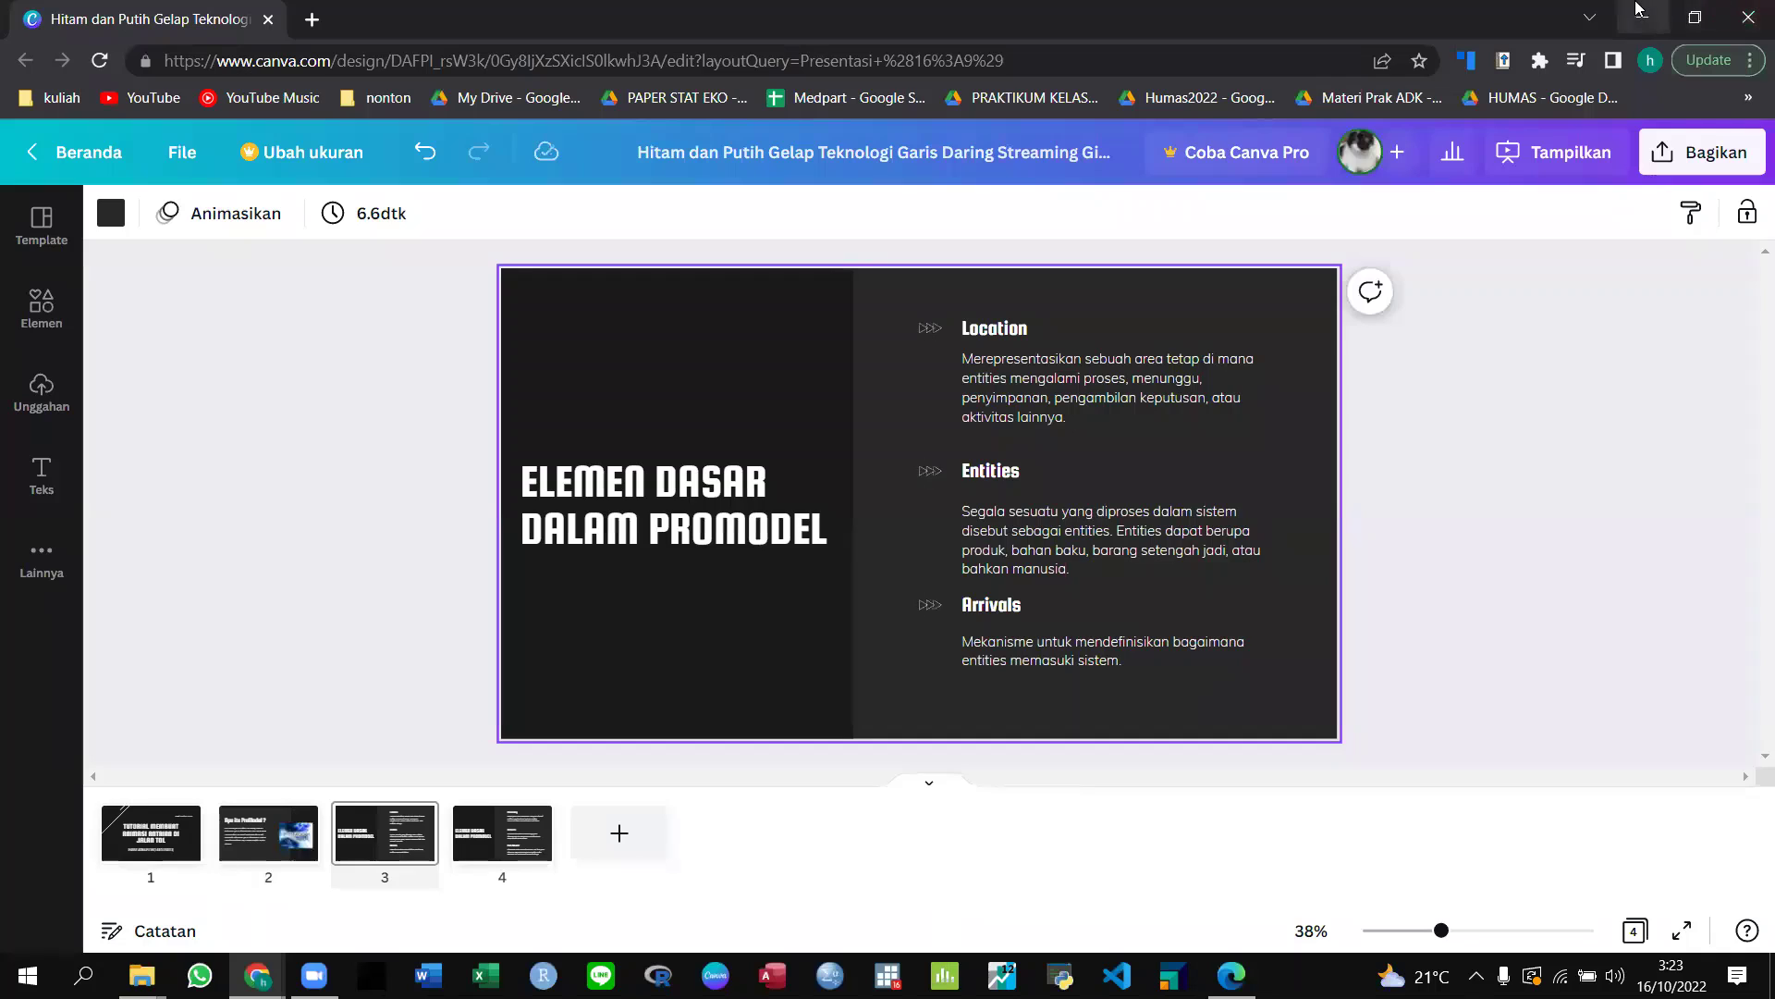
# Clear the open windows, switch to ProModel 7.5 from the desktop, and dismiss the student version notice.
pyautogui.click(1638, 11)
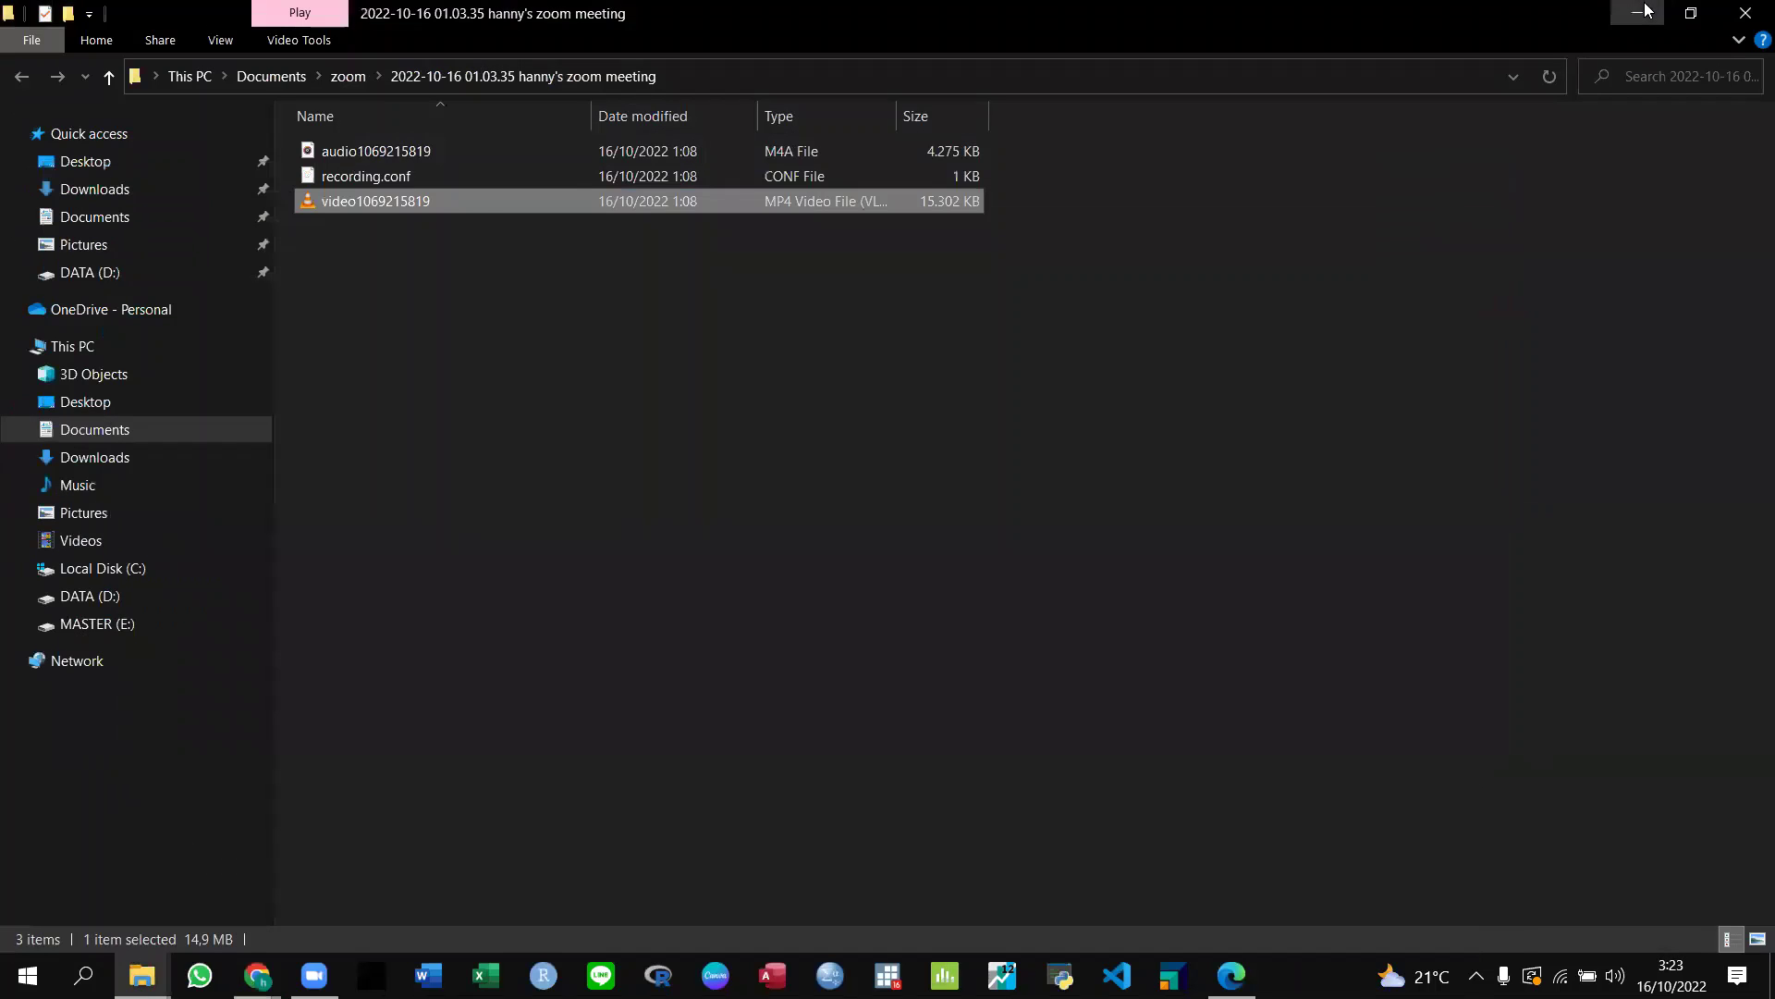
pyautogui.click(1638, 13)
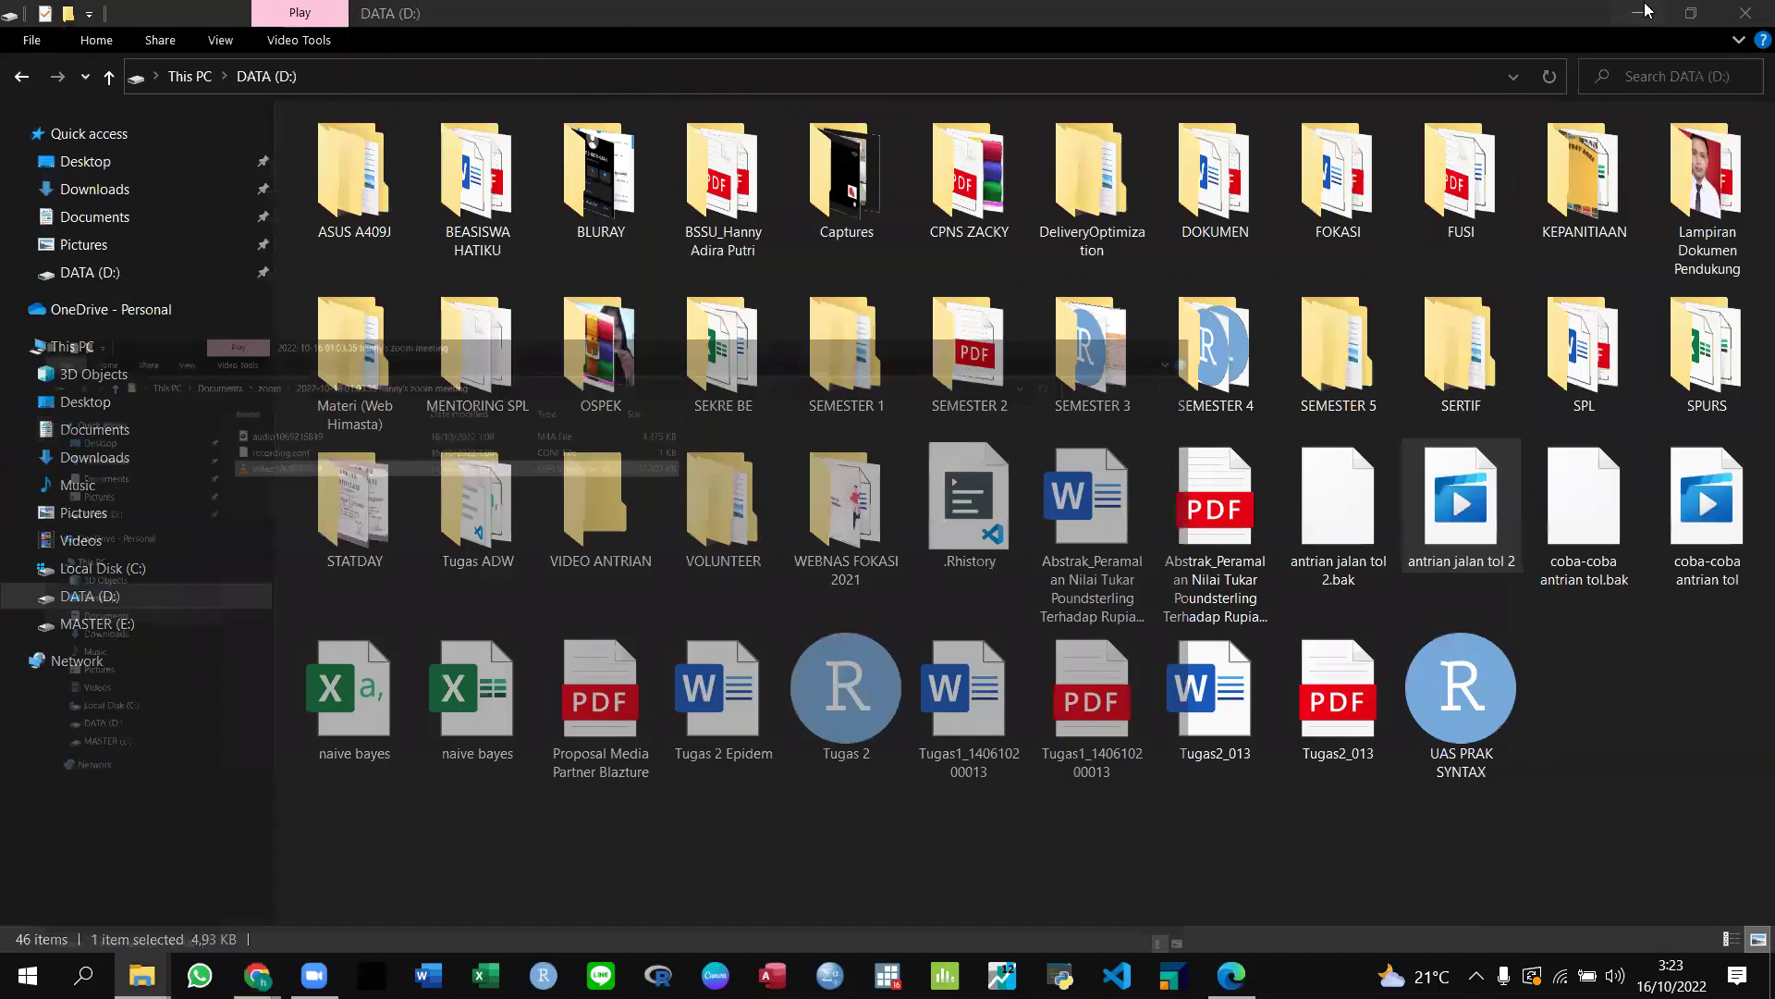
pyautogui.click(1736, 8)
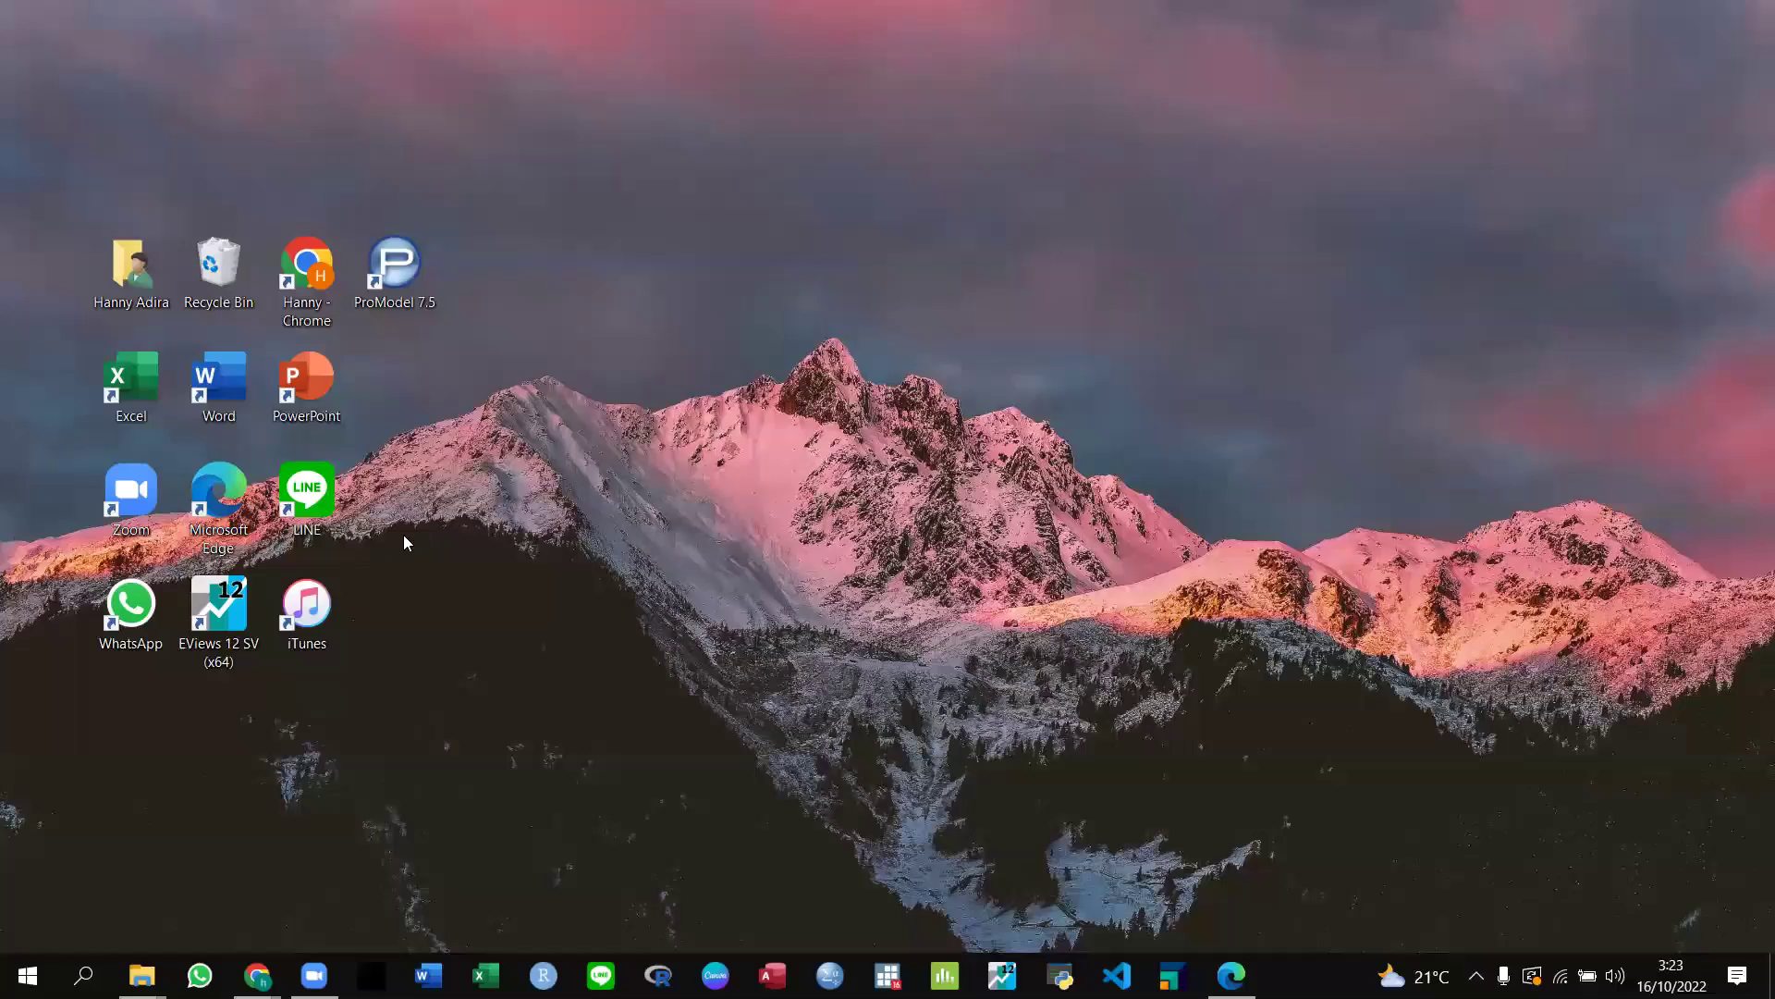
pyautogui.doubleClick(407, 300)
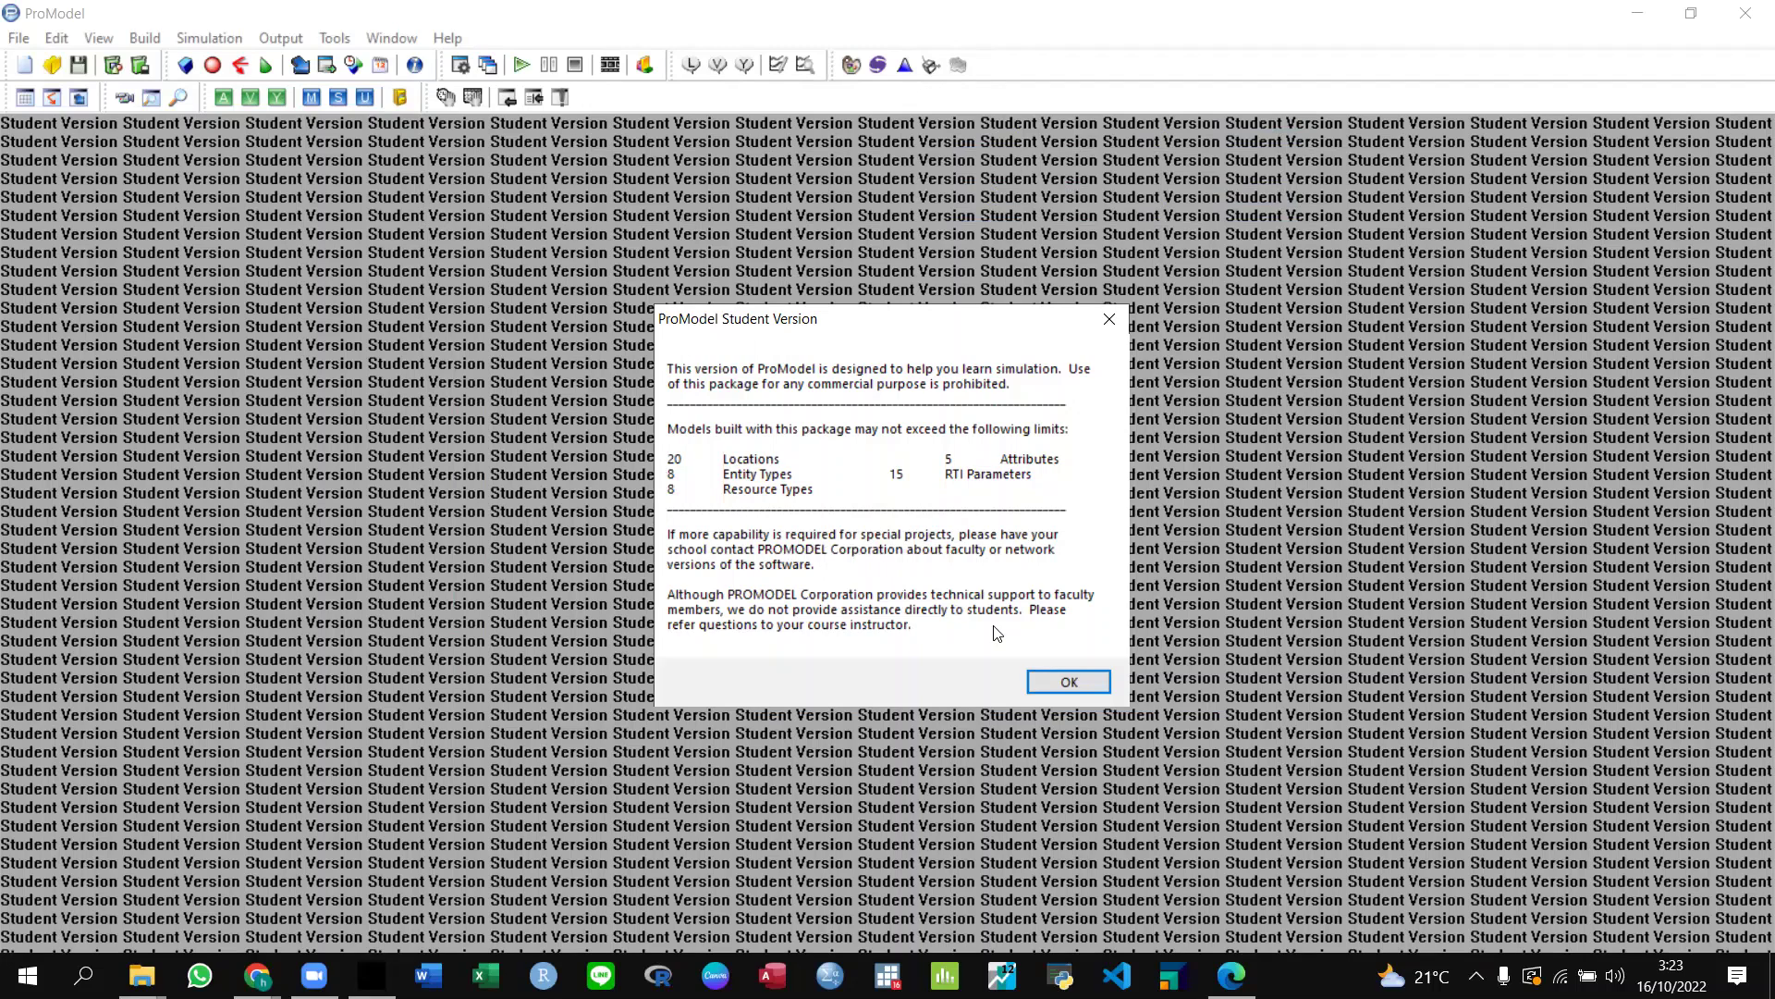
pyautogui.click(1051, 684)
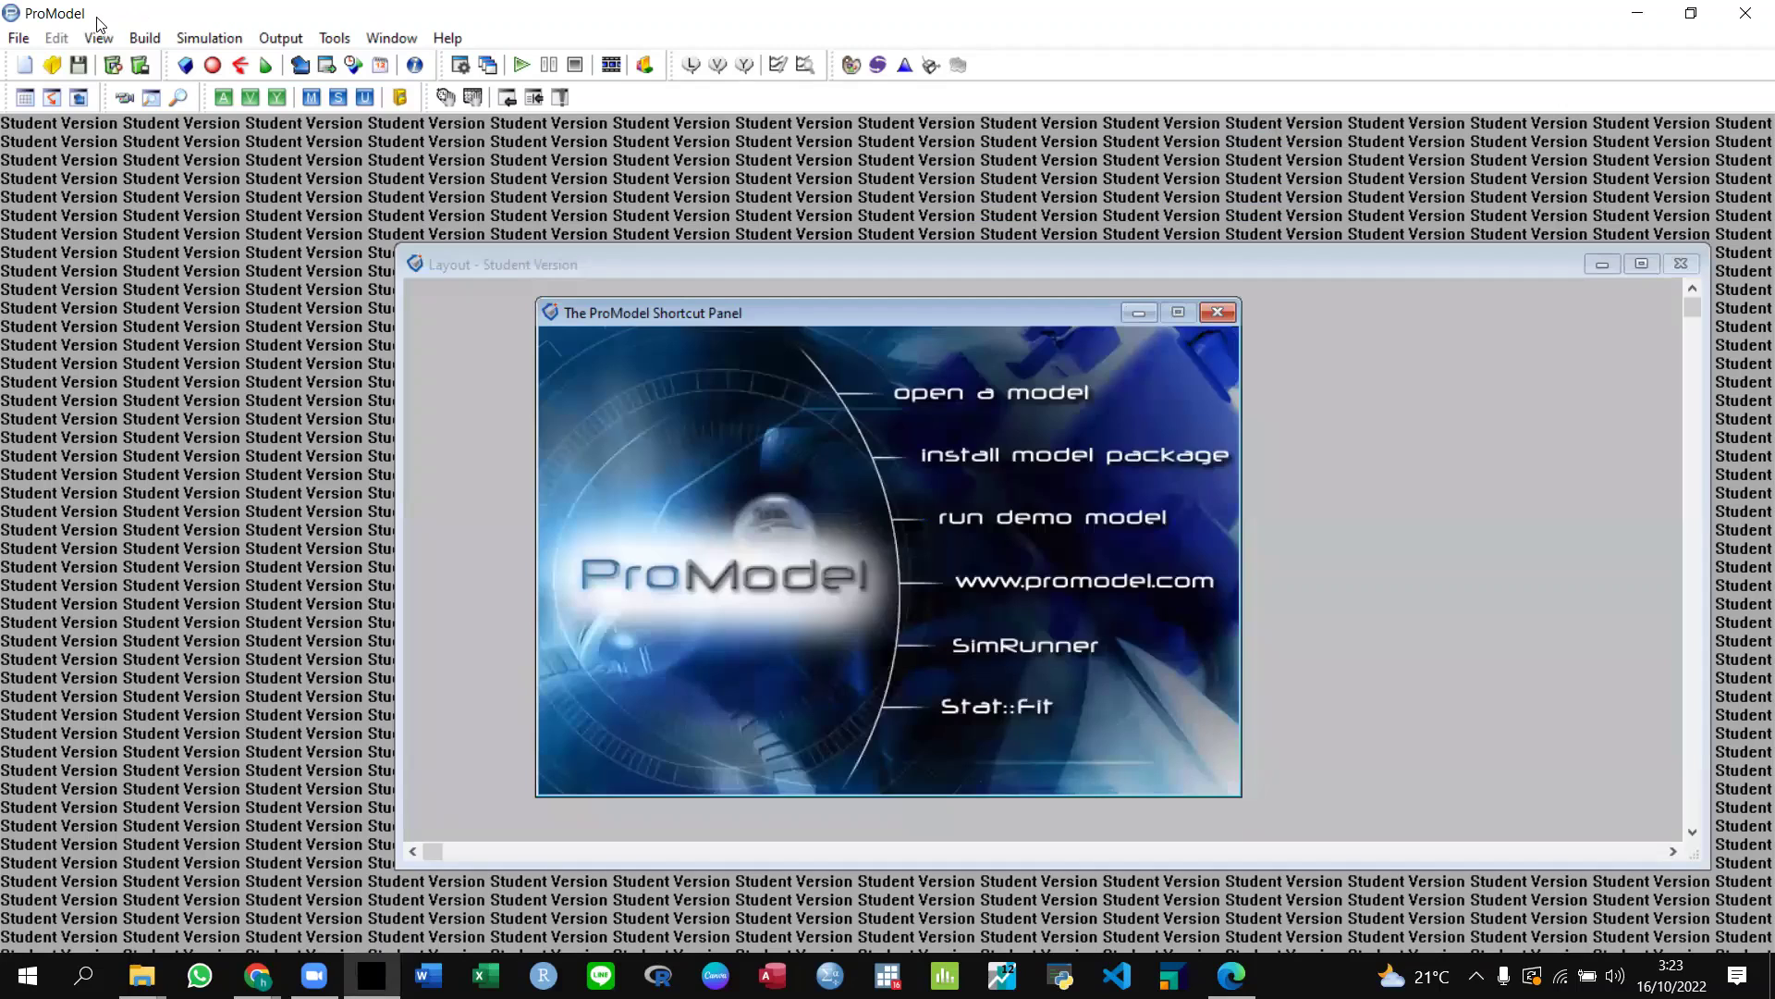
# Create a new model titled "Simulasi Antrian Di Jalan Tol".
pyautogui.click(20, 40)
pyautogui.click(48, 63)
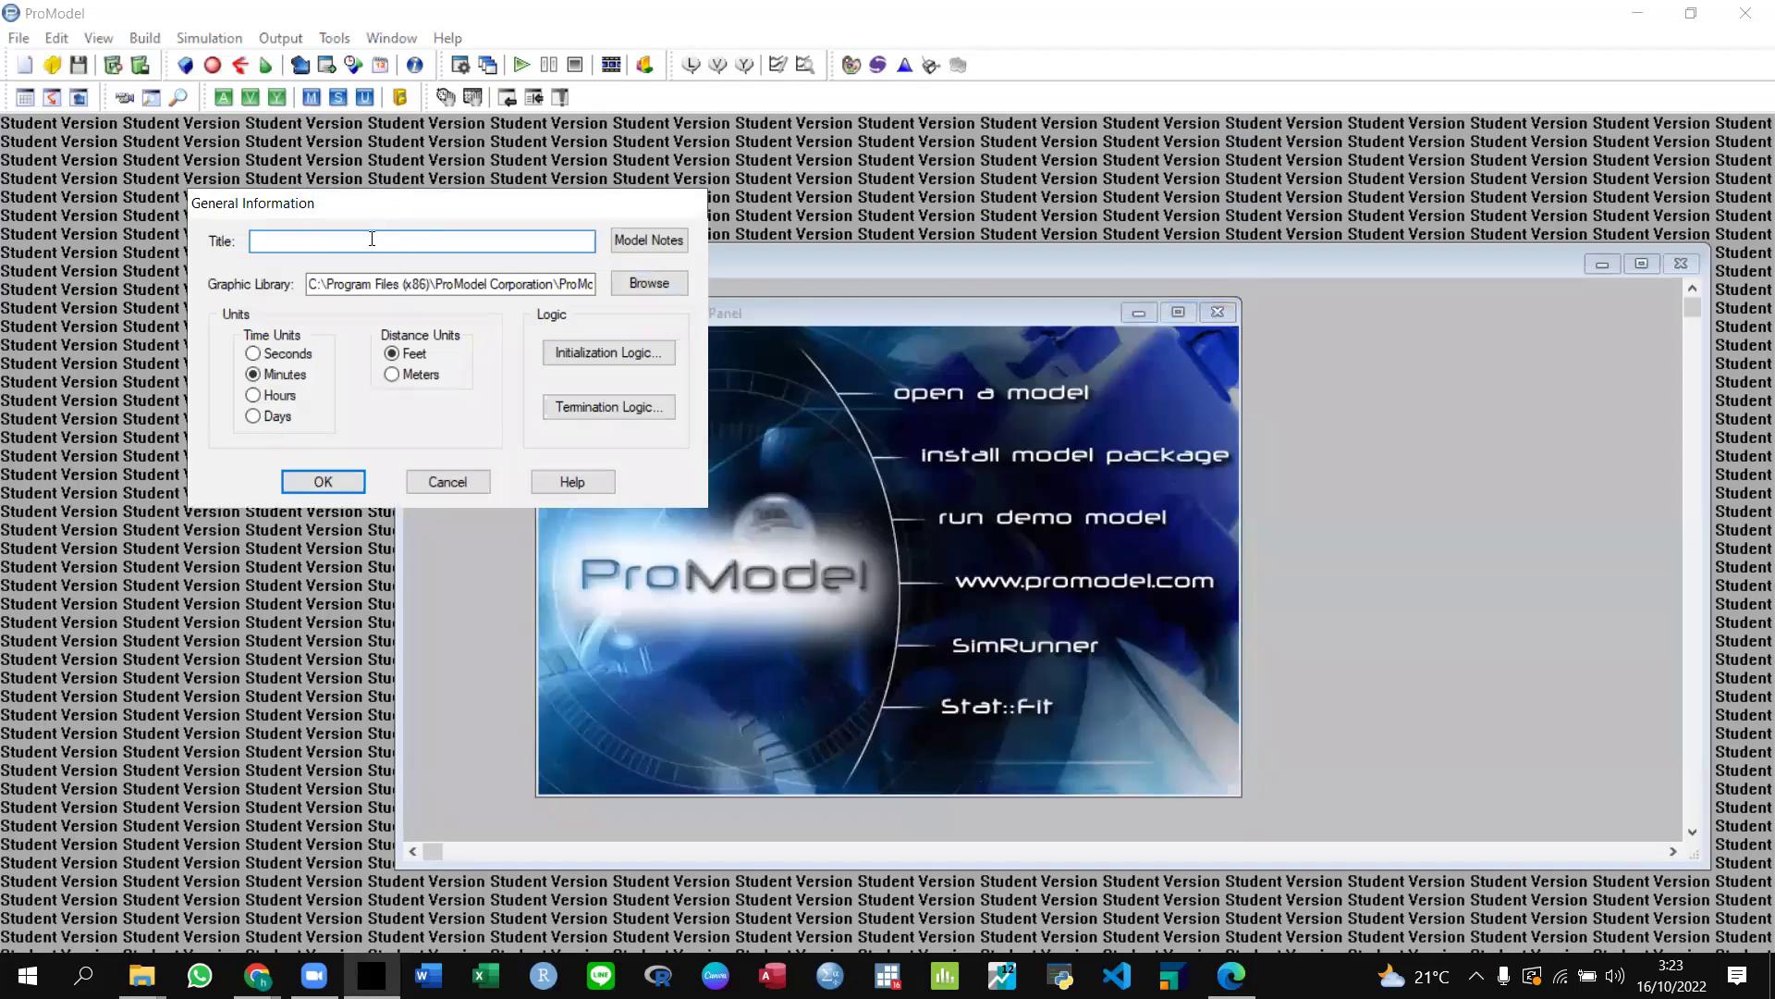
pyautogui.write('Antri')
pyautogui.write('an Di')
pyautogui.write(' Jalan ')
pyautogui.write('To')
pyautogui.write('Simulasi')
# Choose the STUDENT graphic library for the model and set its distance units to Meters.
pyautogui.click(642, 283)
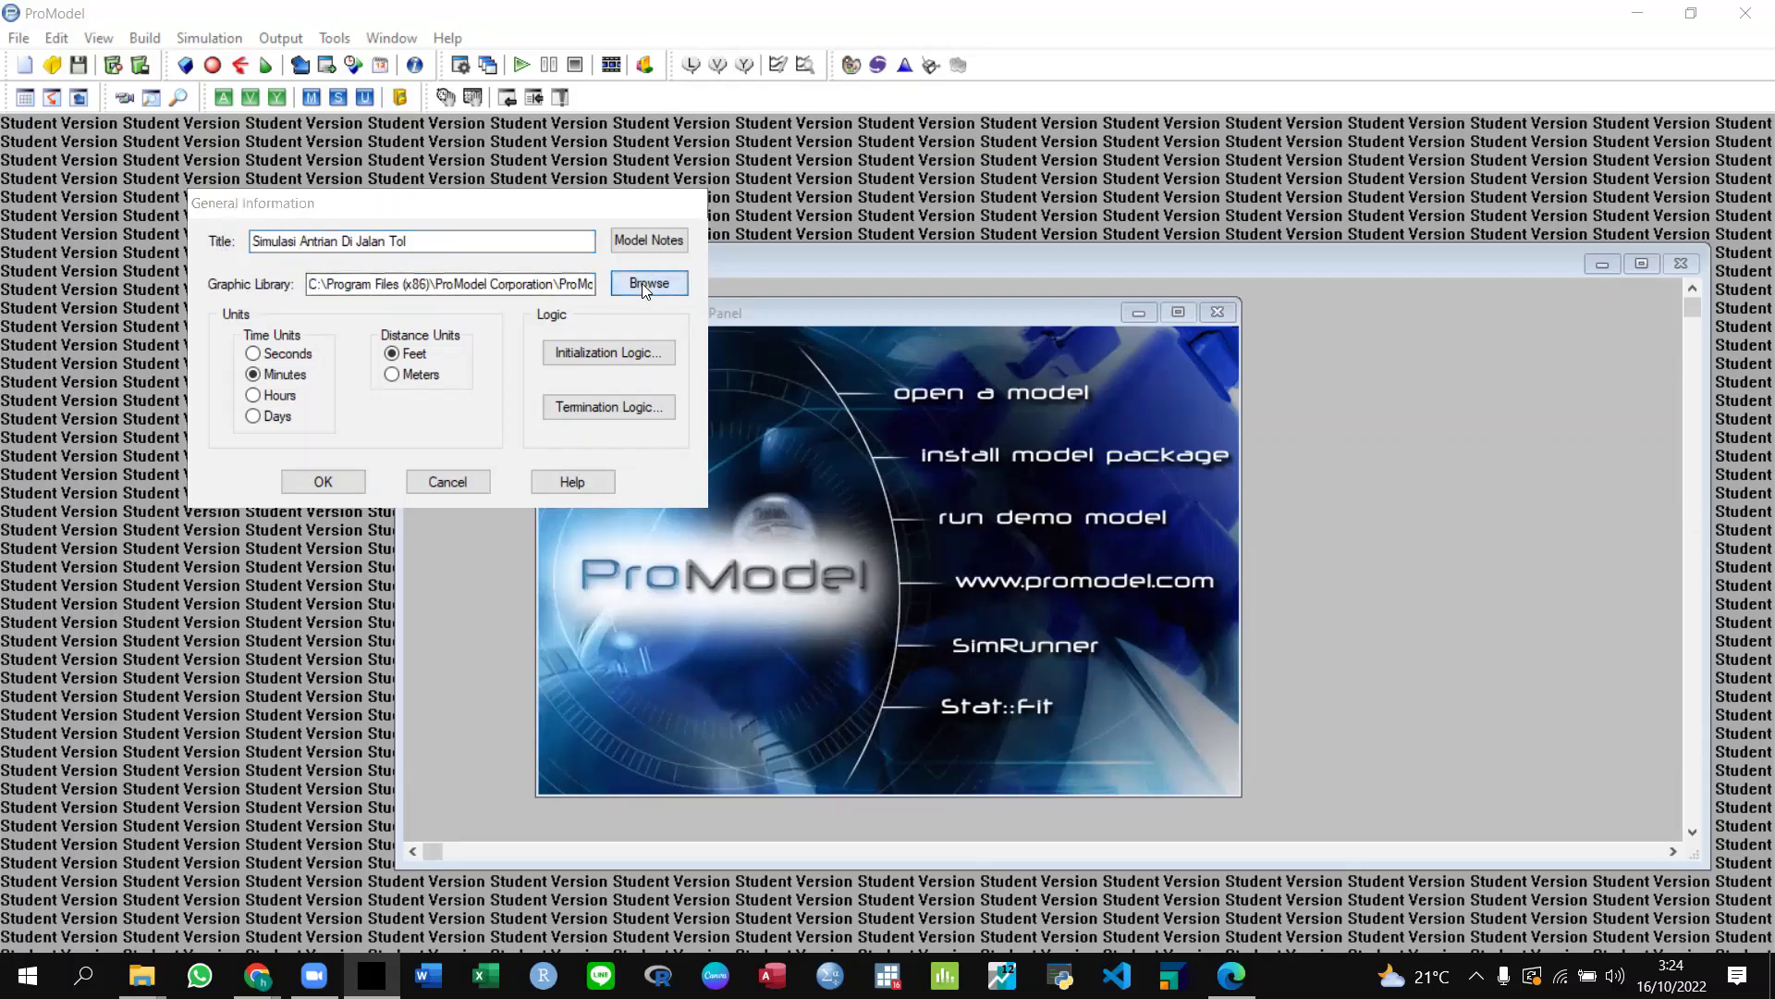
pyautogui.doubleClick(569, 387)
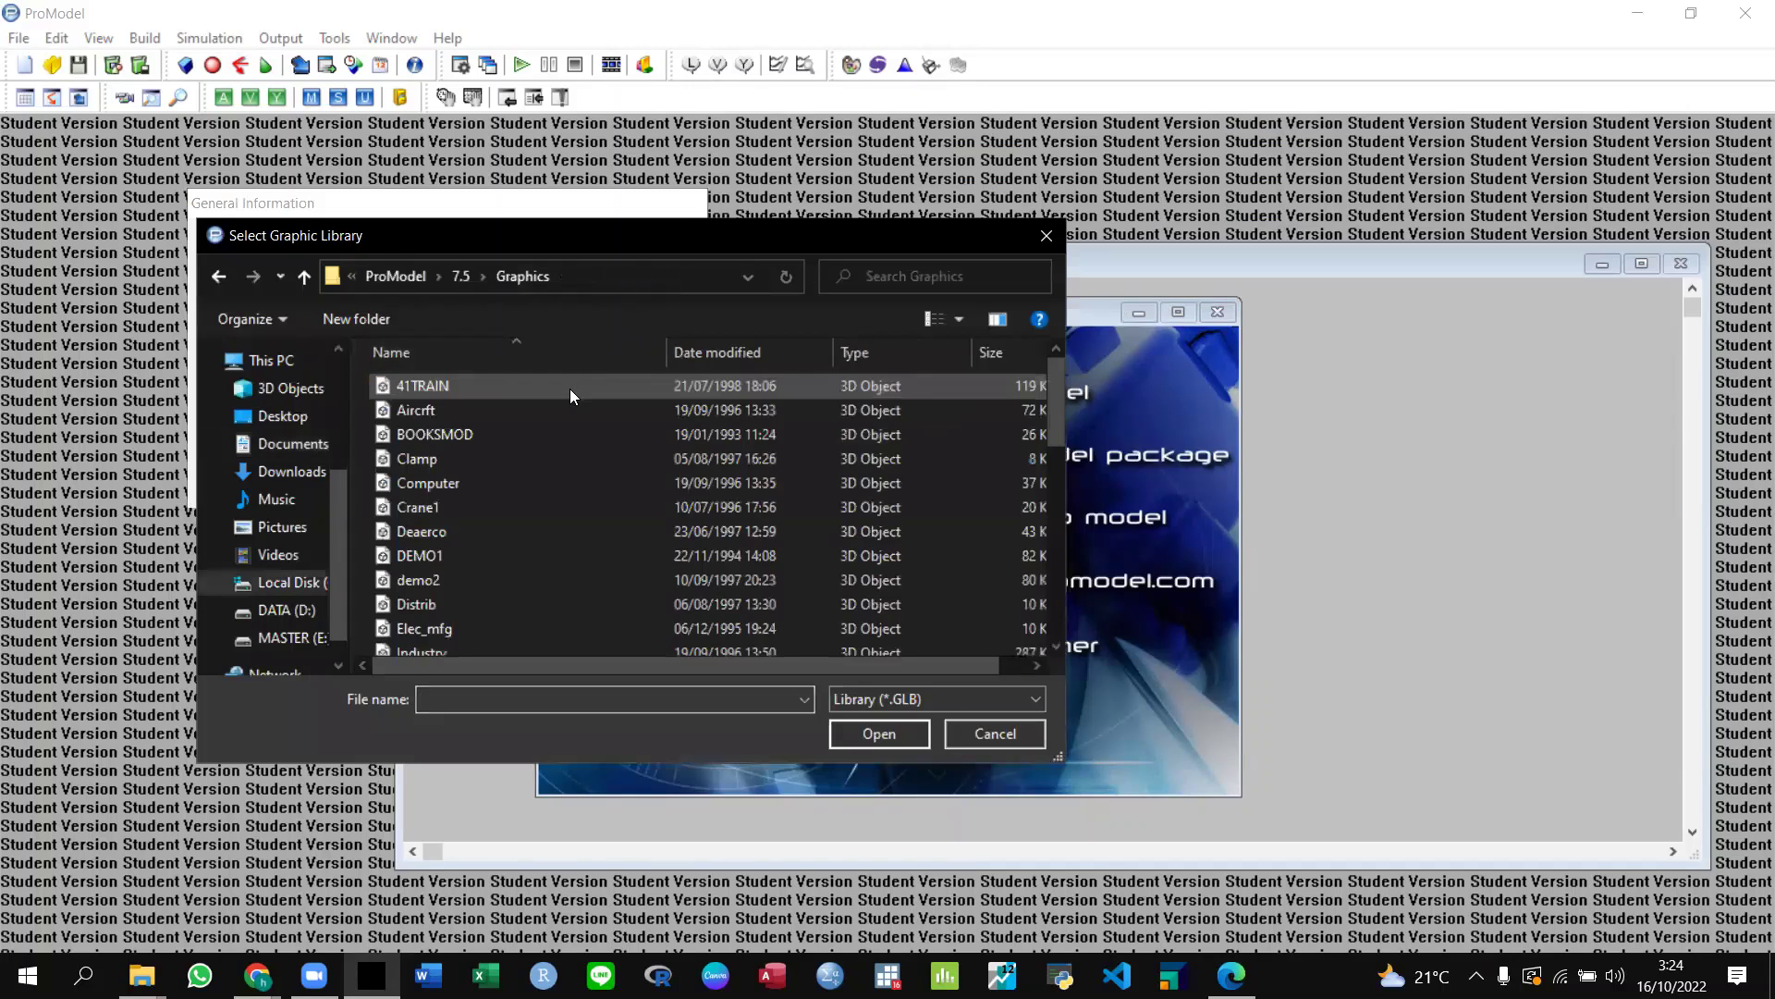
pyautogui.moveTo(1052, 411); pyautogui.dragTo(1052, 598)
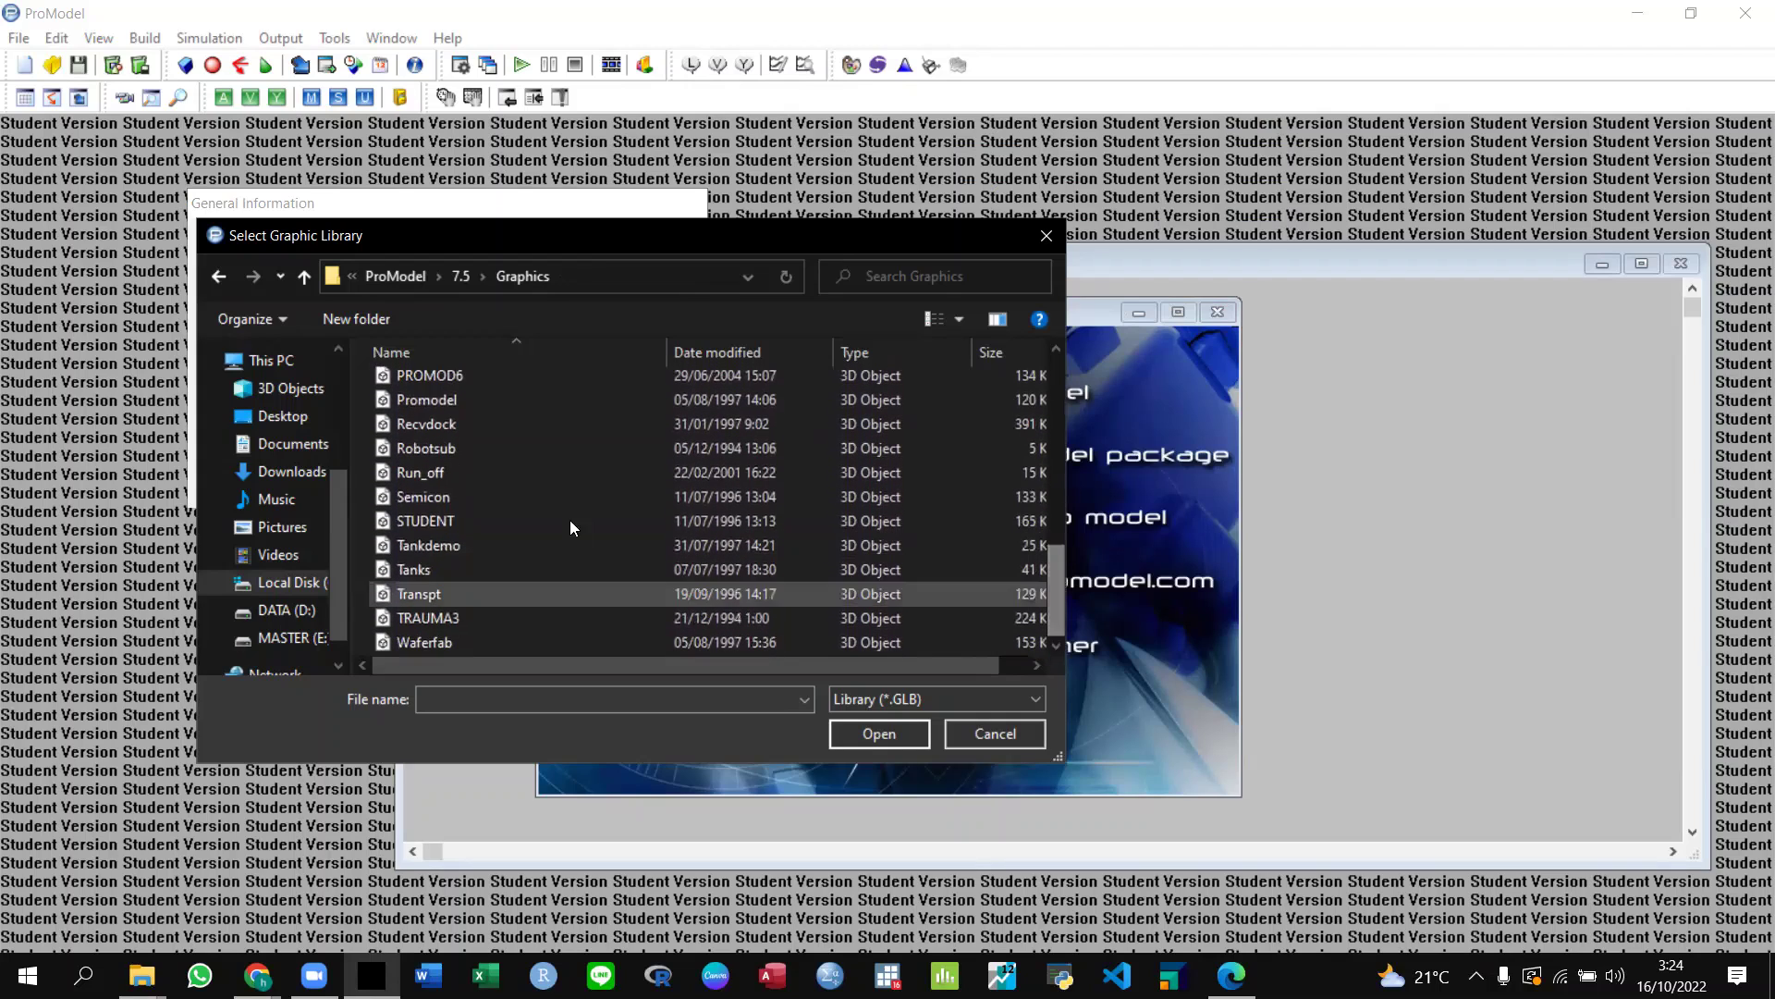
pyautogui.click(492, 520)
pyautogui.click(895, 736)
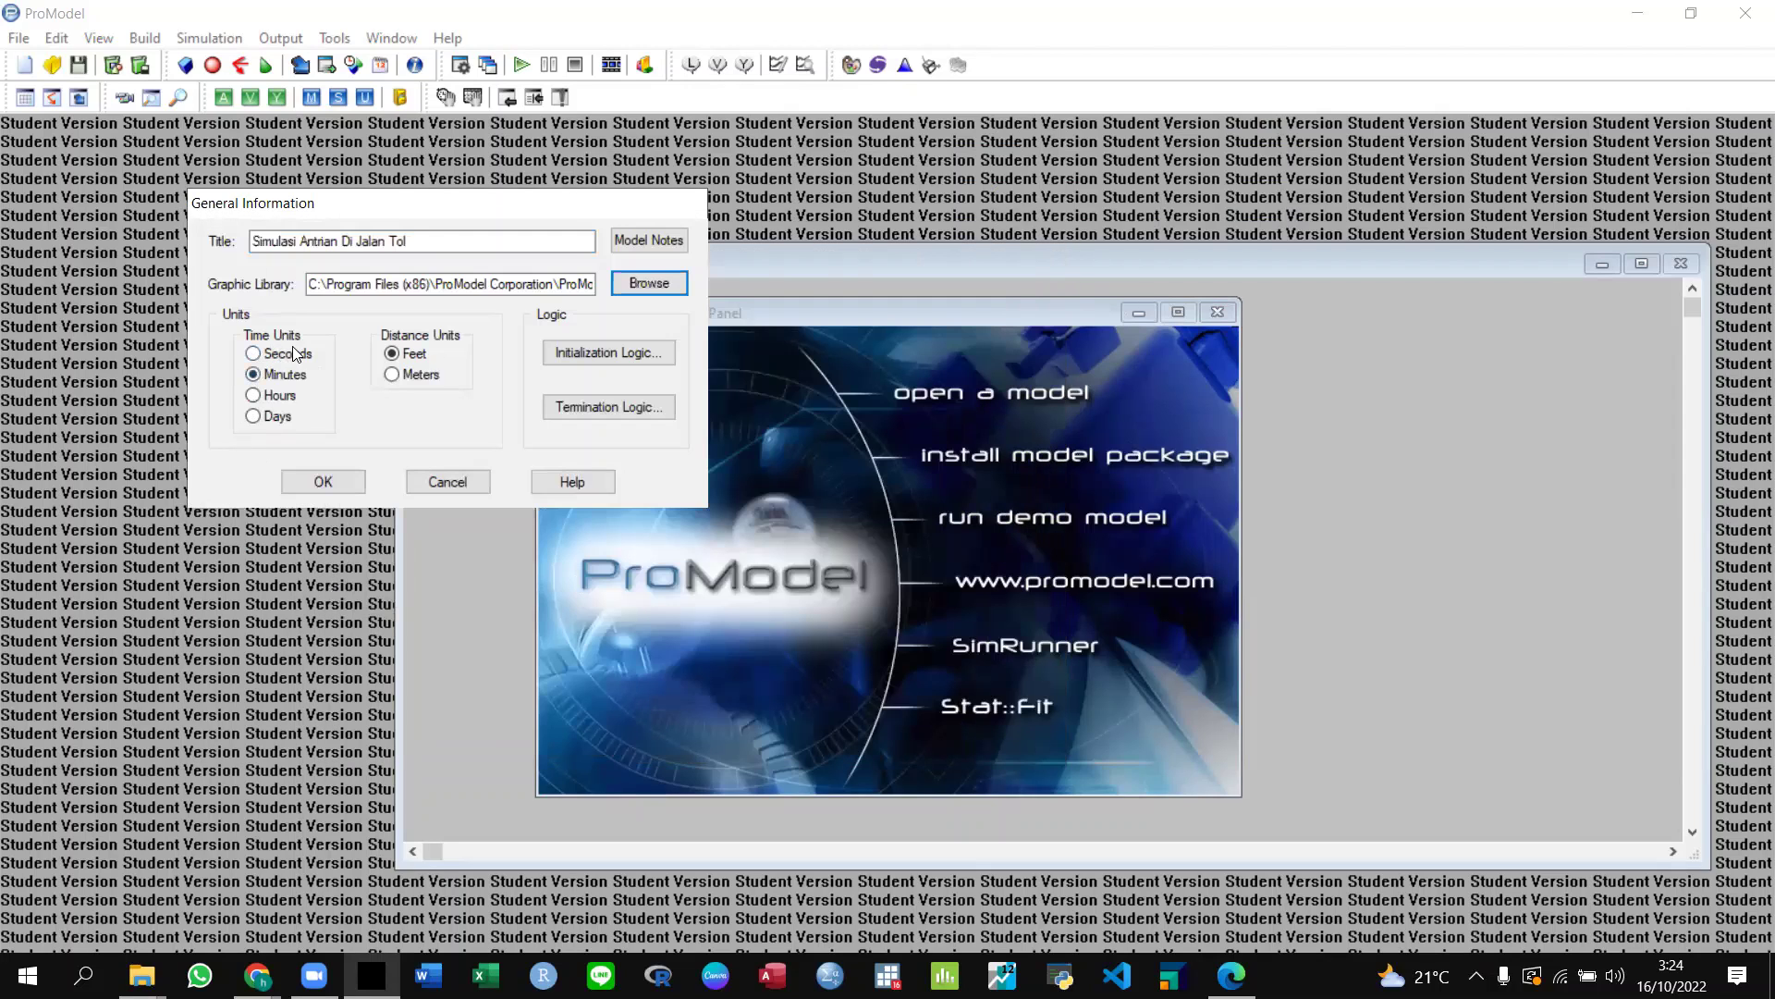
pyautogui.click(392, 375)
pyautogui.click(331, 479)
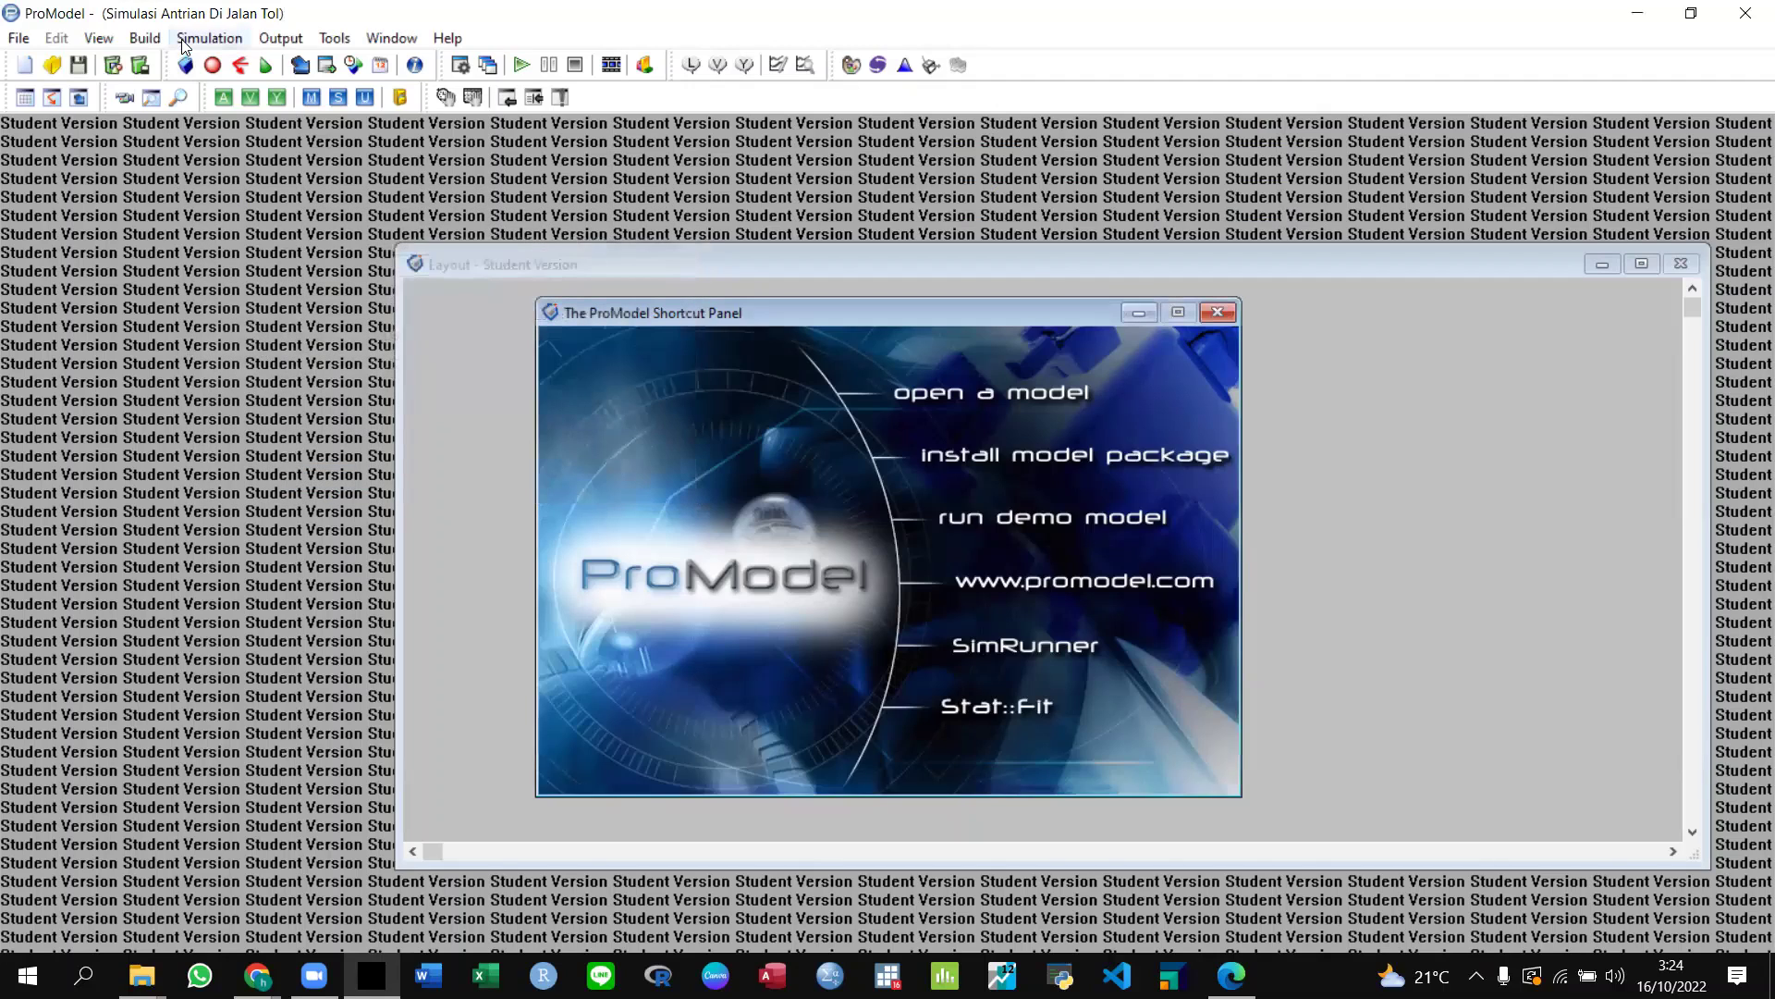
# Open the Locations editor and move the Layout window clear of the Graphics window.
pyautogui.click(148, 39)
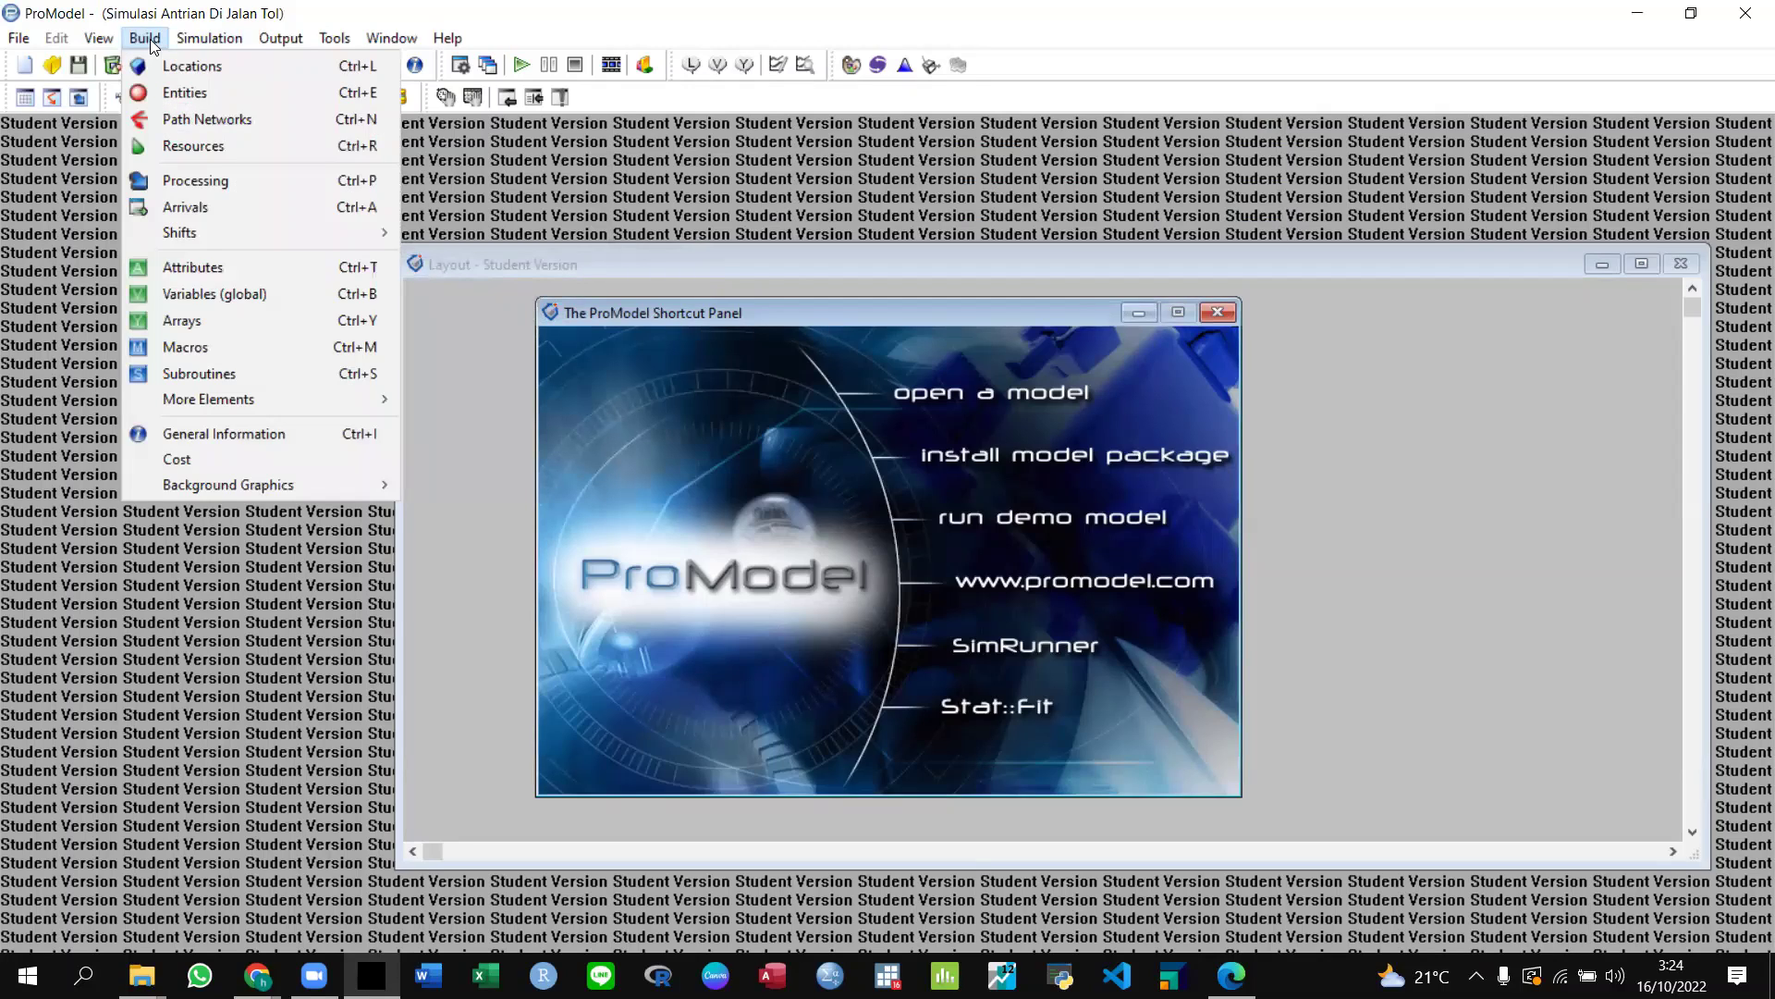
pyautogui.click(172, 64)
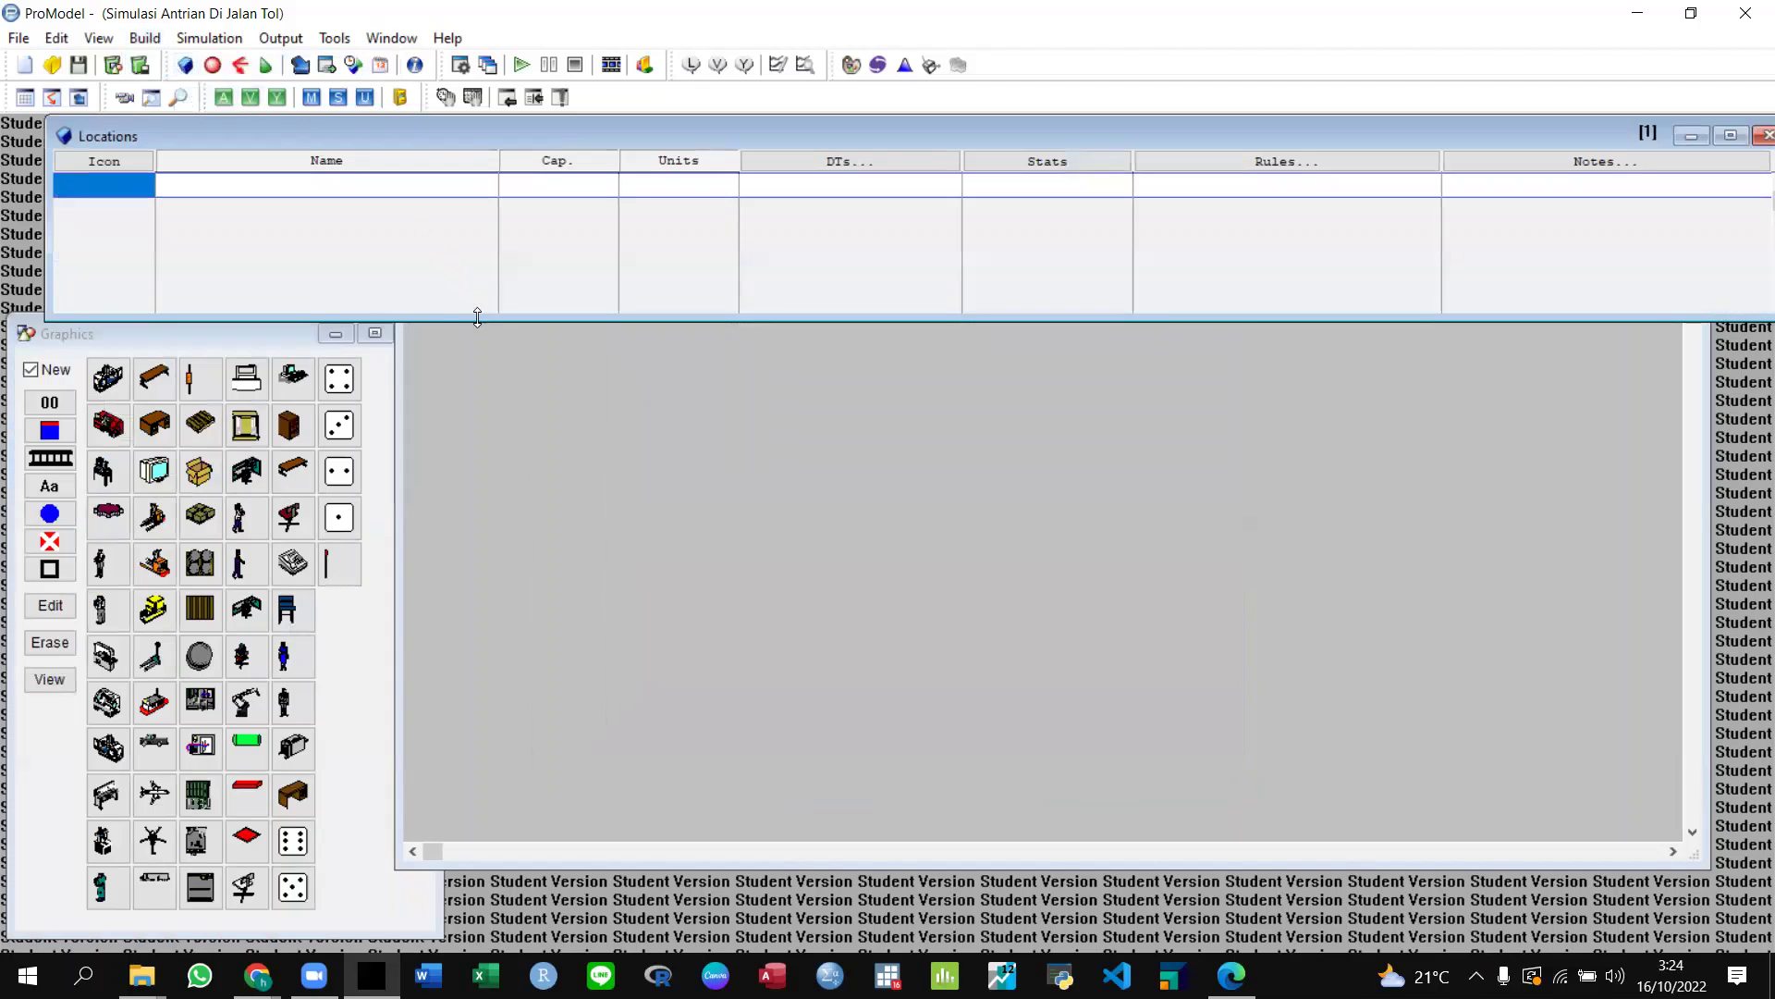
pyautogui.moveTo(609, 411); pyautogui.dragTo(679, 486)
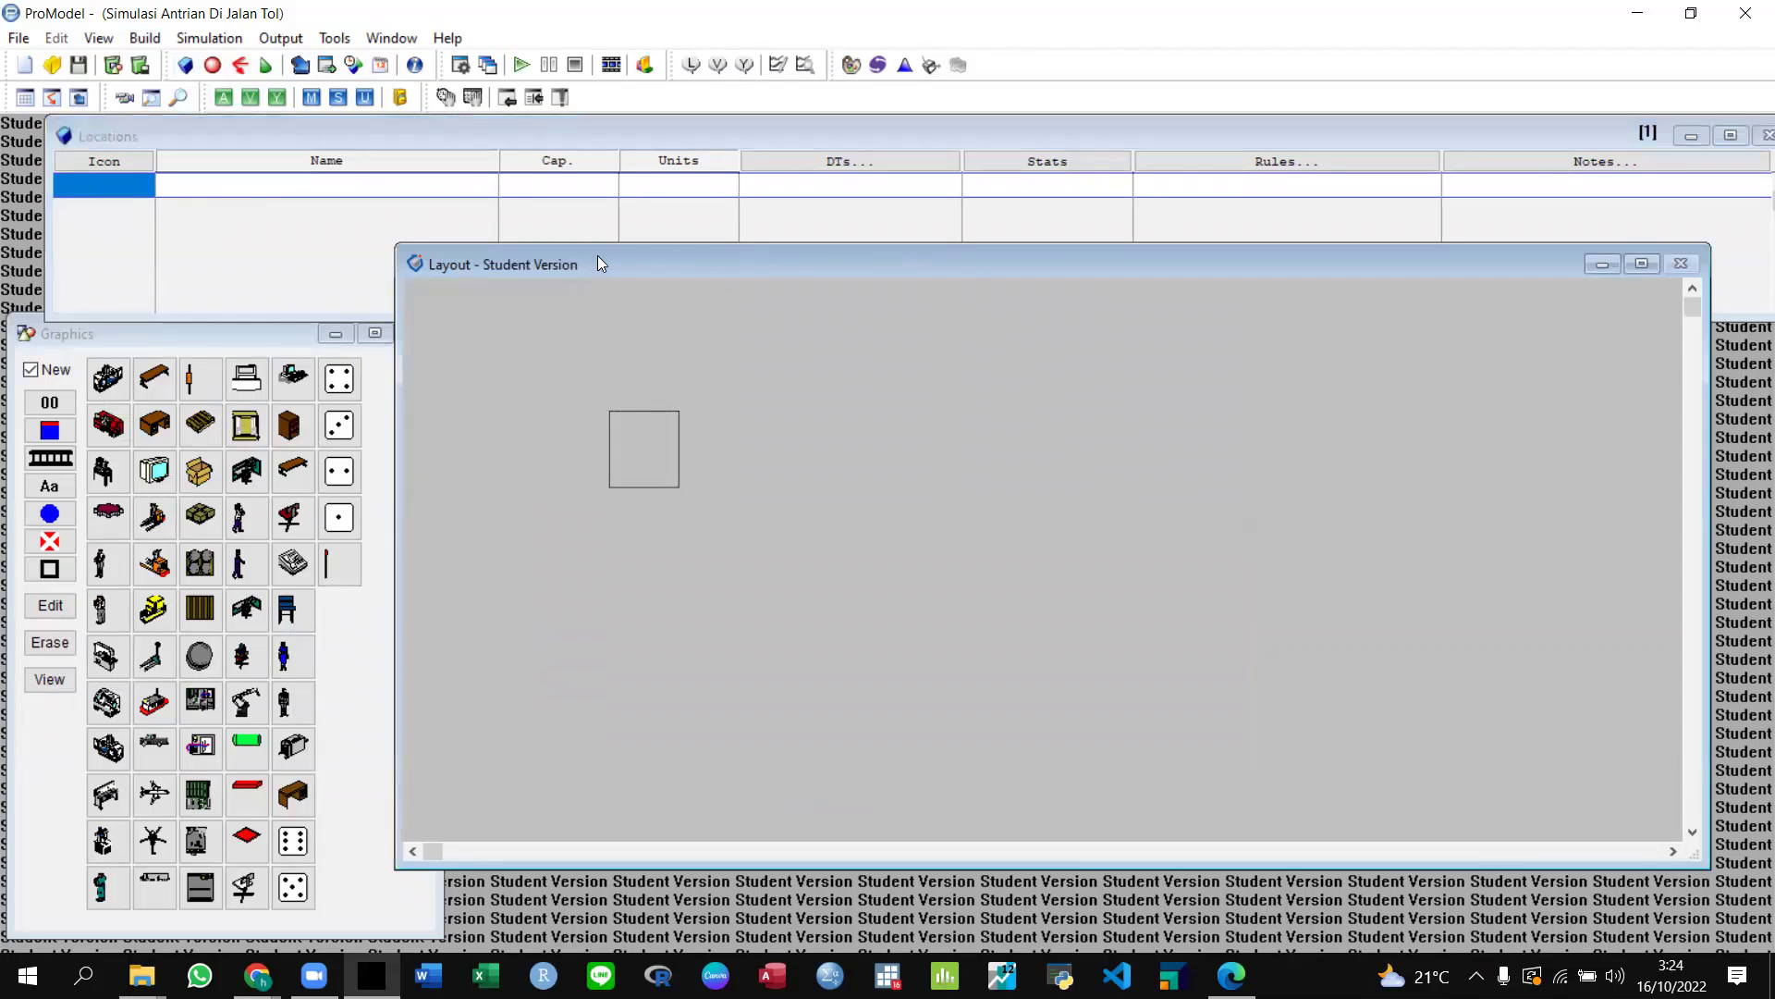
pyautogui.moveTo(634, 269); pyautogui.dragTo(681, 309)
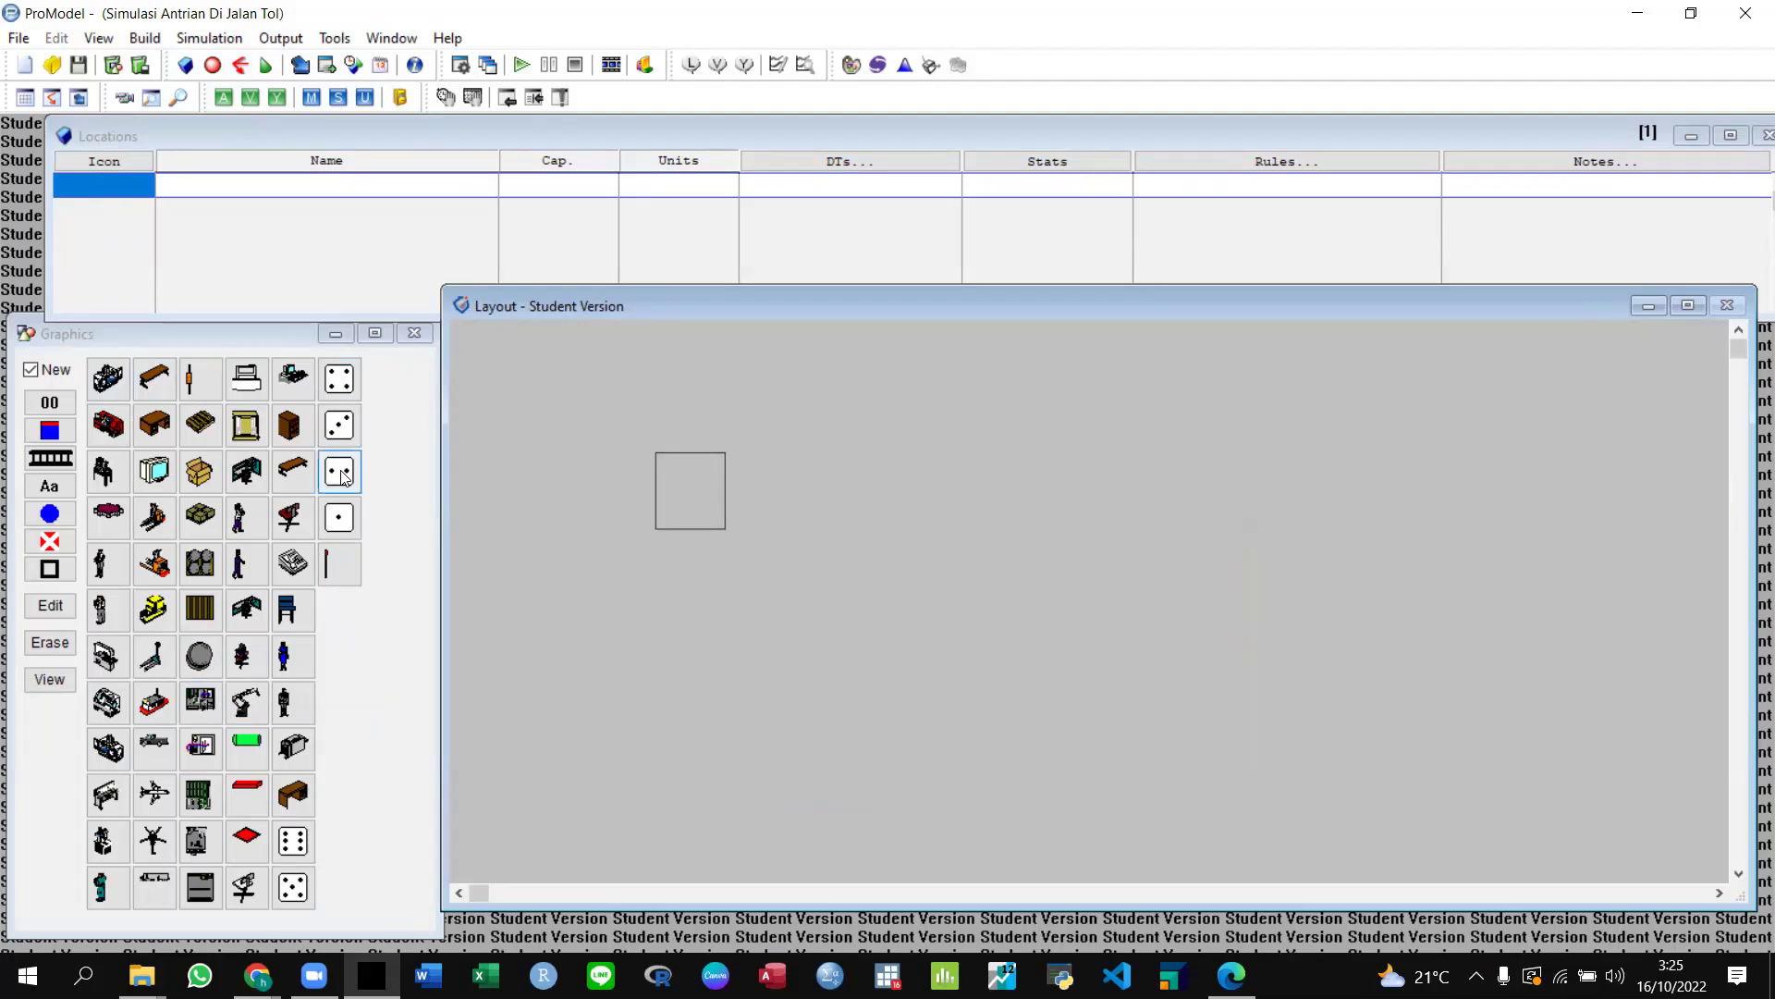
# Place a pickup truck location in the upper-left area of the layout.
pyautogui.click(157, 742)
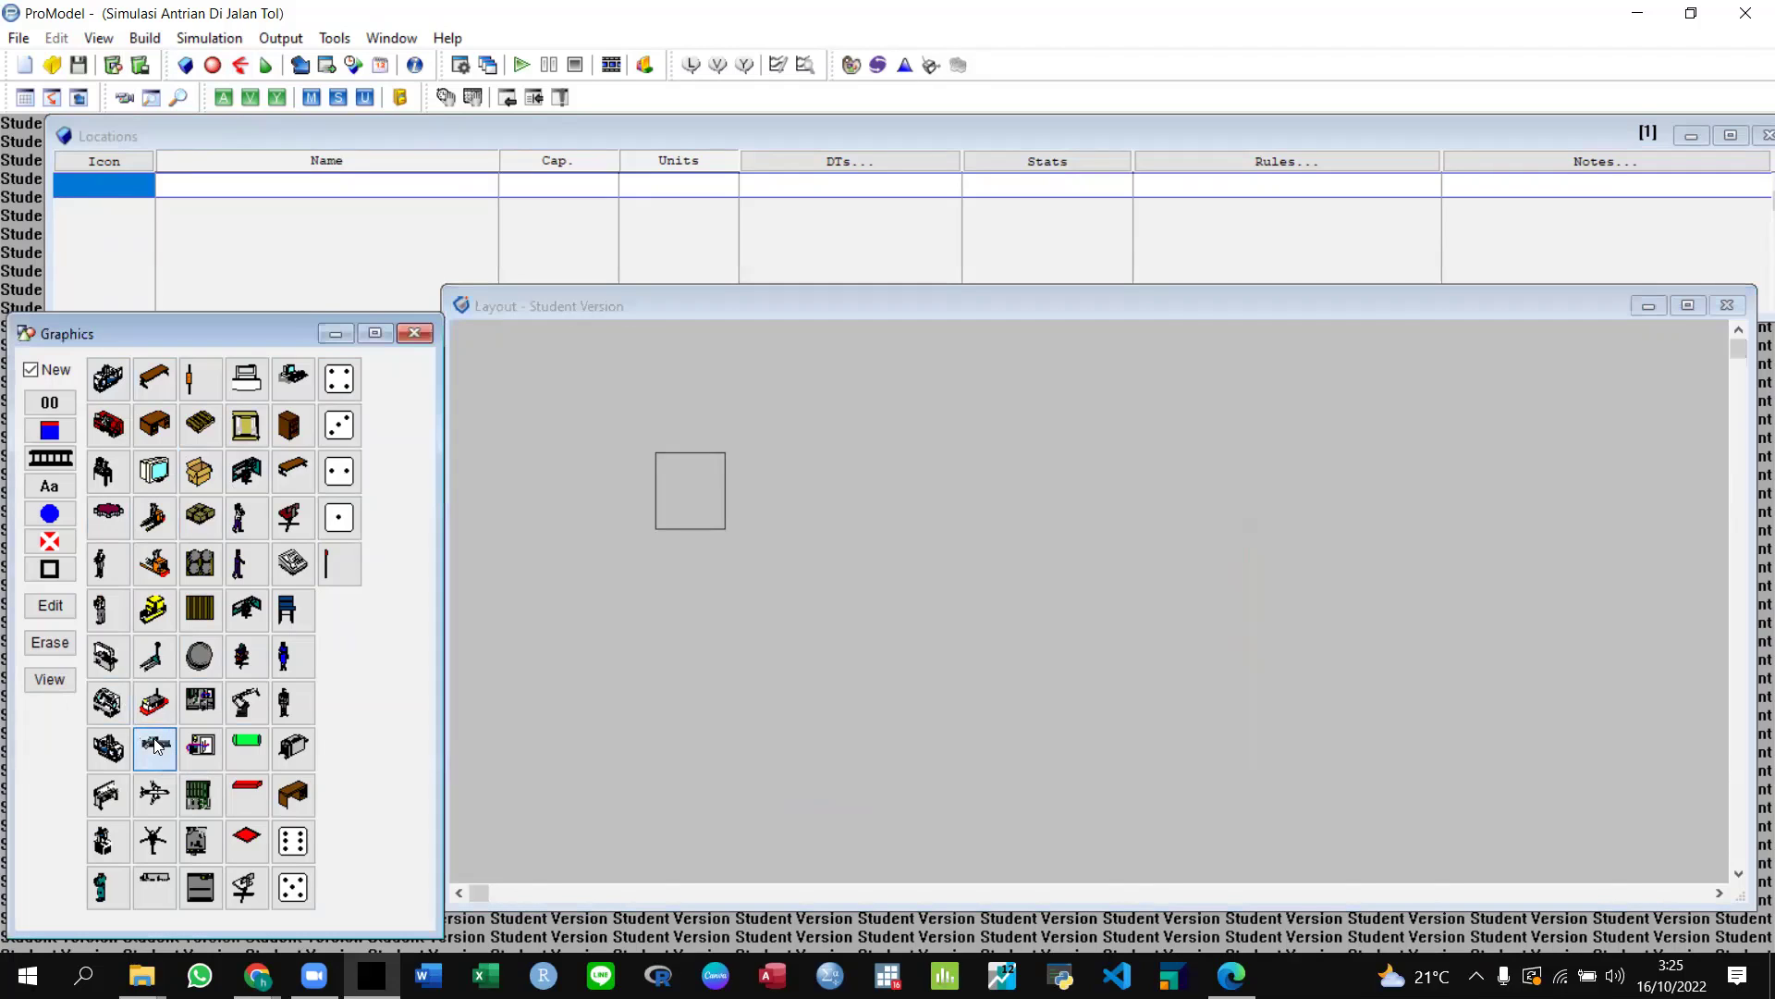
pyautogui.click(677, 514)
pyautogui.moveTo(712, 518); pyautogui.dragTo(661, 489)
# Flip the pickup graphic horizontally so the truck faces right.
pyautogui.rightClick(662, 489)
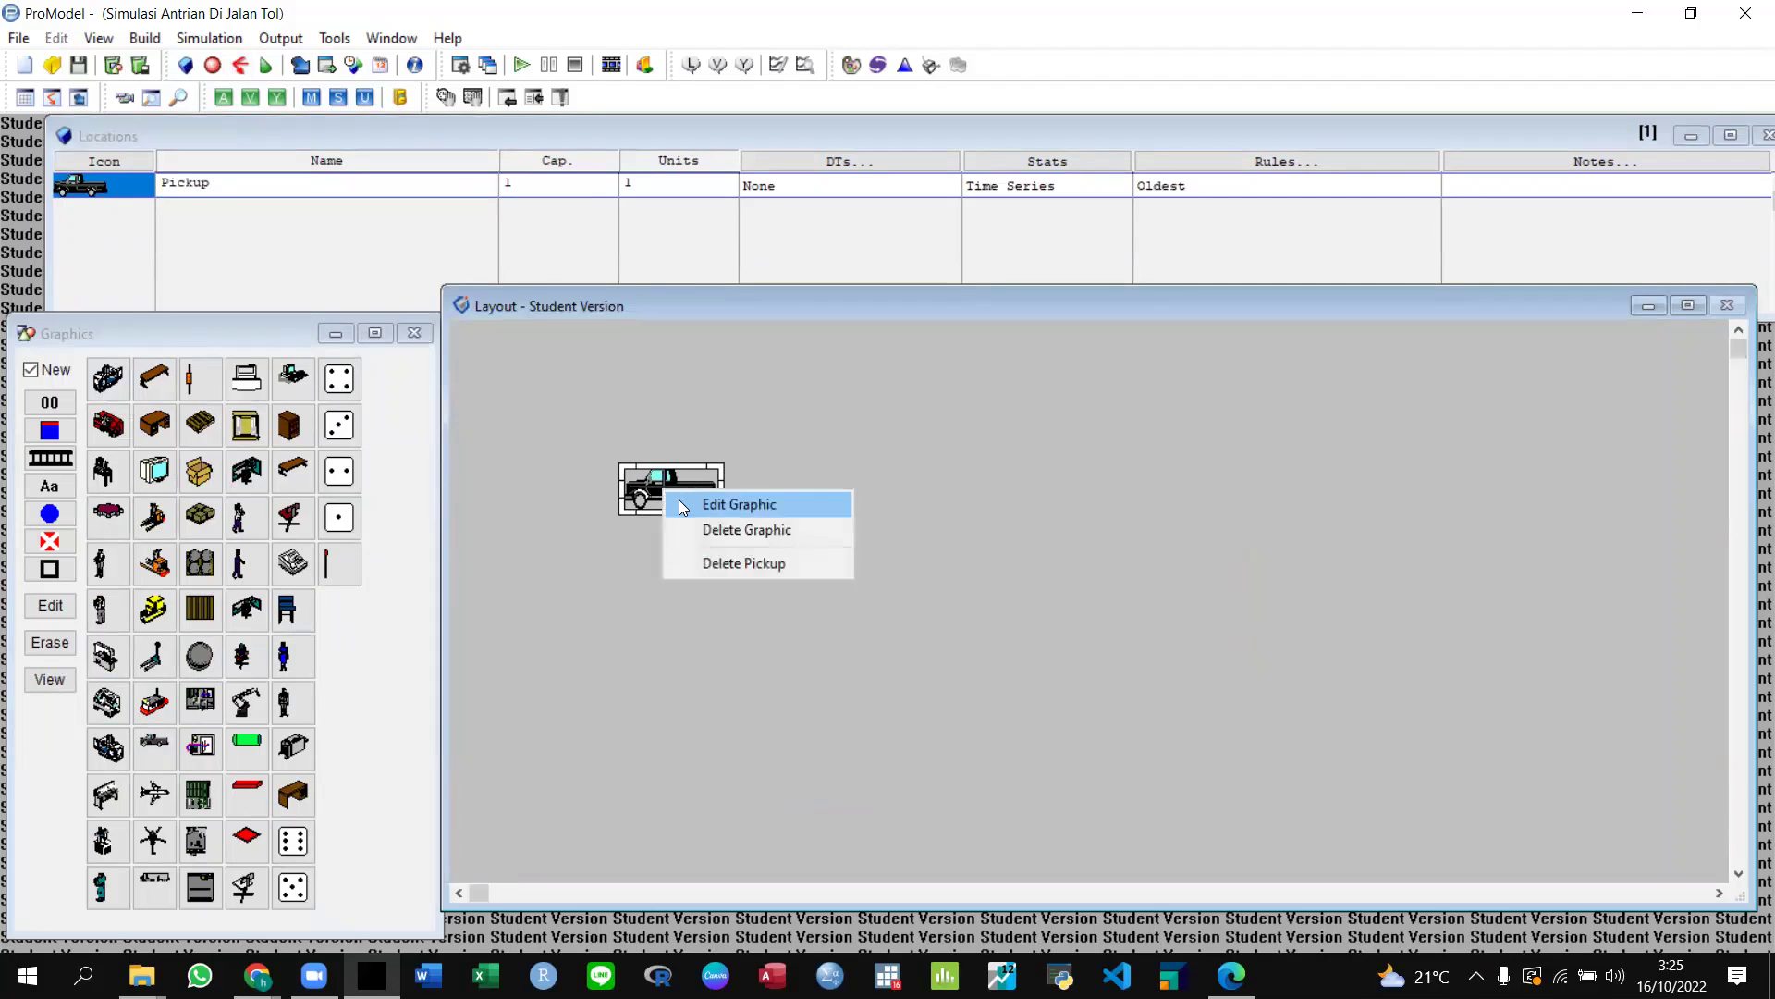
pyautogui.click(678, 499)
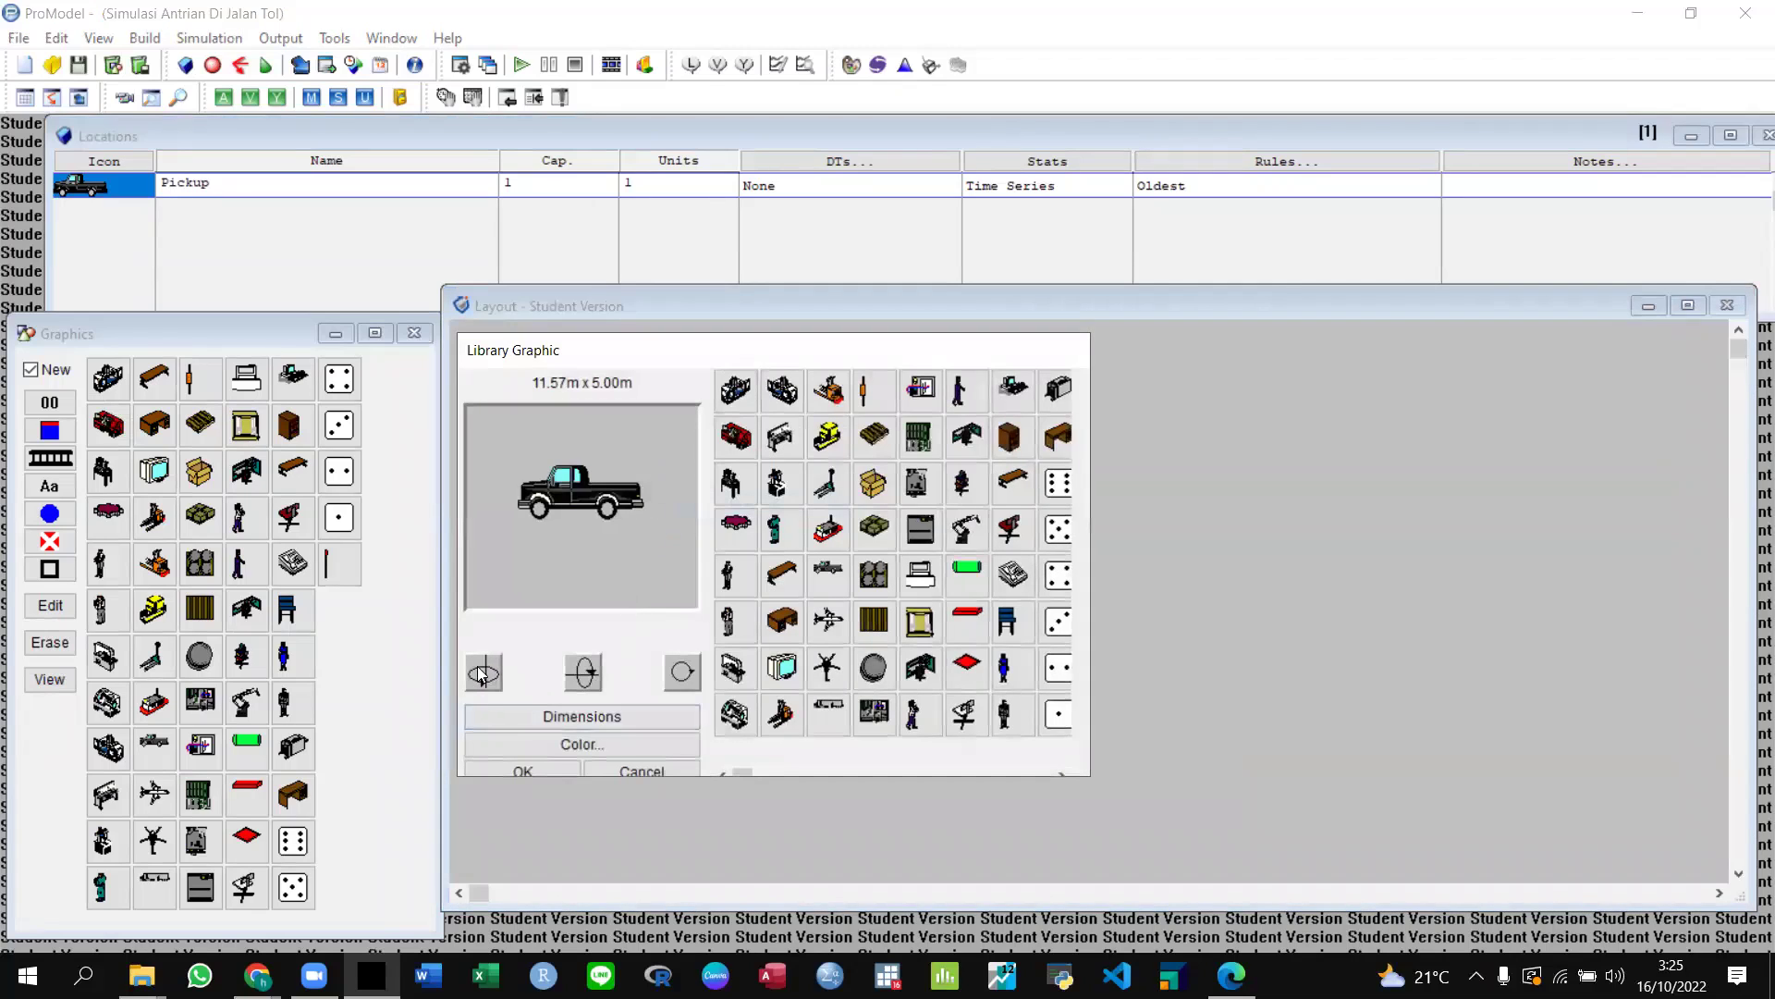
pyautogui.click(581, 746)
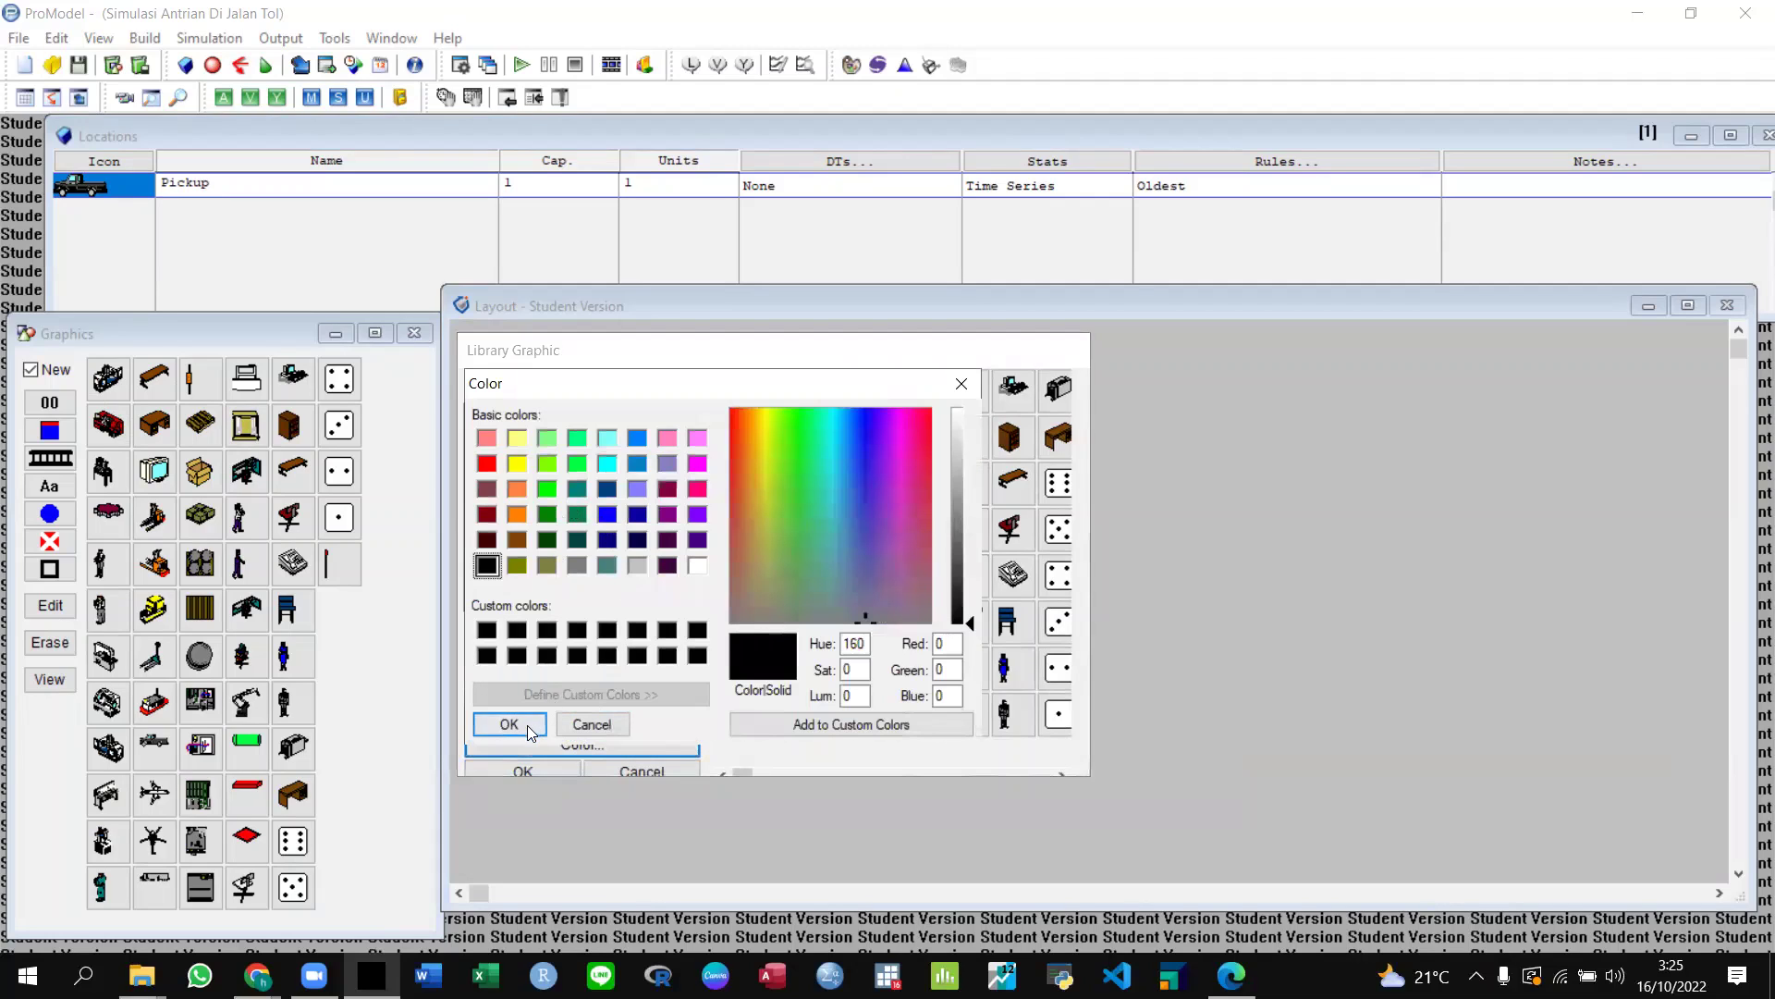
pyautogui.click(509, 724)
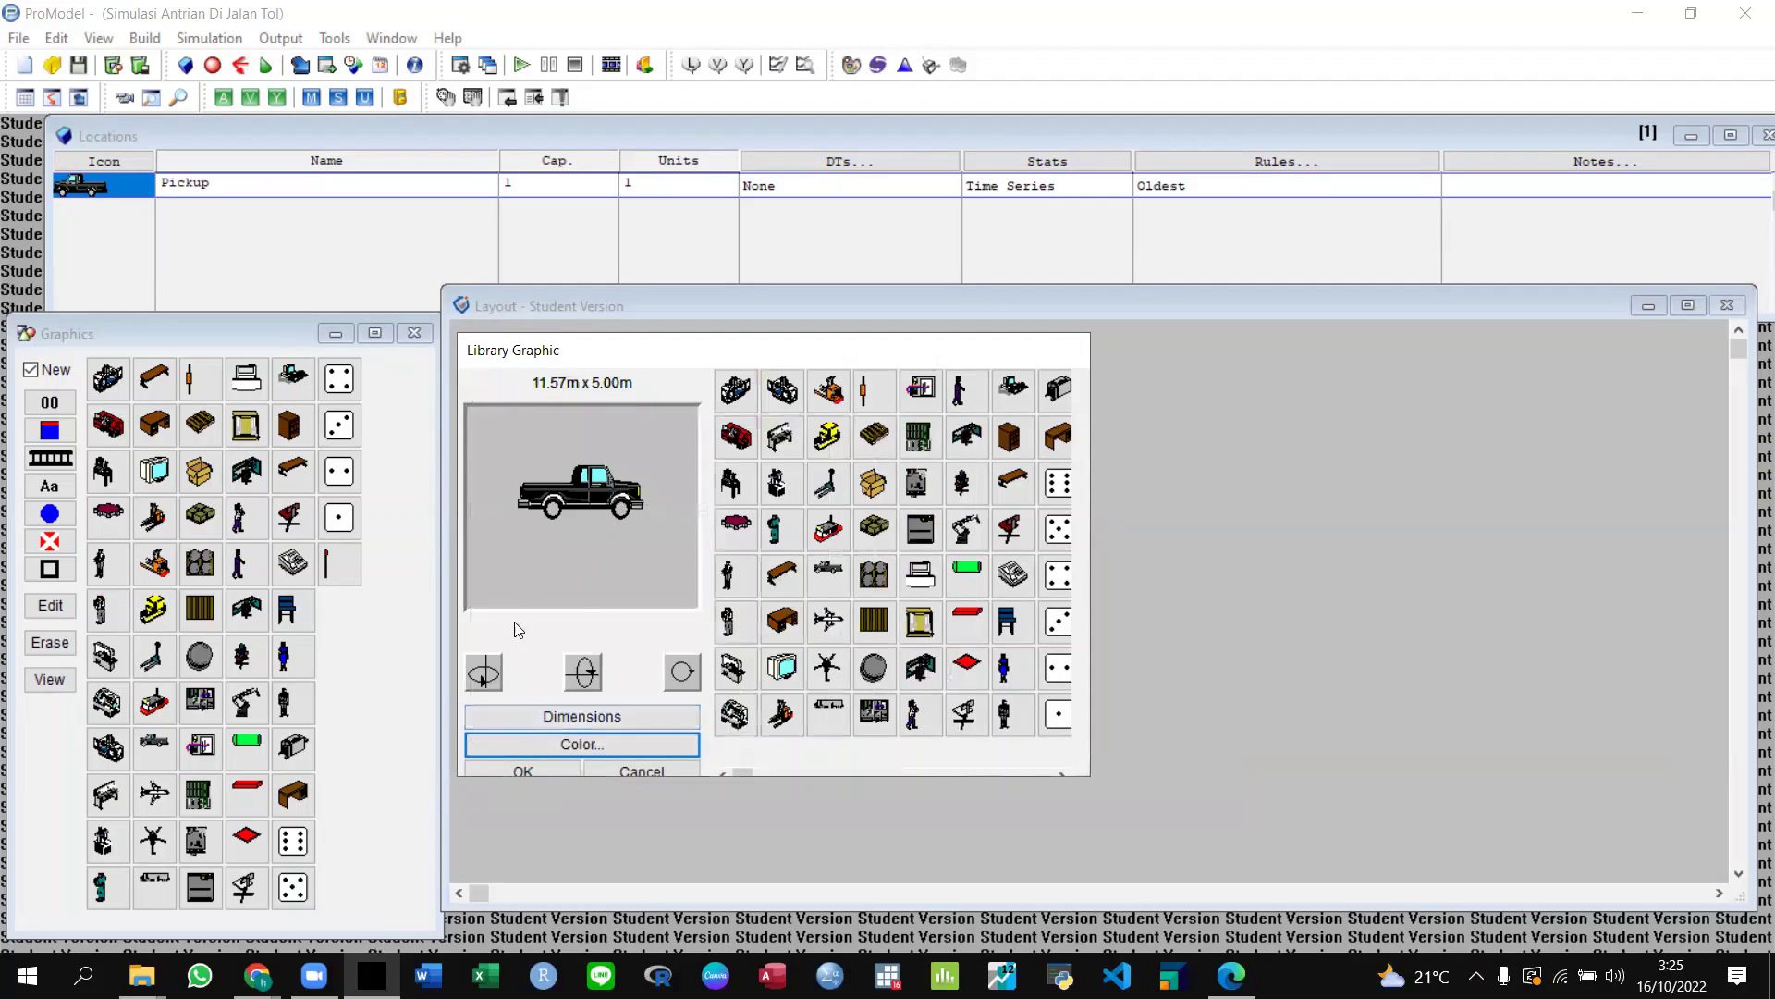
pyautogui.click(521, 771)
# Draw a horizontal conveyor/queue location about 25 m long, starting just in front of the pickup.
pyautogui.click(41, 469)
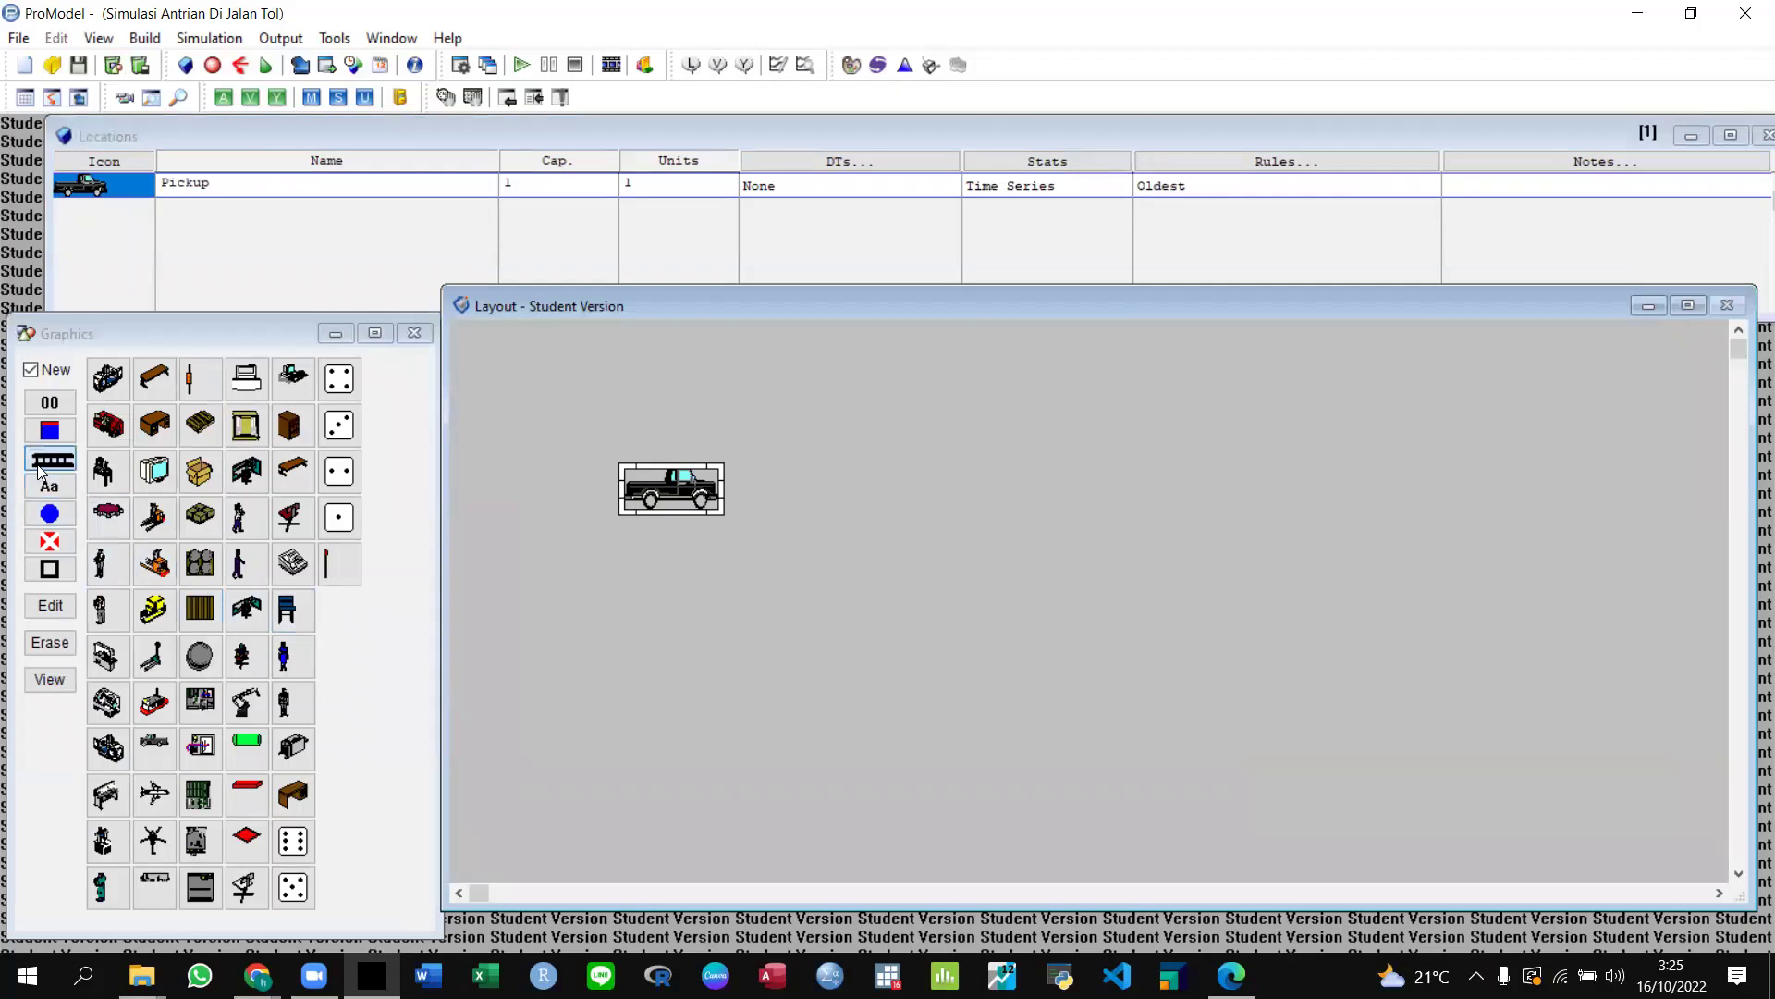
pyautogui.click(742, 490)
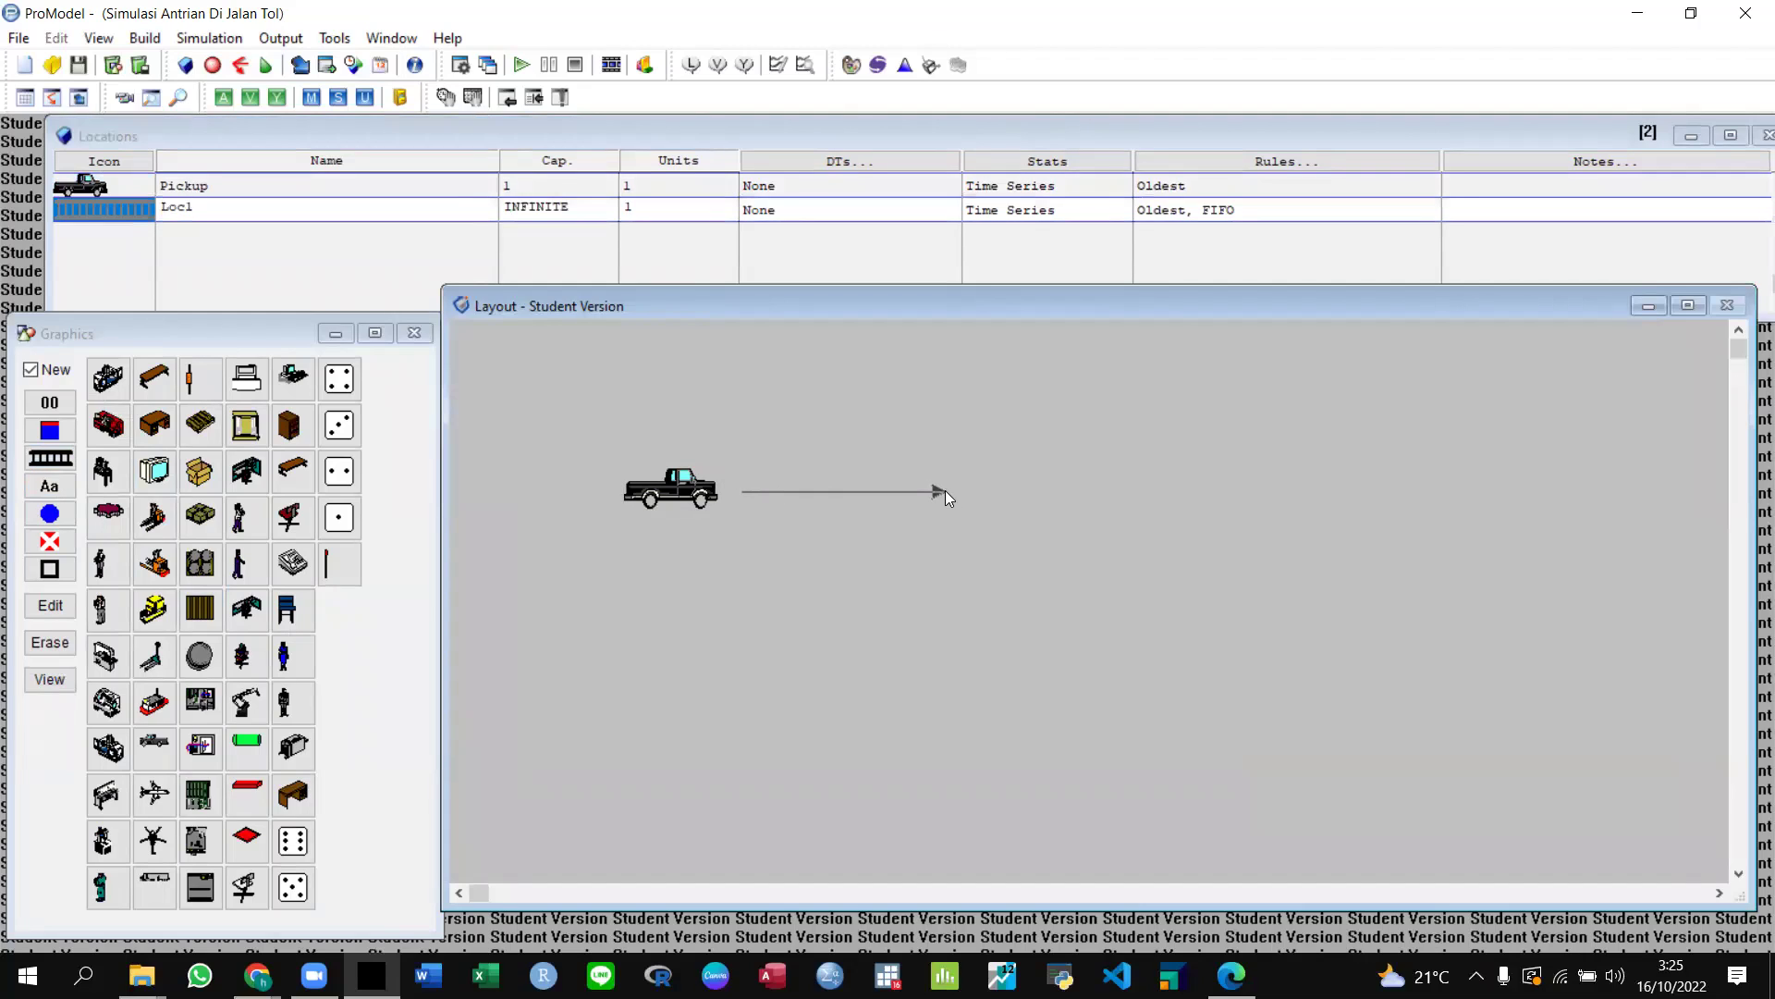
pyautogui.rightClick(945, 490)
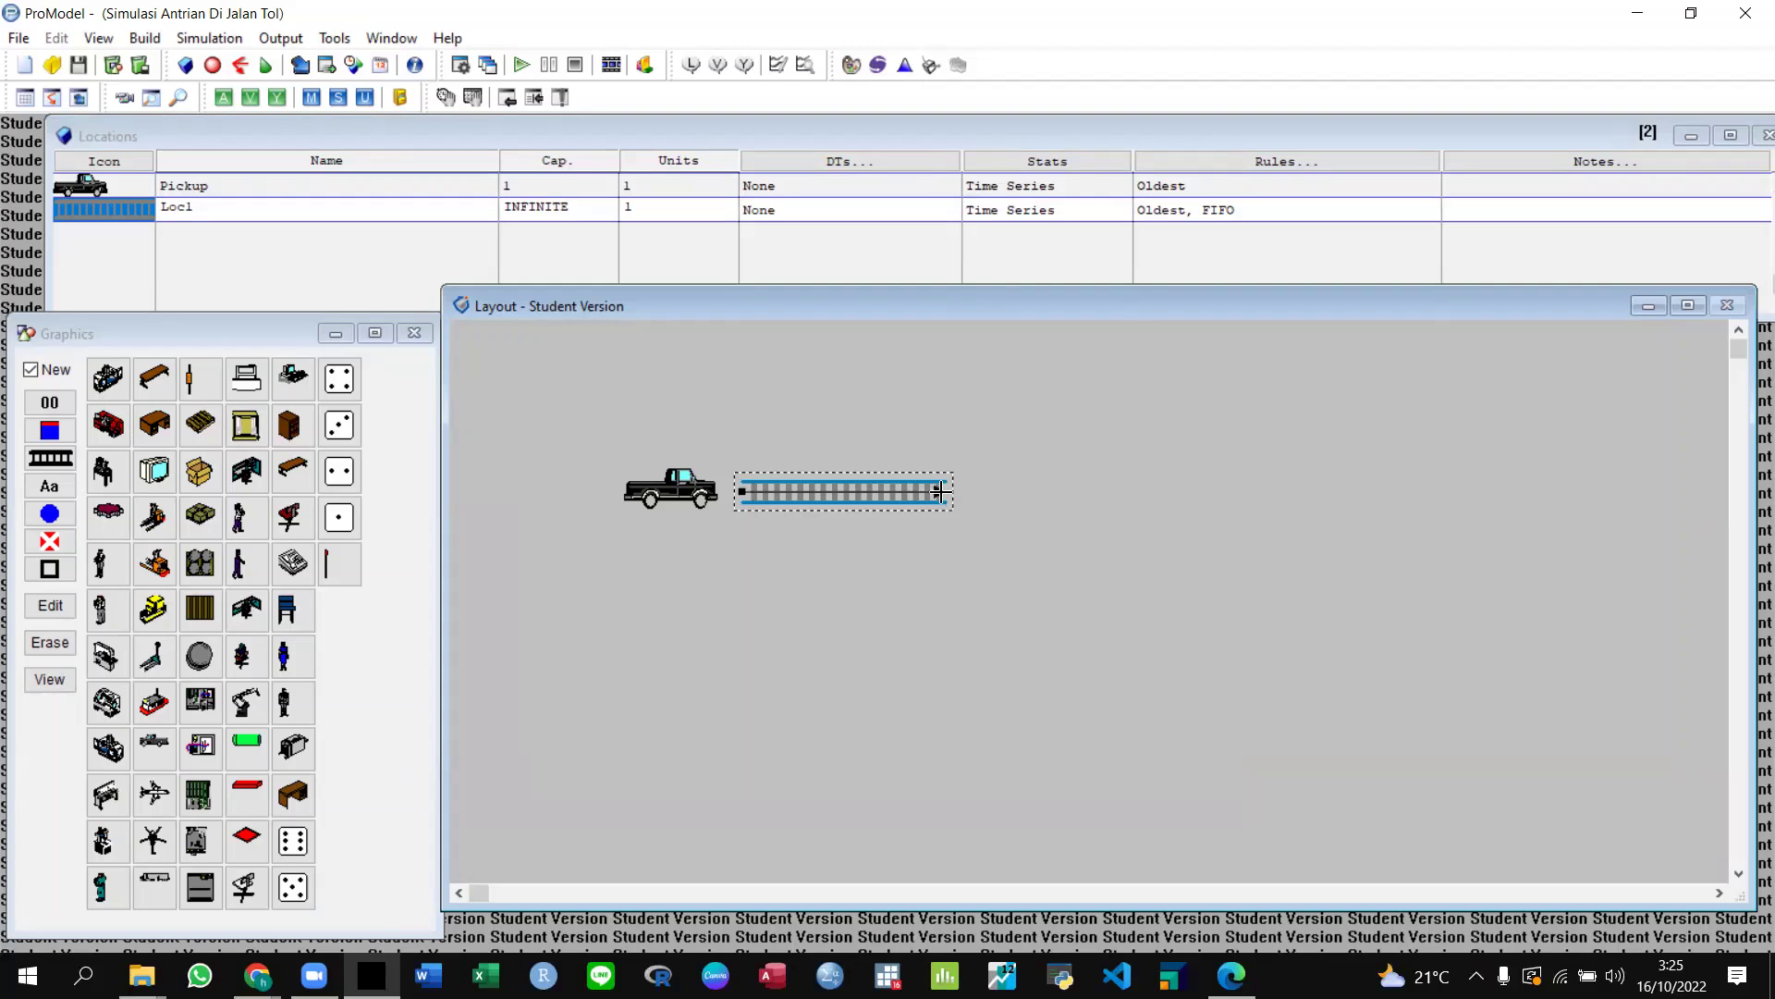
# Change the conveyor in front of the pickup to the Queue type.
pyautogui.rightClick(910, 496)
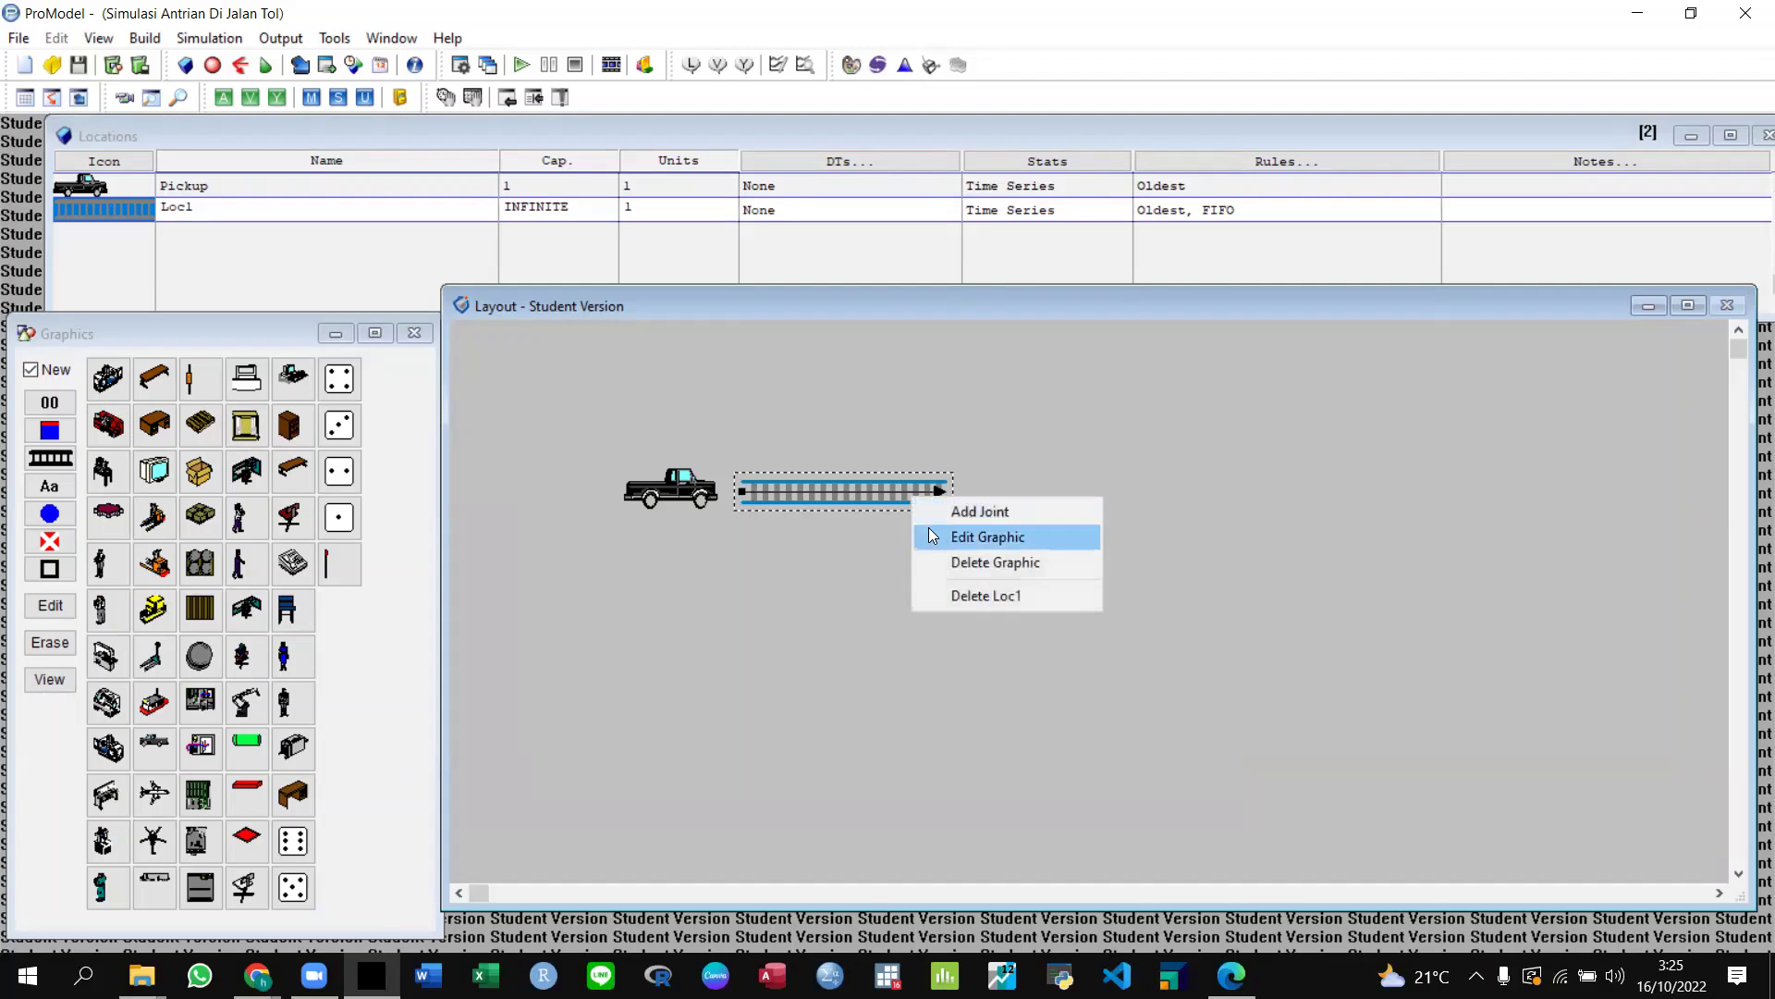
pyautogui.click(986, 537)
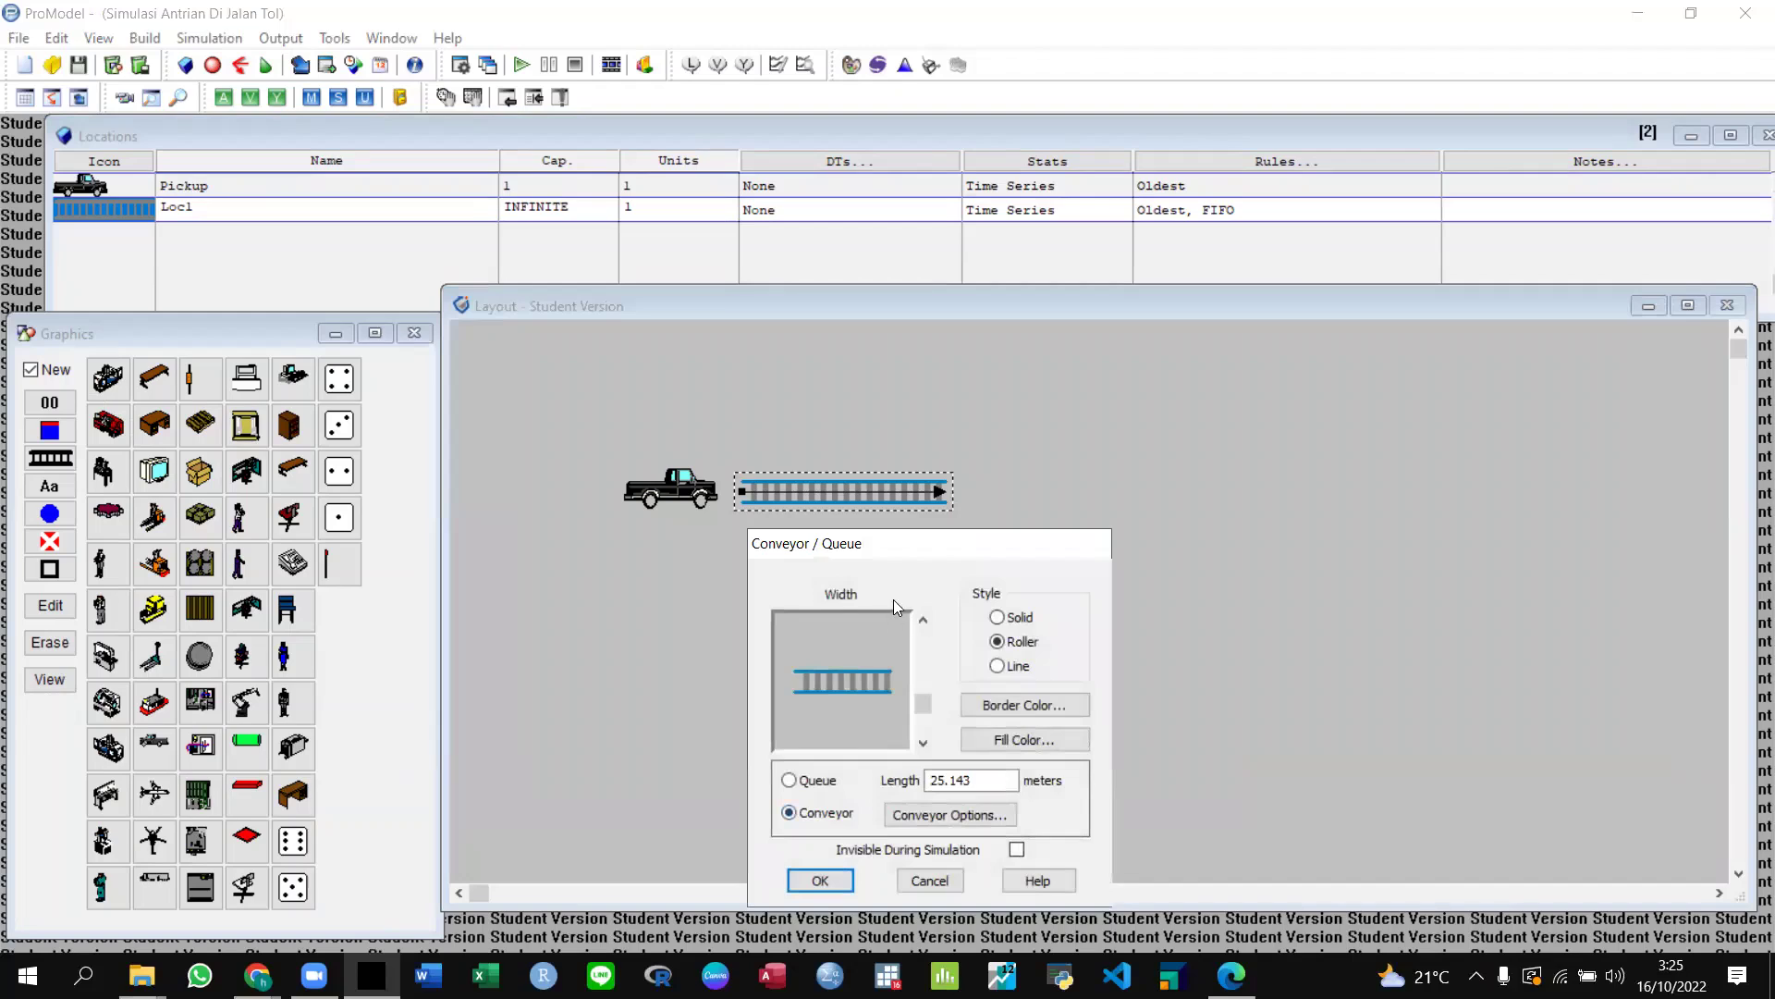
pyautogui.moveTo(922, 552); pyautogui.dragTo(928, 416)
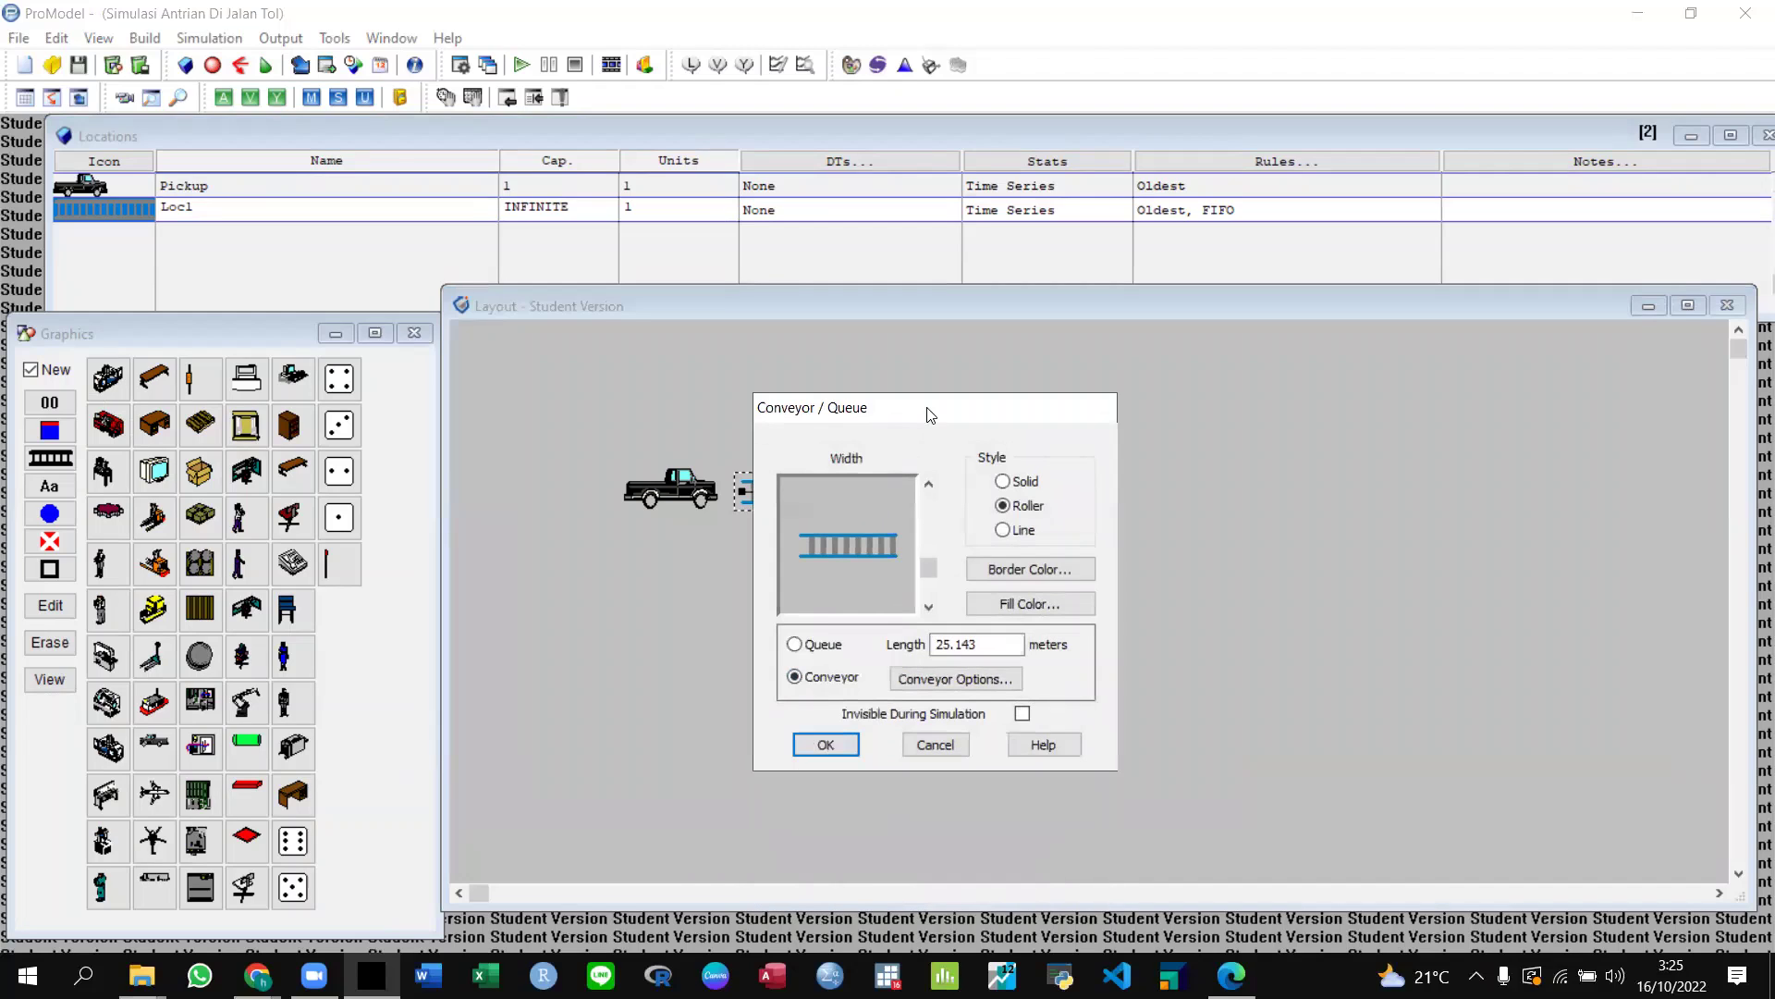
pyautogui.click(793, 646)
pyautogui.click(814, 747)
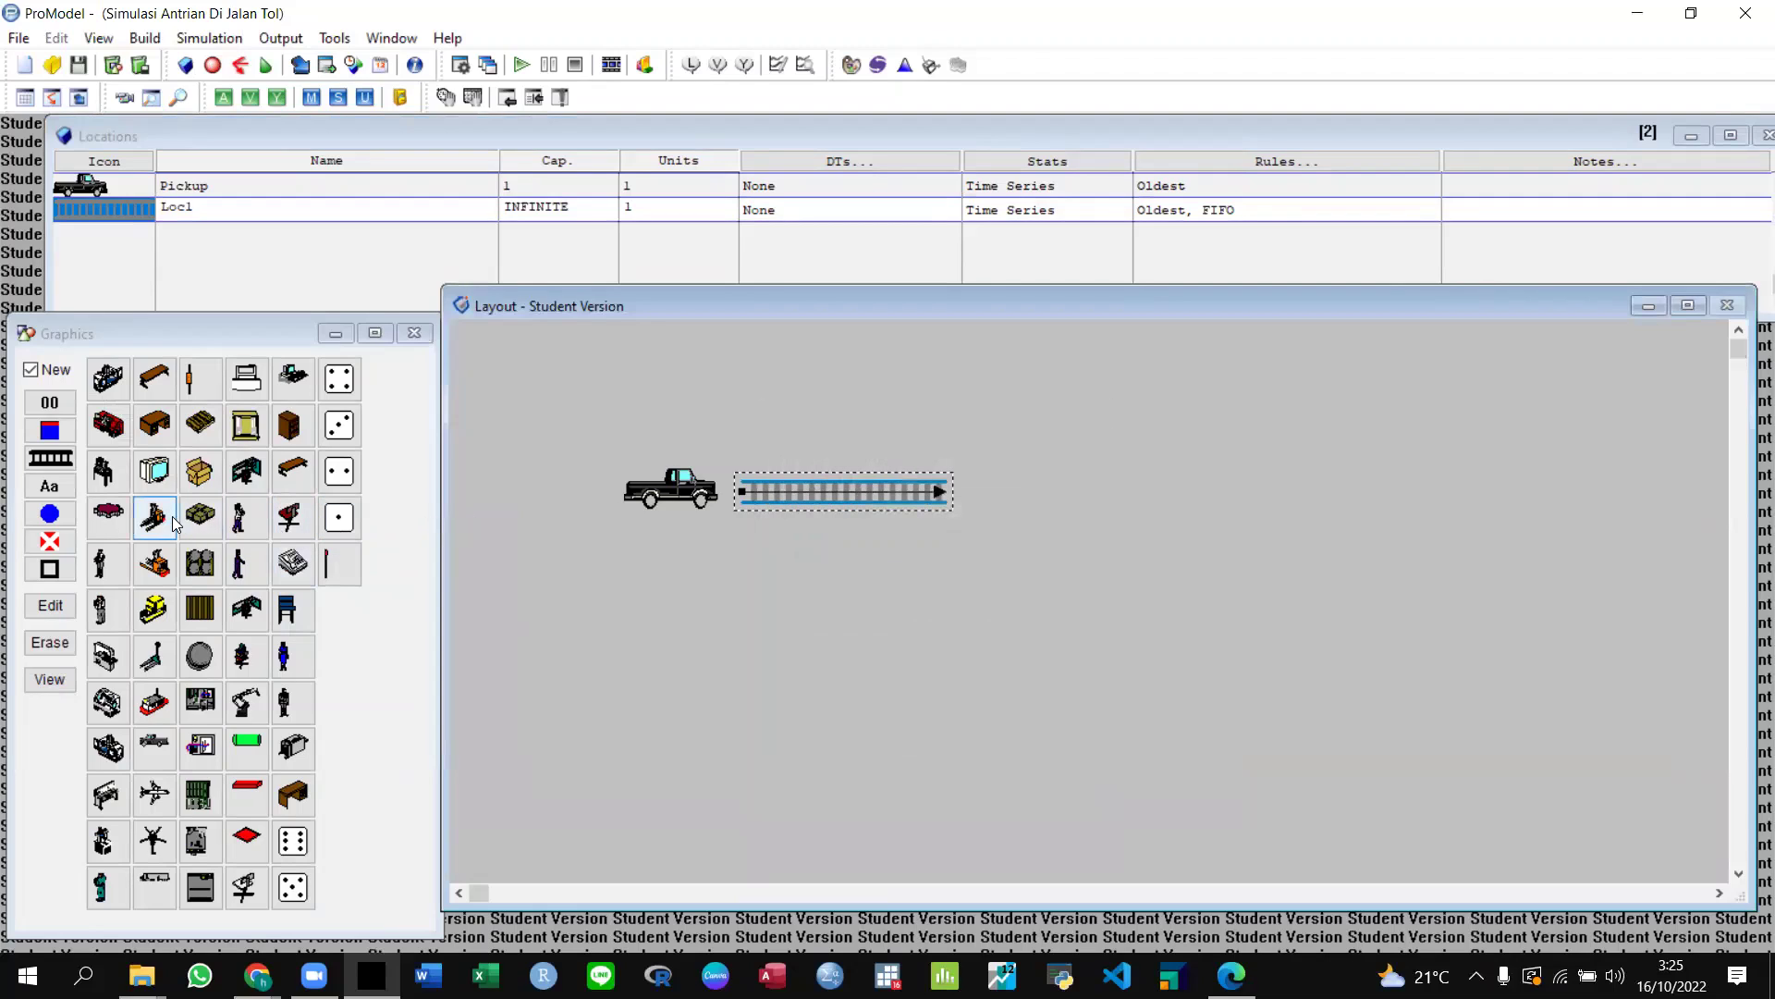
# Place three woman-at-workstation locations in a vertical column just beyond the end of the queue.
pyautogui.click(246, 476)
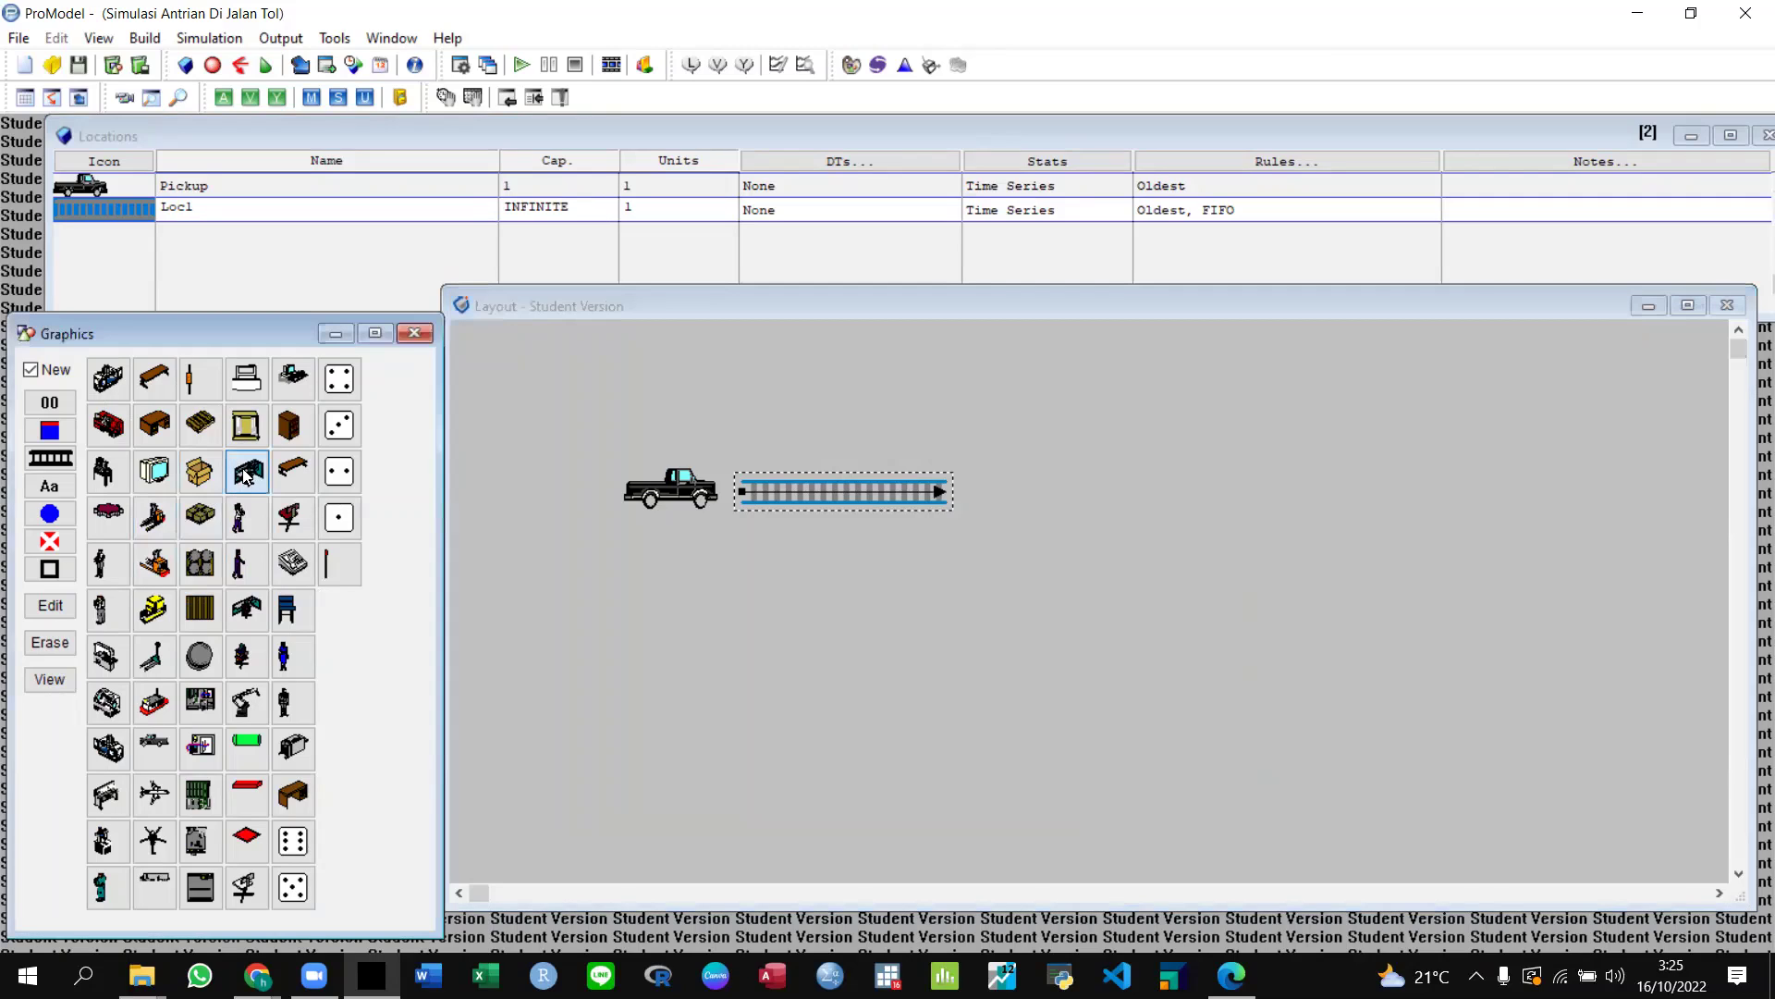
pyautogui.click(987, 409)
pyautogui.moveTo(1004, 422); pyautogui.dragTo(1024, 447)
pyautogui.click(249, 469)
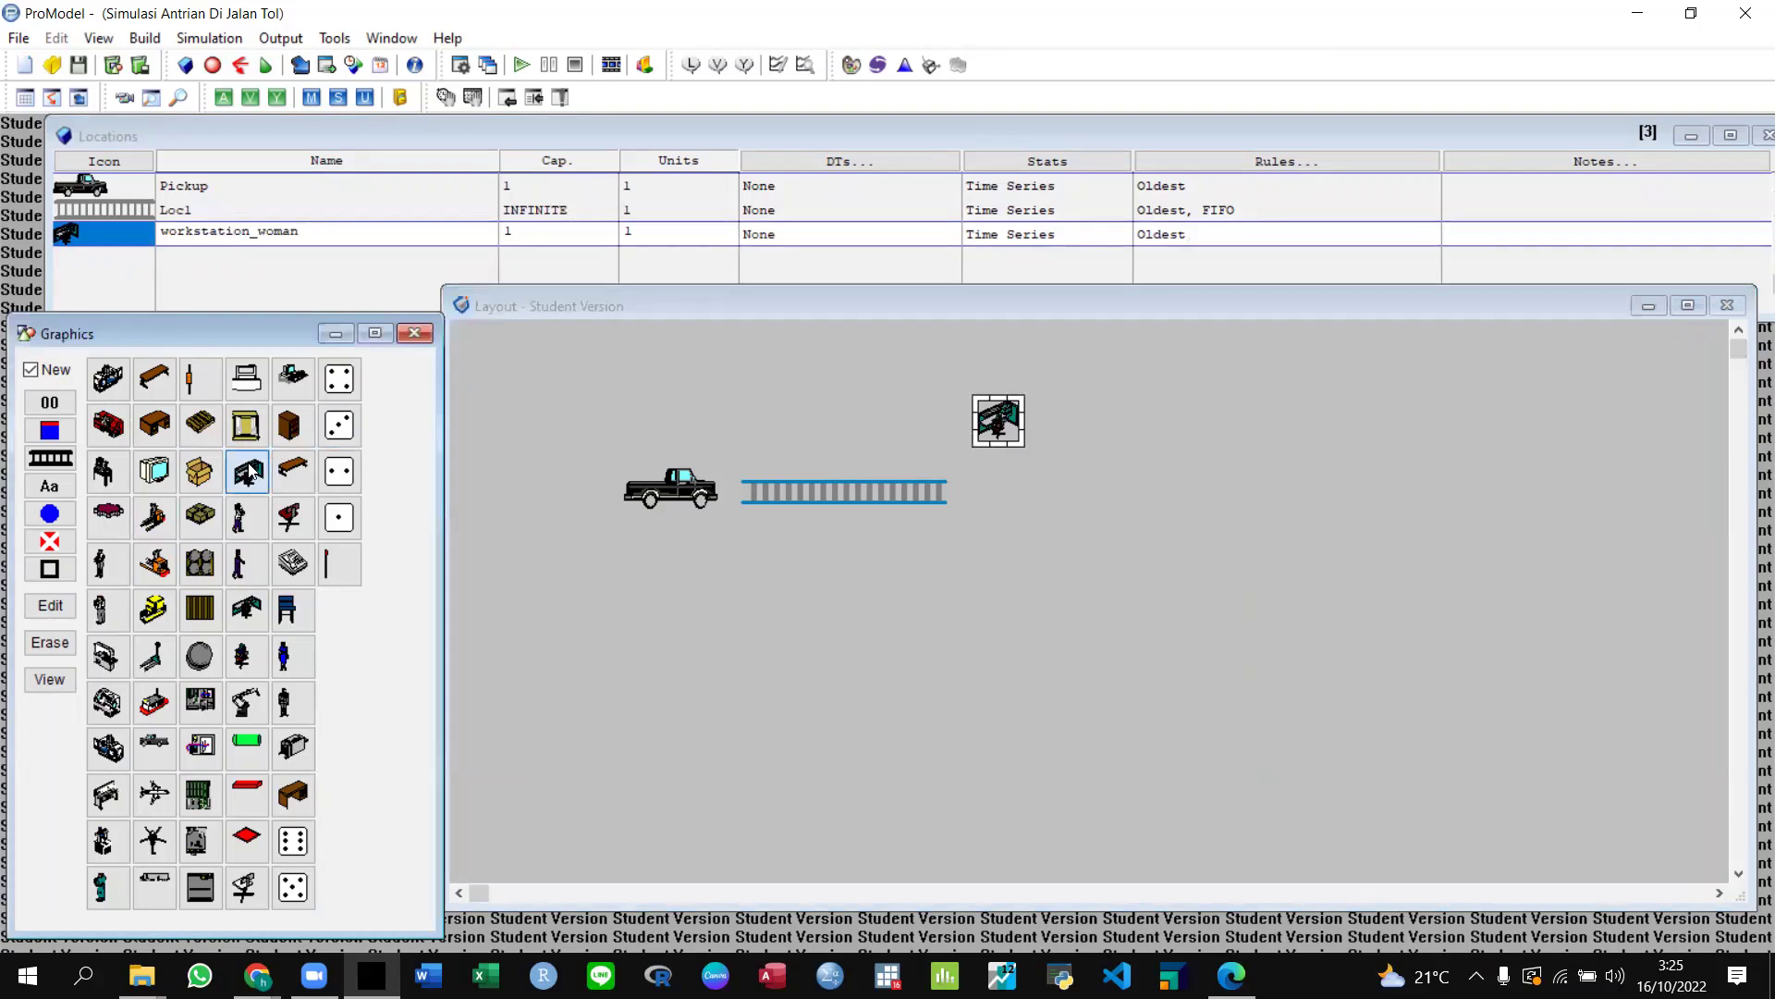
pyautogui.click(999, 482)
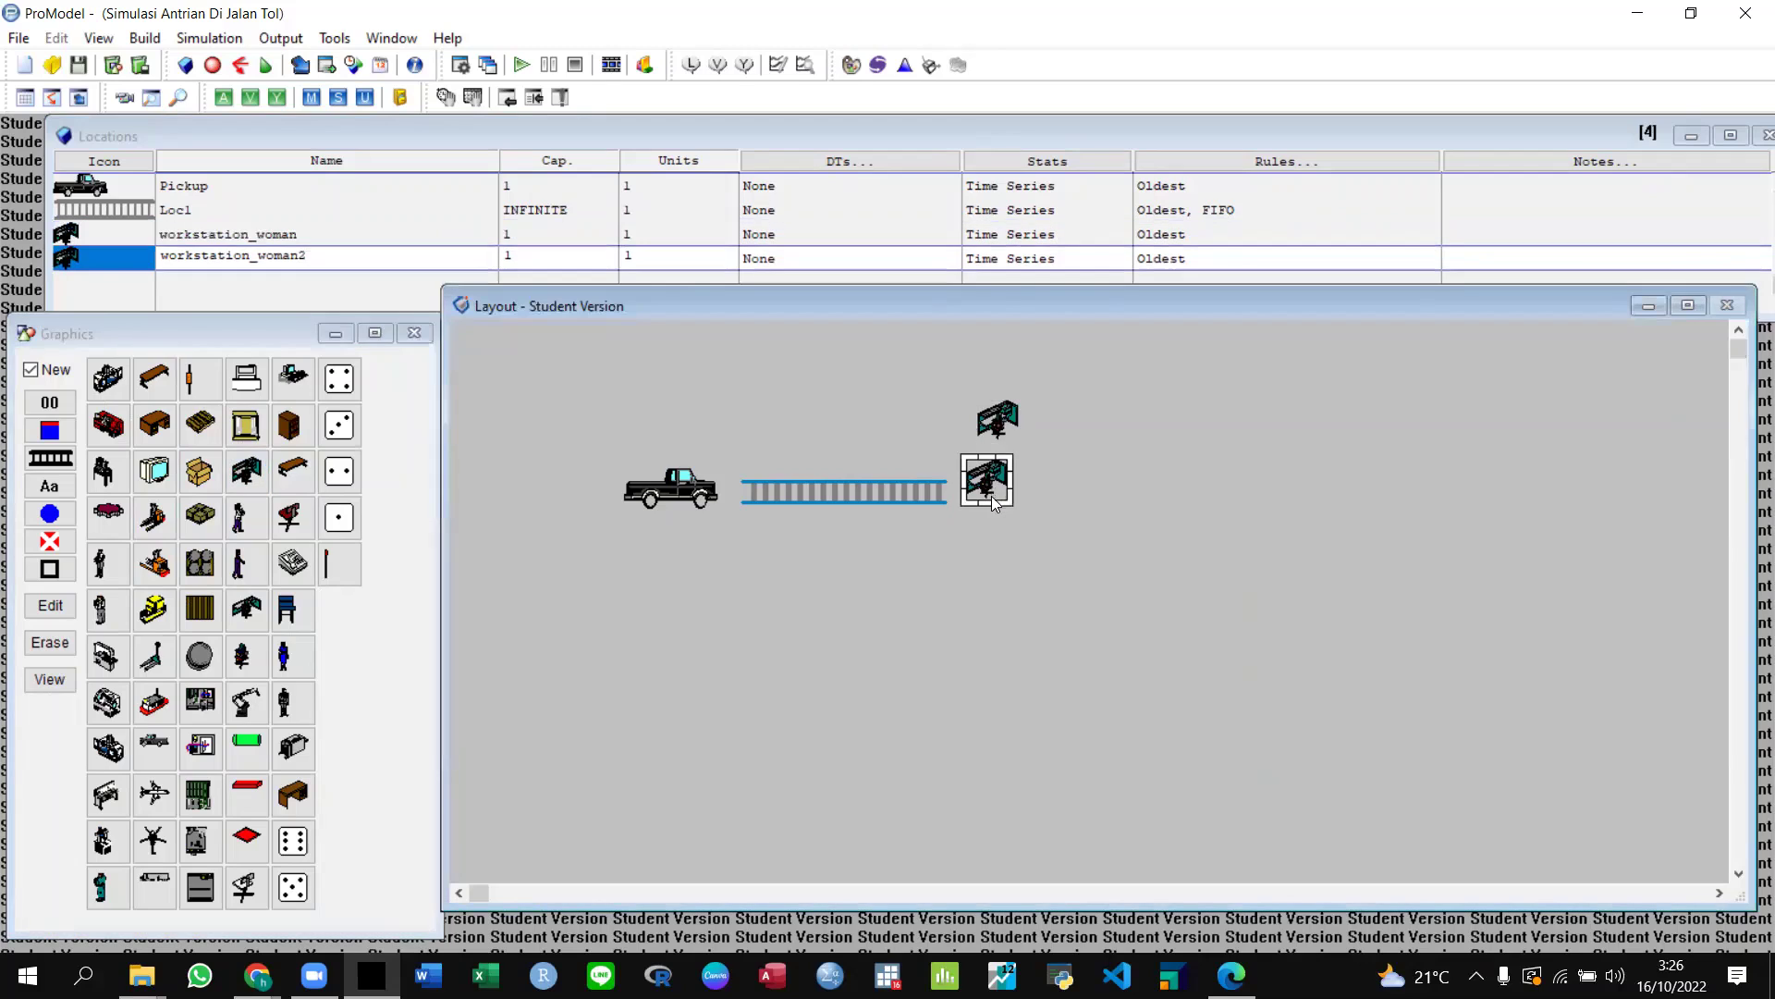
pyautogui.moveTo(998, 500); pyautogui.dragTo(1010, 508)
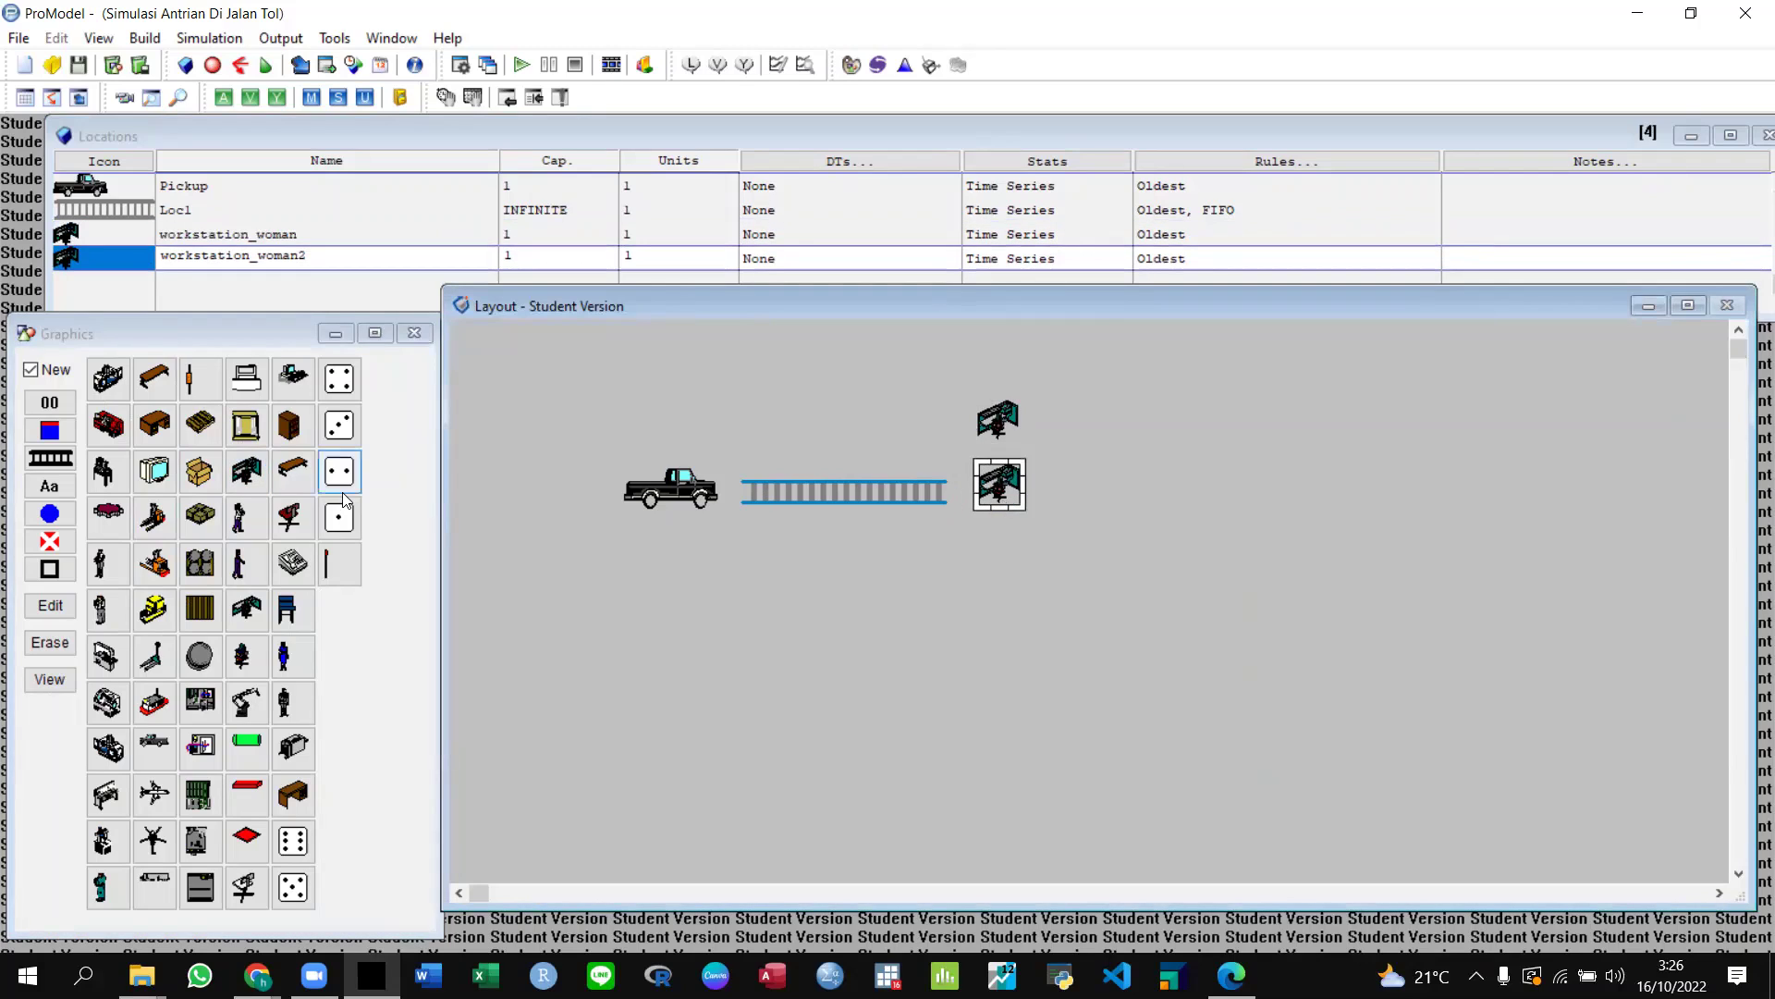
pyautogui.click(250, 471)
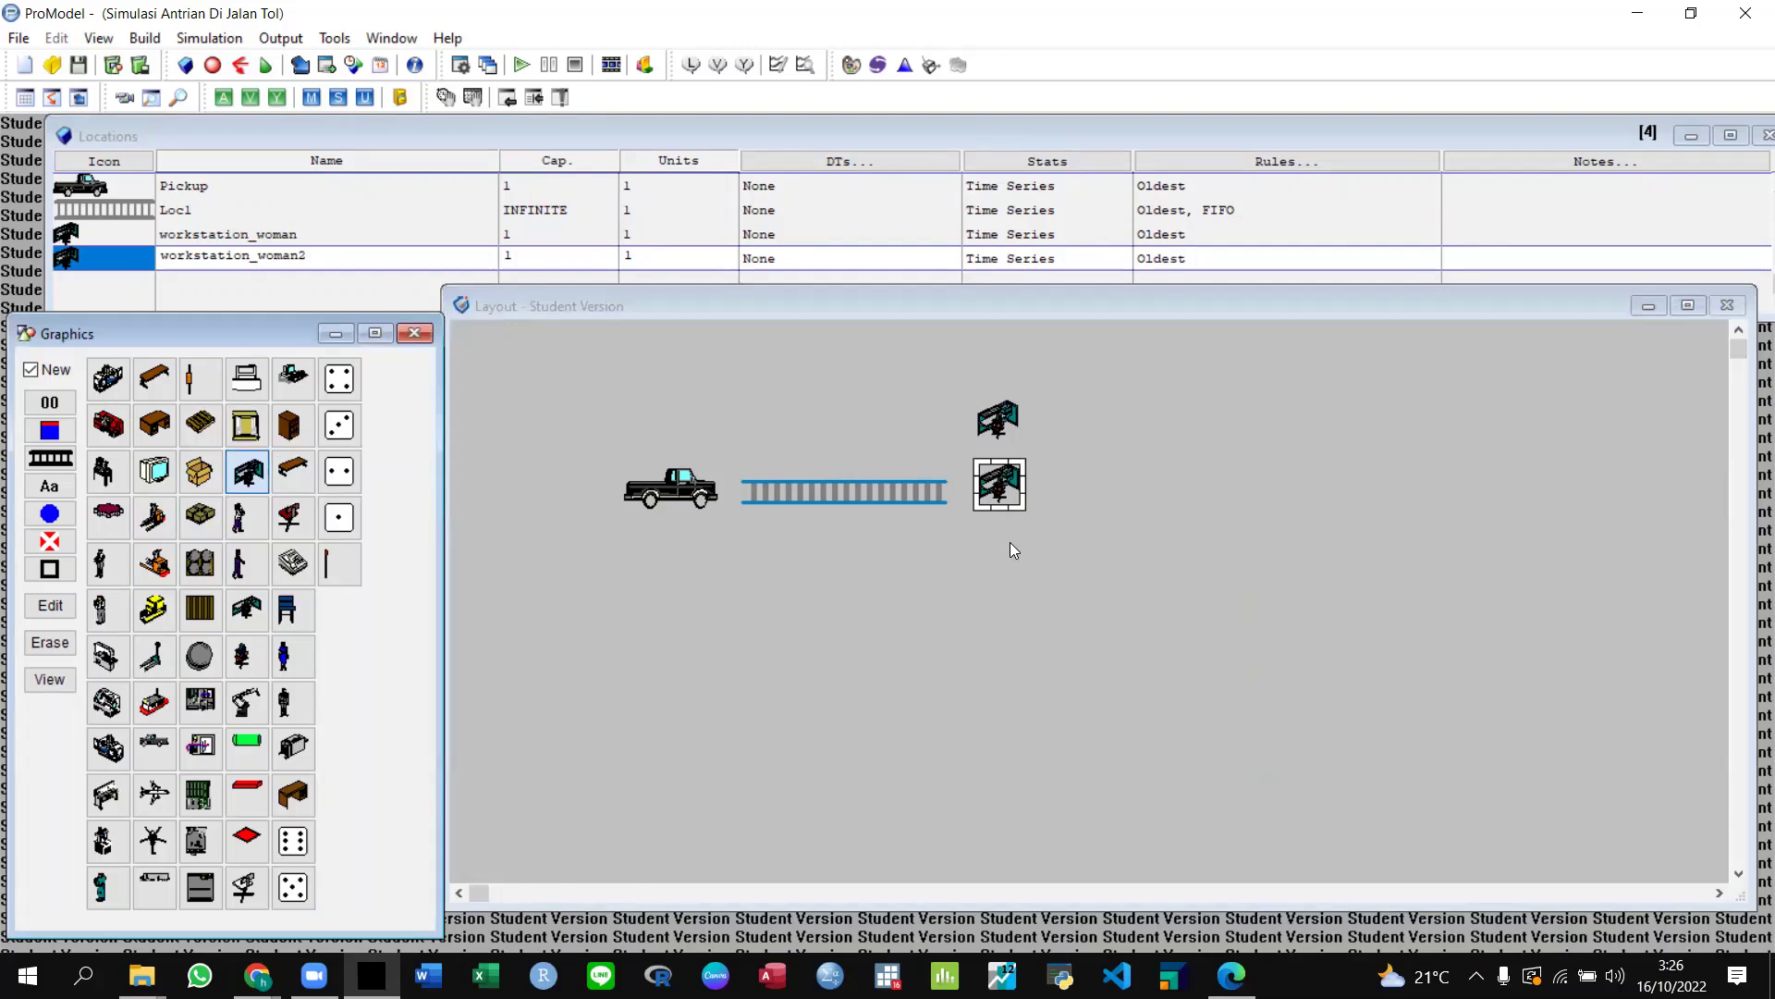
pyautogui.click(996, 547)
pyautogui.moveTo(996, 548); pyautogui.dragTo(999, 552)
# Draw a second horizontal conveyor/queue location extending right from beside the middle workstation.
pyautogui.click(50, 458)
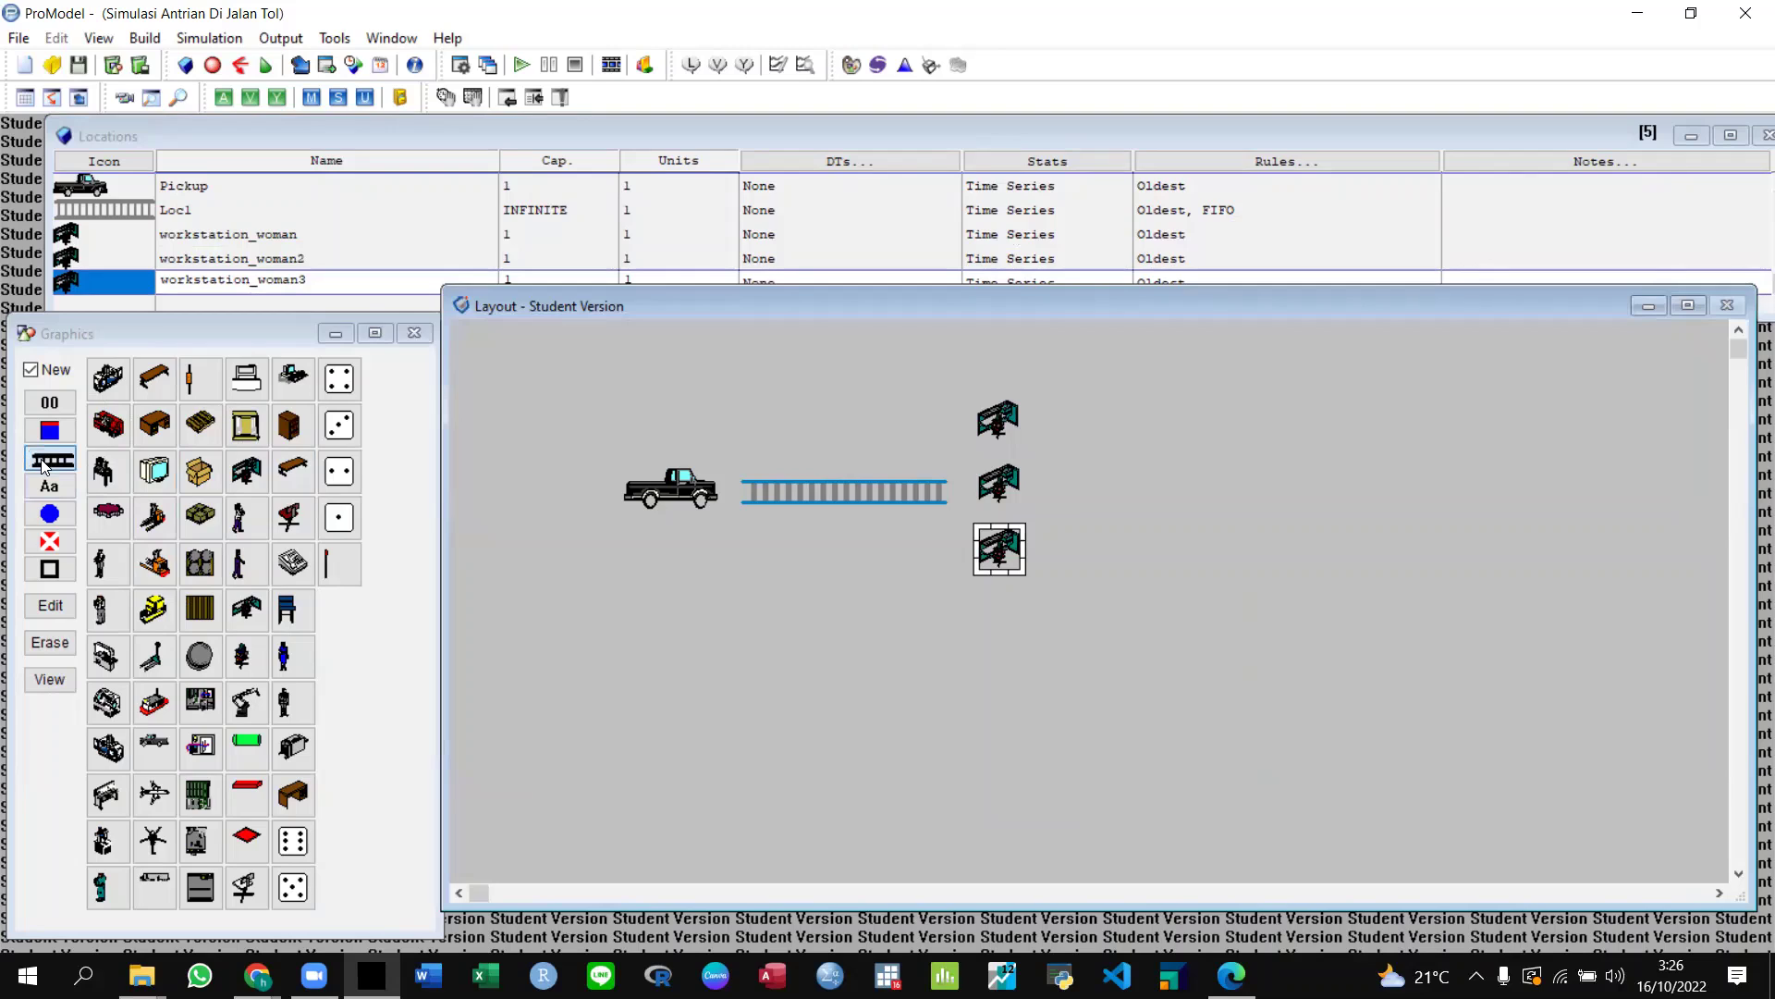
pyautogui.click(1065, 486)
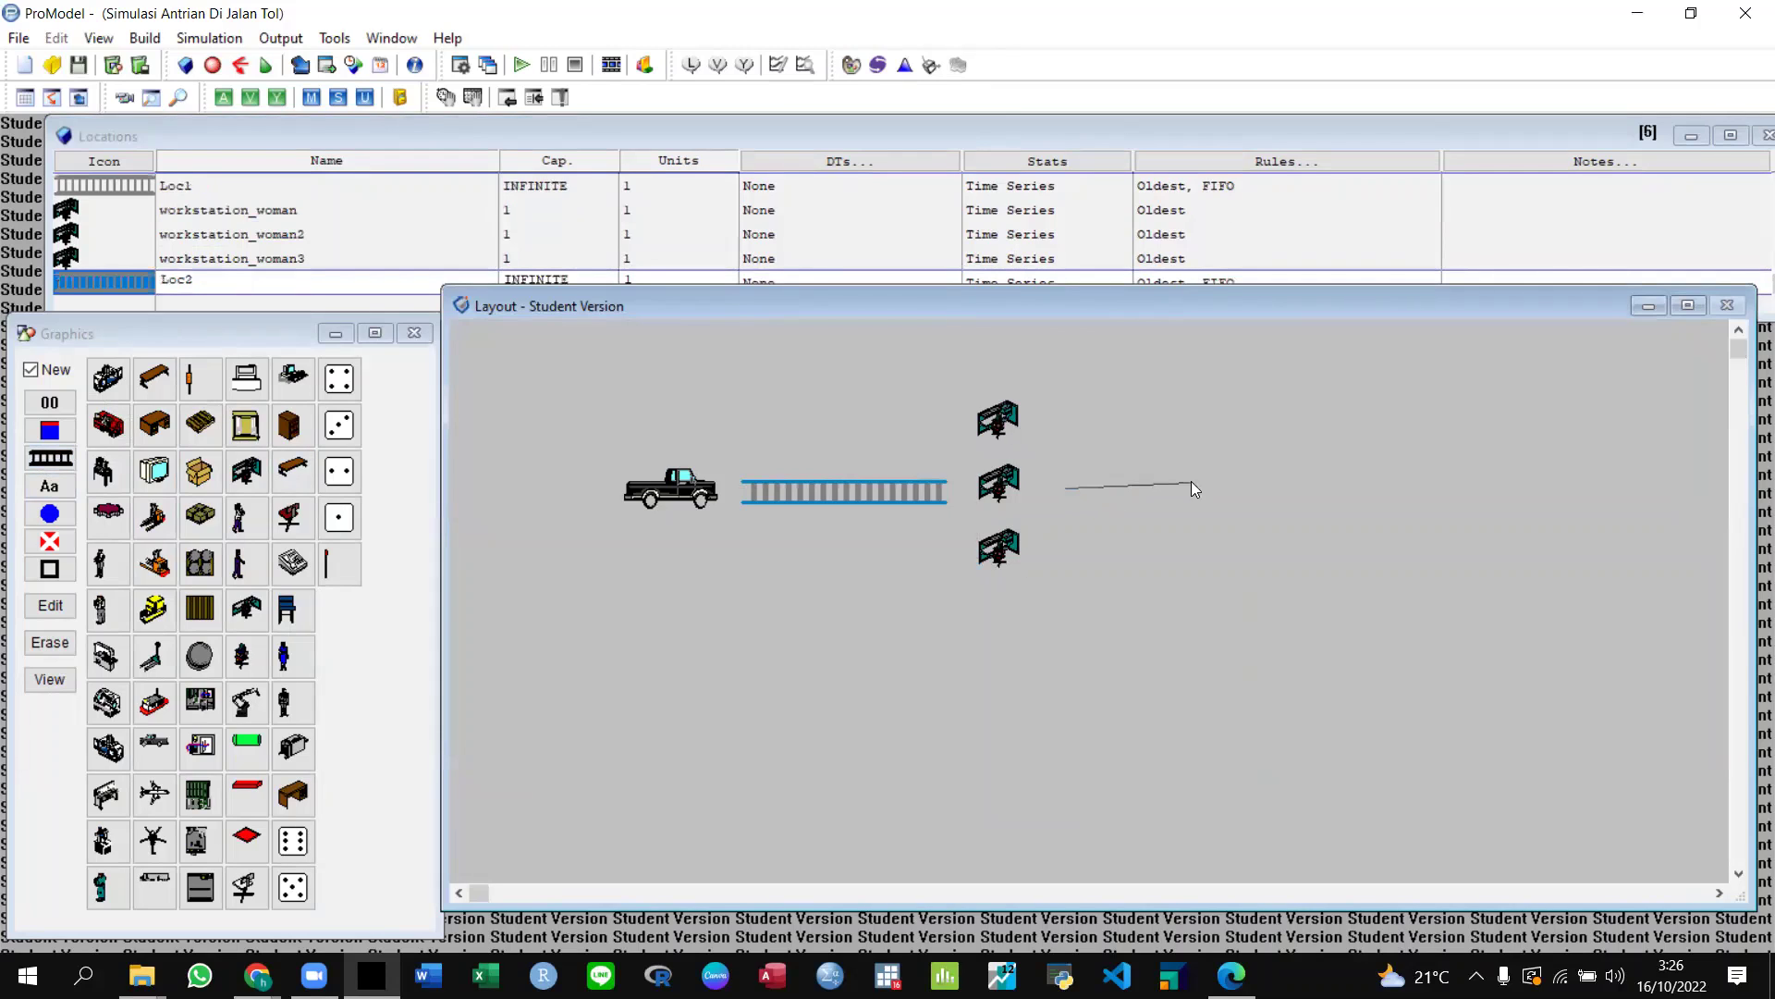
pyautogui.doubleClick(1309, 487)
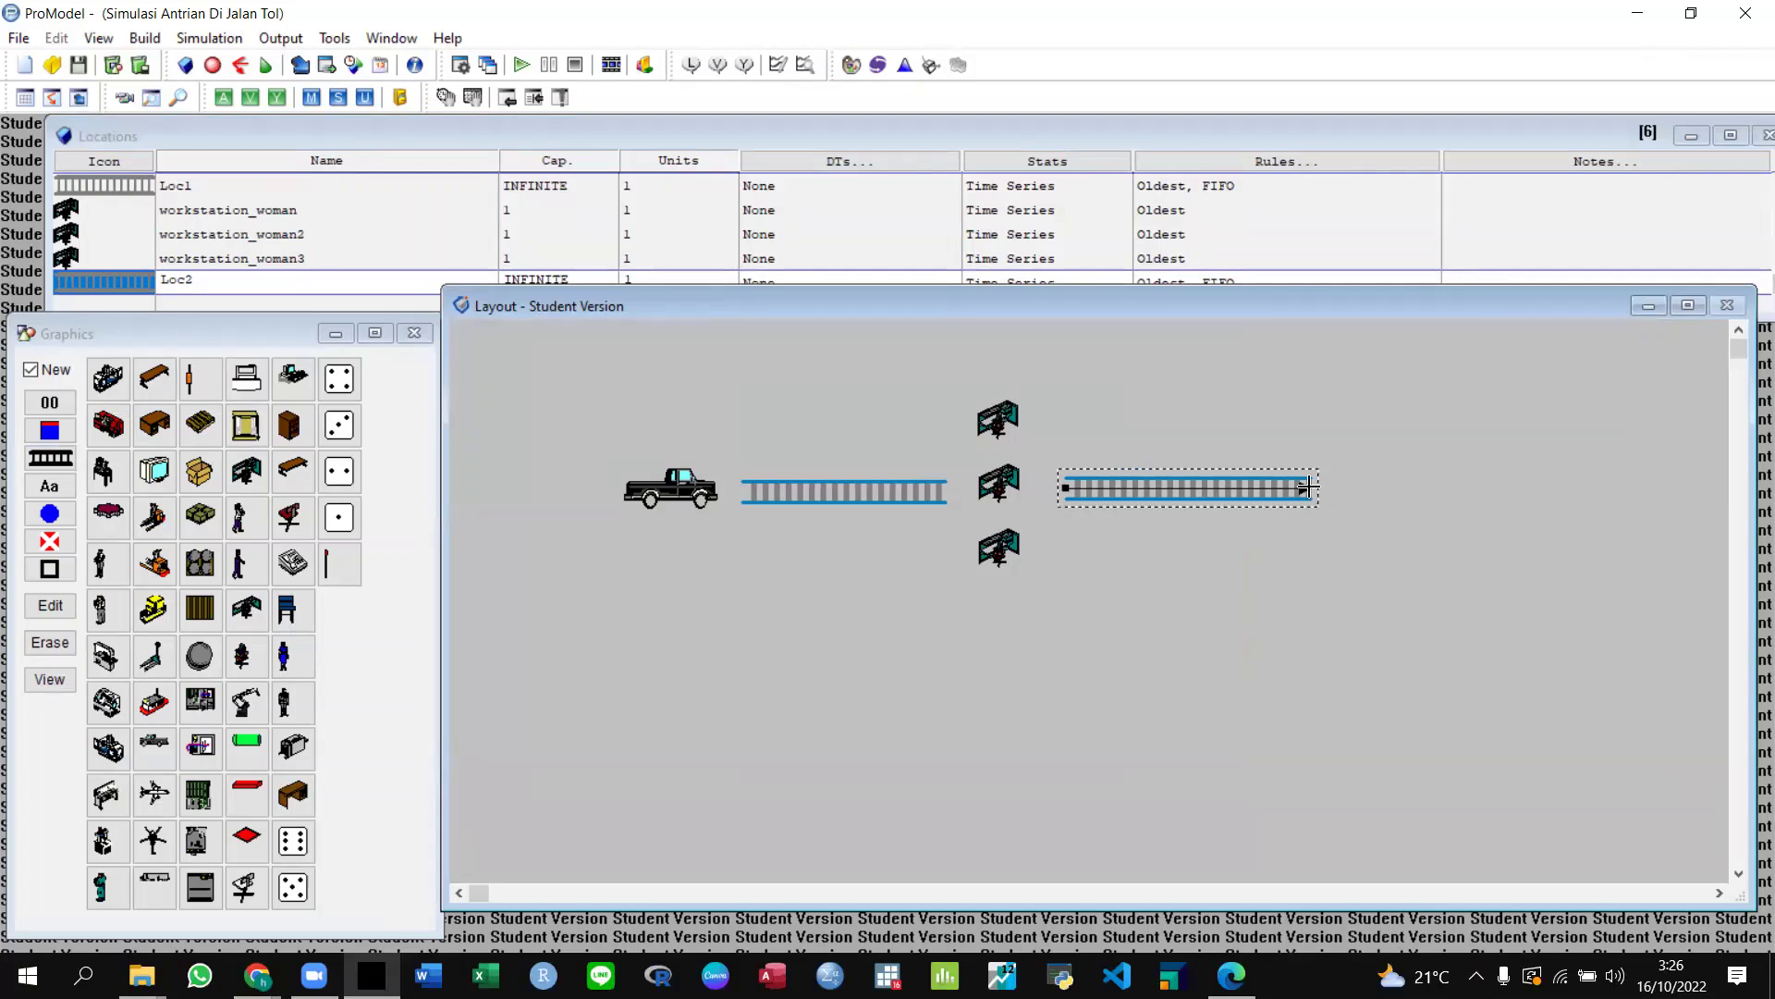
# Change the second horizontal conveyor, beside the middle workstation, to the Queue type.
pyautogui.rightClick(1280, 494)
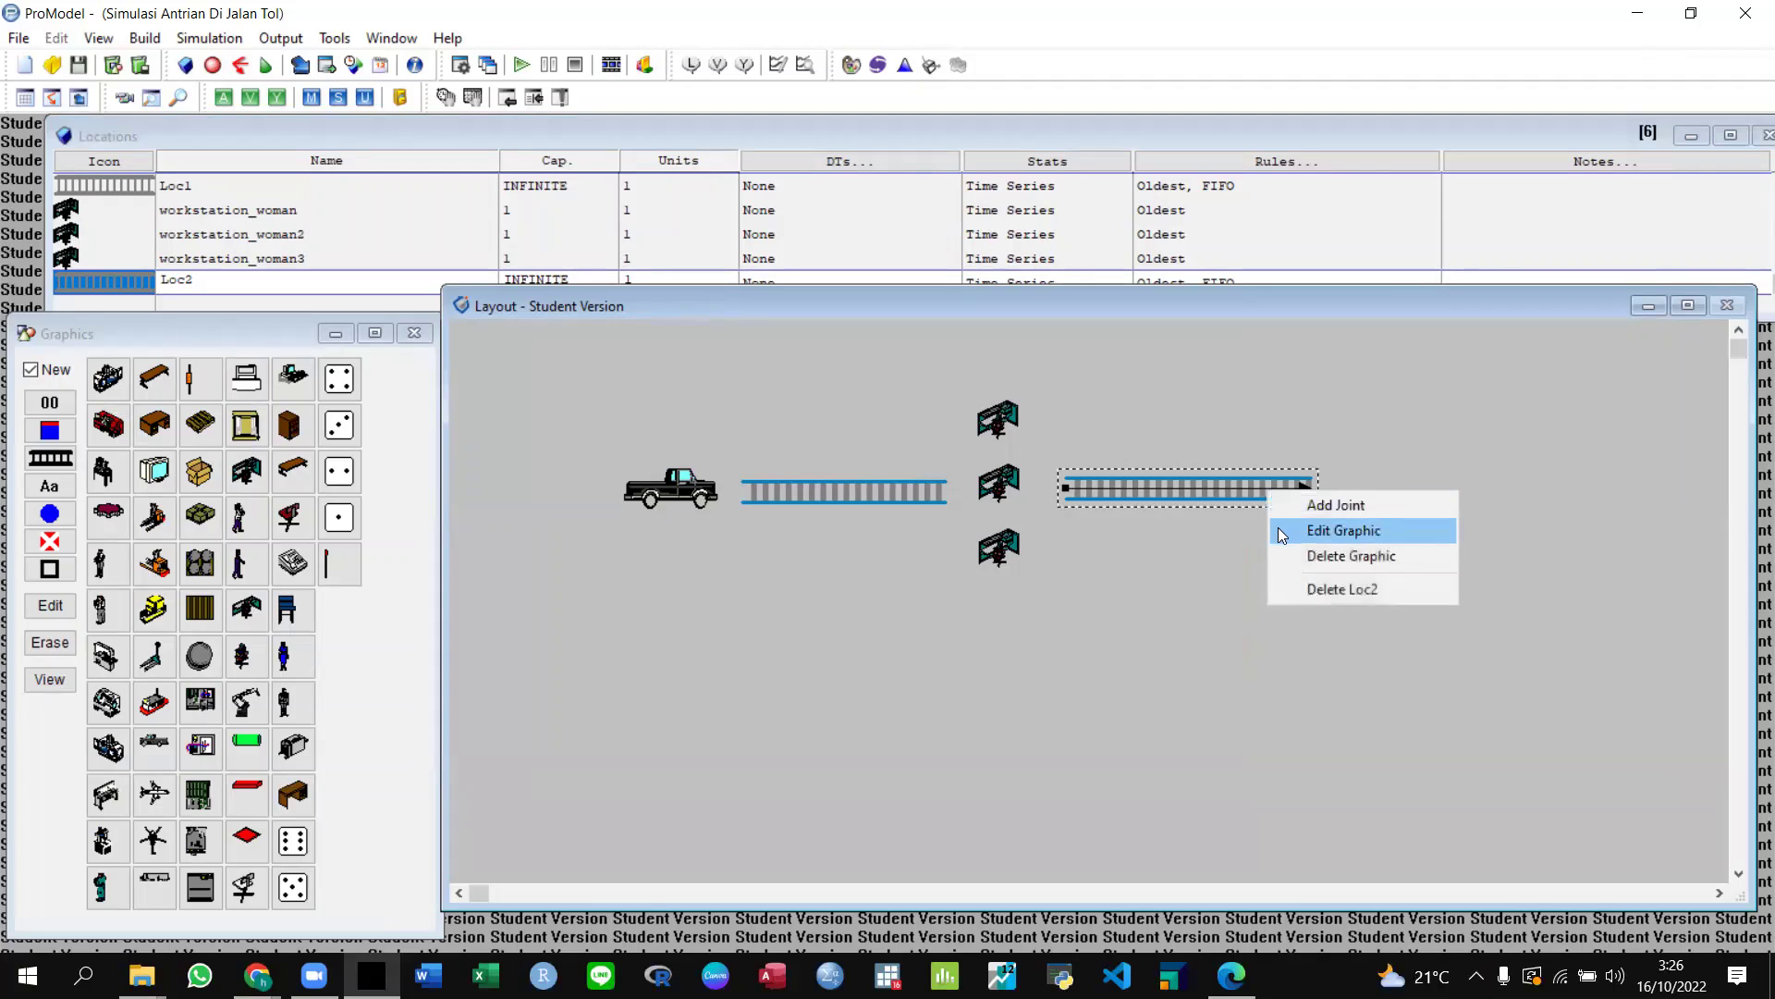
pyautogui.click(1279, 529)
pyautogui.click(1137, 781)
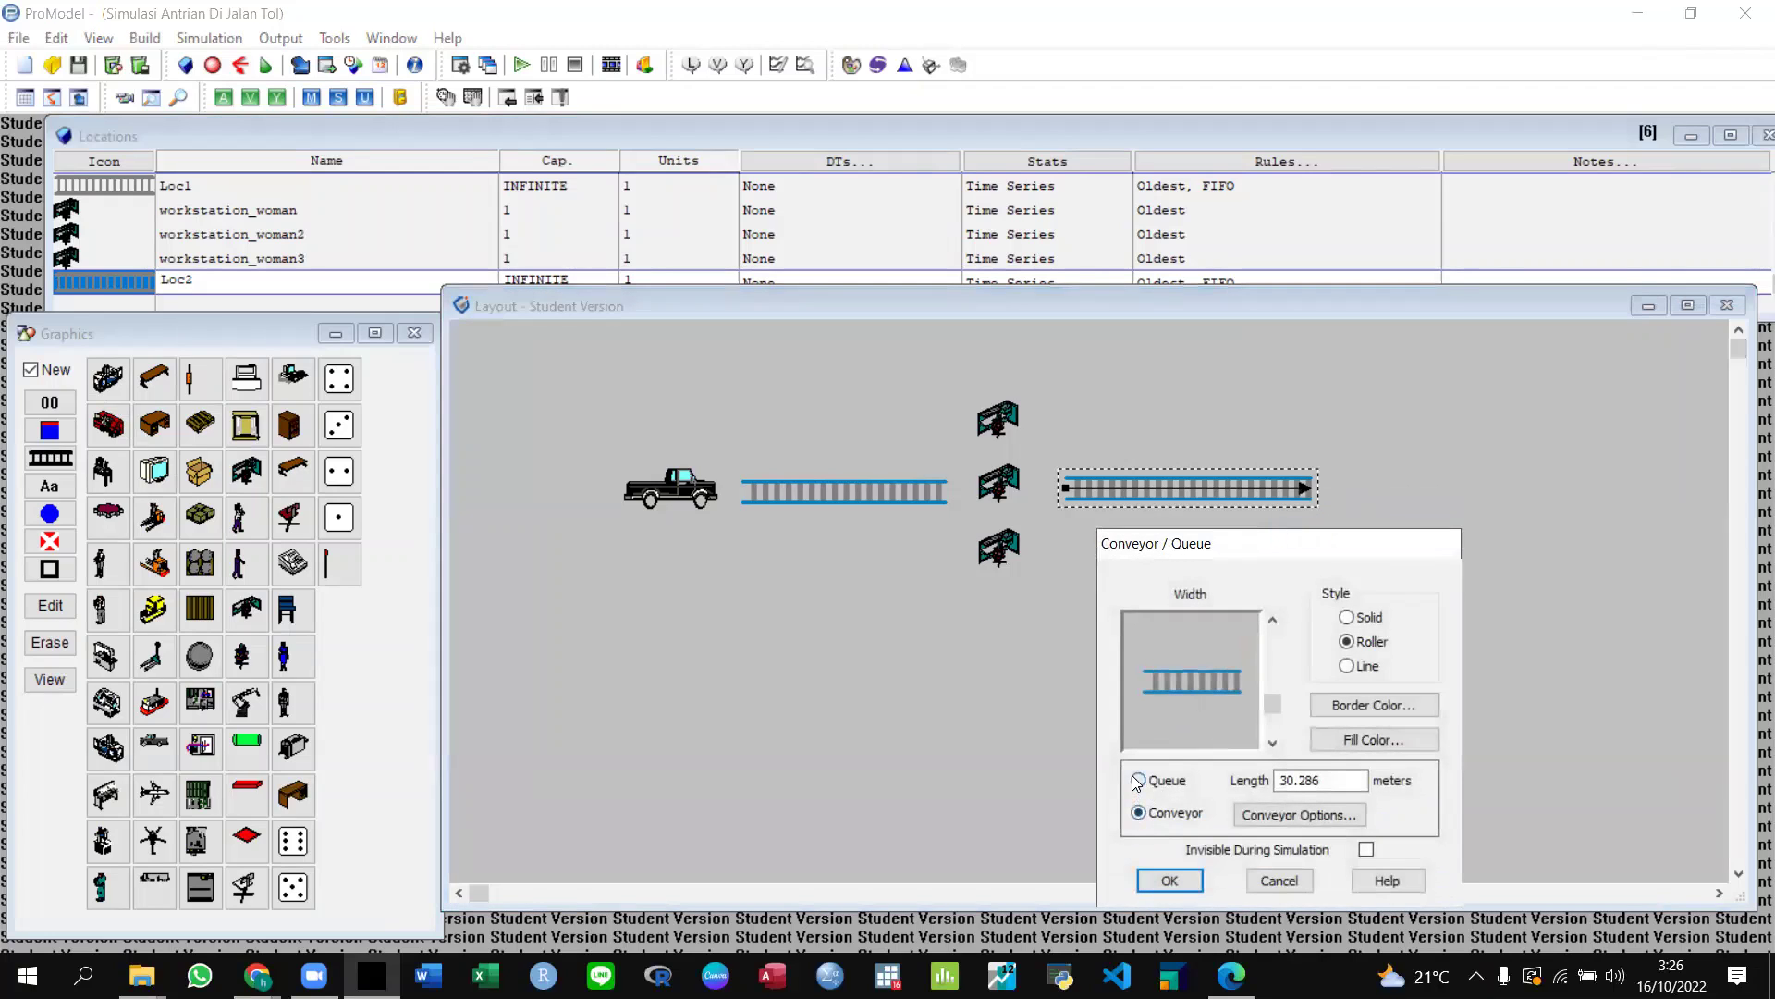
pyautogui.click(1168, 881)
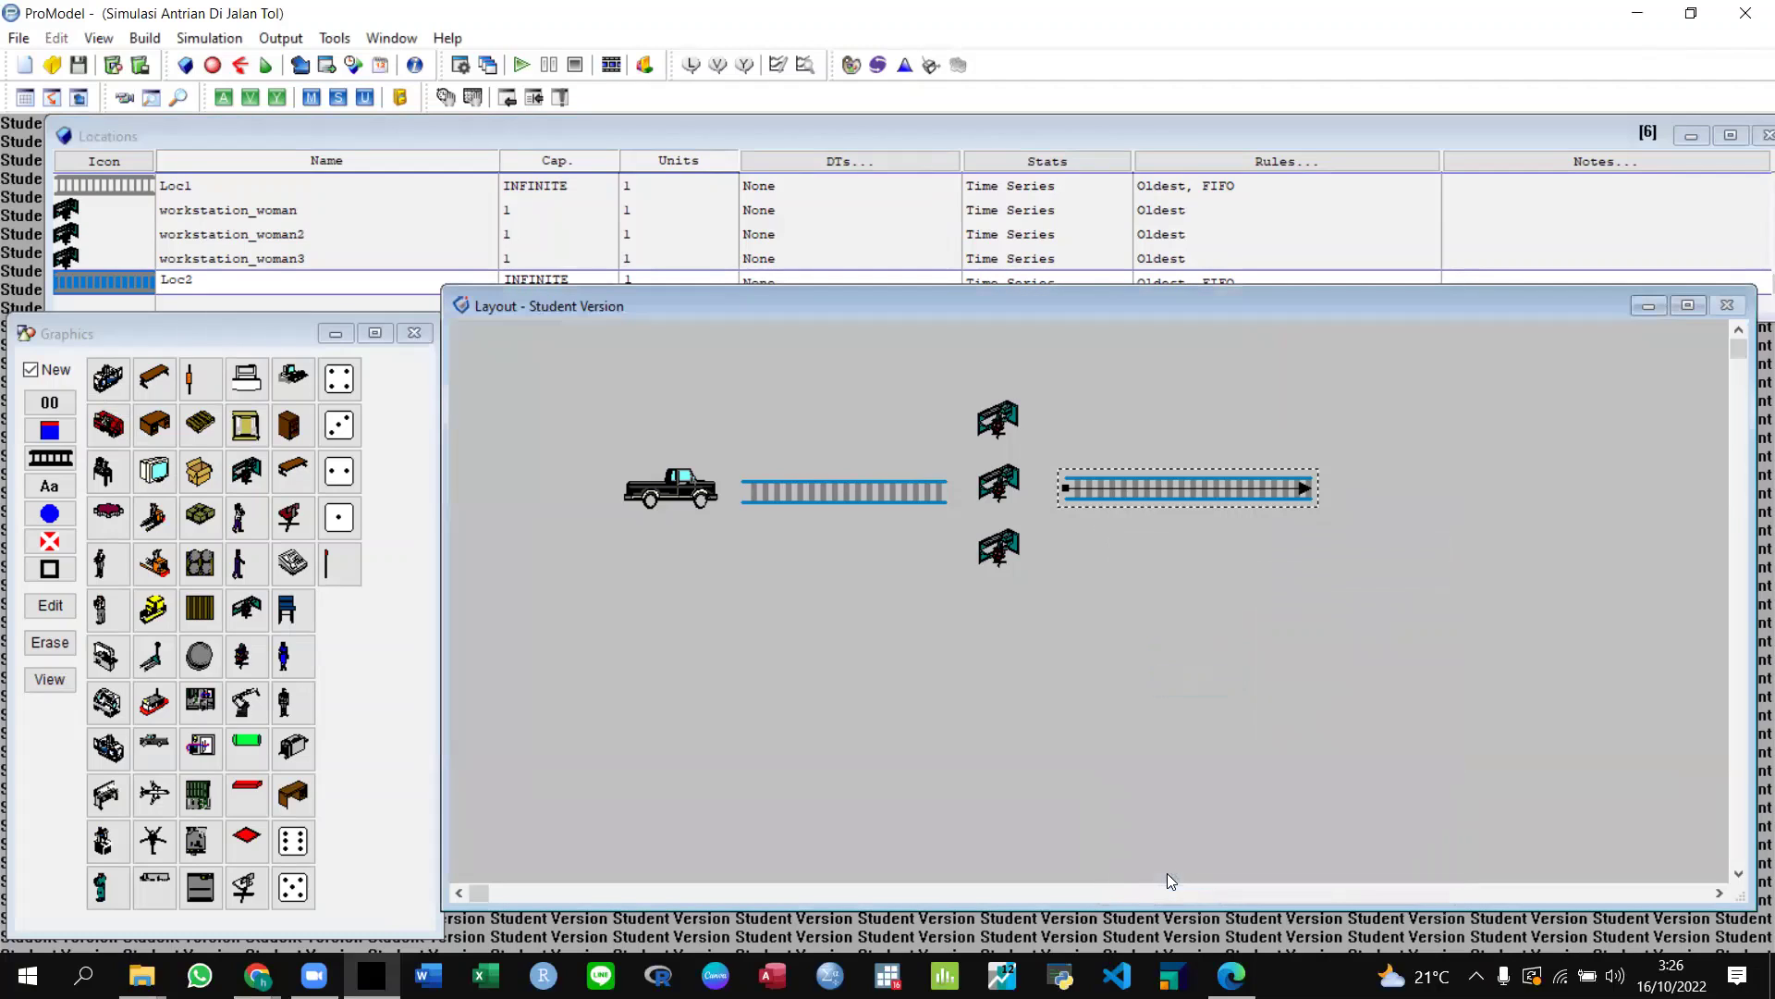
# Place a second pickup location just beyond the end of the second queue and flip its graphic horizontally.
pyautogui.click(154, 744)
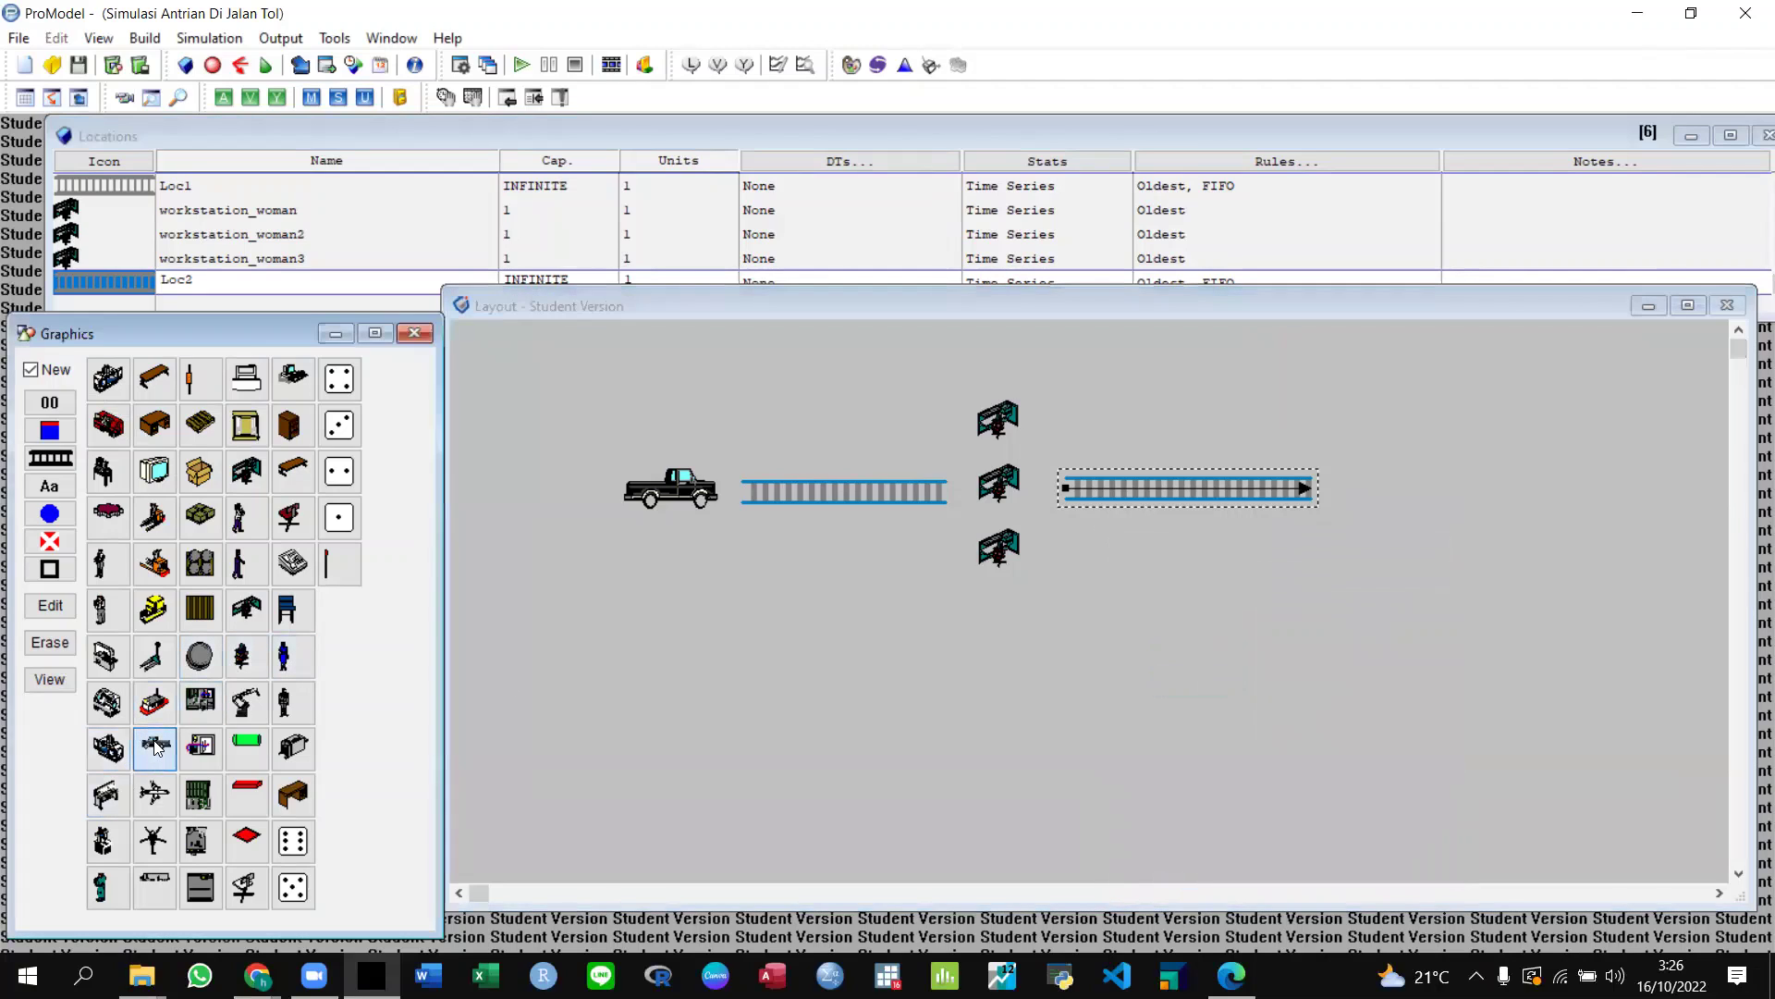
pyautogui.click(1358, 483)
pyautogui.moveTo(1376, 493)
pyautogui.mouseDown()
pyautogui.moveTo(1428, 492)
pyautogui.moveTo(1384, 488)
pyautogui.mouseUp()
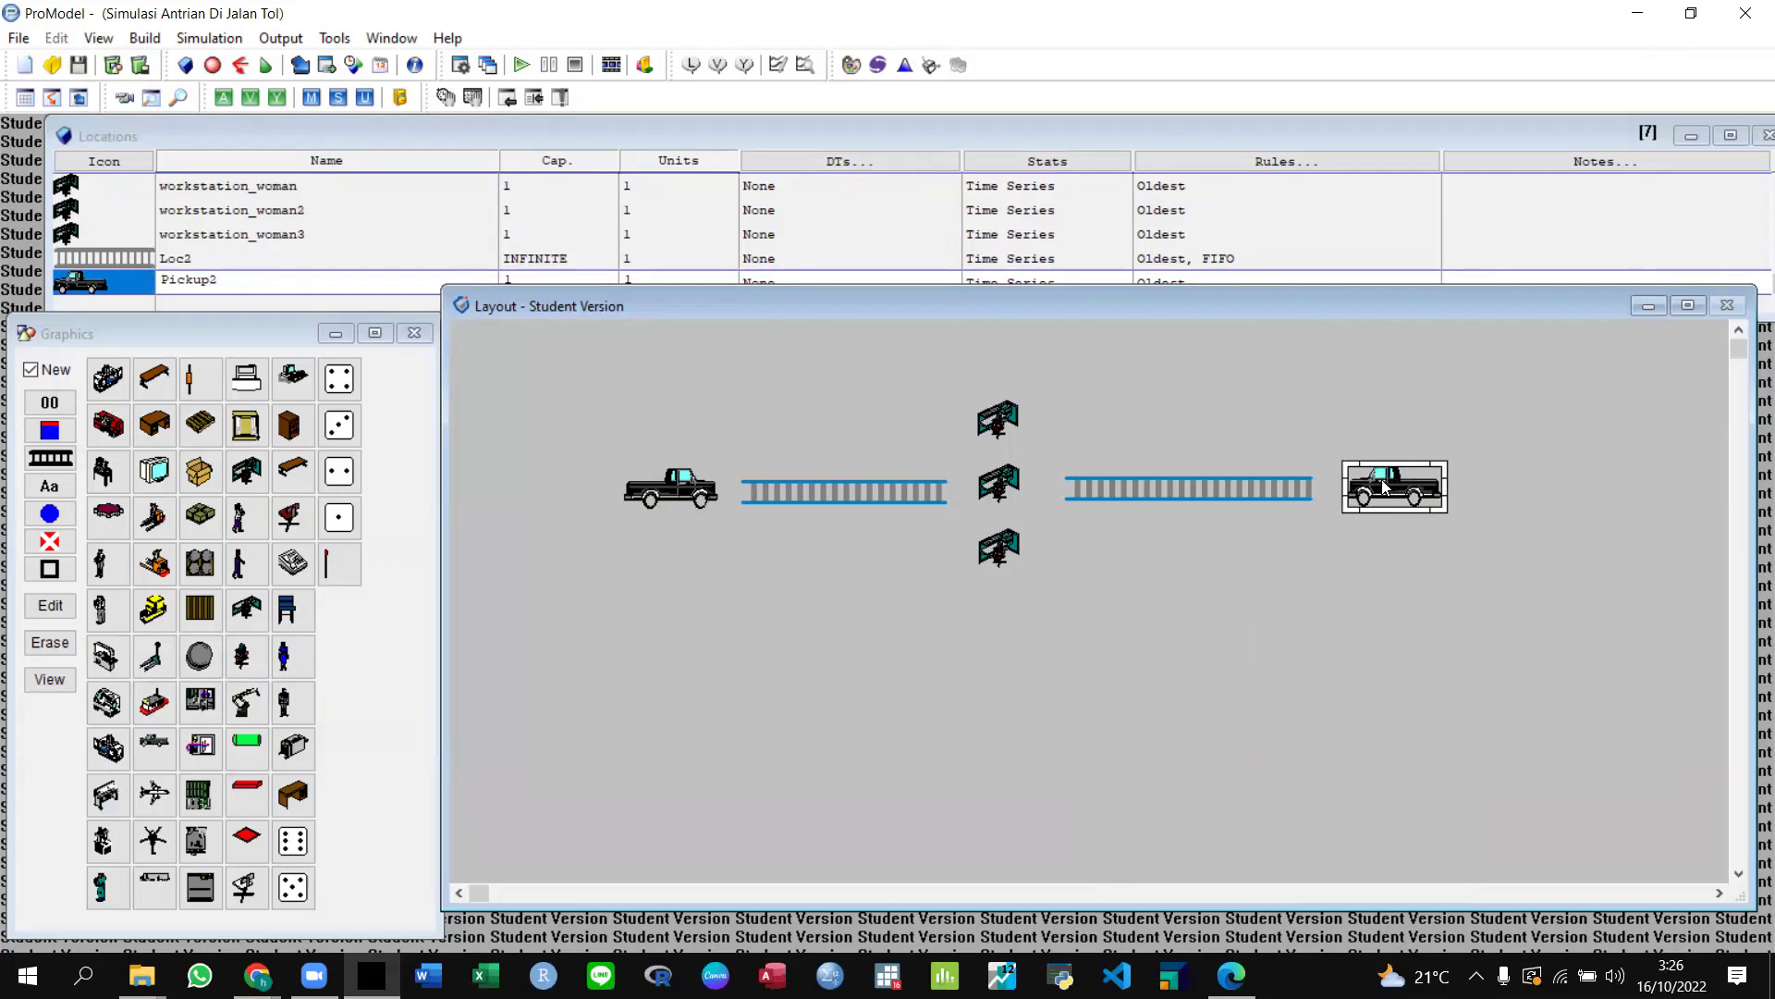
pyautogui.rightClick(1385, 487)
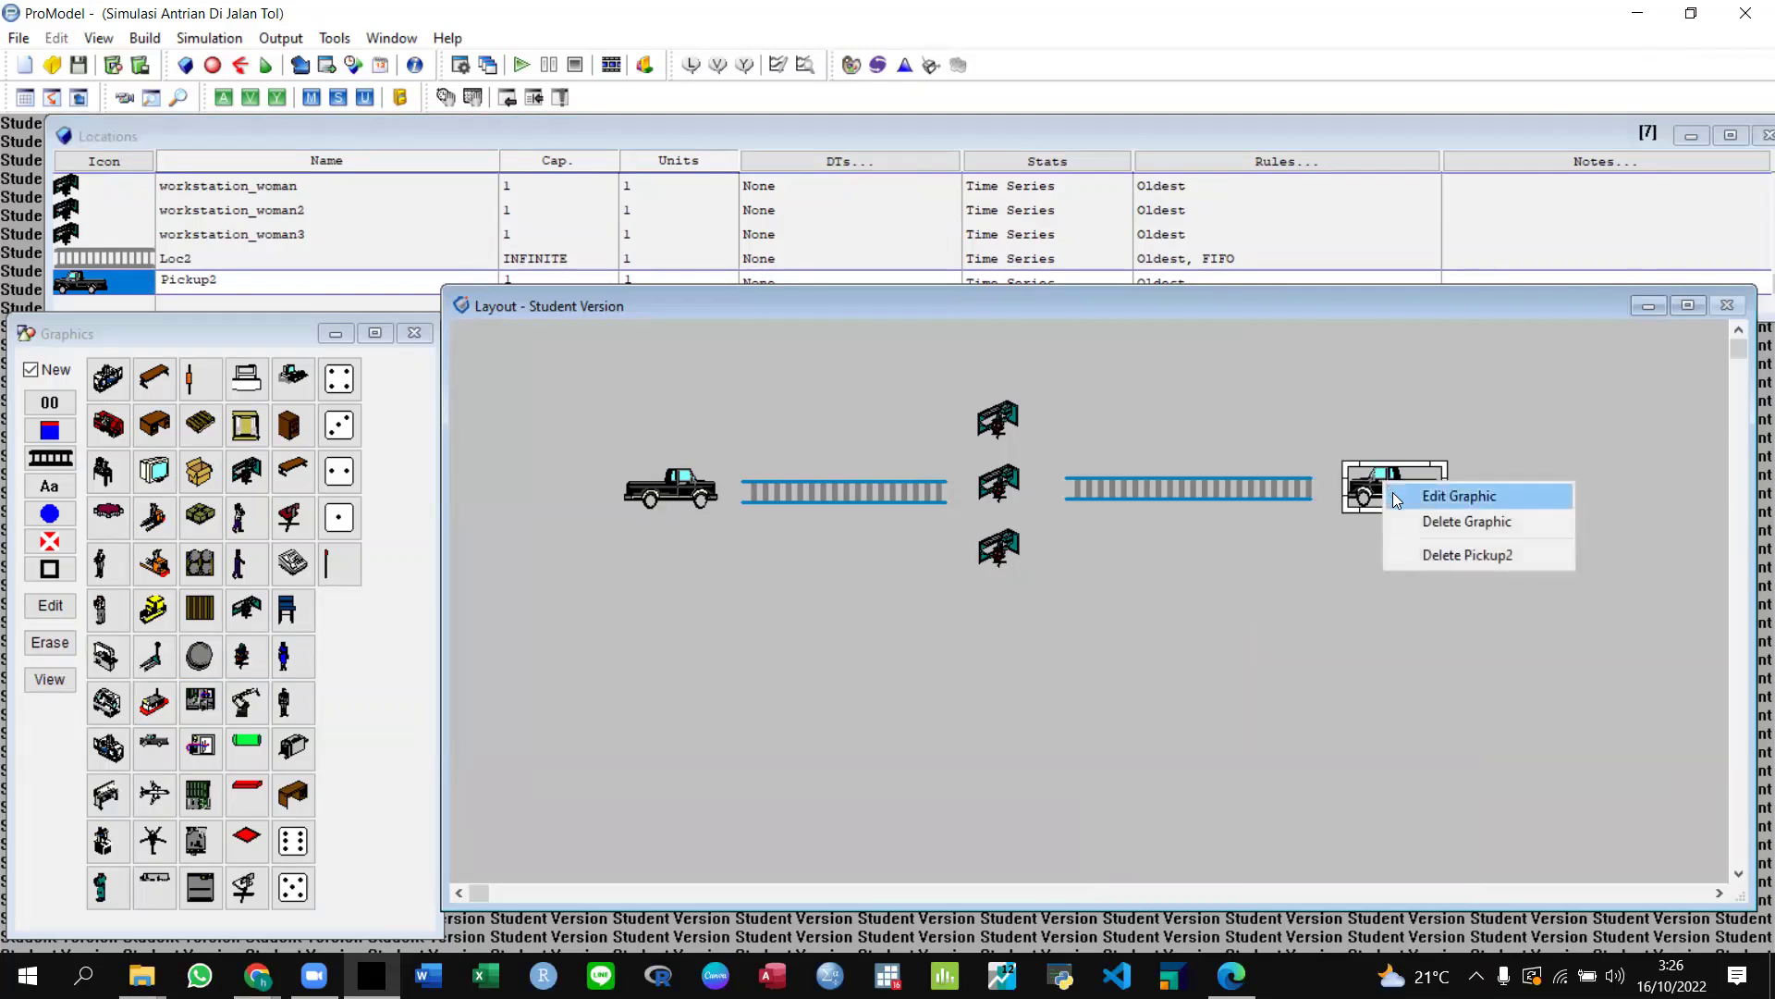
pyautogui.click(1392, 492)
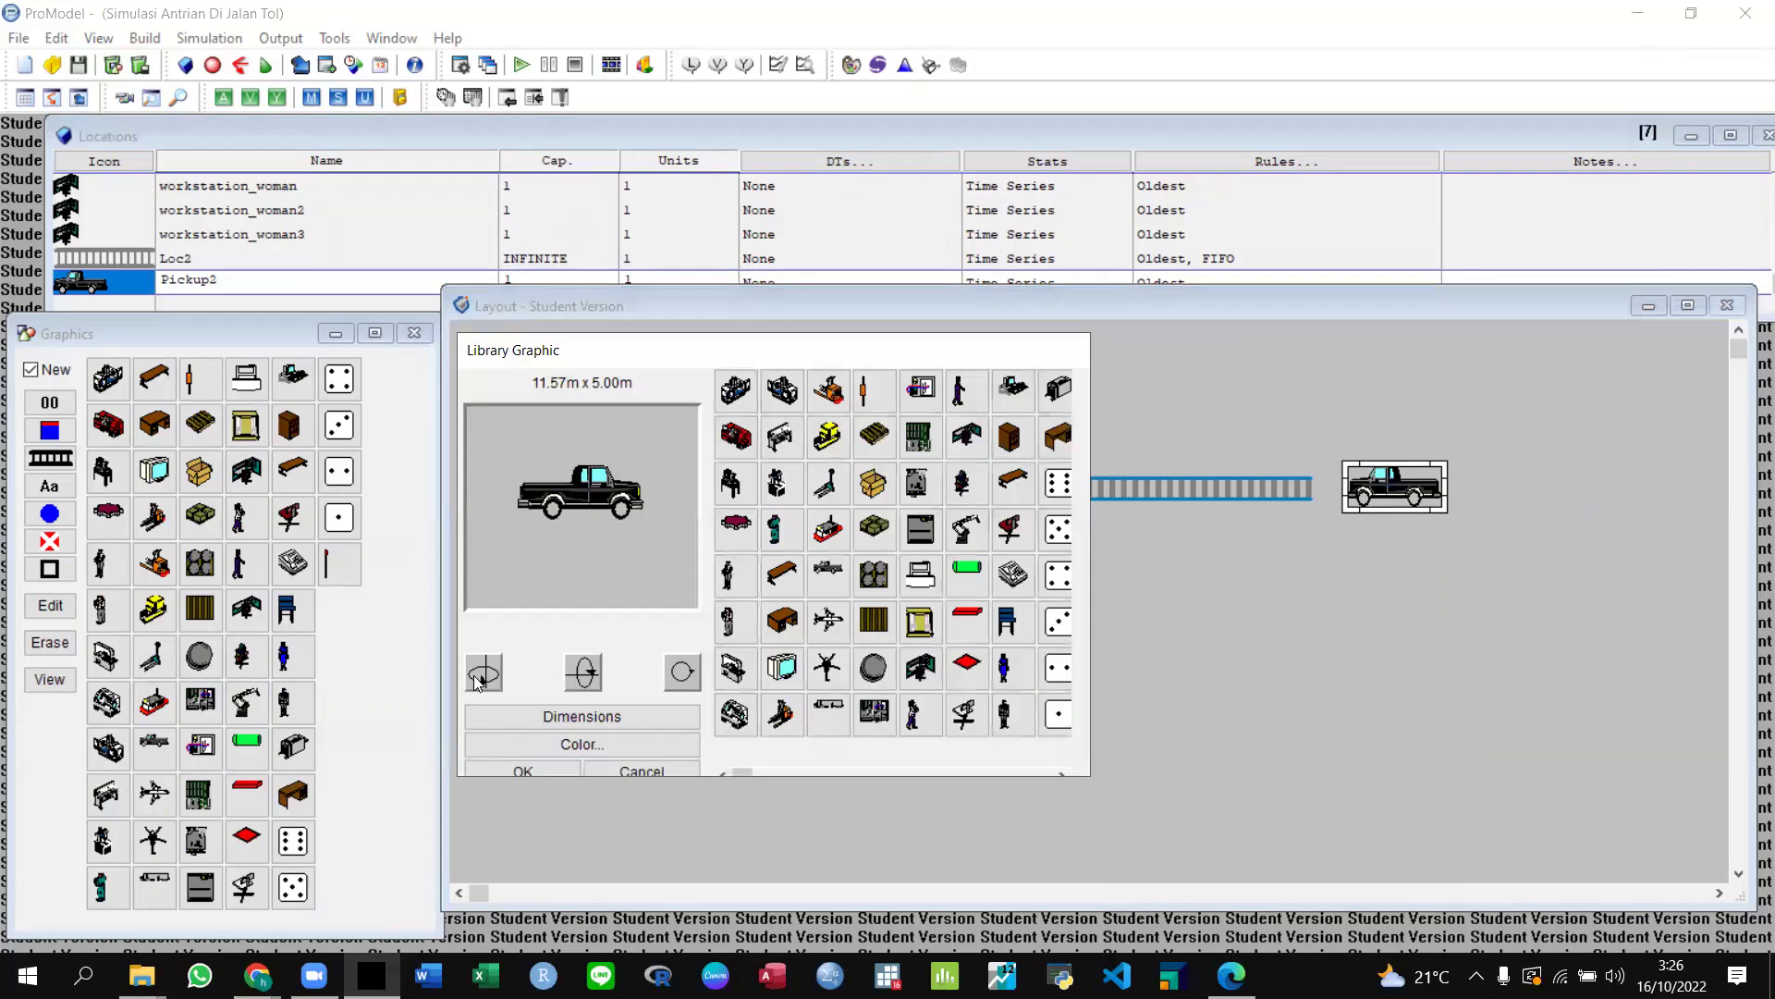
pyautogui.click(507, 770)
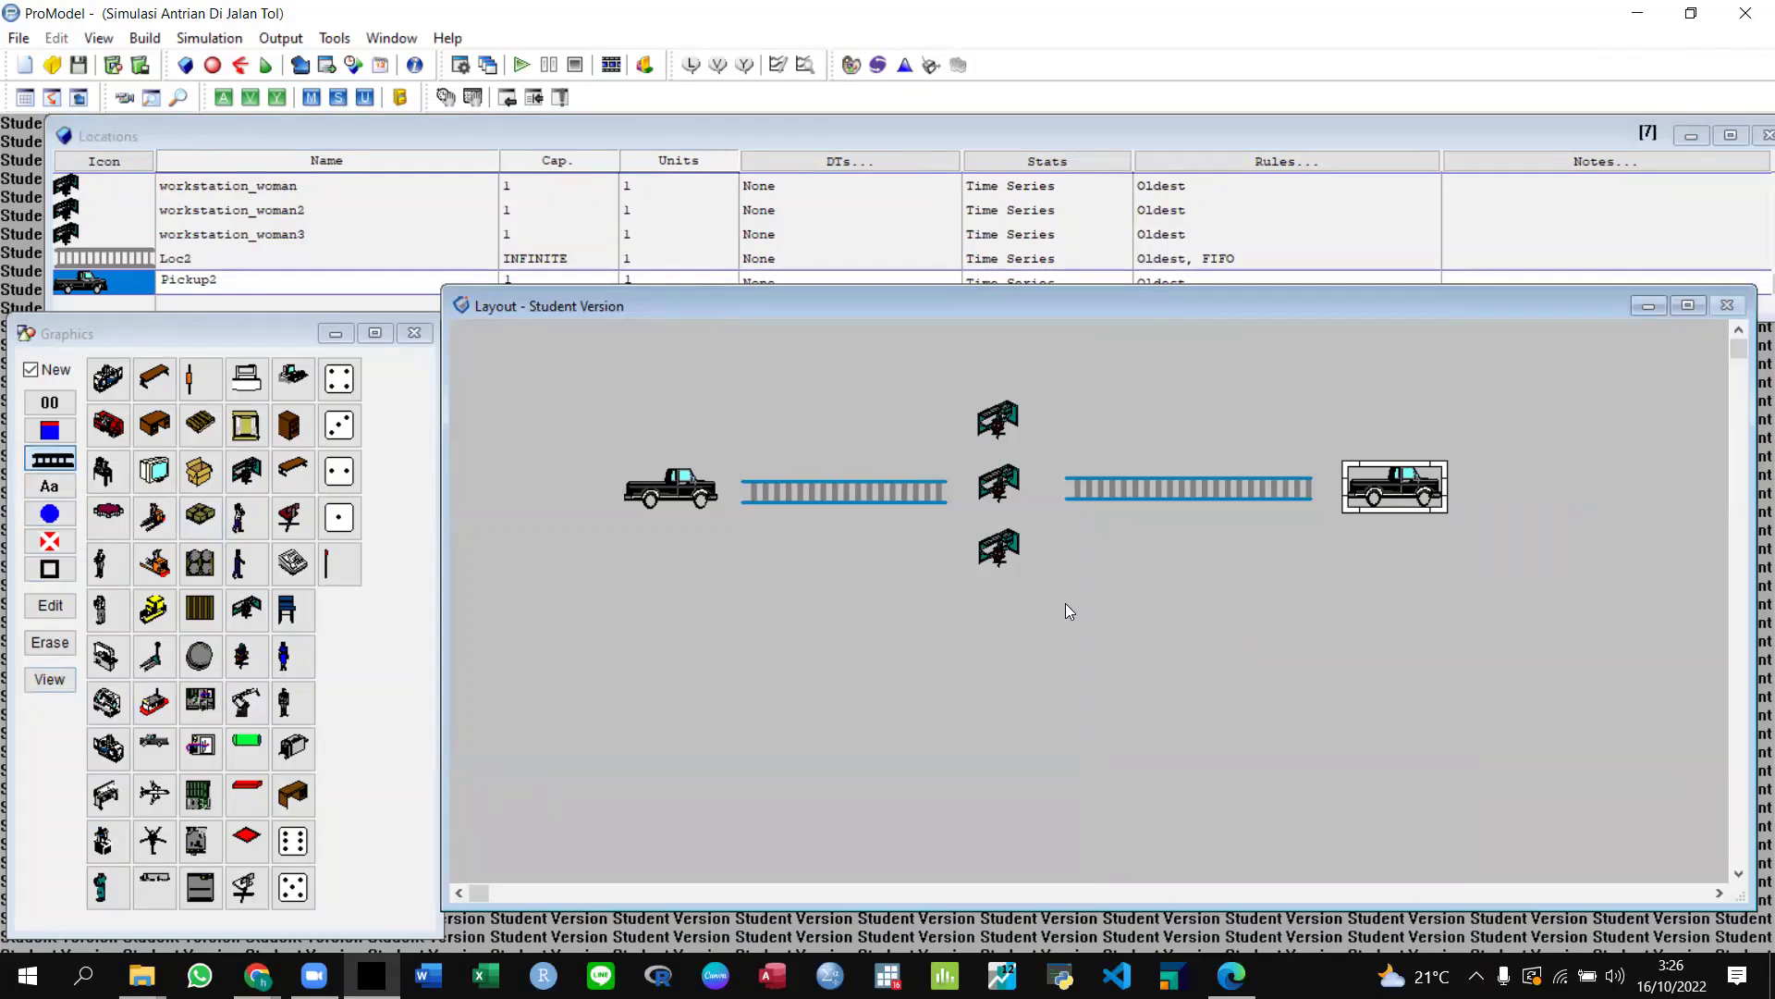
# Draw a vertical conveyor/queue location about 15 m long running down from the second pickup and change it to the Queue type.
pyautogui.click(1396, 528)
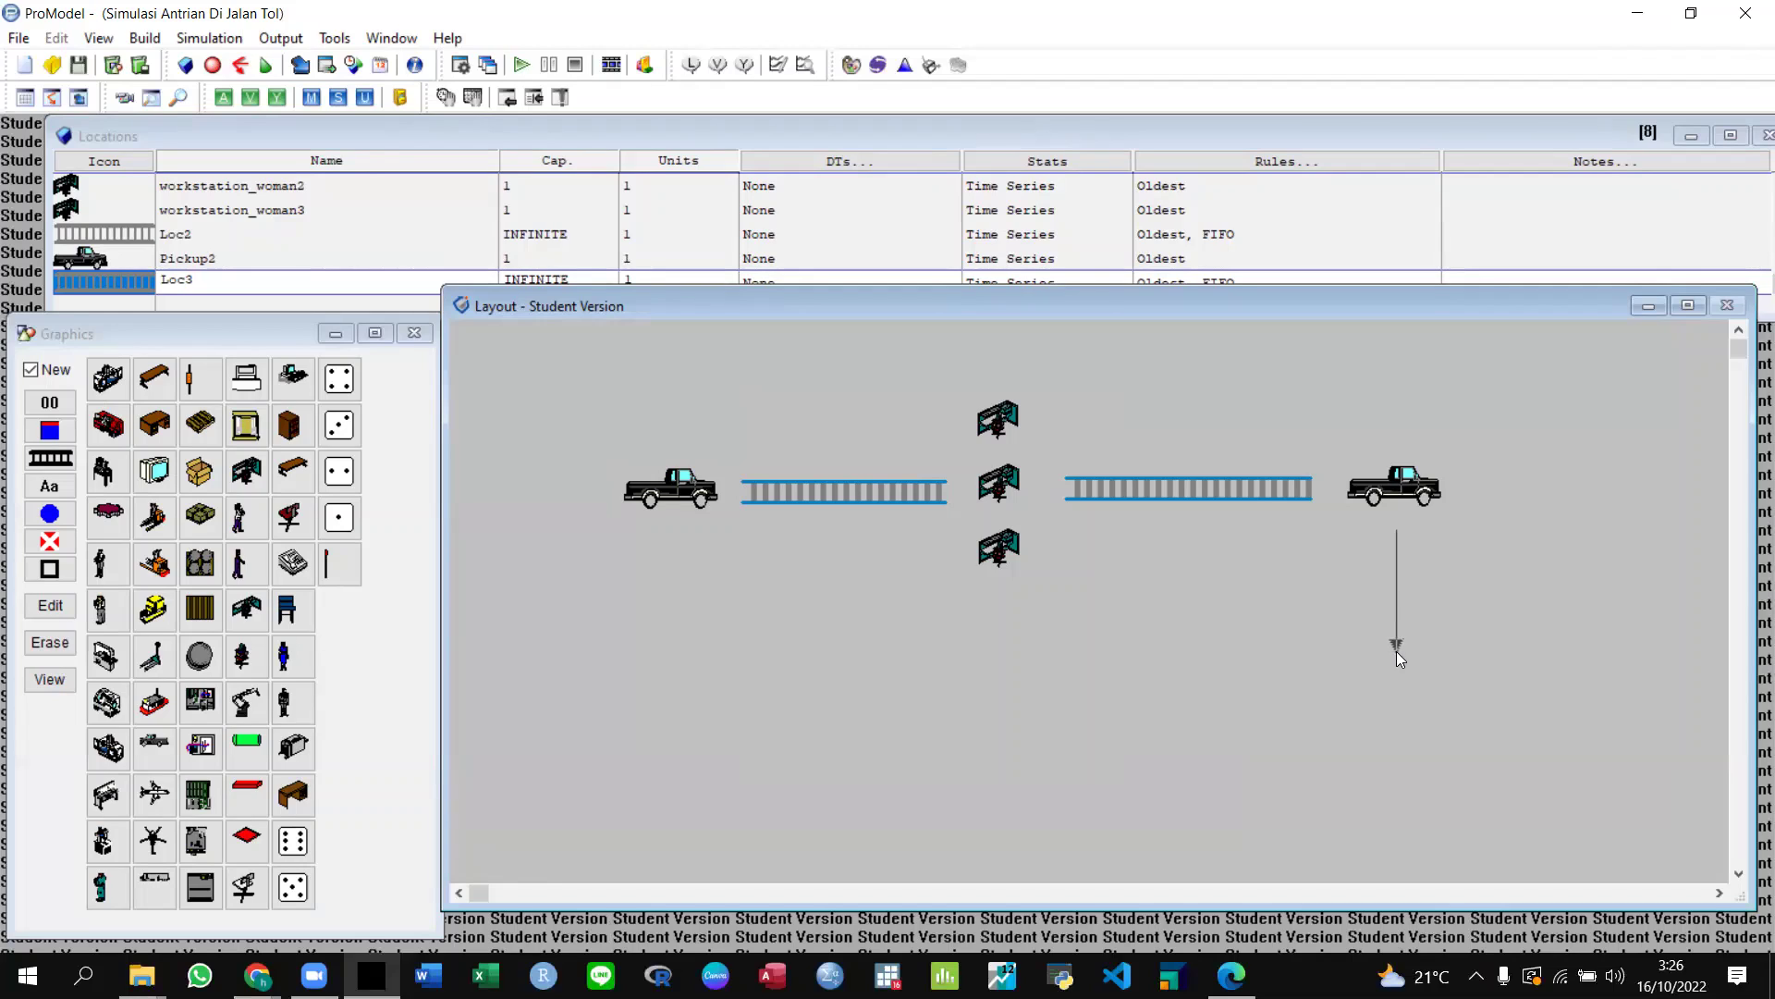
pyautogui.rightClick(1397, 650)
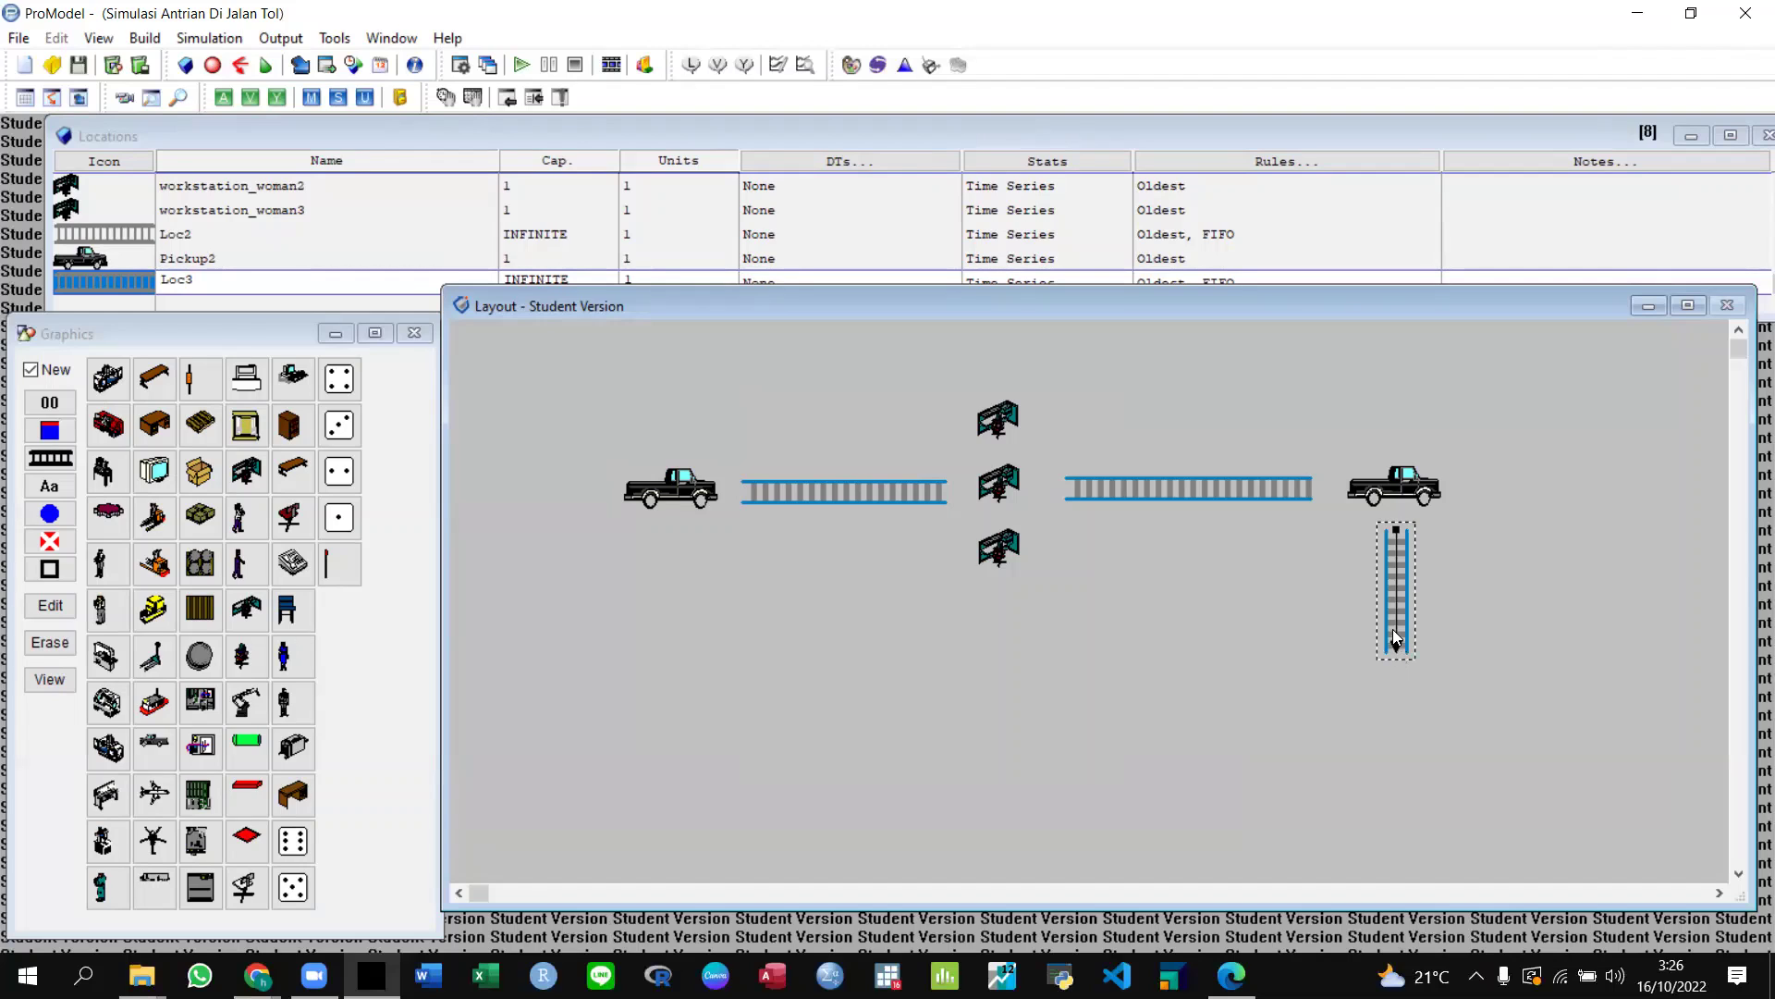
pyautogui.rightClick(1393, 629)
pyautogui.click(1407, 666)
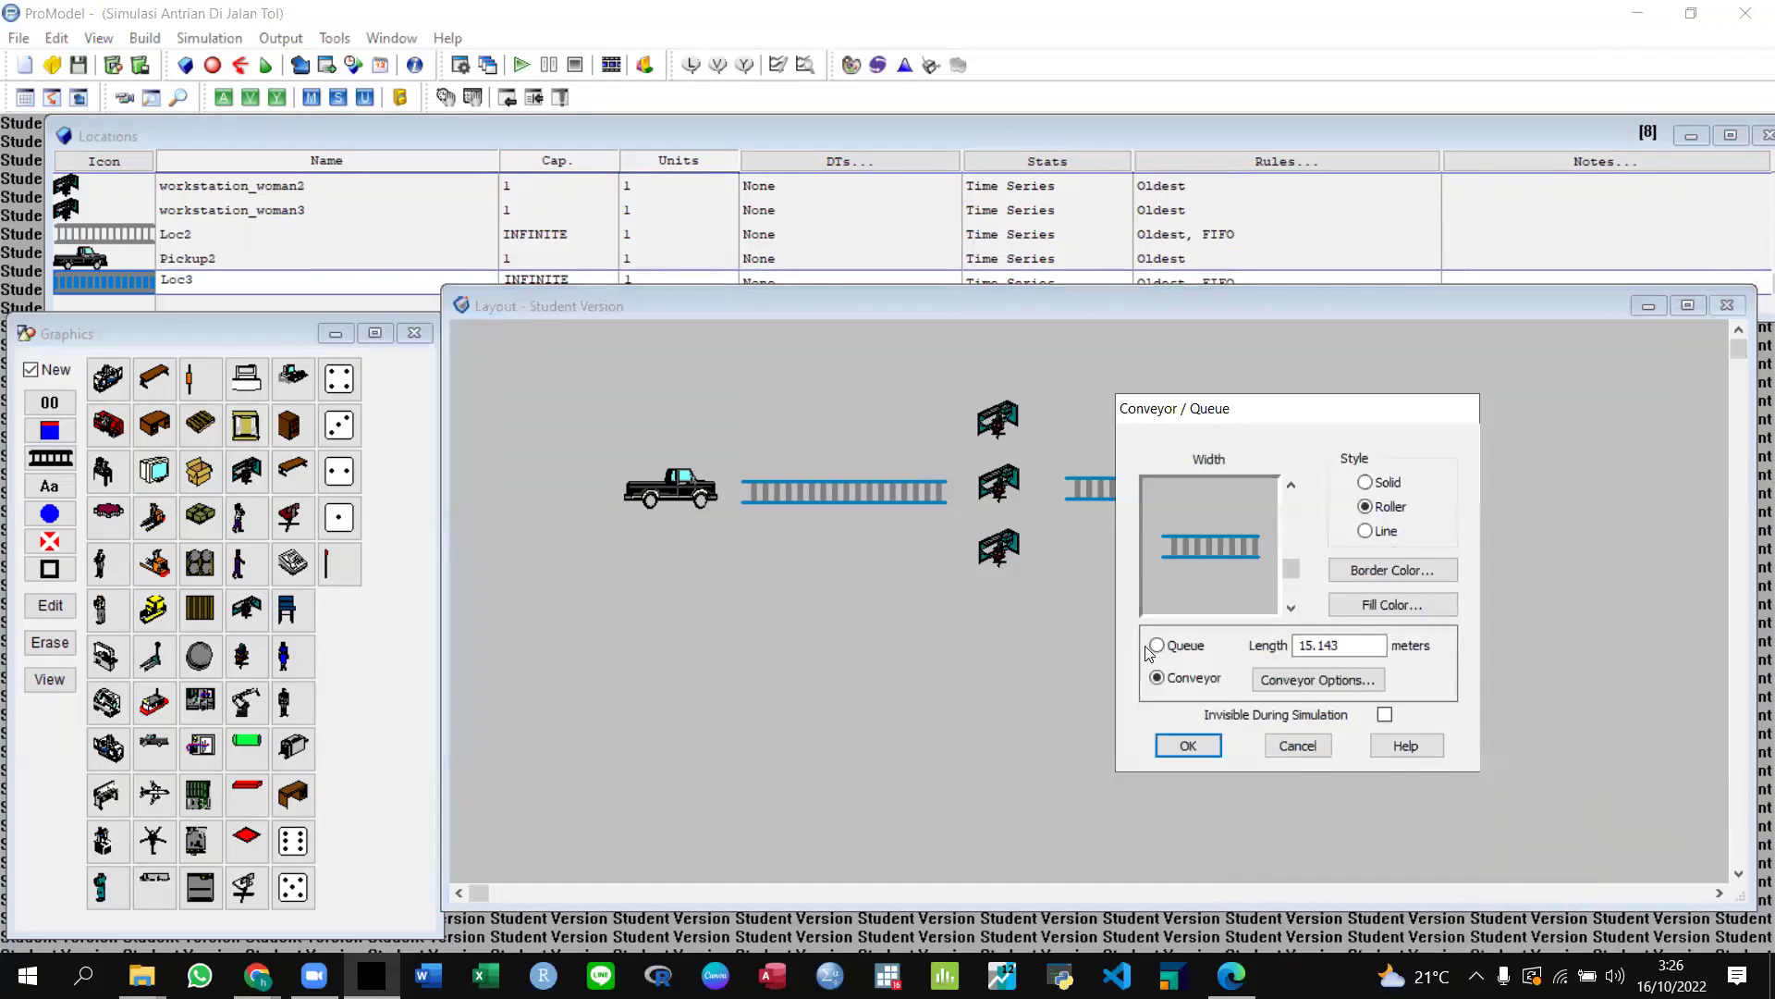
pyautogui.click(1155, 646)
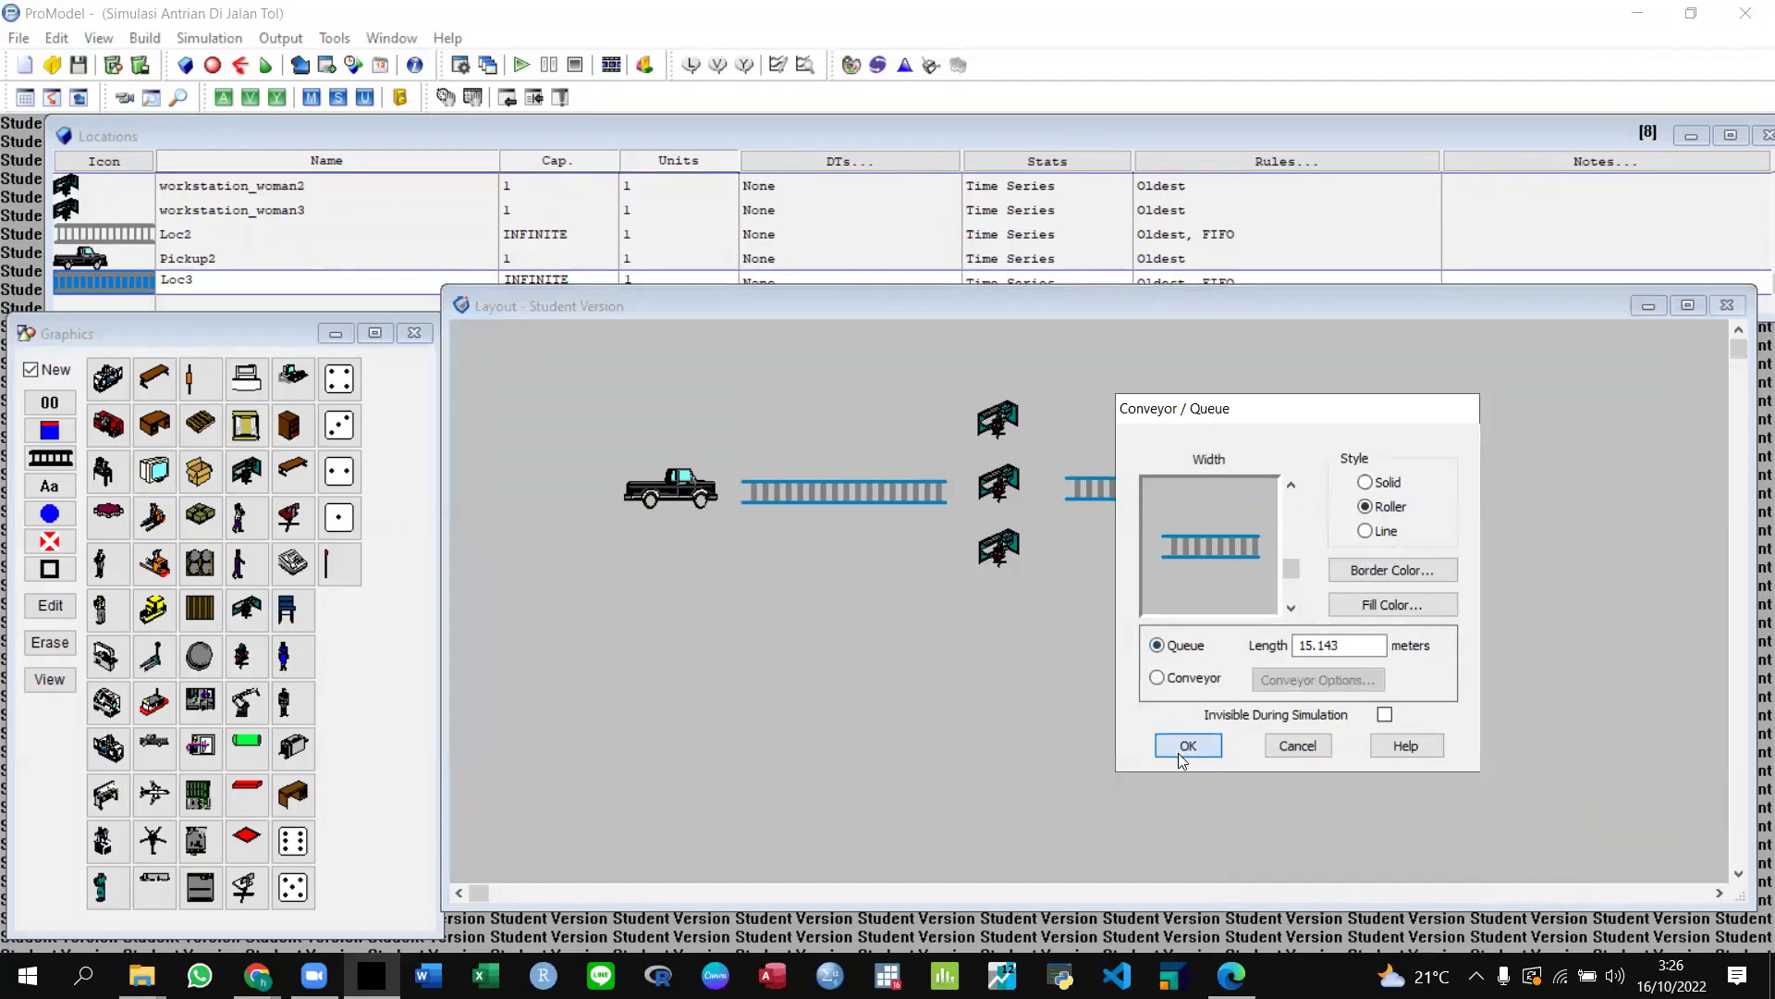
pyautogui.click(1187, 745)
# Place two woman-at-workstation locations side by side below the vertical queue and enlarge both slightly.
pyautogui.click(242, 483)
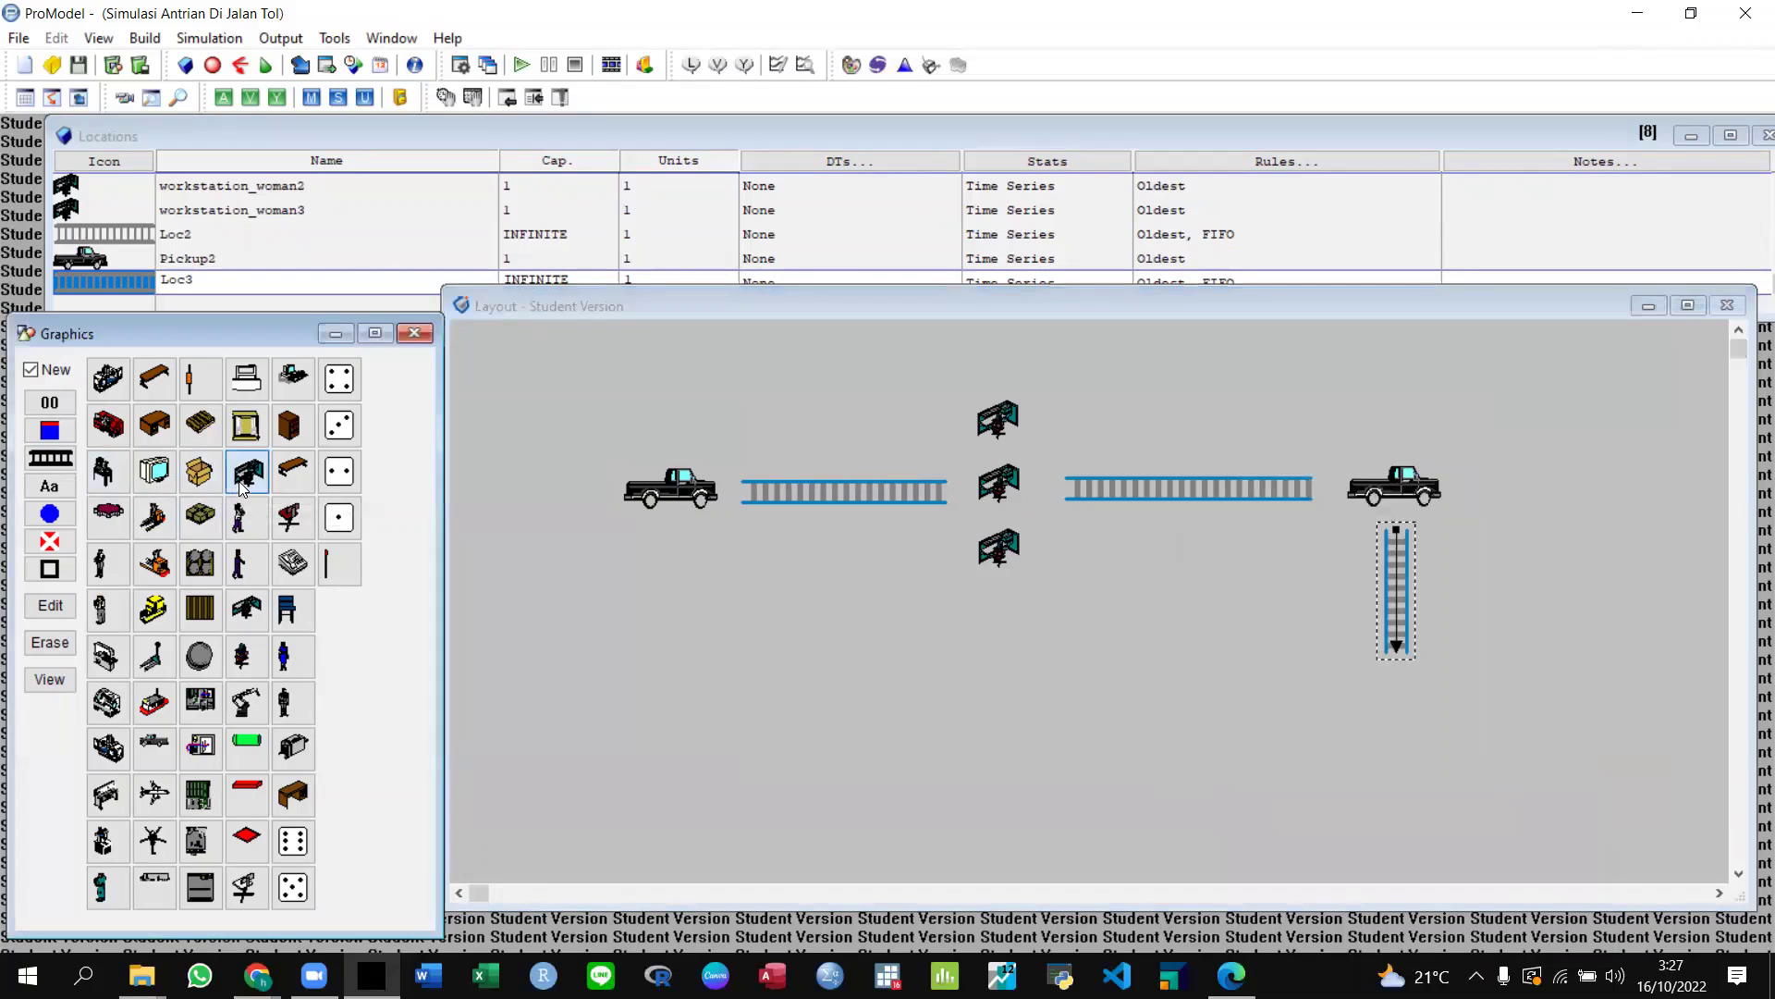
pyautogui.click(1294, 685)
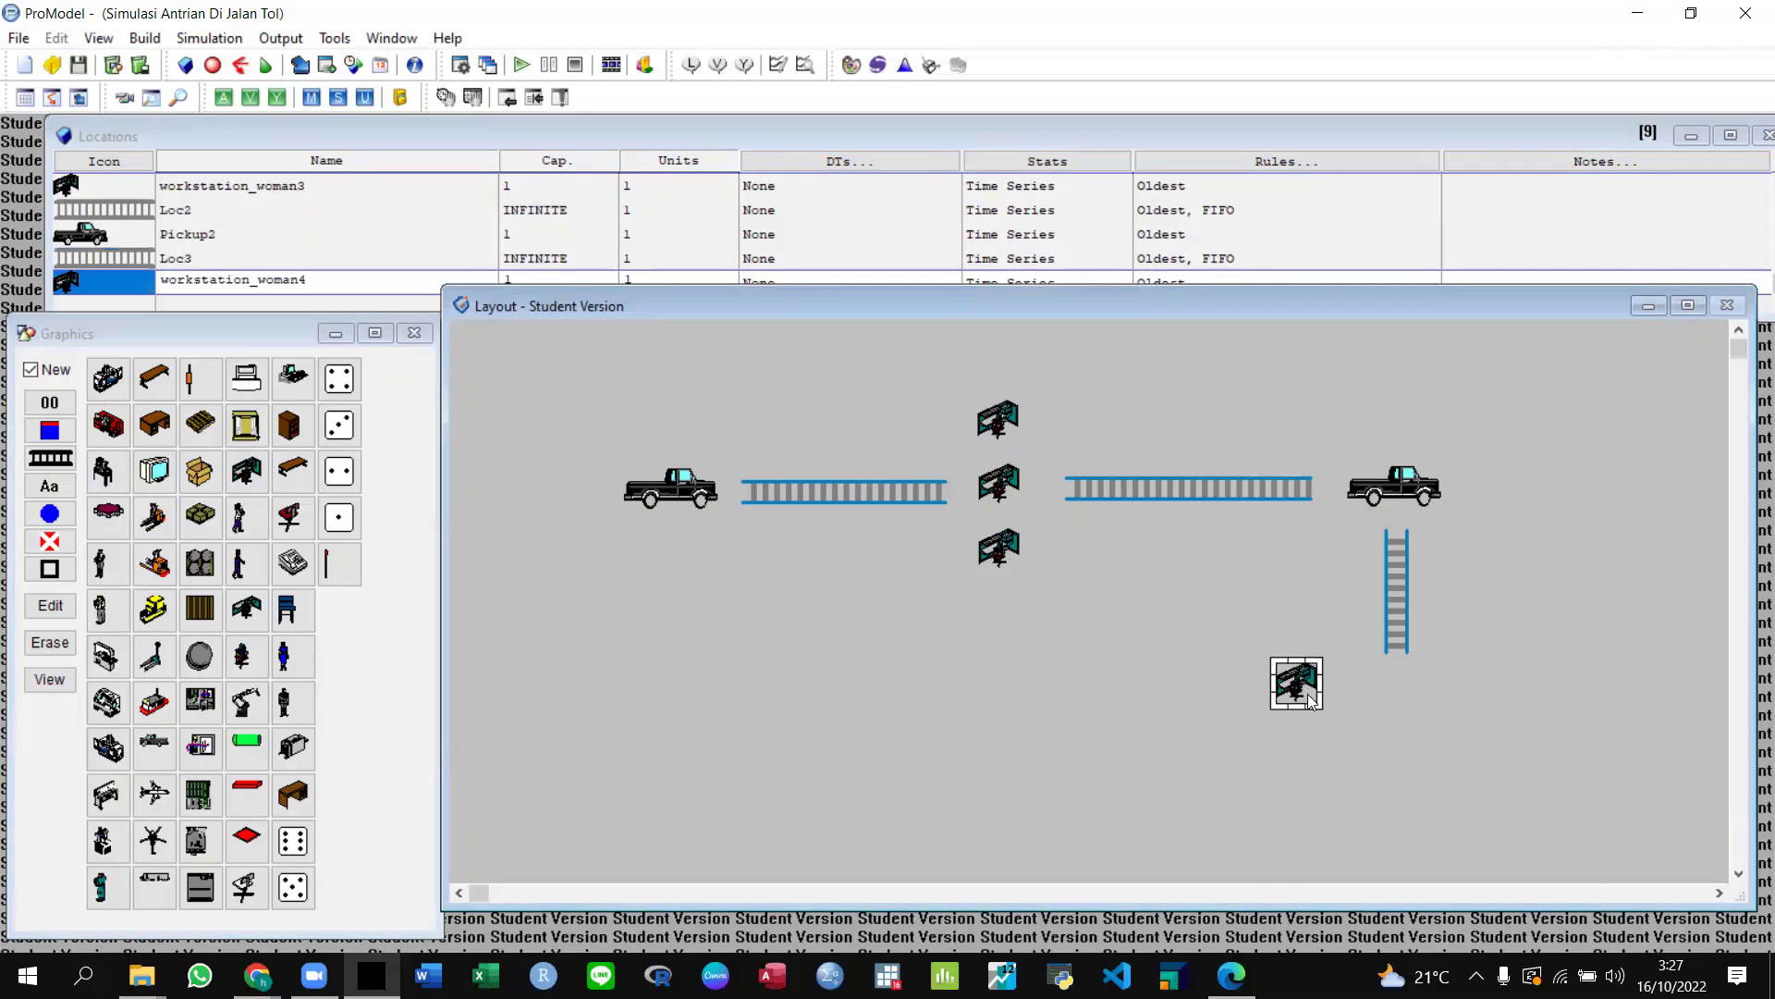
pyautogui.moveTo(1297, 693); pyautogui.dragTo(1263, 710)
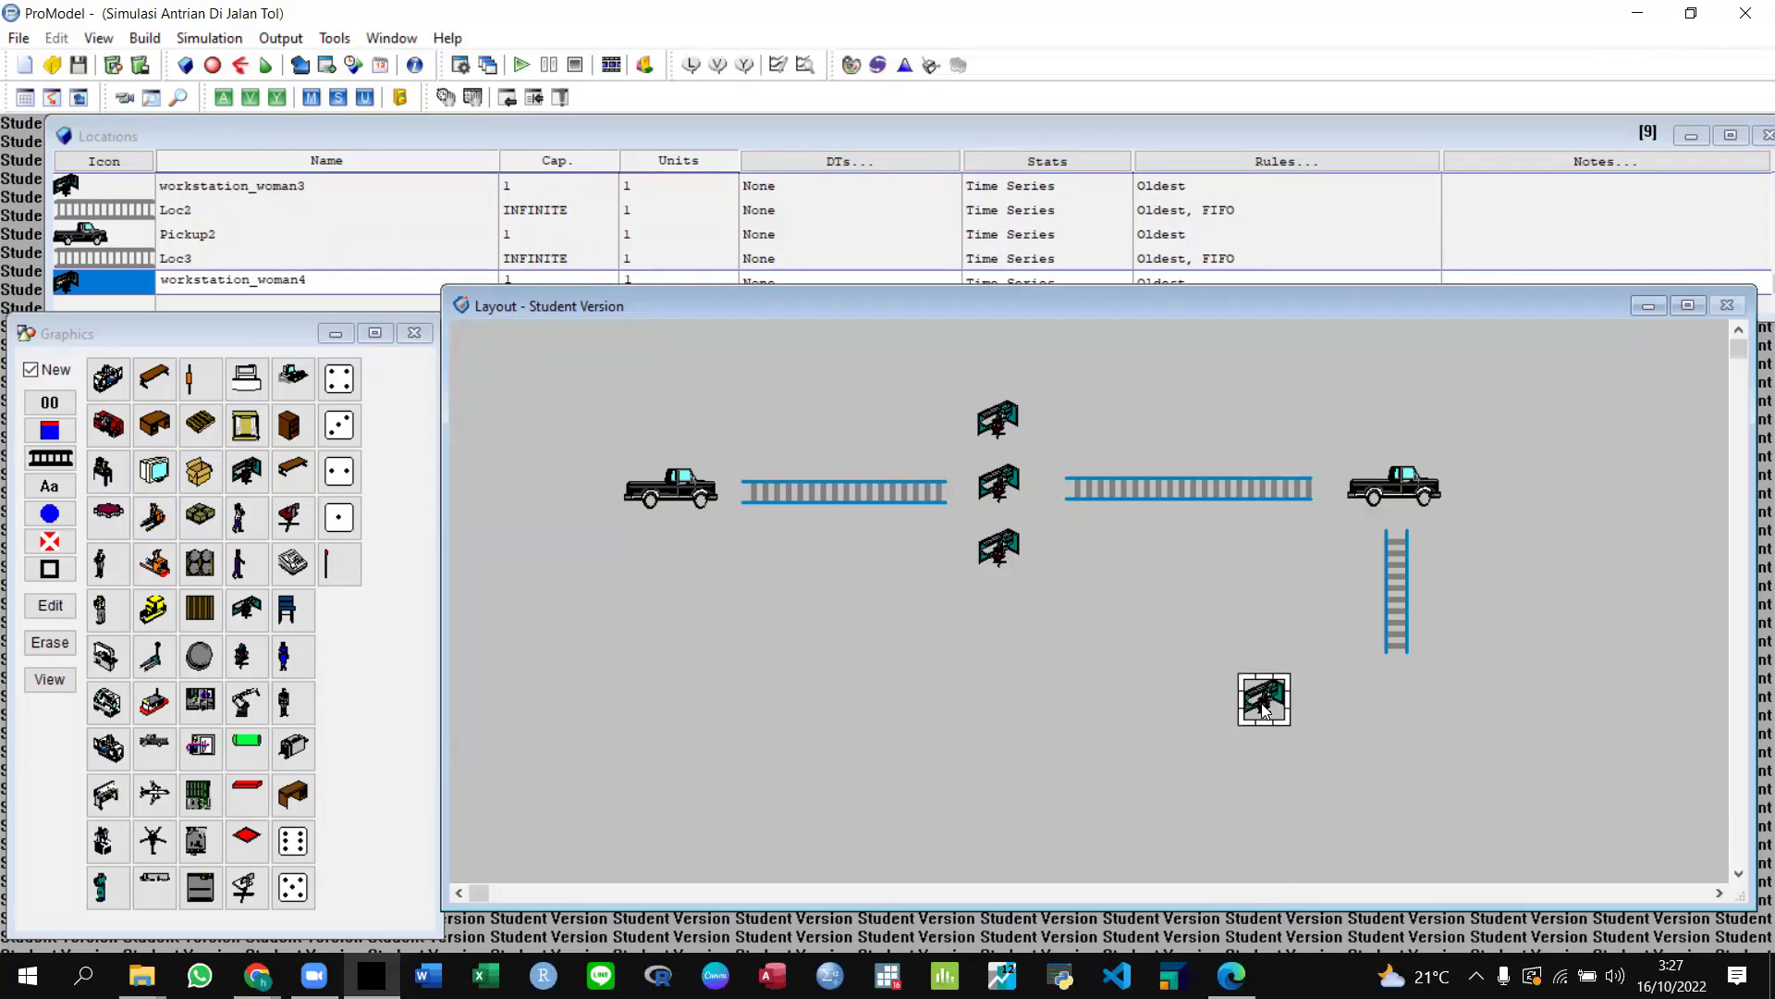
pyautogui.click(247, 472)
pyautogui.click(1346, 705)
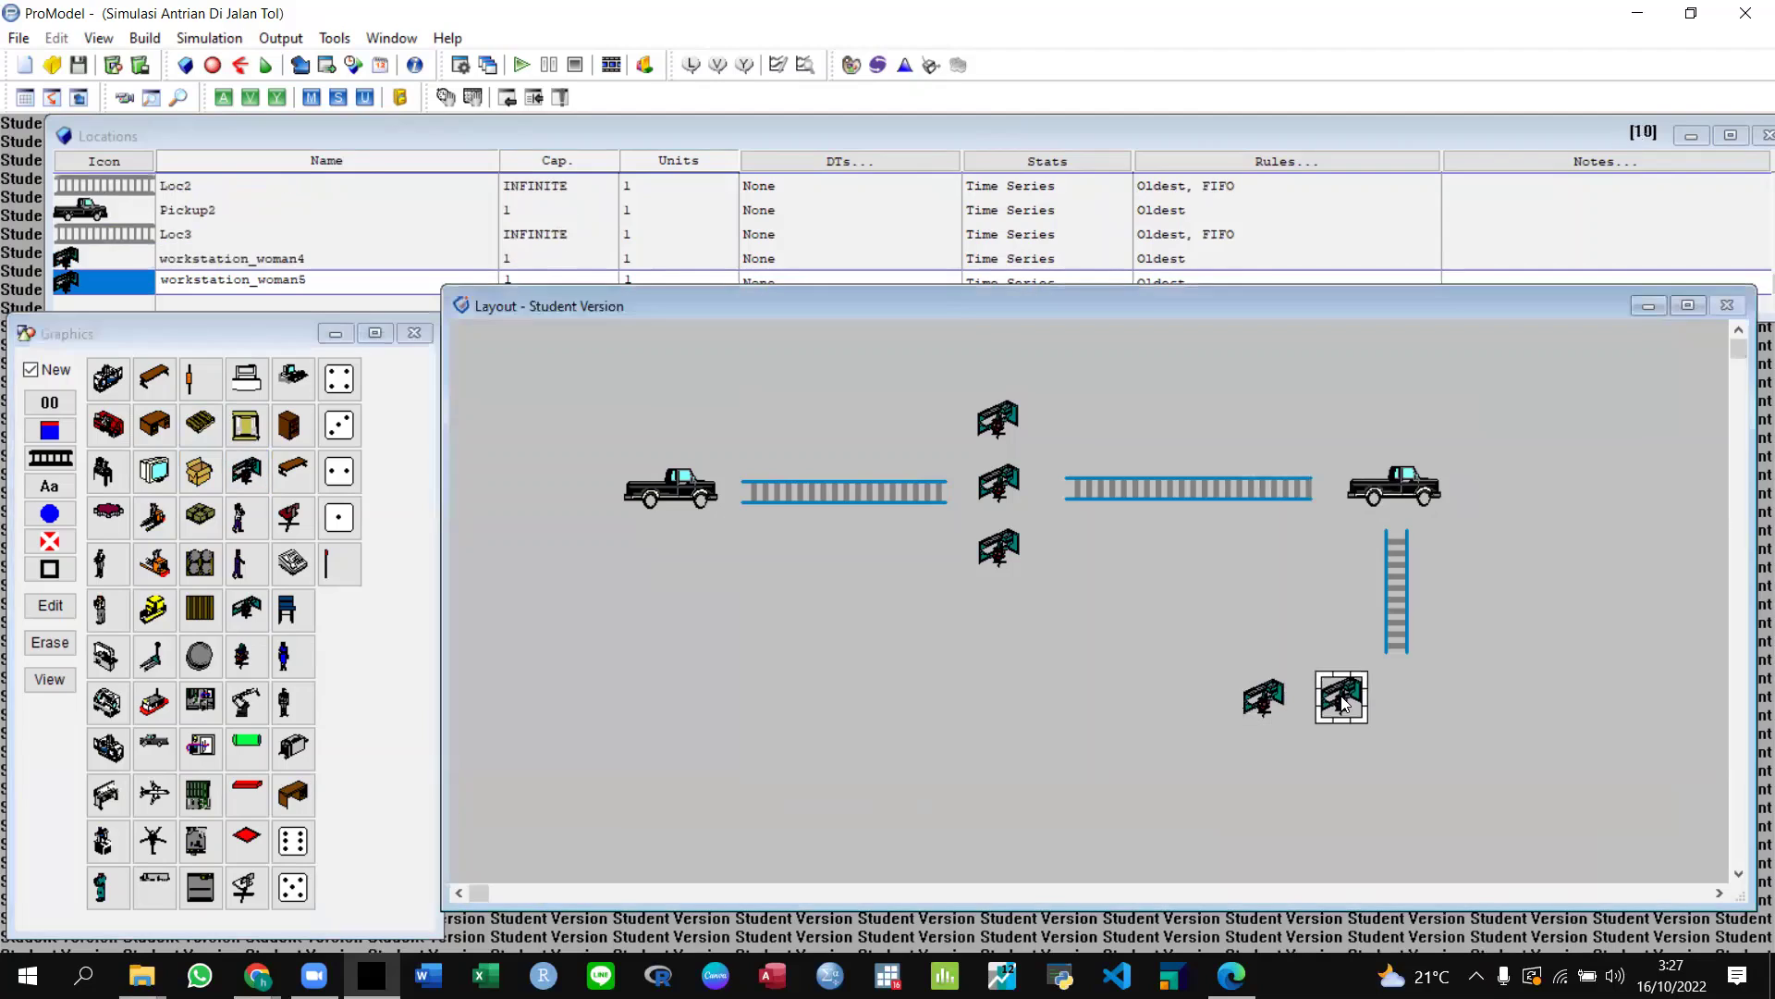
pyautogui.moveTo(1344, 704); pyautogui.dragTo(1382, 716)
pyautogui.click(1262, 701)
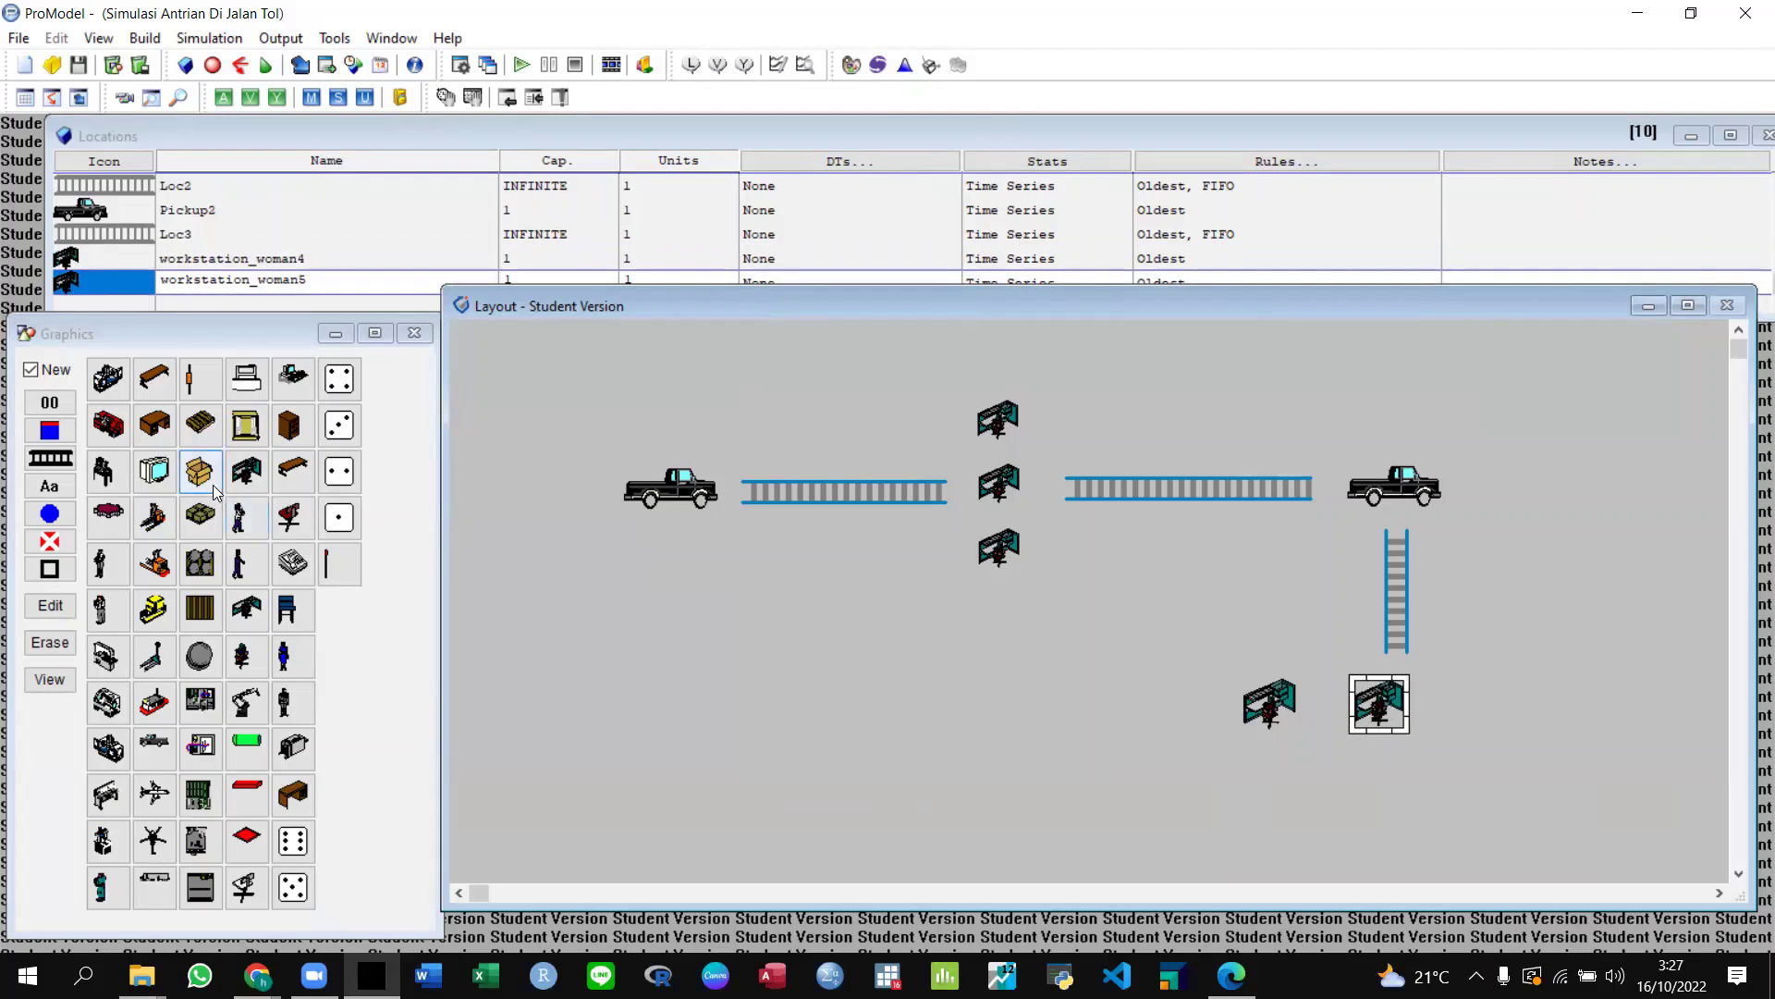
# Add a third woman-at-workstation location at the right end of the lower row and adjust the size and spacing of the other two.
pyautogui.click(239, 475)
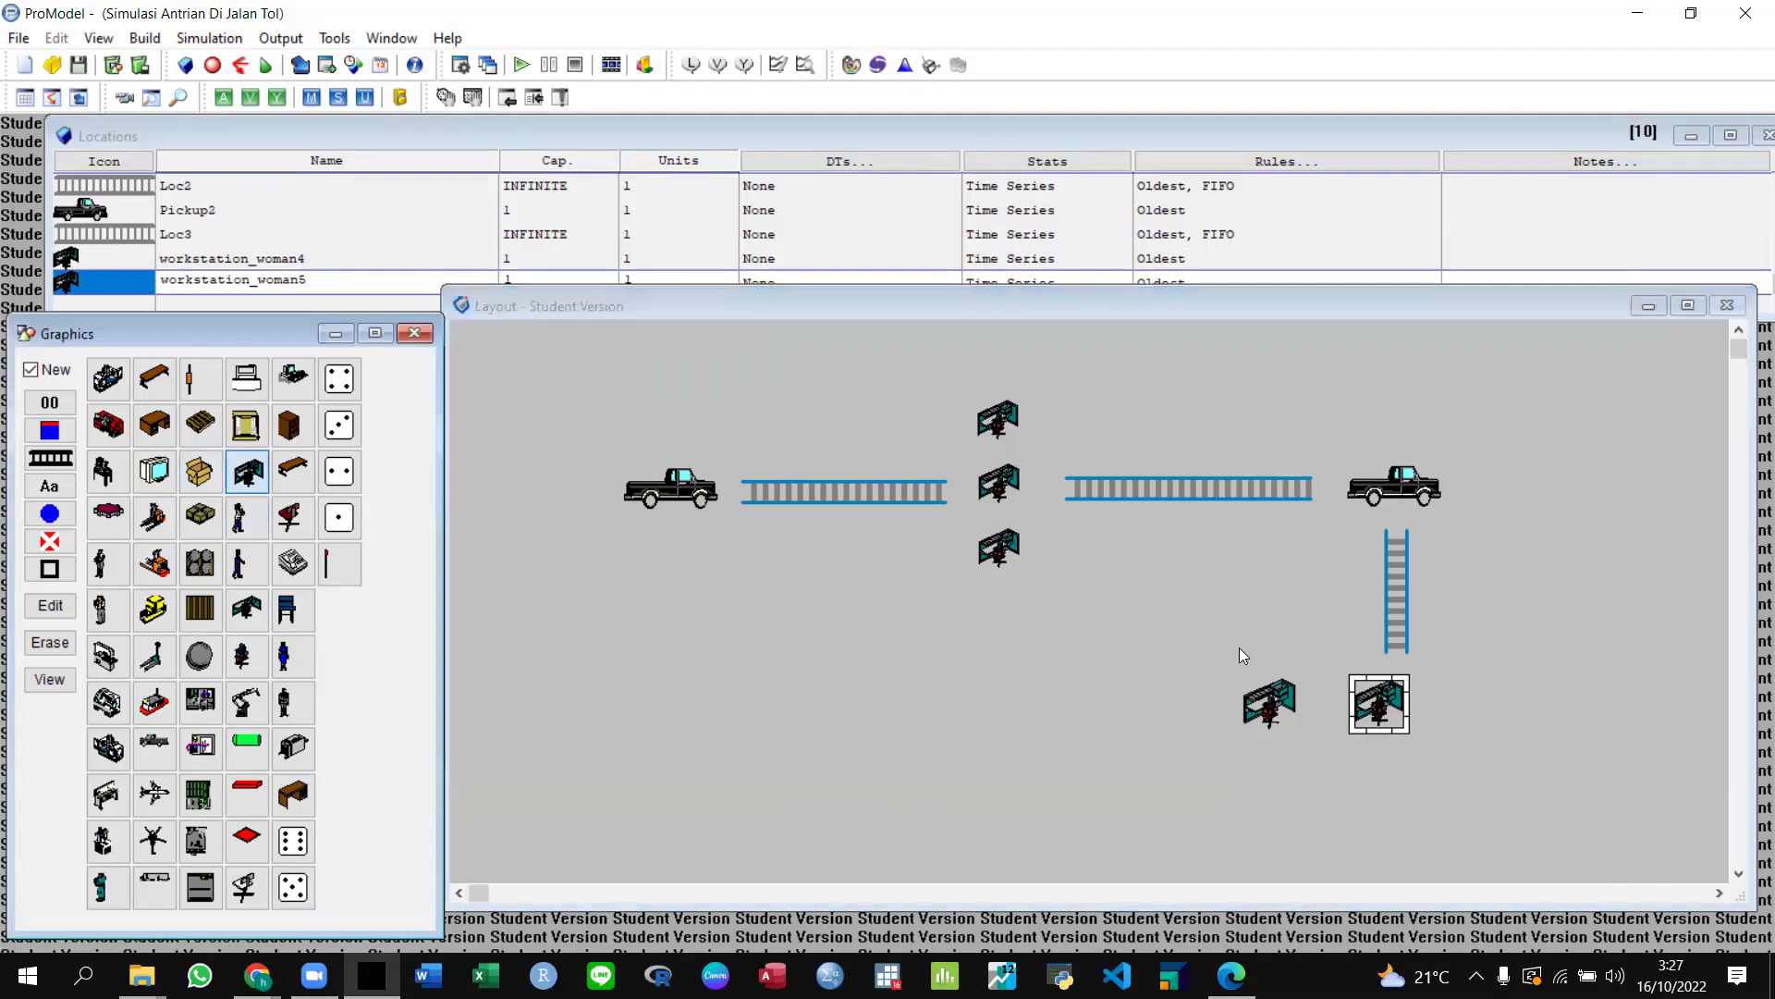
pyautogui.click(1467, 702)
pyautogui.moveTo(1466, 704); pyautogui.dragTo(1384, 704)
pyautogui.click(1380, 700)
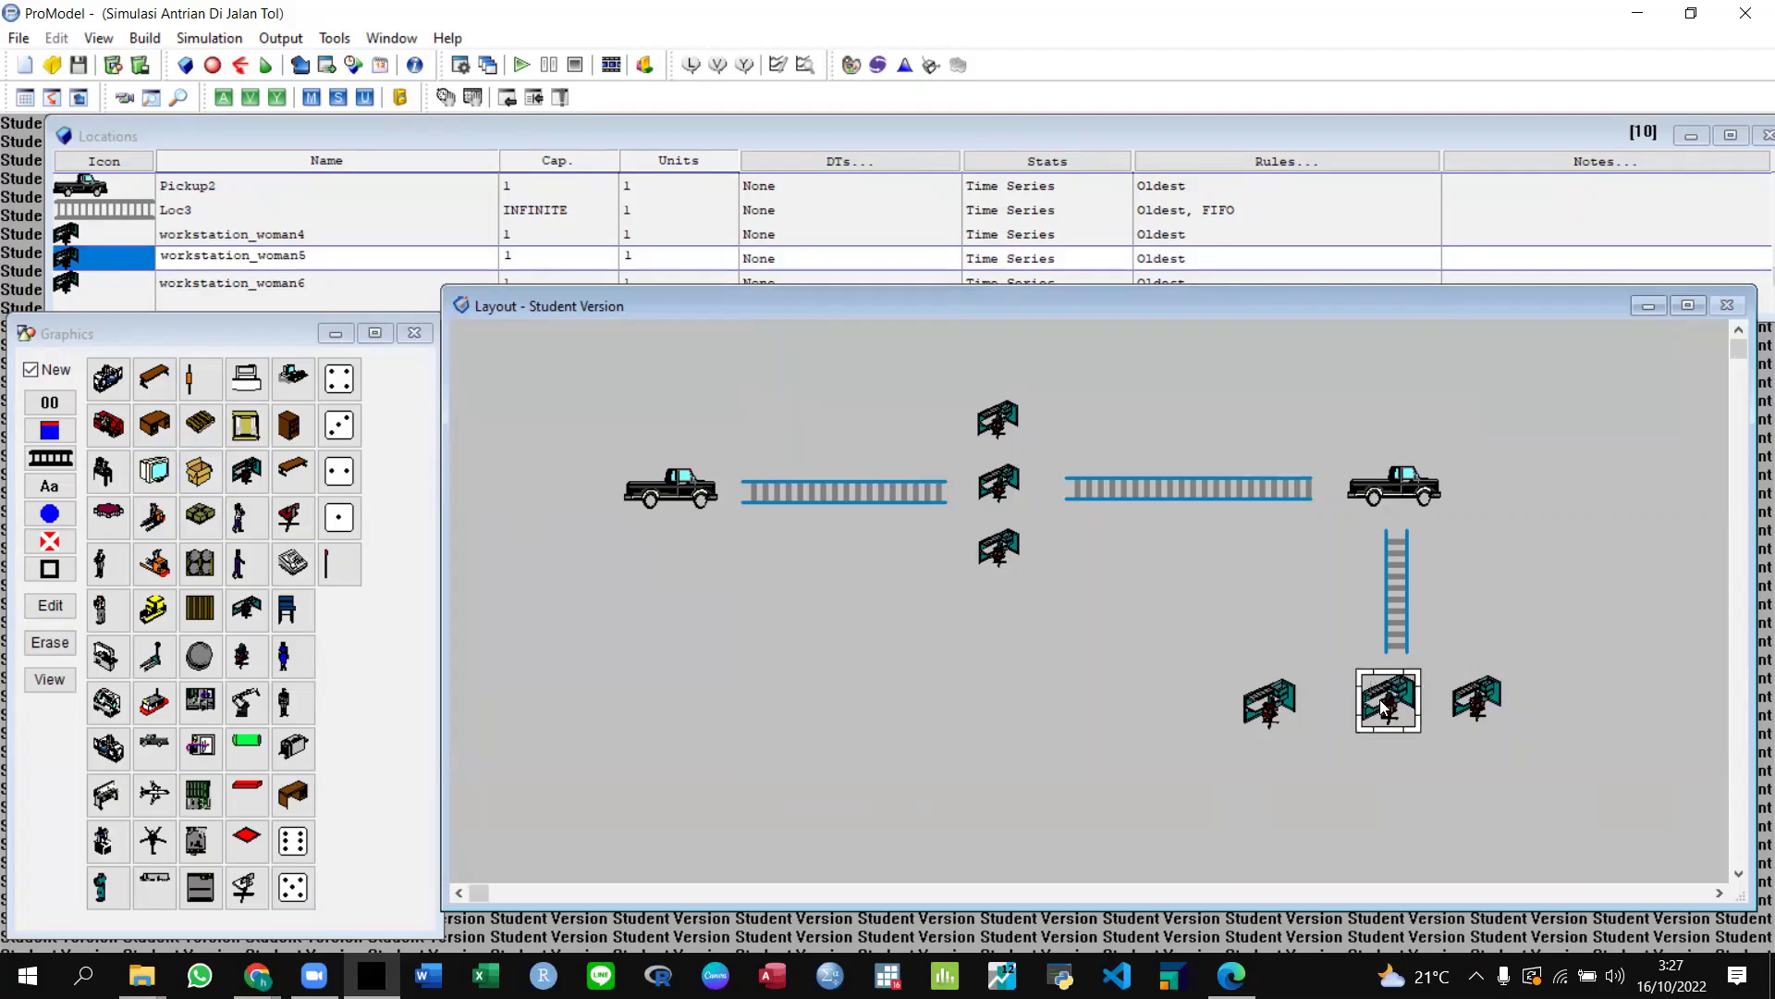
pyautogui.click(1274, 695)
pyautogui.moveTo(1274, 695); pyautogui.dragTo(1291, 695)
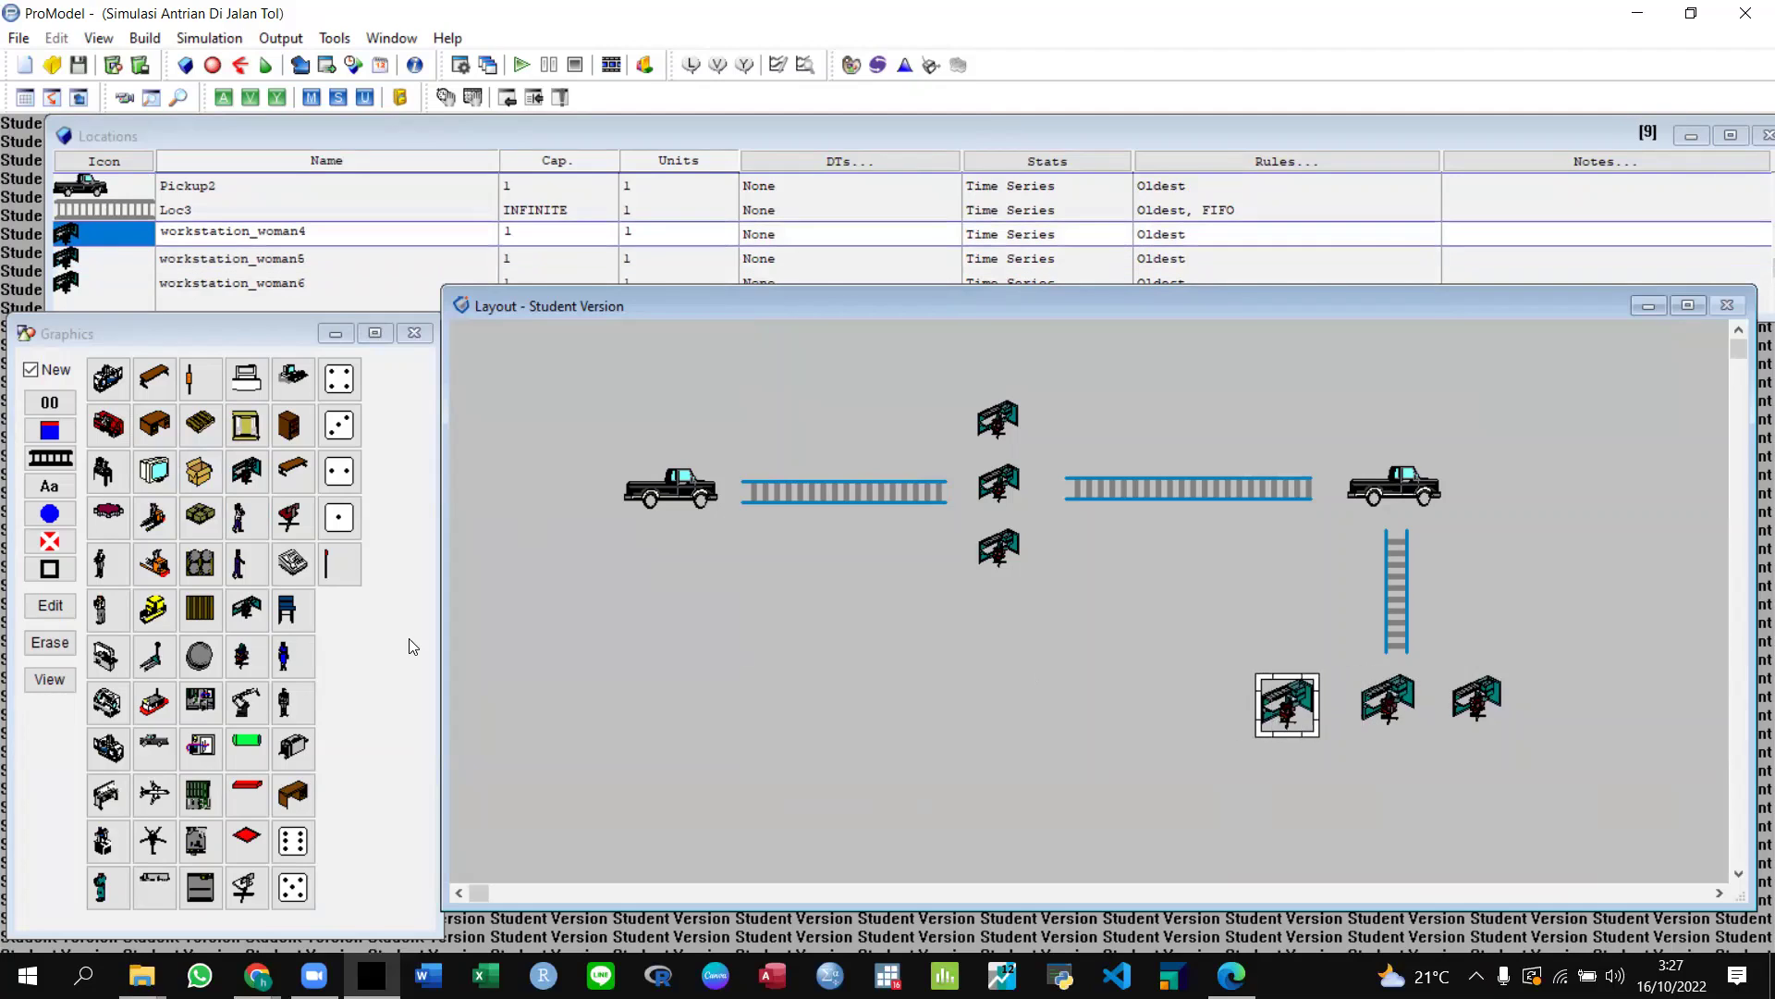
# Draw a horizontal conveyor/queue location about 33 m long extending left from beside the leftmost lower workstation.
pyautogui.click(52, 458)
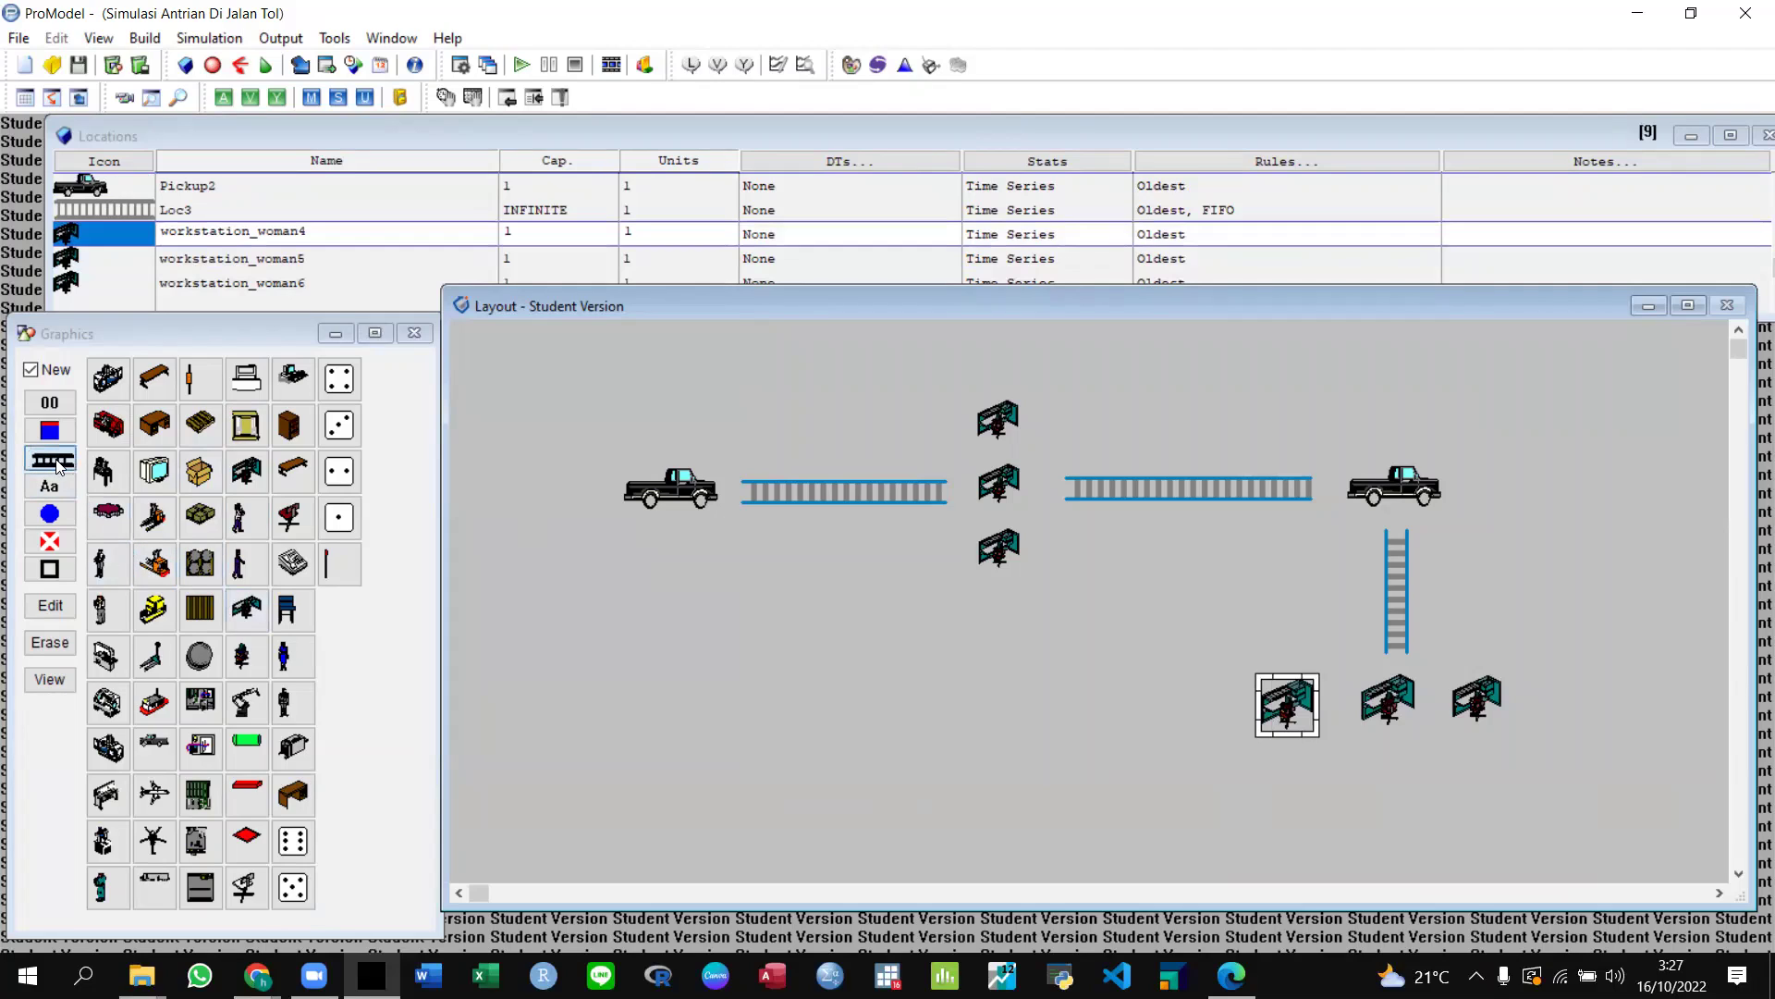
pyautogui.click(1220, 707)
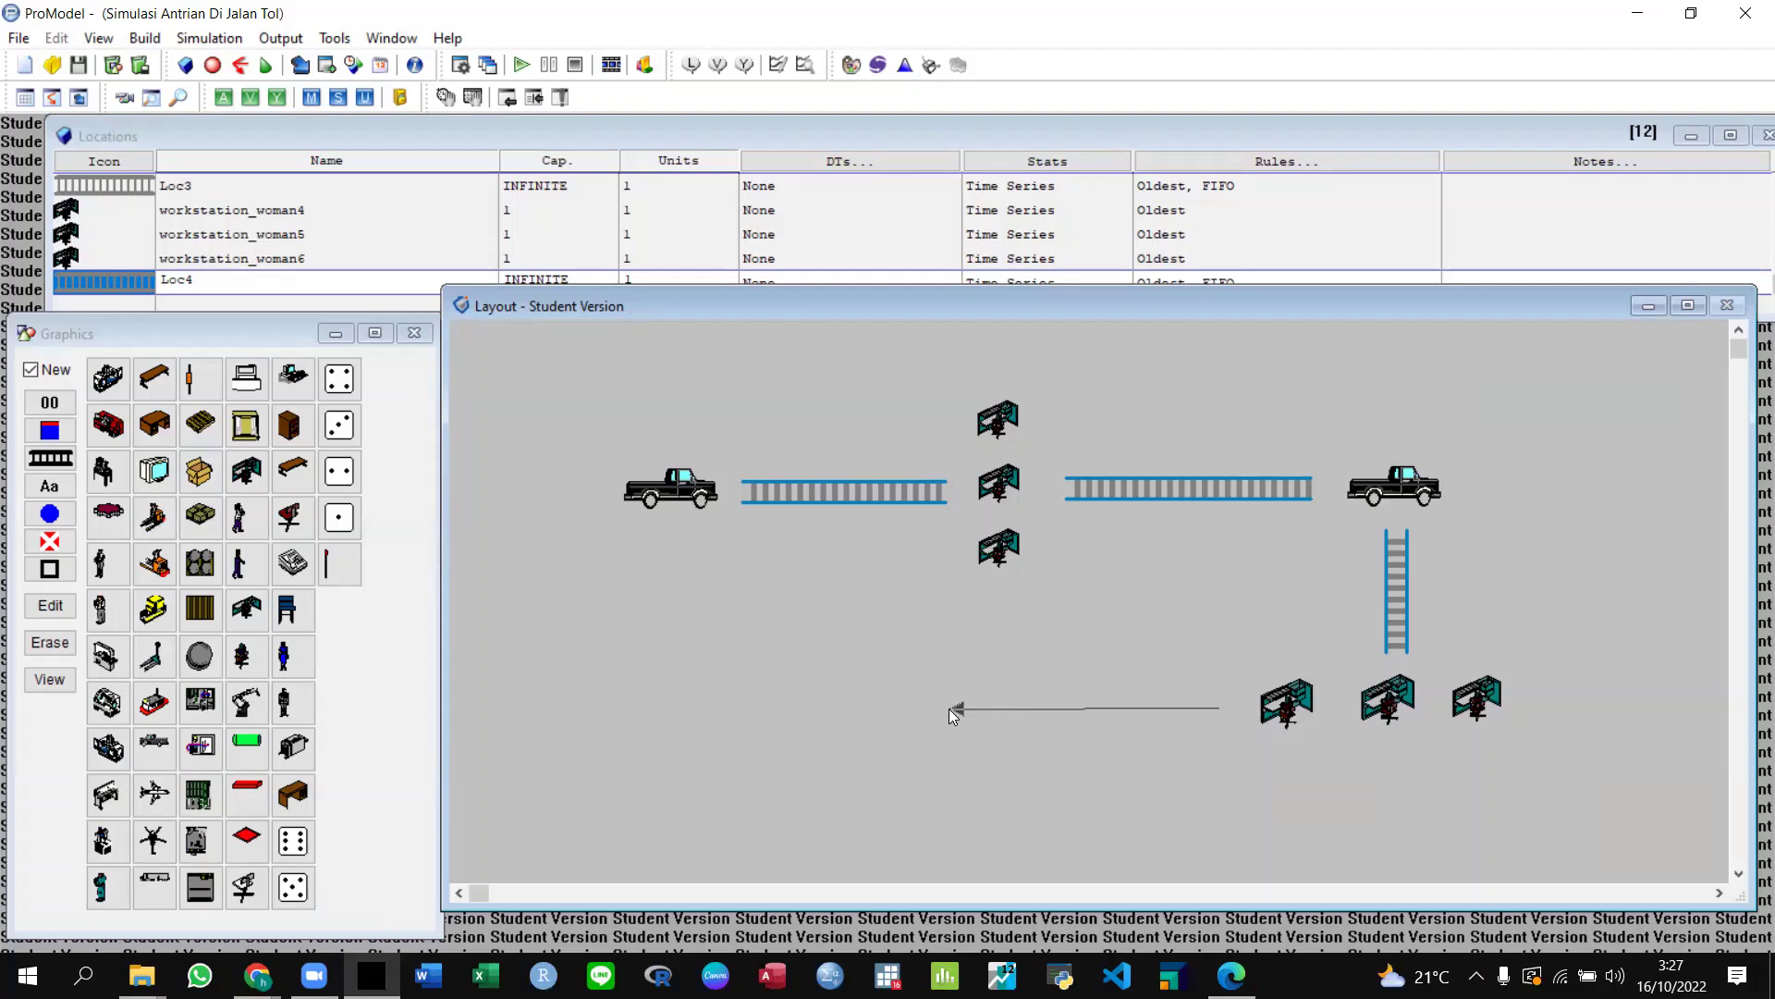
pyautogui.rightClick(949, 708)
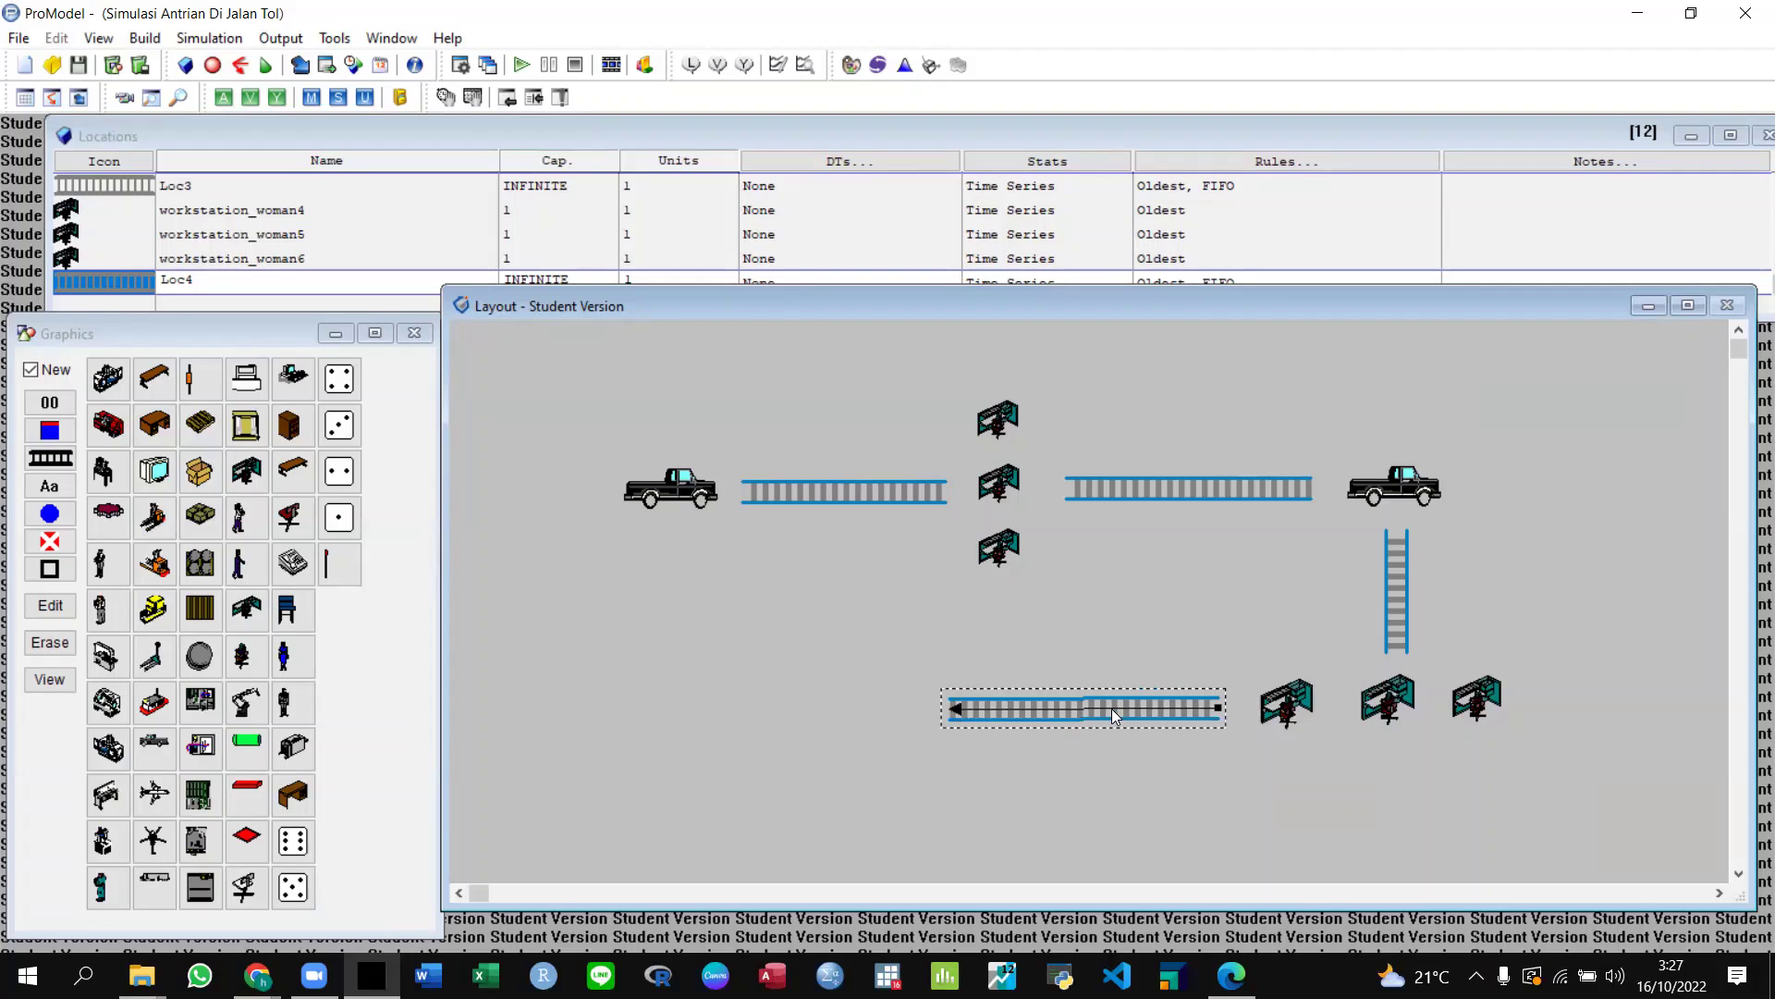
# Change the conveyor beside the lower row of workstations to the Queue type.
pyautogui.rightClick(1050, 701)
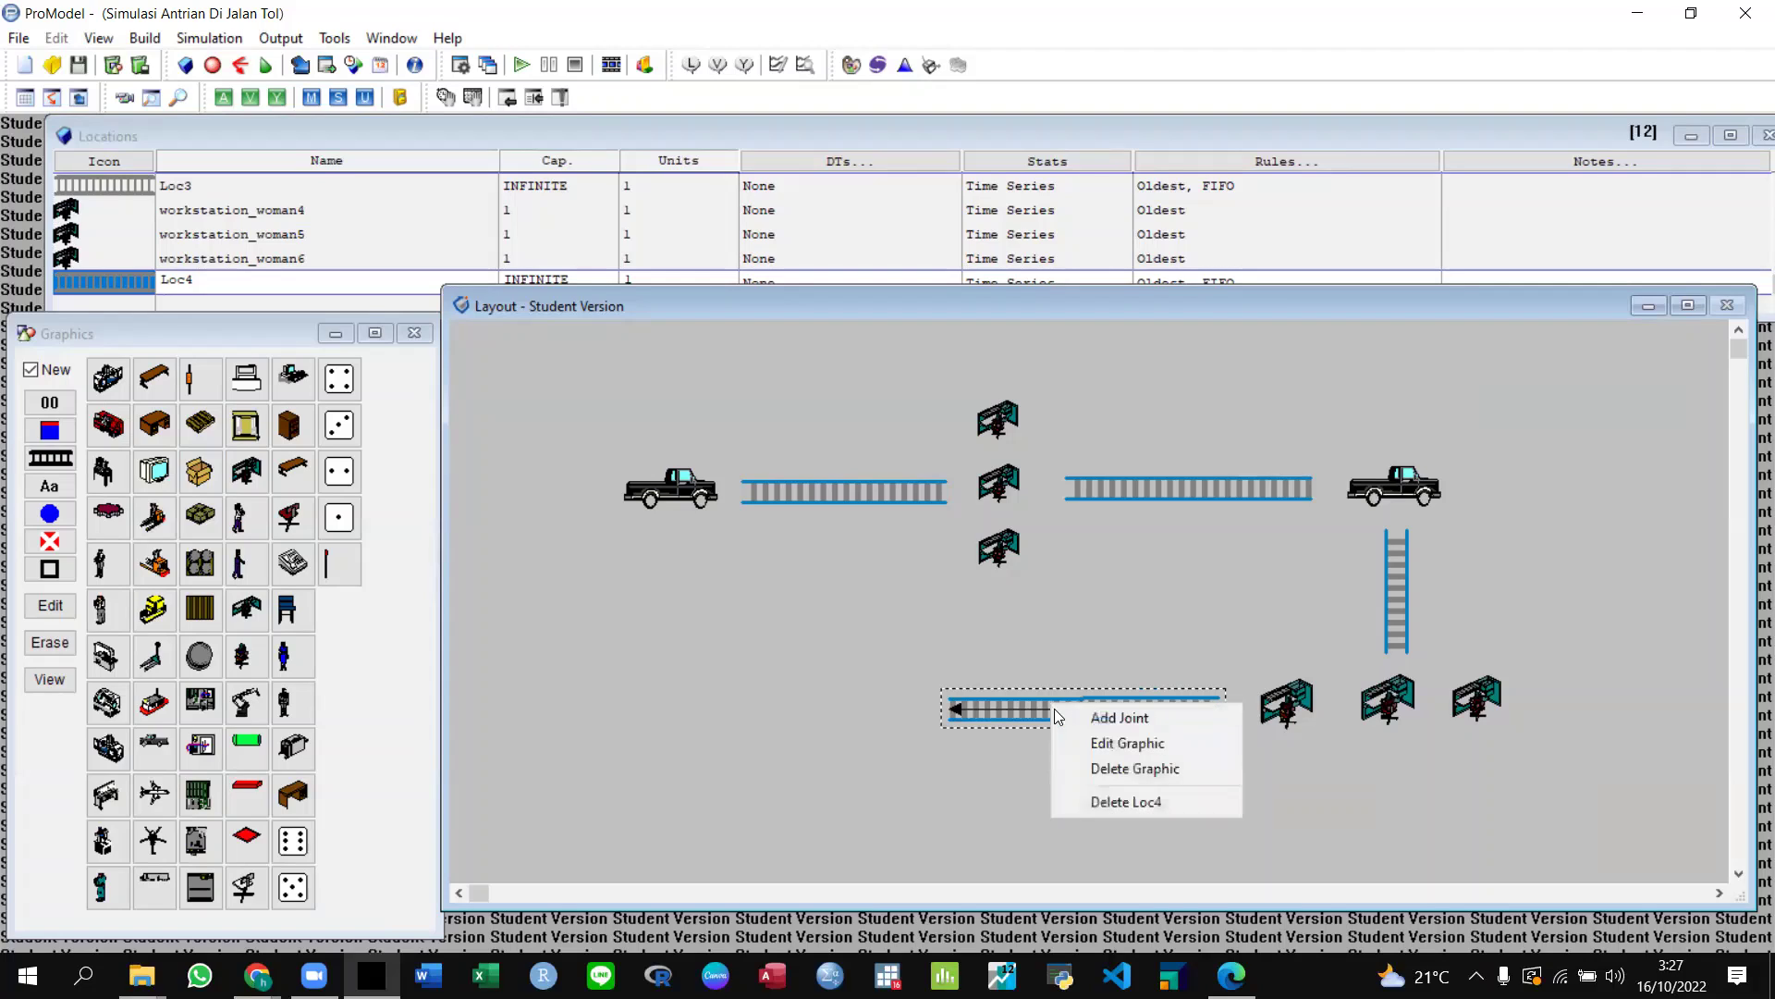
pyautogui.click(1074, 745)
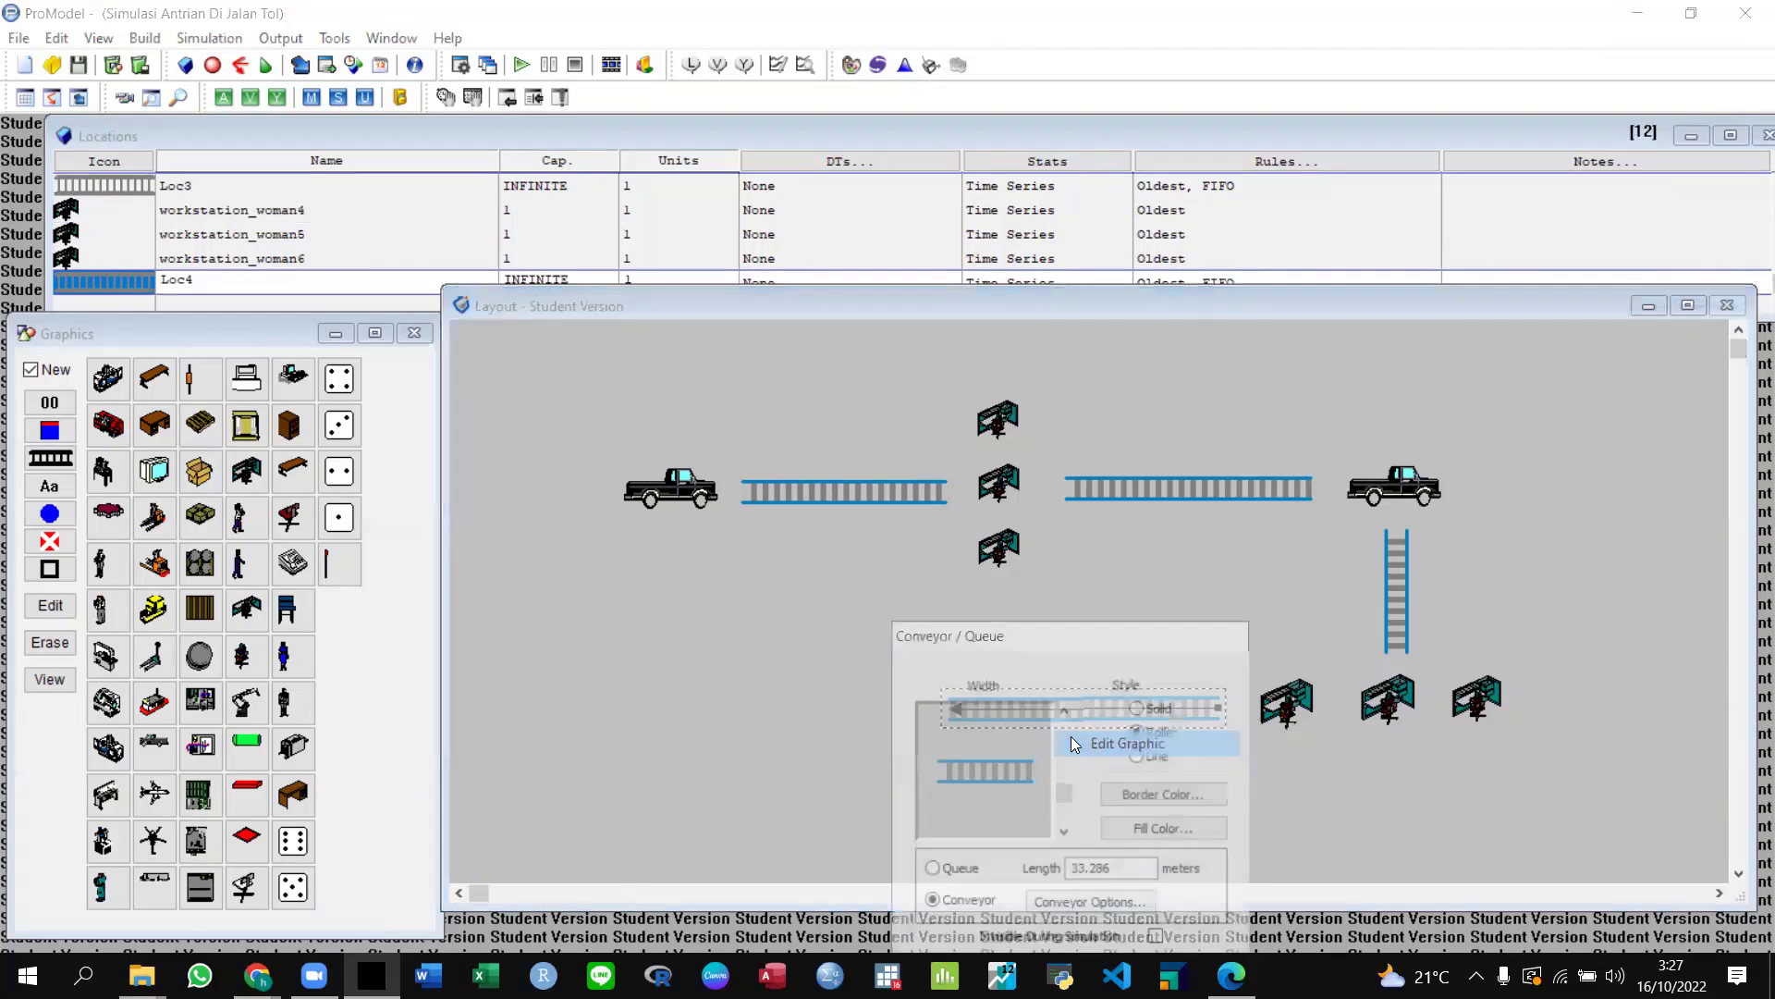
pyautogui.click(929, 870)
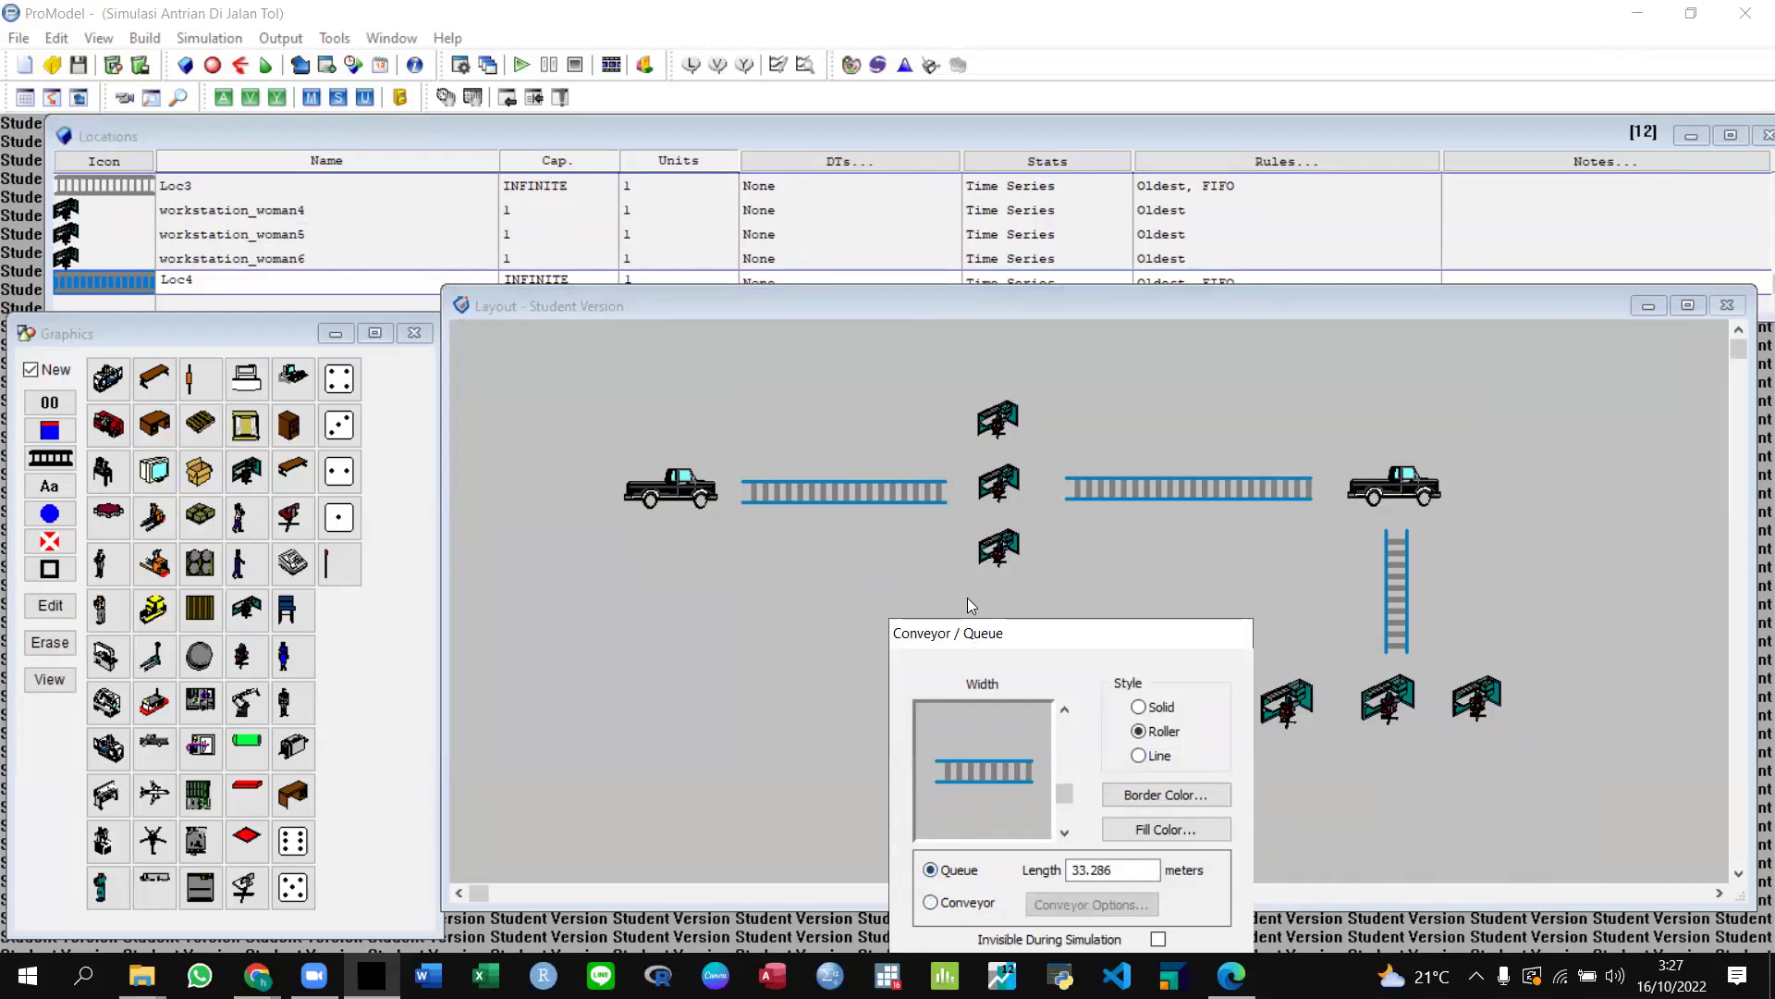
pyautogui.moveTo(973, 647); pyautogui.dragTo(952, 539)
pyautogui.click(938, 861)
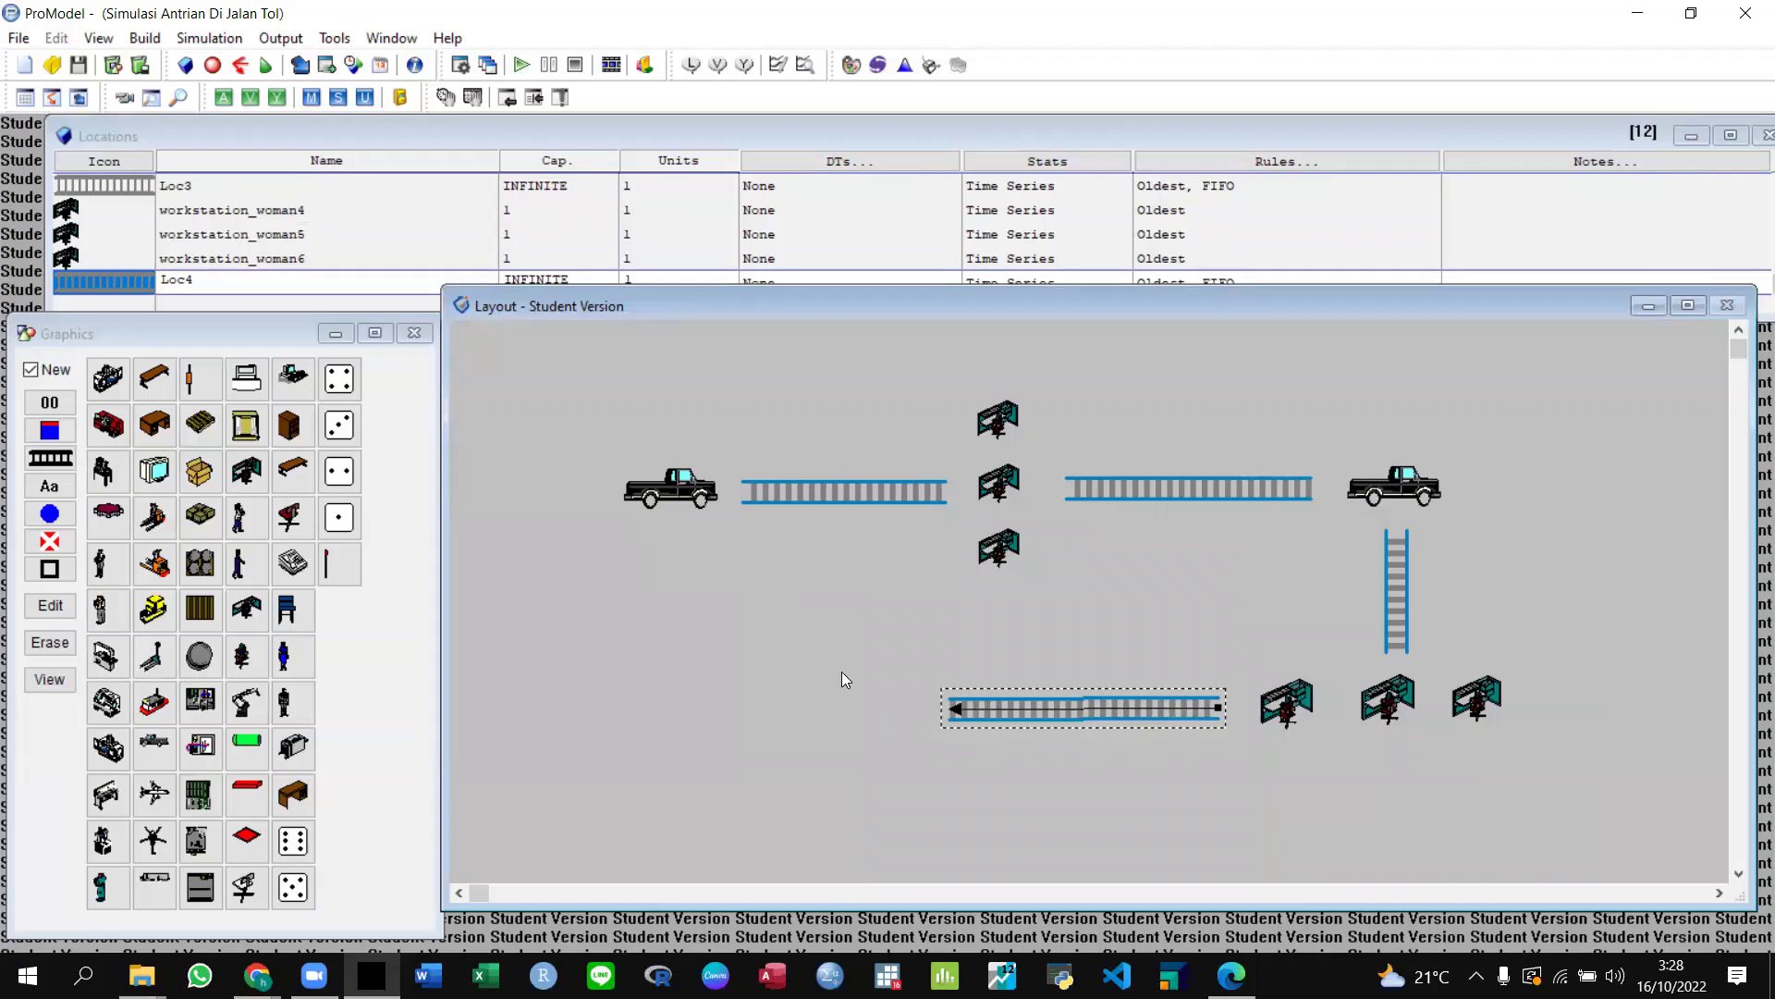
# Rename the first pickup location as Mobil.
pyautogui.click(217, 188)
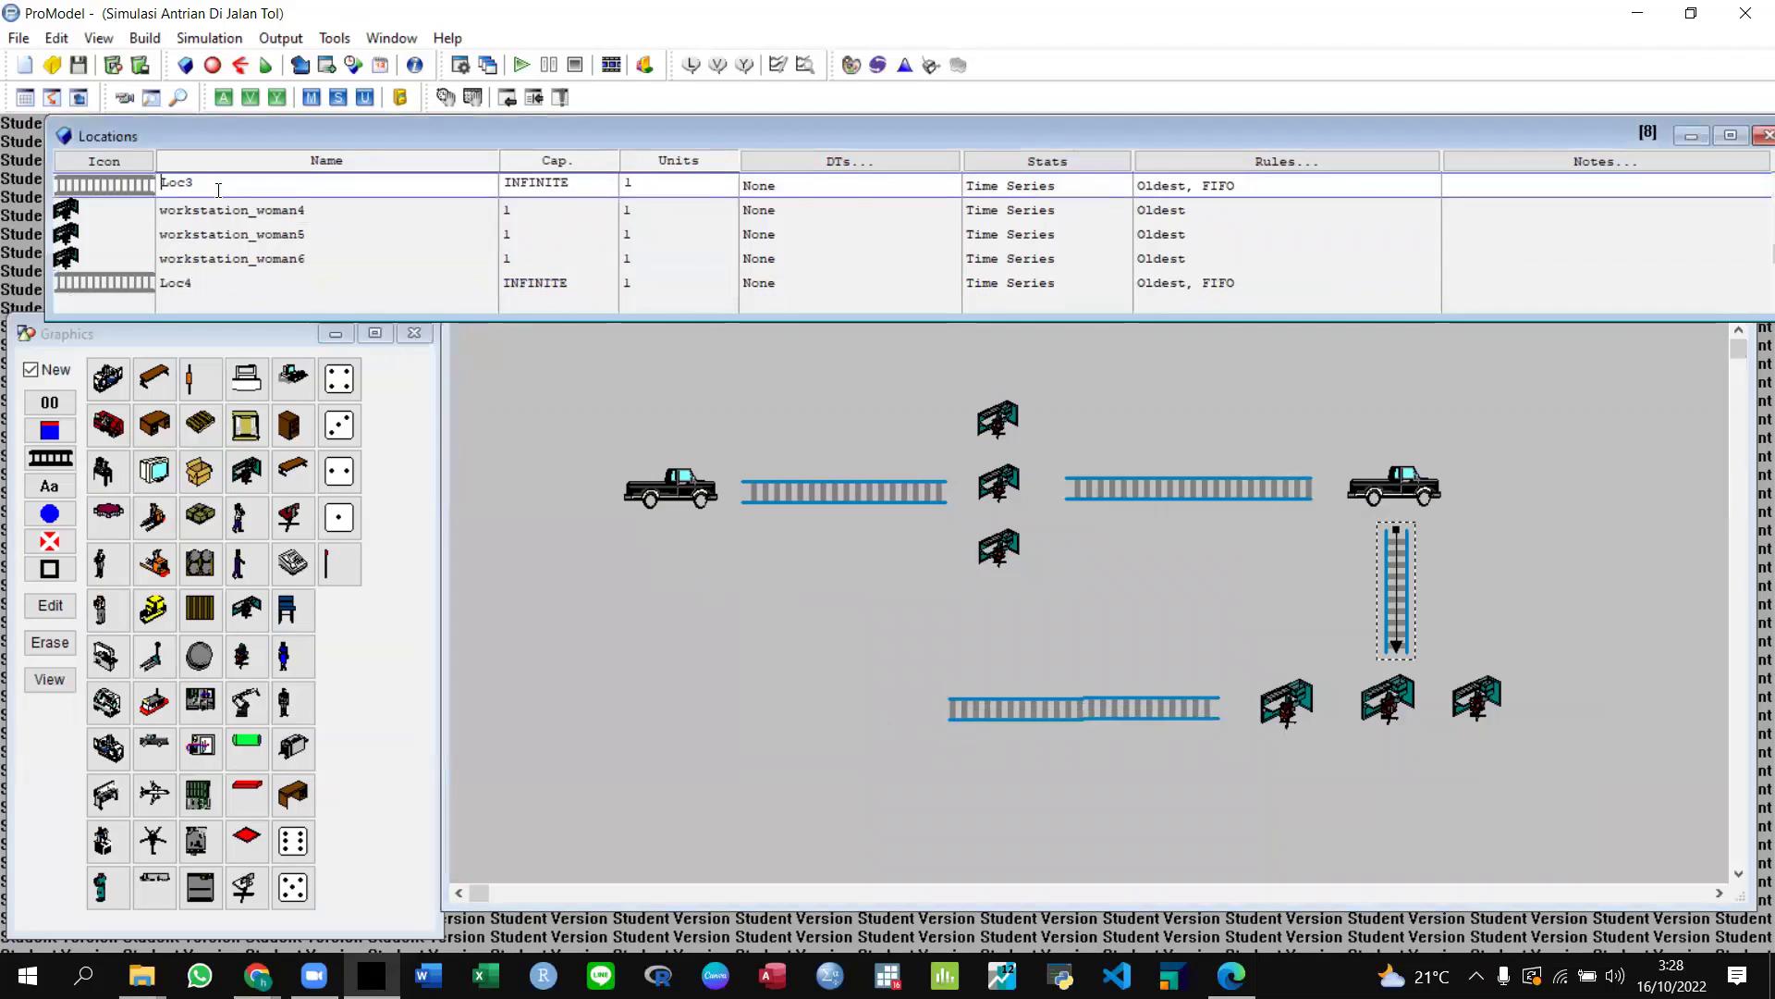
pyautogui.press('Up')
pyautogui.press('Up')
pyautogui.press('Up')
pyautogui.press('Up')
pyautogui.press('Up')
pyautogui.press('Up')
pyautogui.press('Up')
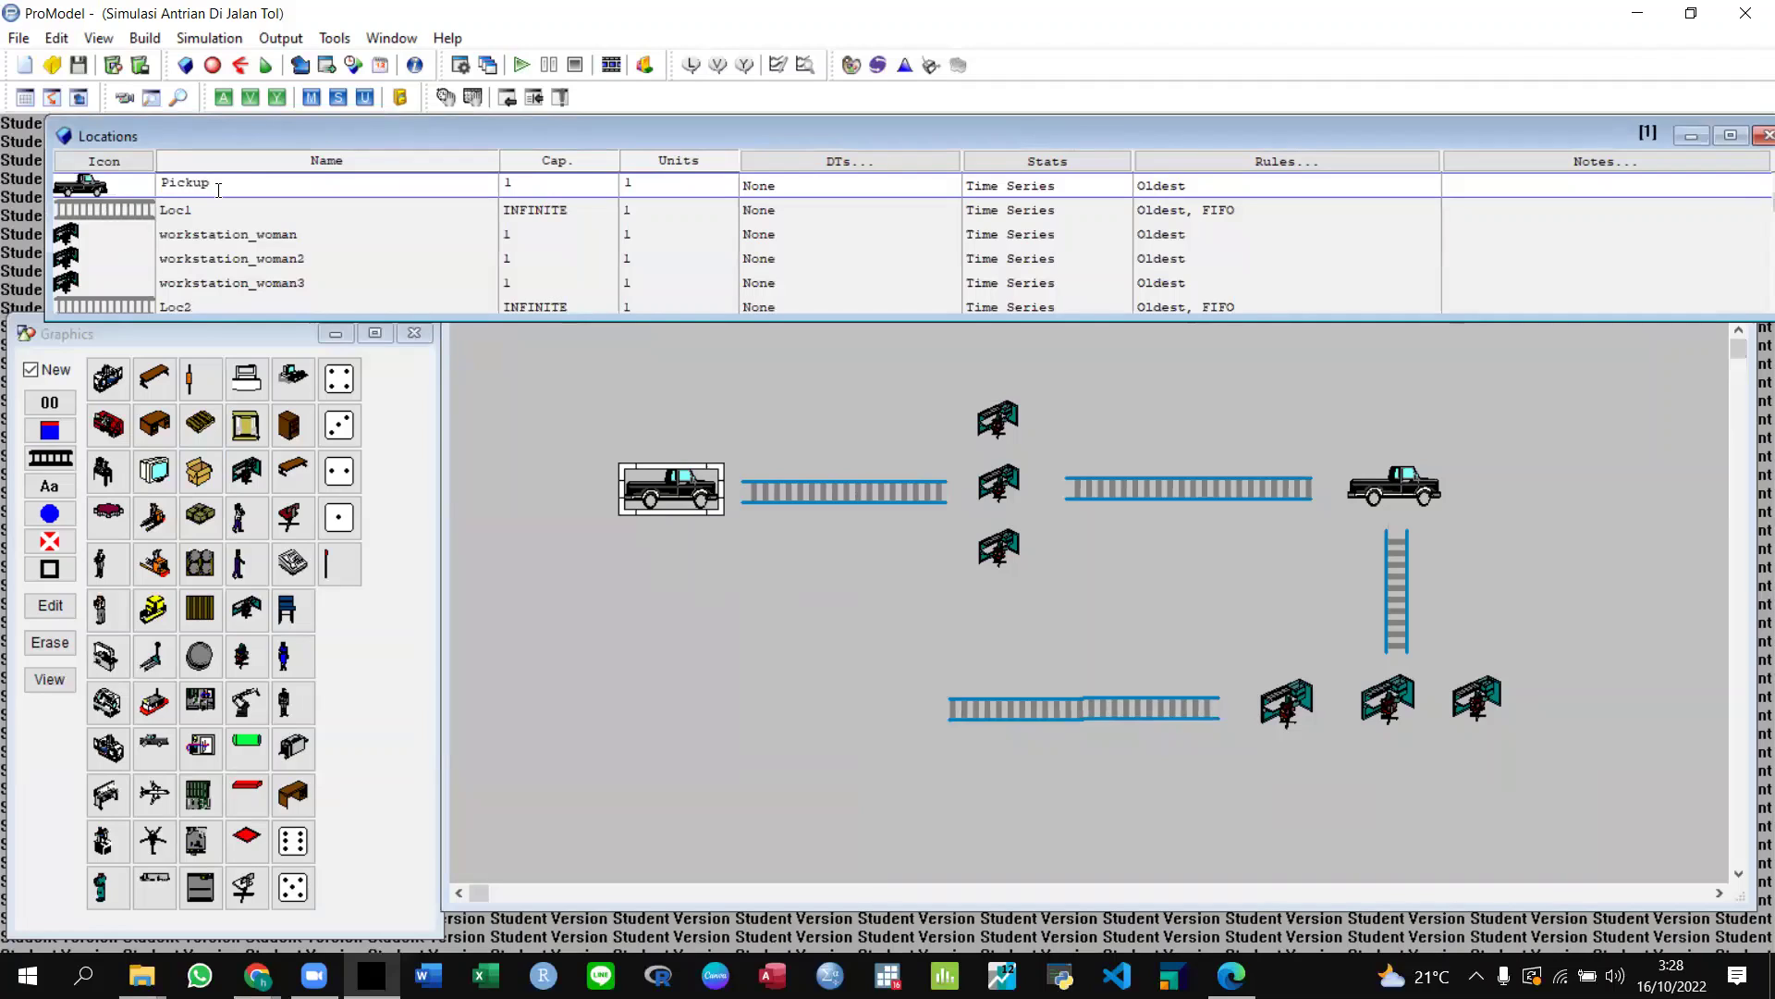
pyautogui.press('BackSpace')
pyautogui.press('BackSpace')
pyautogui.press('BackSpace')
pyautogui.press('BackSpace')
pyautogui.press('BackSpace')
pyautogui.press('BackSpace')
pyautogui.write('Mobil')
# Rename the queue location in front of the first pickup as Antrian_Masuk_TOl.
pyautogui.press('Down')
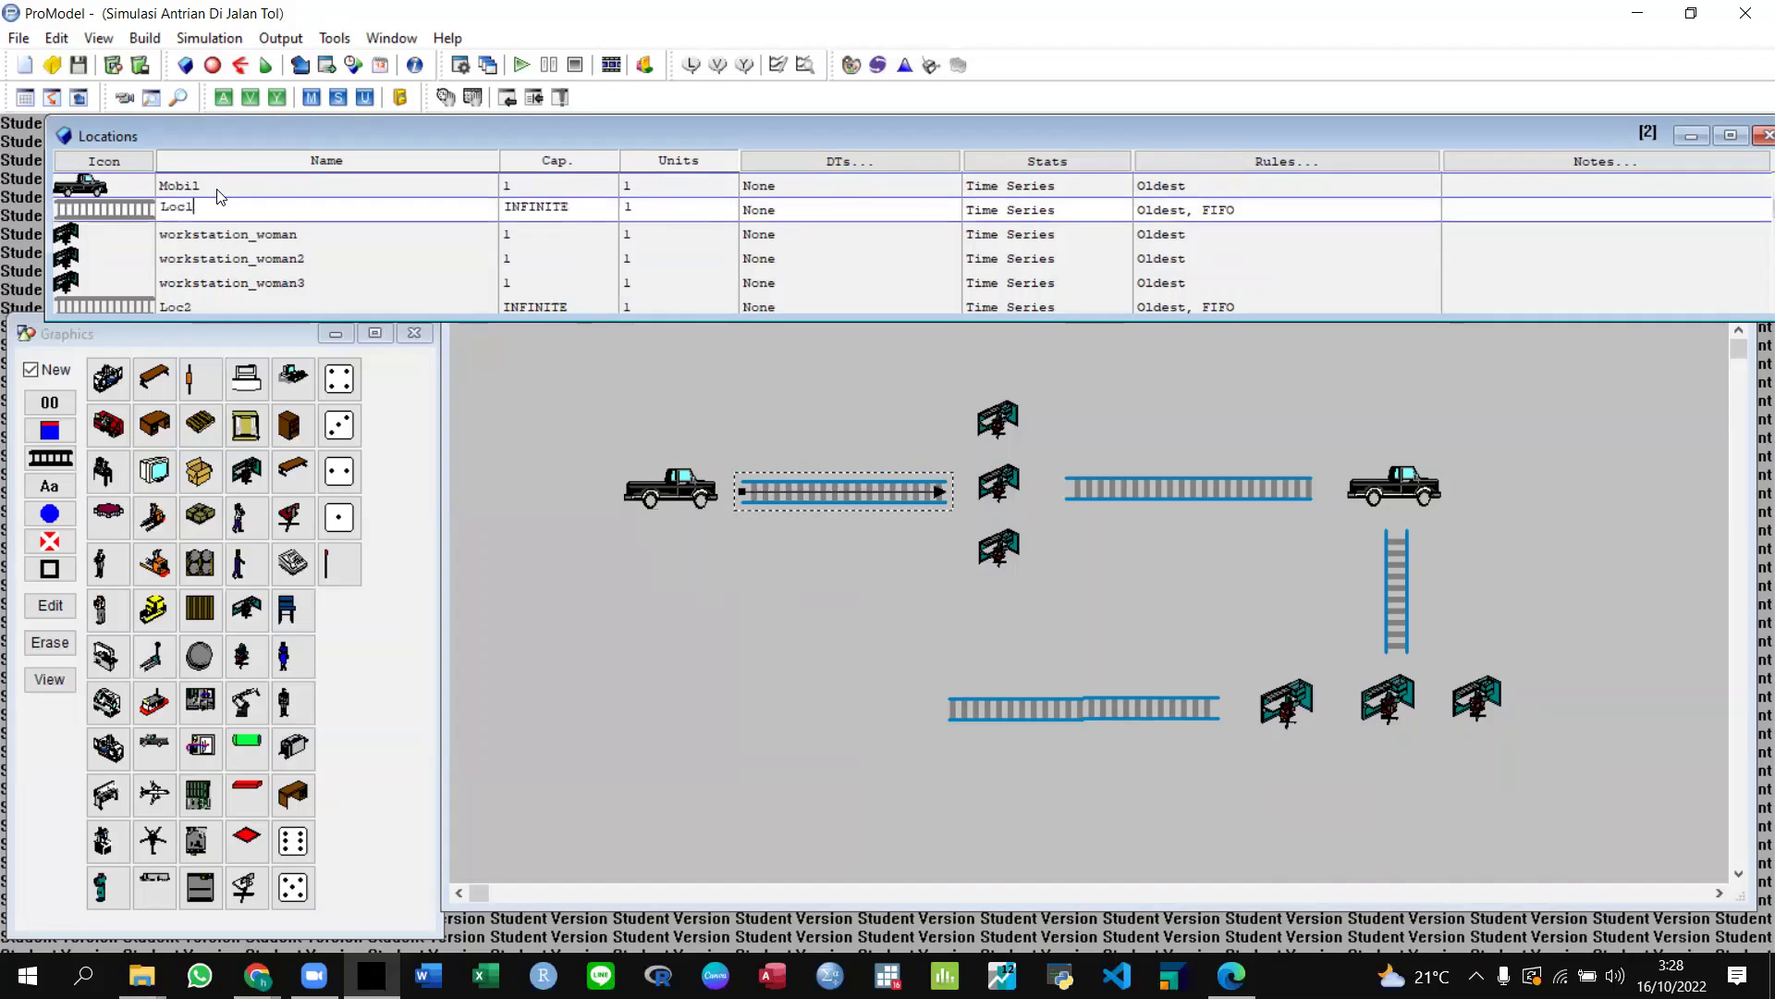
pyautogui.press('BackSpace')
pyautogui.press('BackSpace')
pyautogui.press('BackSpace')
pyautogui.press('BackSpace')
pyautogui.write('Antrian_Masuk_TOl')
# Rename the upper and middle workstations of the vertical column as Loket_Masuk_1 and Loket_Masuk_2.
pyautogui.click(329, 236)
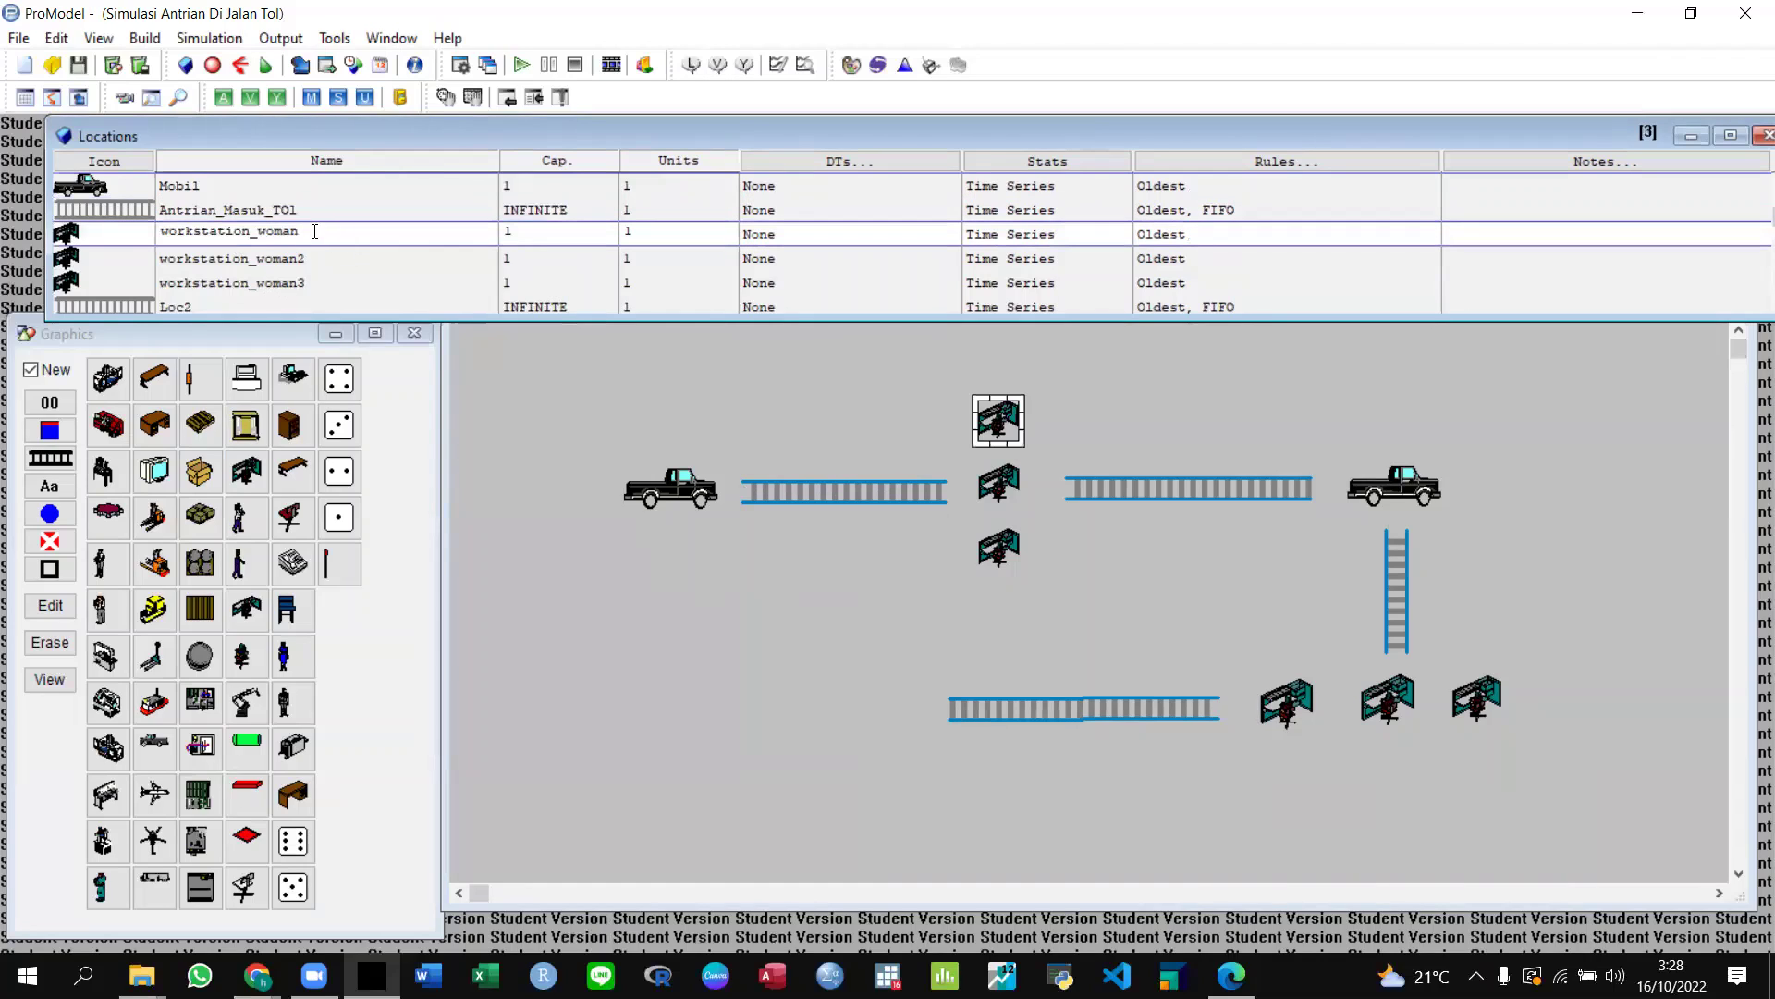
pyautogui.click(315, 232)
pyautogui.write('Loket_MAsuk_1')
pyautogui.click(288, 258)
pyautogui.moveTo(346, 248); pyautogui.dragTo(138, 255)
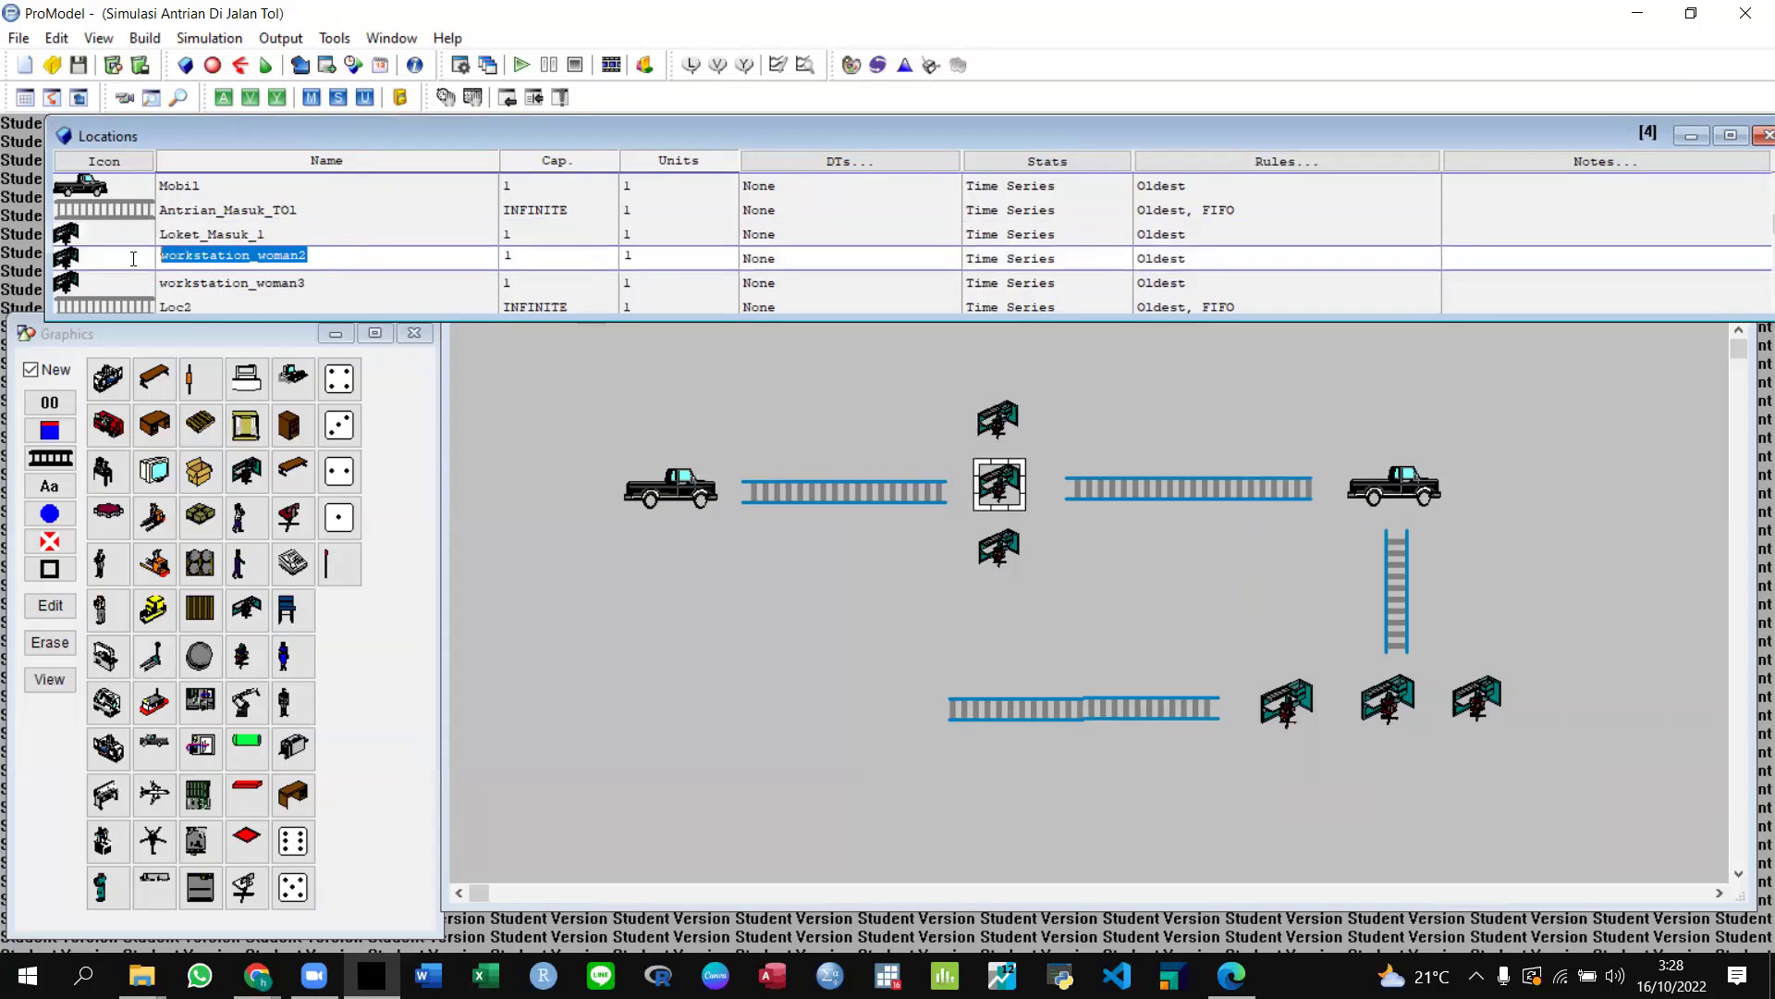
pyautogui.write('Loket_')
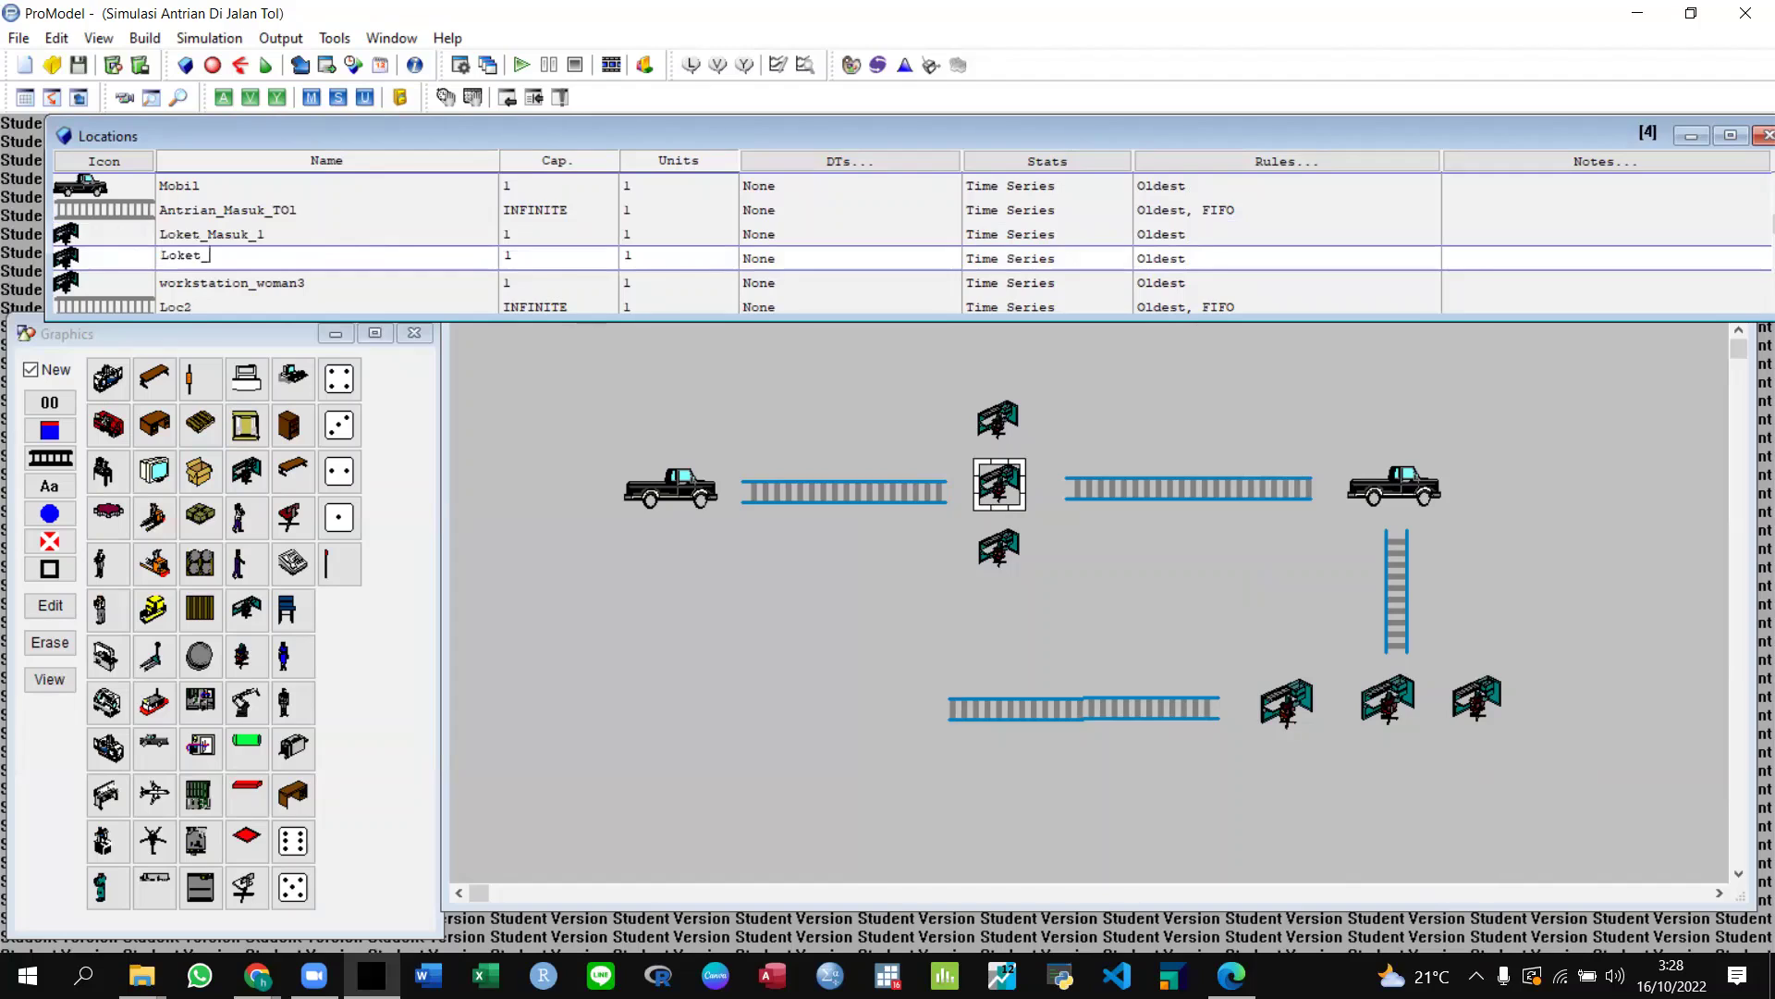
pyautogui.write('Masuk_2')
# Rename the lowest workstation of the vertical column as Loket_Masuk_3.
pyautogui.click(320, 278)
pyautogui.moveTo(319, 278); pyautogui.dragTo(126, 282)
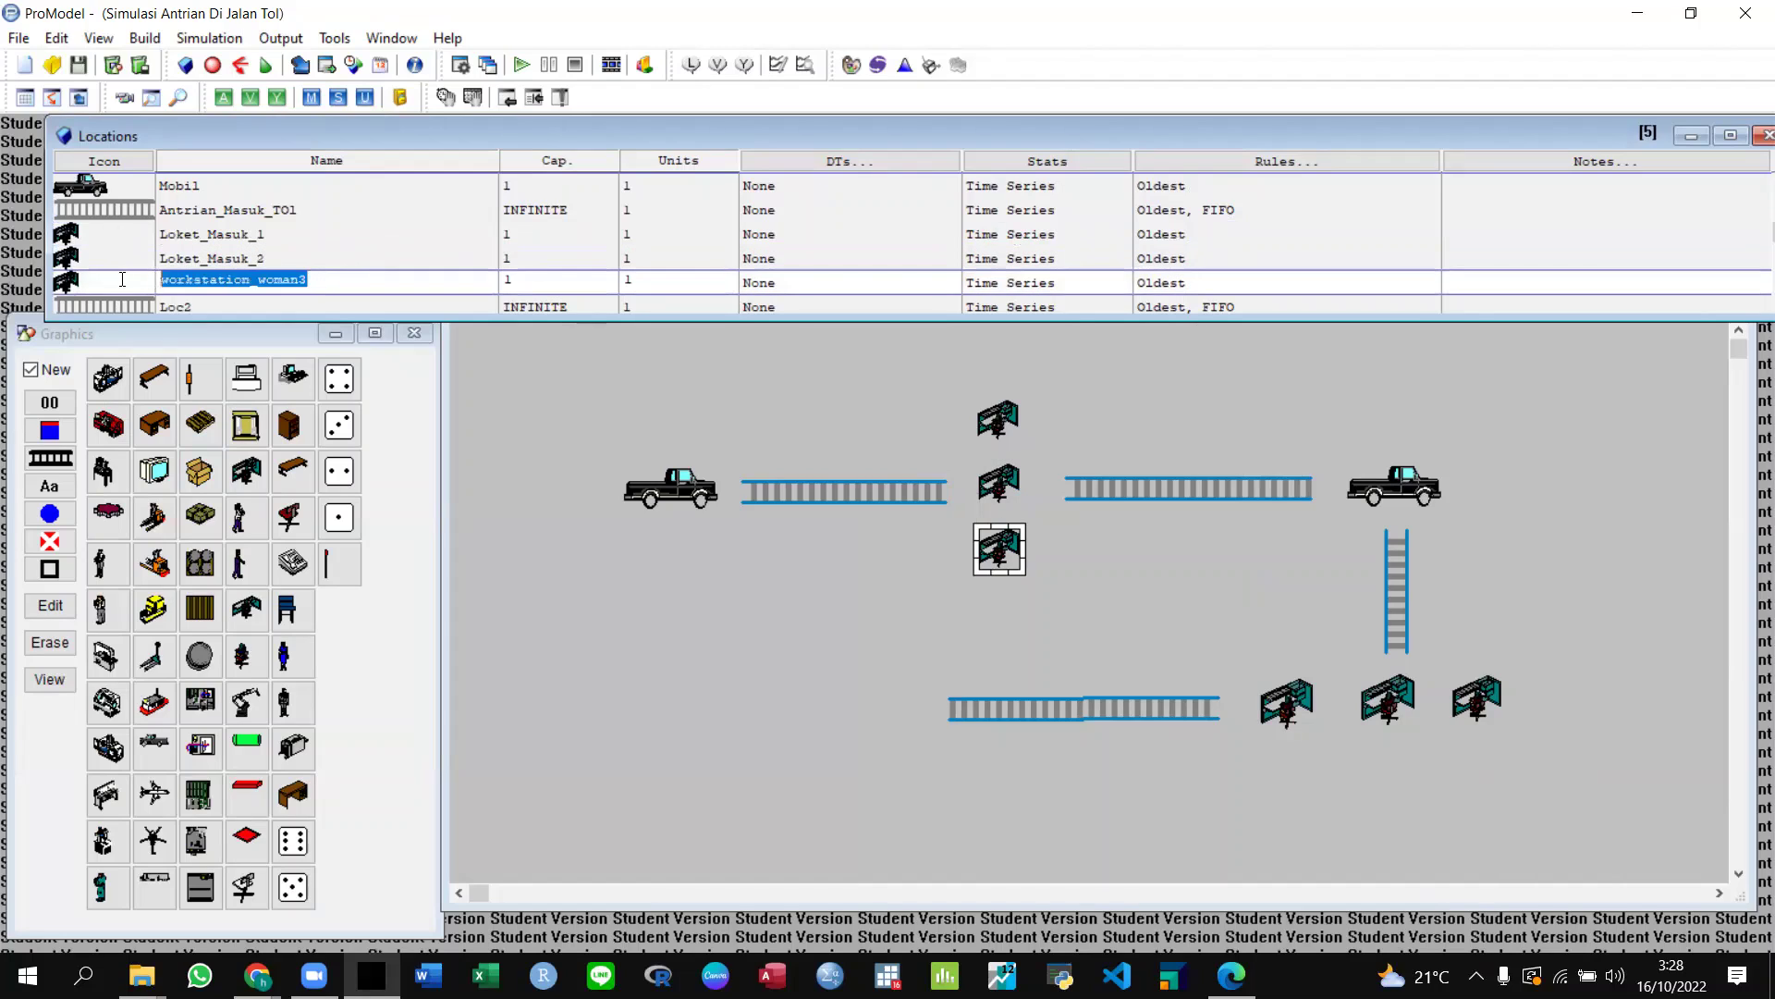
pyautogui.write('Loket_M')
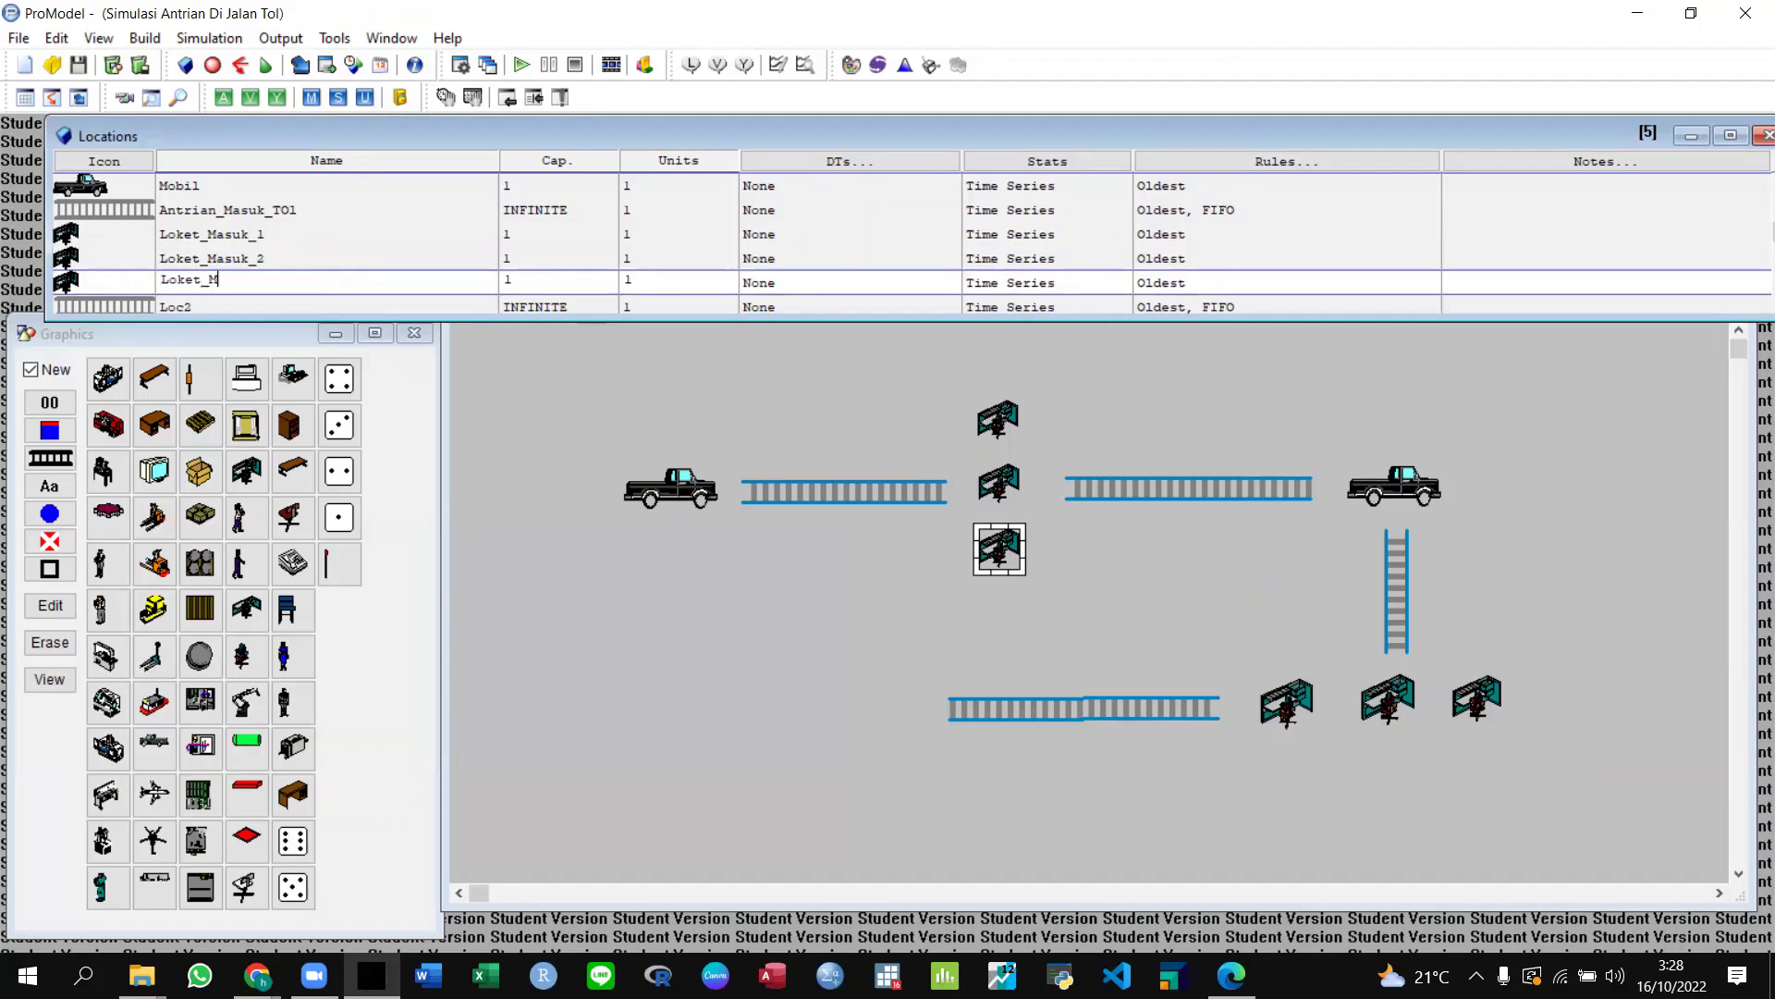
pyautogui.write('asuk_3')
pyautogui.press('Return')
# Rename the queue between the entry booths and the second pickup as Antrian_Dalam_Jalan_Tol.
pyautogui.press('BackSpace')
pyautogui.press('BackSpace')
pyautogui.press('BackSpace')
pyautogui.press('BackSpace')
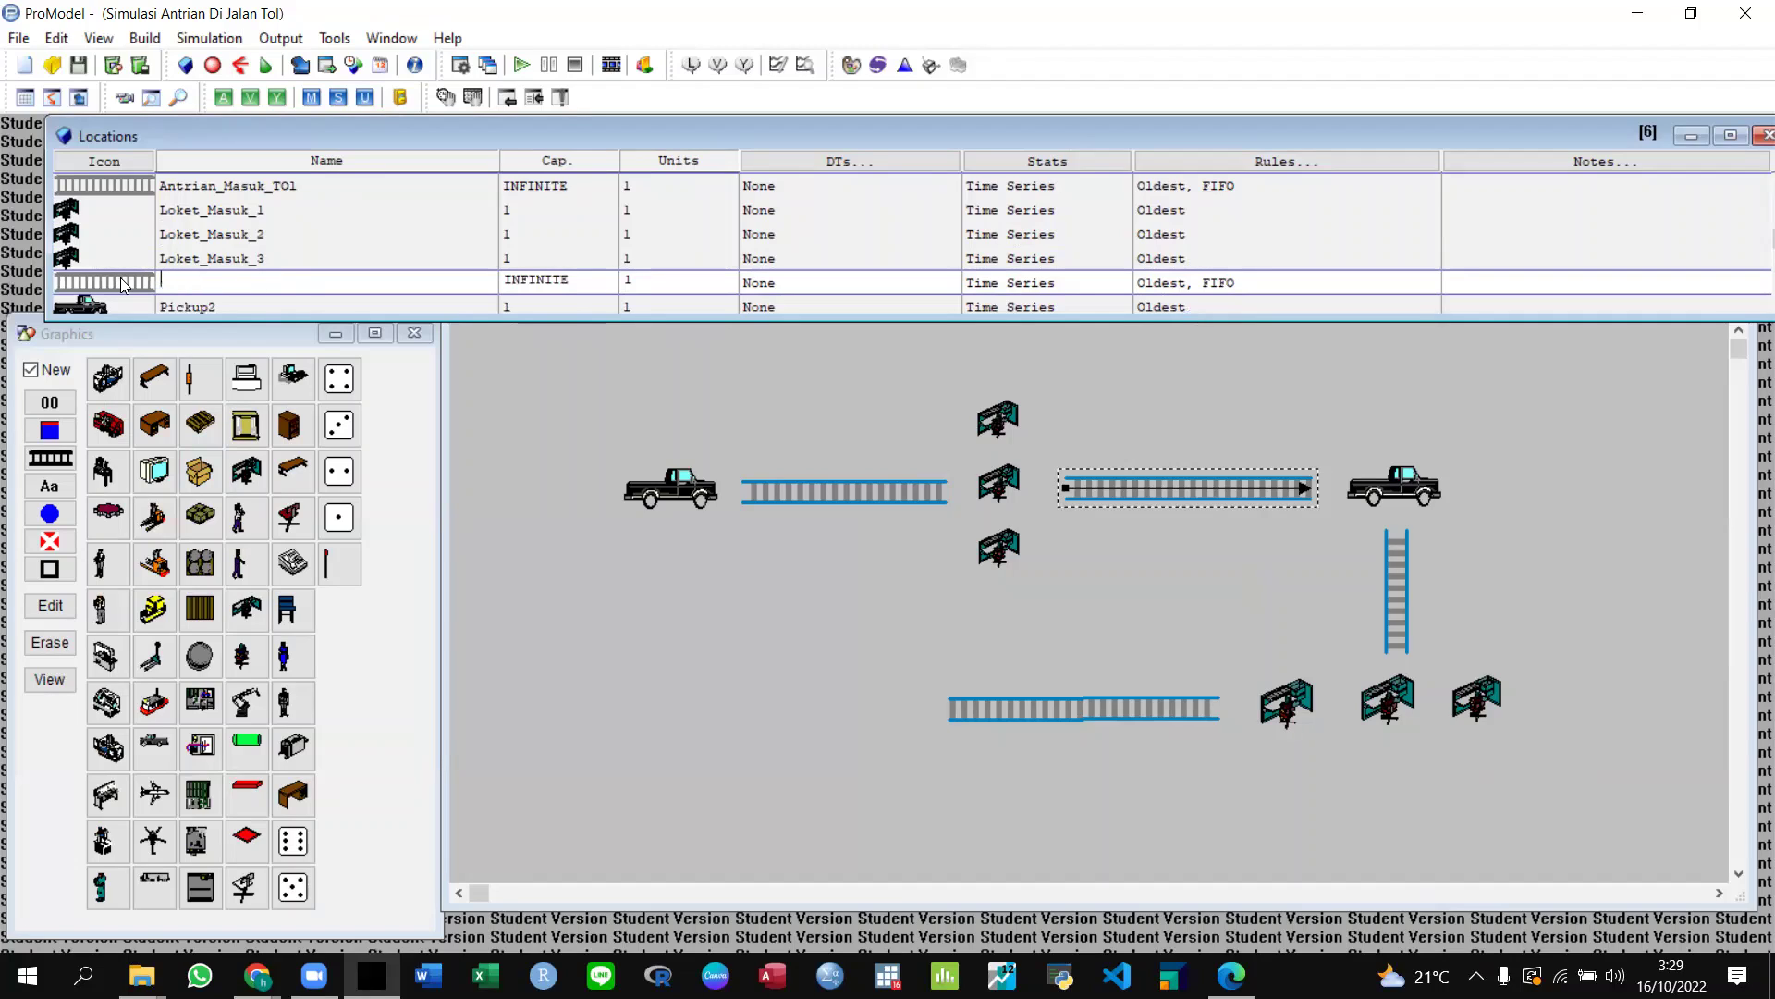
pyautogui.write('Antrian_Dalam_Jalan_Tol')
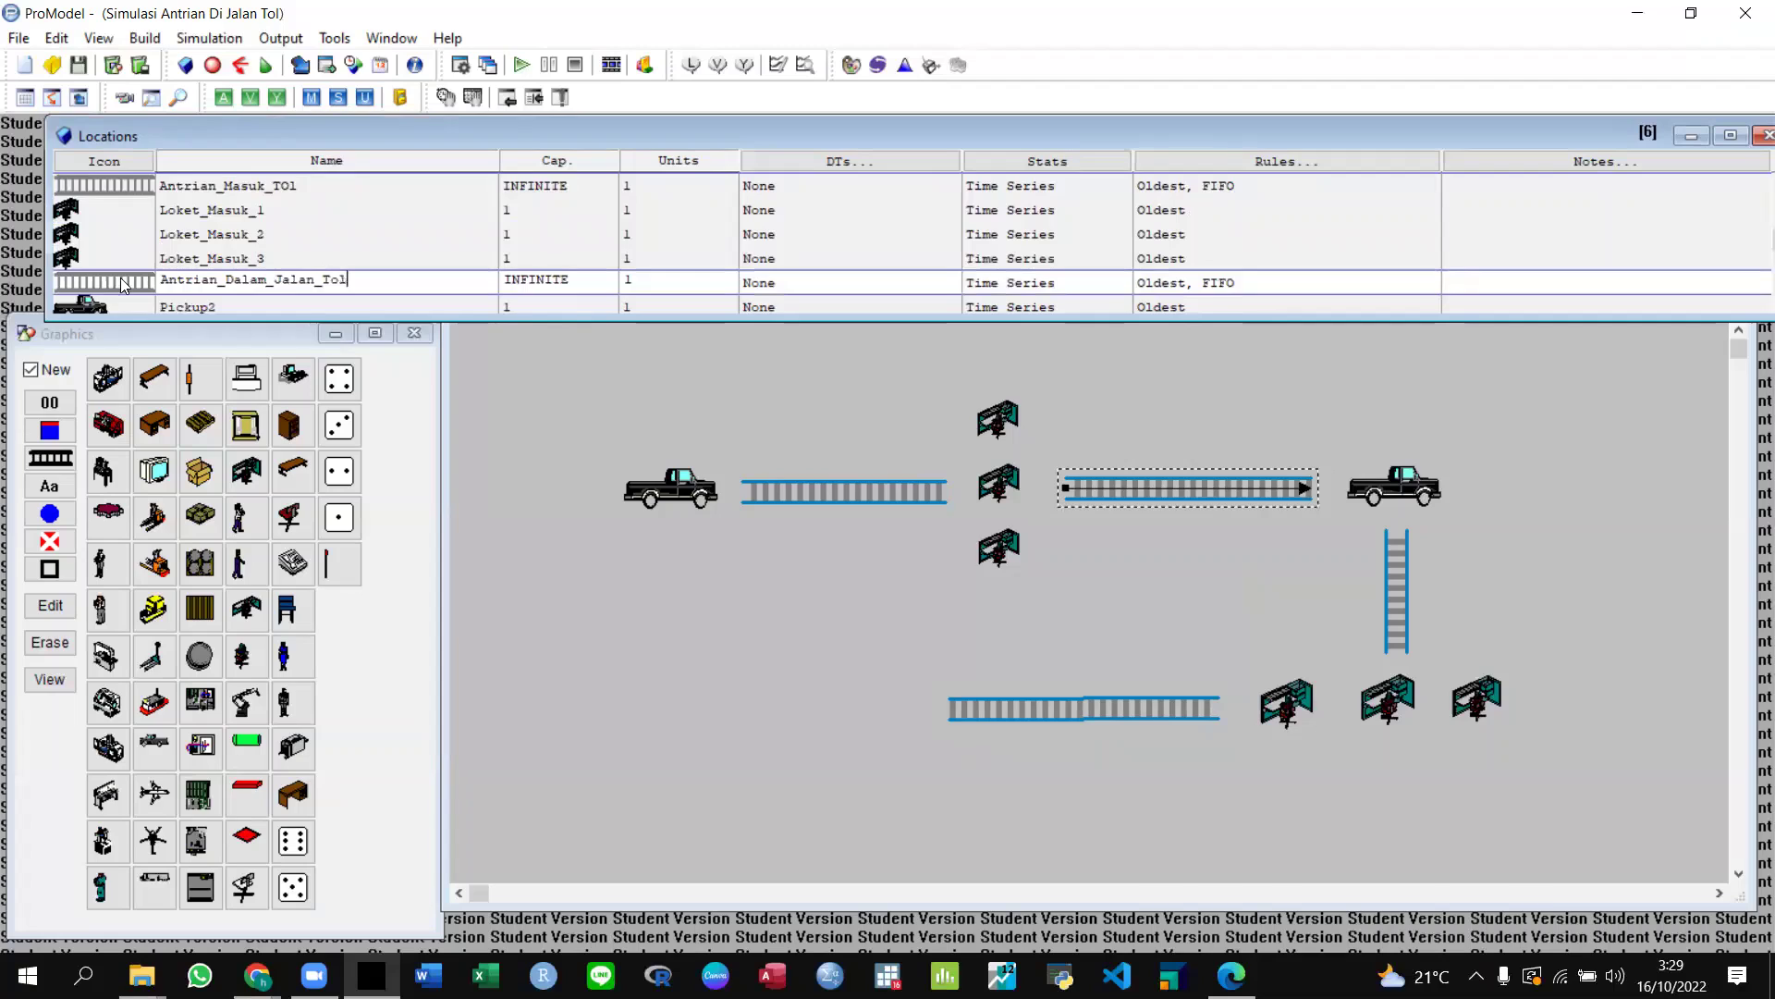
pyautogui.press('Return')
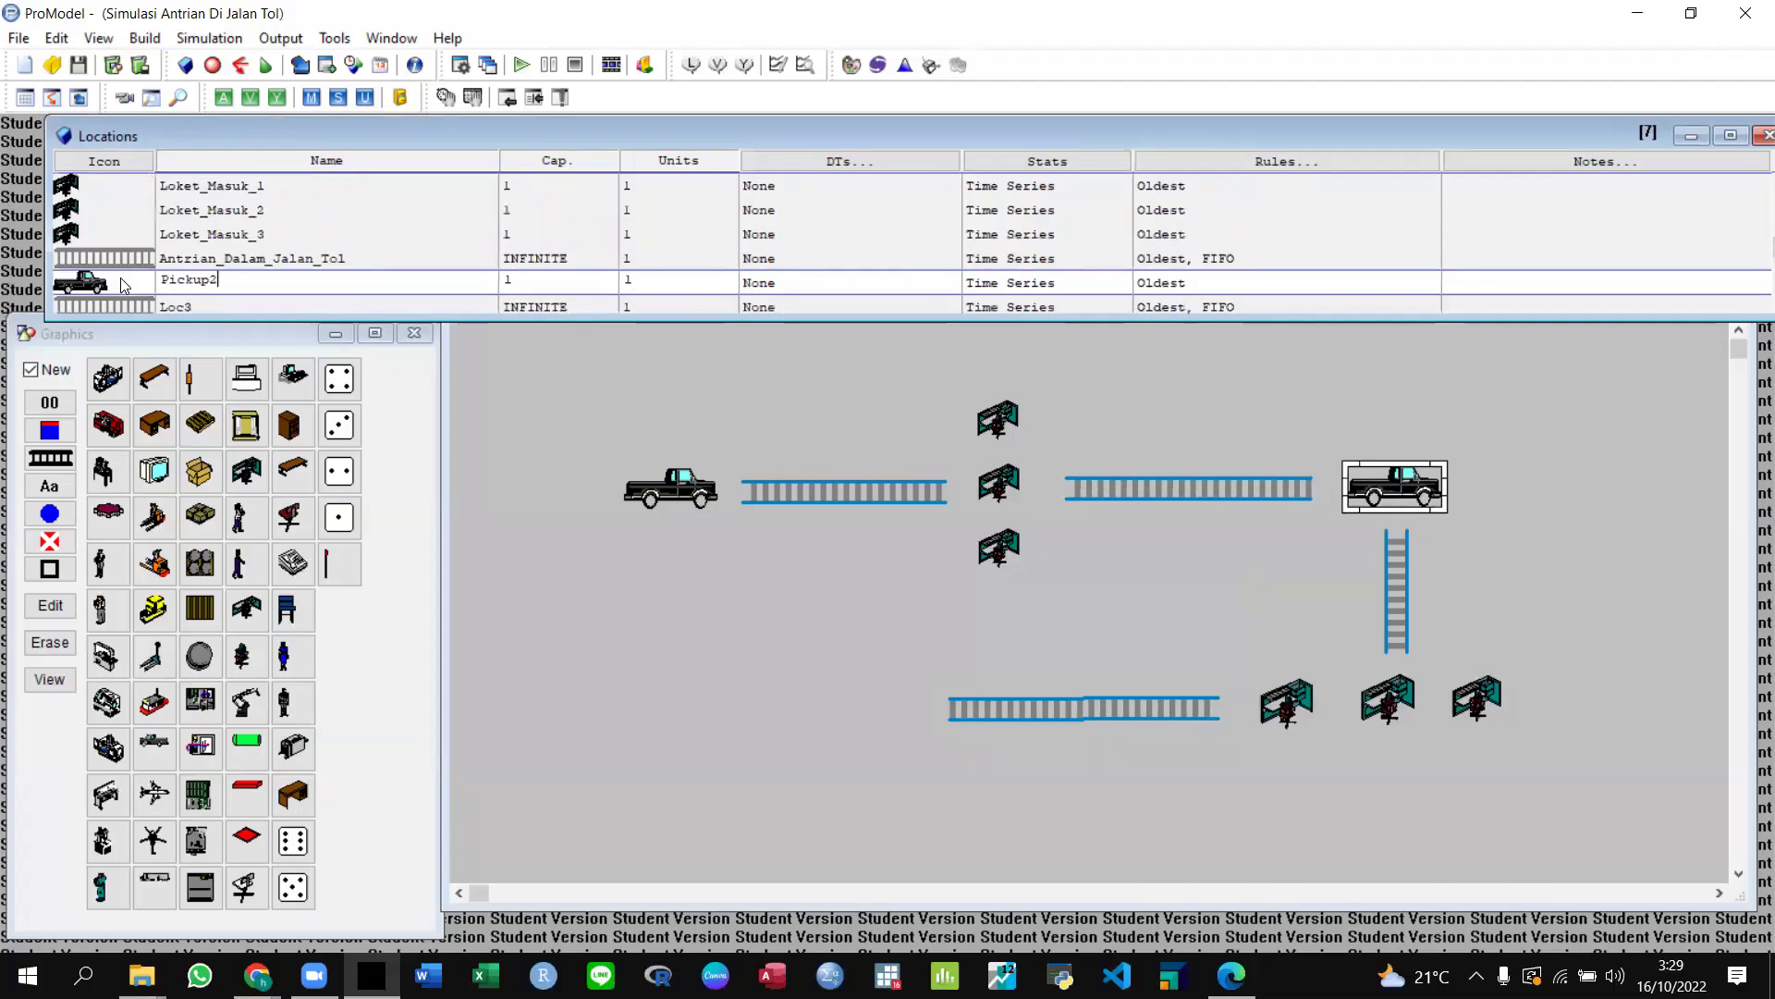
# Rename the second pickup location as Mobil_Di_Jalan_Tol.
pyautogui.press('BackSpace')
pyautogui.press('BackSpace')
pyautogui.press('BackSpace')
pyautogui.press('BackSpace')
pyautogui.press('BackSpace')
pyautogui.press('BackSpace')
pyautogui.press('BackSpace')
pyautogui.write('Mobi')
pyautogui.press('BackSpace')
pyautogui.press('BackSpace')
pyautogui.press('BackSpace')
pyautogui.write('obil_Di_Jalan_TOL')
pyautogui.press('BackSpace')
pyautogui.press('BackSpace')
pyautogui.write('ol')
pyautogui.press('Return')
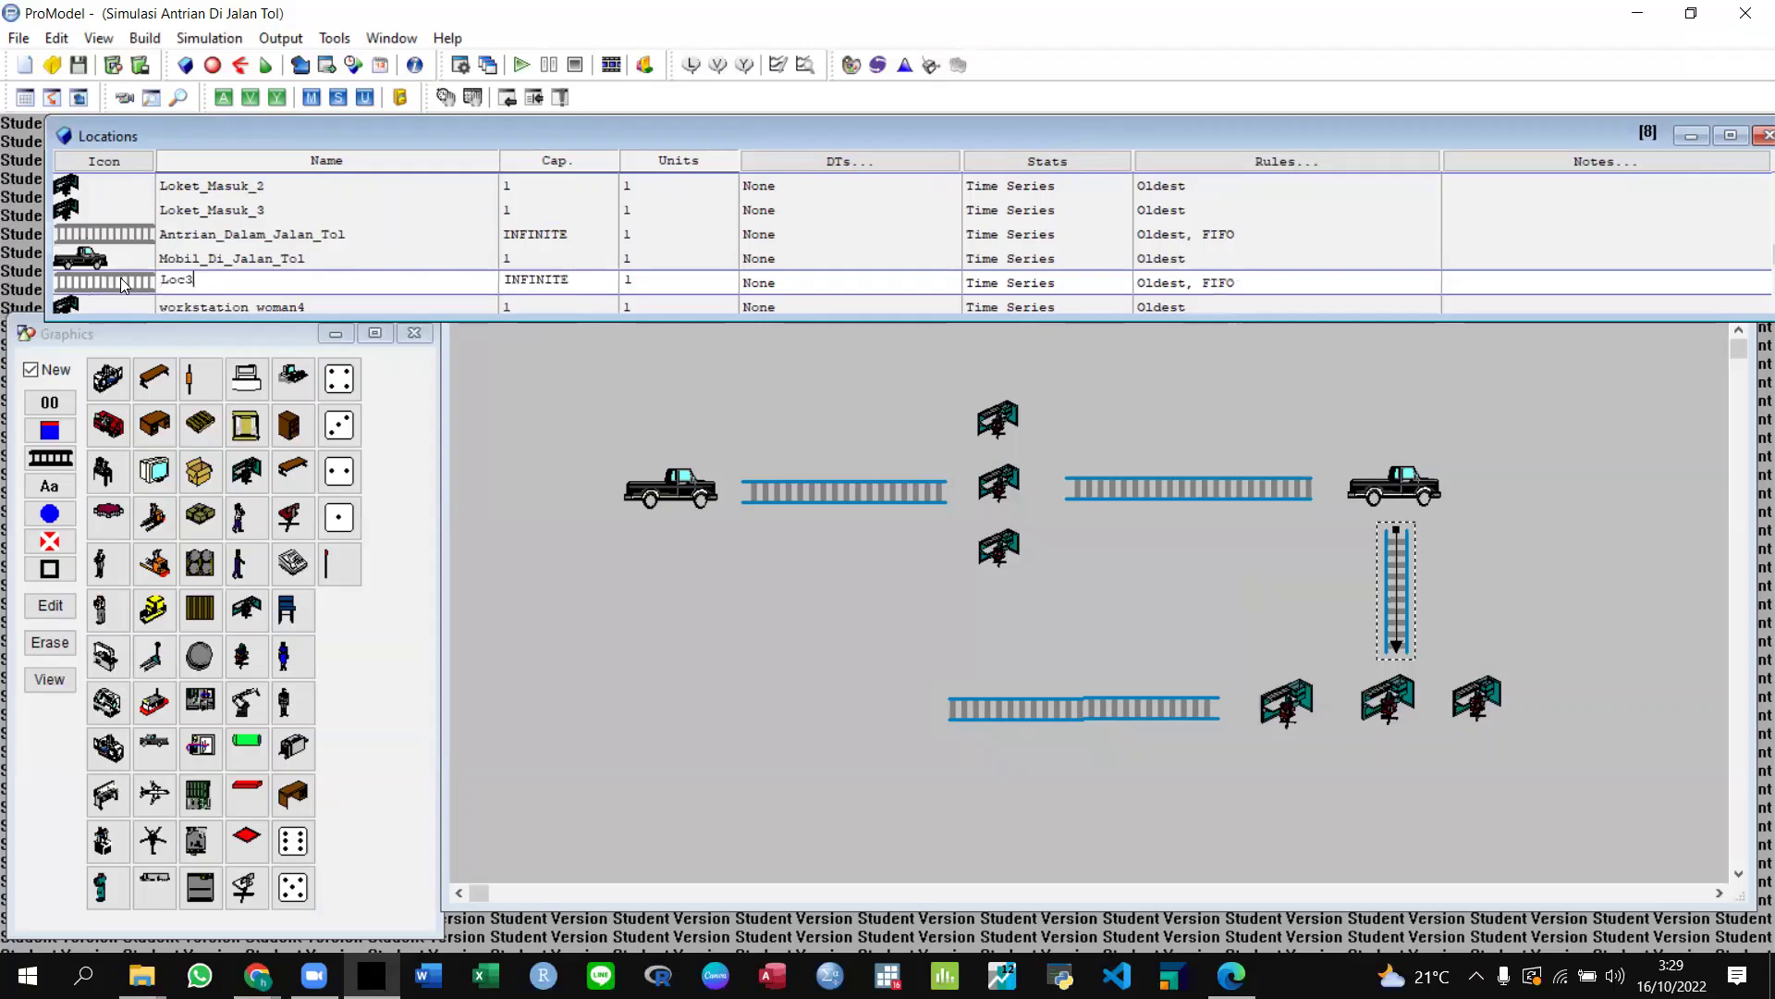
# Rename the vertical queue below the second pickup as Antrian_Keluar_Tol.
pyautogui.press('BackSpace')
pyautogui.press('BackSpace')
pyautogui.press('BackSpace')
pyautogui.press('BackSpace')
pyautogui.write('Antrian_Krl')
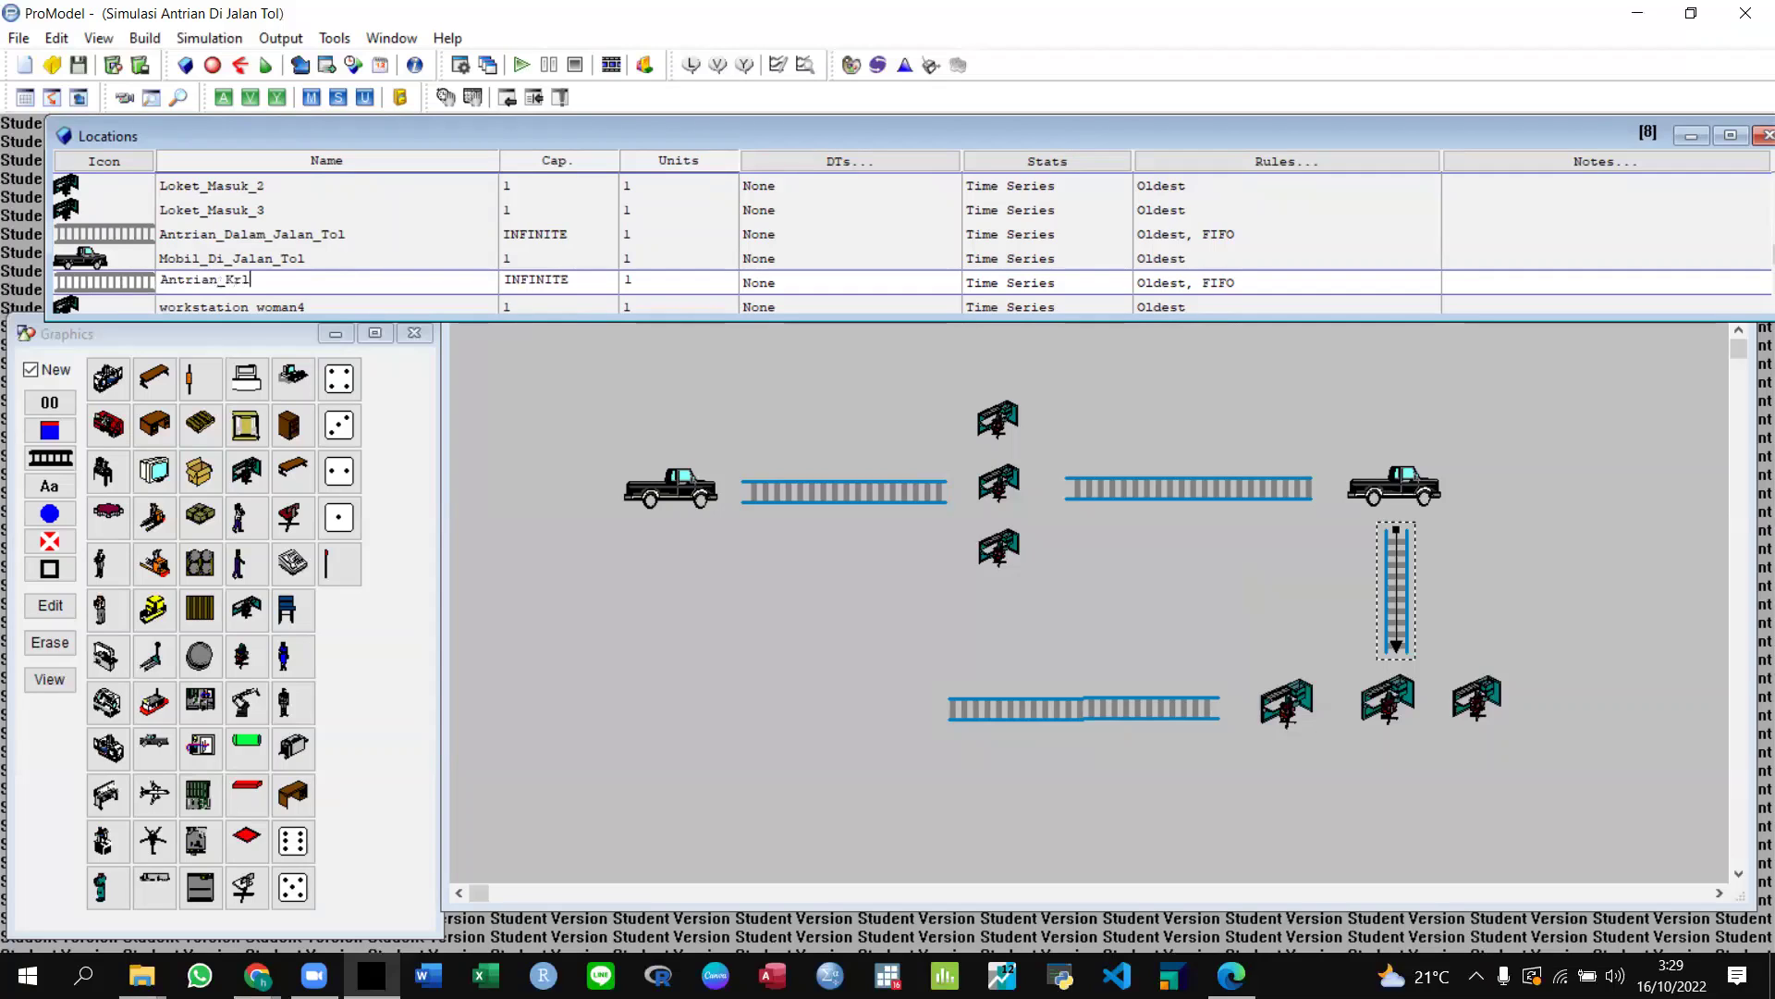
pyautogui.press('BackSpace')
pyautogui.write('eluar_Tol')
# Rename the first workstation of the lower row, nearest the horizontal queue, as Loket_Keluar_1.
pyautogui.click(125, 304)
pyautogui.press('BackSpace')
pyautogui.press('BackSpace')
pyautogui.press('BackSpace')
pyautogui.press('BackSpace')
pyautogui.press('BackSpace')
pyautogui.press('BackSpace')
pyautogui.press('BackSpace')
pyautogui.press('BackSpace')
pyautogui.press('BackSpace')
pyautogui.press('BackSpace')
pyautogui.press('BackSpace')
pyautogui.press('BackSpace')
pyautogui.press('BackSpace')
pyautogui.press('BackSpace')
pyautogui.press('BackSpace')
pyautogui.press('BackSpace')
pyautogui.press('BackSpace')
pyautogui.press('BackSpace')
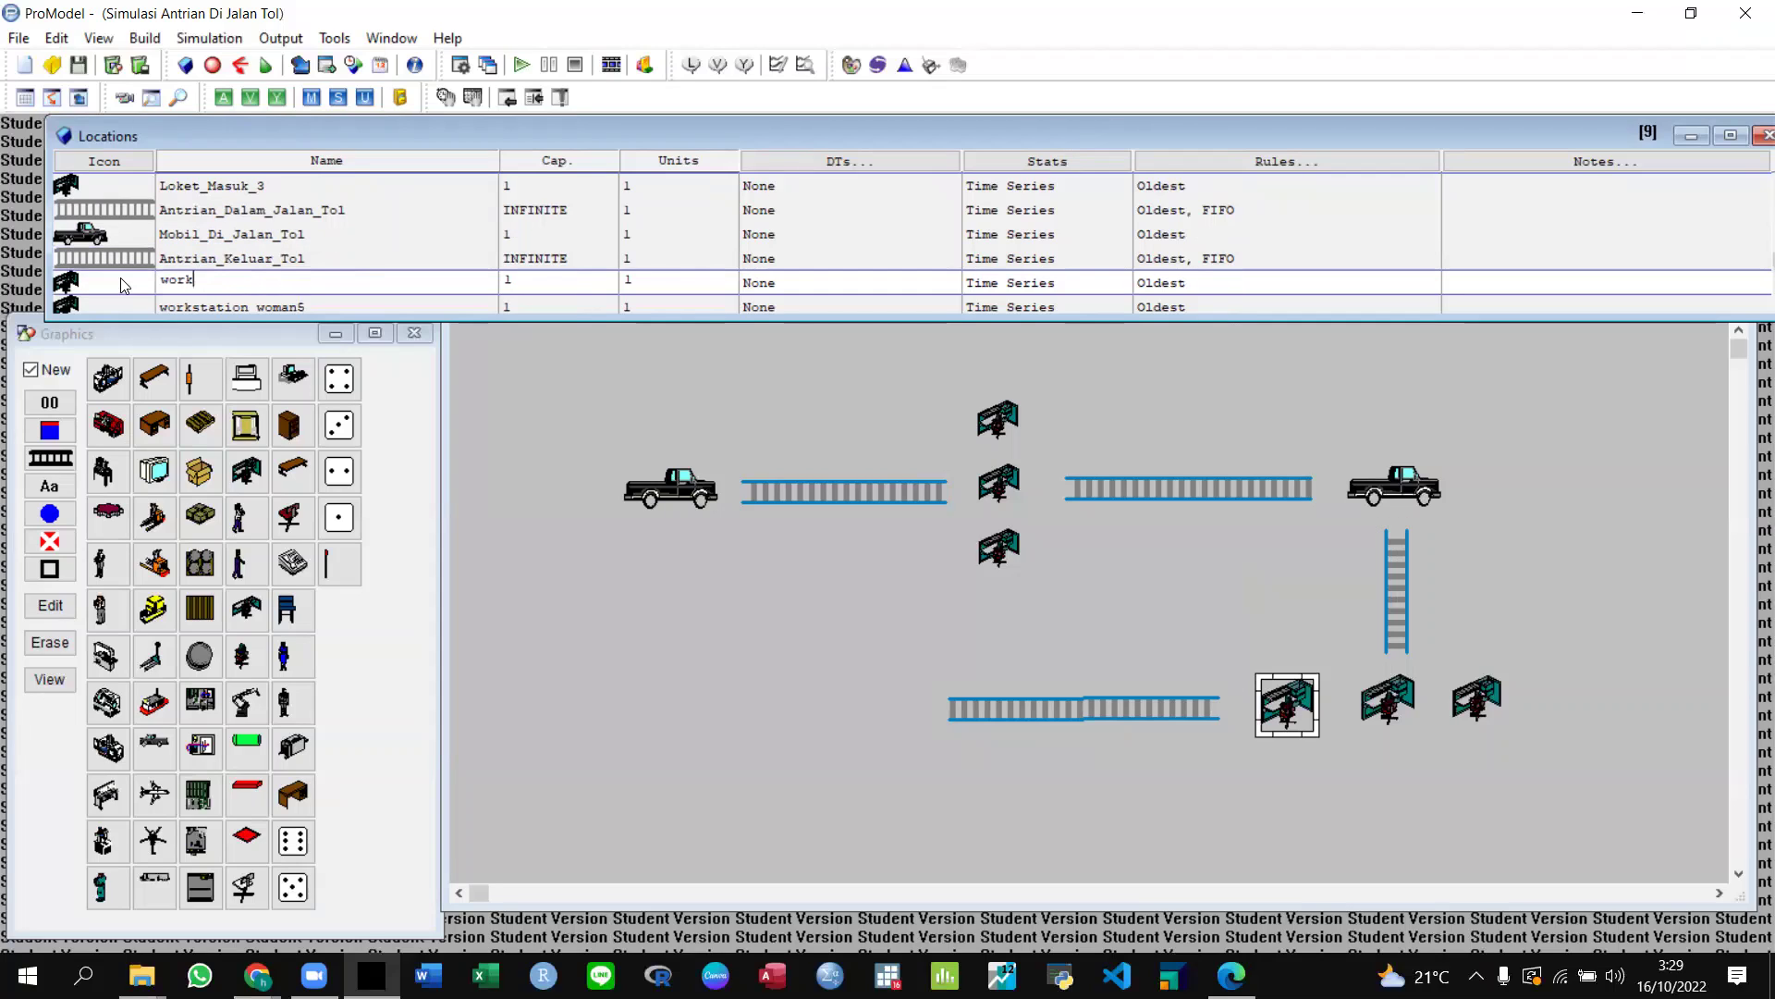
pyautogui.write('Loket_Keluar_1')
pyautogui.press('Down')
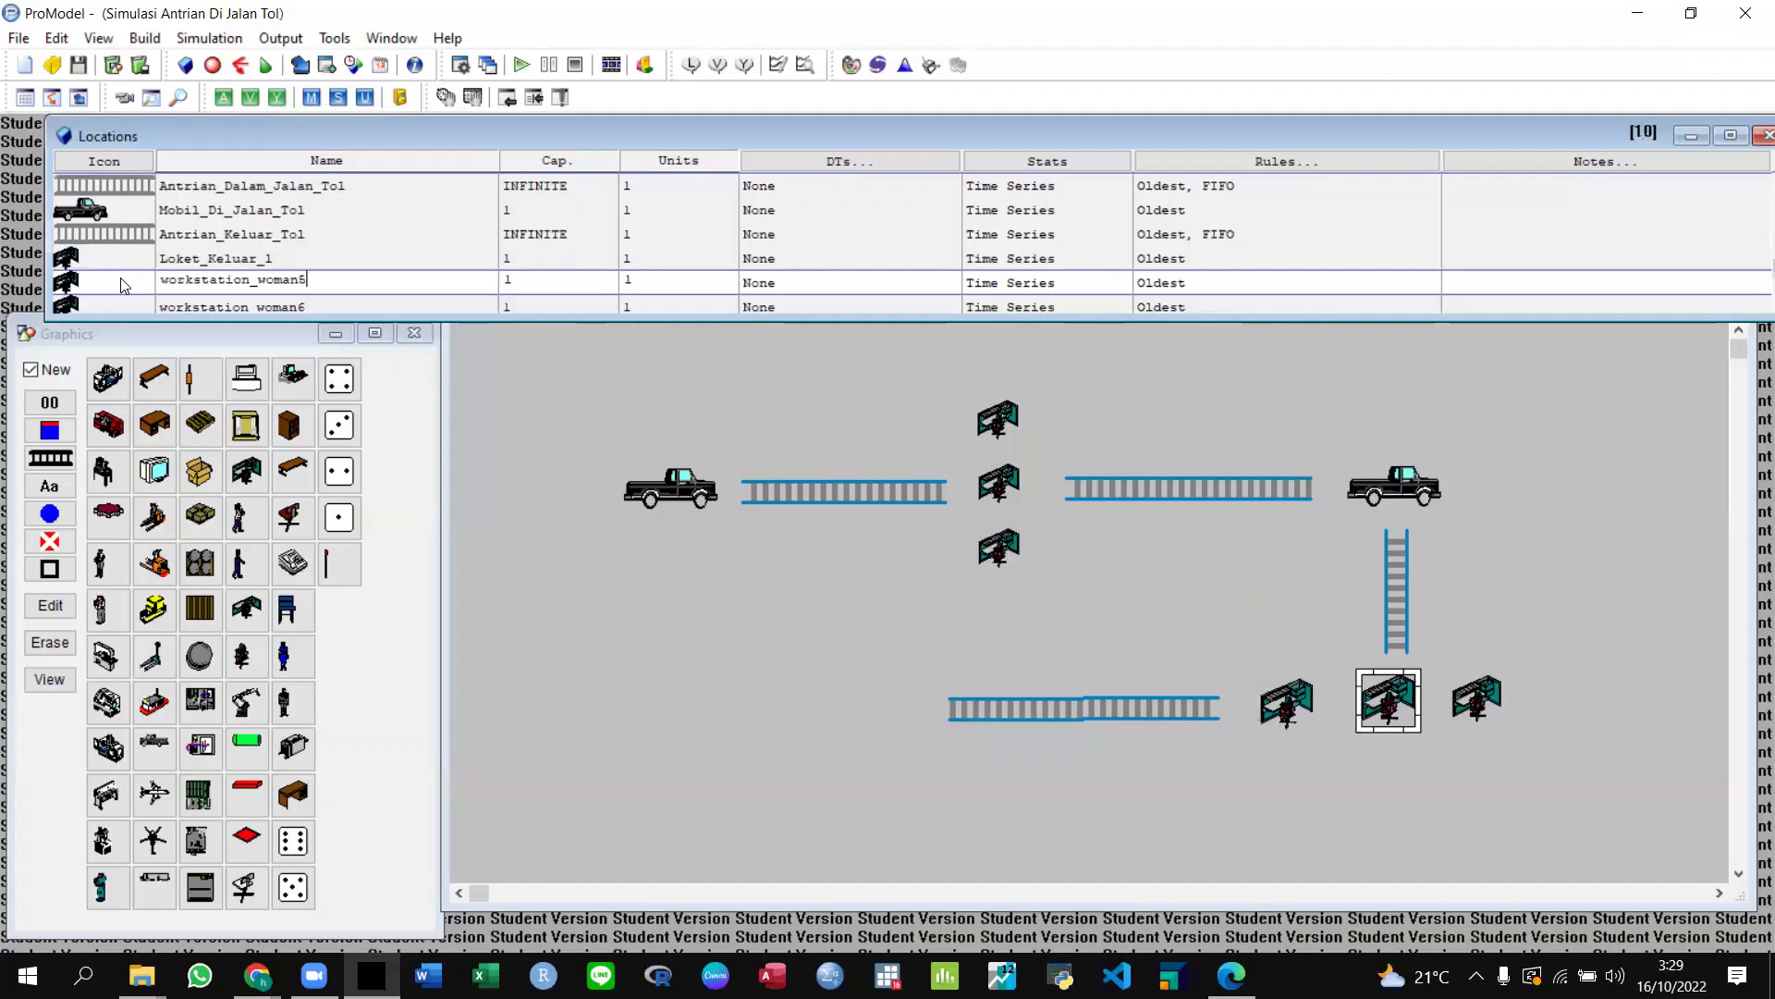
# Rename the middle workstation of the lower row as Loket_Keluar_2.
pyautogui.press('BackSpace')
pyautogui.press('BackSpace')
pyautogui.press('BackSpace')
pyautogui.press('BackSpace')
pyautogui.press('BackSpace')
pyautogui.press('BackSpace')
pyautogui.press('BackSpace')
pyautogui.press('BackSpace')
pyautogui.press('BackSpace')
pyautogui.press('BackSpace')
pyautogui.press('BackSpace')
pyautogui.press('BackSpace')
pyautogui.press('BackSpace')
pyautogui.press('BackSpace')
pyautogui.press('BackSpace')
pyautogui.press('BackSpace')
pyautogui.press('BackSpace')
pyautogui.press('BackSpace')
pyautogui.write('Loket_Keluar_2')
pyautogui.press('Down')
# Rename the last workstation of the lower row as Loket_Keluar_3.
pyautogui.press('BackSpace')
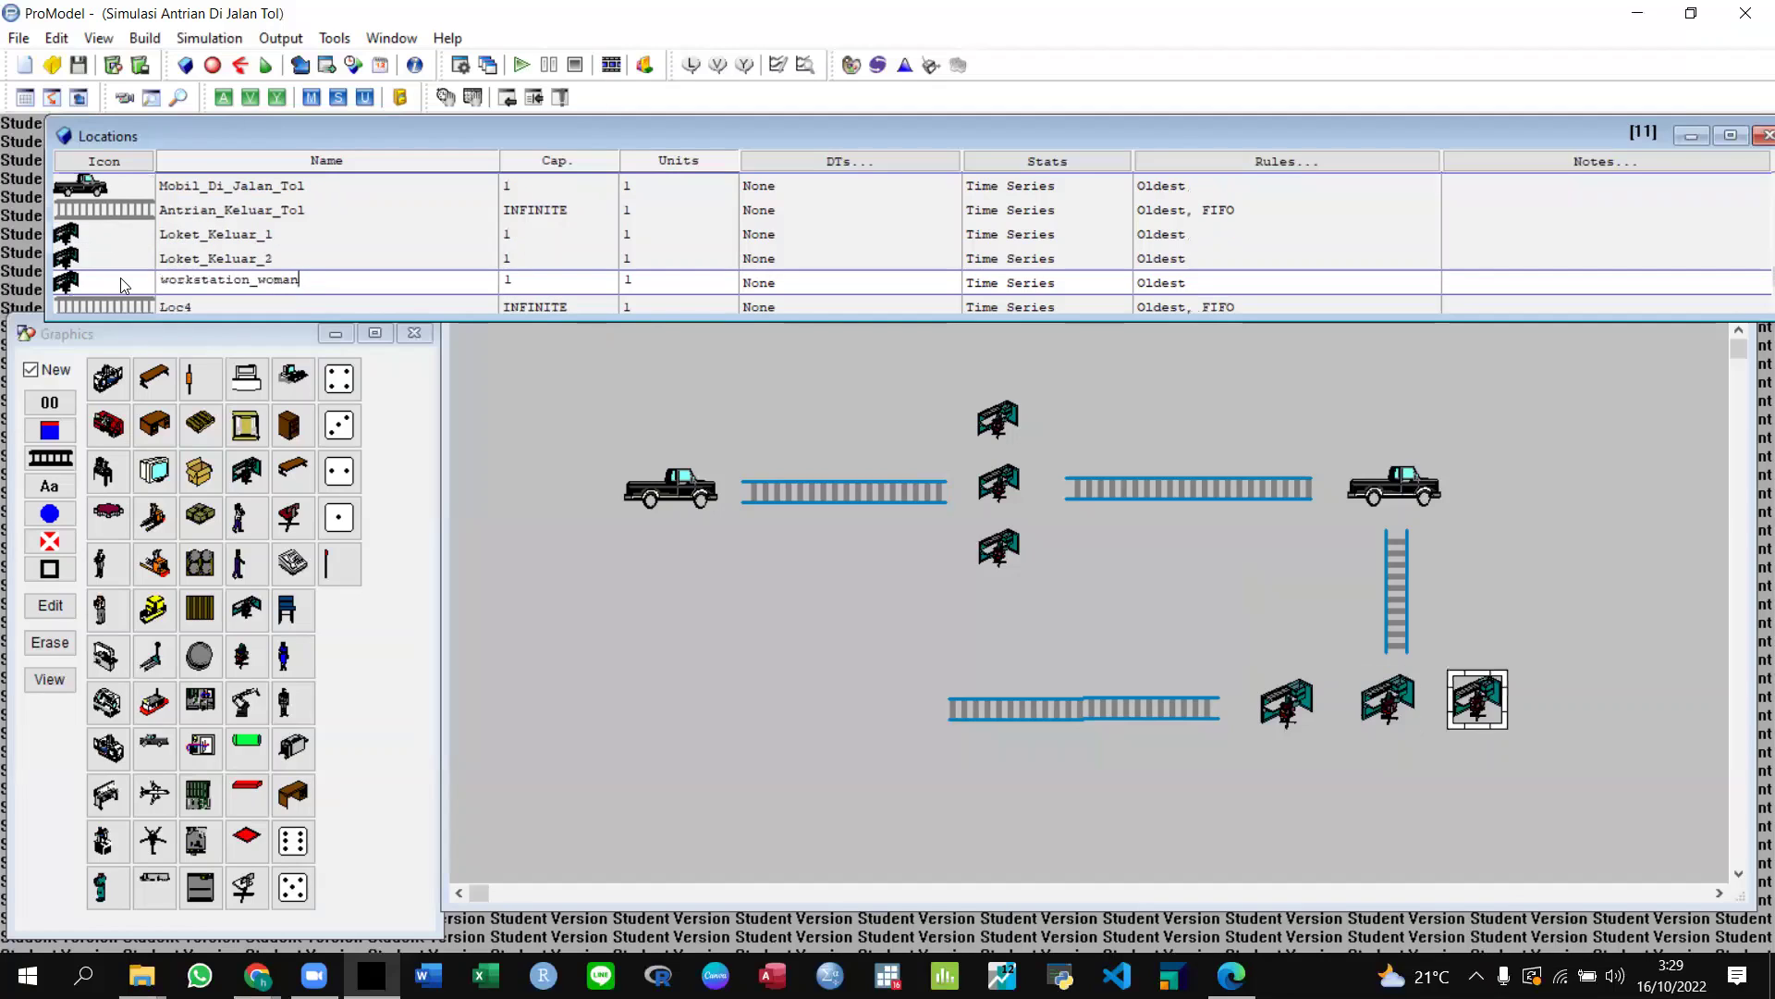
pyautogui.press('BackSpace')
pyautogui.press('BackSpace')
pyautogui.press('BackSpace')
pyautogui.press('BackSpace')
pyautogui.press('BackSpace')
pyautogui.press('BackSpace')
pyautogui.press('BackSpace')
pyautogui.press('BackSpace')
pyautogui.press('BackSpace')
pyautogui.press('BackSpace')
pyautogui.press('BackSpace')
pyautogui.press('BackSpace')
pyautogui.press('BackSpace')
pyautogui.press('BackSpace')
pyautogui.press('BackSpace')
pyautogui.press('BackSpace')
pyautogui.press('BackSpace')
pyautogui.write('Loke')
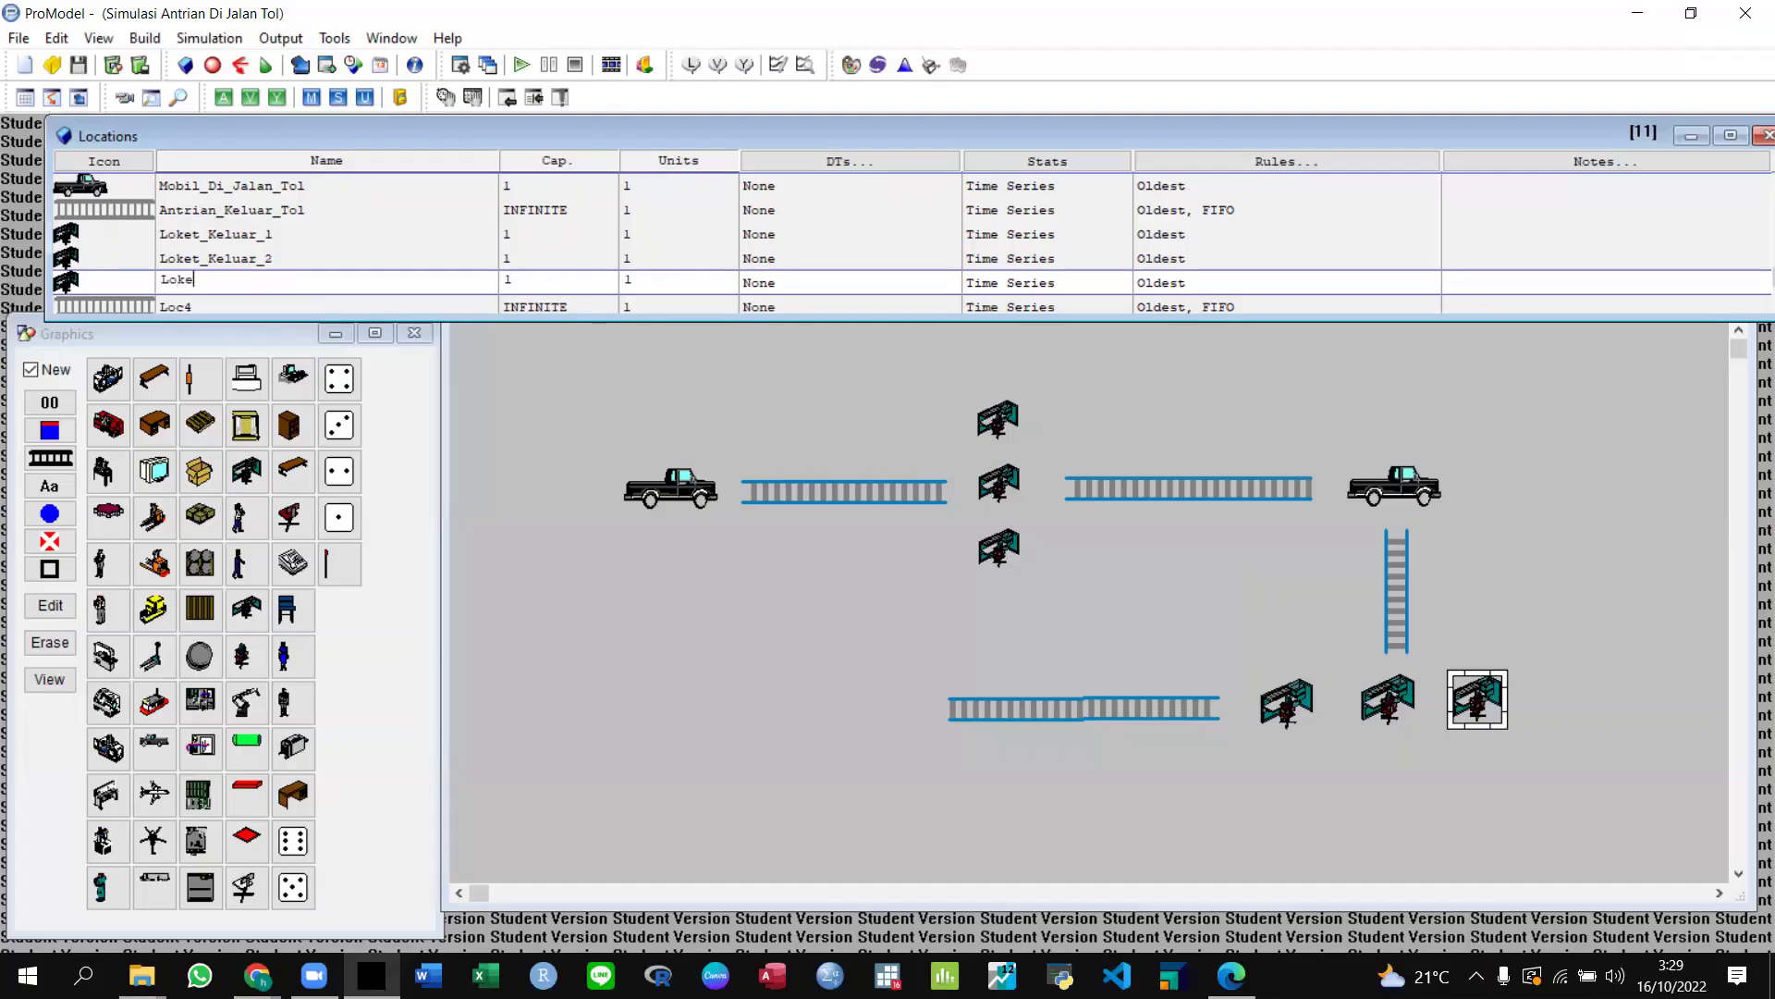
pyautogui.write('t_Keluar_3')
pyautogui.press('Down')
# Rename the queue beside the lower row of booths as Jalan_Di_Luar_Tol.
pyautogui.press('BackSpace')
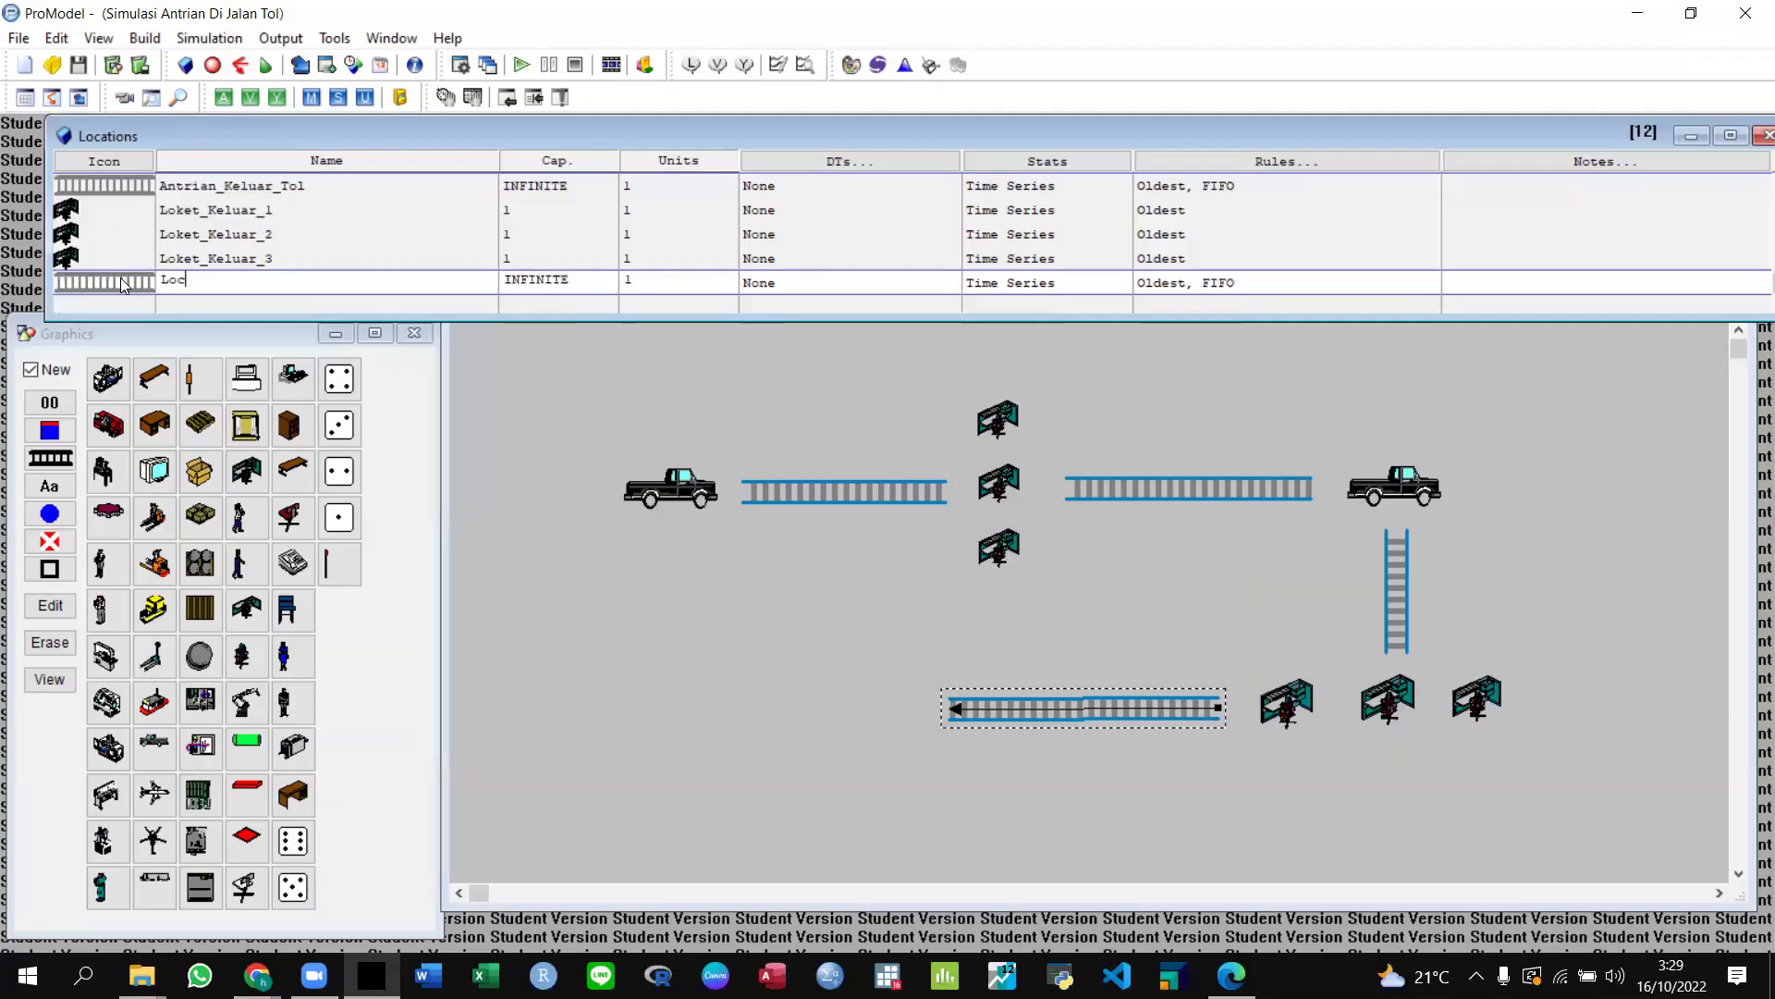
pyautogui.press('BackSpace')
pyautogui.press('BackSpace')
pyautogui.press('BackSpace')
pyautogui.write('Ja')
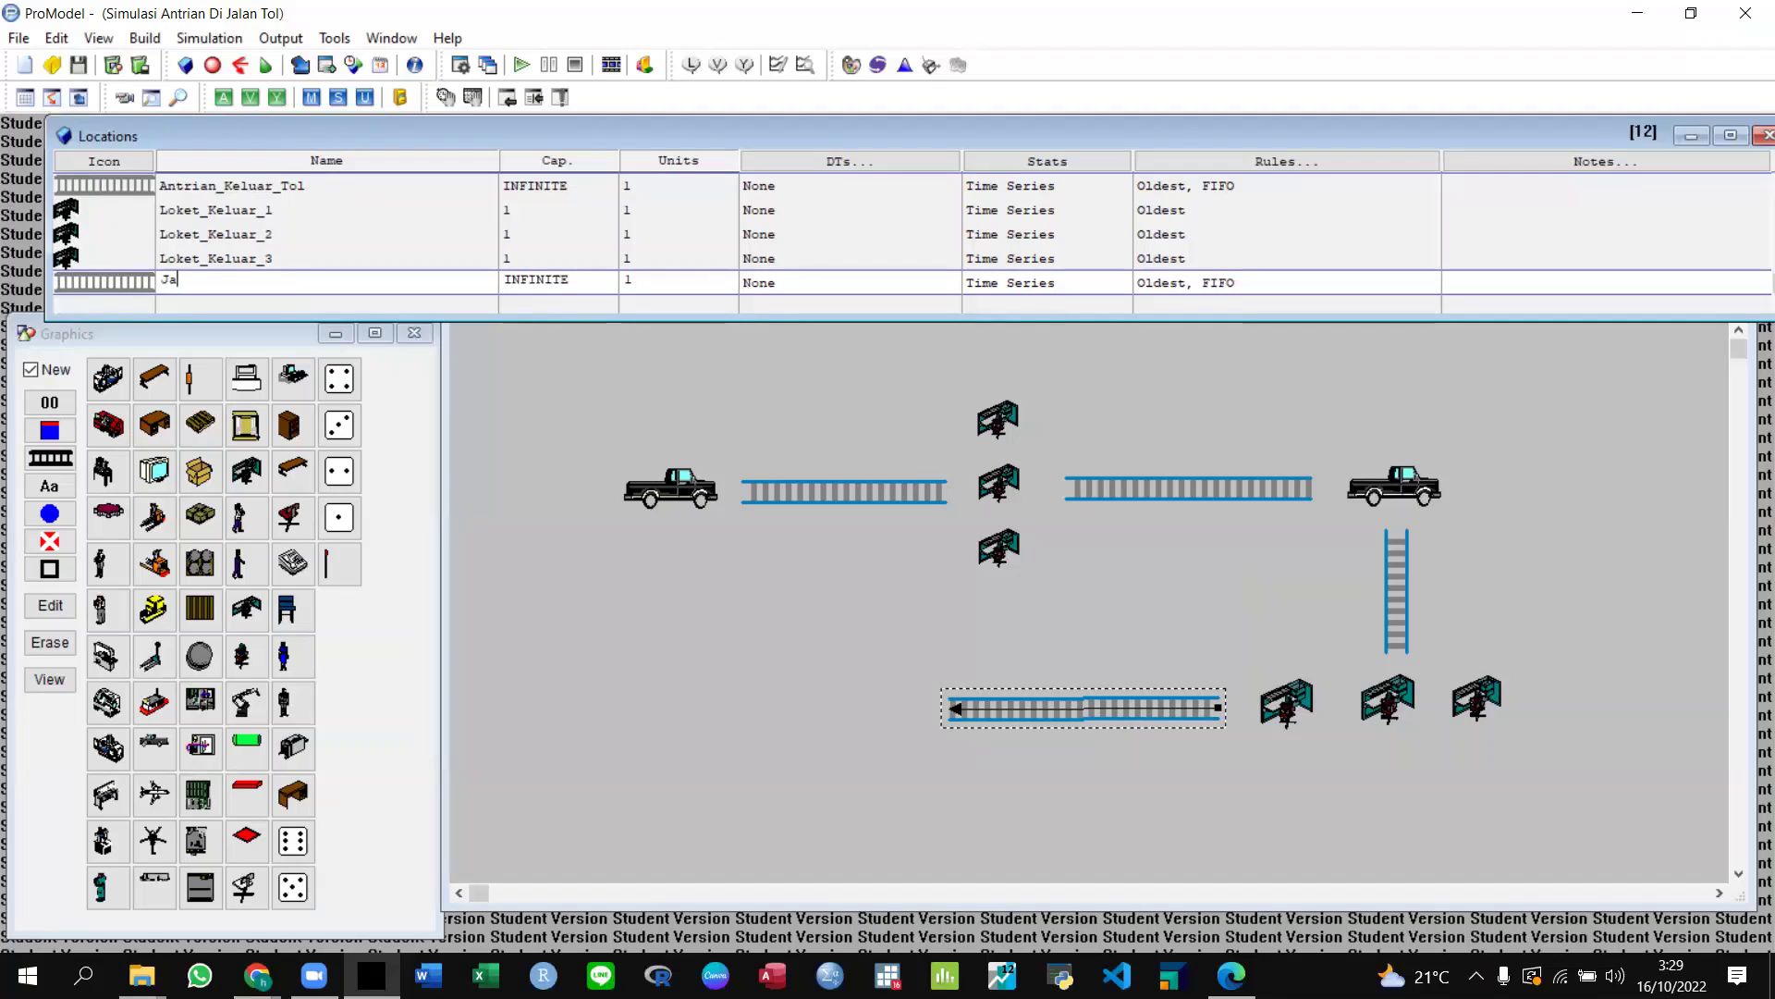
pyautogui.write('lan_Di_Luar_Tol')
# Set the capacity of the Mobil location to 100.
pyautogui.press('Up')
pyautogui.scroll(3, 120, 278)
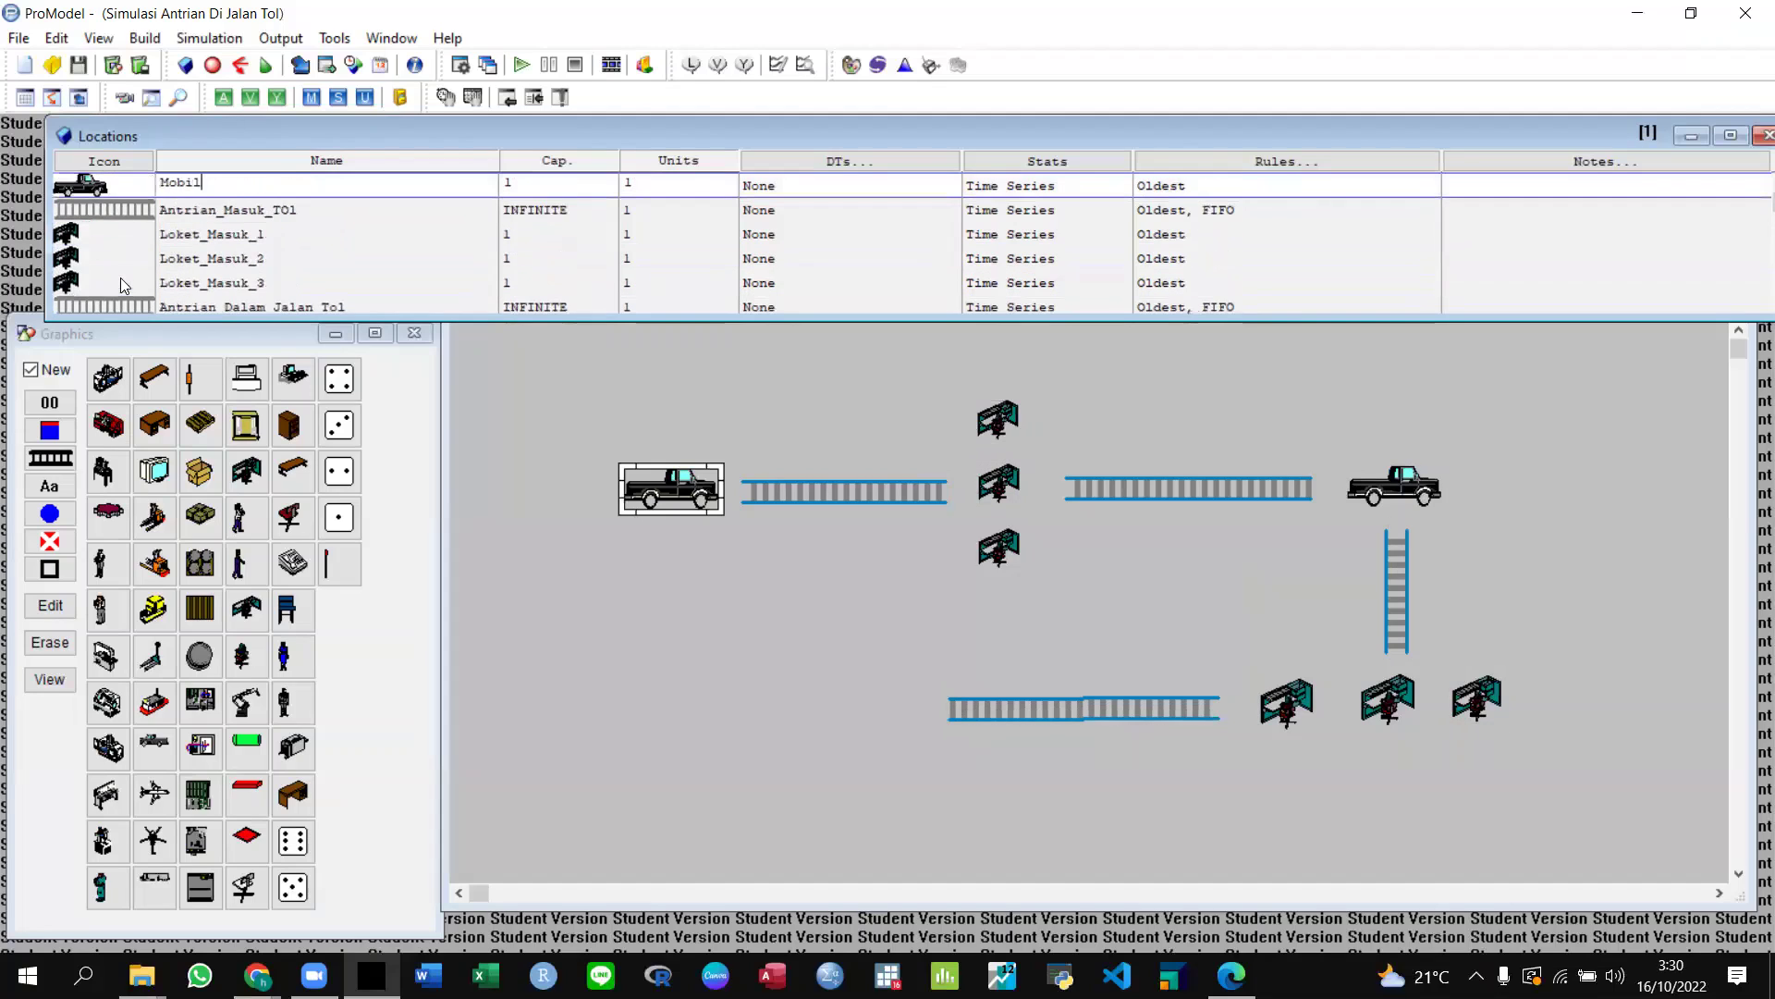
pyautogui.click(540, 189)
pyautogui.write('00')
pyautogui.press('Down')
# Replace the infinite capacity of the Antrian_Masuk_TOl queue with 50.
pyautogui.hotkey('shift', 'Home')
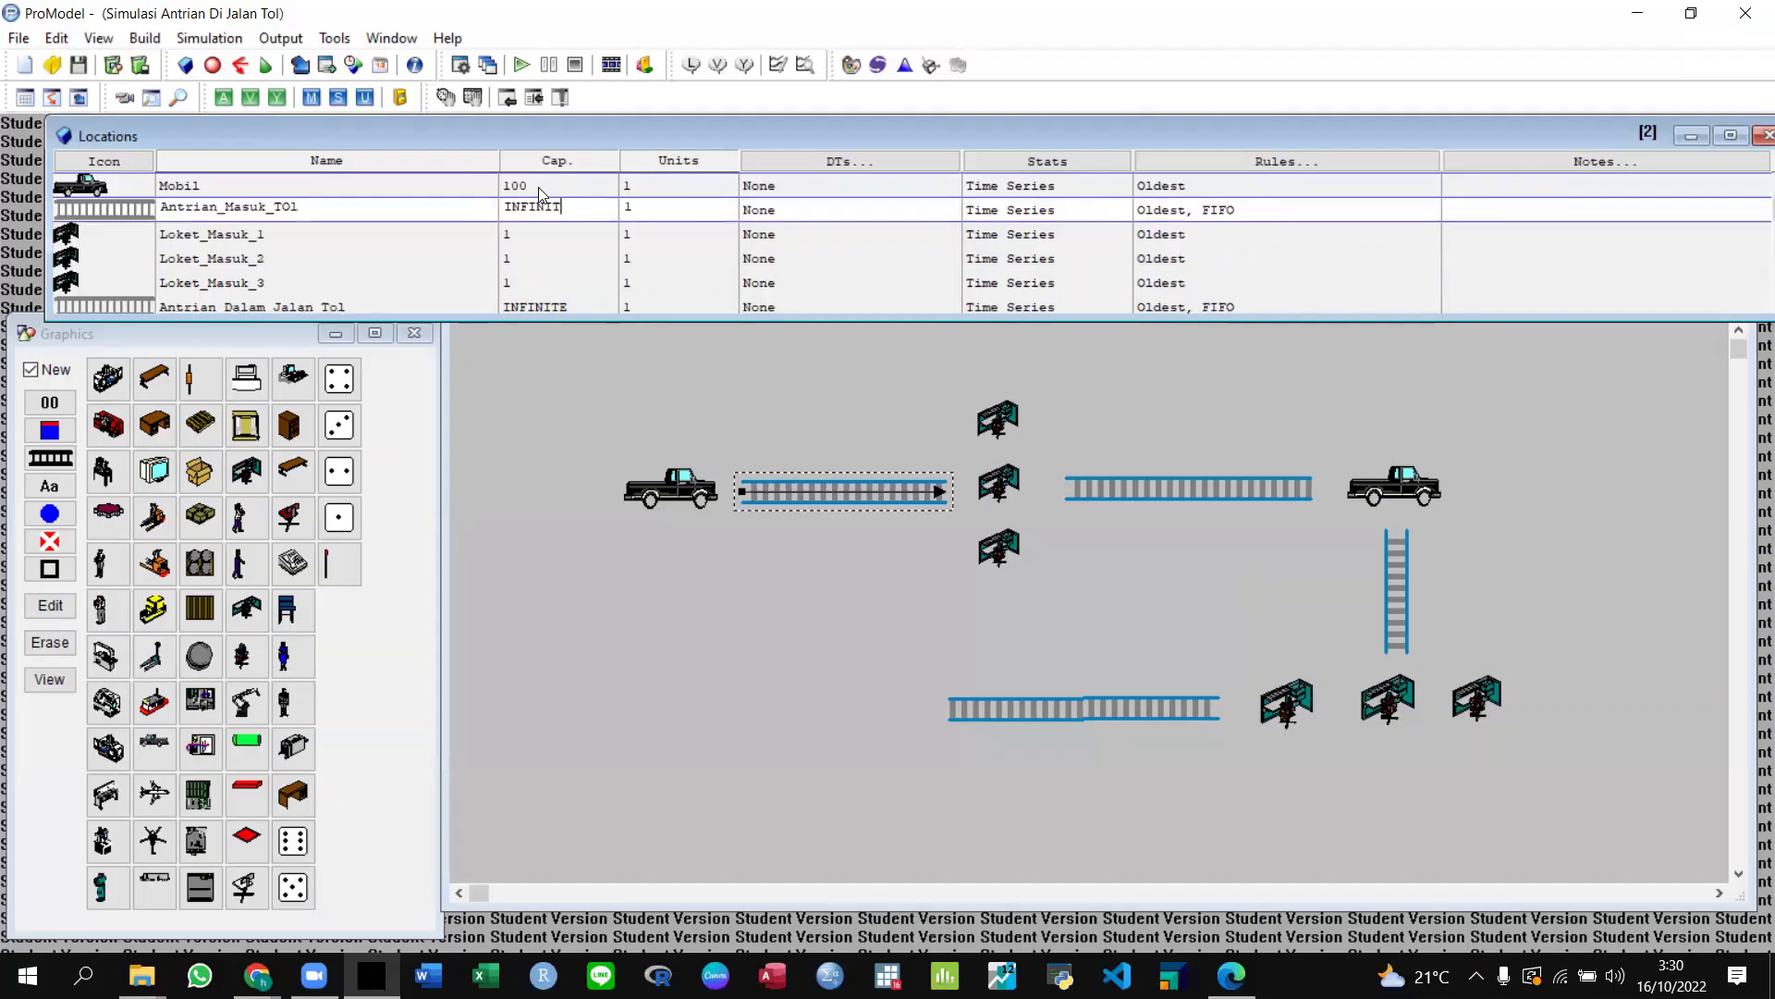
pyautogui.press('BackSpace')
pyautogui.write('50')
# Set the capacity of the Antrian_Dalam_Jalan_Tol queue to 50.
pyautogui.press('Down')
pyautogui.press('Down')
pyautogui.press('Down')
pyautogui.press('Down')
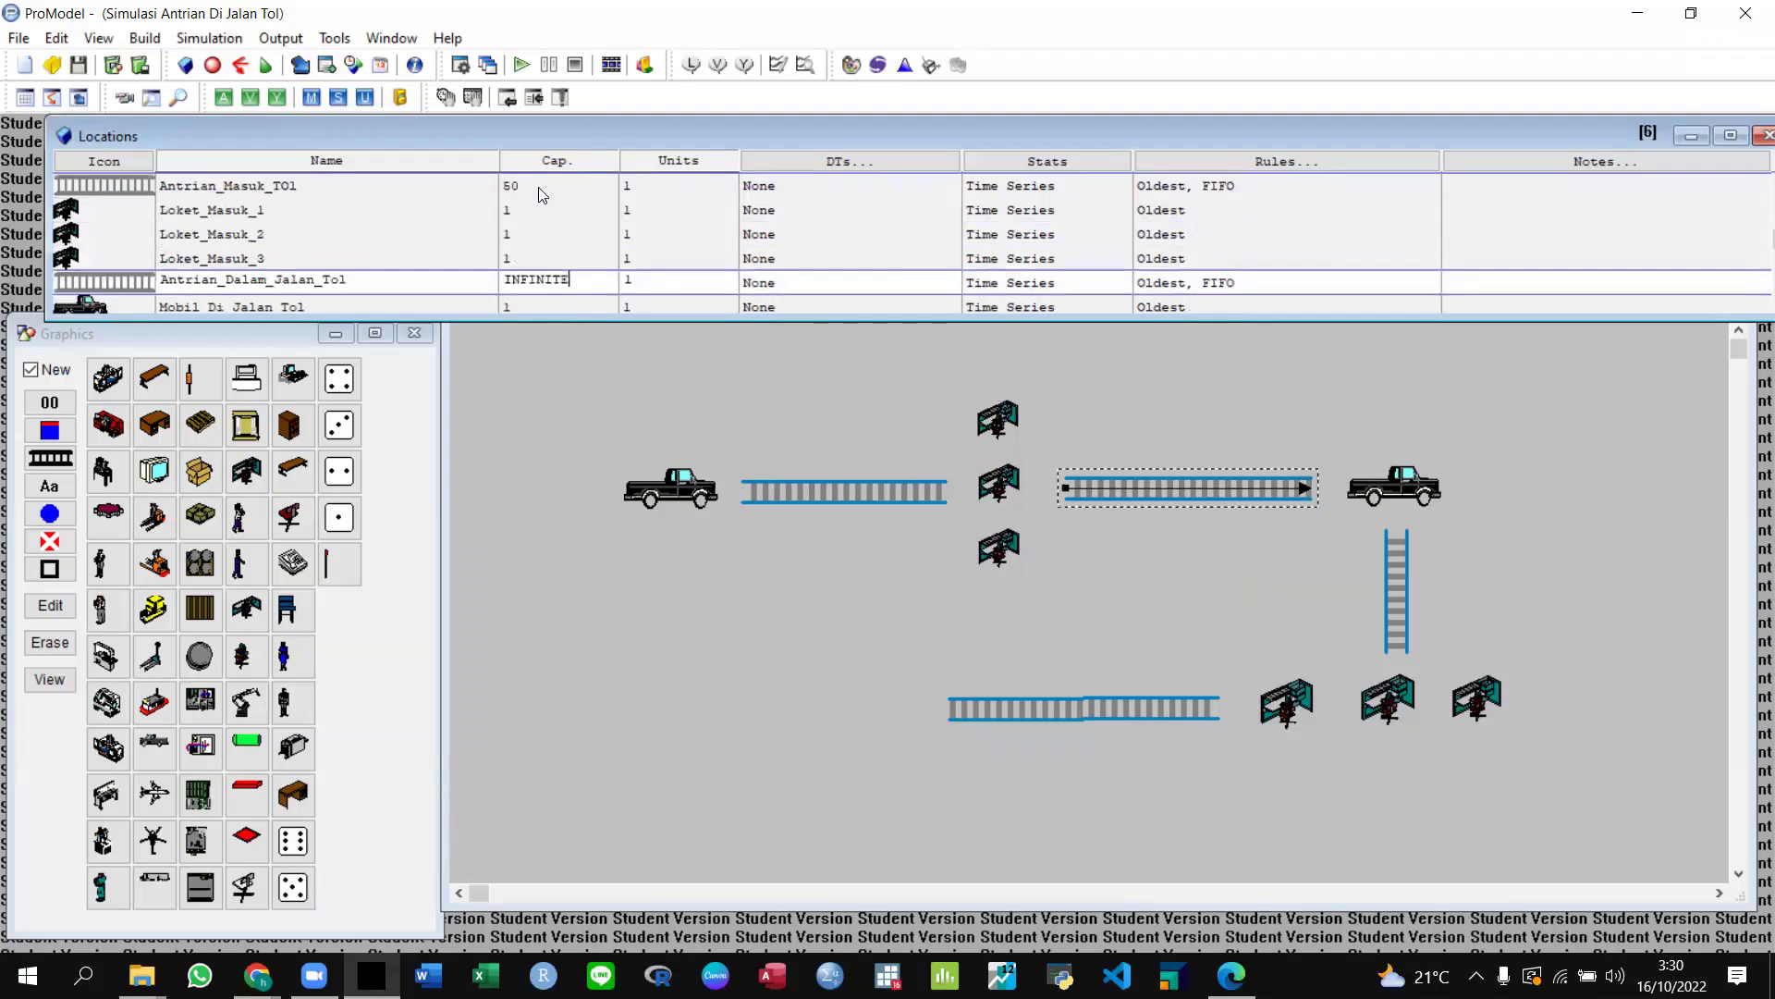
pyautogui.hotkey('shift', 'Home')
pyautogui.press('BackSpace')
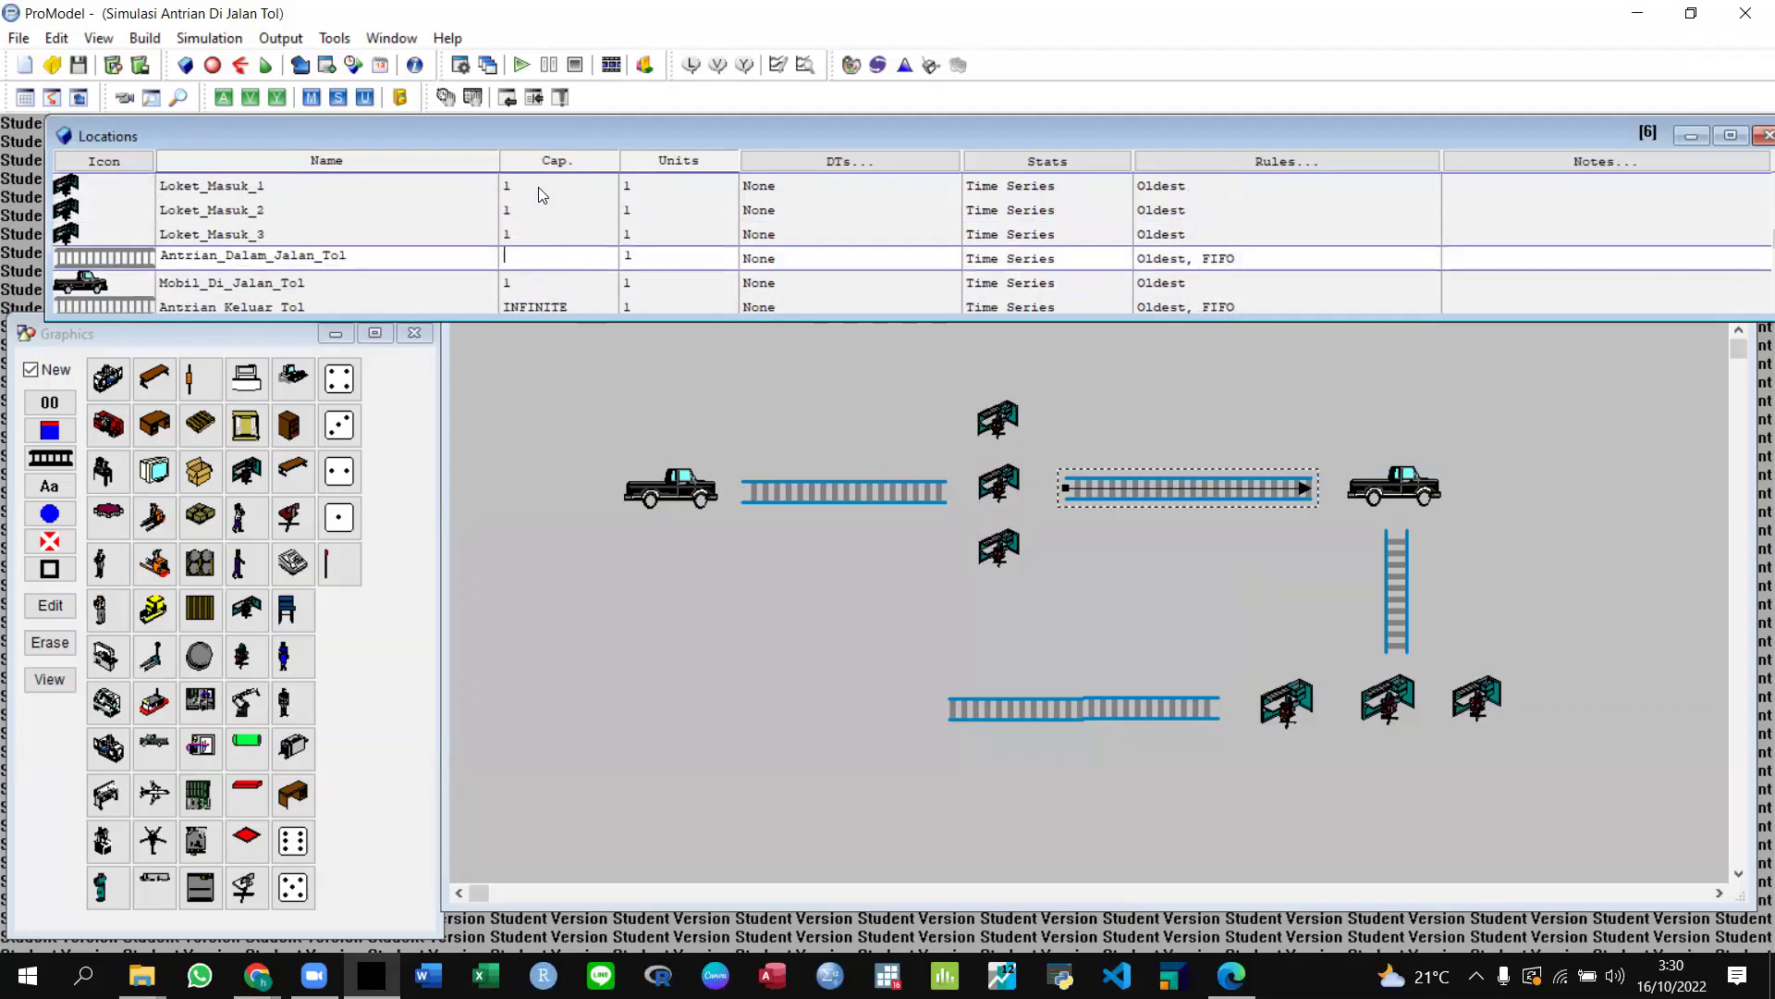
pyautogui.write('50')
# Set the capacity of the Mobil_Di_Jalan_Tol location to 100.
pyautogui.press('Down')
pyautogui.press('Up')
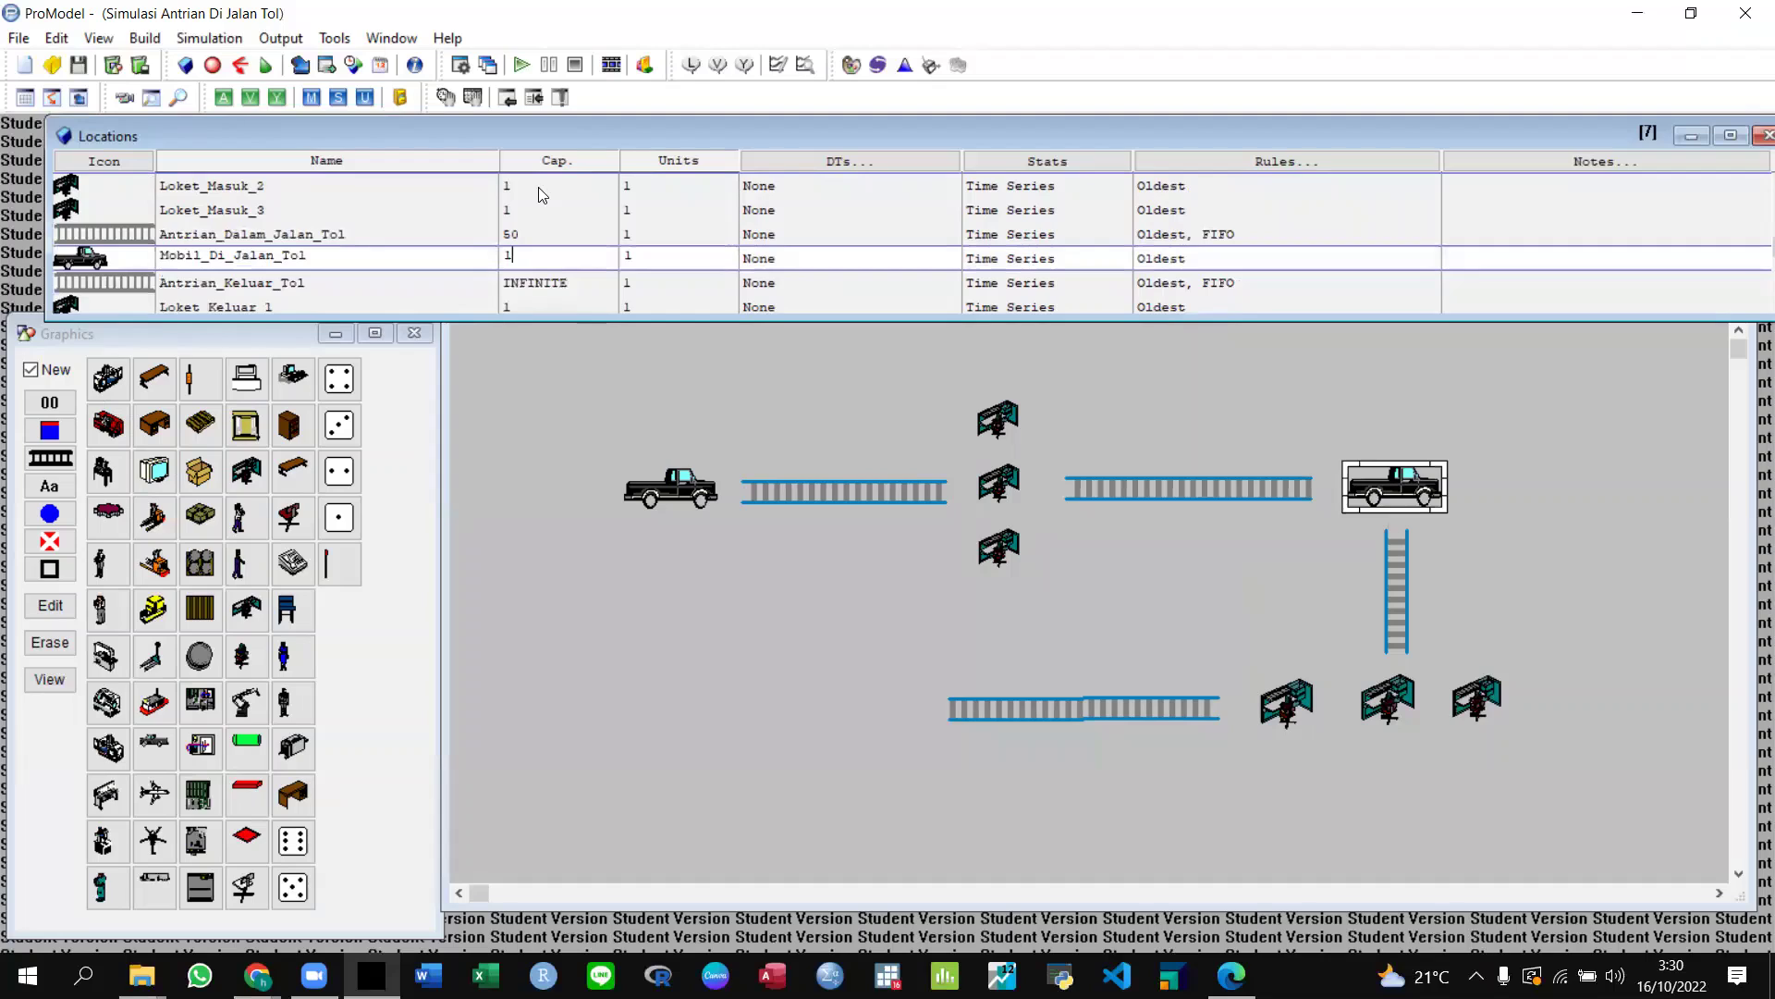
pyautogui.press('BackSpace')
pyautogui.write('100')
# Set the capacity of the Antrian_Keluar_Tol queue to 50.
pyautogui.press('Down')
pyautogui.press('BackSpace')
pyautogui.press('BackSpace')
pyautogui.press('BackSpace')
pyautogui.press('BackSpace')
pyautogui.press('BackSpace')
pyautogui.press('BackSpace')
pyautogui.press('BackSpace')
pyautogui.press('BackSpace')
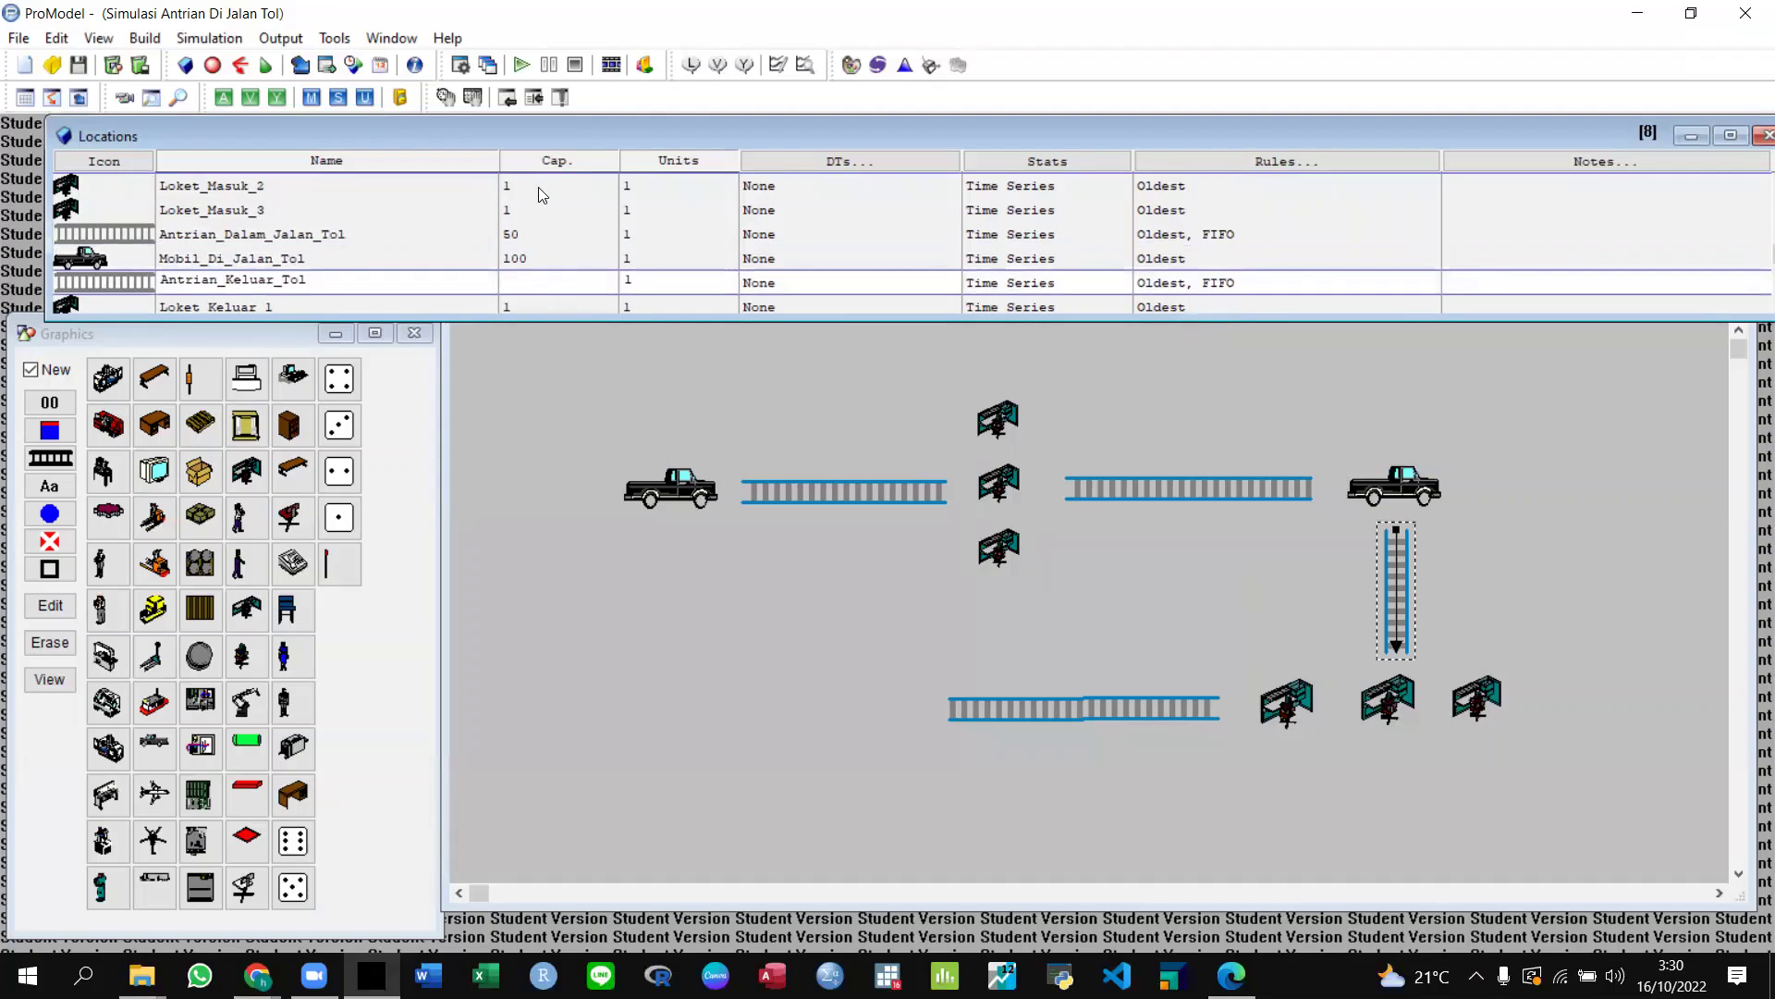
pyautogui.write('50')
# Set the capacity of the Jalan_Di_Luar_Tol queue to 50.
pyautogui.press('Down')
pyautogui.press('Down')
pyautogui.press('Down')
pyautogui.press('Down')
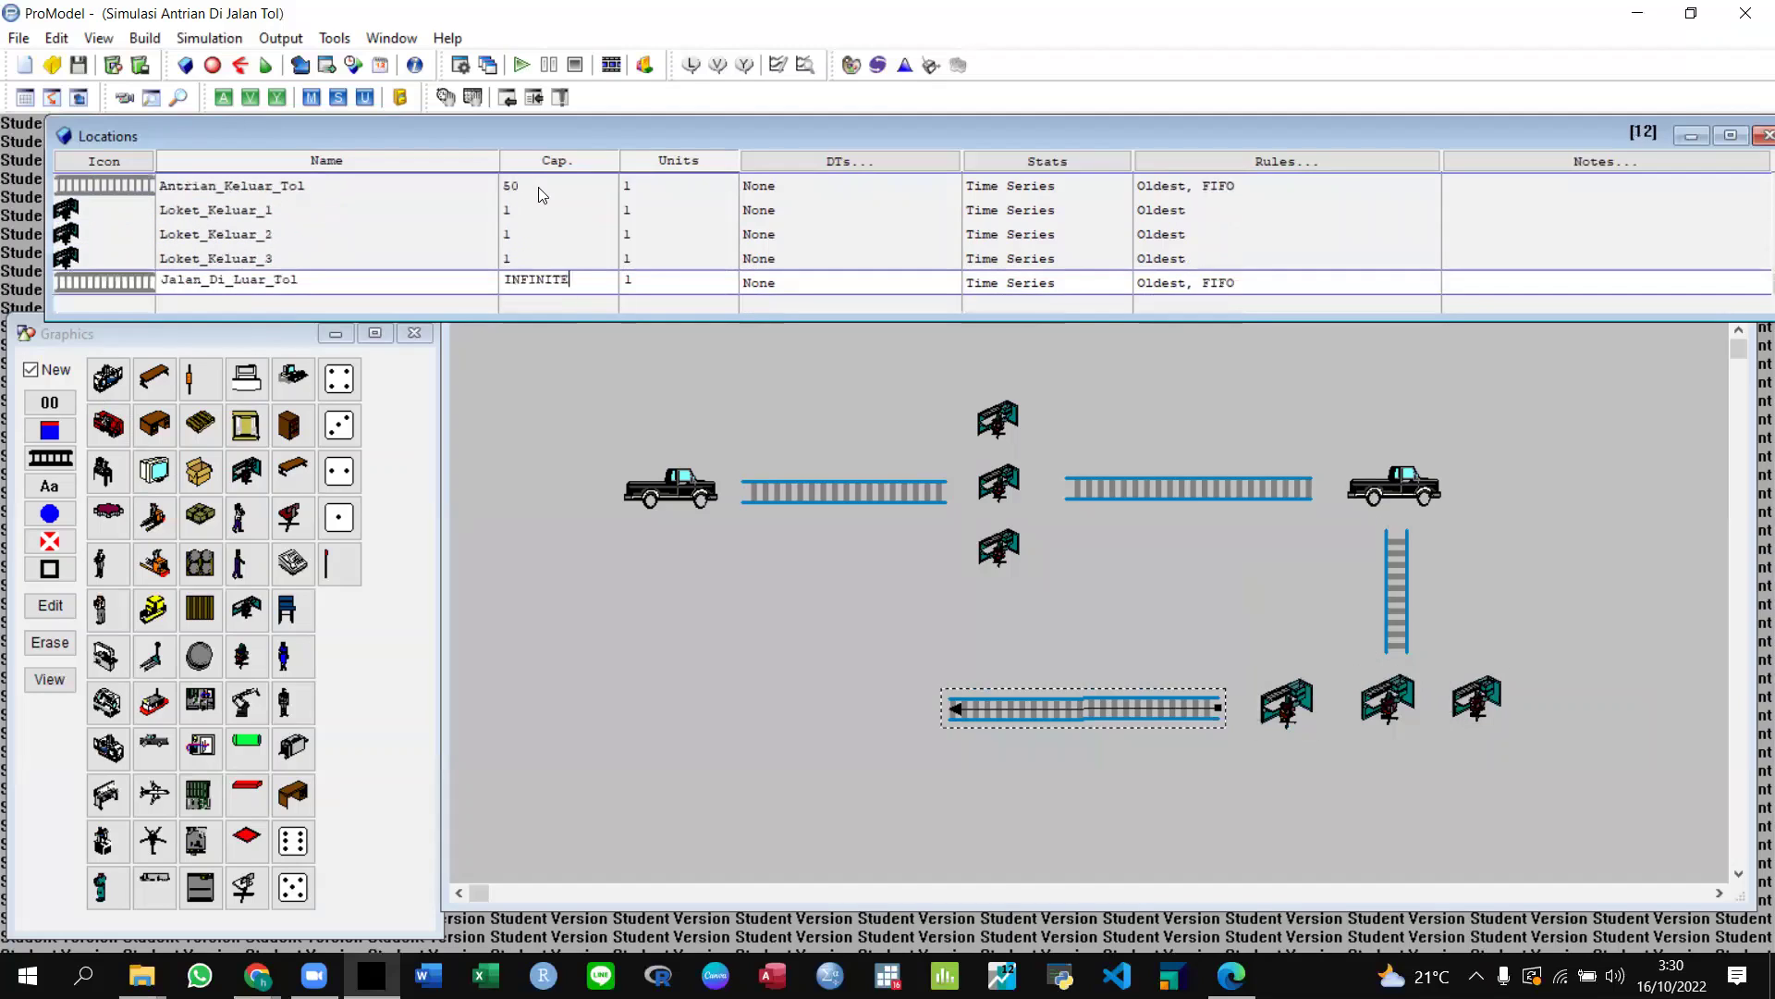
pyautogui.press('BackSpace')
pyautogui.press('BackSpace')
pyautogui.press('BackSpace')
pyautogui.press('BackSpace')
pyautogui.press('BackSpace')
pyautogui.press('BackSpace')
pyautogui.press('BackSpace')
pyautogui.press('BackSpace')
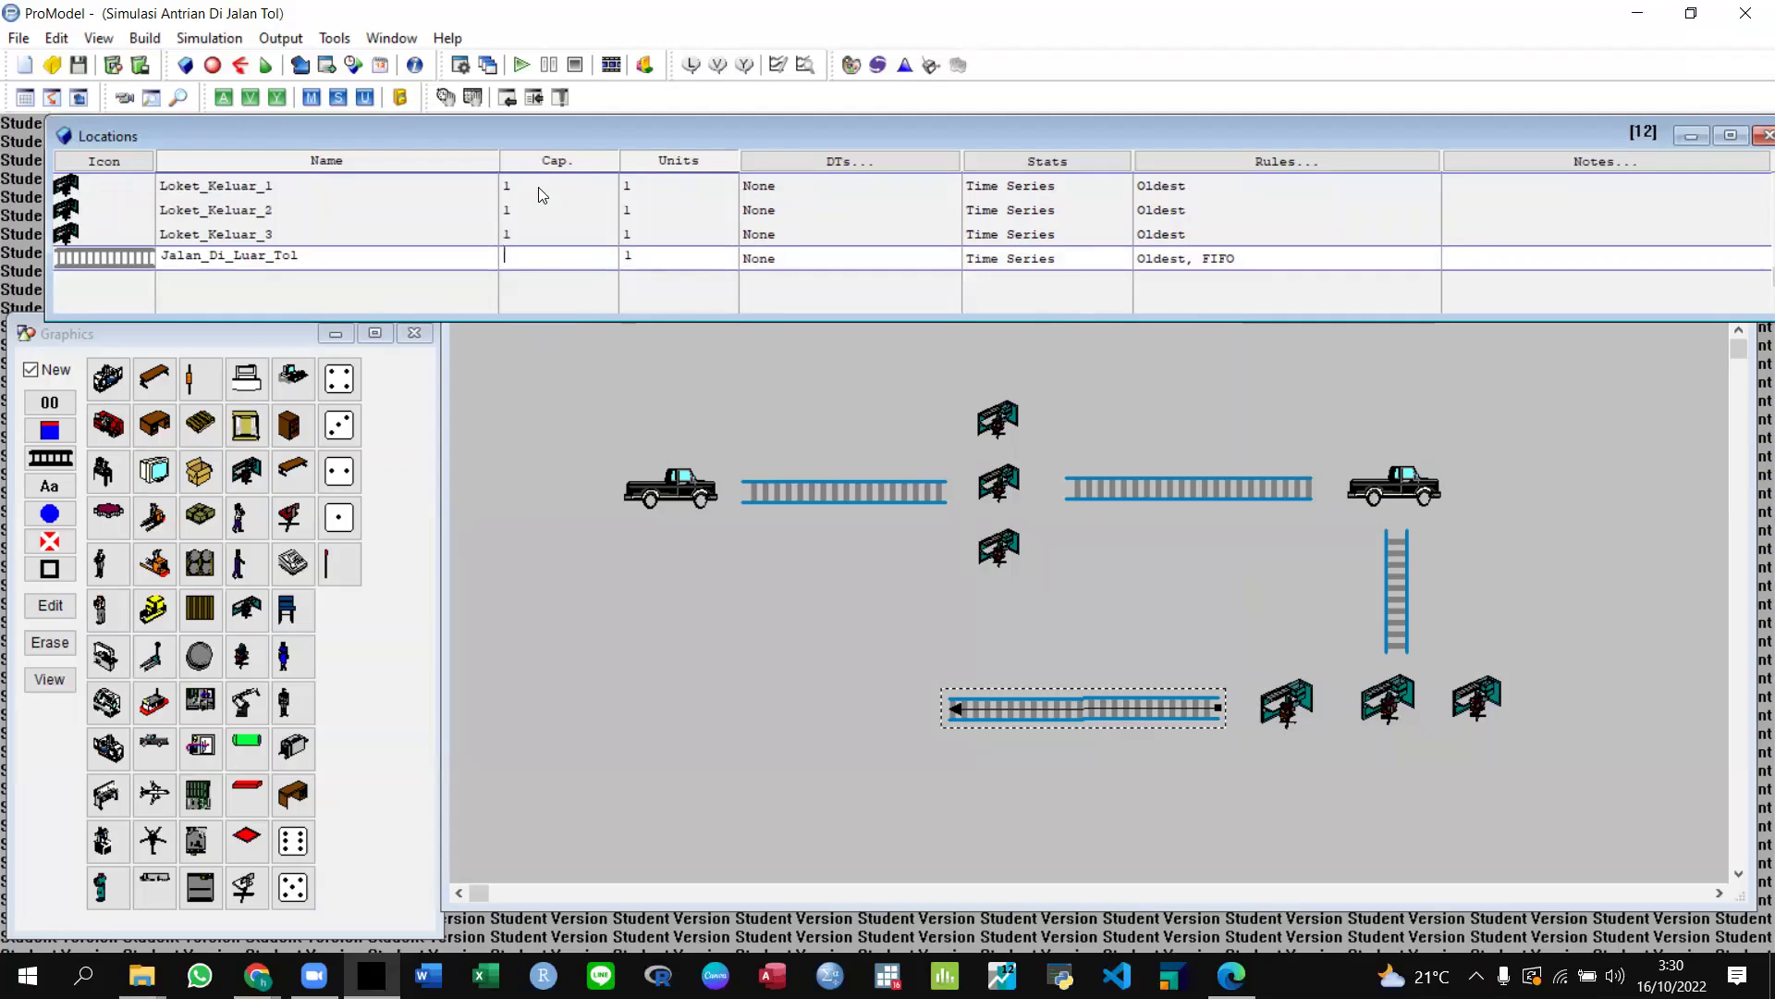
pyautogui.write('50')
# Review the capacities of all locations from the last record back up to Mobil.
pyautogui.press('Up')
pyautogui.press('Up')
pyautogui.press('Up')
pyautogui.press('Up')
pyautogui.press('Up')
pyautogui.press('Up')
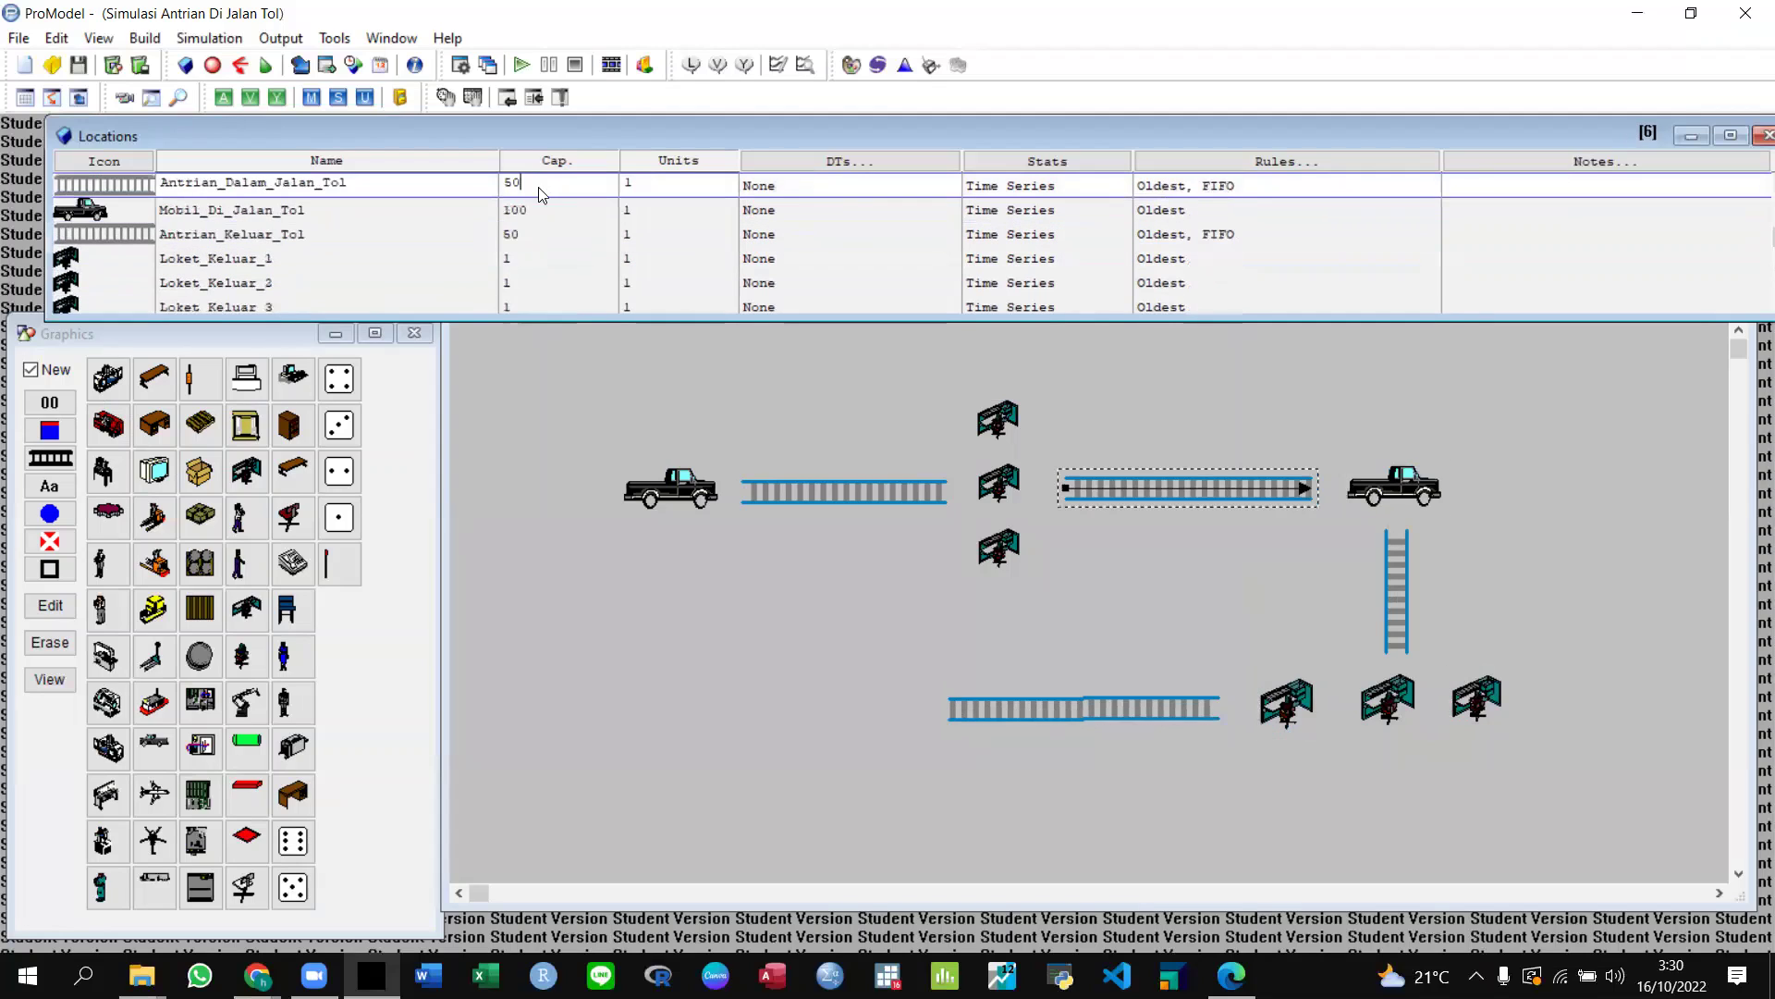
pyautogui.press('Up')
pyautogui.press('Up')
pyautogui.press('Up')
pyautogui.press('Up')
pyautogui.press('Up')
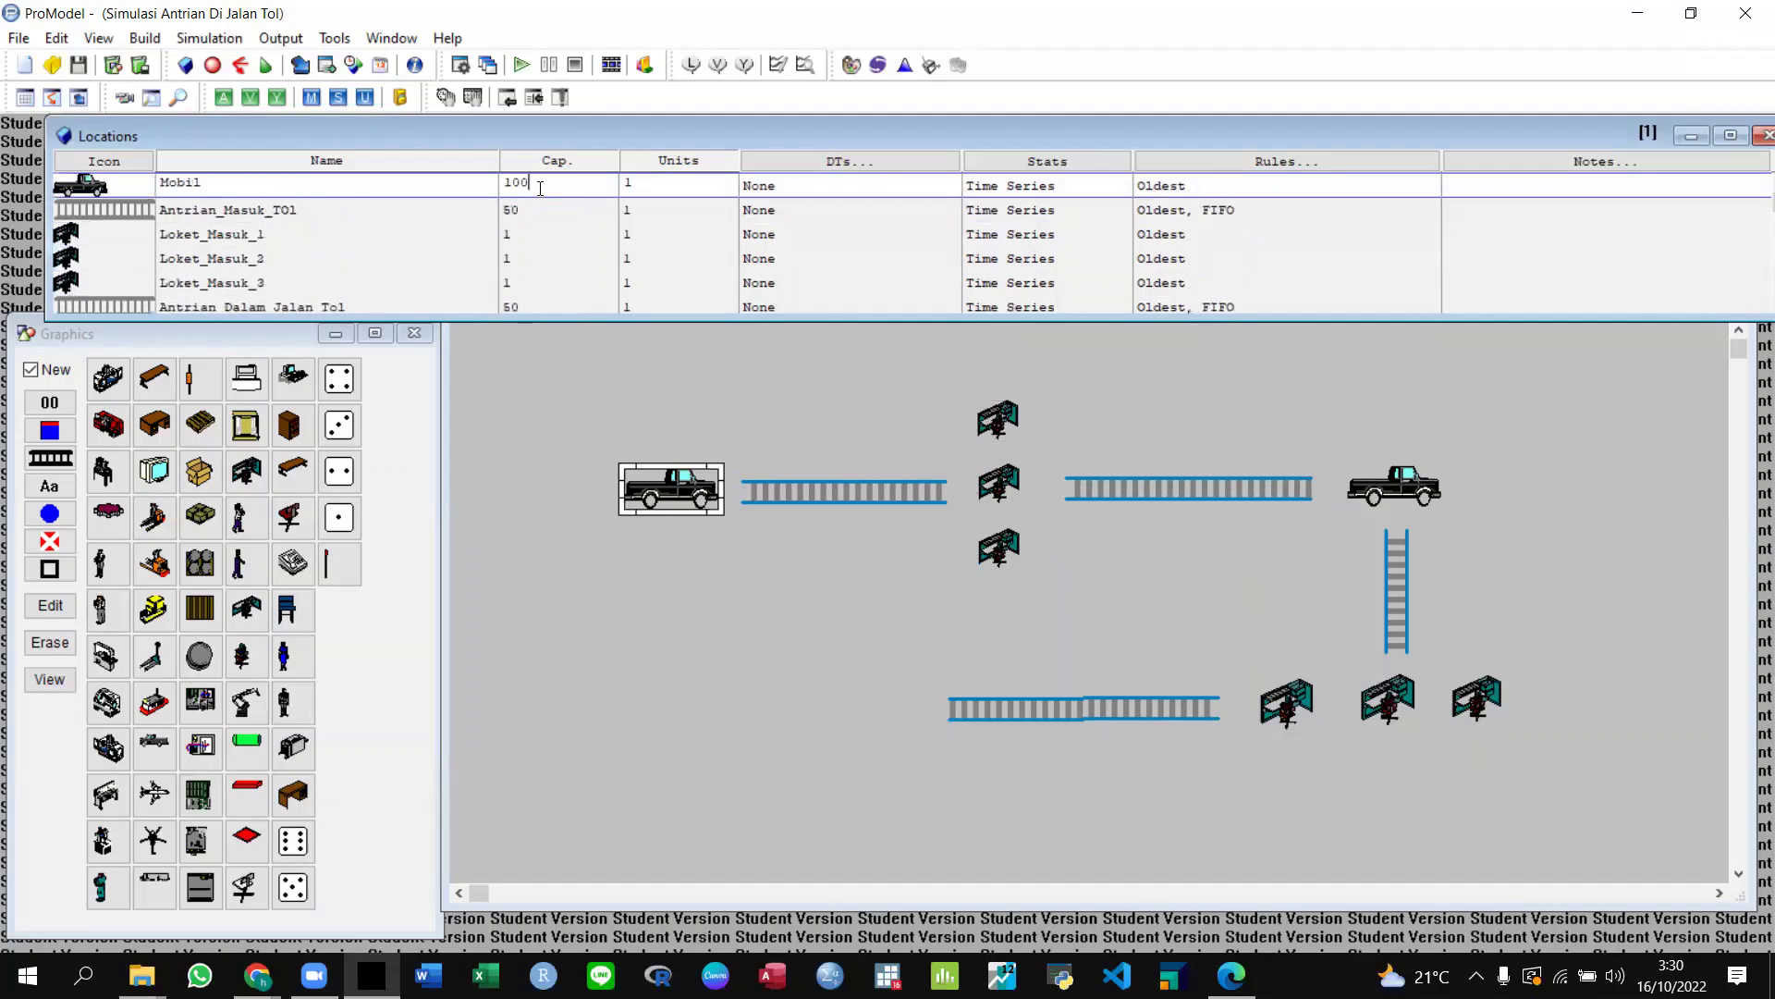
# Review the location records and their capacities from Mobil down the list and back up.
pyautogui.press('Down')
pyautogui.press('Down')
pyautogui.press('Down')
pyautogui.press('Down')
pyautogui.press('Down')
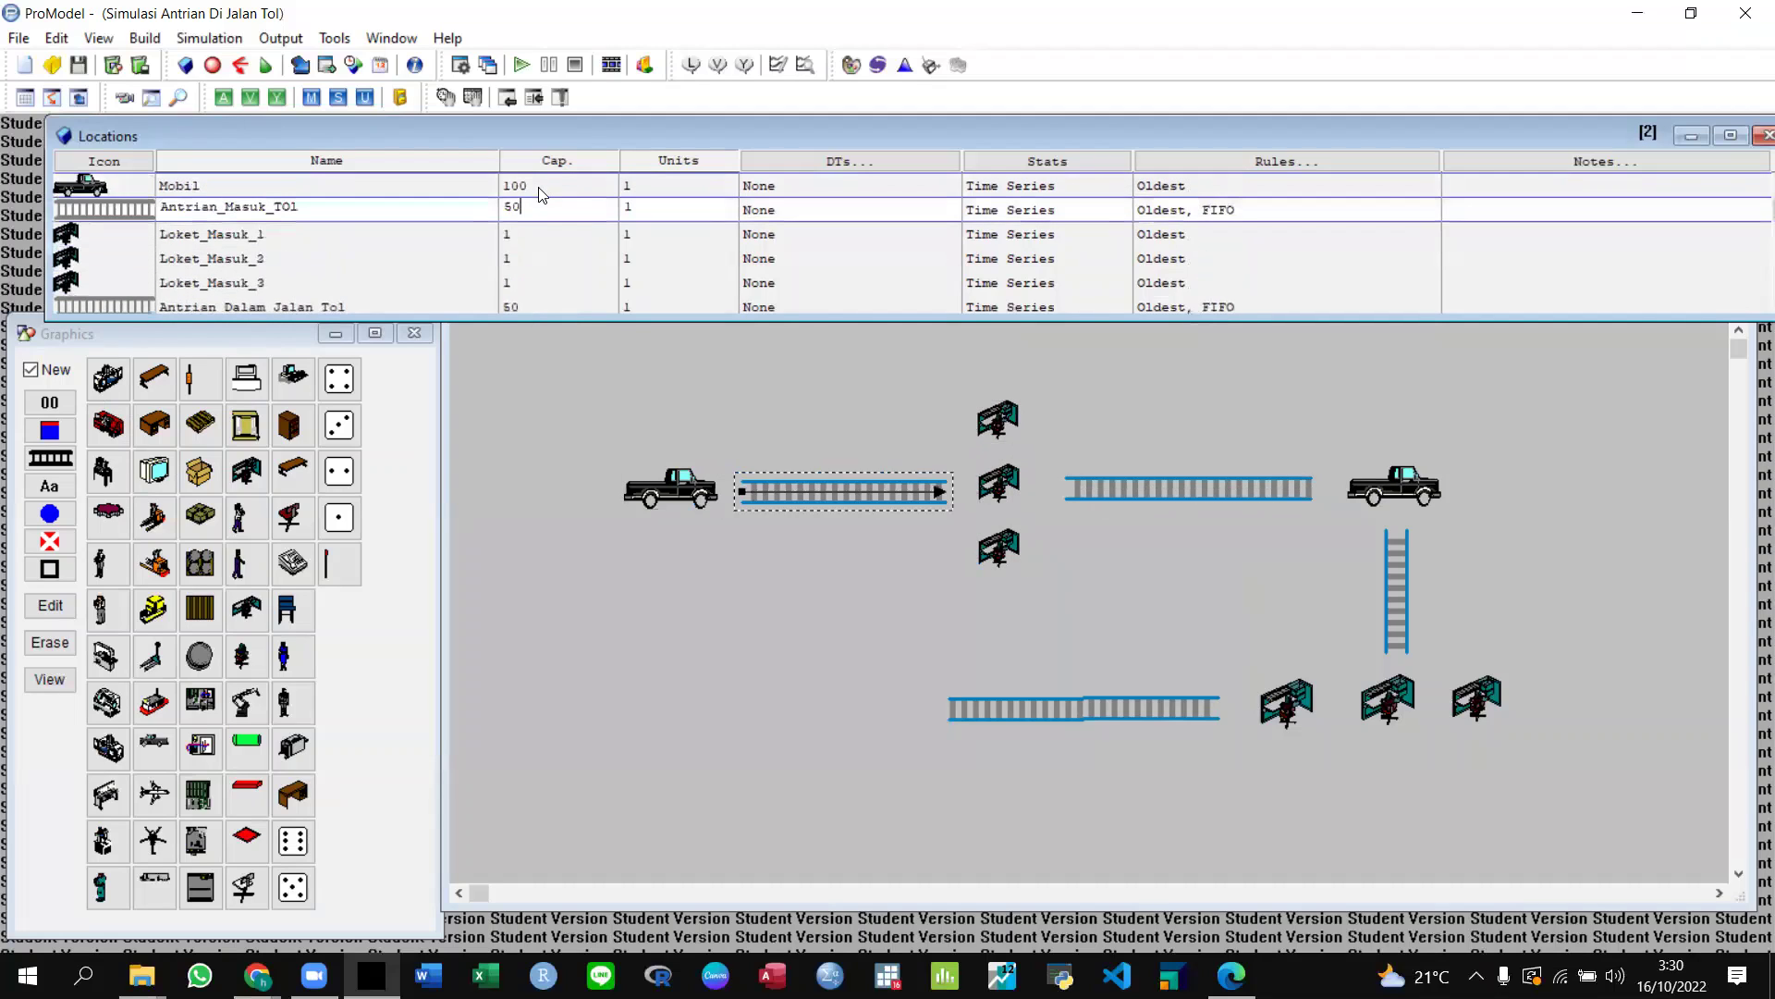
pyautogui.press('Up')
pyautogui.press('Up')
pyautogui.press('Up')
pyautogui.press('Up')
pyautogui.press('Up')
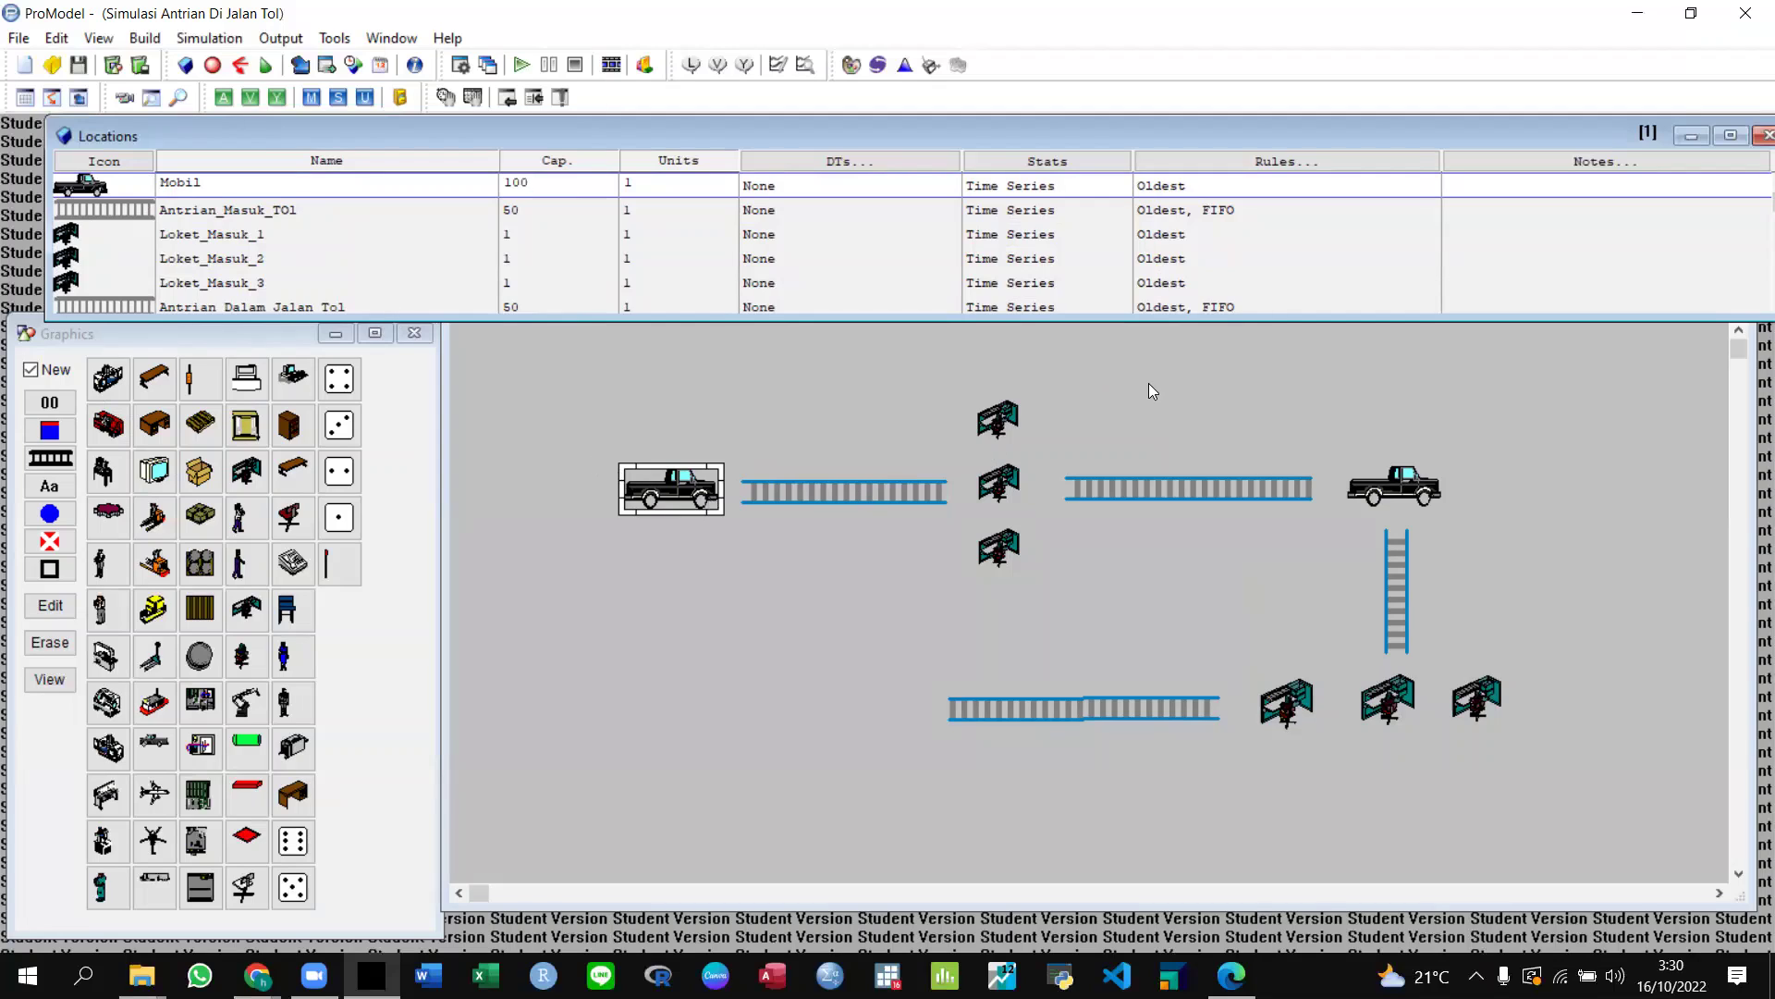
# Turn off creating new locations for added graphics and place a name label under the Mobil truck.
pyautogui.click(31, 372)
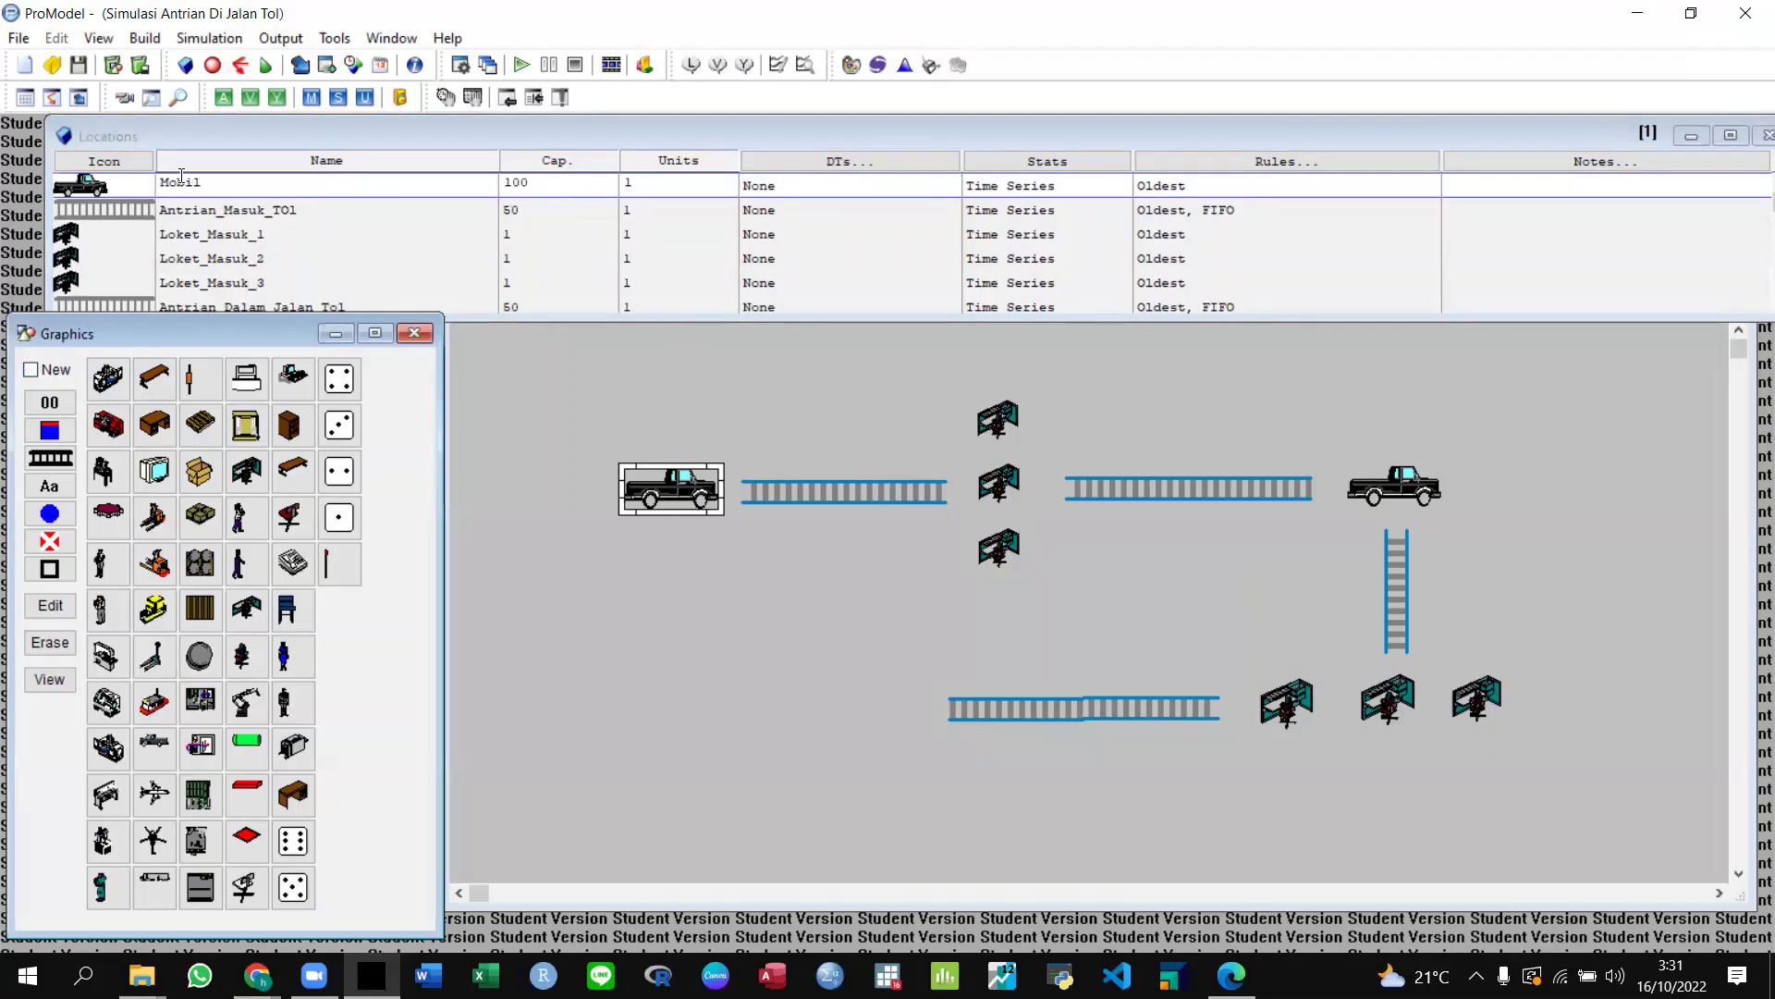
pyautogui.click(51, 492)
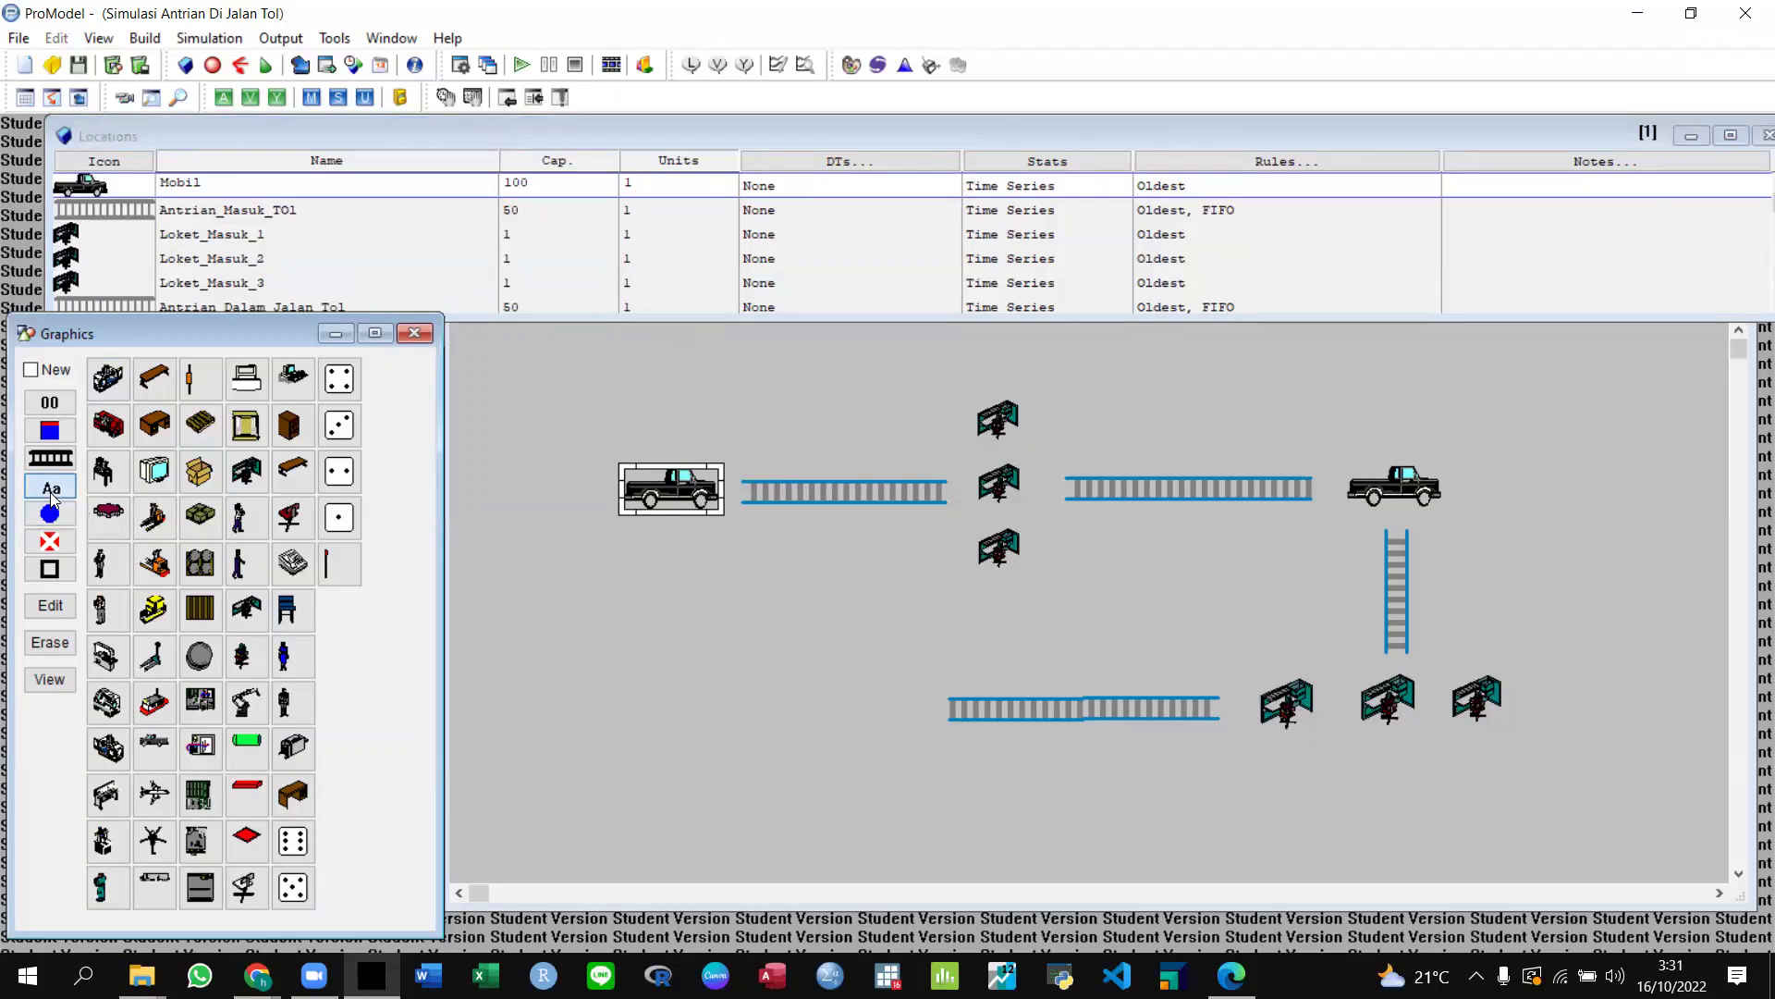
pyautogui.click(649, 541)
pyautogui.moveTo(670, 543); pyautogui.dragTo(688, 542)
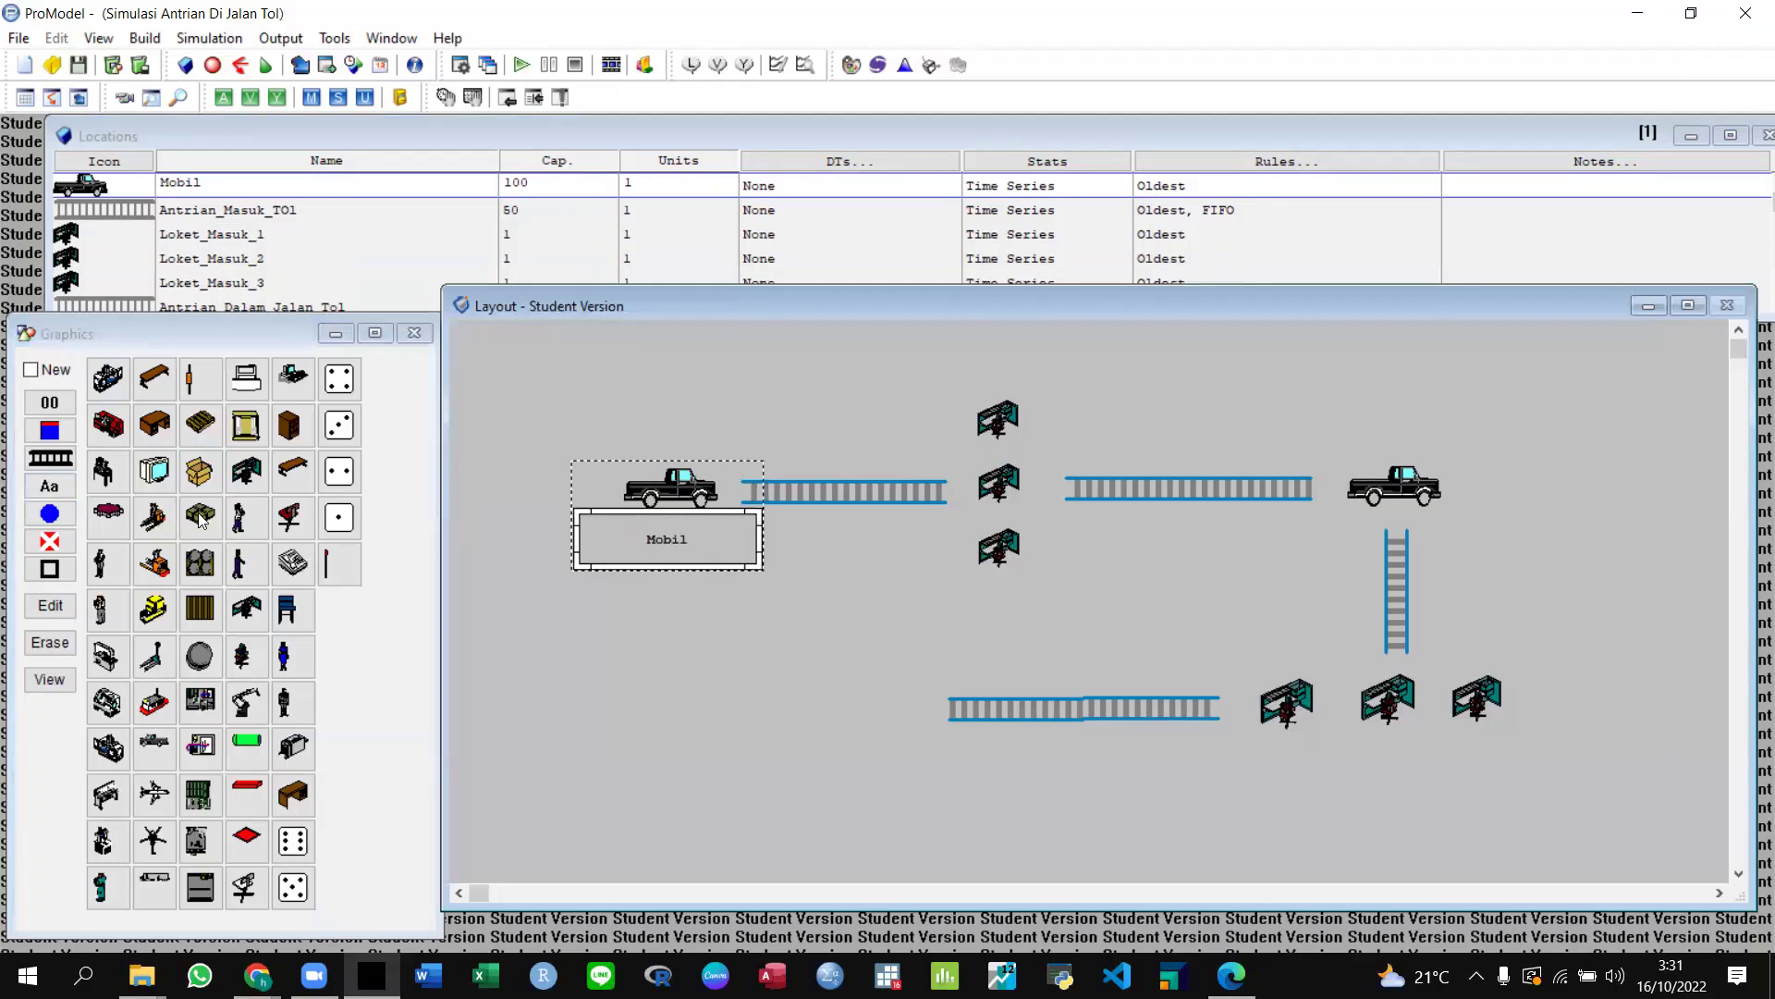
# Add a name label to the entry queue between the Mobil truck and the entry booths, placed just beneath it.
pyautogui.click(842, 496)
pyautogui.click(50, 486)
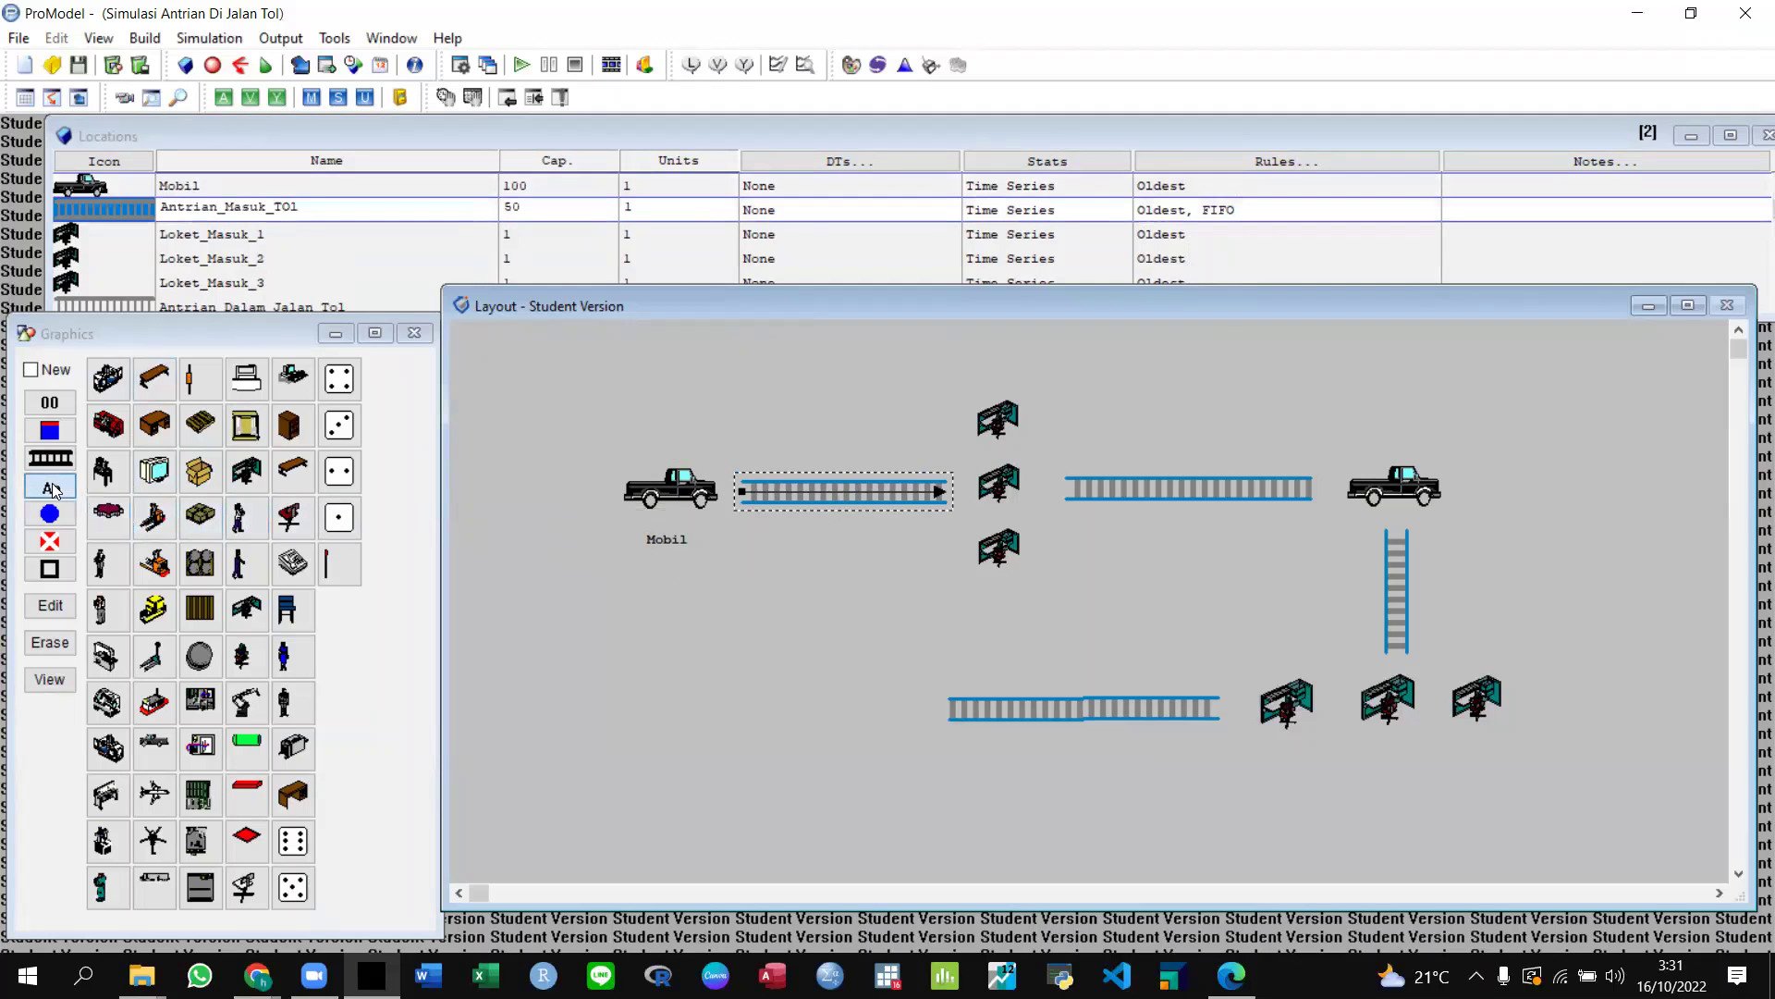
pyautogui.click(830, 548)
pyautogui.moveTo(831, 547); pyautogui.dragTo(840, 538)
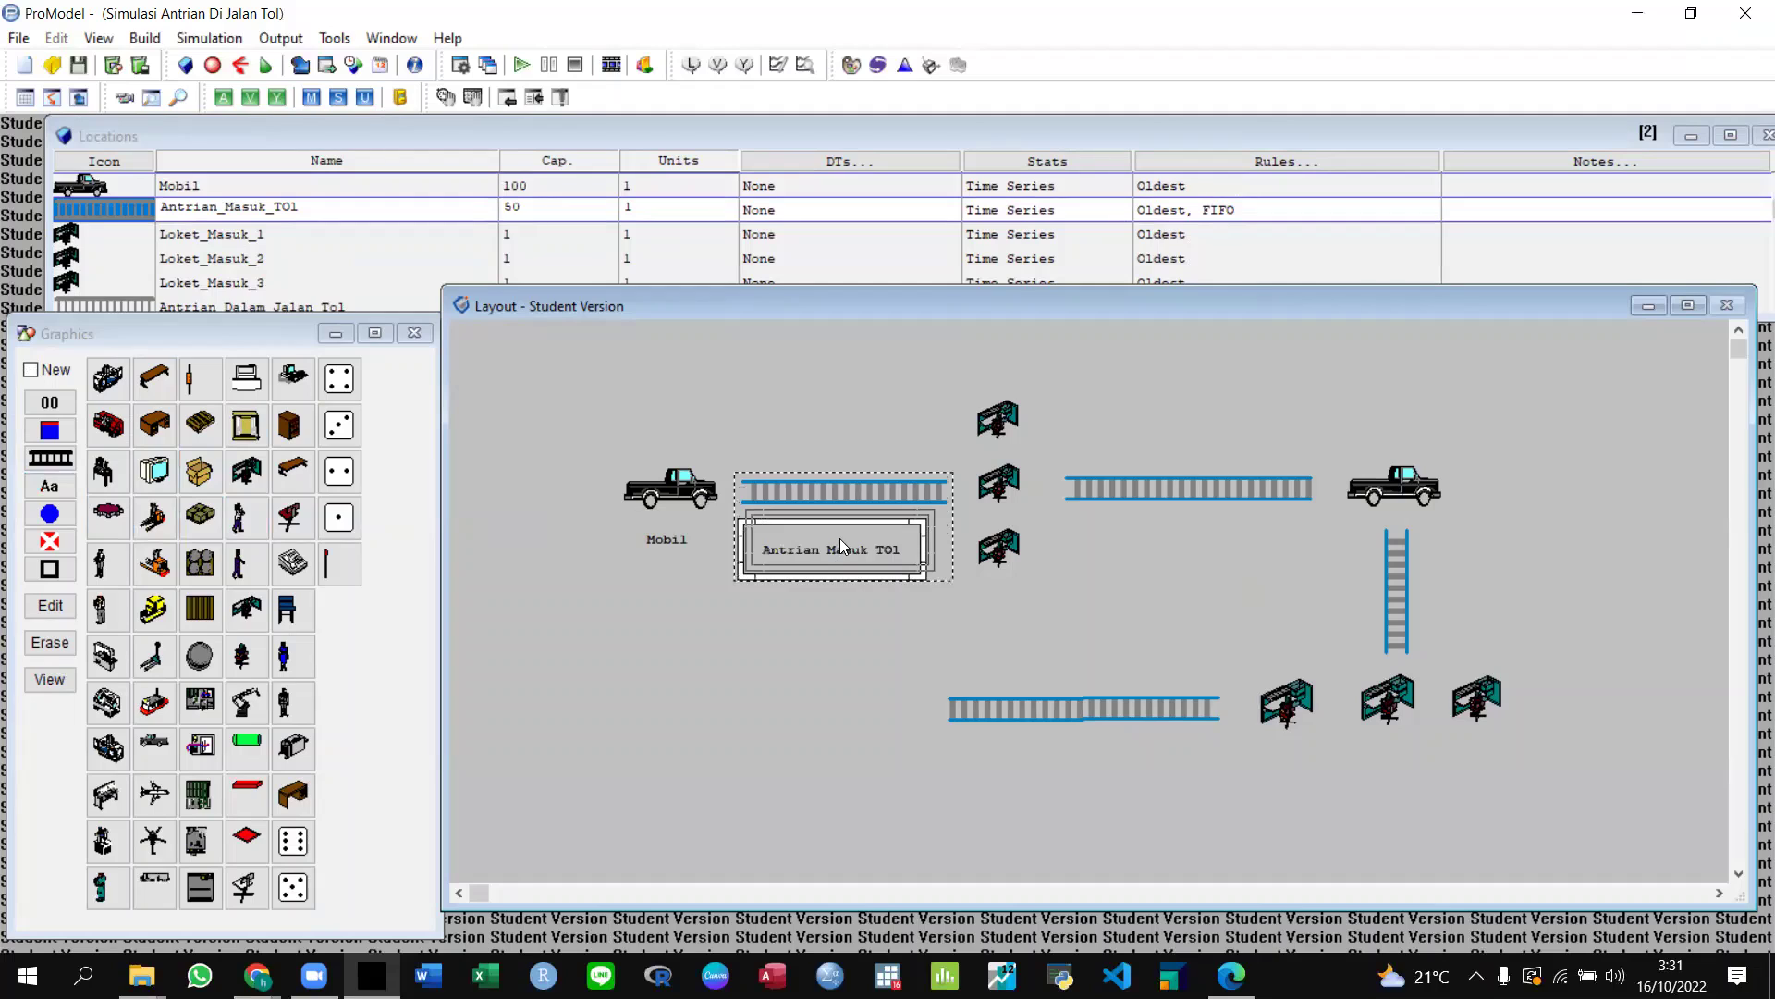
# Correct the entry queue's name to Antrian_Masuk_Tol, check its label text and centre the label beneath the queue.
pyautogui.click(329, 209)
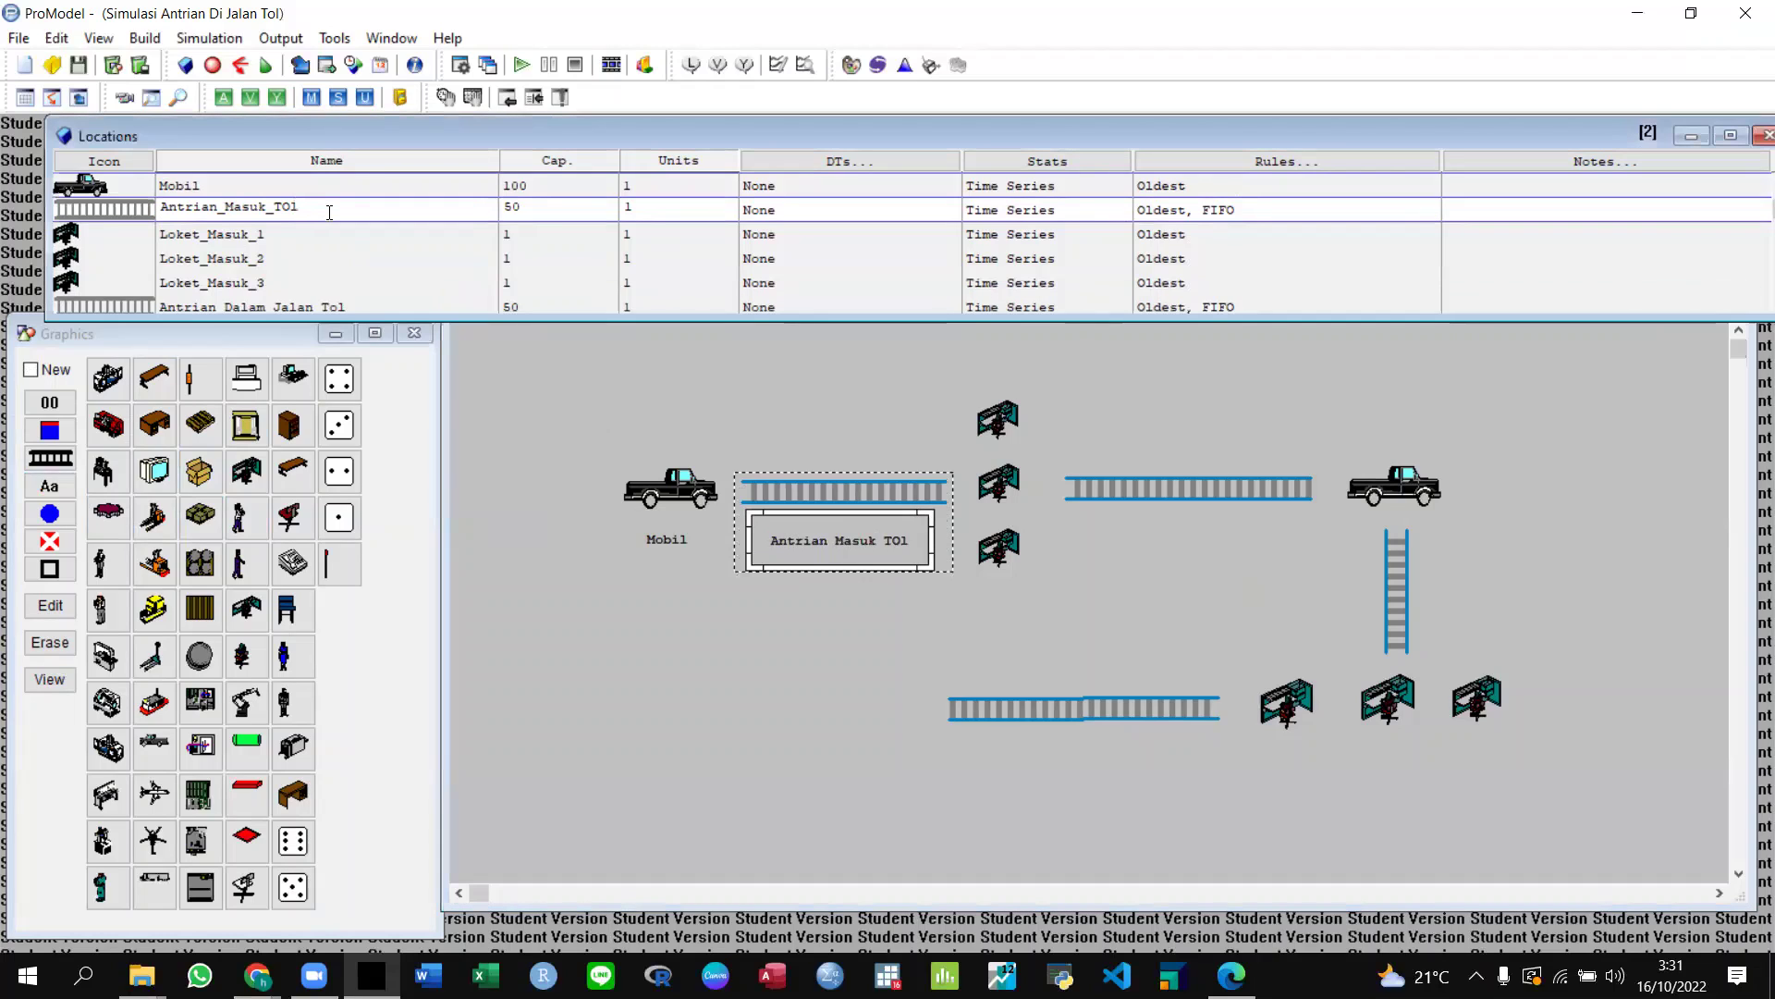
pyautogui.press('BackSpace')
pyautogui.press('BackSpace')
pyautogui.write('ol')
pyautogui.doubleClick(817, 531)
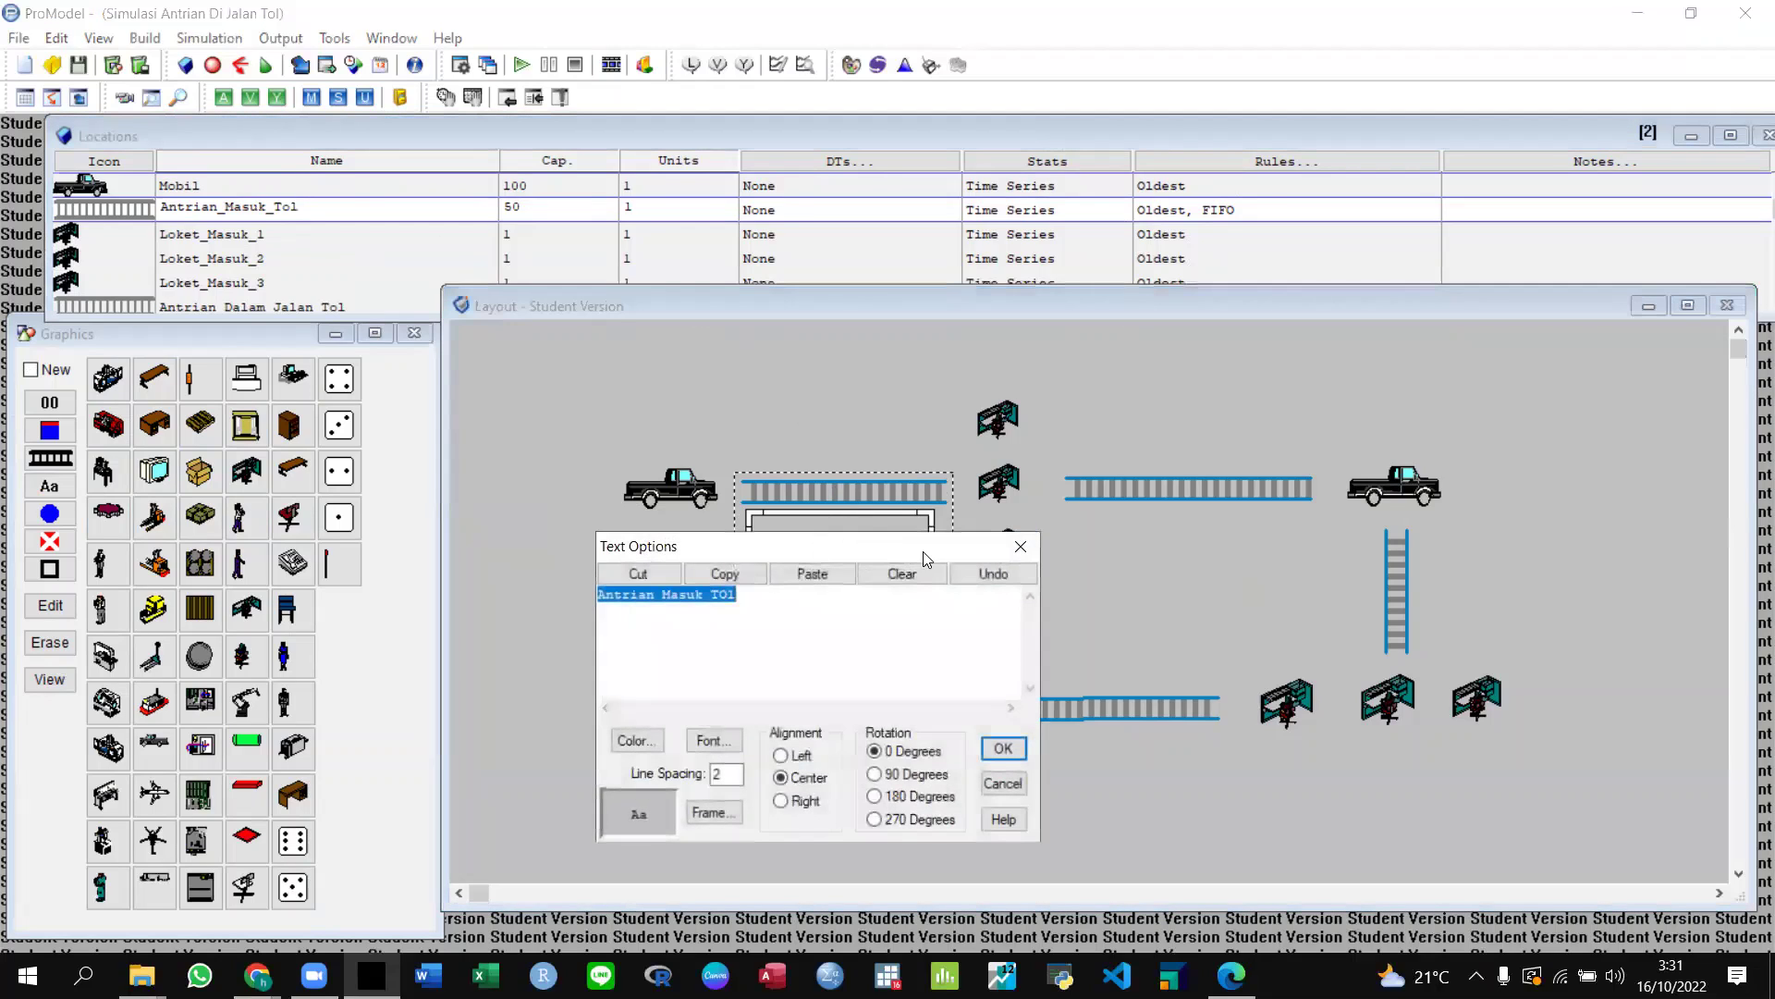
pyautogui.click(1020, 545)
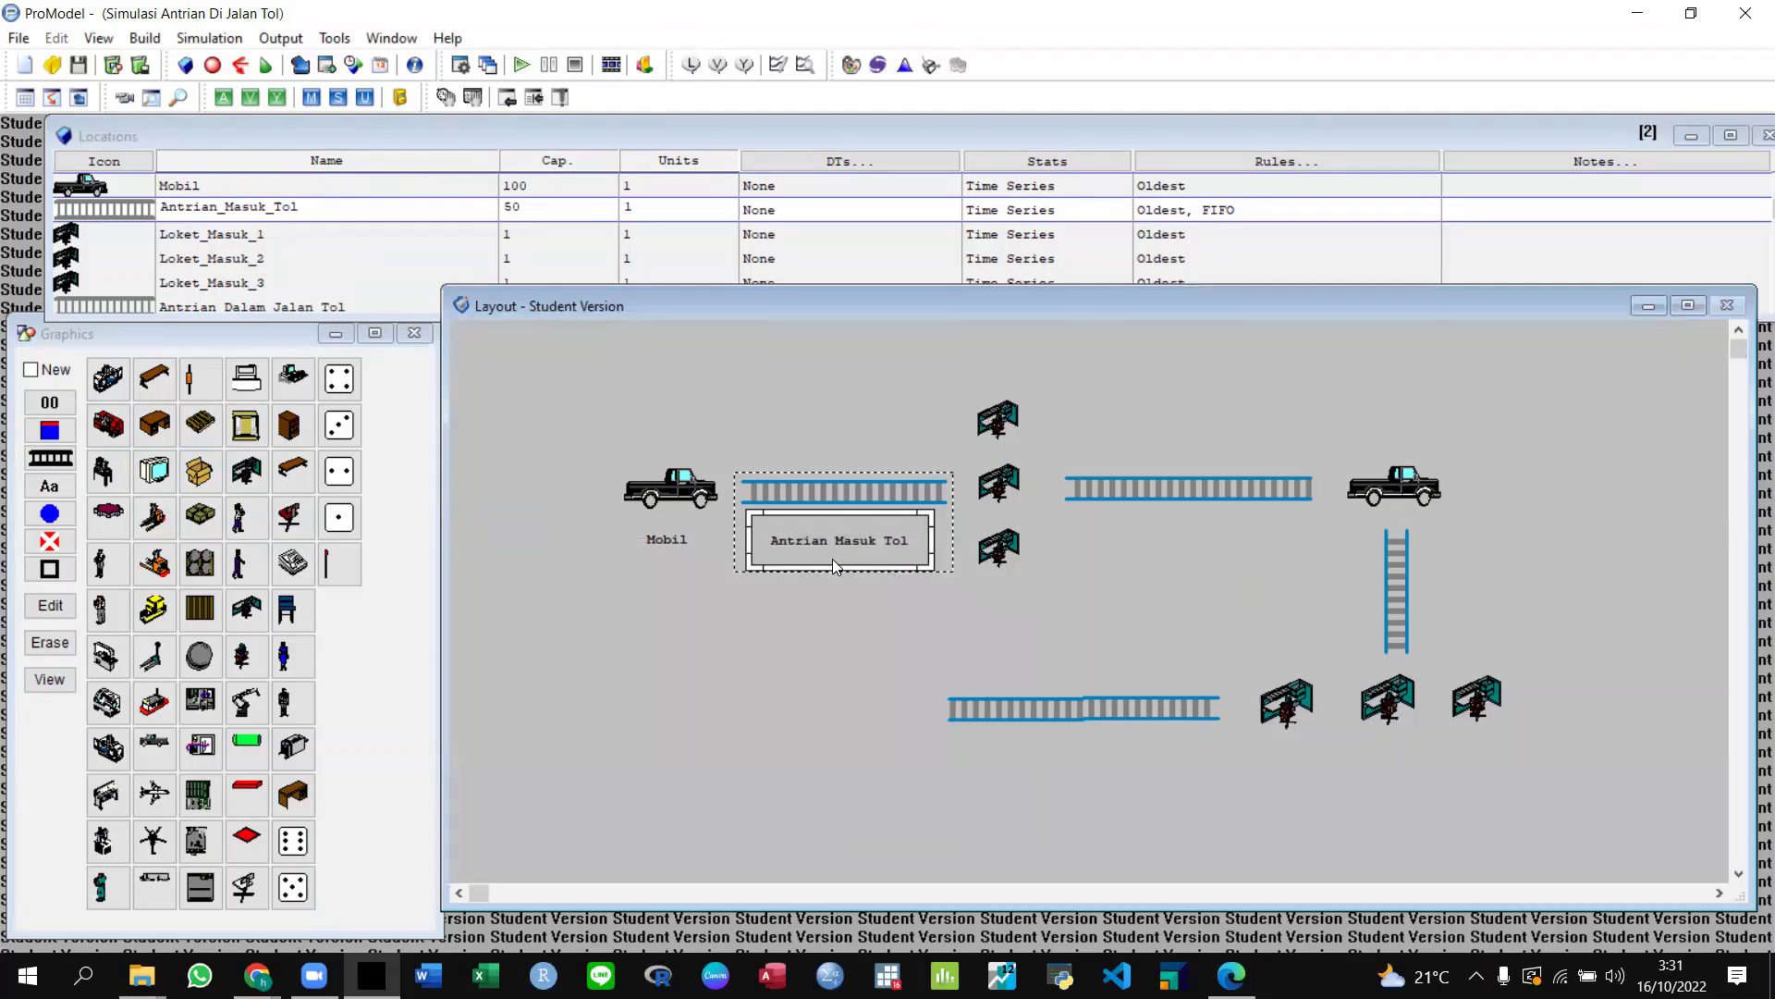
pyautogui.doubleClick(834, 545)
pyautogui.click(1033, 577)
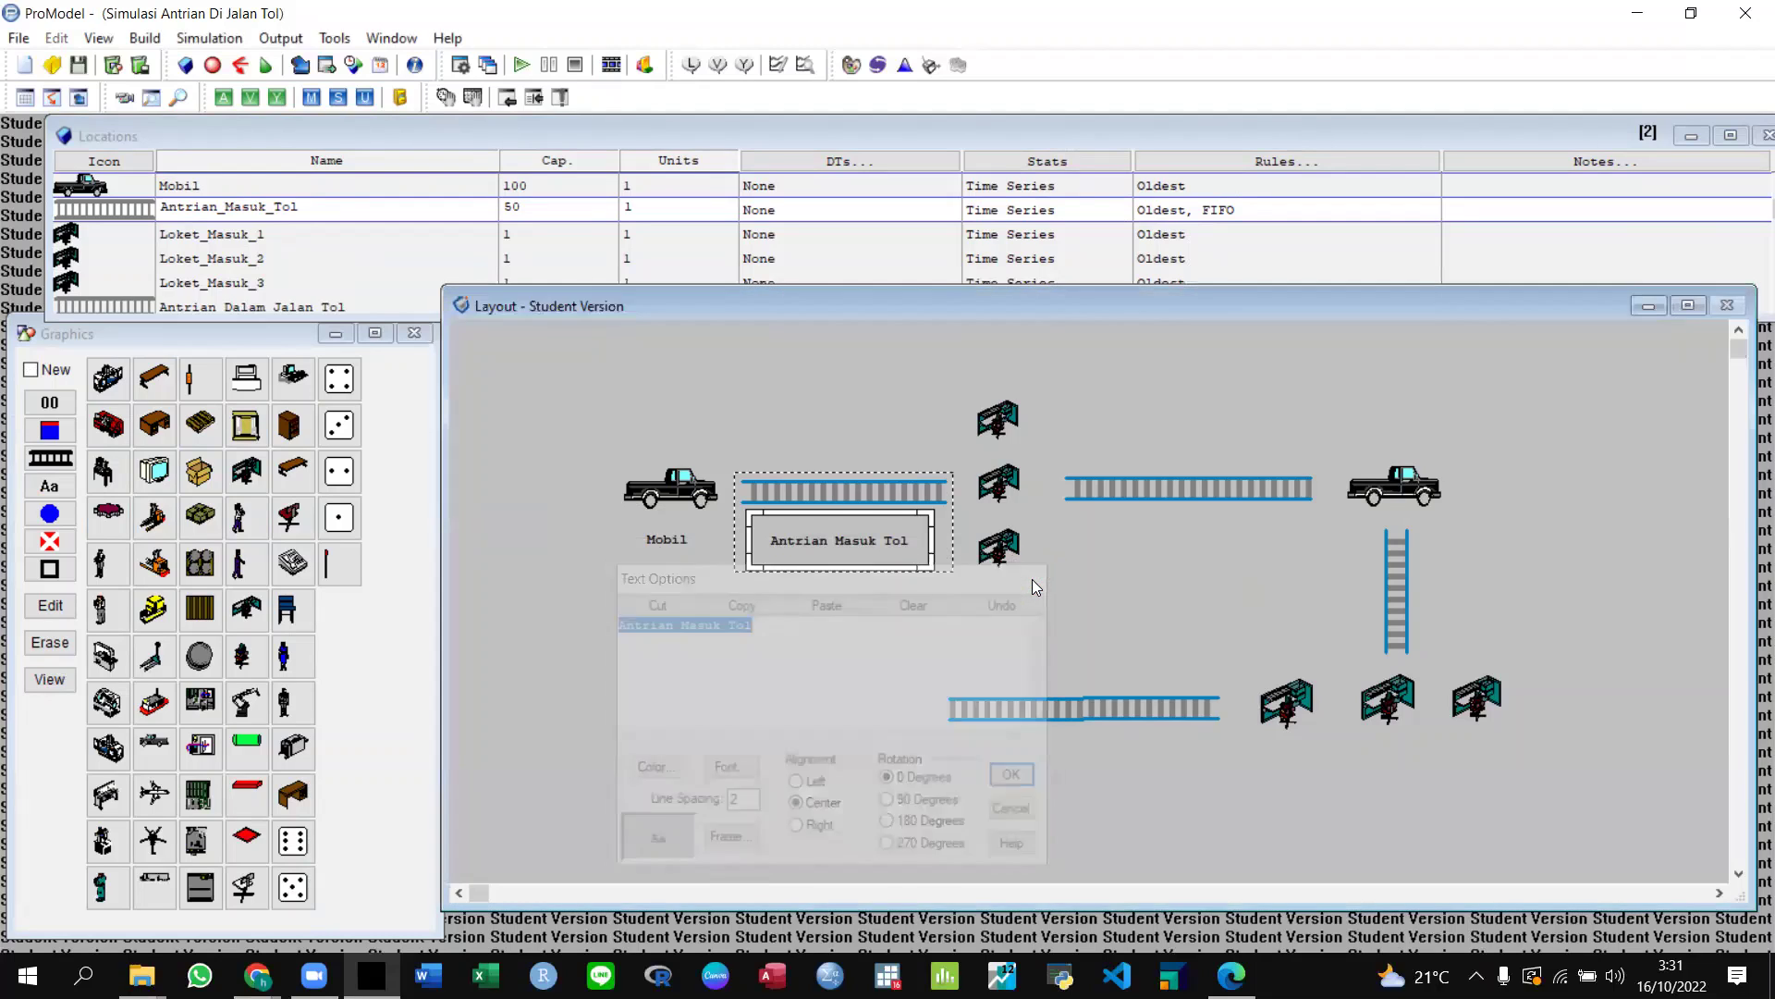
pyautogui.click(883, 539)
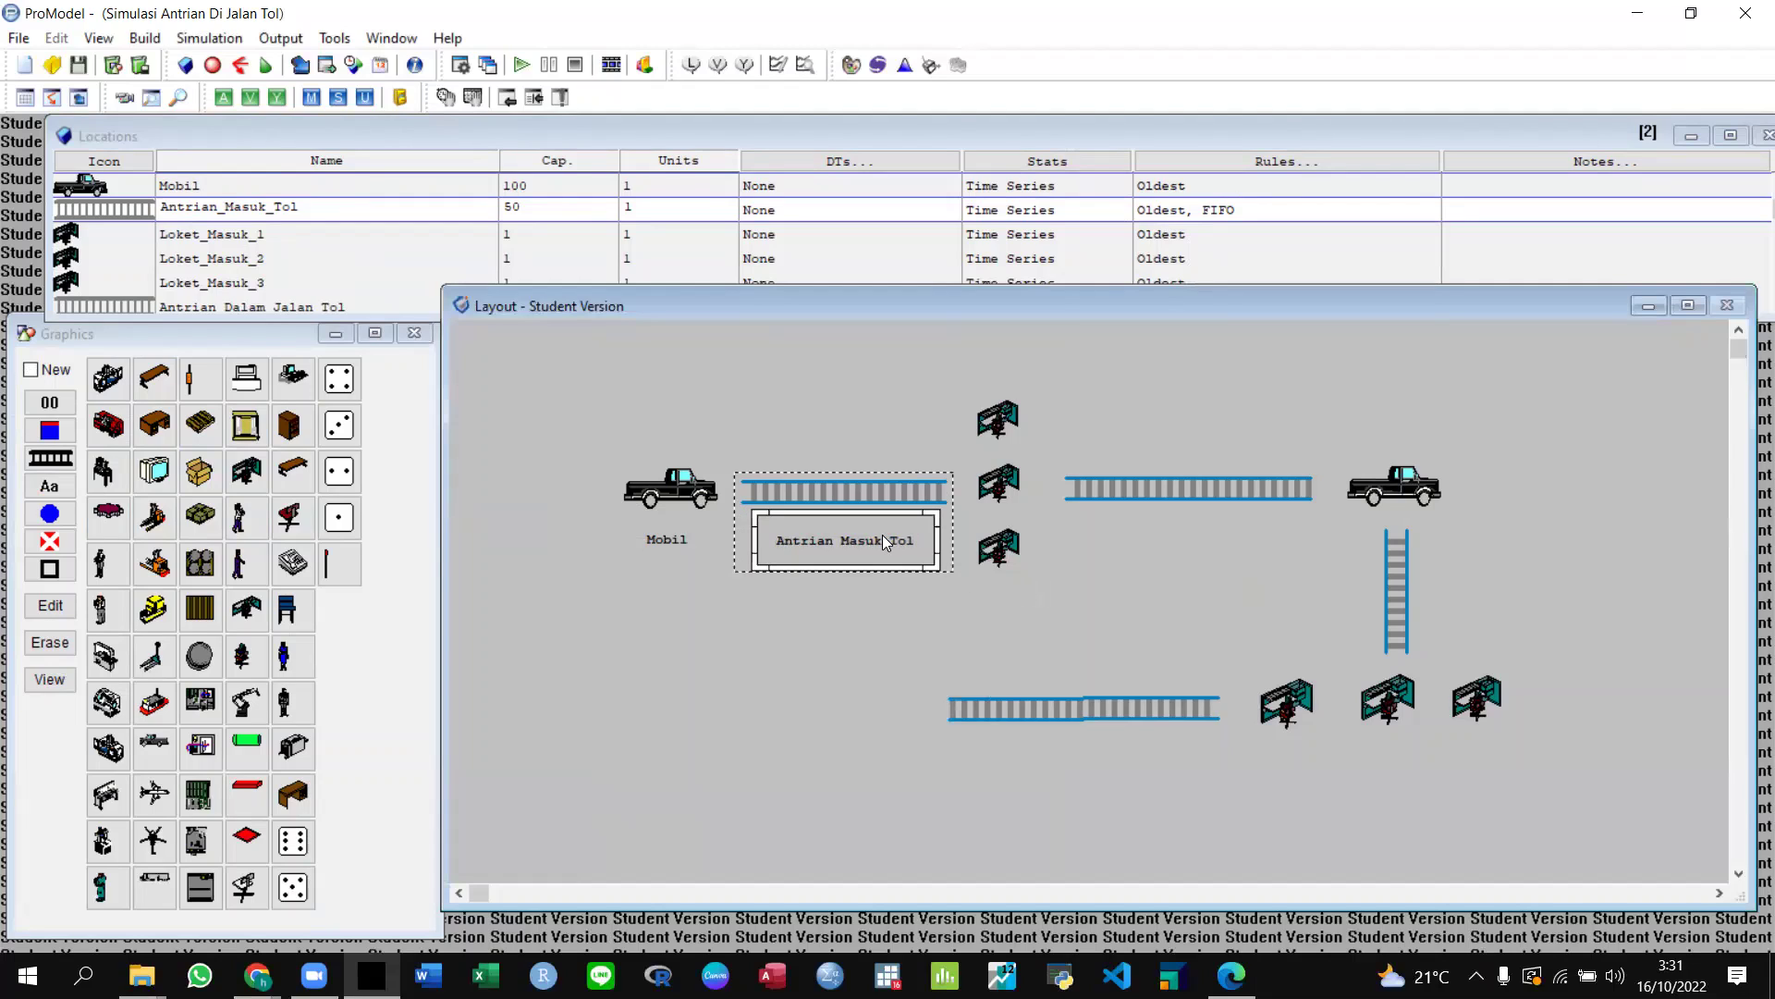
# Add the name label Loket Masuk 1 to the uppermost entry booth and centre it directly beneath the booth.
pyautogui.click(247, 244)
pyautogui.click(247, 241)
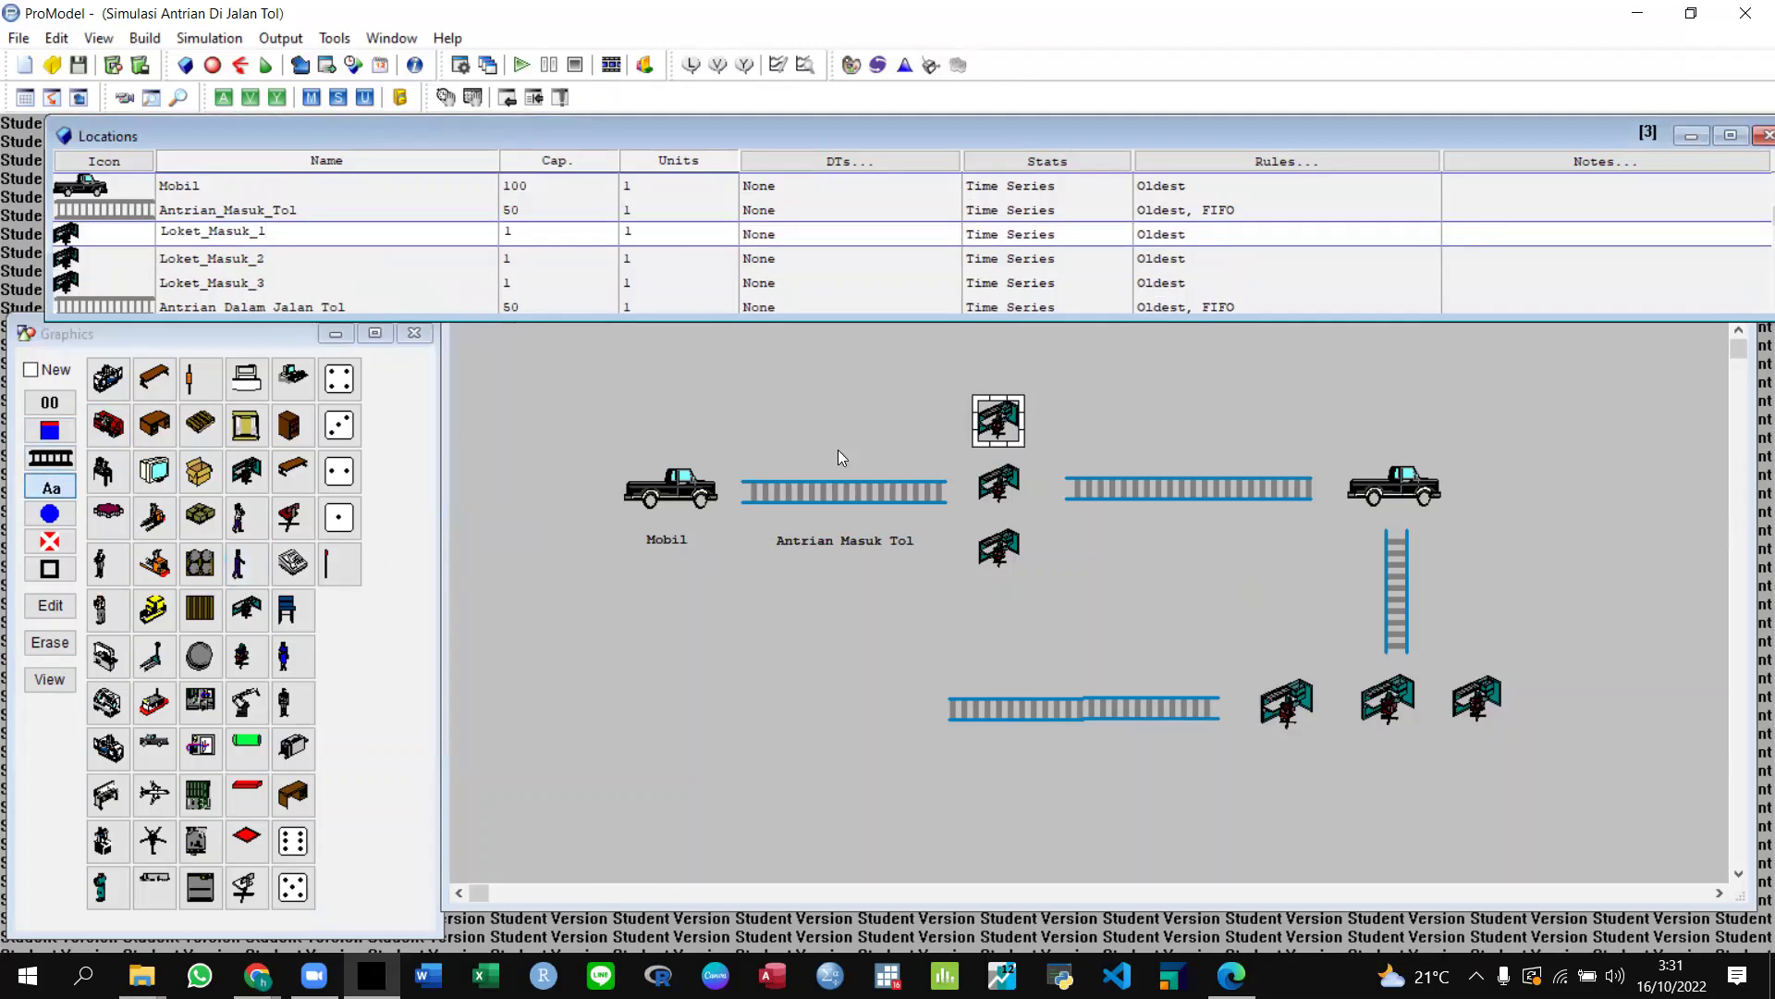
pyautogui.click(976, 459)
pyautogui.doubleClick(998, 442)
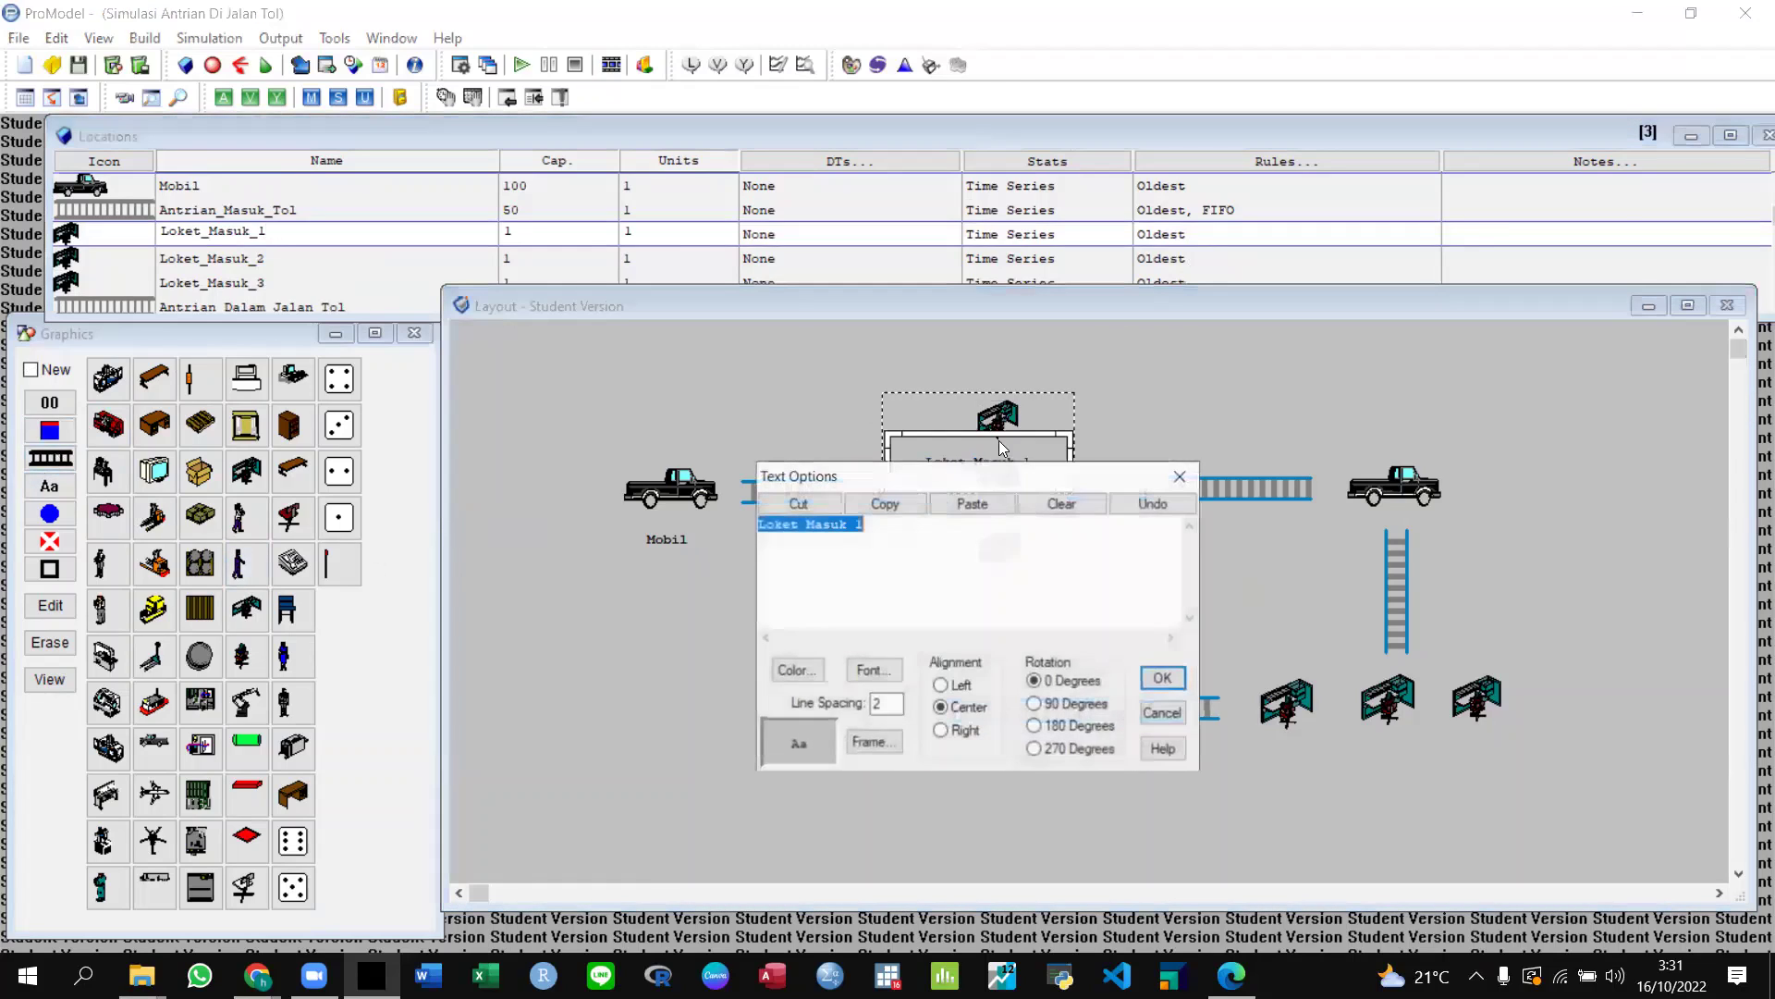
pyautogui.click(1175, 475)
pyautogui.moveTo(967, 455); pyautogui.dragTo(991, 448)
# Add the name labels Loket Masuk 2 and Loket Masuk 3 beneath the middle and lowest entry booths.
pyautogui.click(246, 261)
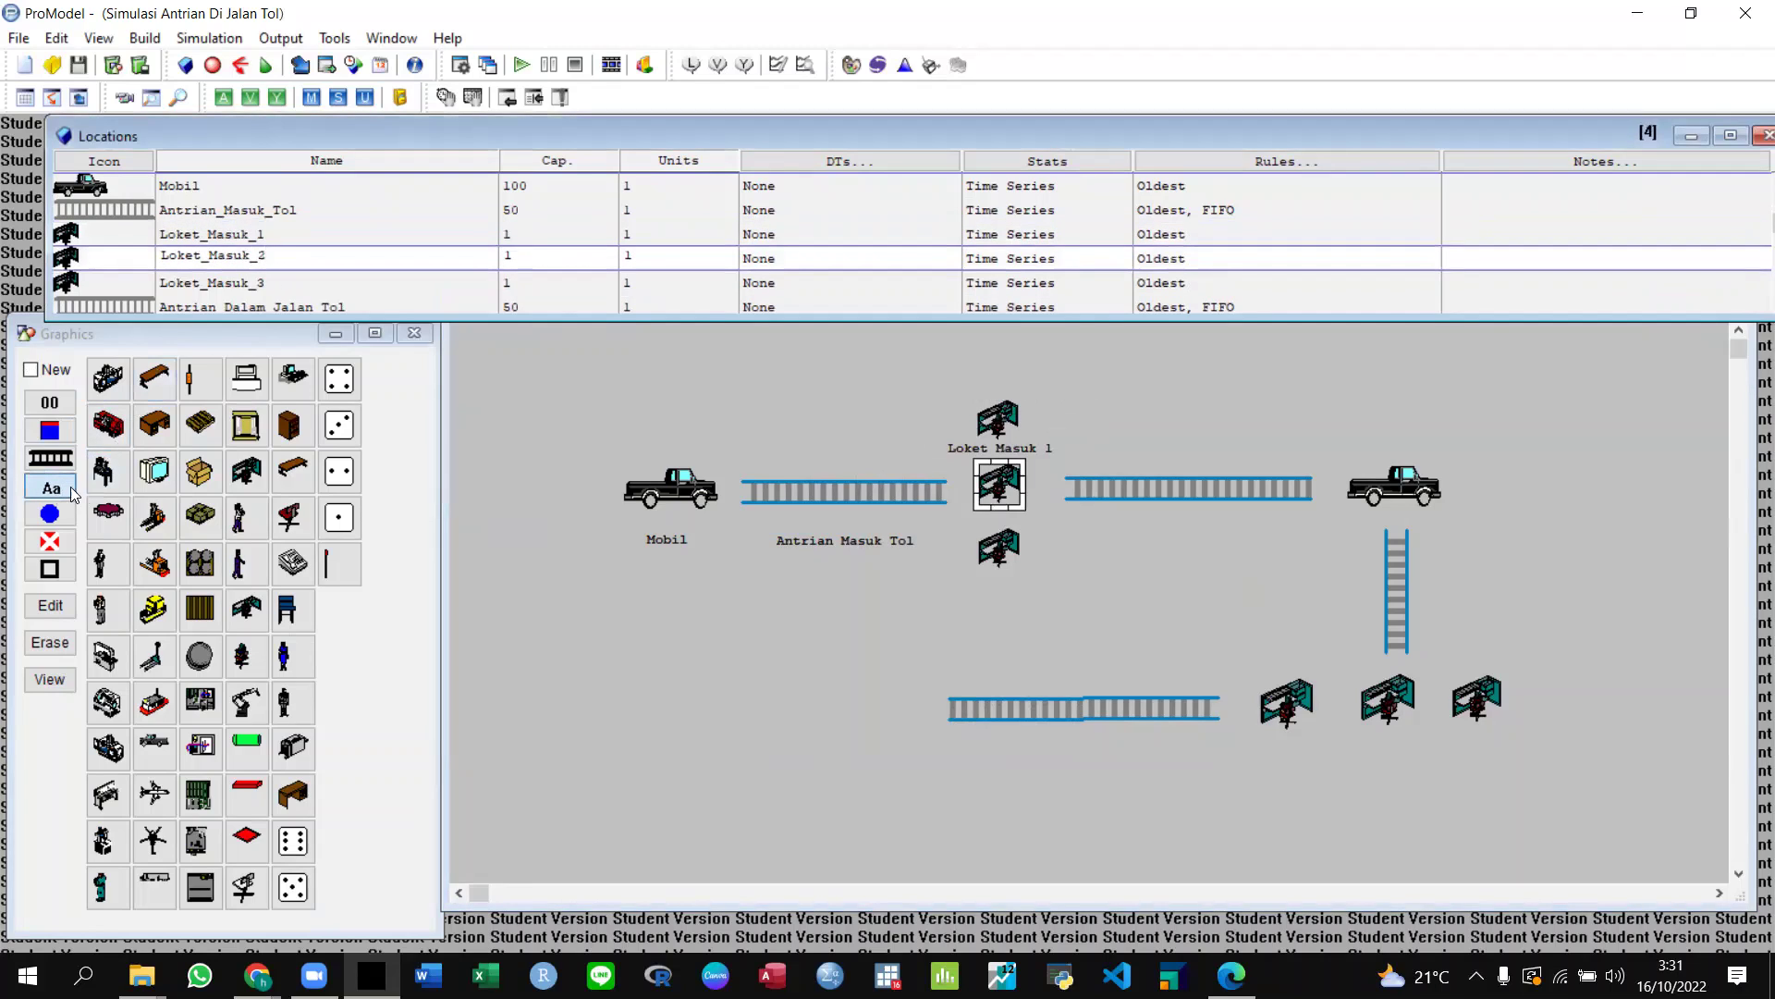
pyautogui.click(998, 520)
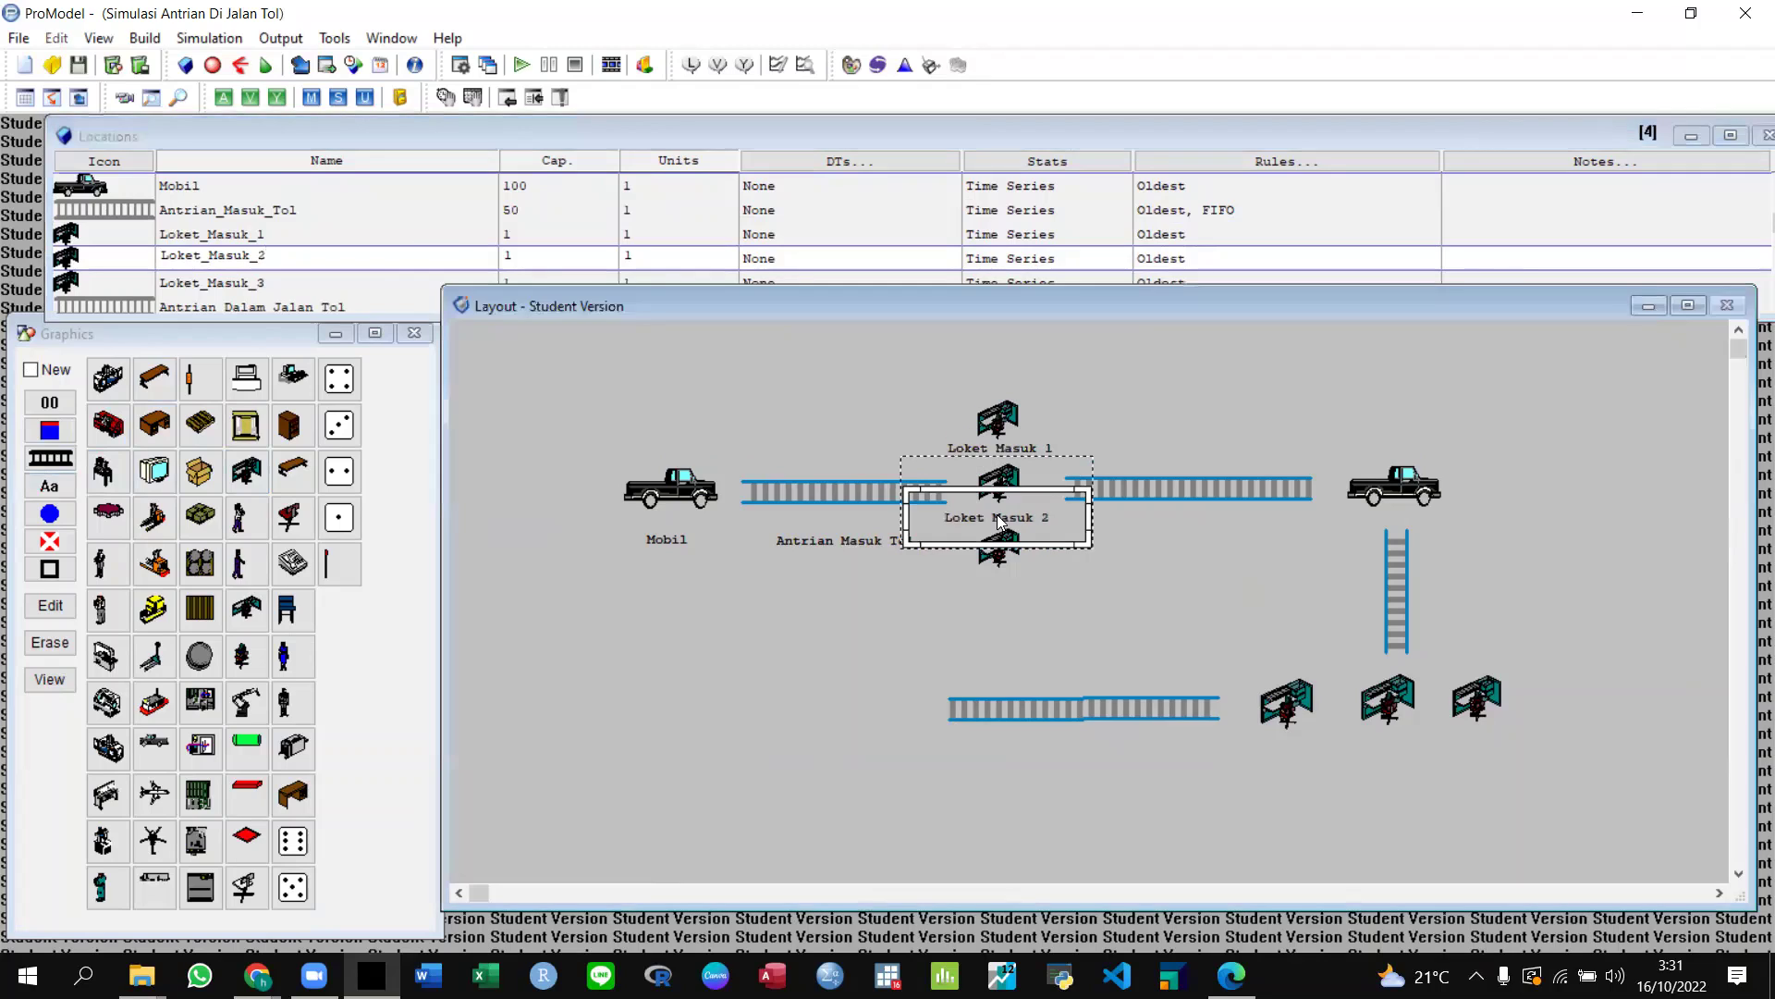
pyautogui.click(257, 285)
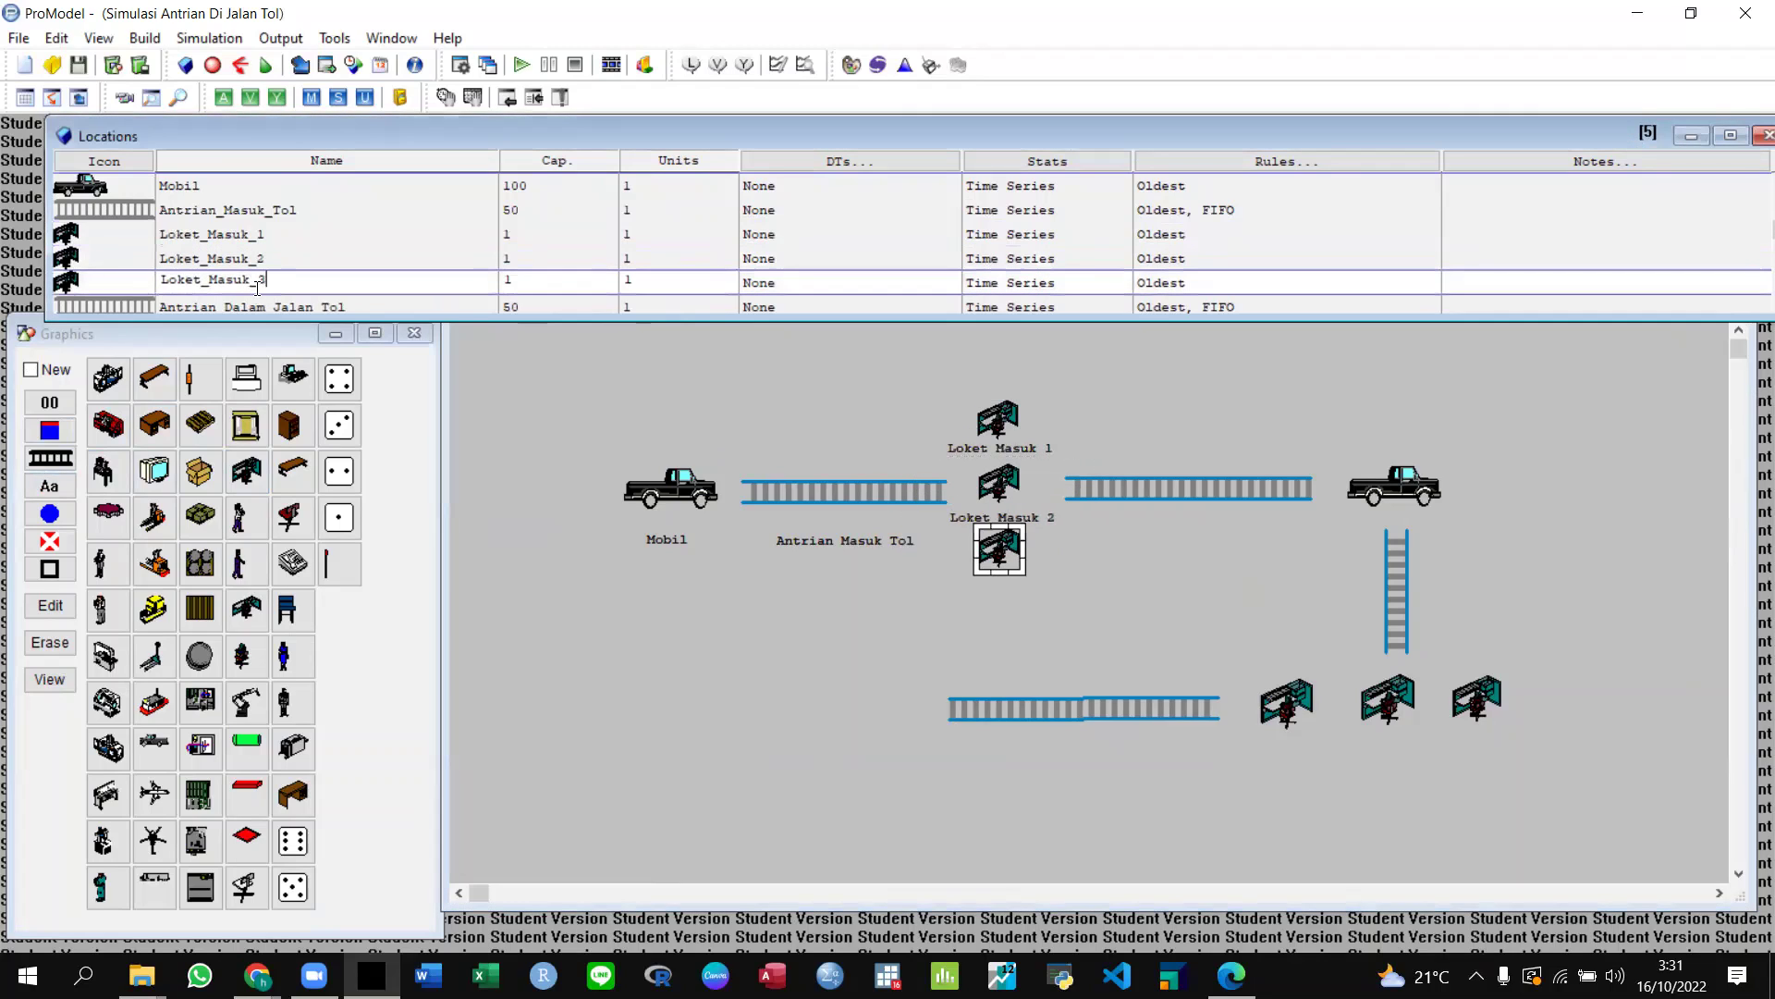
pyautogui.click(50, 486)
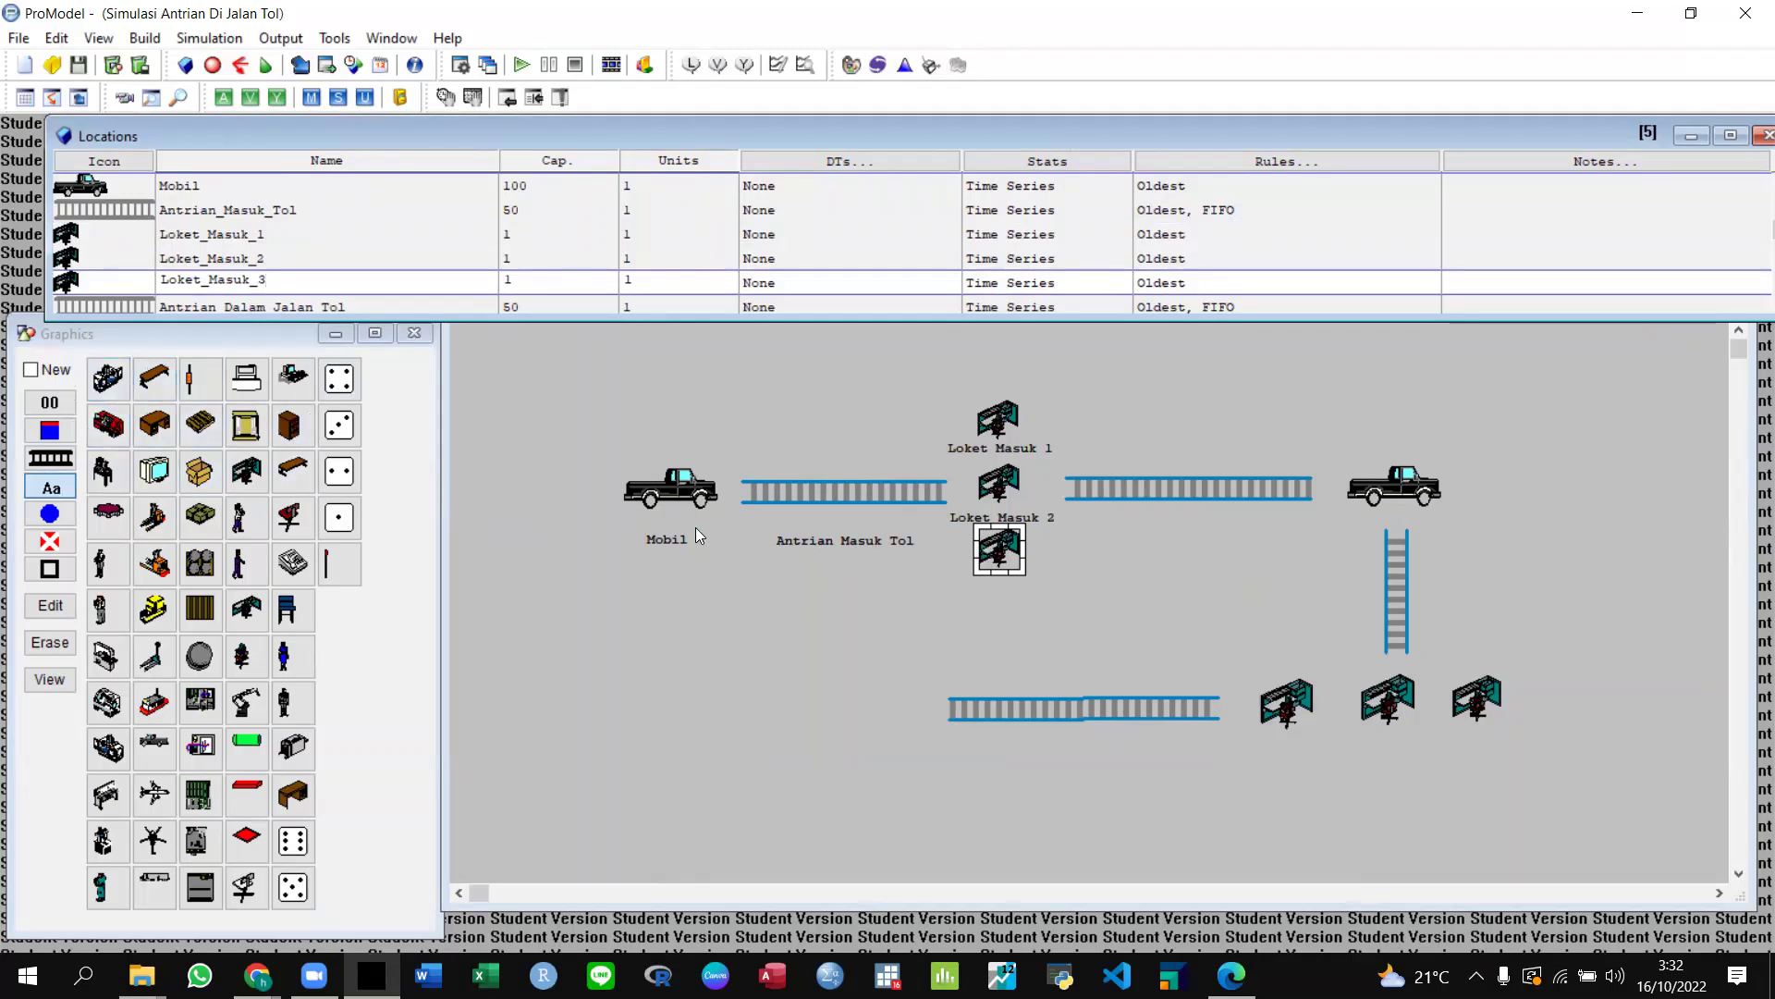
pyautogui.click(988, 589)
pyautogui.moveTo(987, 590)
pyautogui.mouseDown()
pyautogui.moveTo(1004, 590)
pyautogui.moveTo(976, 592)
pyautogui.mouseUp()
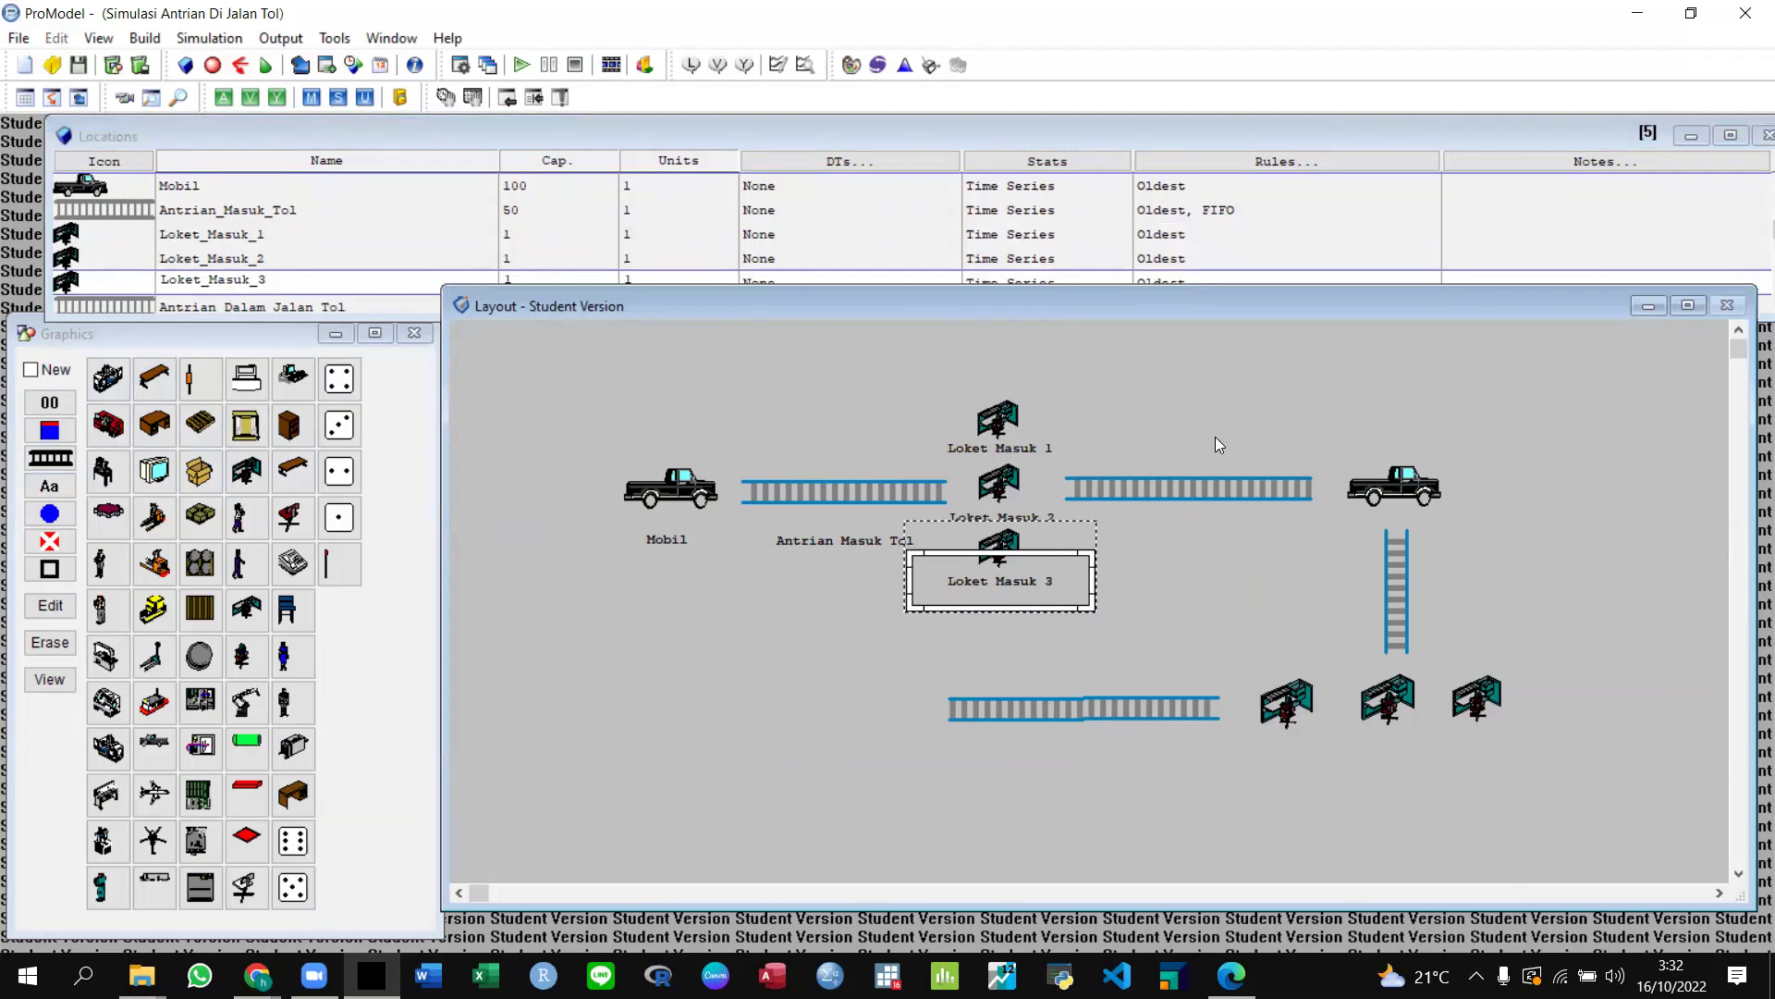
# Add the label Antrian Dalam Jalan Tol beneath its queue and widen the label frame to fit the full name.
pyautogui.click(1182, 483)
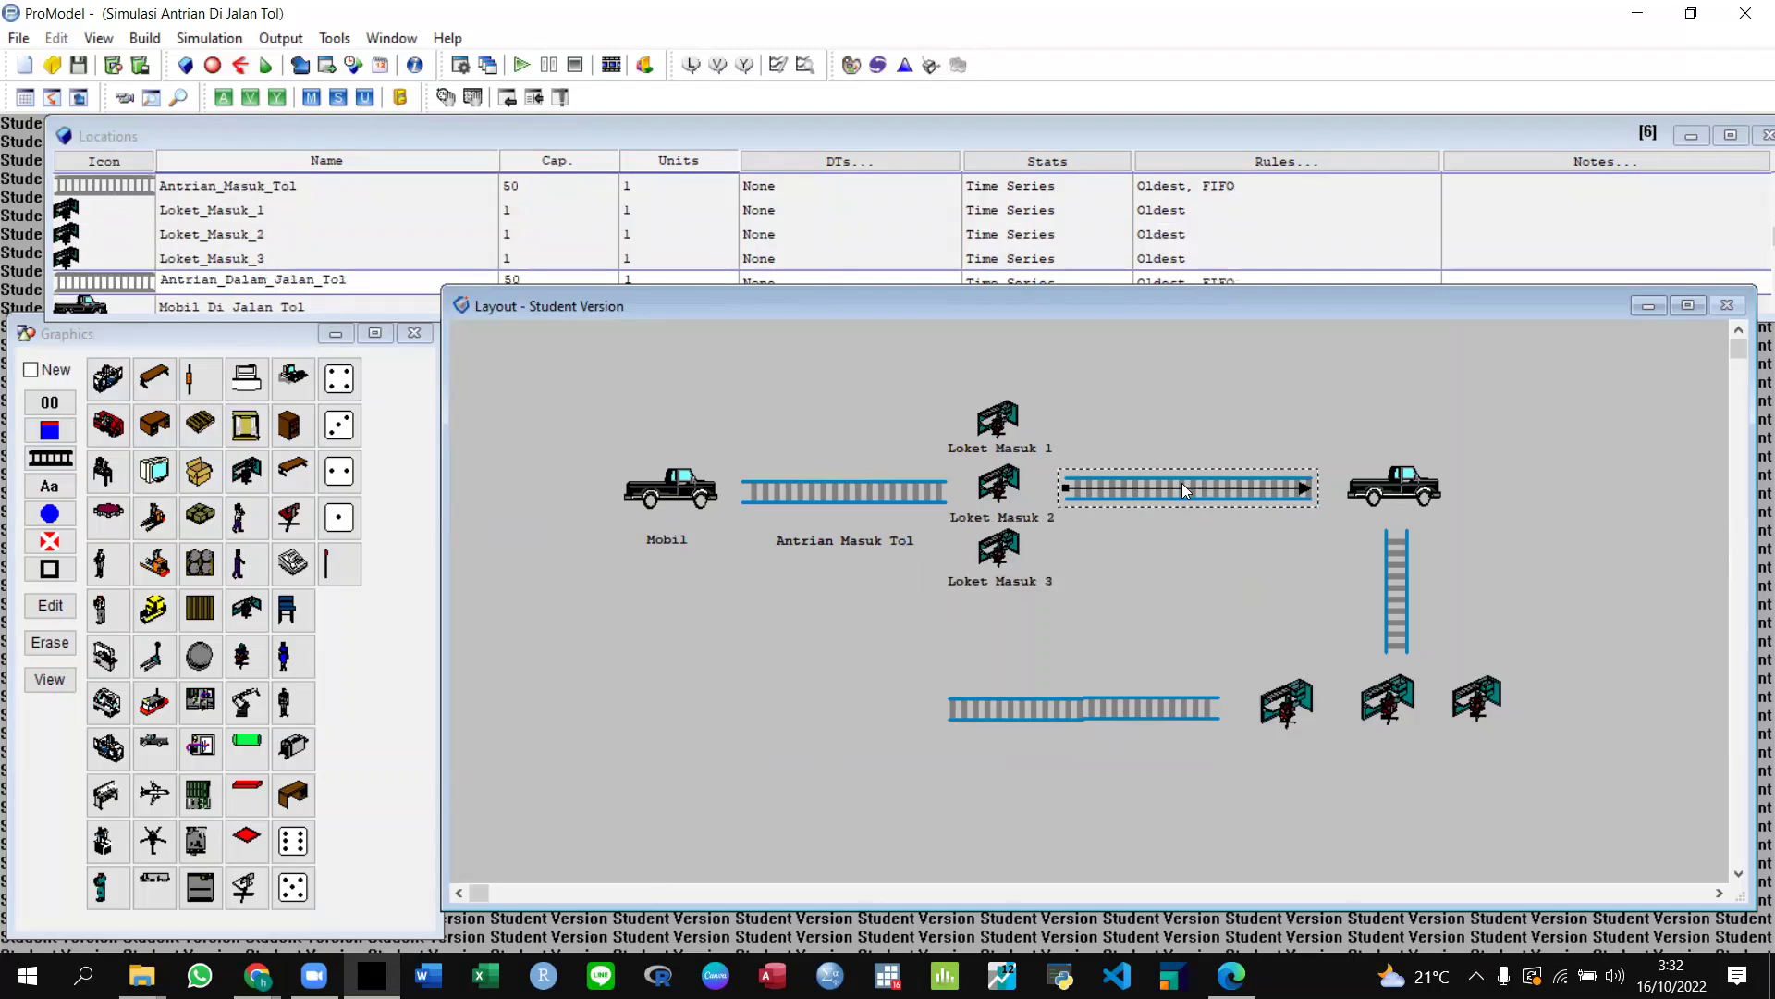
pyautogui.click(29, 488)
pyautogui.click(1165, 549)
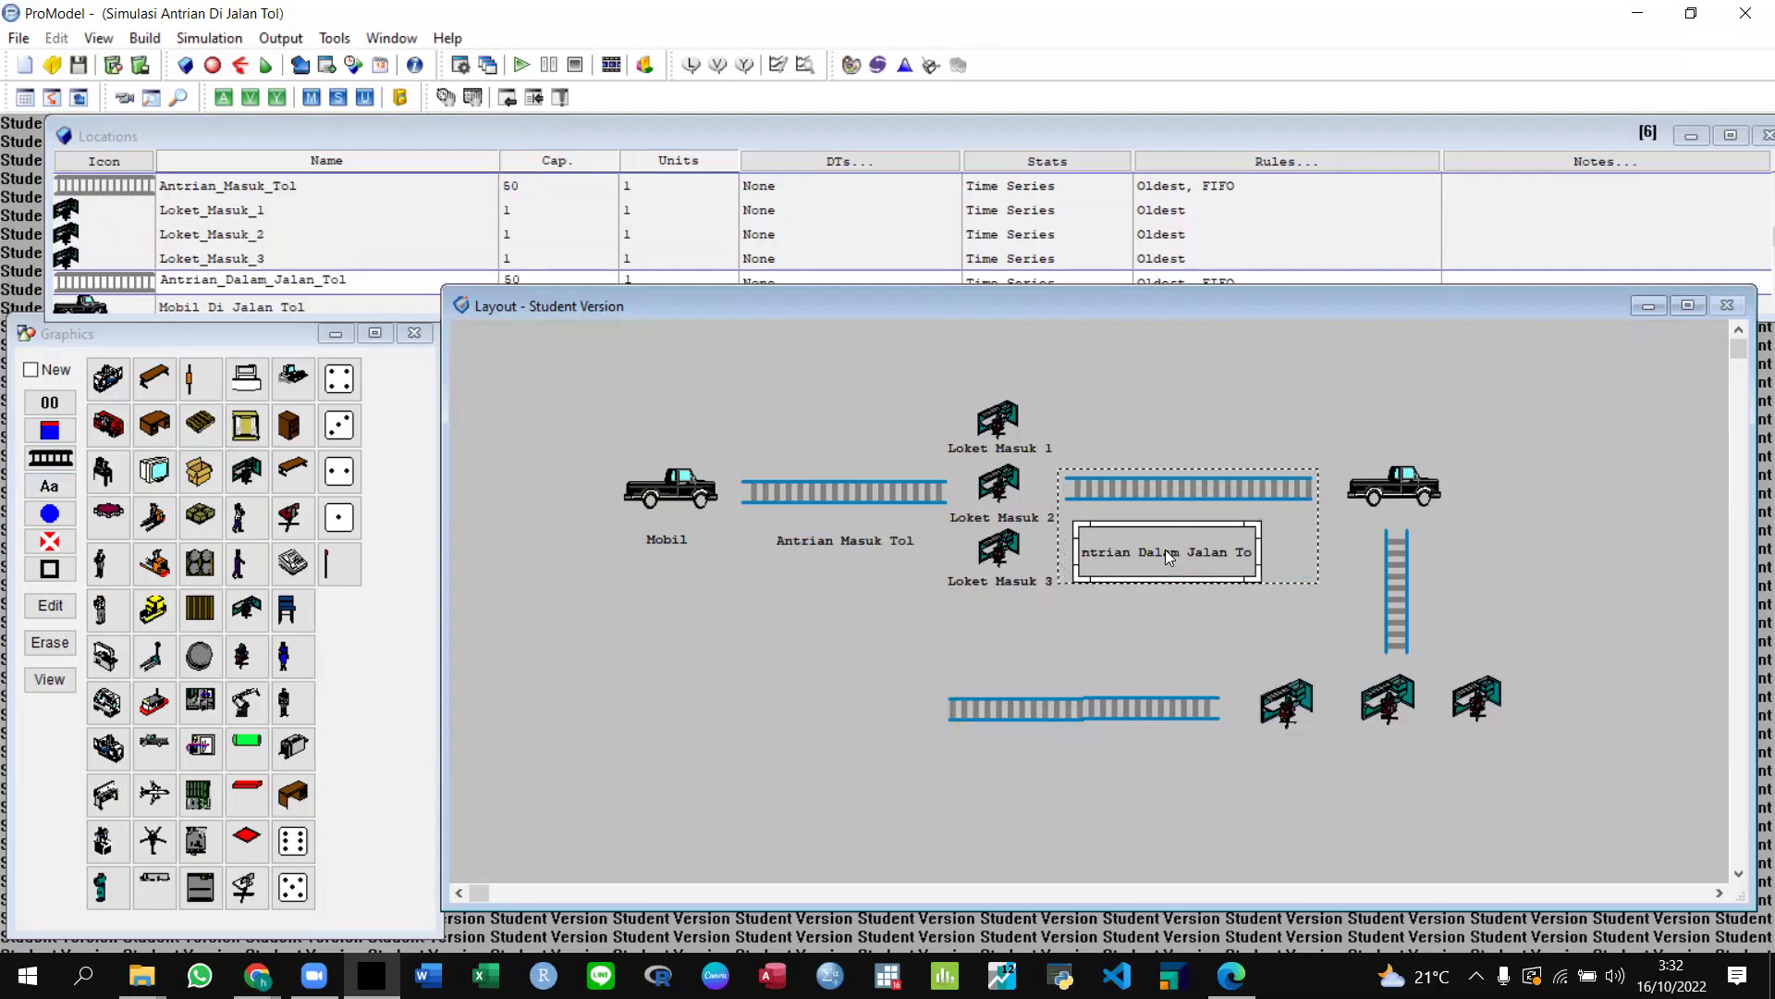
pyautogui.moveTo(1165, 549); pyautogui.dragTo(1194, 525)
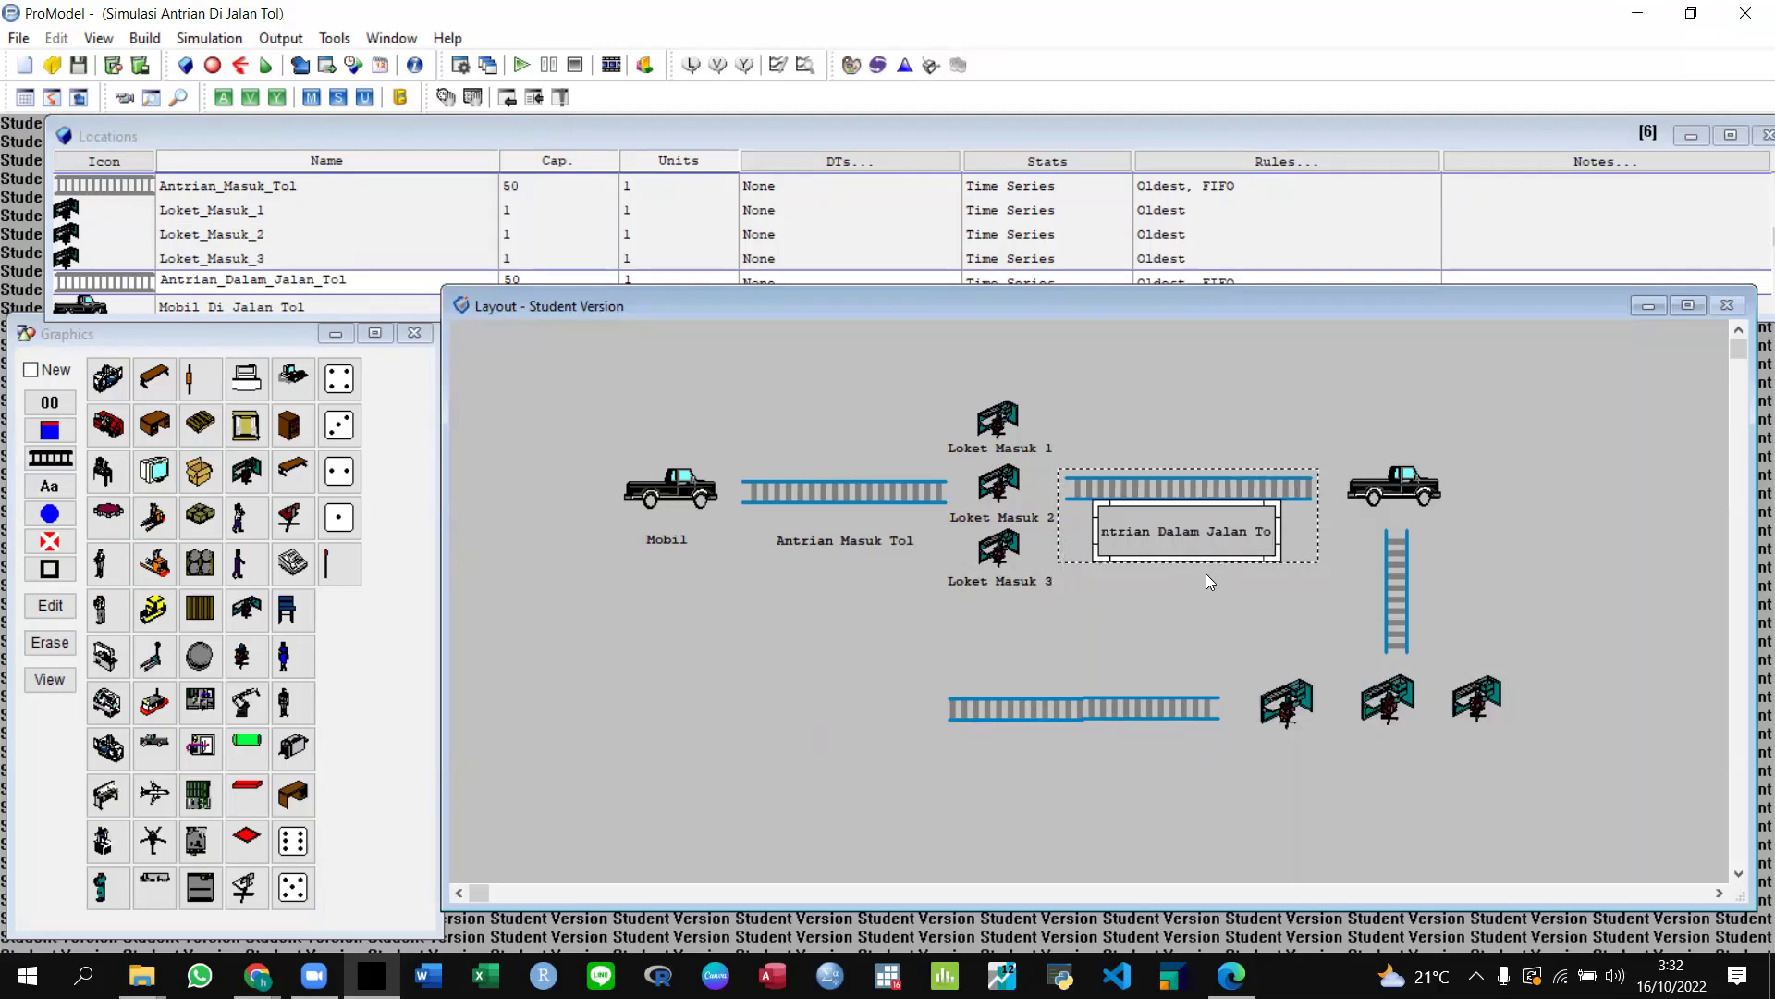
pyautogui.click(1369, 499)
pyautogui.click(1179, 540)
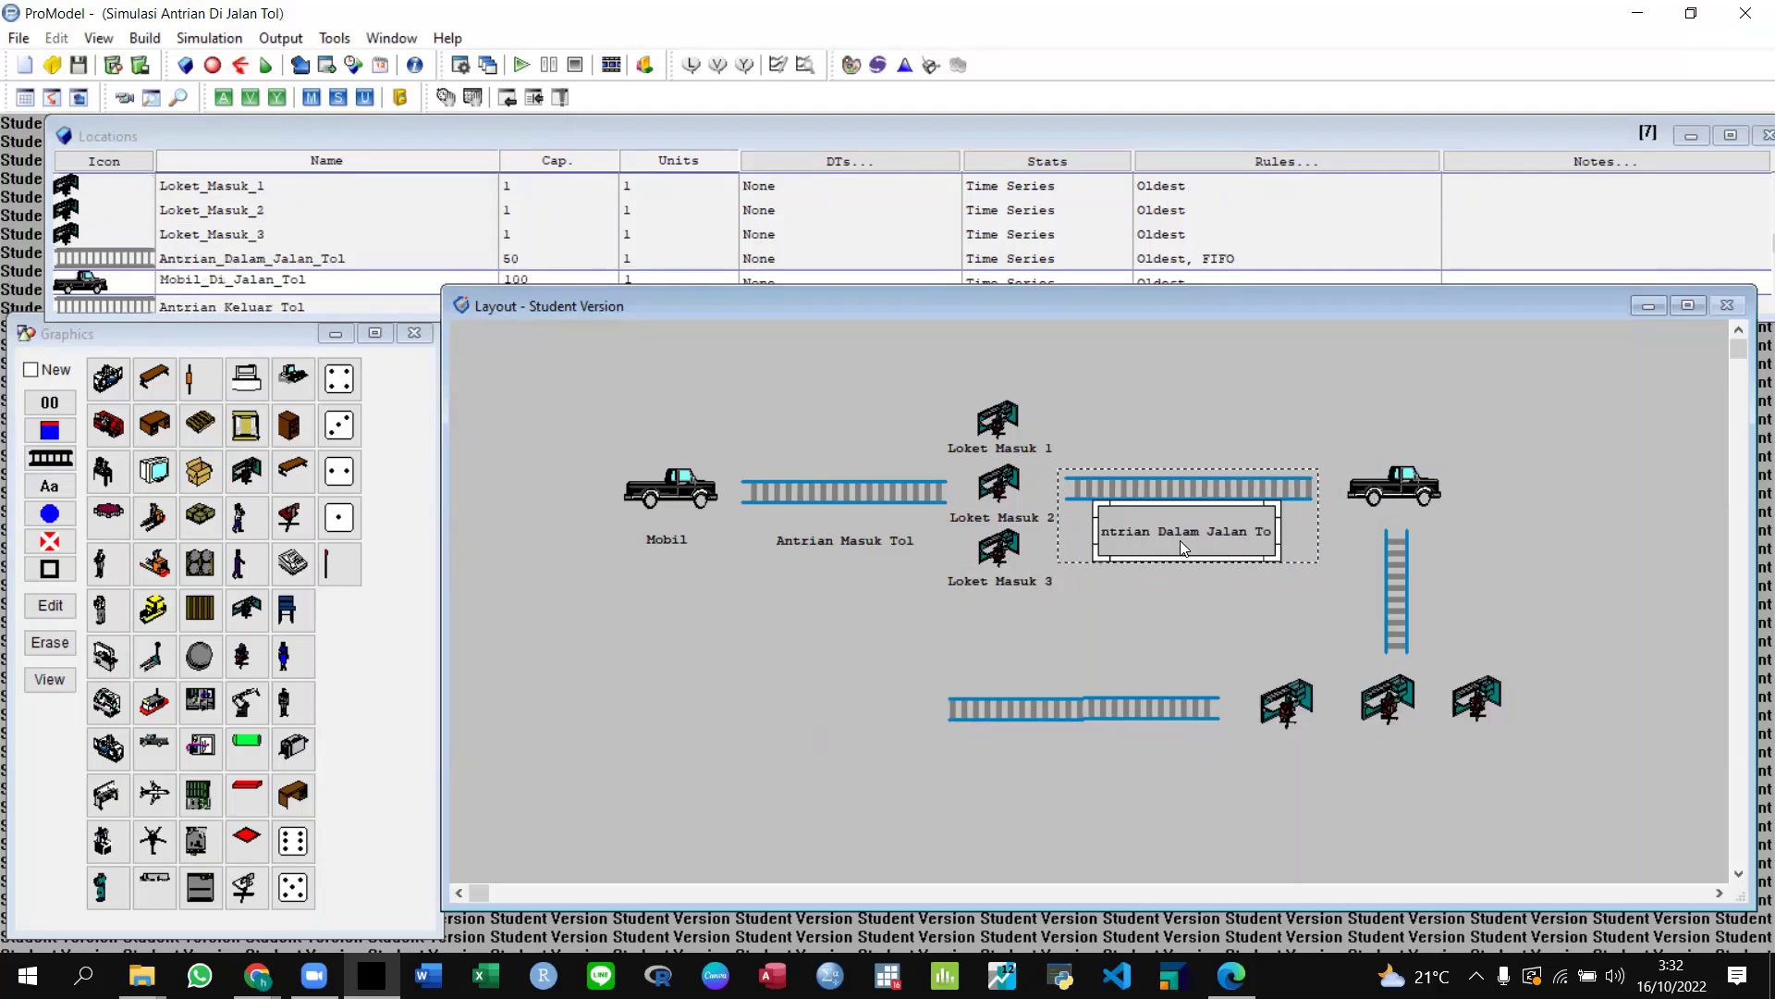
pyautogui.moveTo(1272, 553); pyautogui.dragTo(1289, 558)
# Add the name label Mobil Di Jalan Tol to the second truck and position it directly beneath the truck.
pyautogui.click(1389, 491)
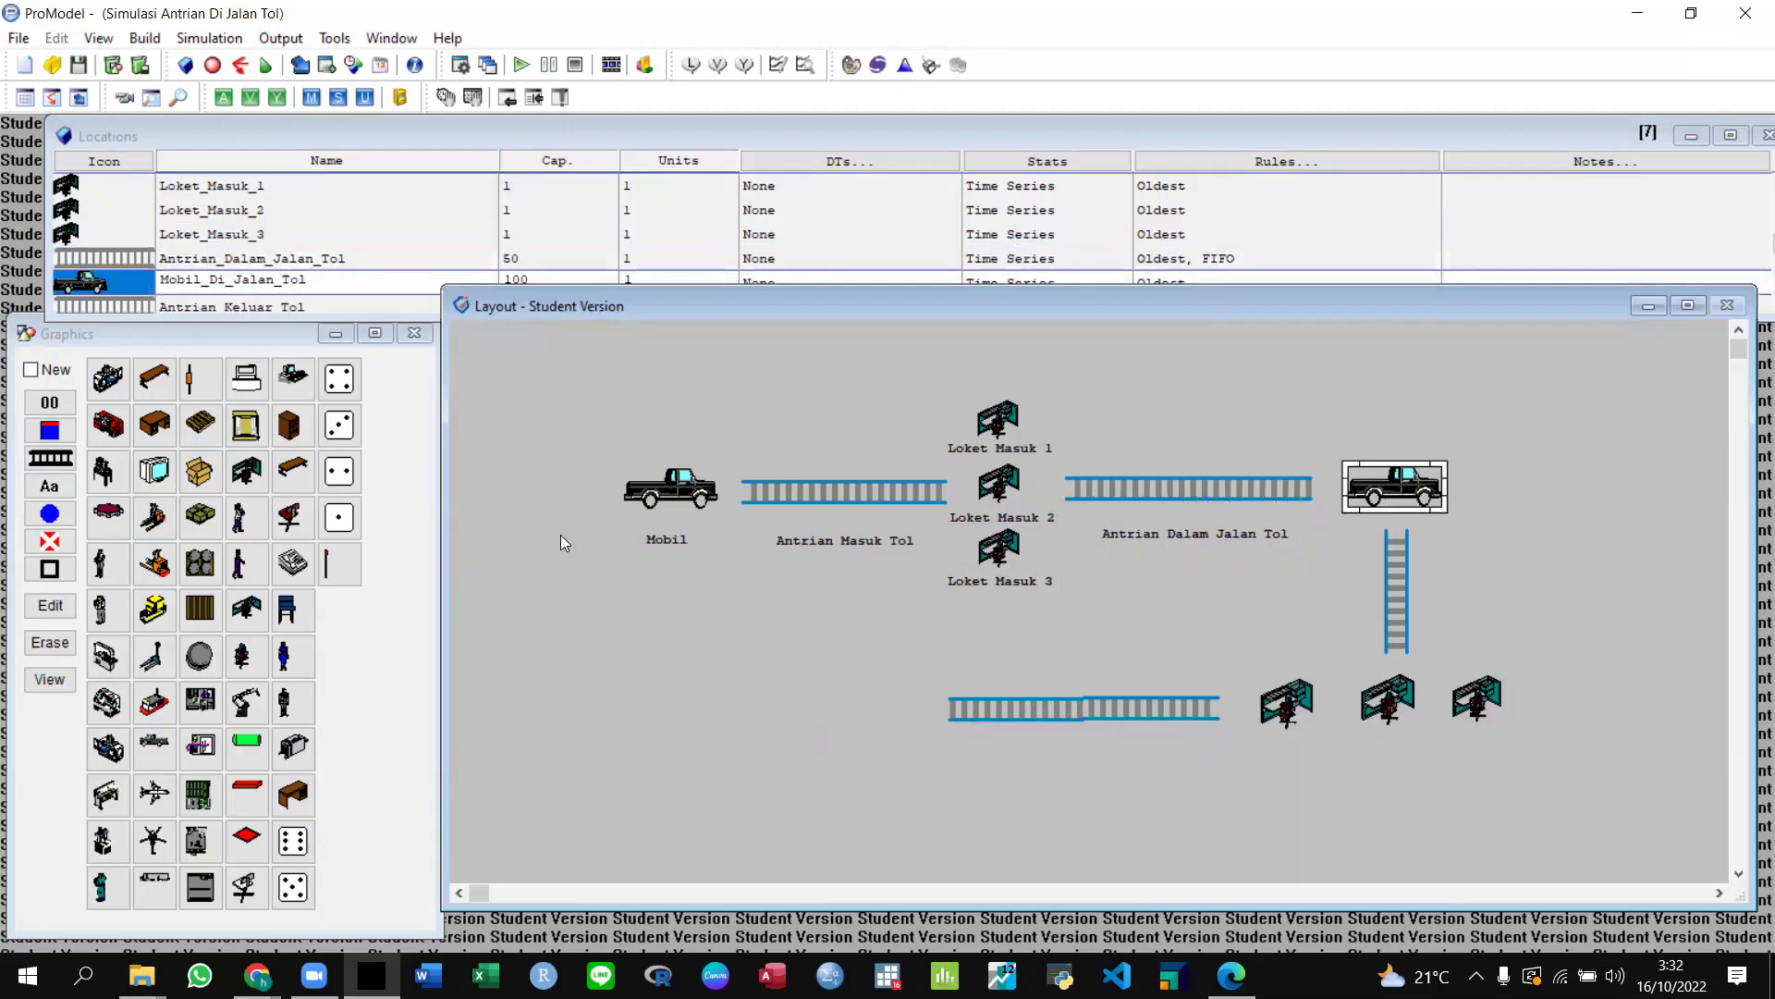
pyautogui.click(46, 488)
pyautogui.click(1354, 557)
pyautogui.doubleClick(1354, 556)
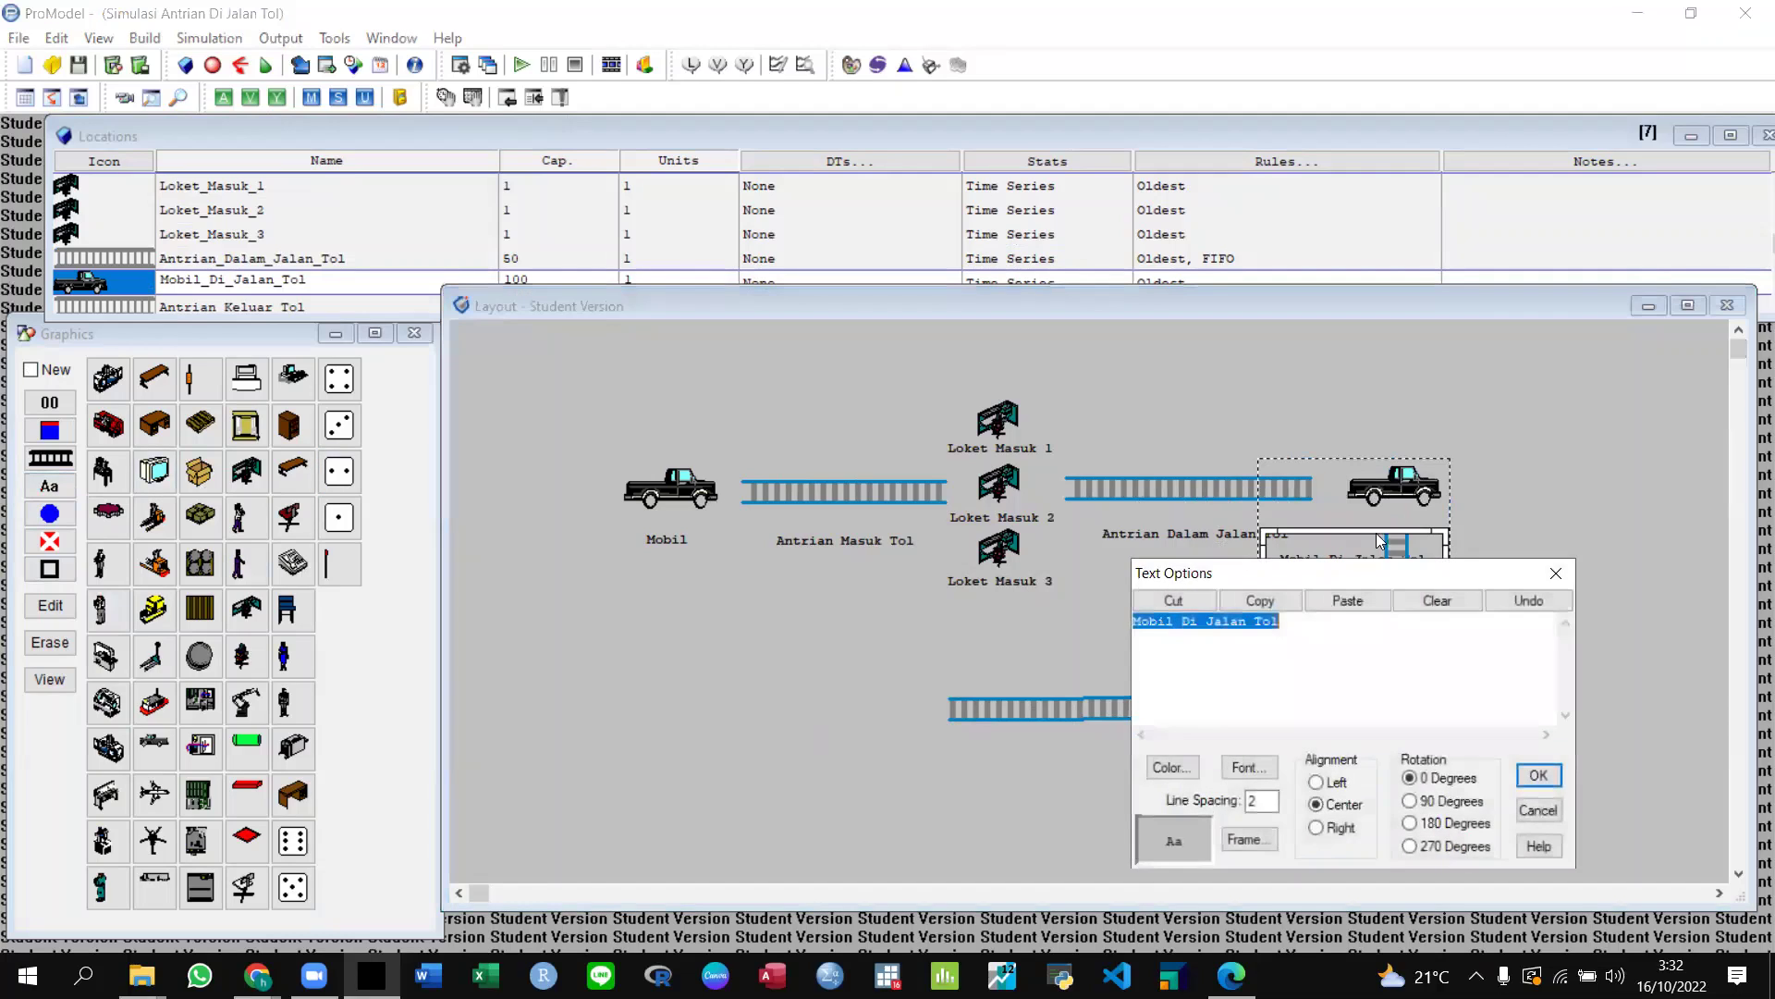
pyautogui.click(1561, 581)
pyautogui.moveTo(1335, 564); pyautogui.dragTo(1371, 520)
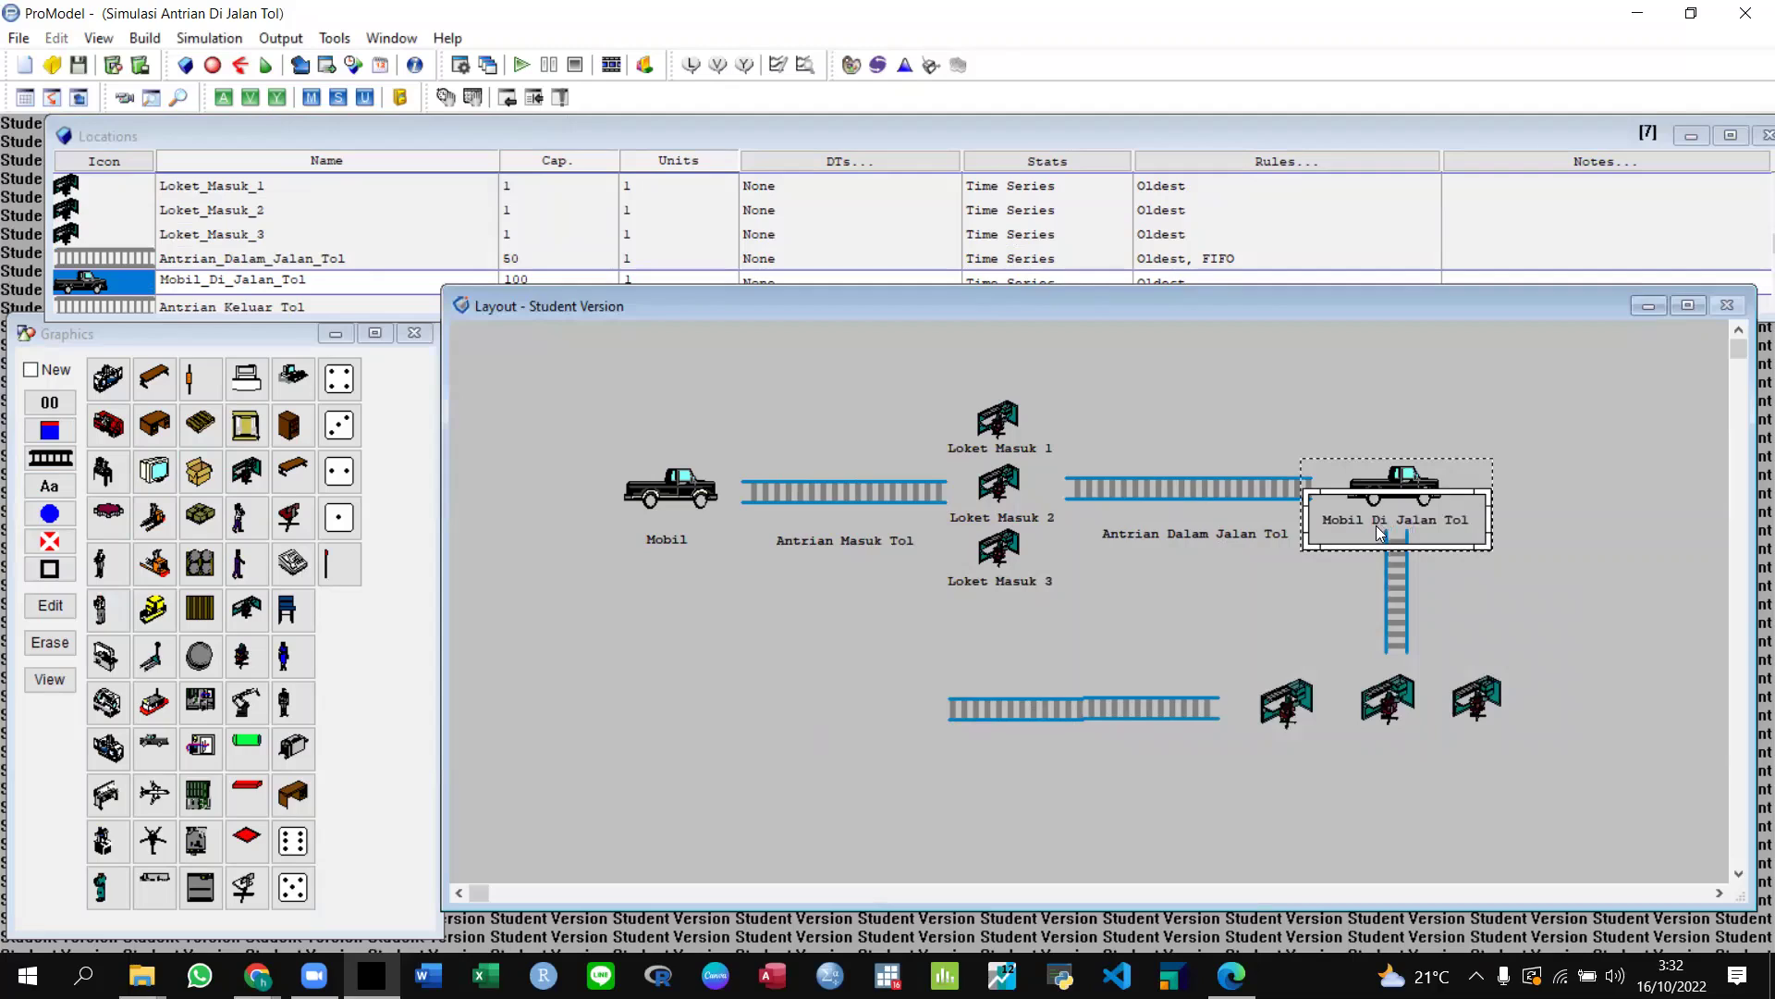
pyautogui.moveTo(1376, 526); pyautogui.dragTo(1379, 510)
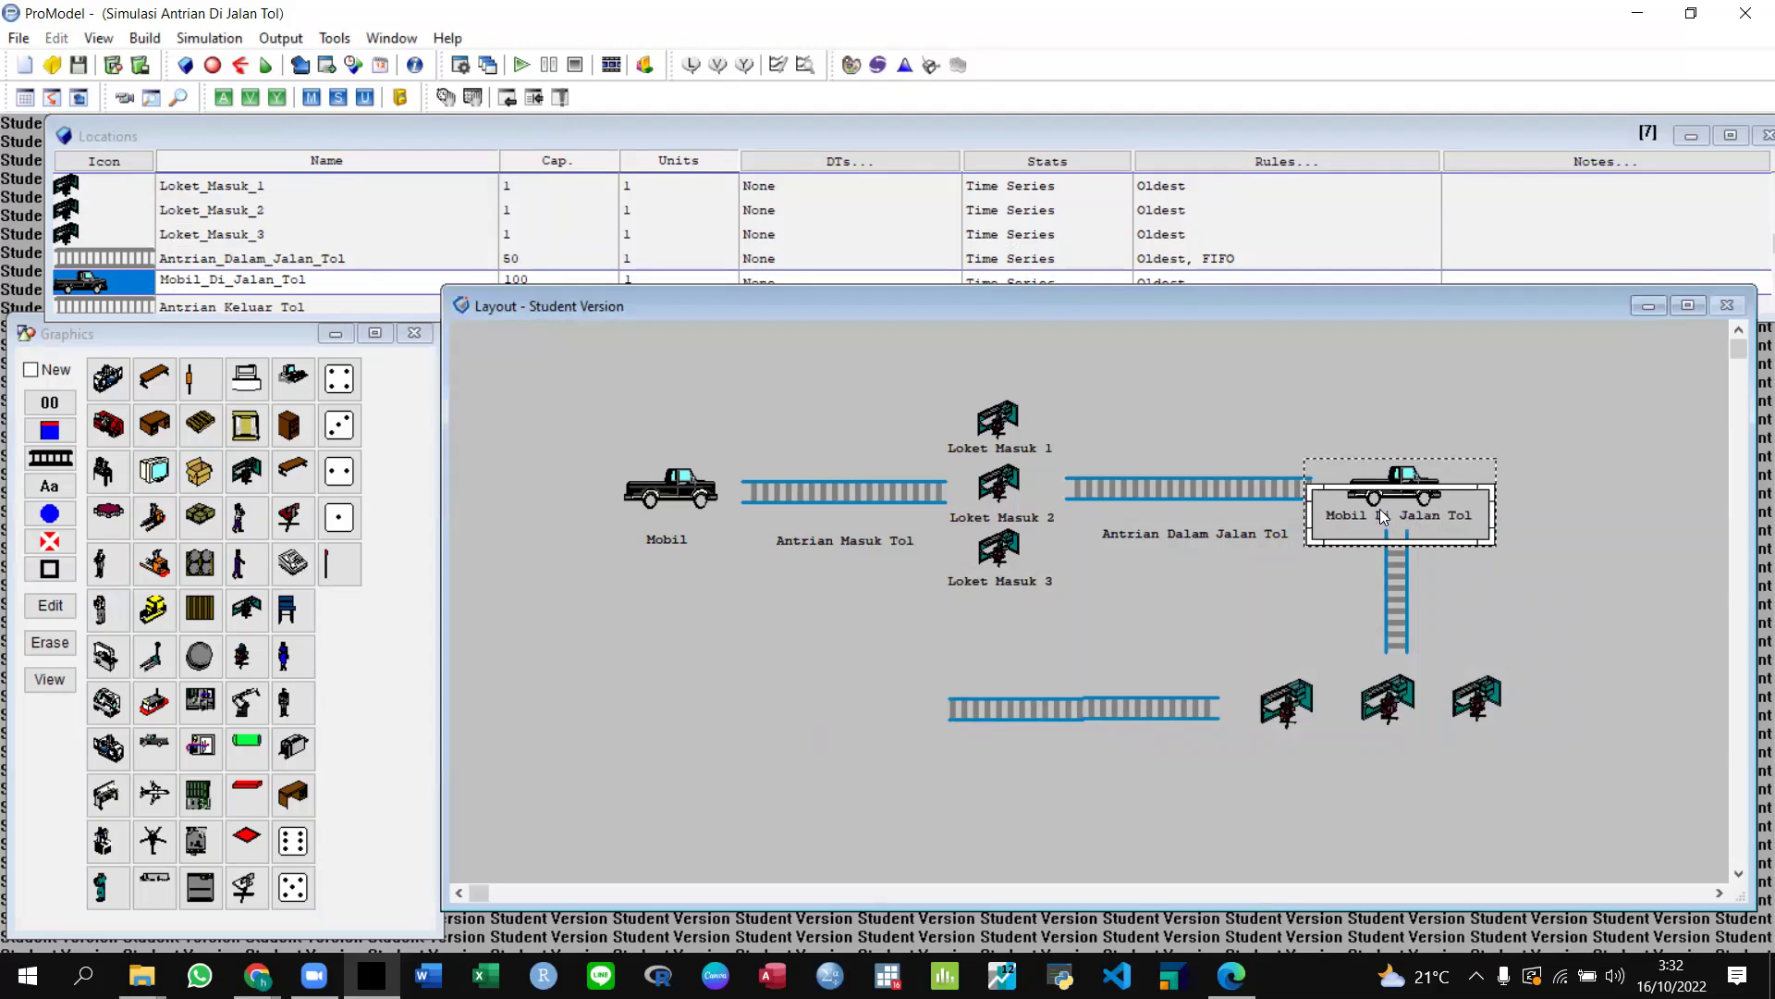
# Add the name label Antrian Keluar Tol to the vertical exit queue and place it beside the queue's middle.
pyautogui.click(1386, 596)
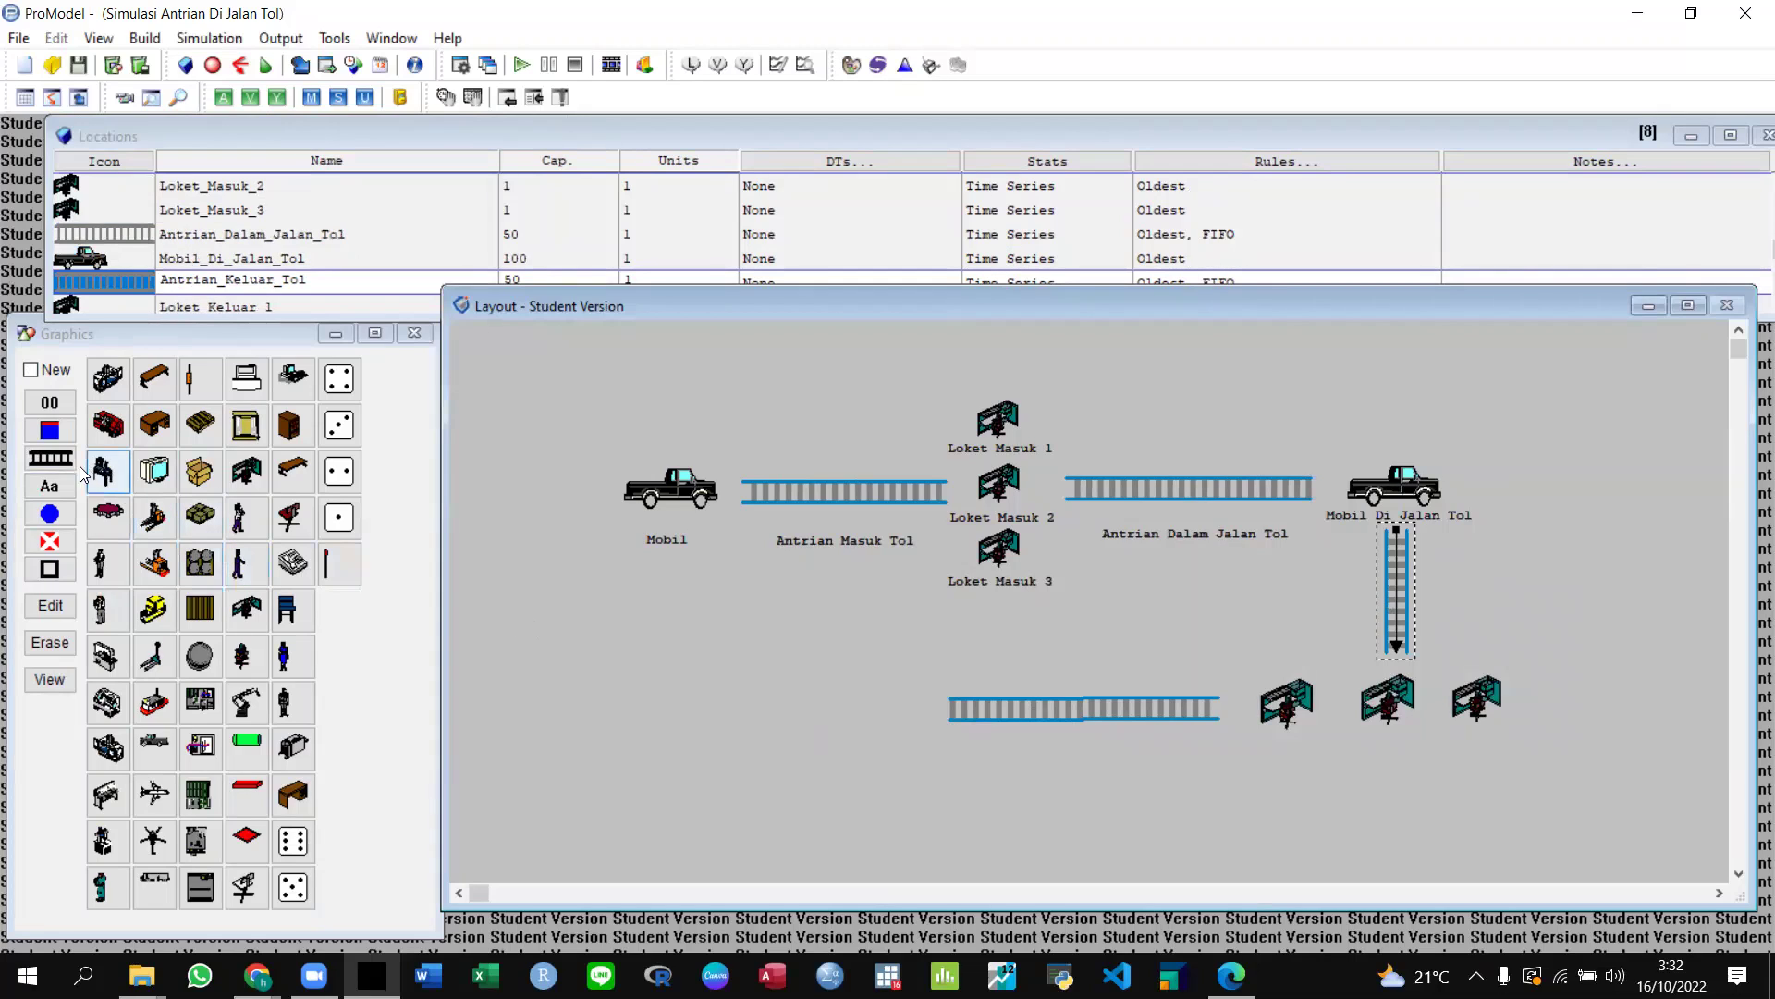
pyautogui.click(50, 487)
pyautogui.click(1516, 545)
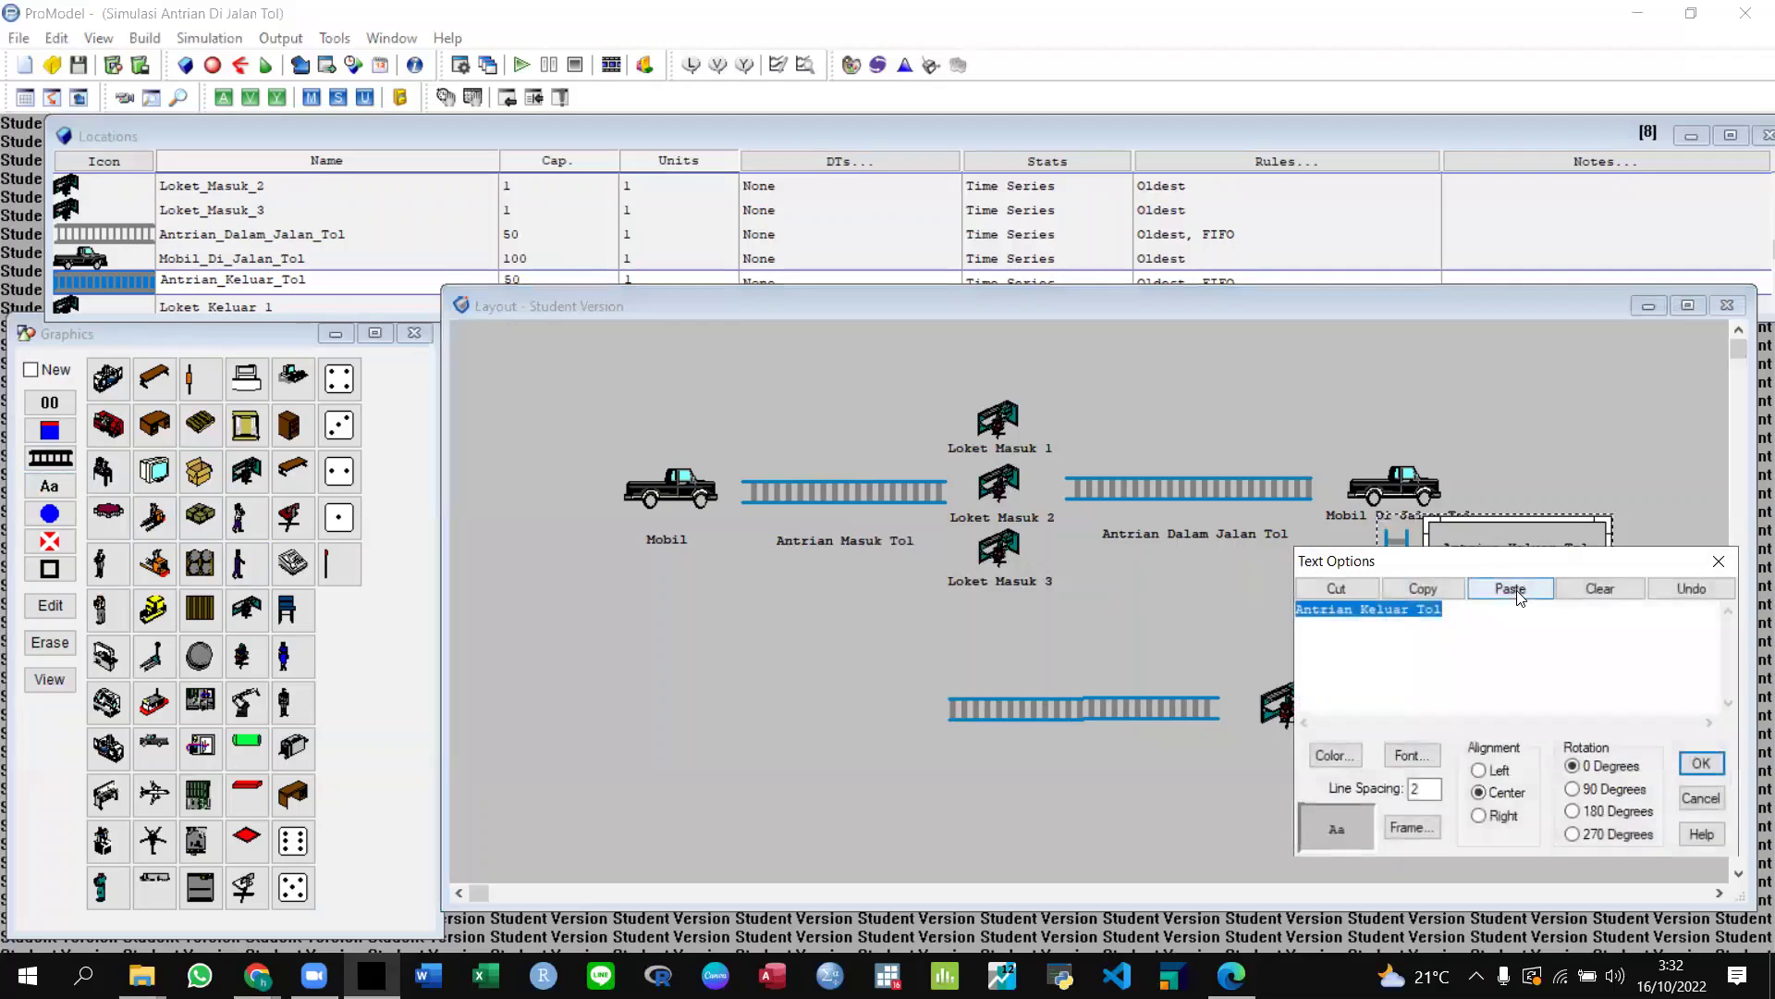
pyautogui.click(1720, 563)
pyautogui.moveTo(1501, 544); pyautogui.dragTo(1499, 592)
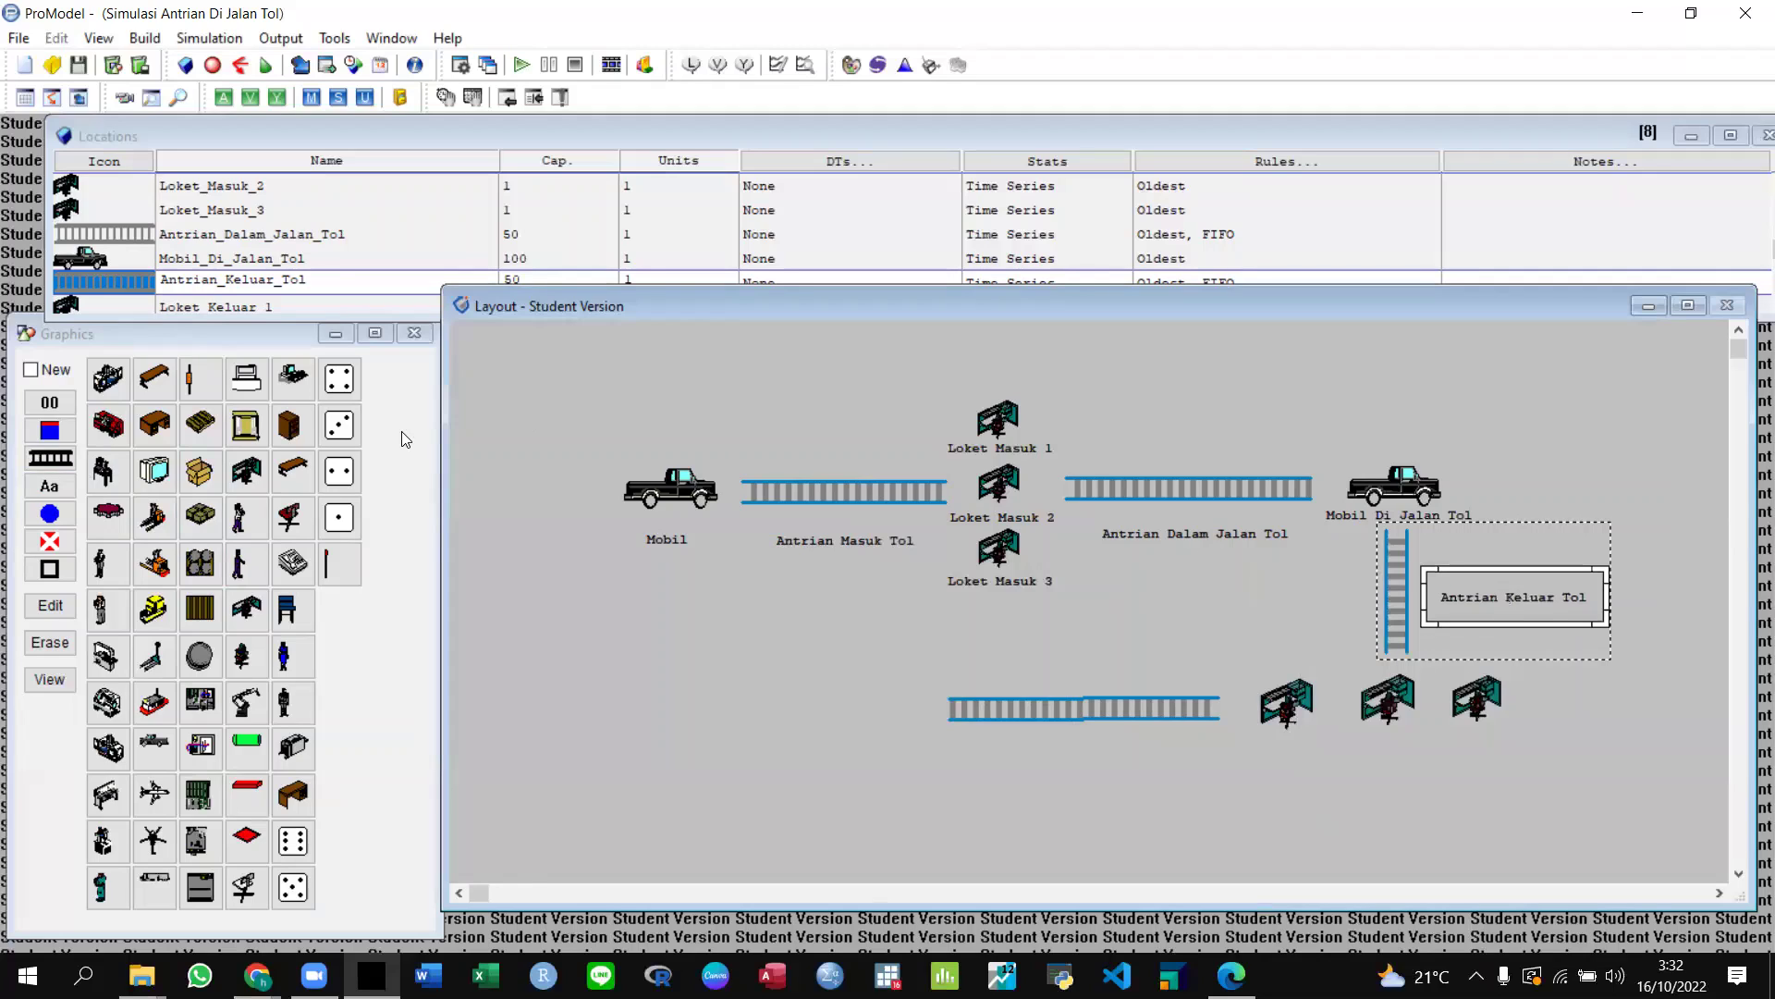
# Add the name label Loket Keluar 1 to the first exit booth and position it just beneath the booth.
pyautogui.click(1287, 702)
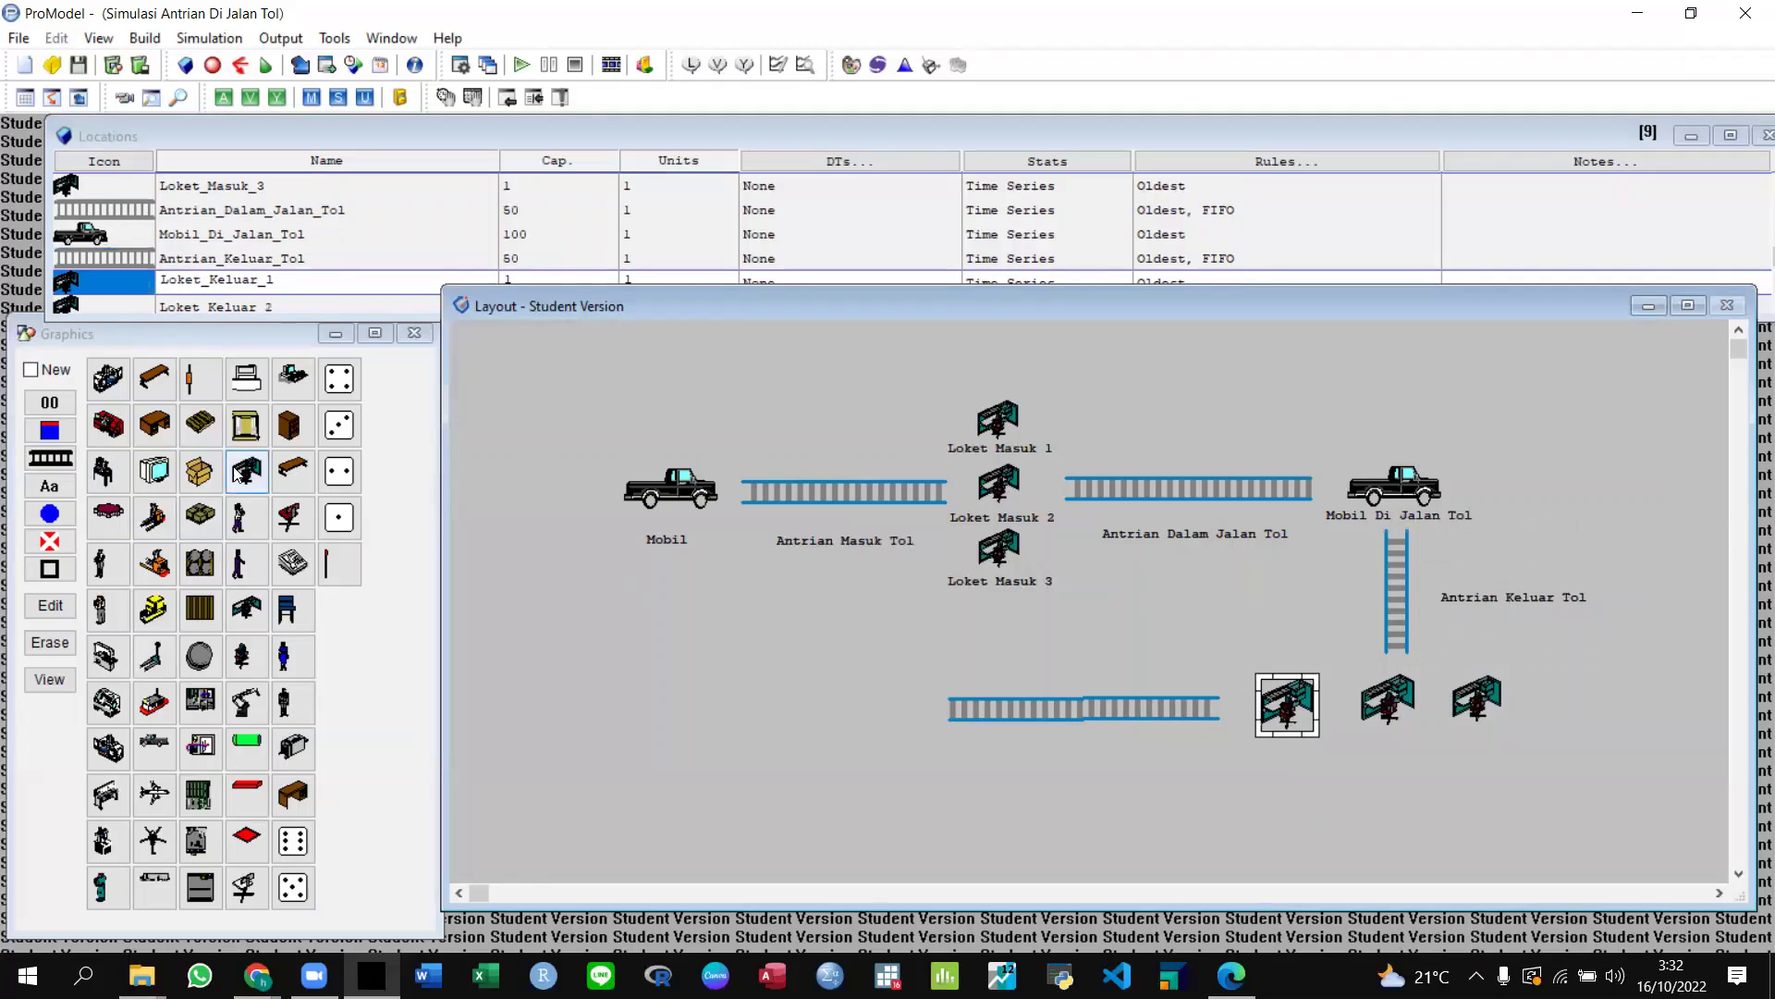
pyautogui.click(49, 487)
pyautogui.click(1278, 784)
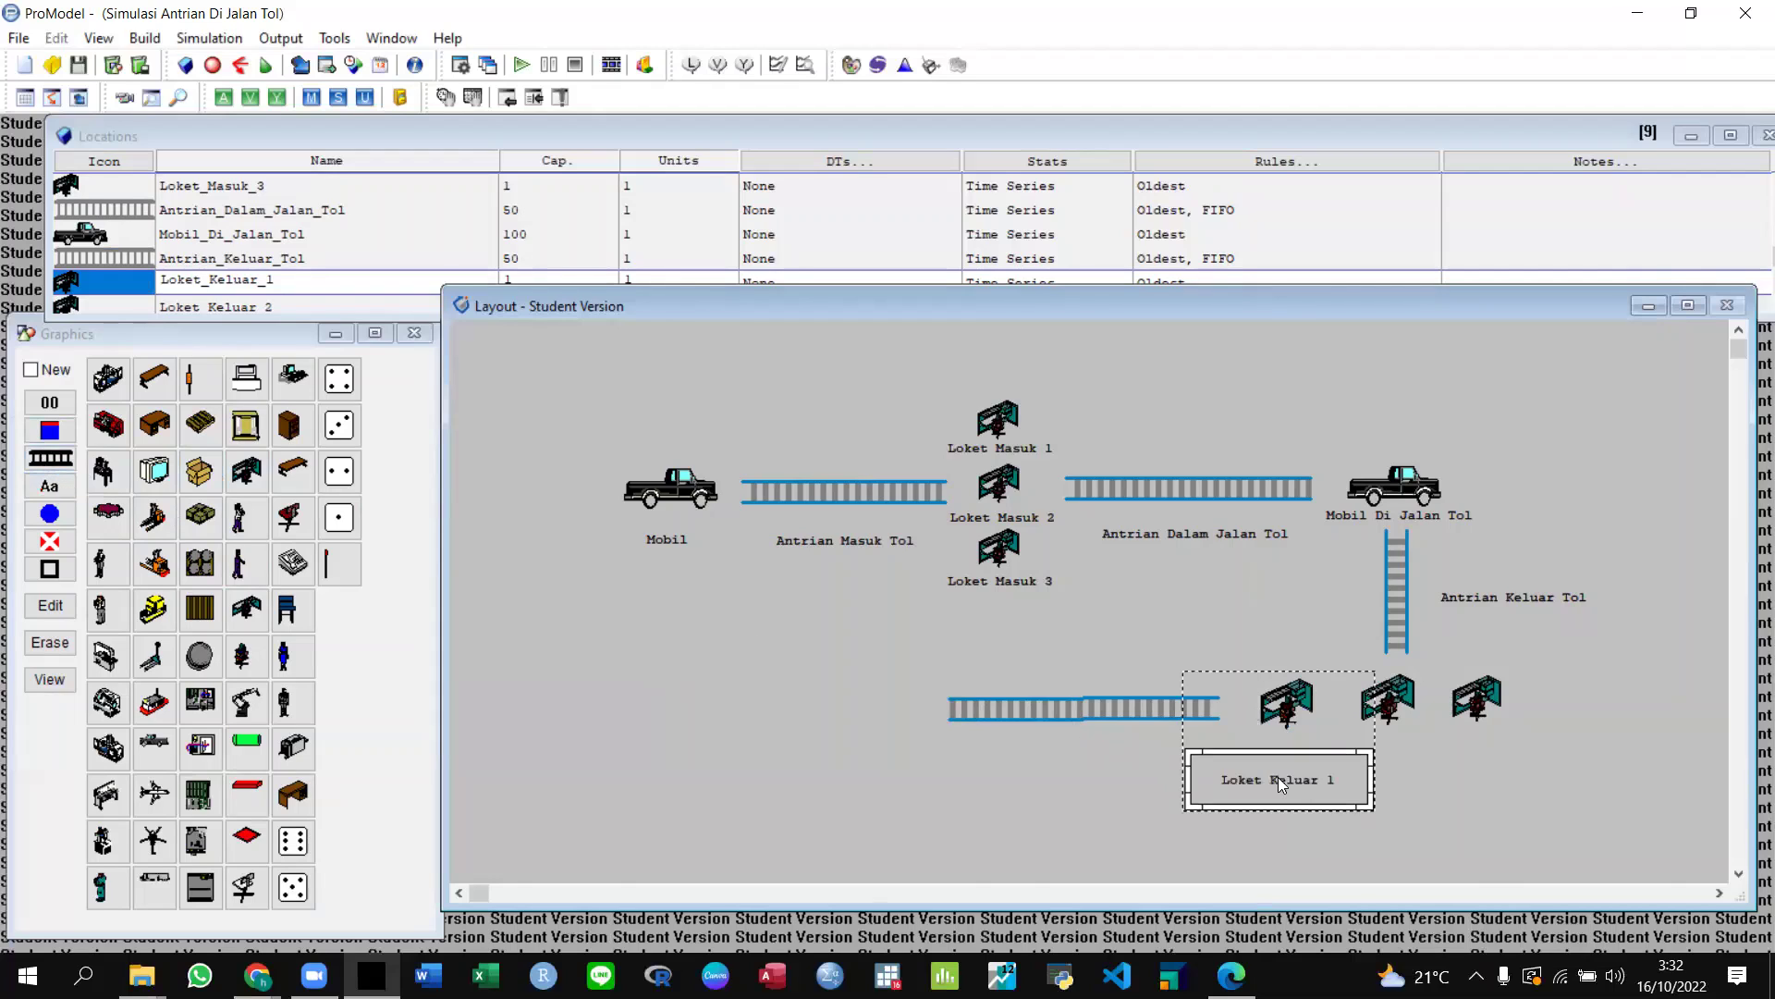
pyautogui.doubleClick(1278, 777)
pyautogui.click(1491, 706)
pyautogui.moveTo(1243, 777); pyautogui.dragTo(1252, 752)
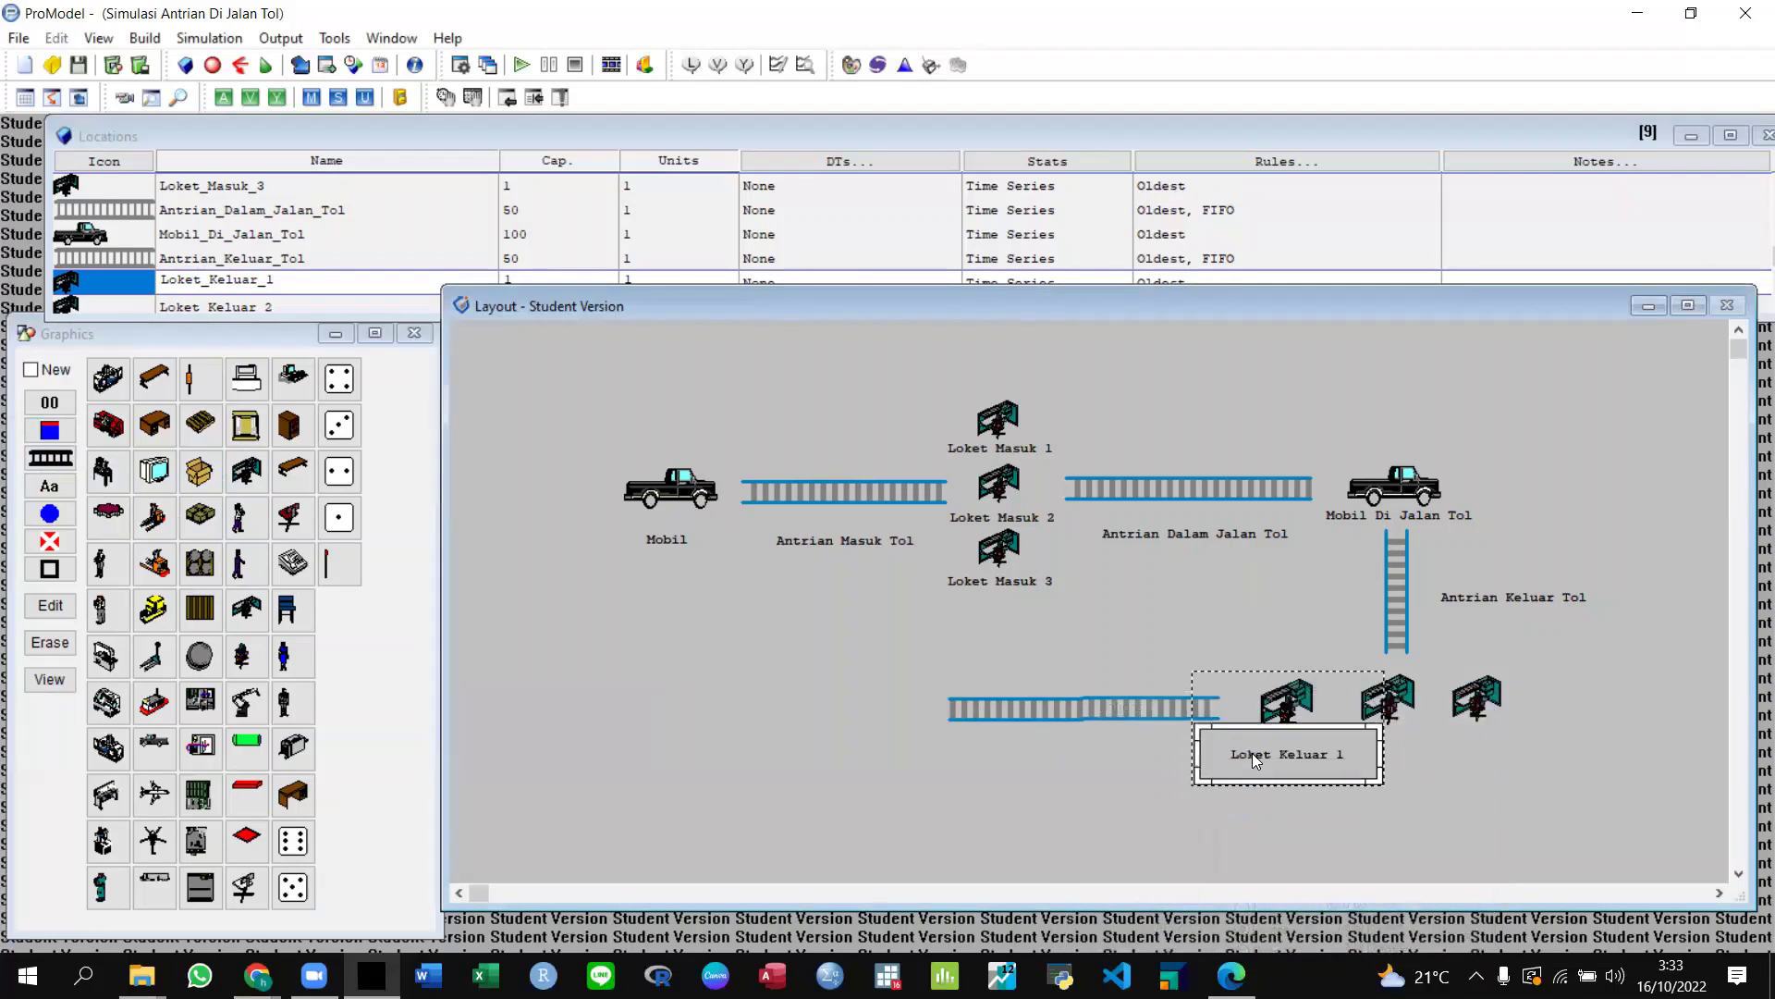
# Add the name label Loket Keluar 2 to the second exit booth and position it directly beneath the booth.
pyautogui.click(1406, 695)
pyautogui.click(50, 485)
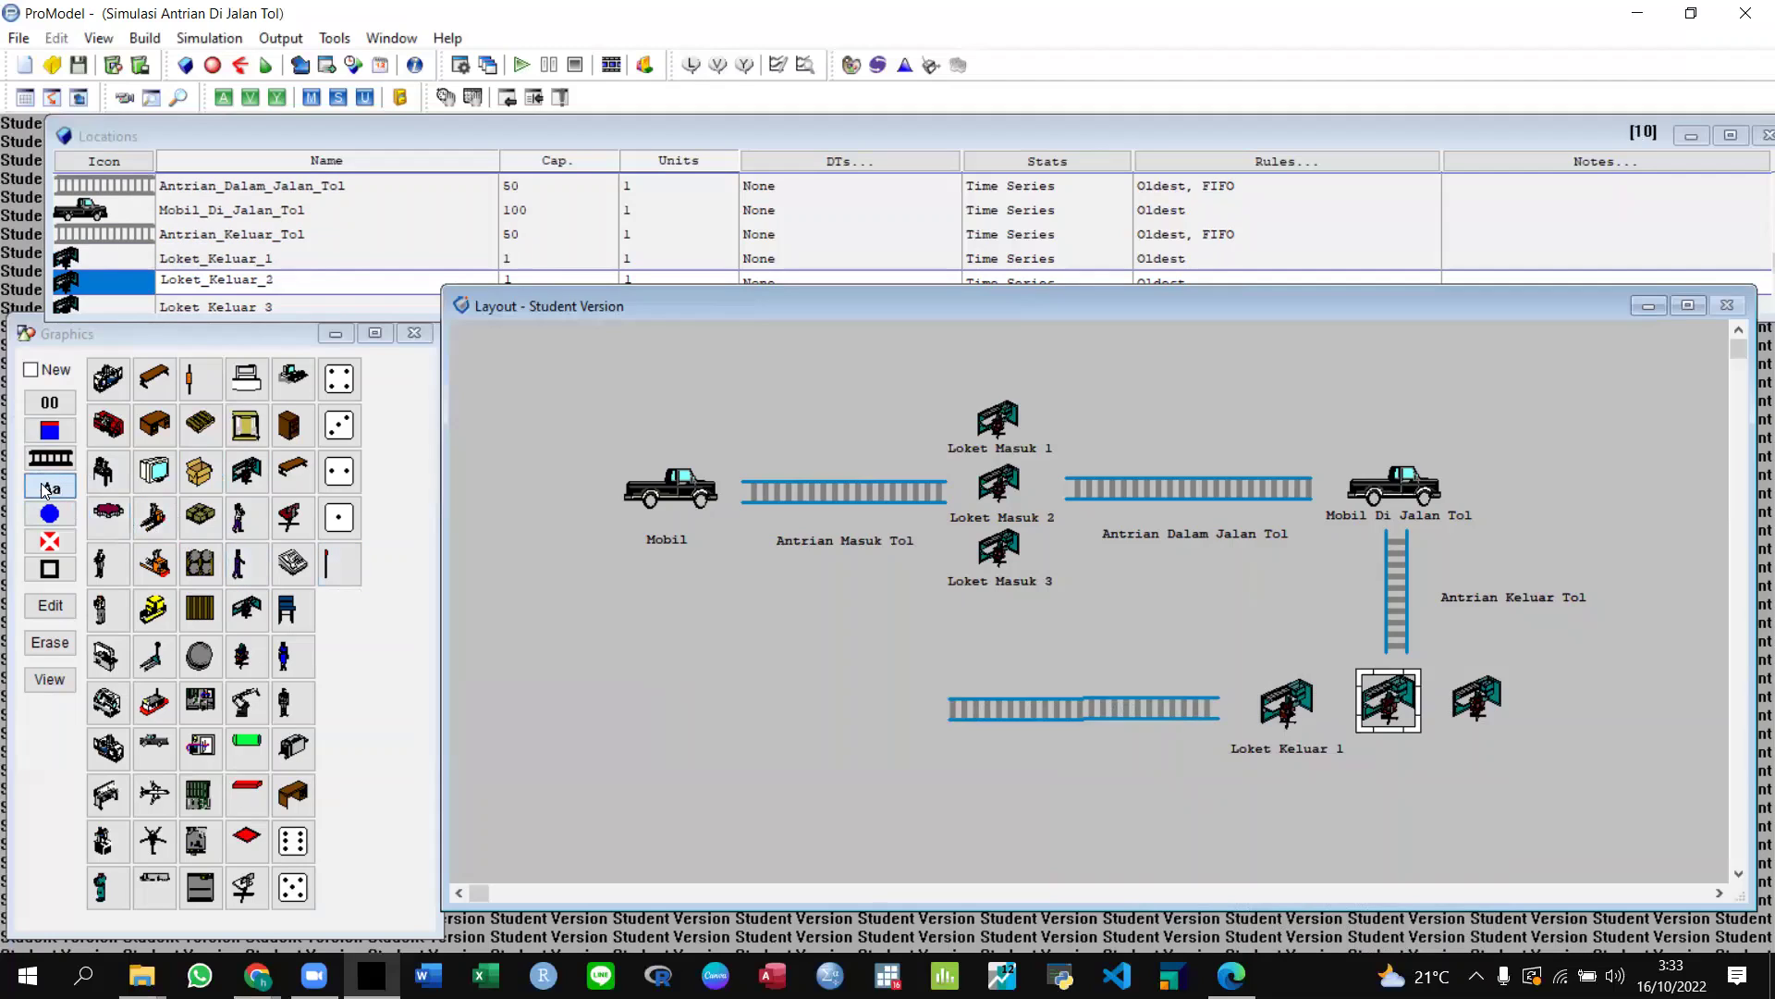
pyautogui.click(1414, 794)
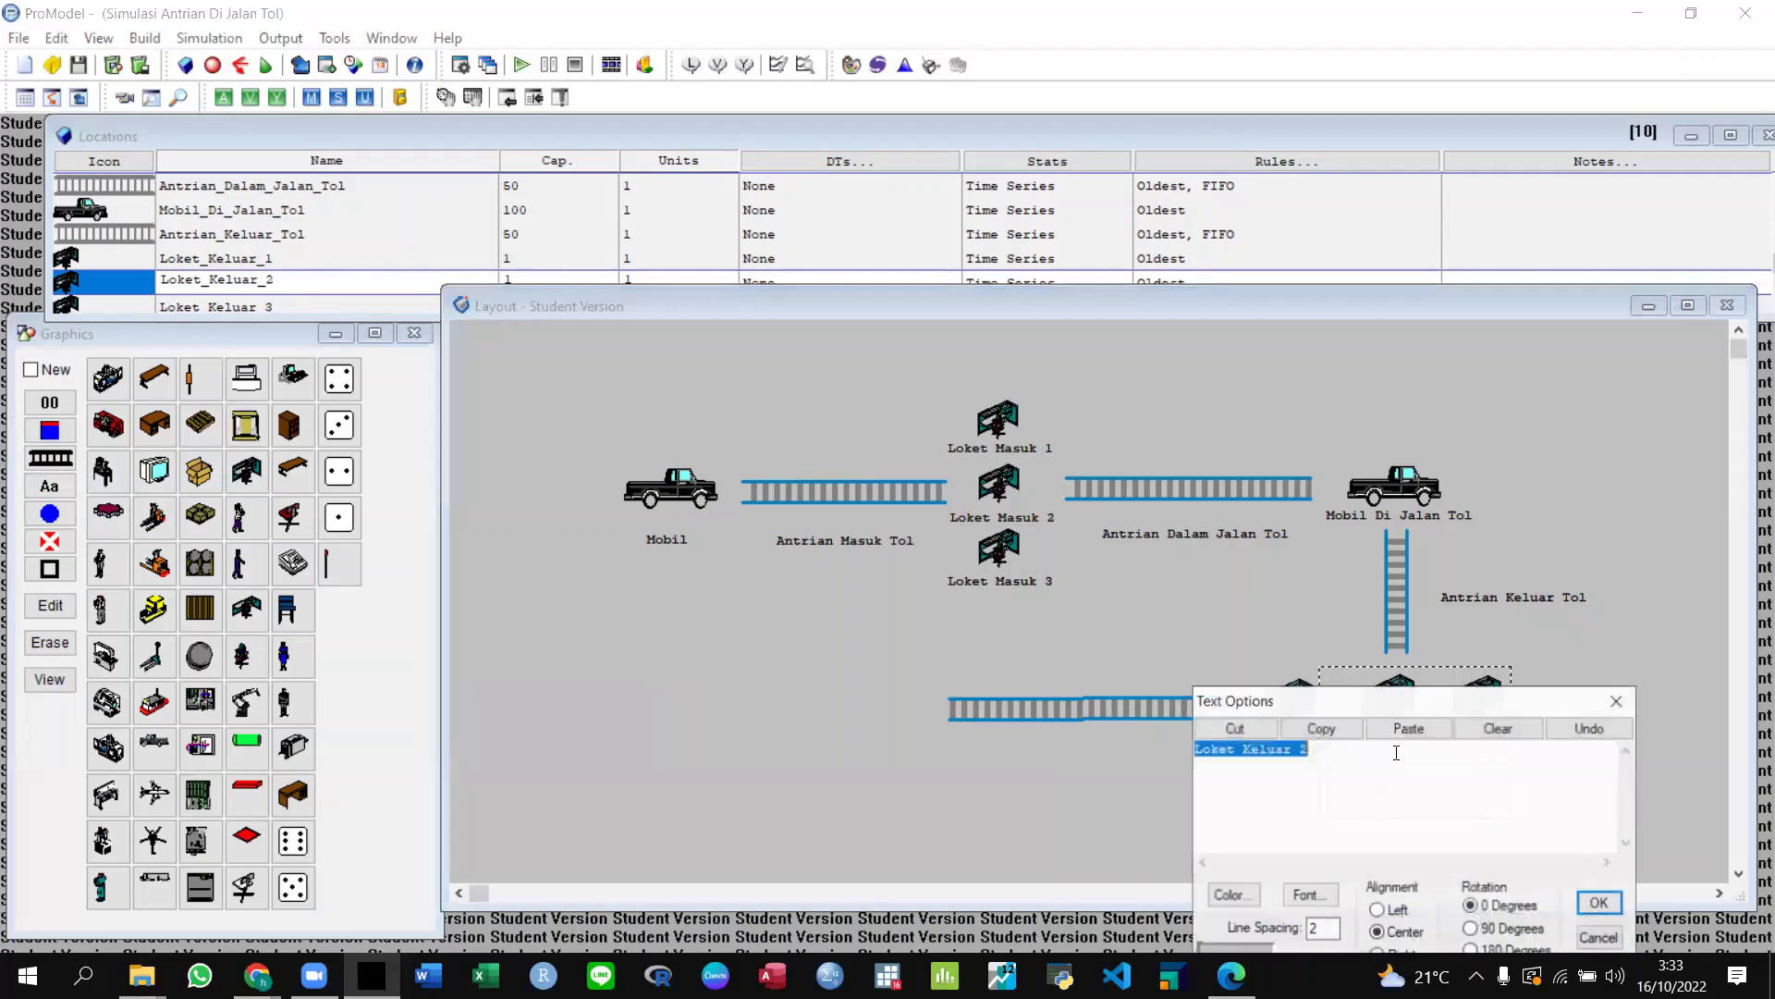
pyautogui.click(1614, 699)
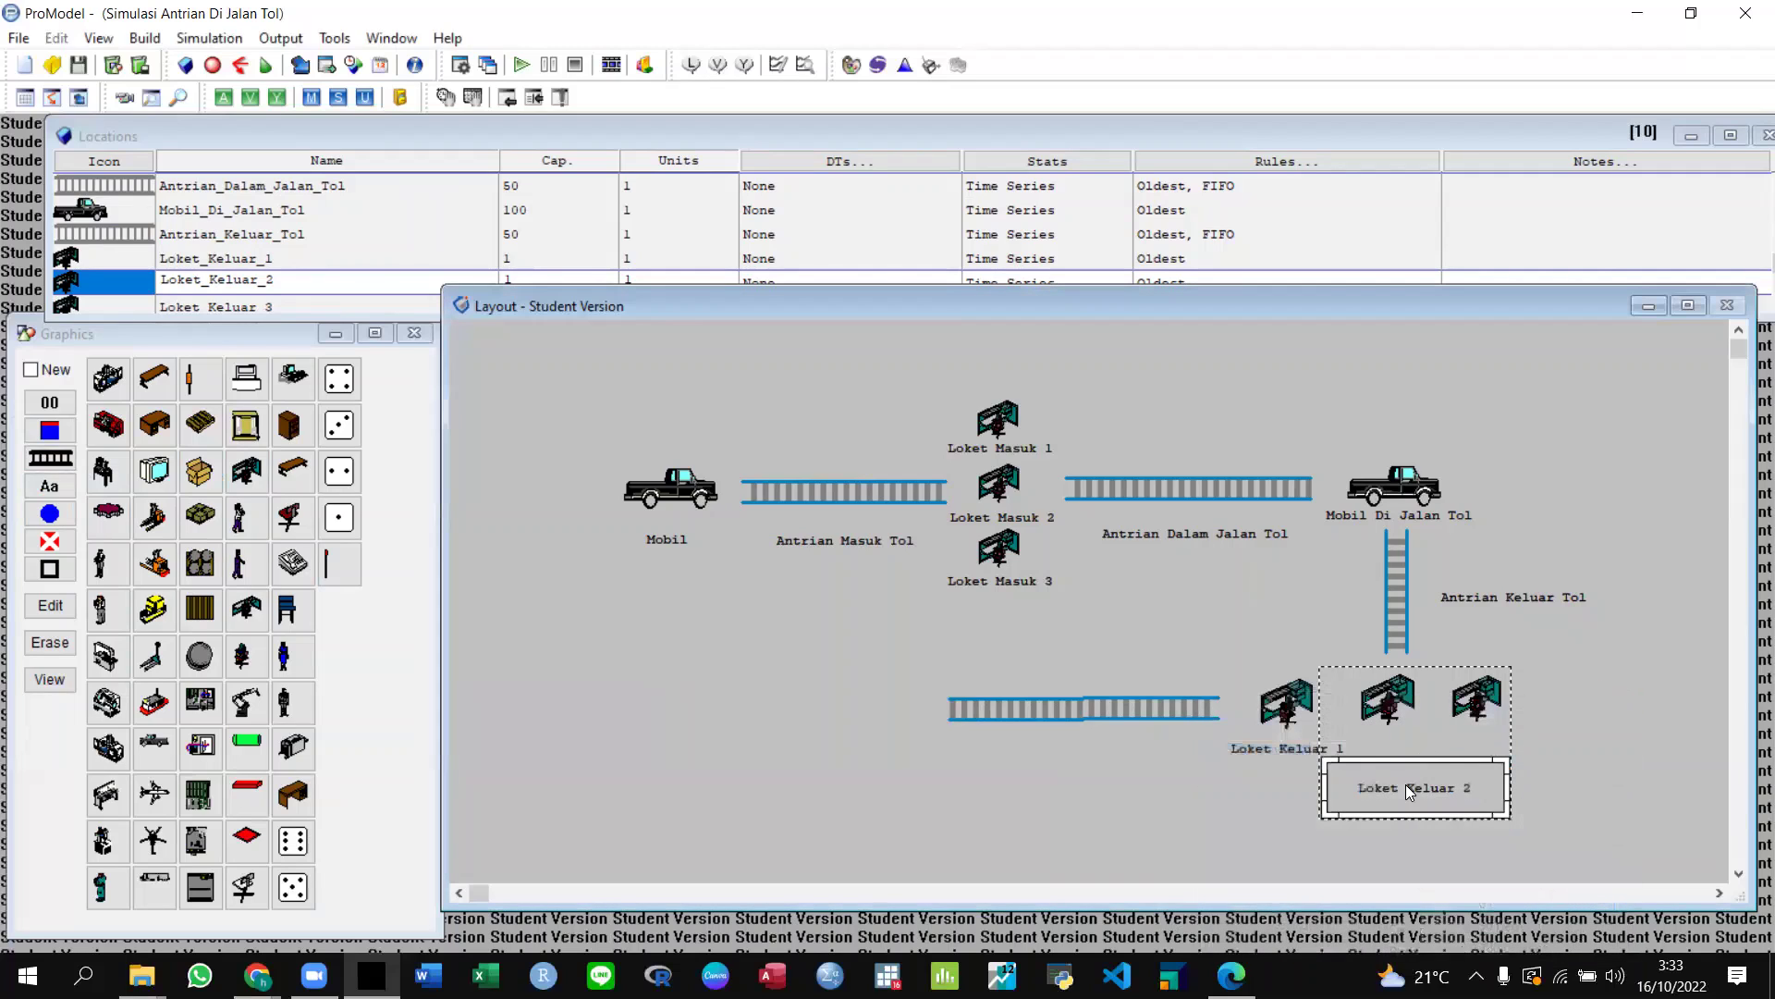
pyautogui.moveTo(1406, 784); pyautogui.dragTo(1378, 730)
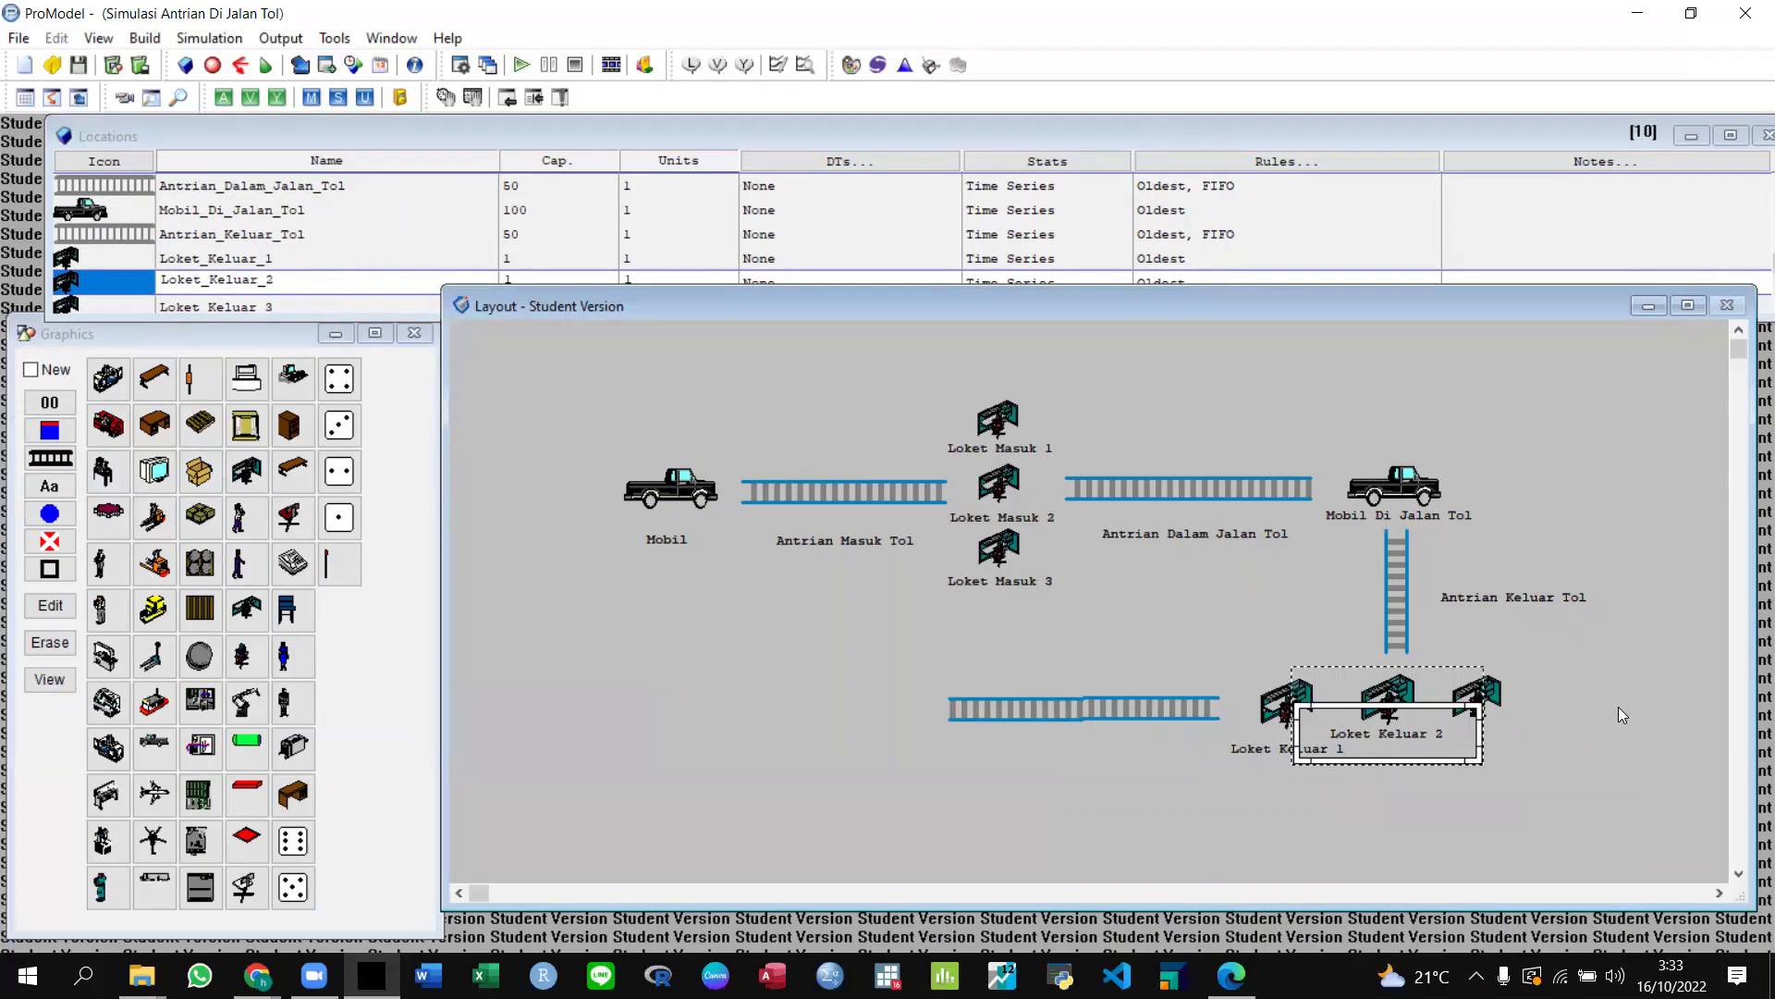
# Add the name label Loket Keluar 3 to the third exit booth and place it just beneath the booth.
pyautogui.click(1490, 707)
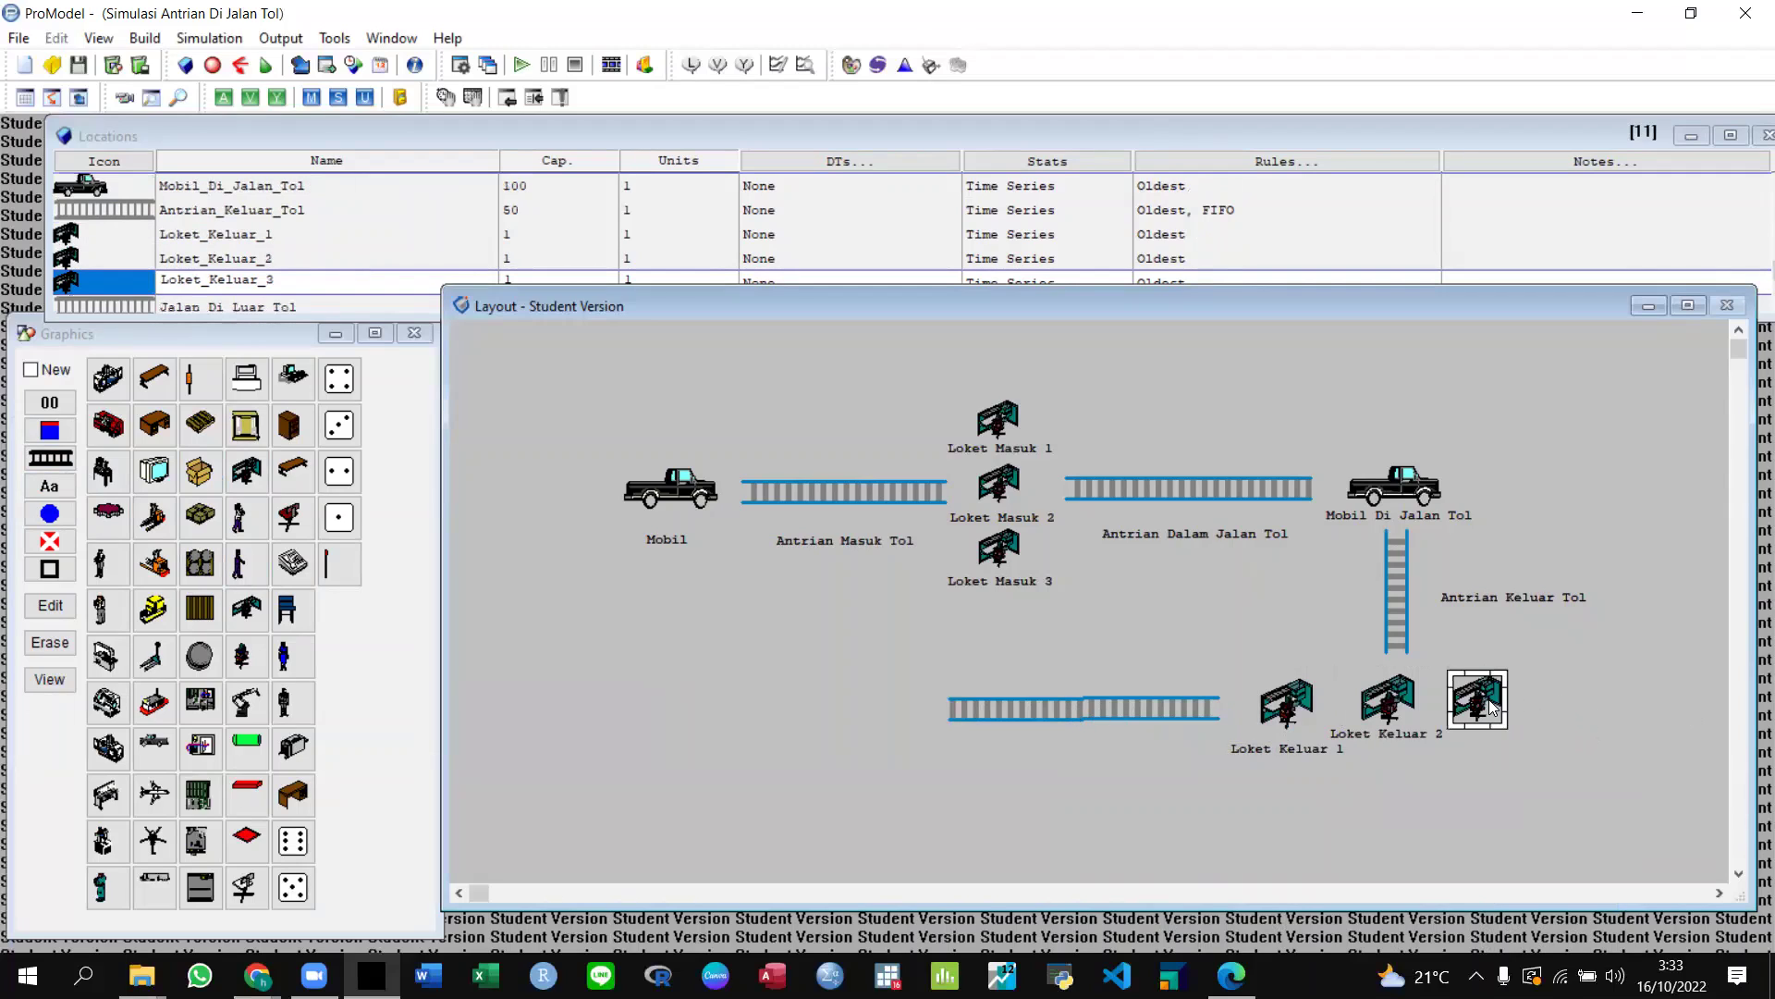
pyautogui.click(48, 486)
pyautogui.moveTo(1476, 760); pyautogui.dragTo(1489, 750)
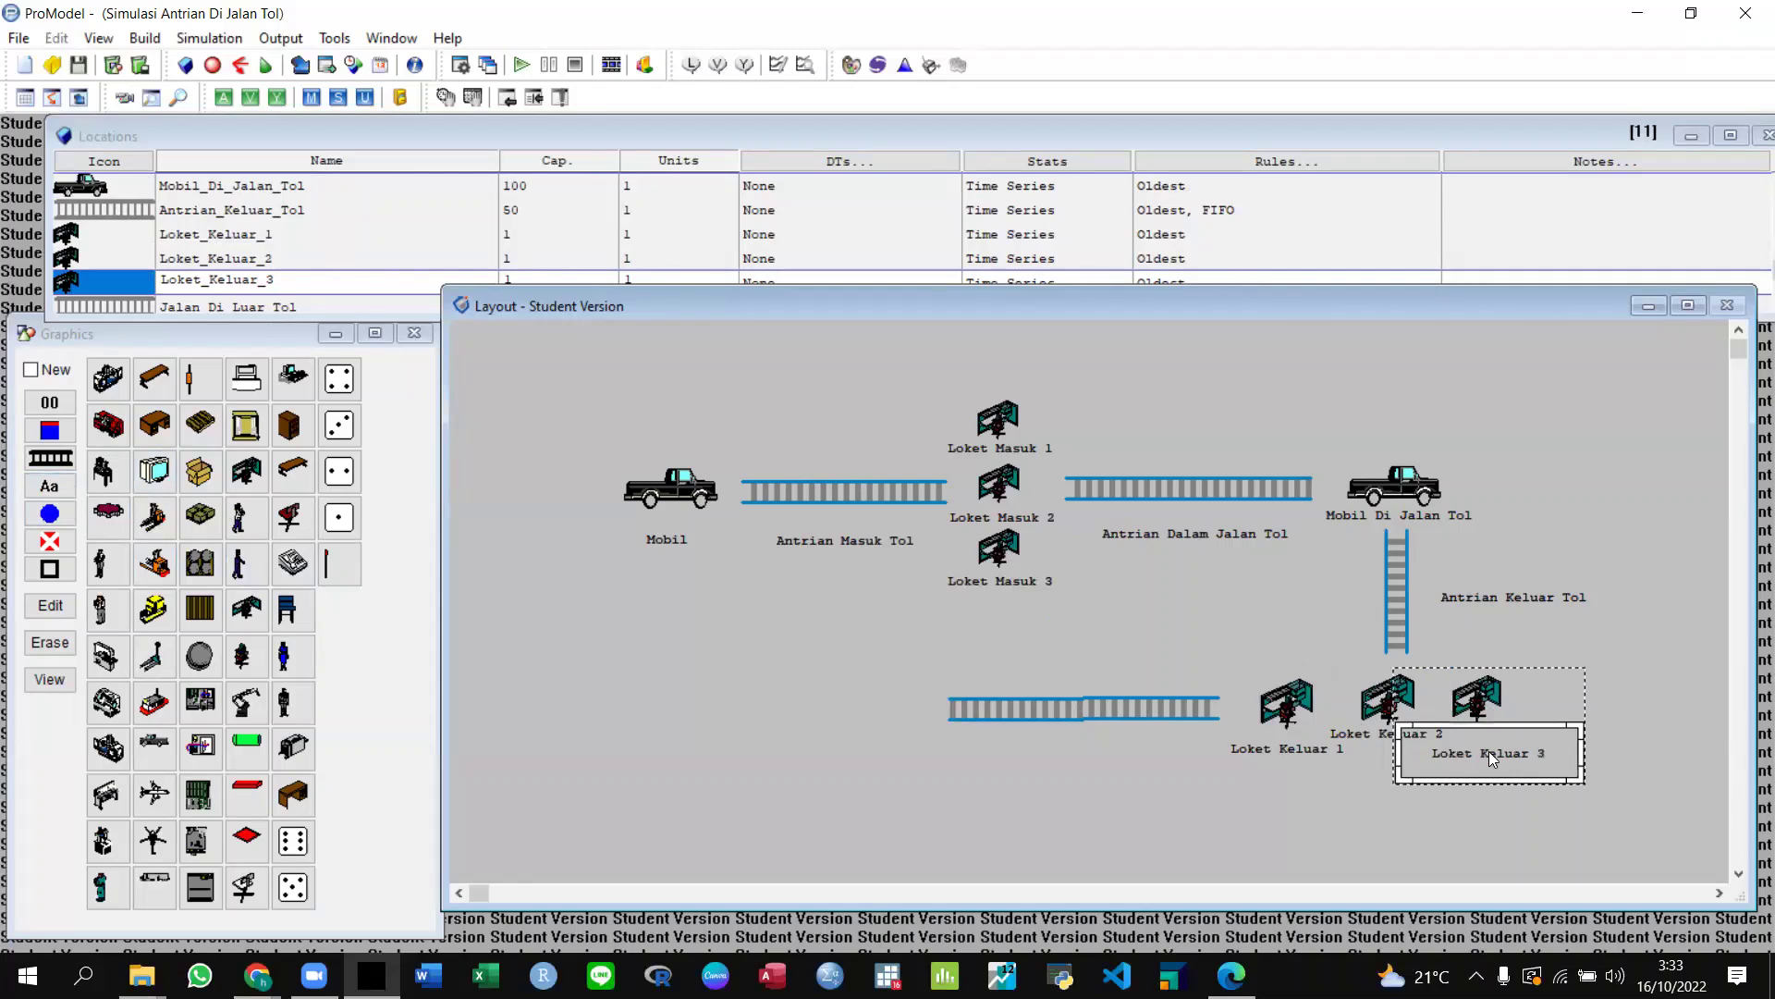
# Add the name label Jalan Di Luar Tol to the lower horizontal queue and position it beneath the queue.
pyautogui.click(1083, 701)
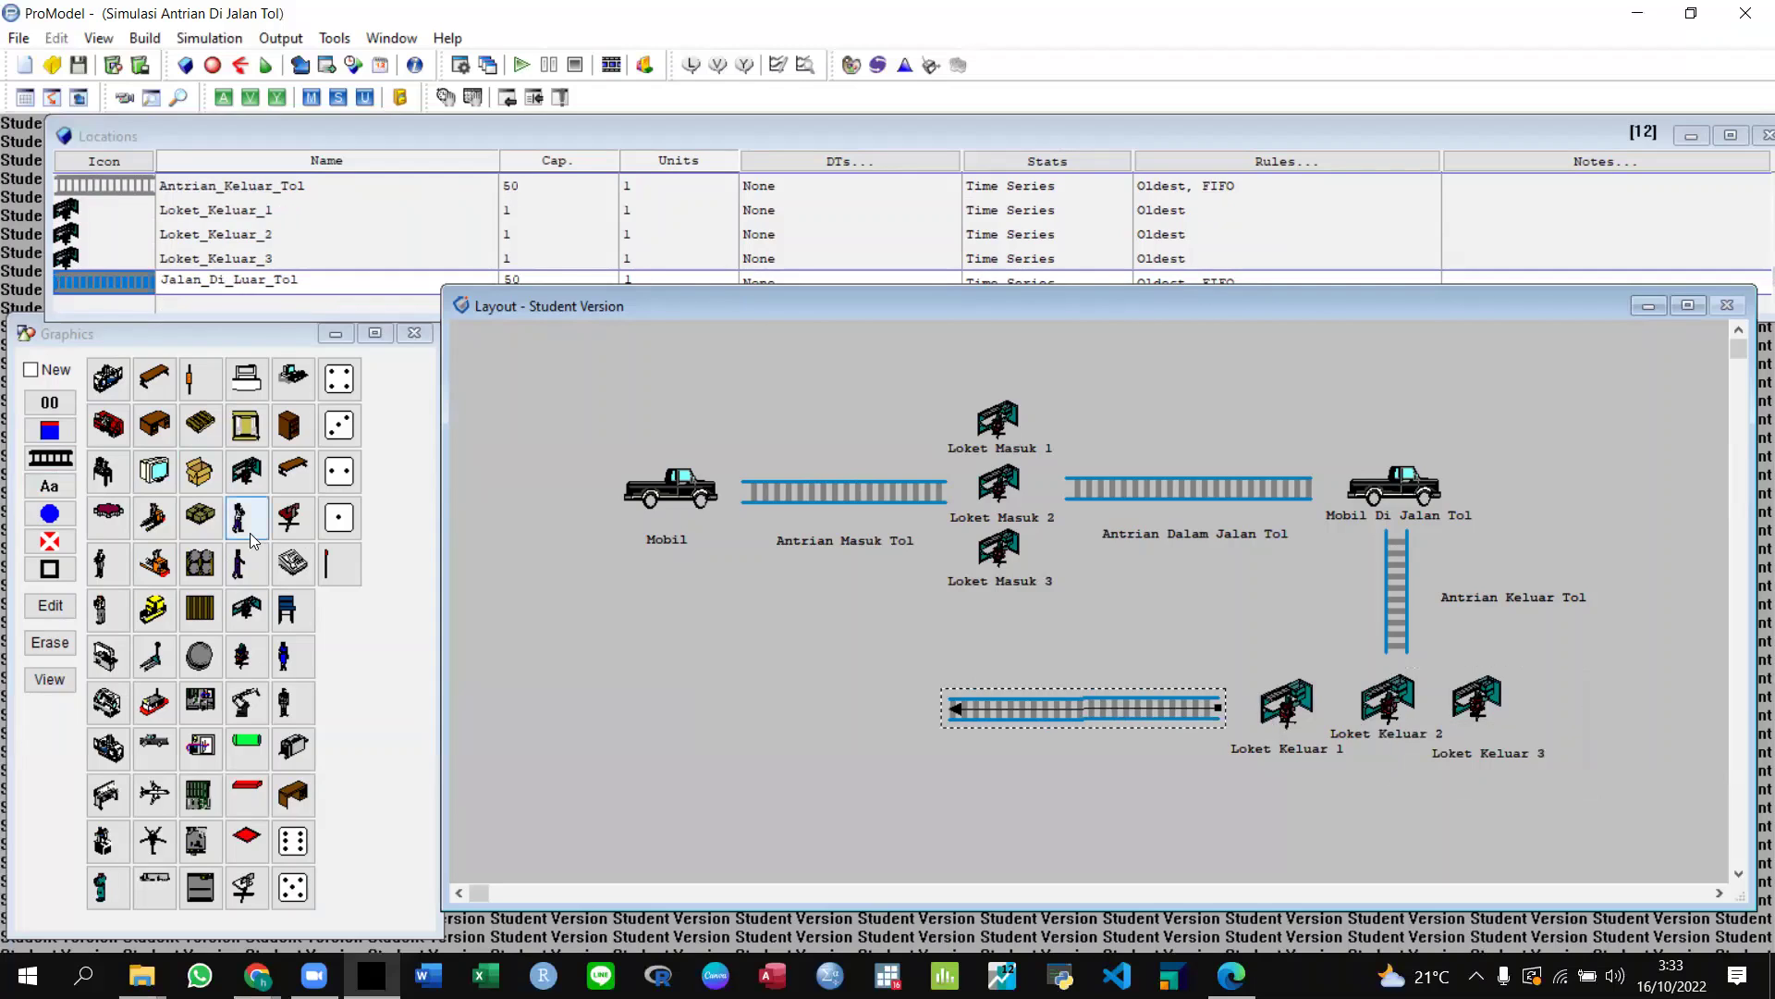
pyautogui.click(50, 487)
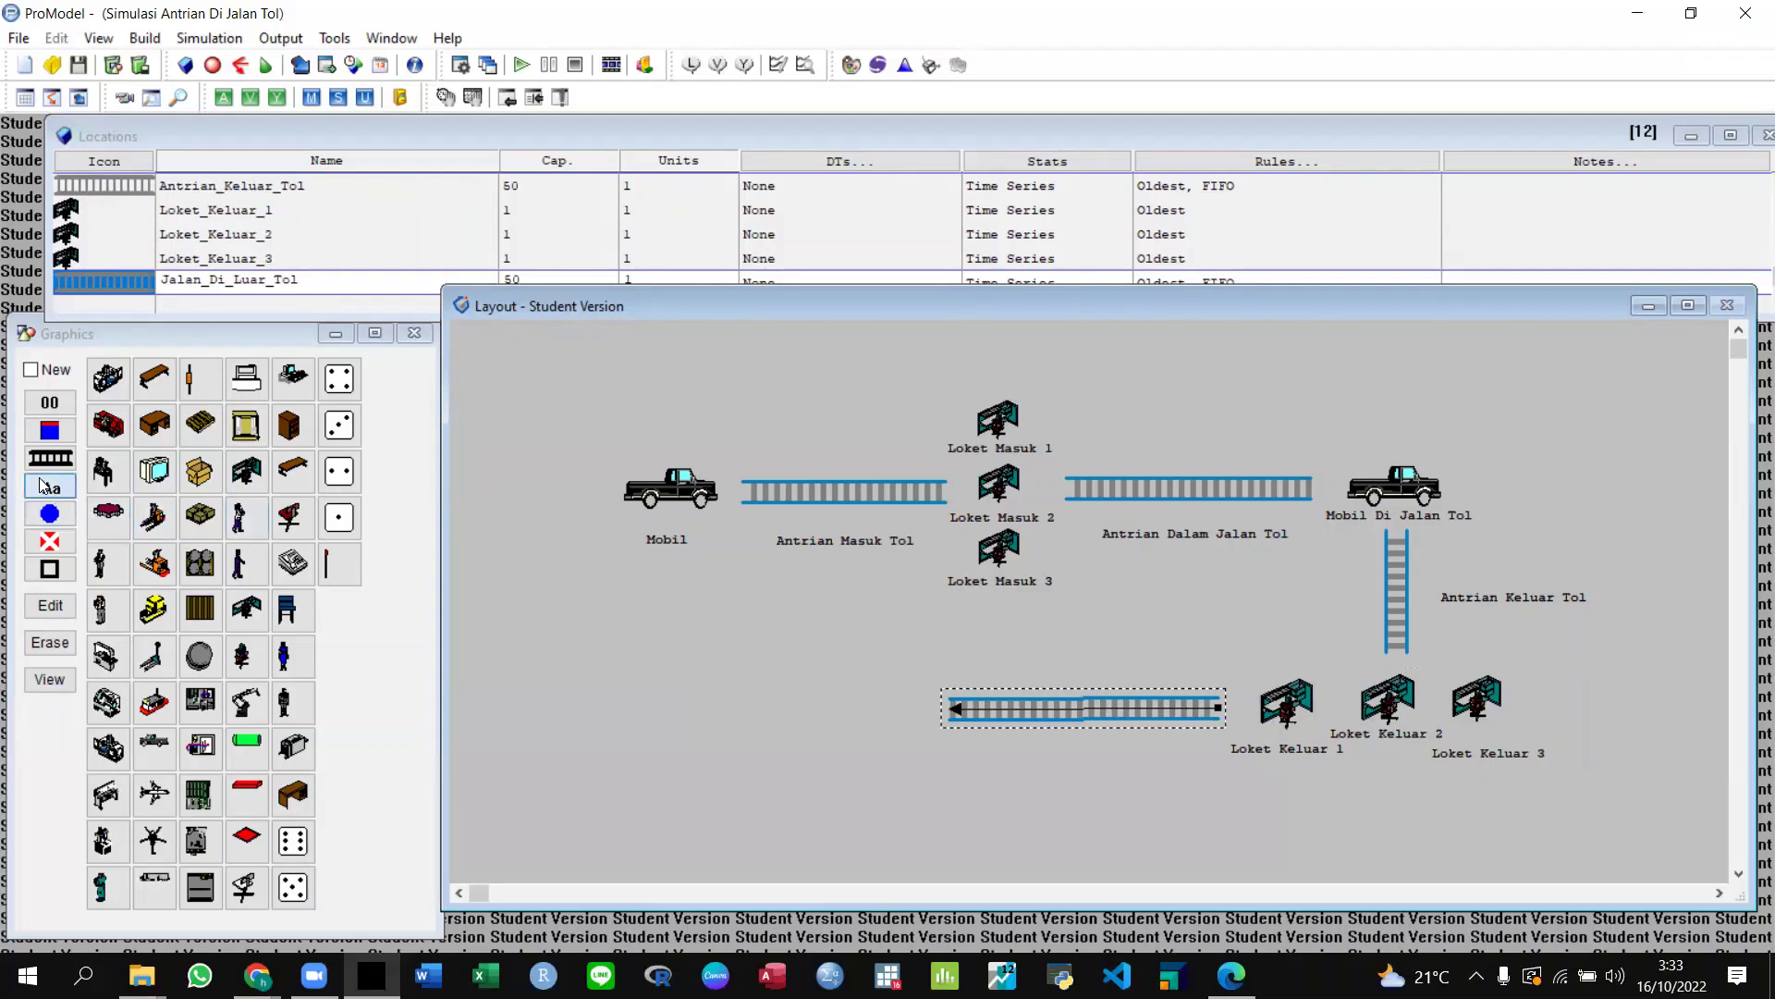
pyautogui.click(1038, 754)
pyautogui.doubleClick(1043, 756)
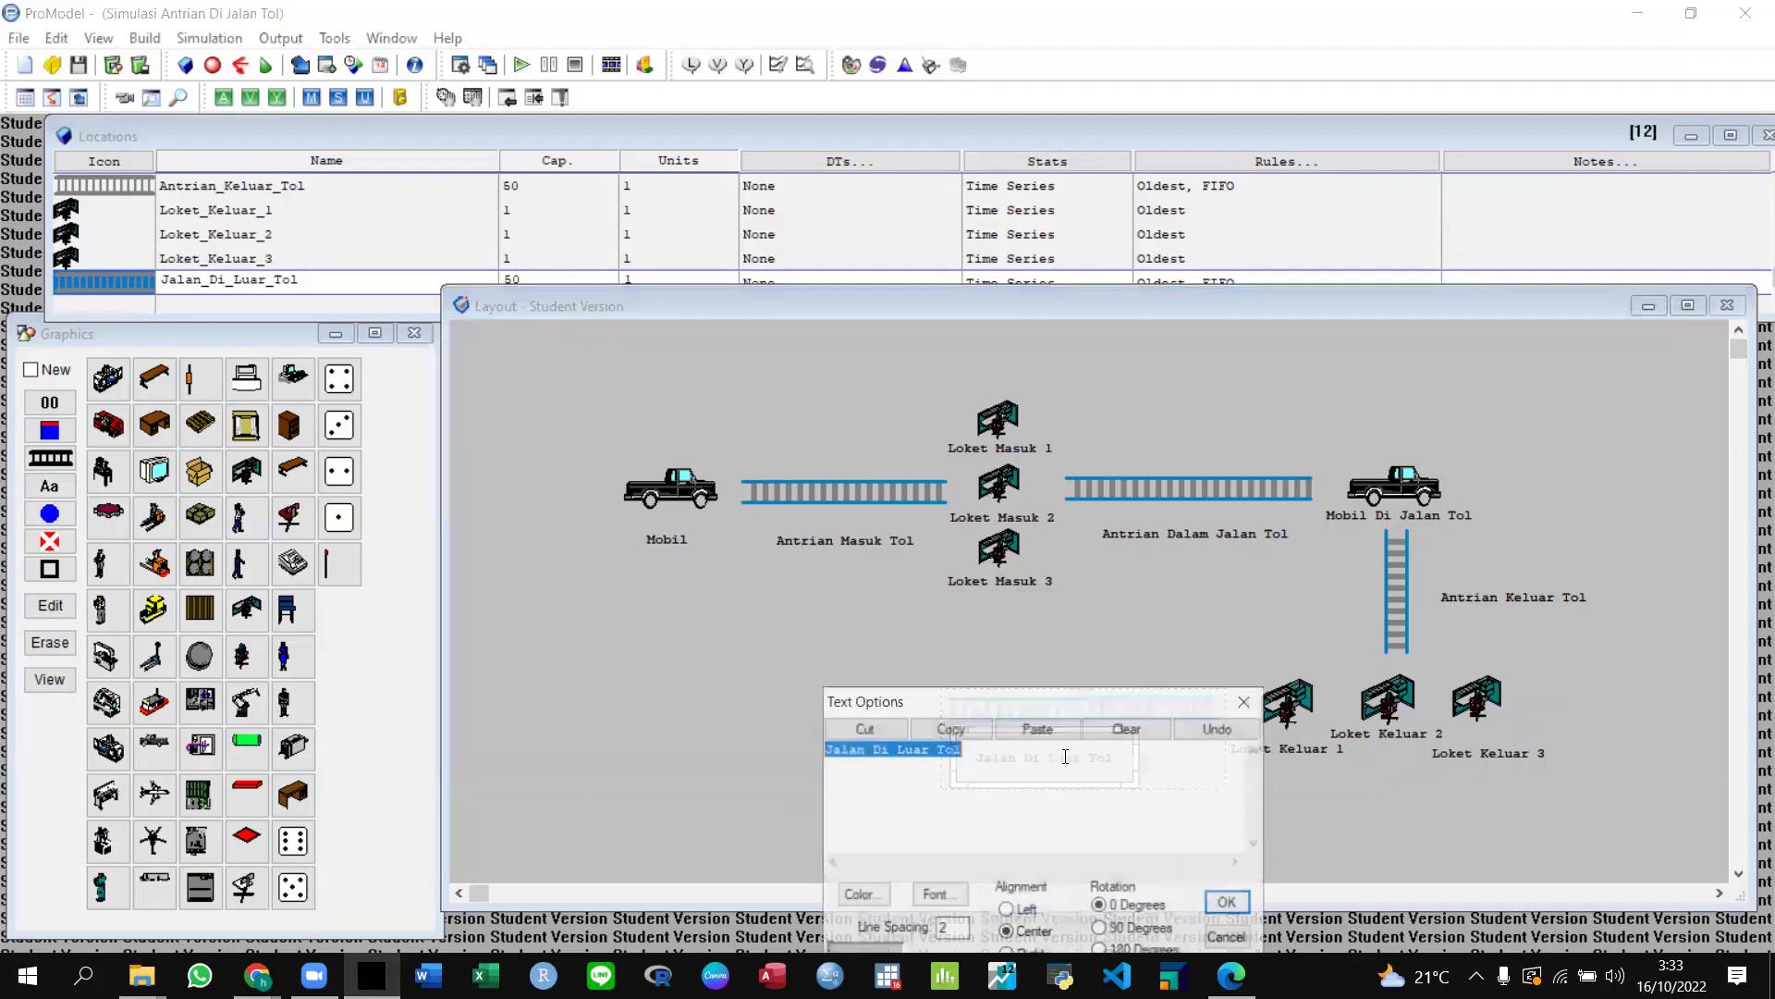
pyautogui.click(1244, 701)
pyautogui.moveTo(1069, 754); pyautogui.dragTo(1095, 751)
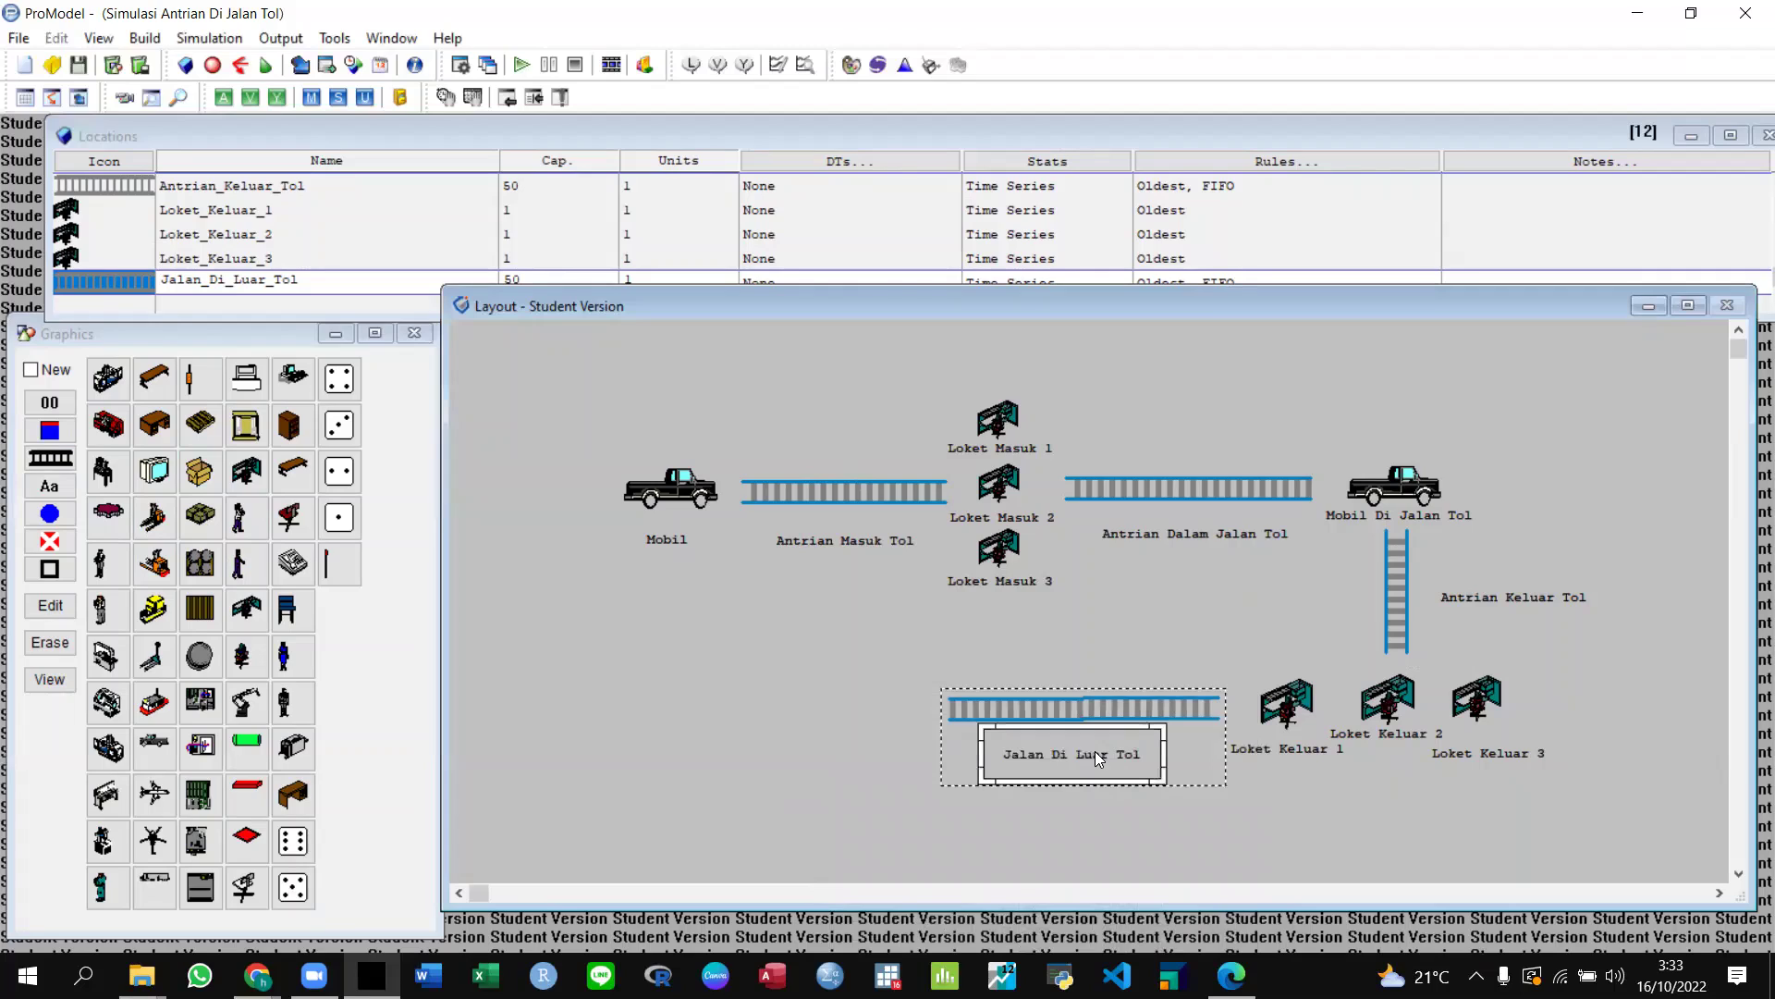
pyautogui.moveTo(1095, 751); pyautogui.dragTo(1095, 747)
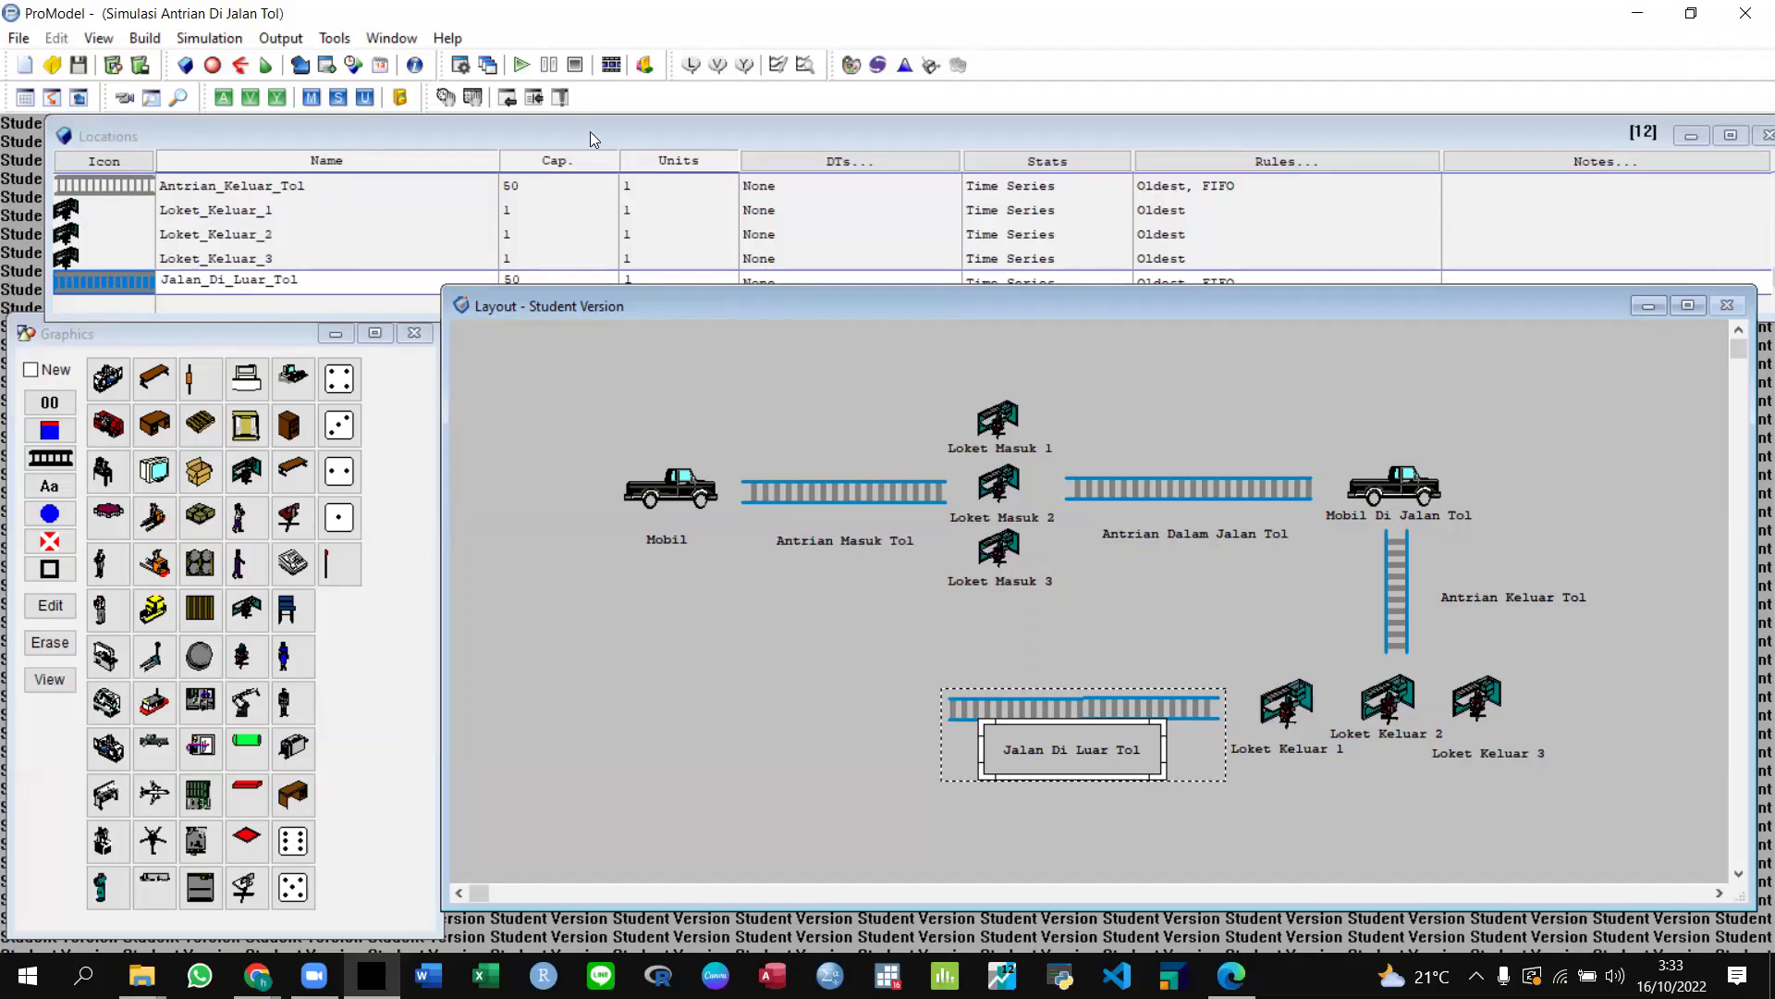
# Open the Entities definitions and create a Pickup entity from the pickup truck graphic.
pyautogui.click(136, 41)
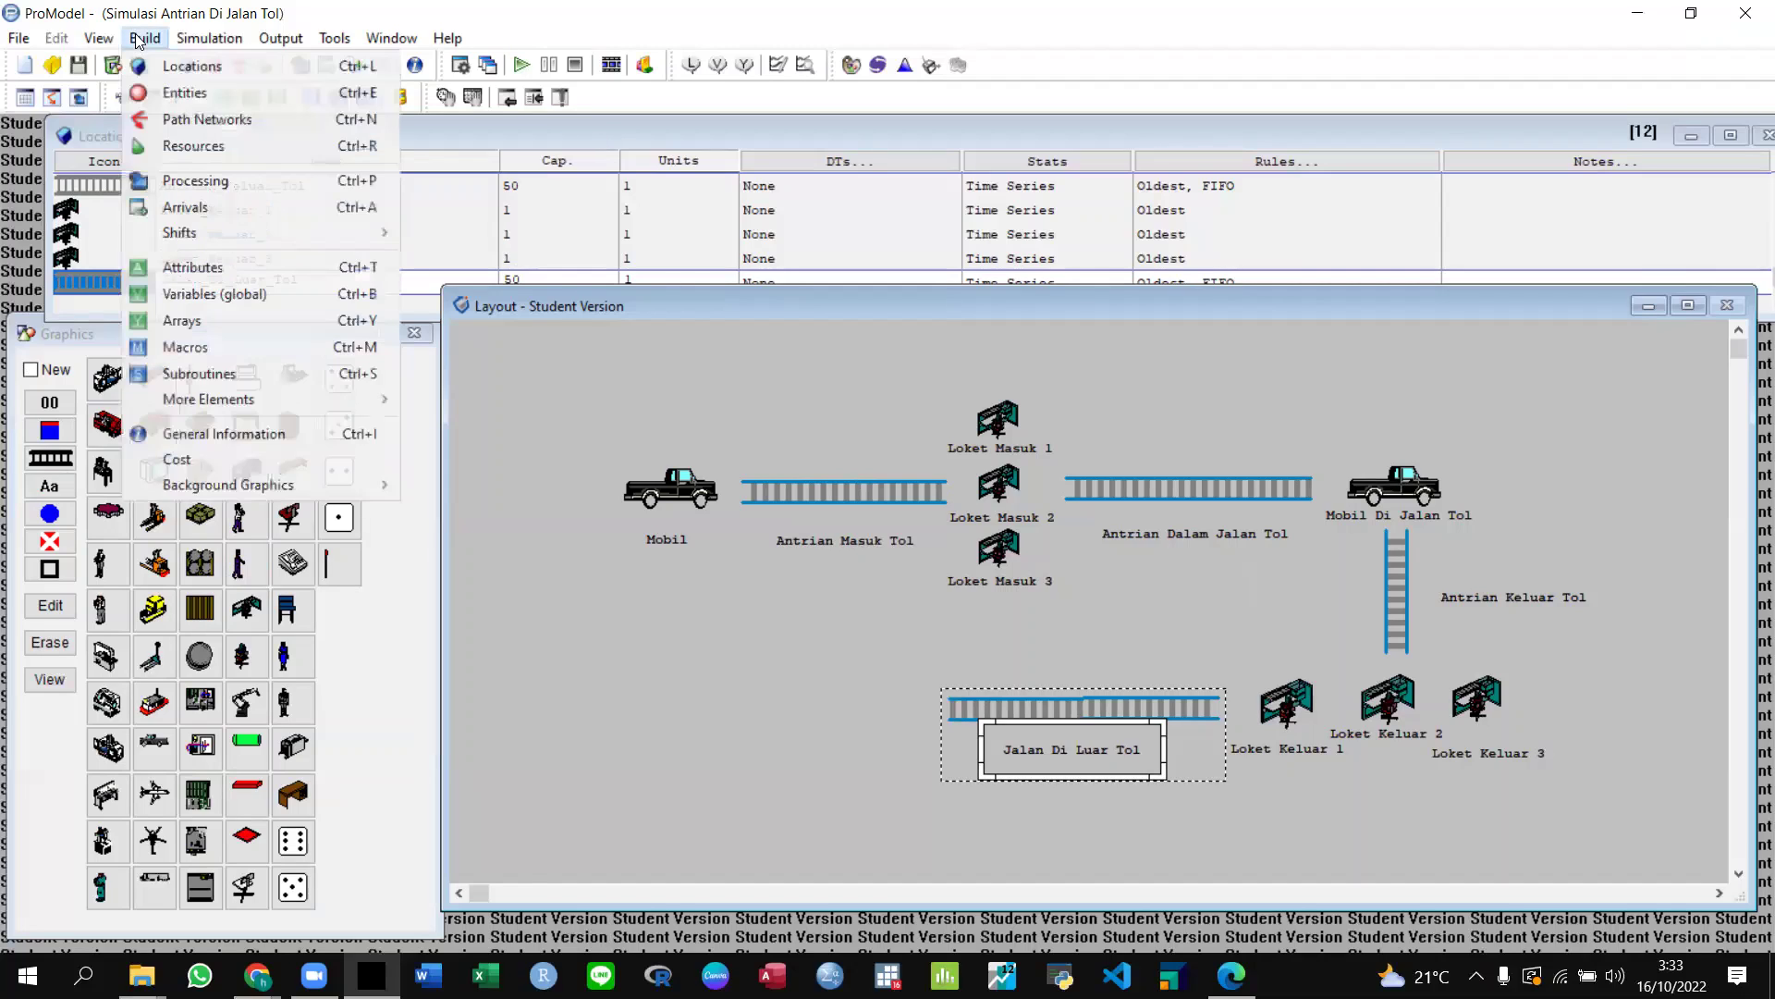
pyautogui.click(156, 94)
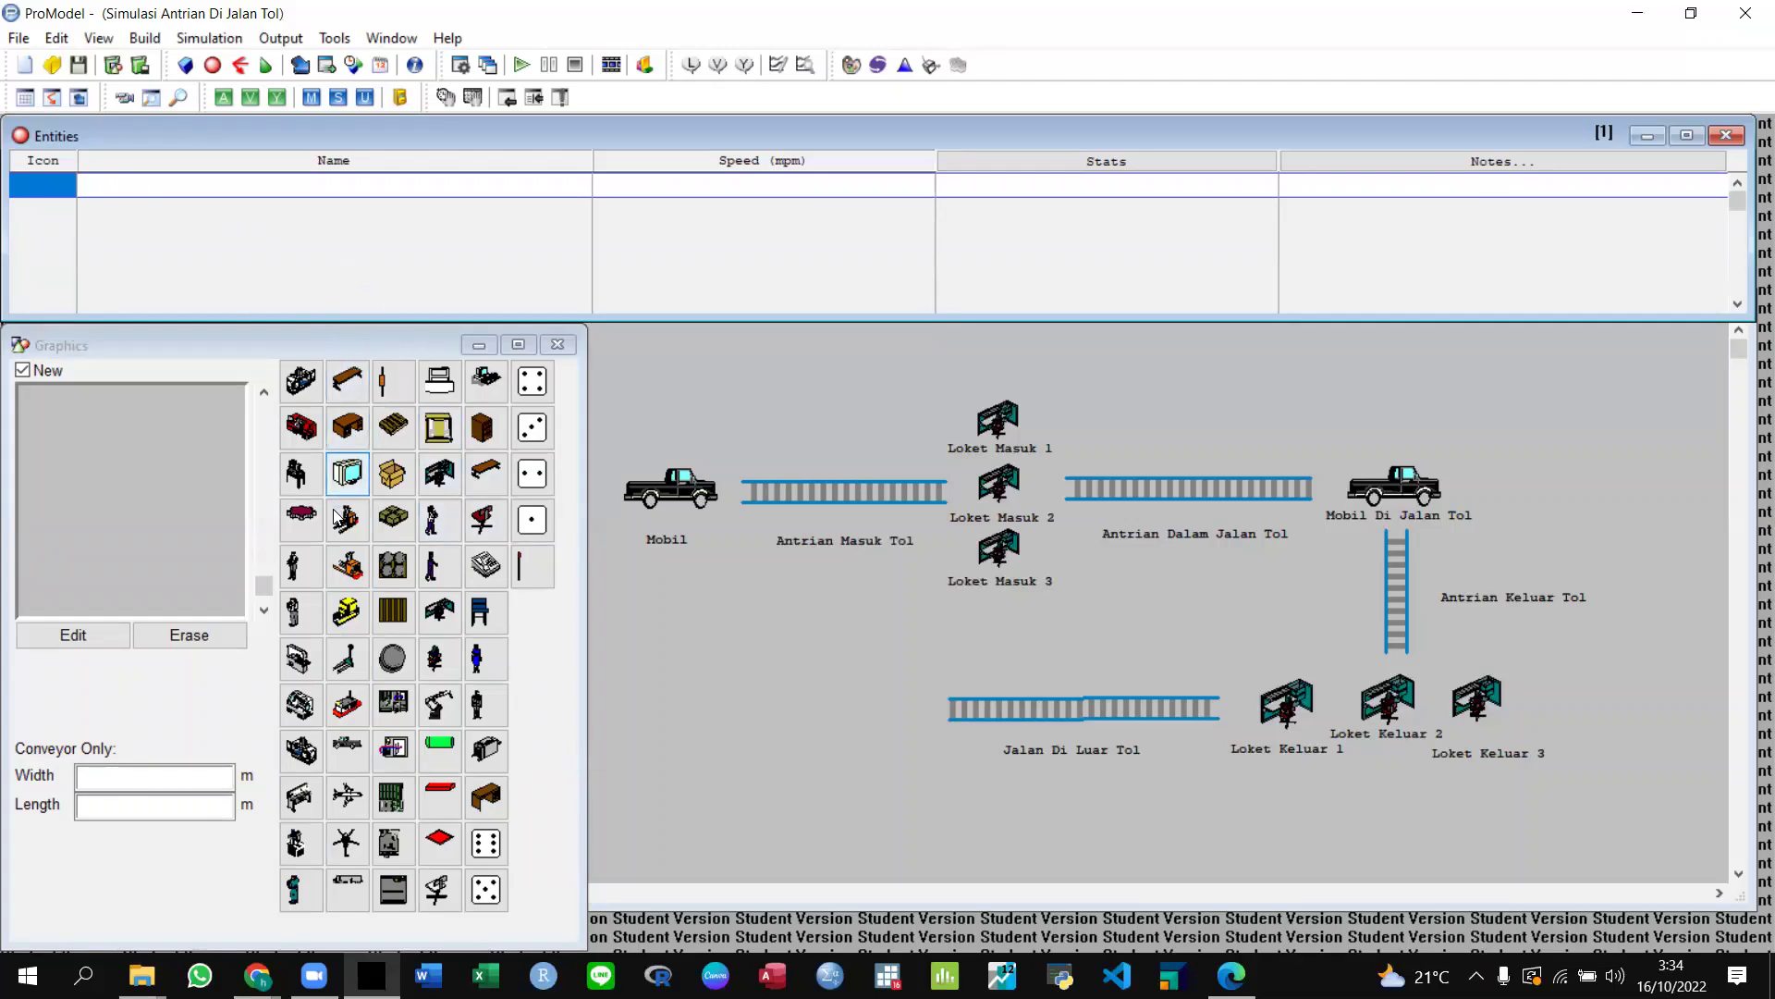
pyautogui.click(347, 746)
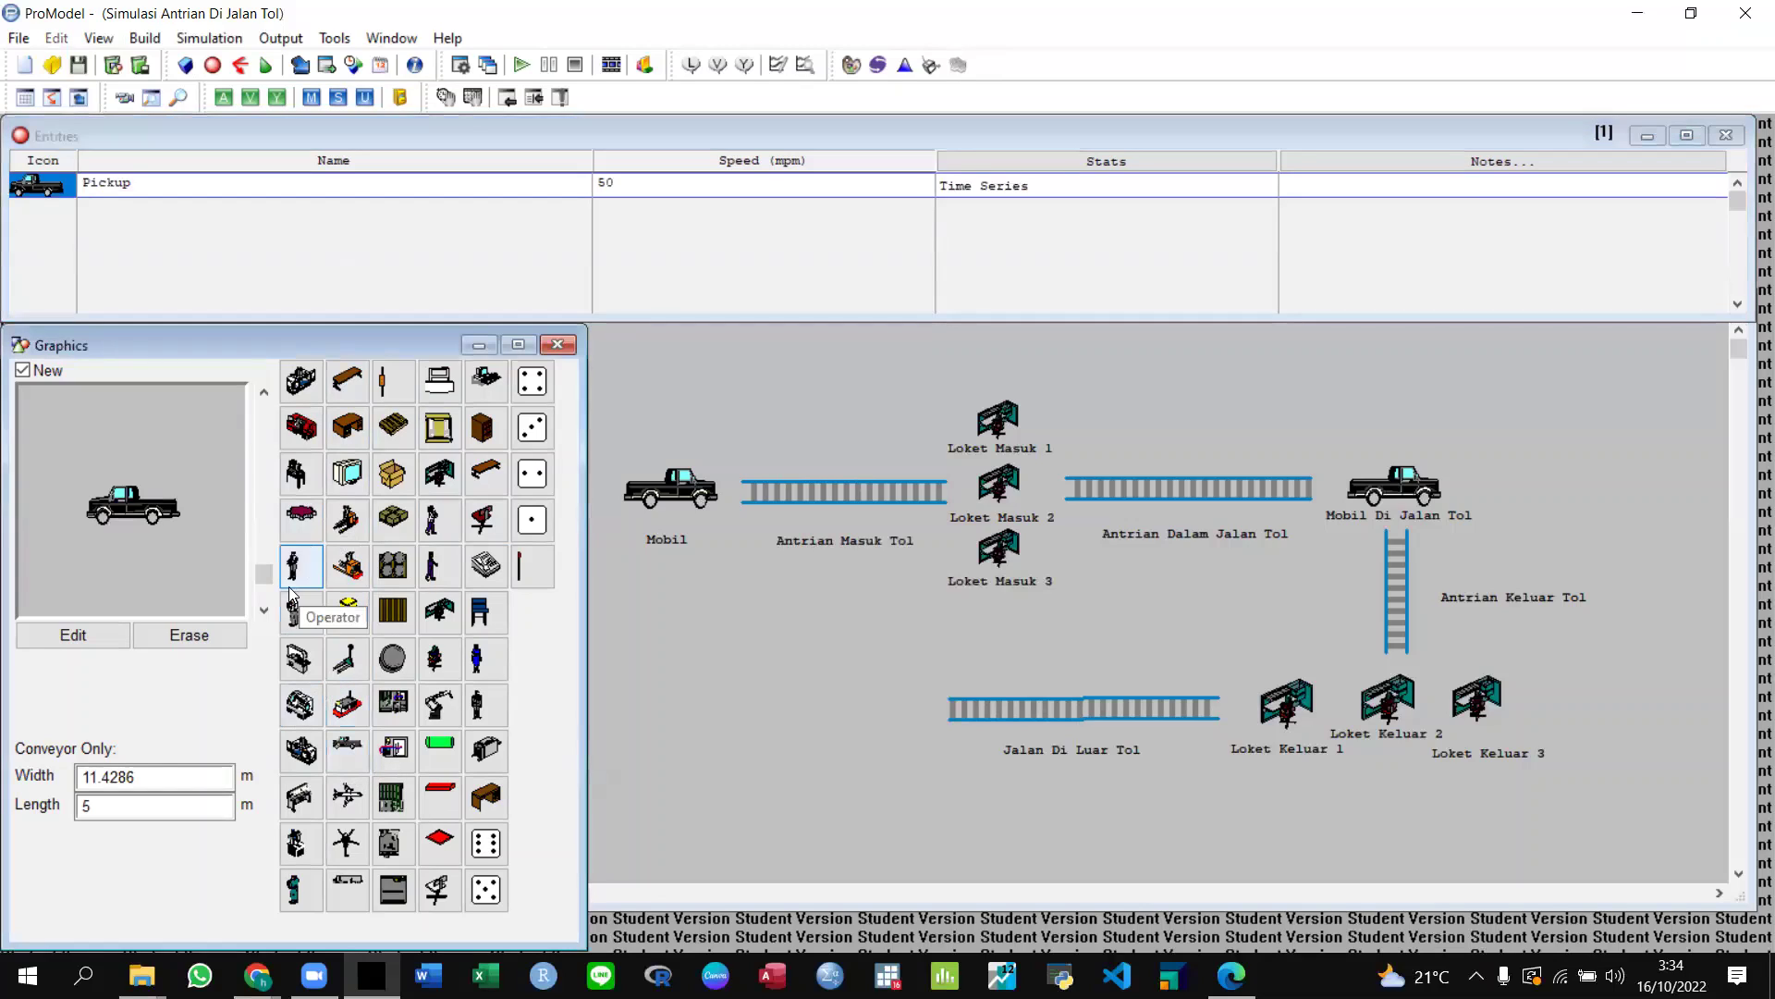
pyautogui.click(265, 394)
pyautogui.click(264, 394)
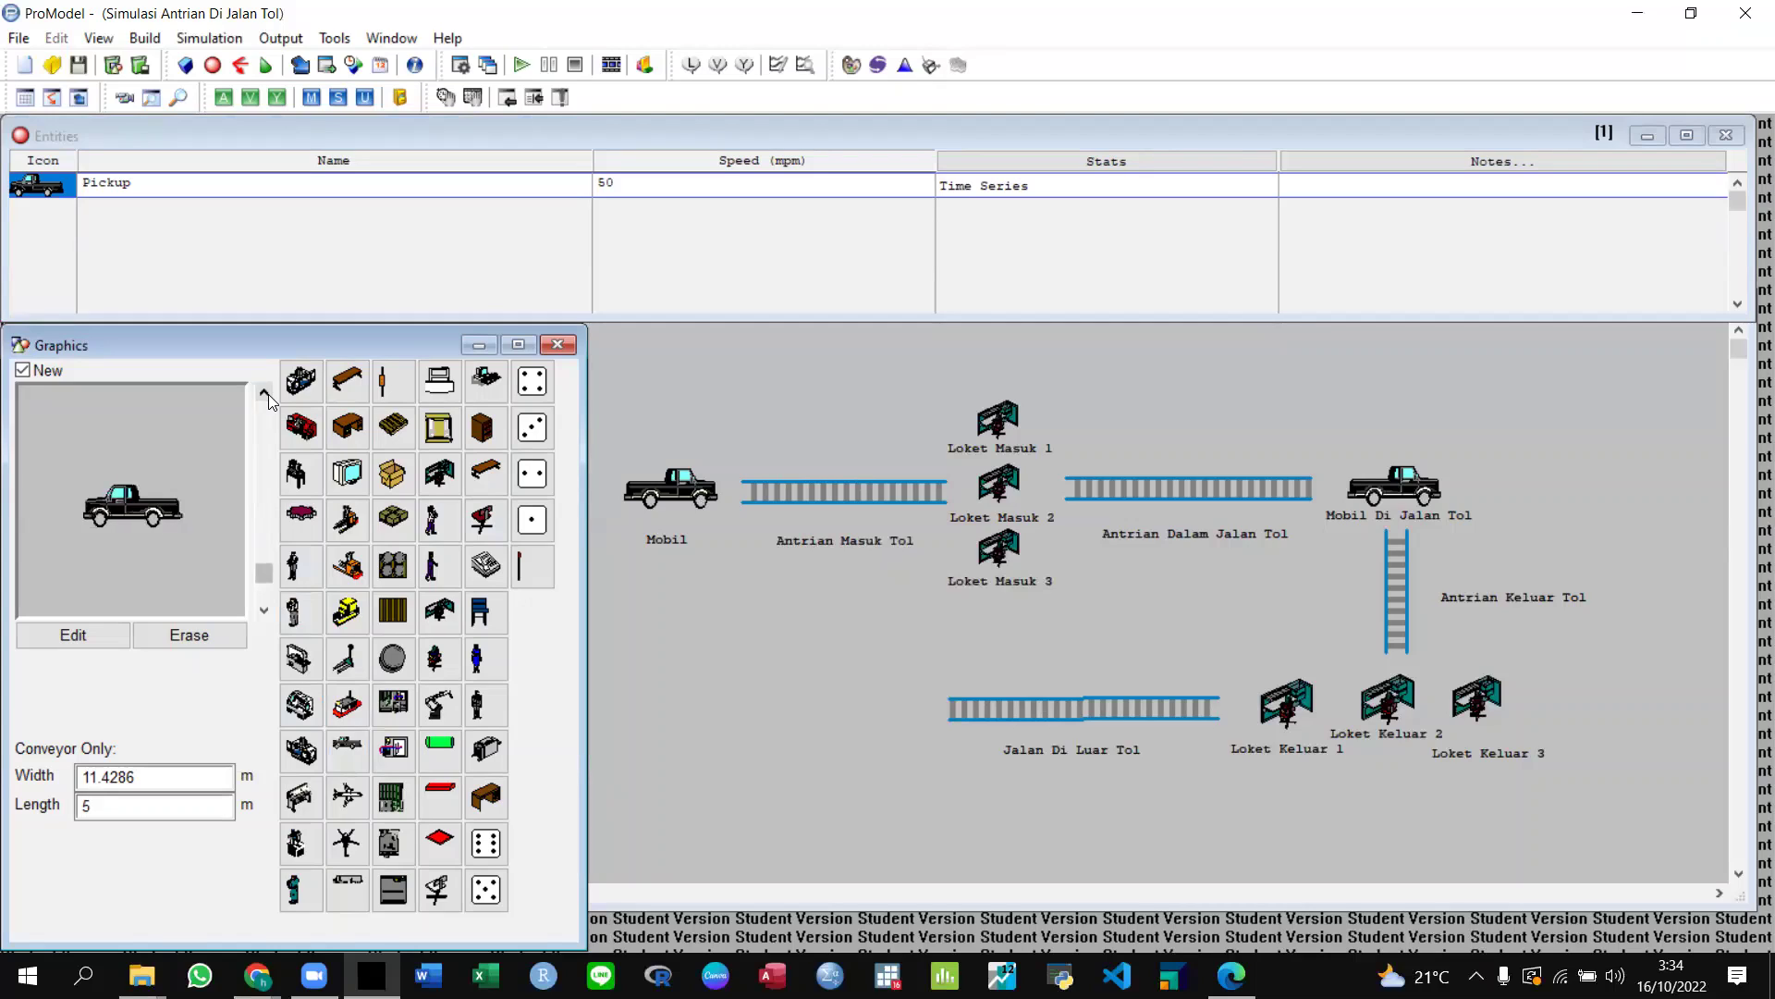
pyautogui.click(265, 394)
pyautogui.click(188, 180)
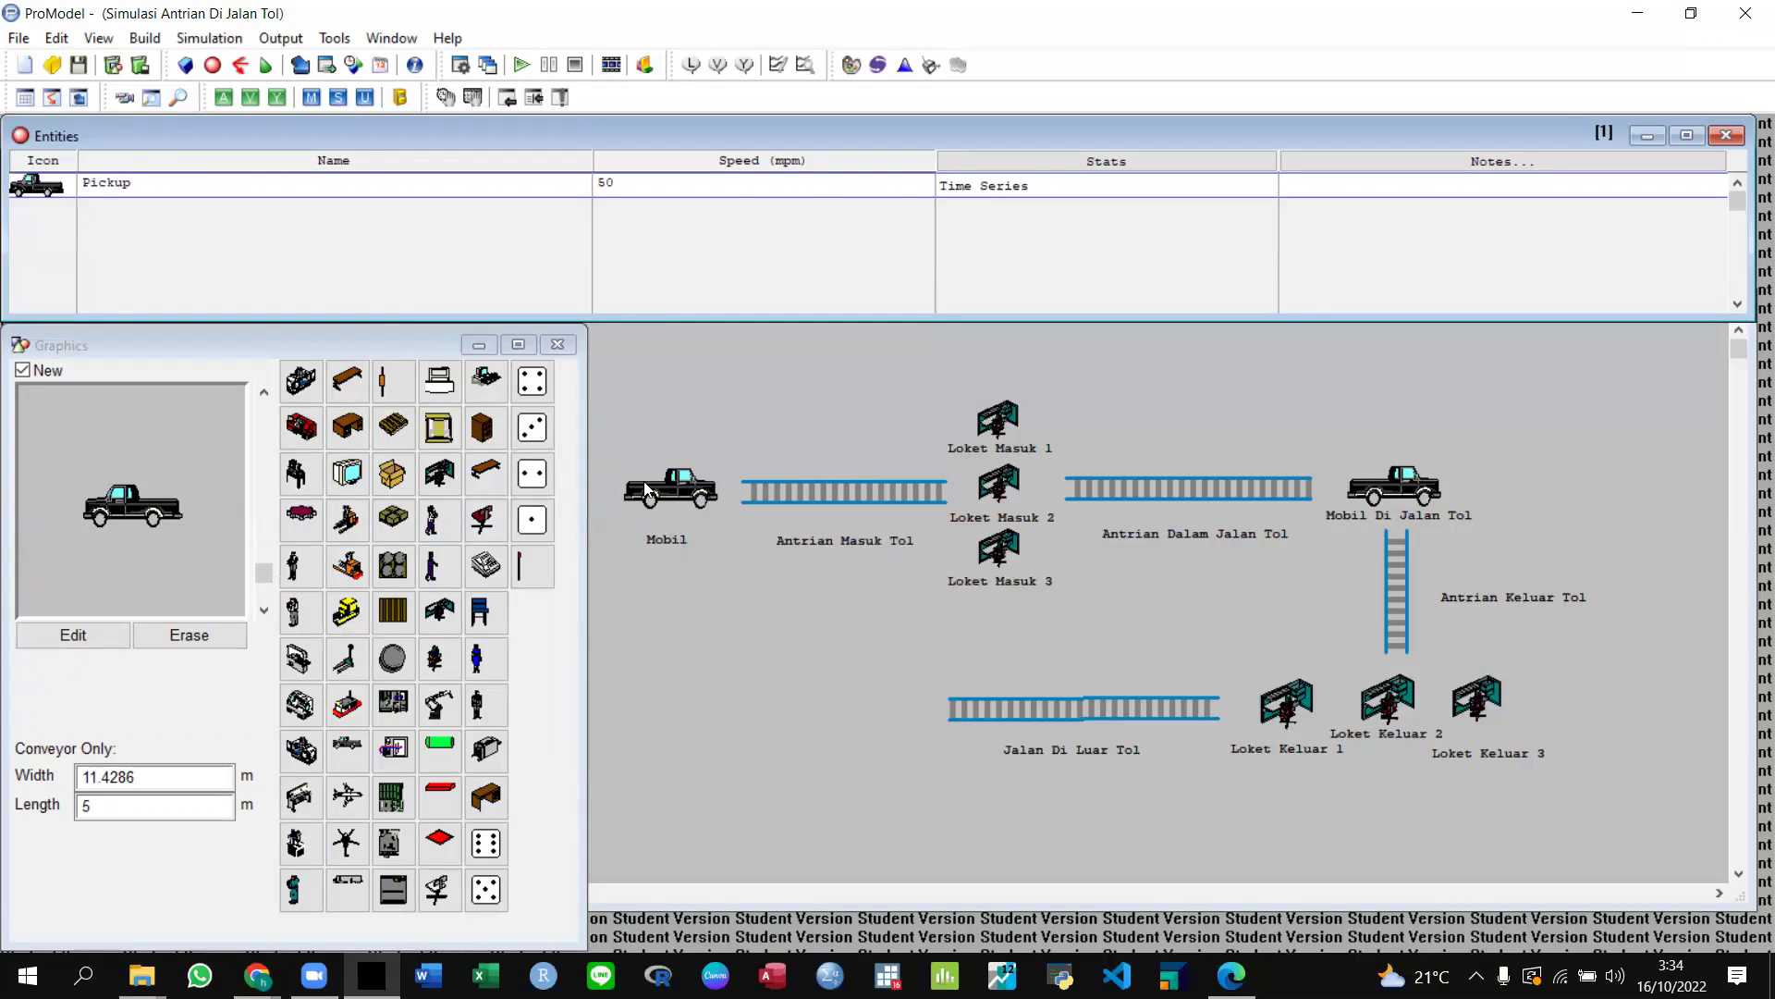
# Flip the Pickup entity's graphic horizontally so the truck faces the opposite way.
pyautogui.click(76, 635)
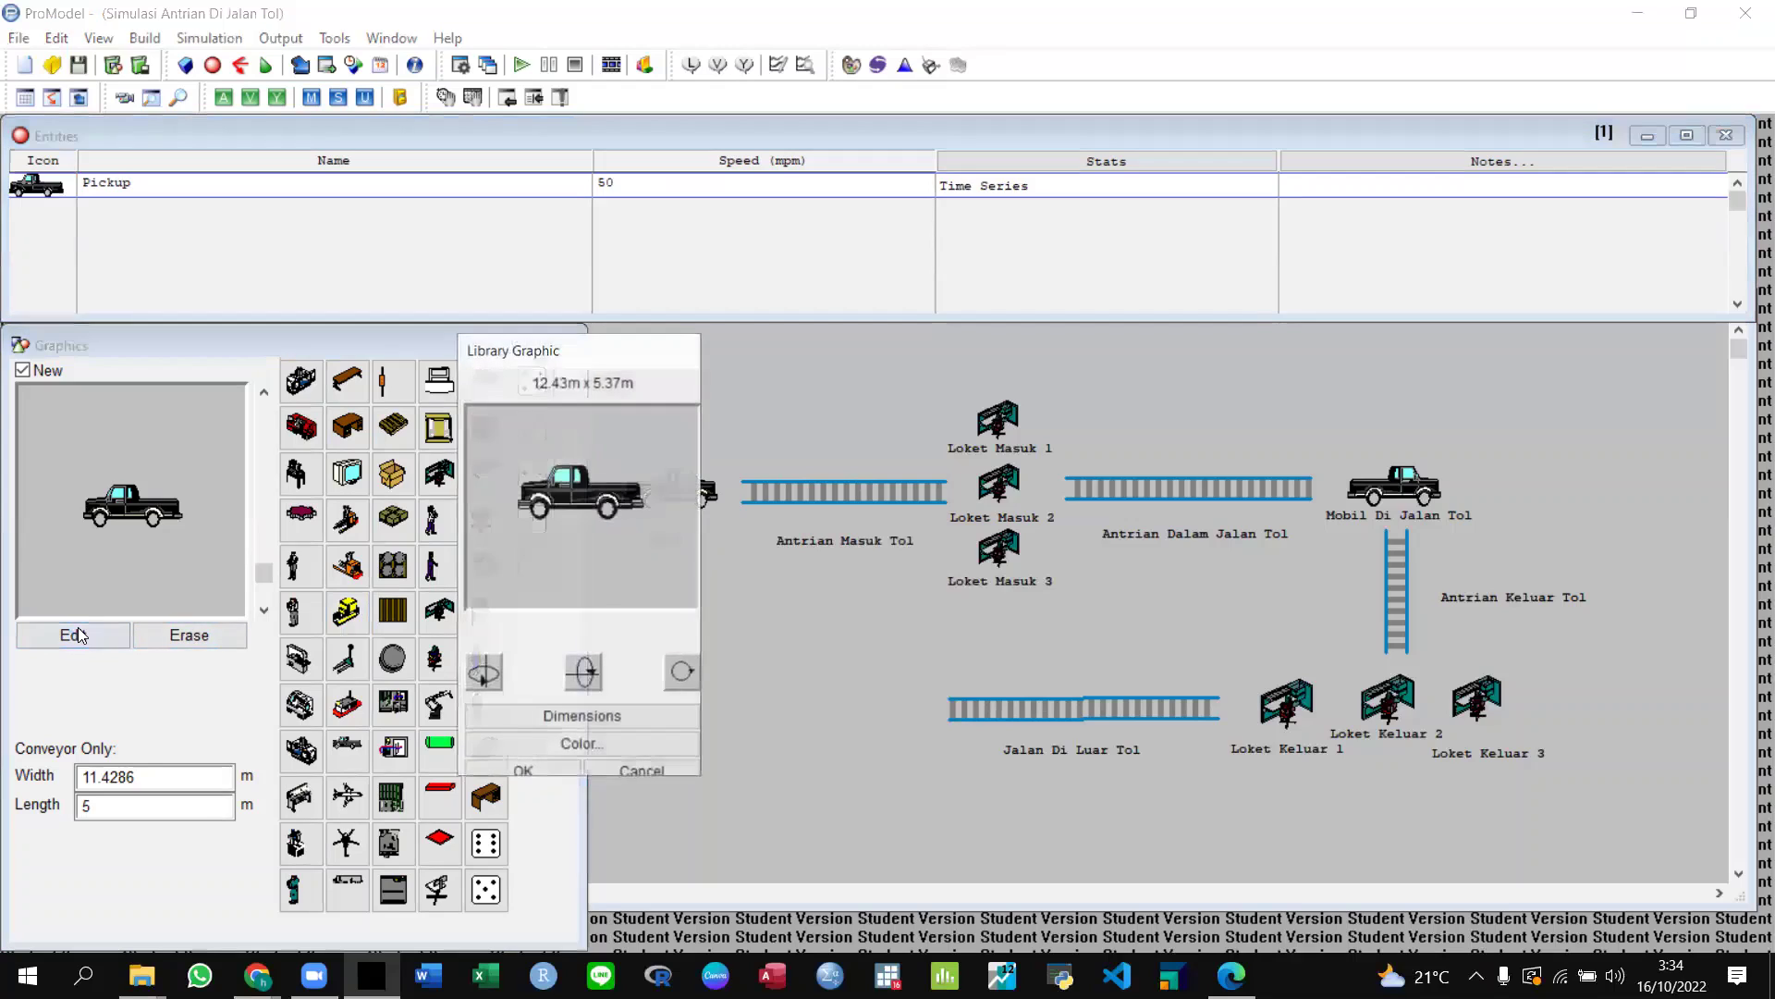
pyautogui.click(484, 673)
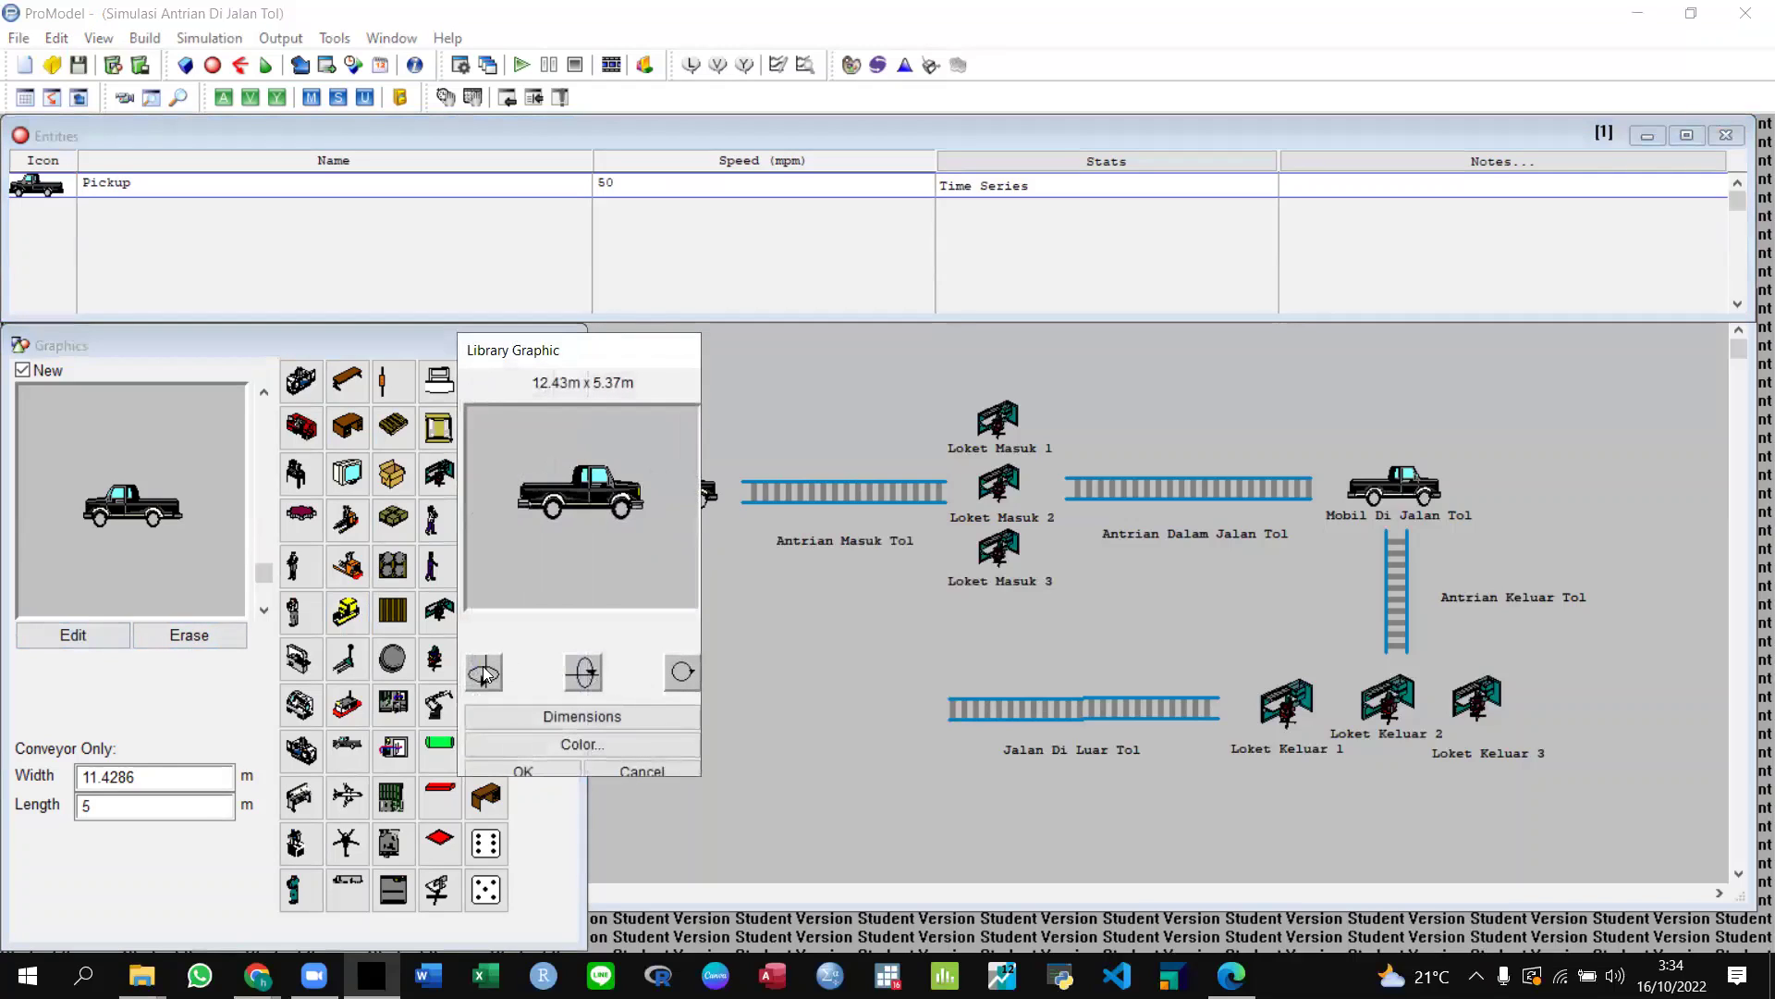
pyautogui.click(540, 770)
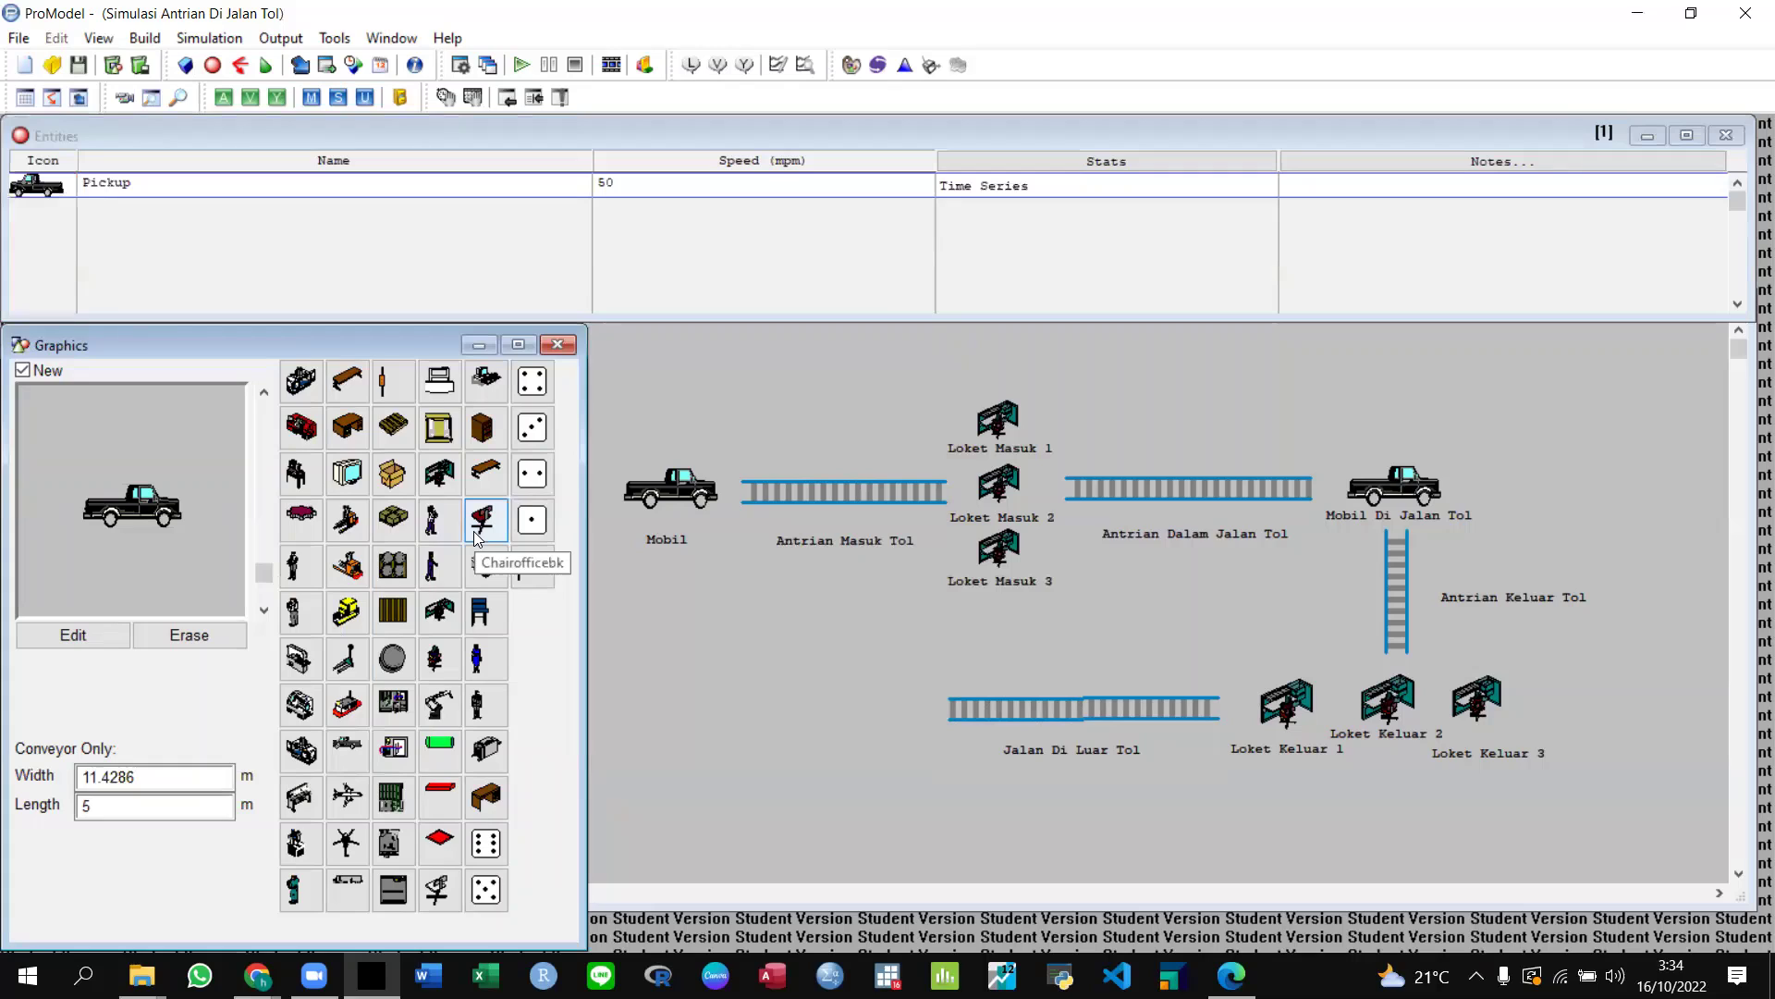
# Create an arrival record for the Pickup entity at the Antrian_Masuk_Tol location.
pyautogui.click(155, 39)
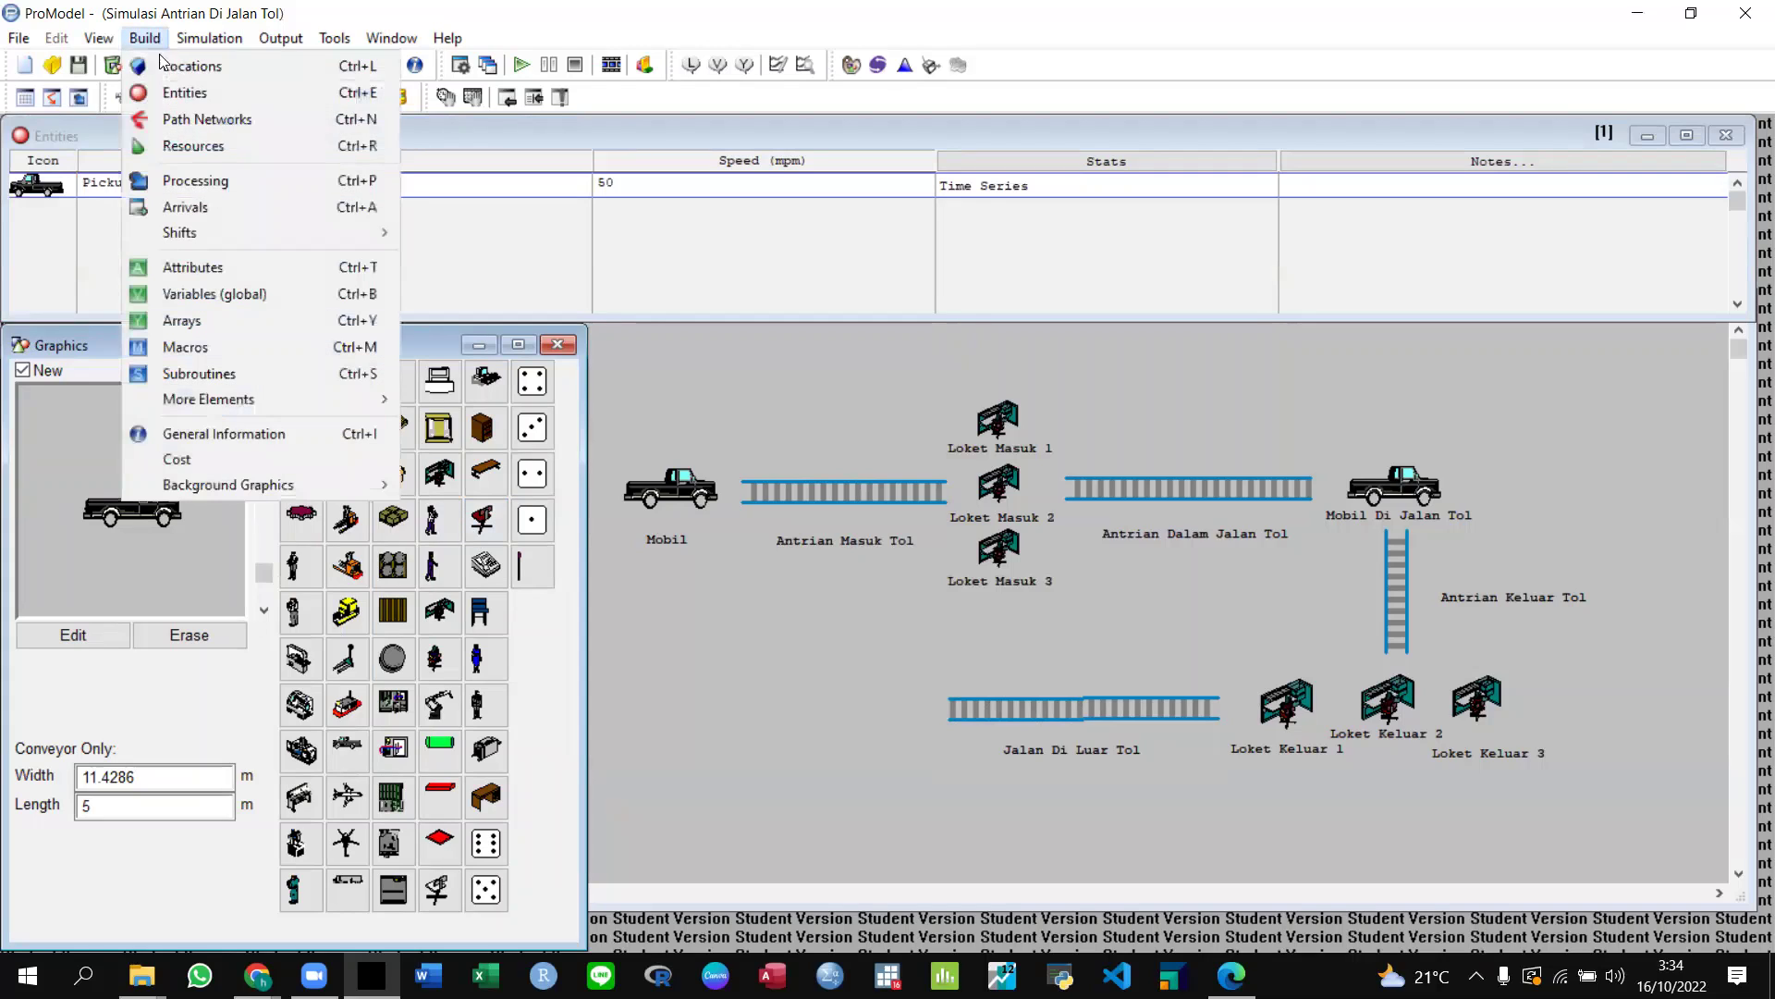
pyautogui.click(190, 207)
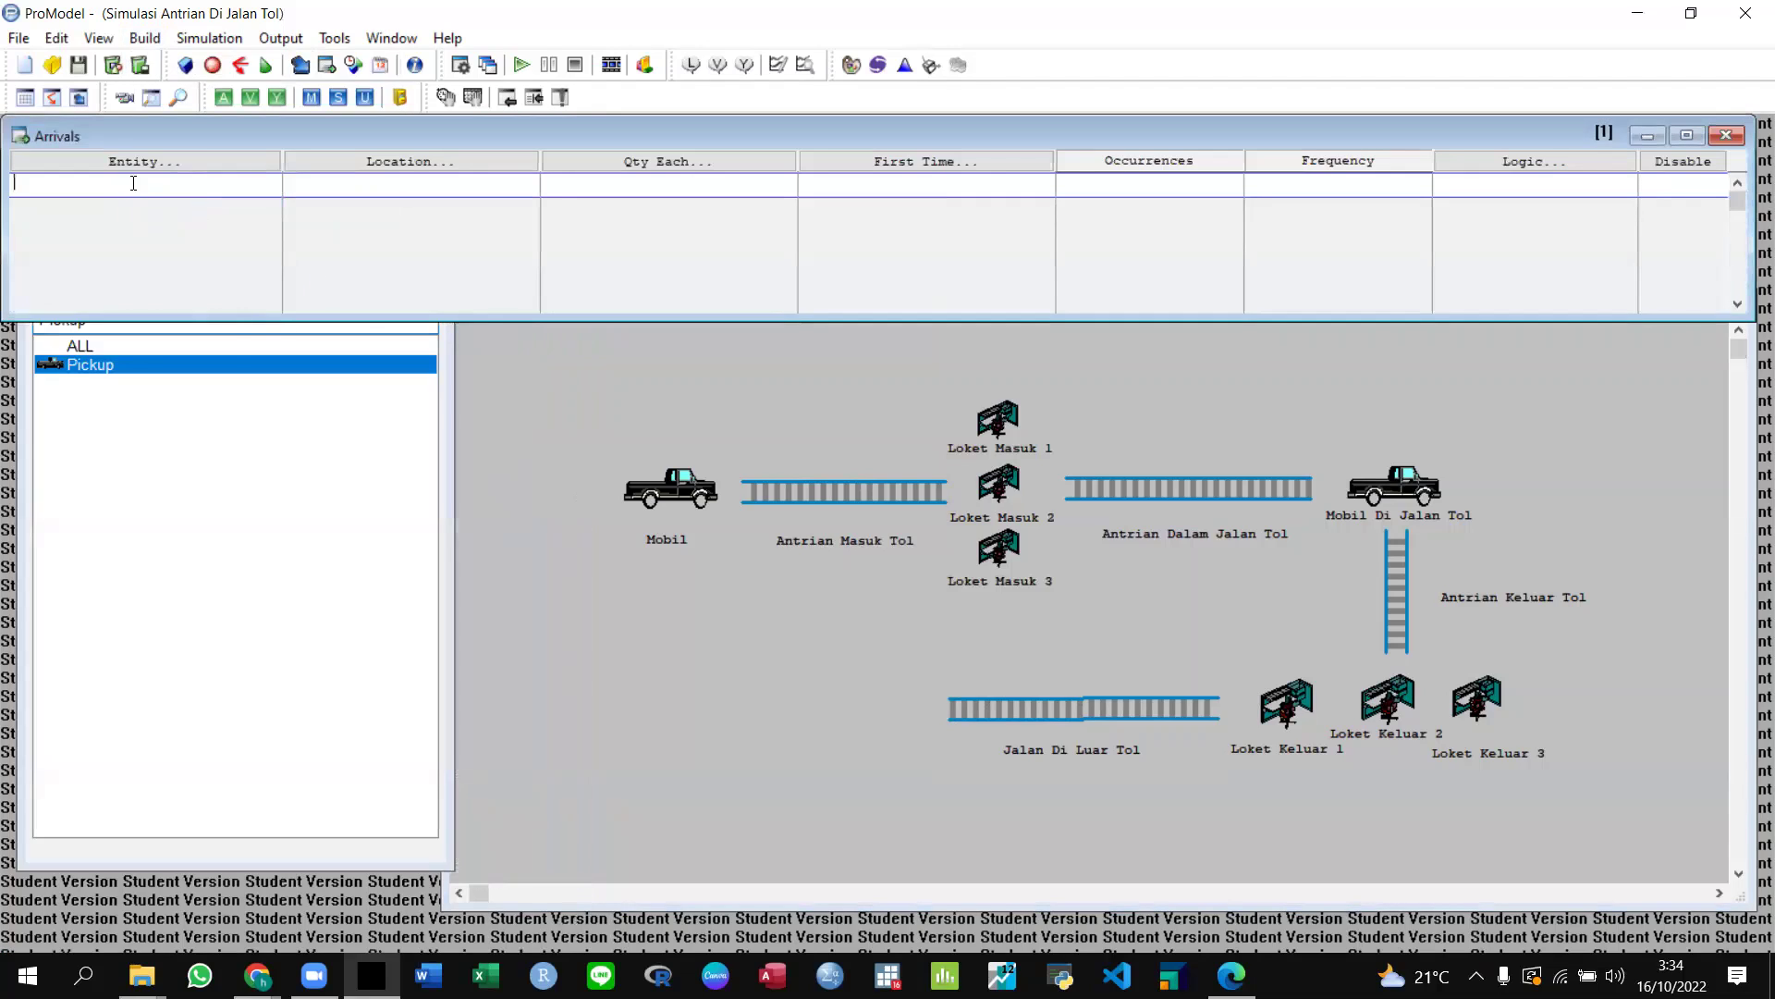
pyautogui.click(127, 164)
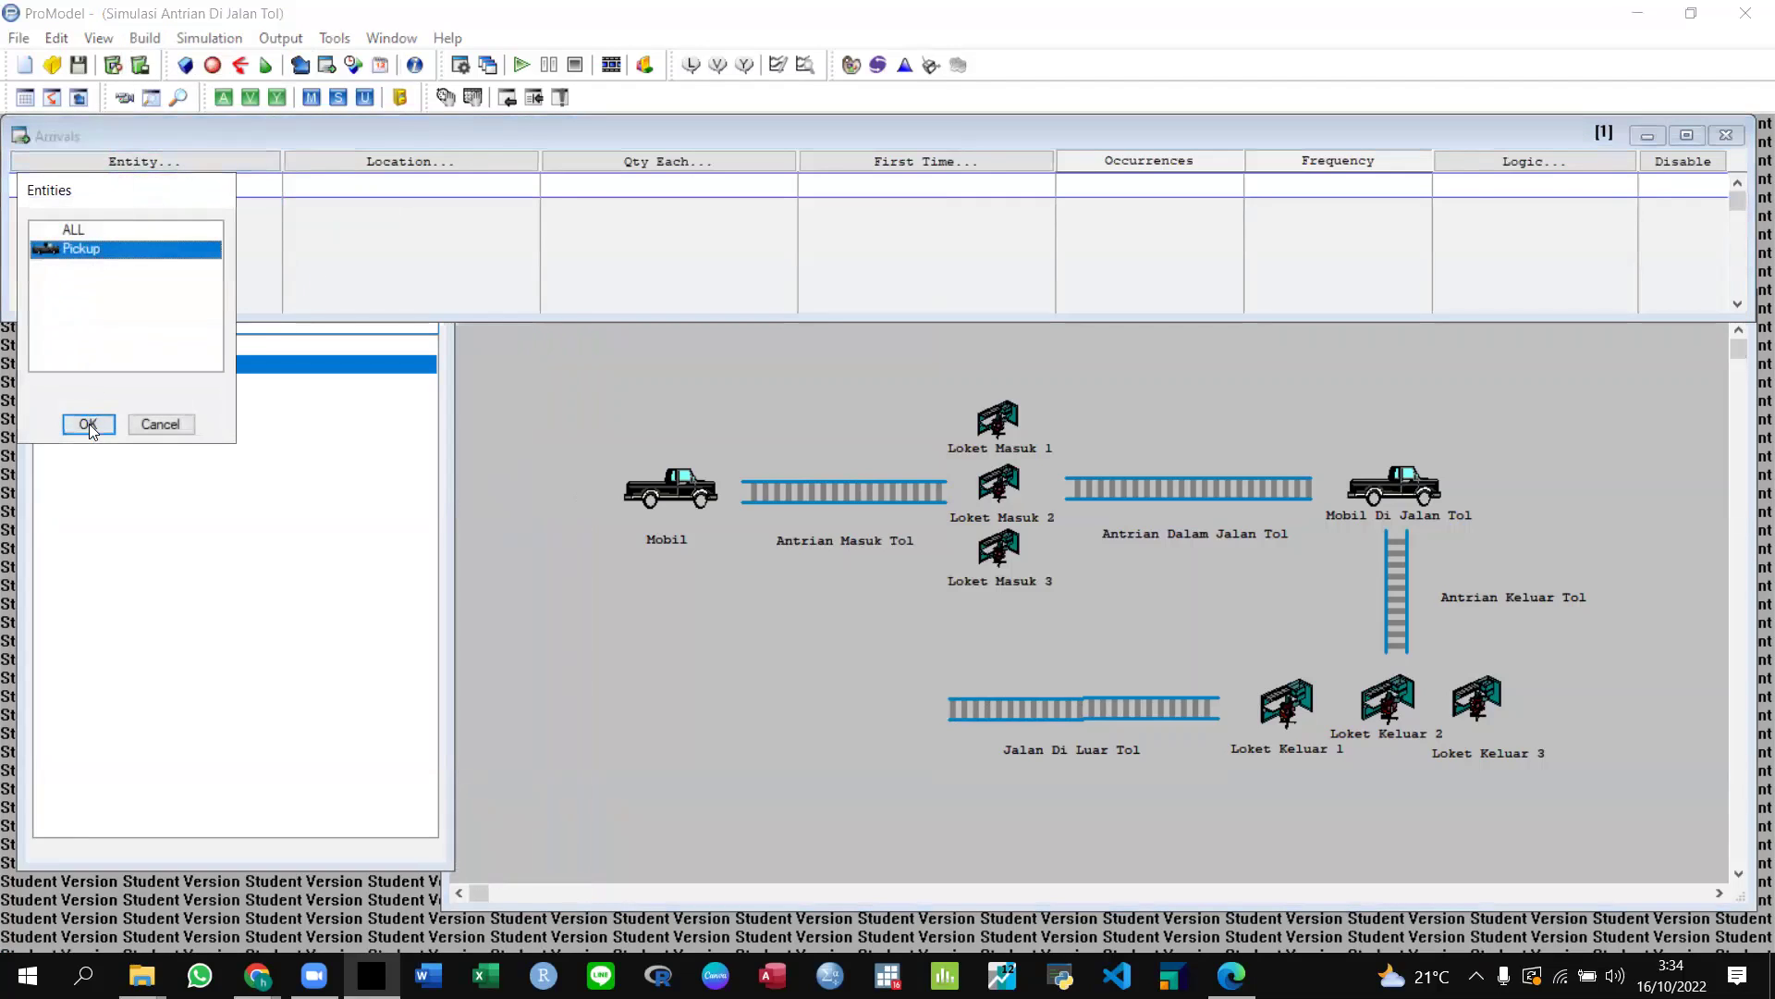
pyautogui.click(90, 424)
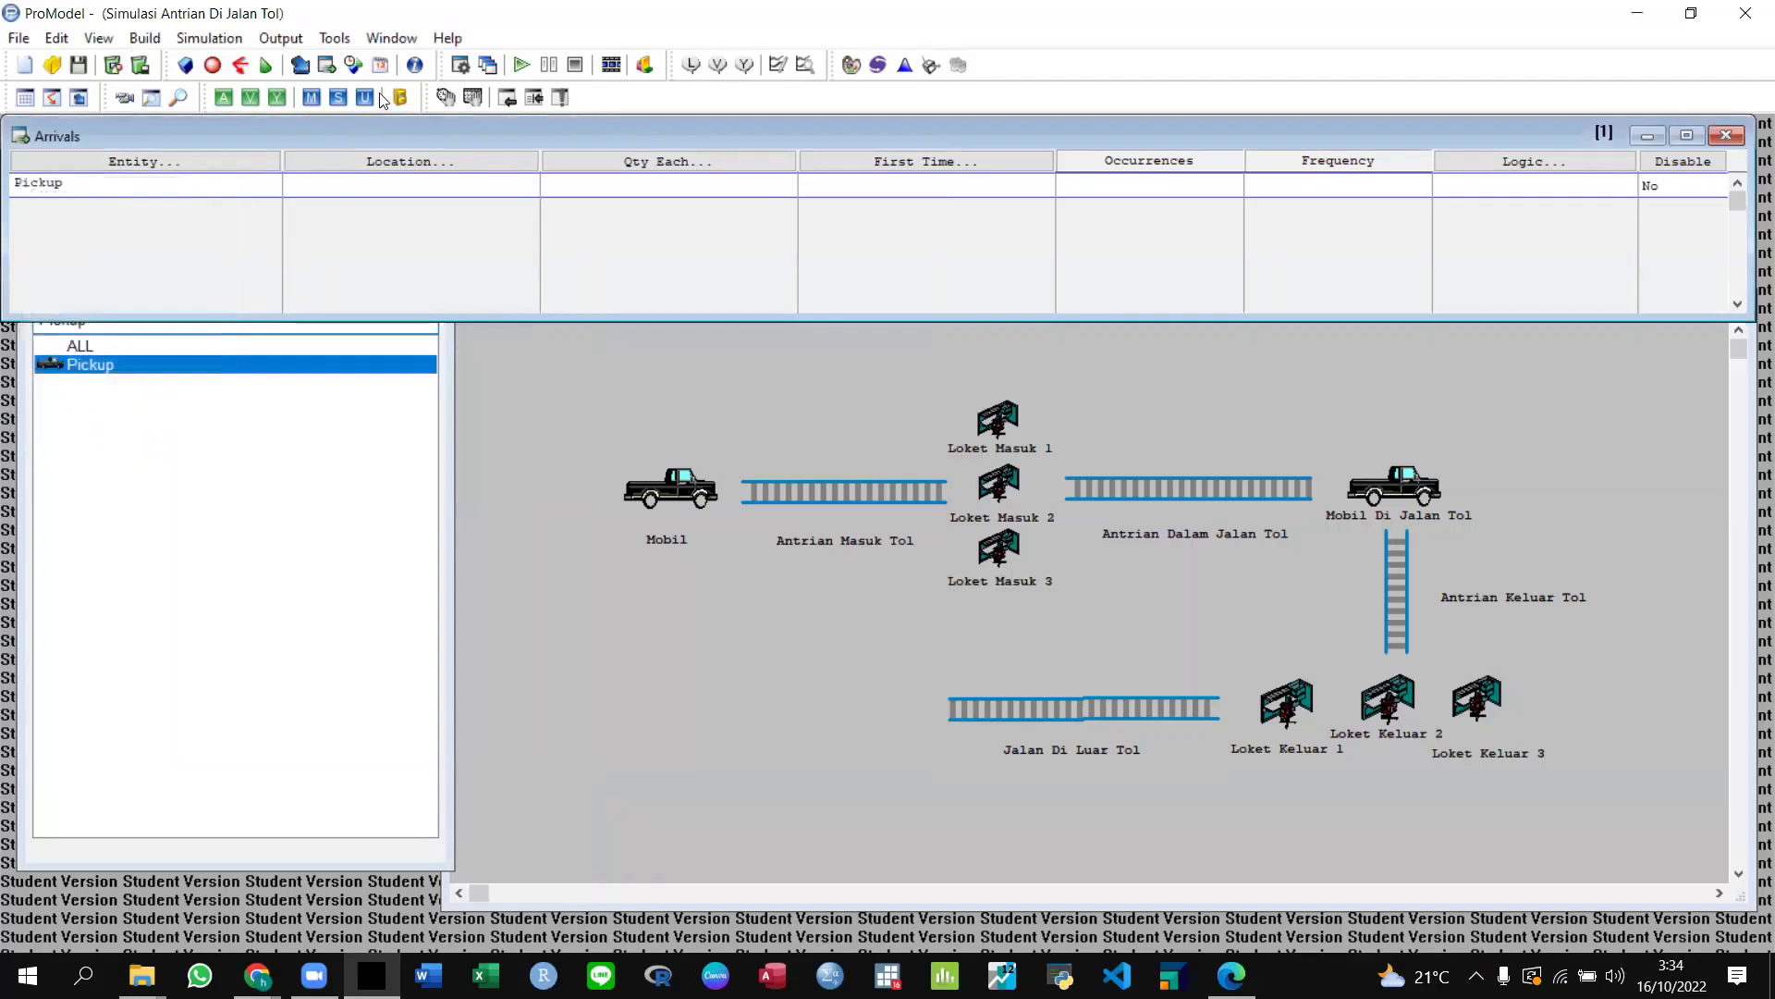
pyautogui.click(385, 175)
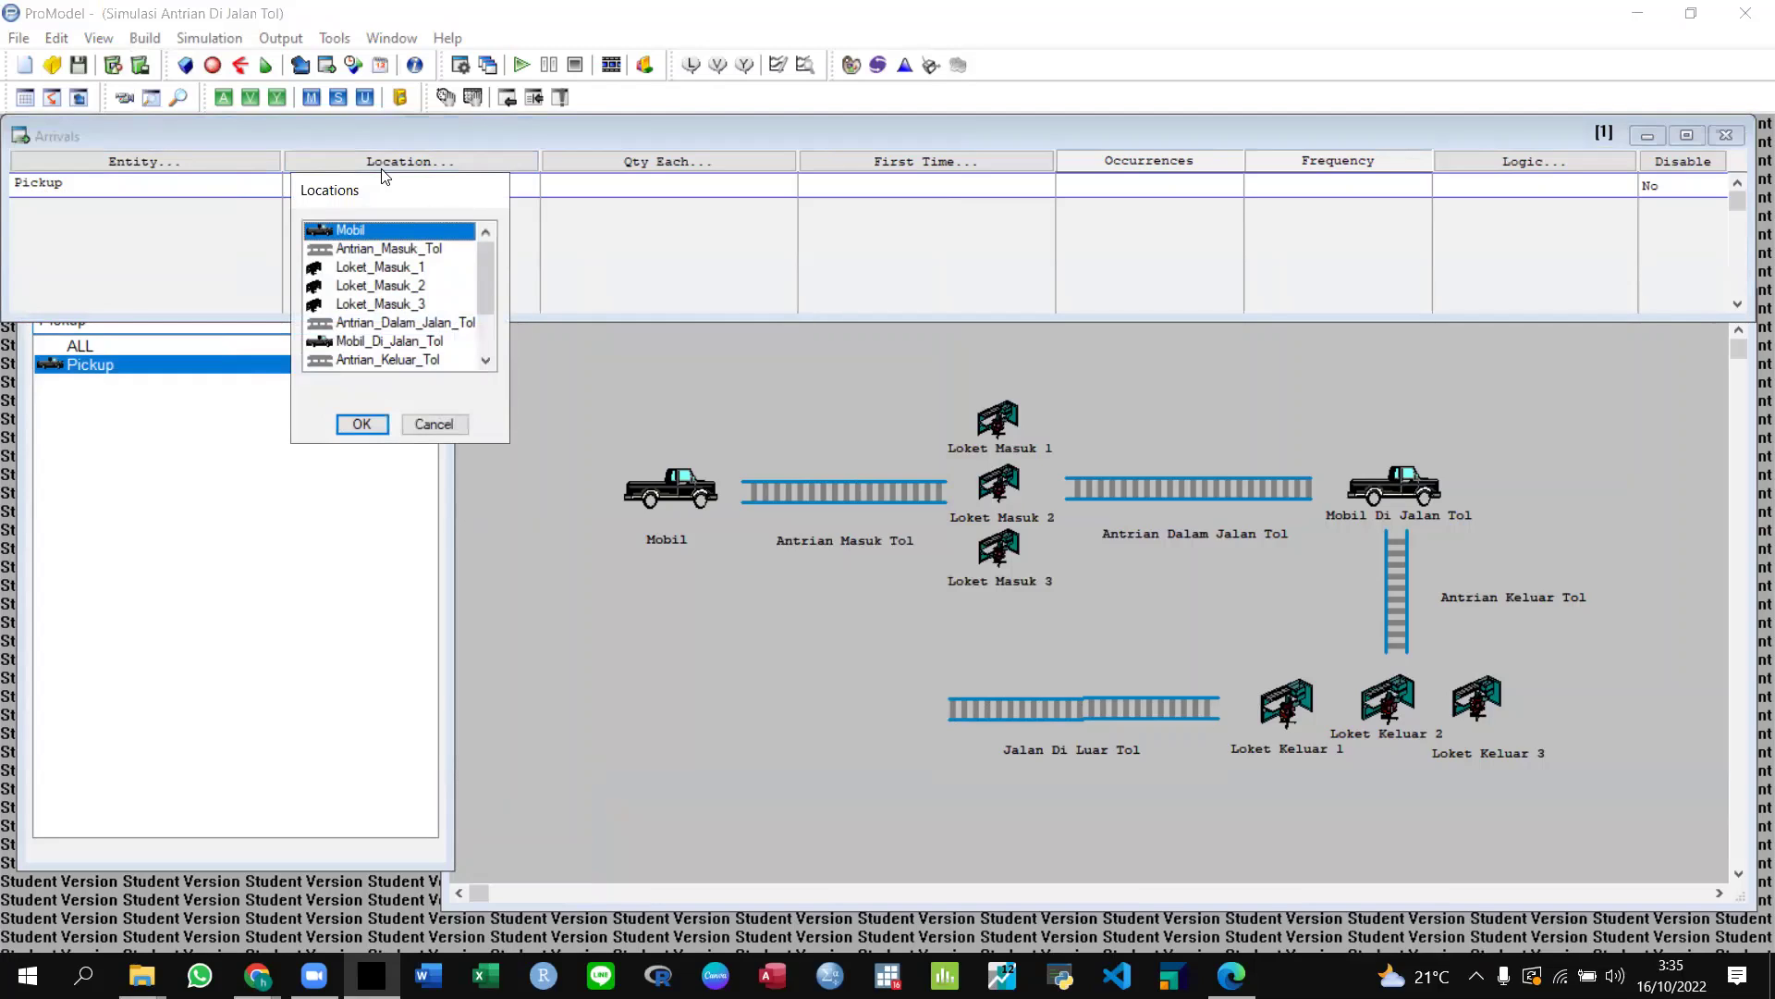
pyautogui.click(381, 250)
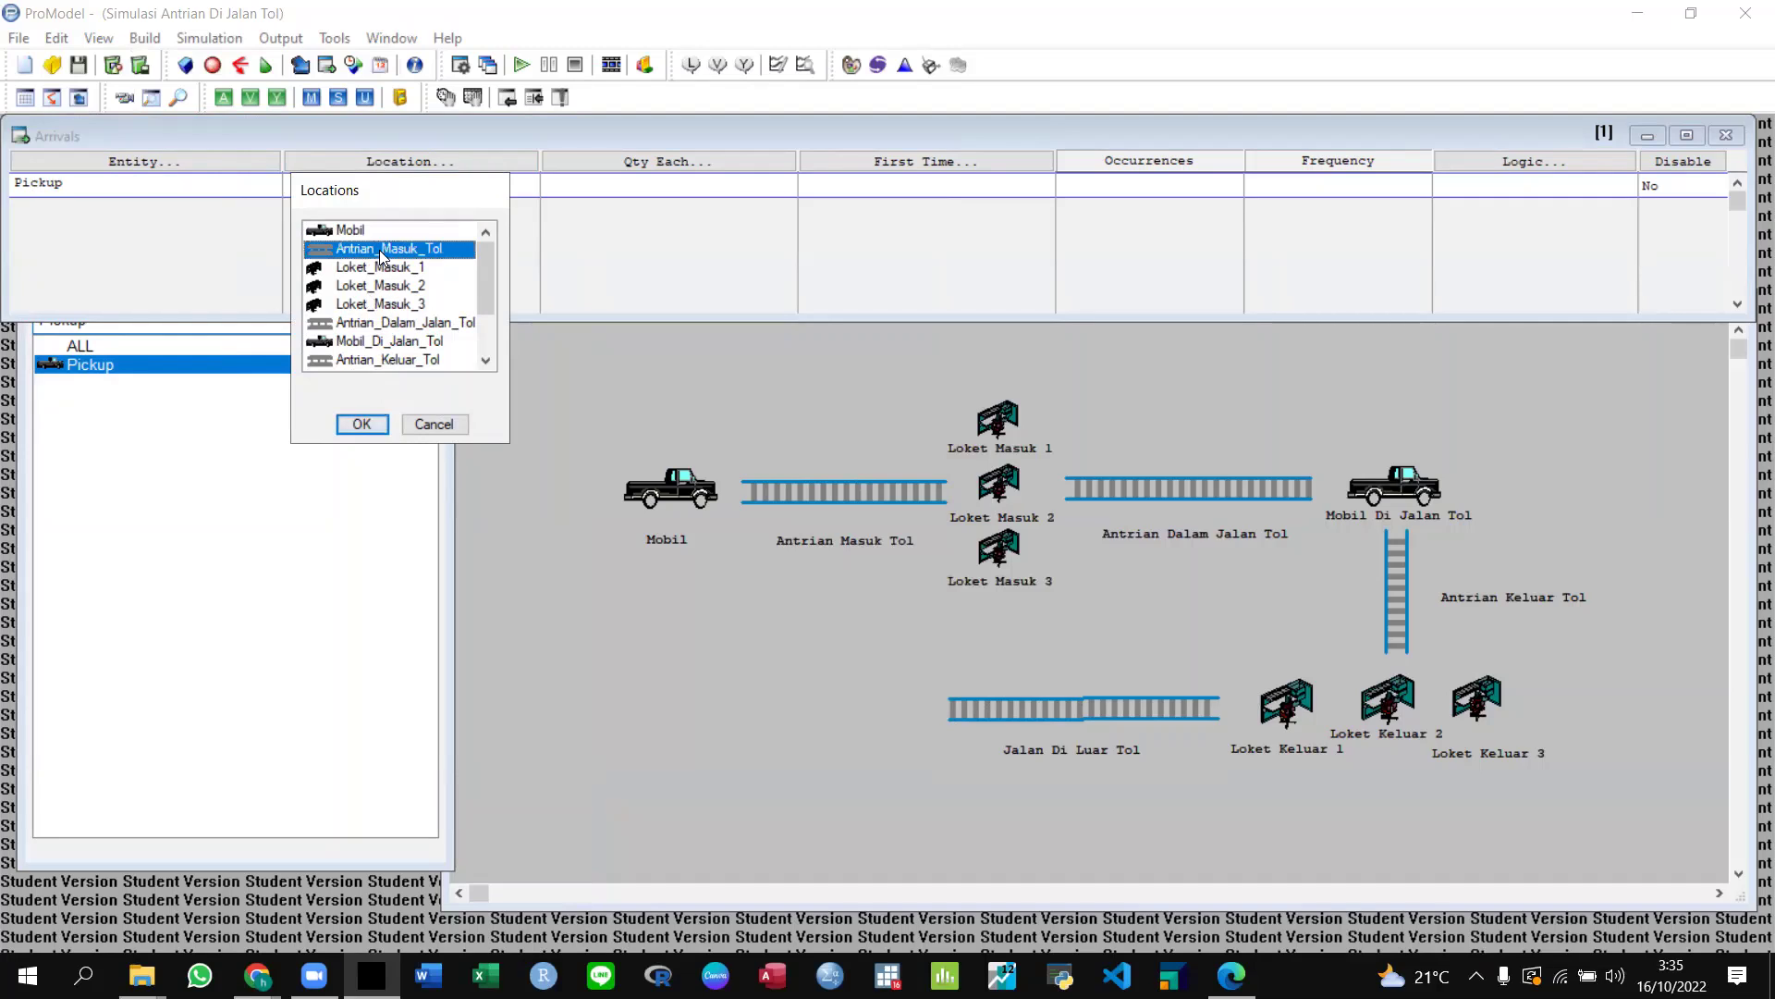
pyautogui.click(370, 425)
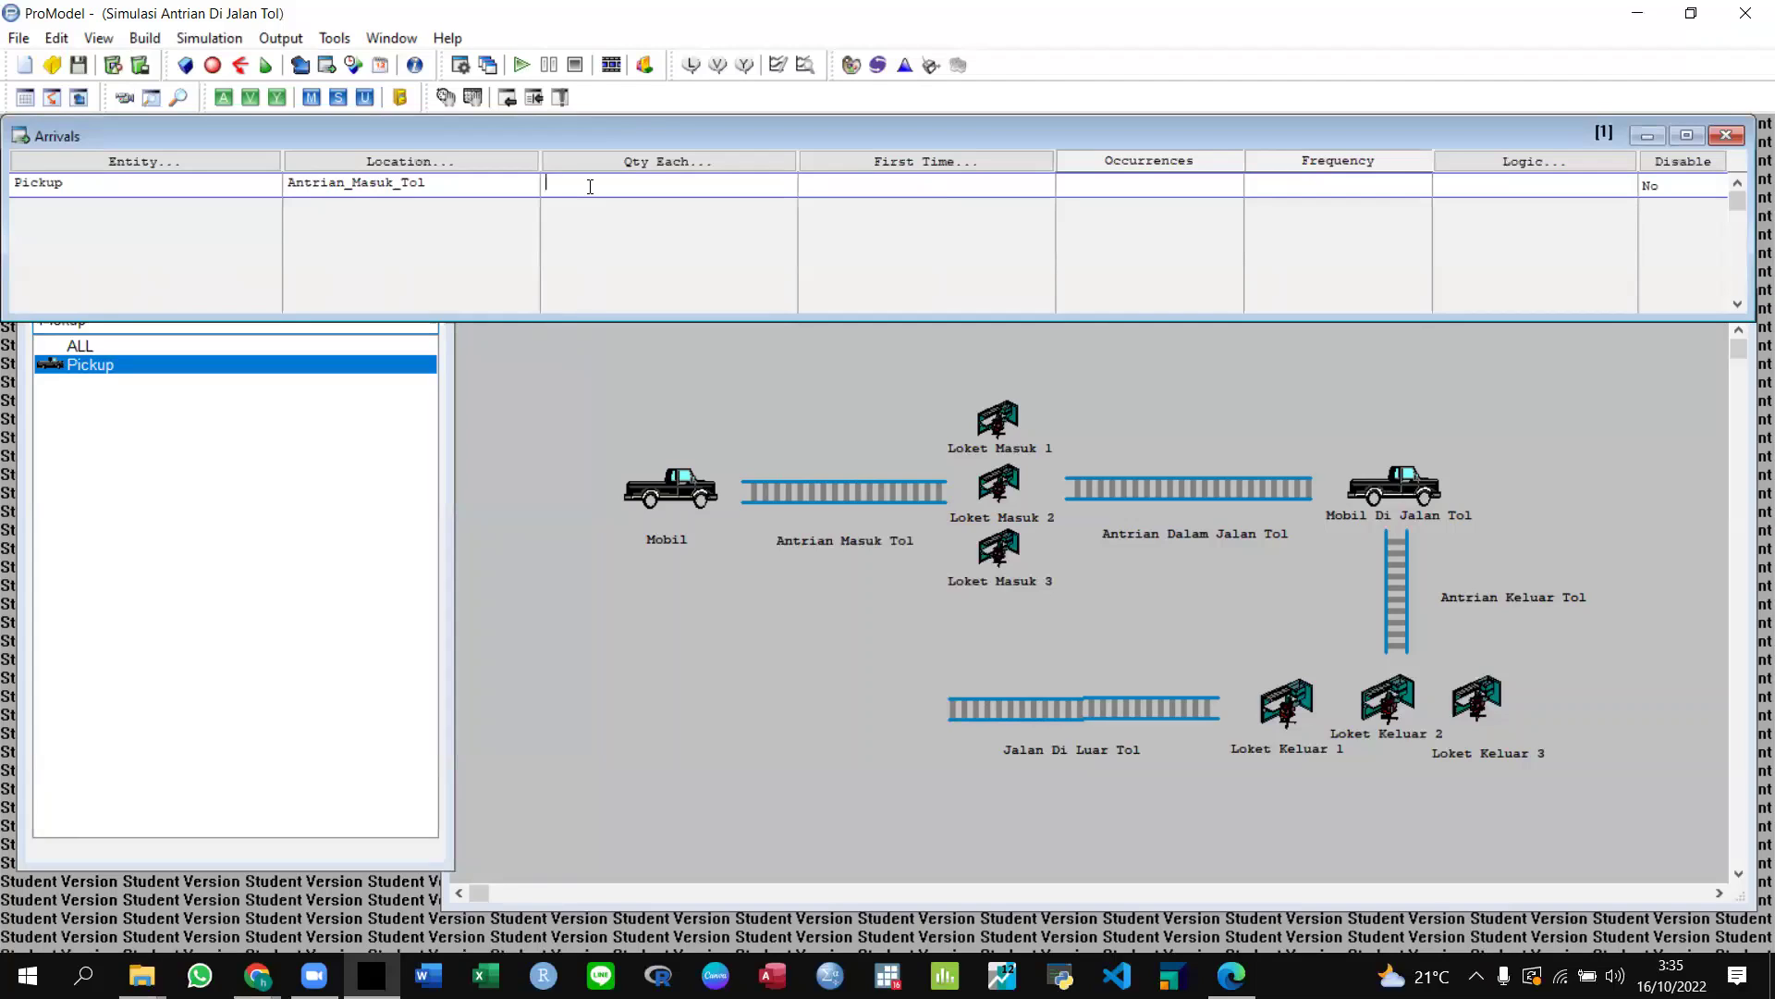
# Set the Pickup arrival's quantity each to 1, occurrences to INF and frequency to 3 Min.
pyautogui.write('1')
pyautogui.write('In')
pyautogui.press('BackSpace')
pyautogui.write('NF')
pyautogui.click(1331, 184)
pyautogui.write('3 Min')
# Open the Processing definitions and create a process record for the Pickup entity at the Mobil location.
pyautogui.click(153, 41)
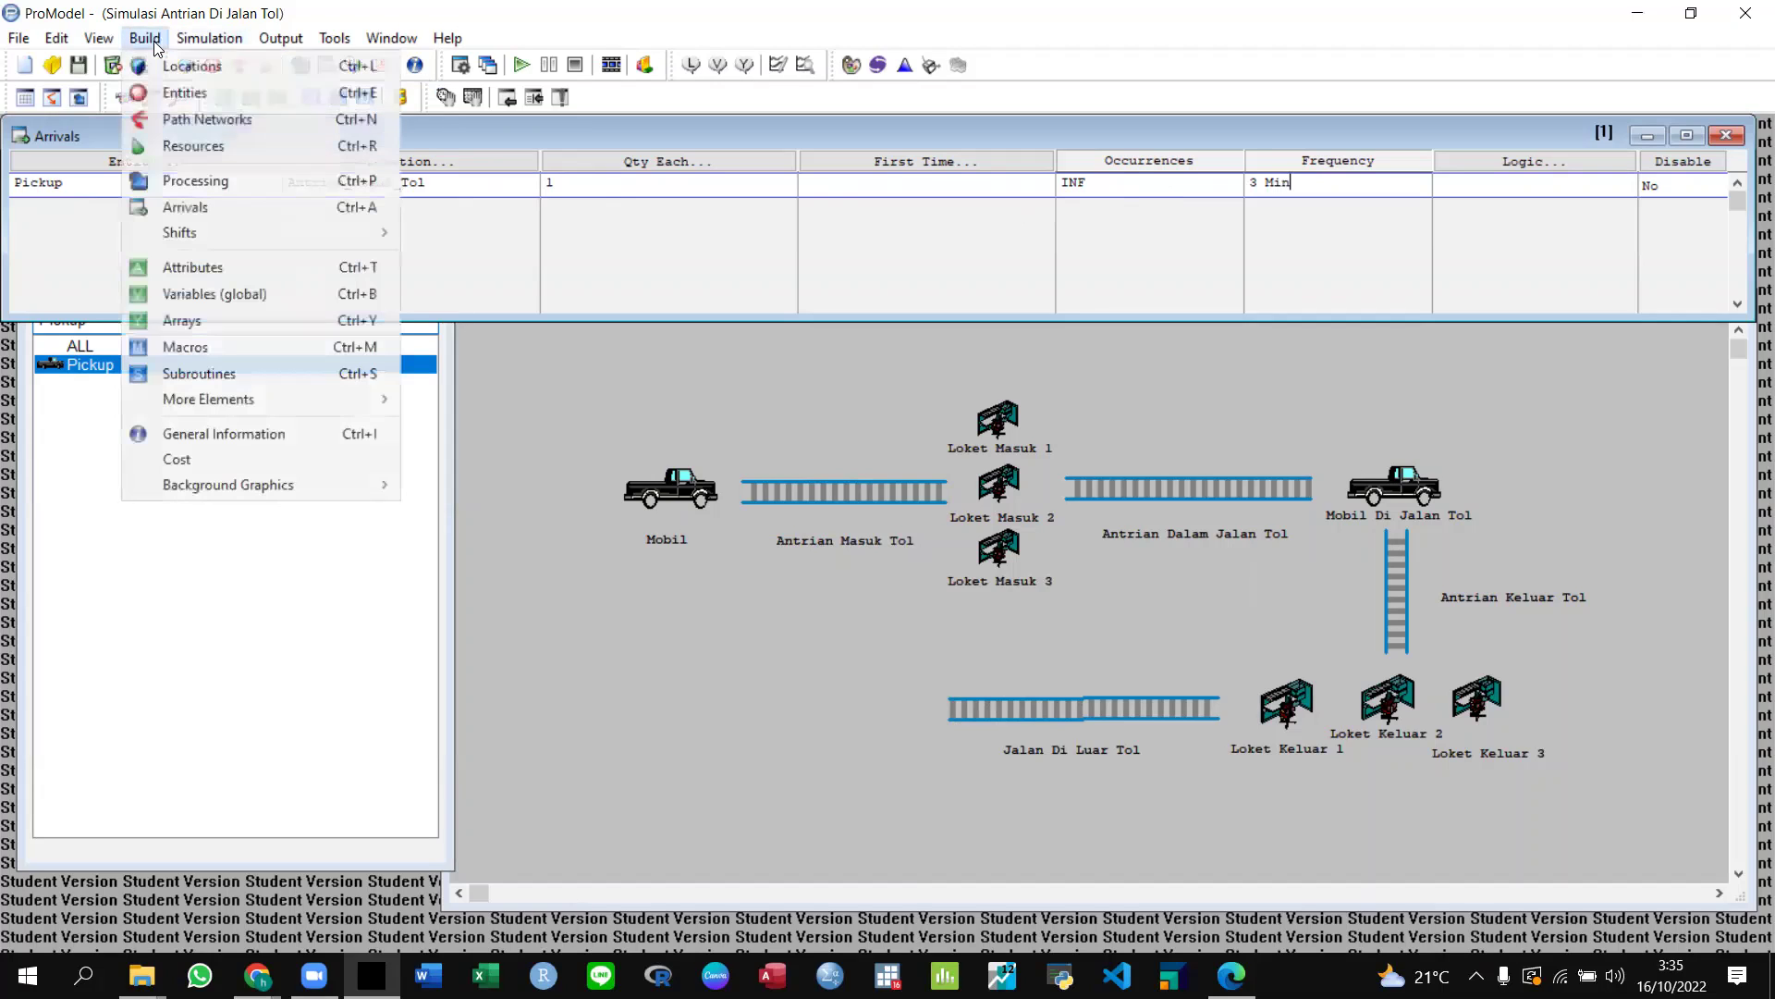
pyautogui.click(192, 181)
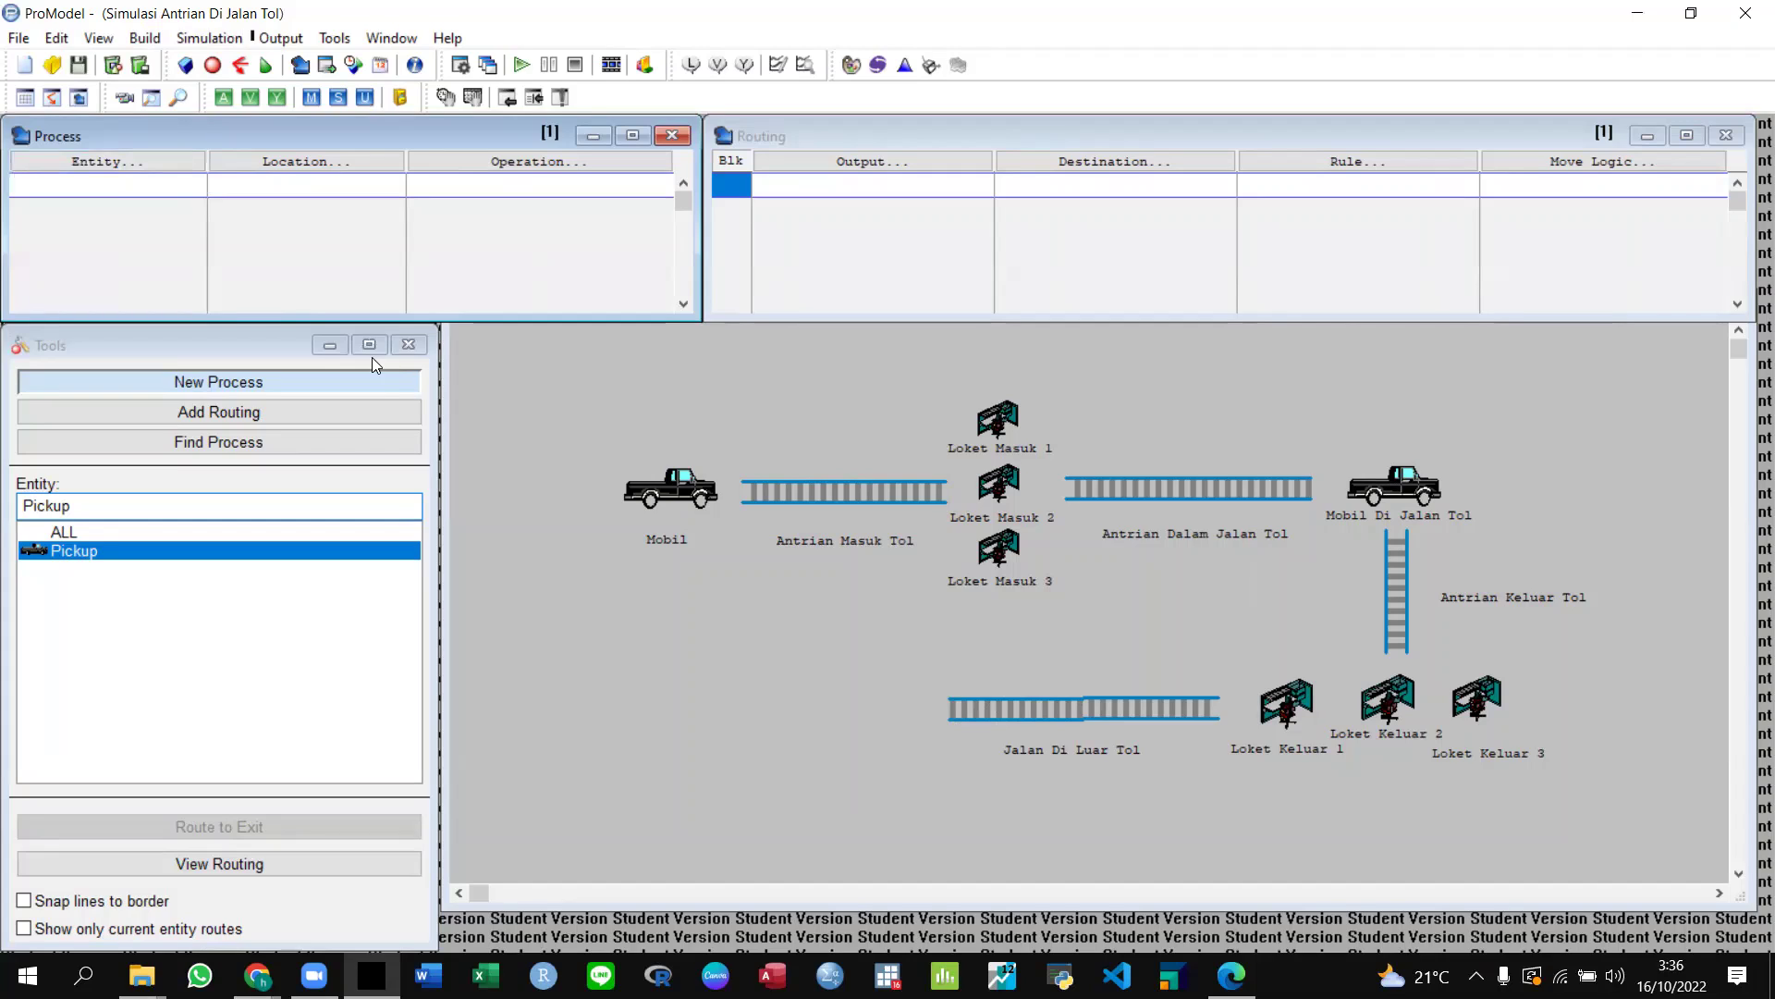
pyautogui.click(137, 159)
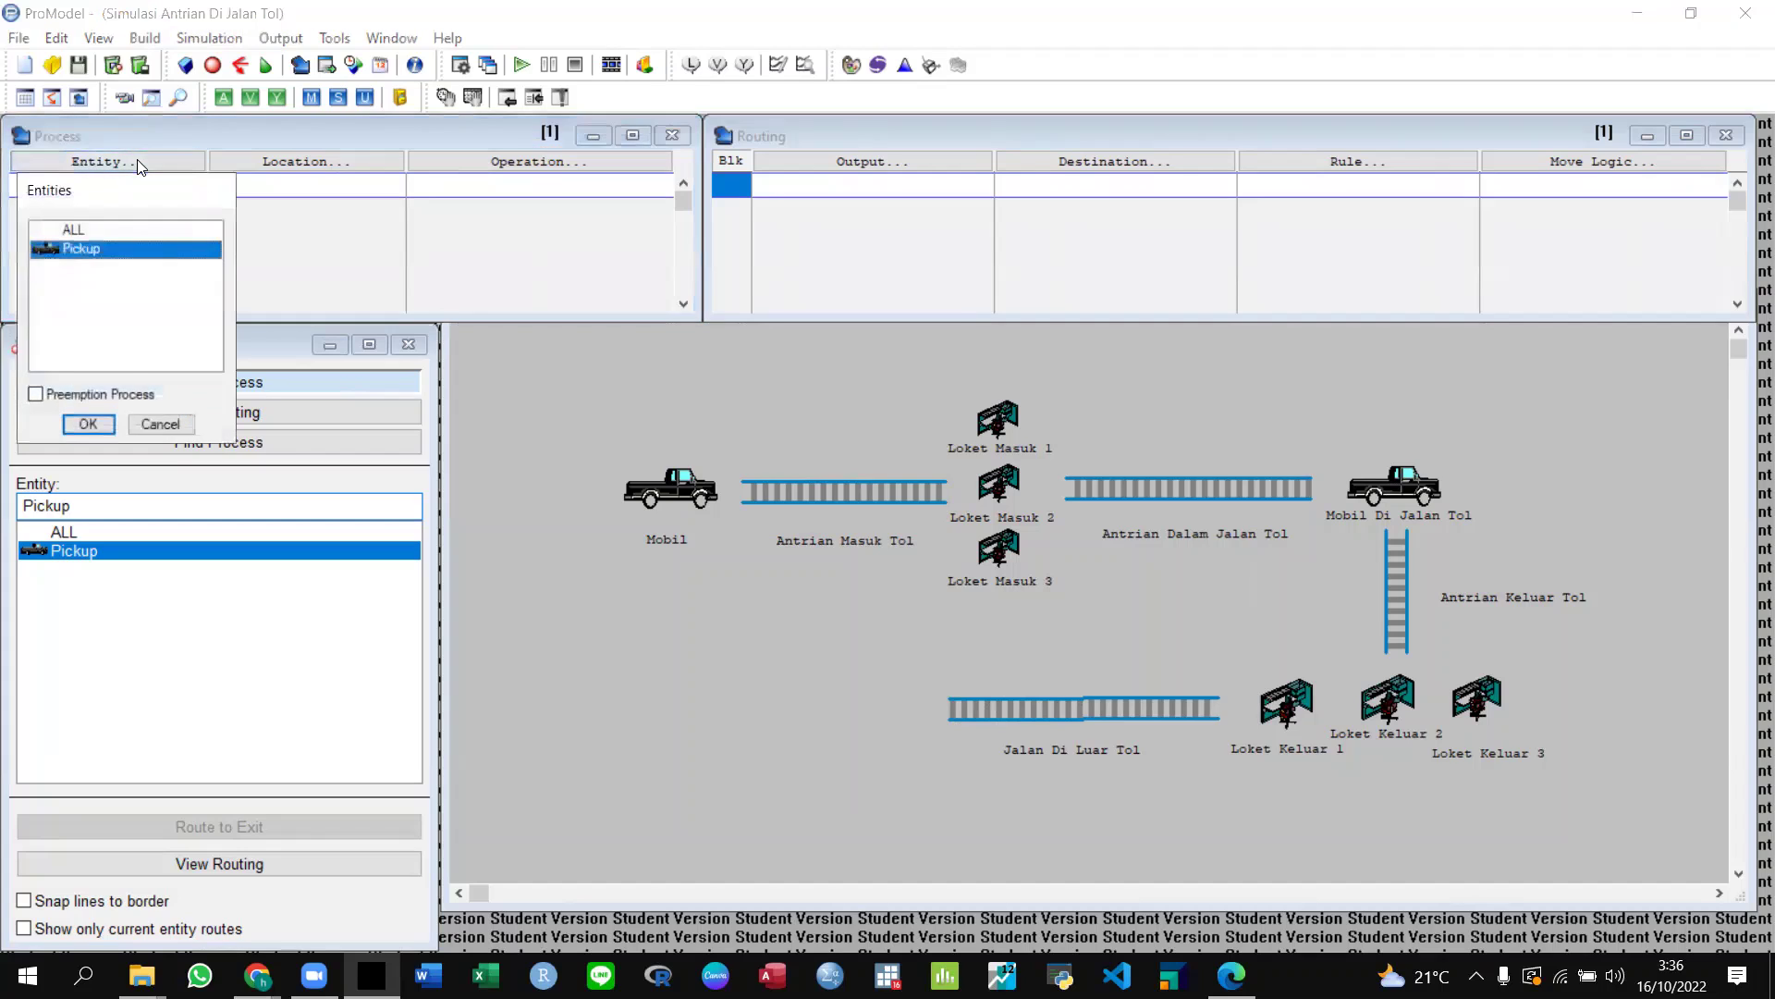
pyautogui.click(102, 418)
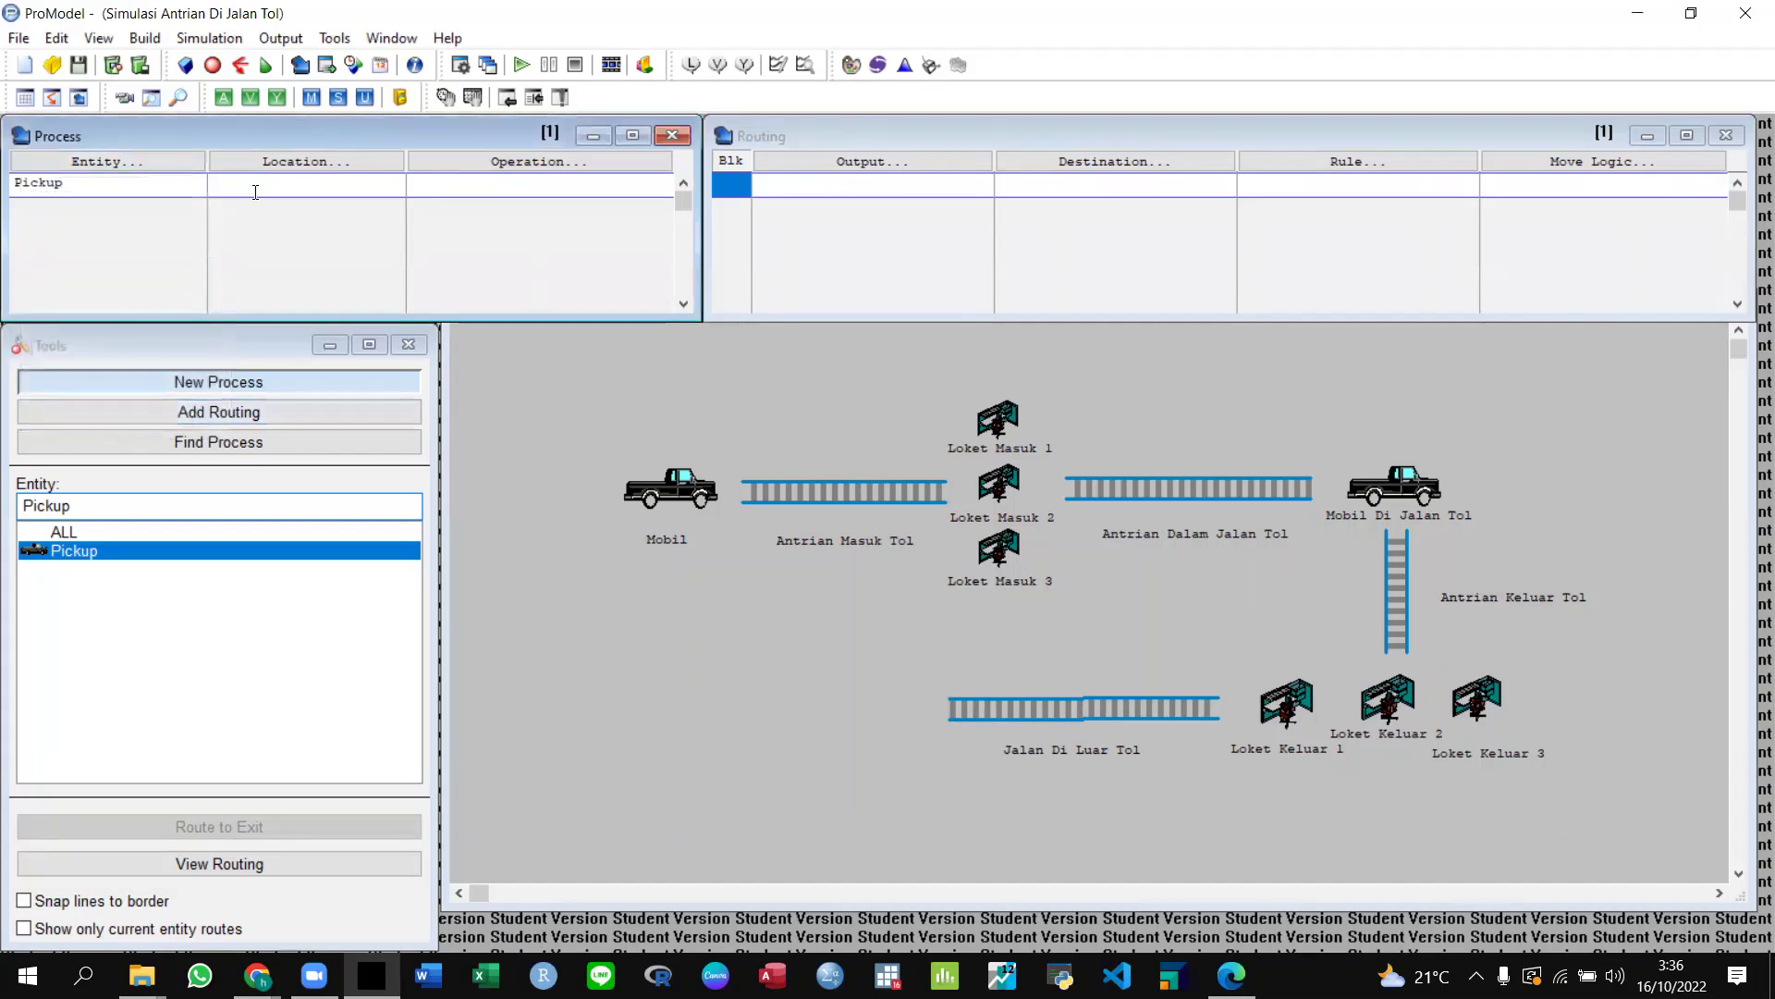
pyautogui.click(282, 163)
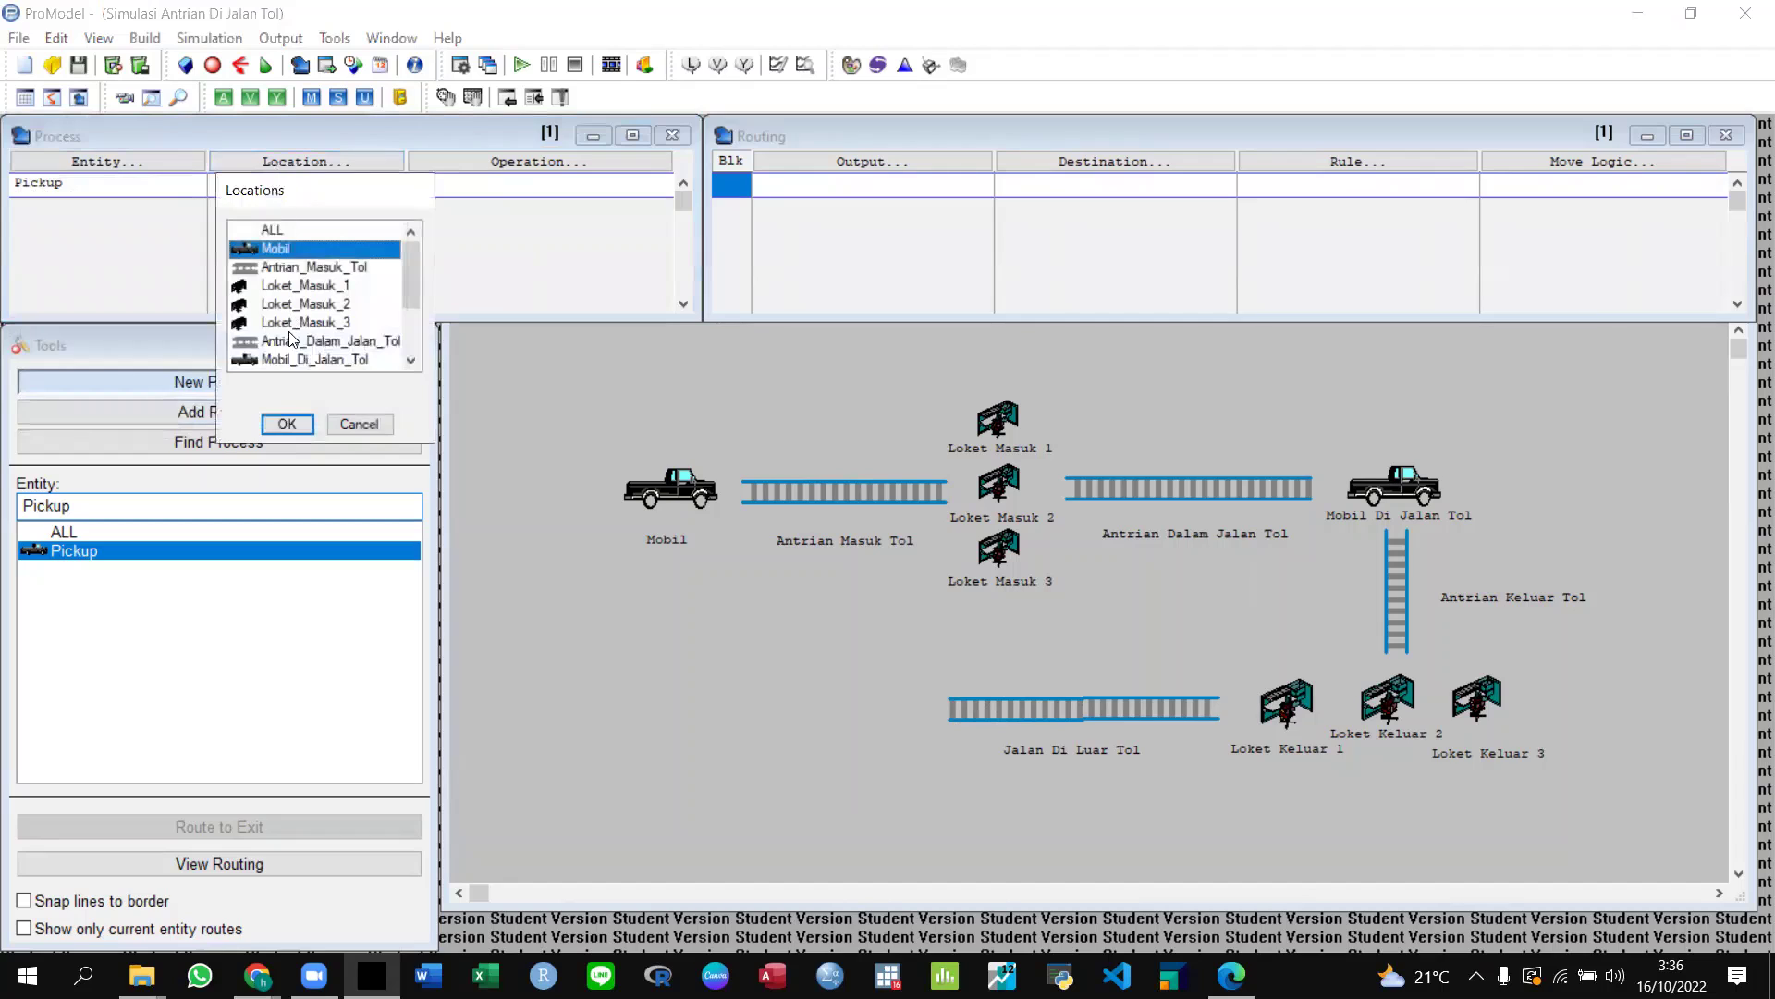
pyautogui.click(288, 425)
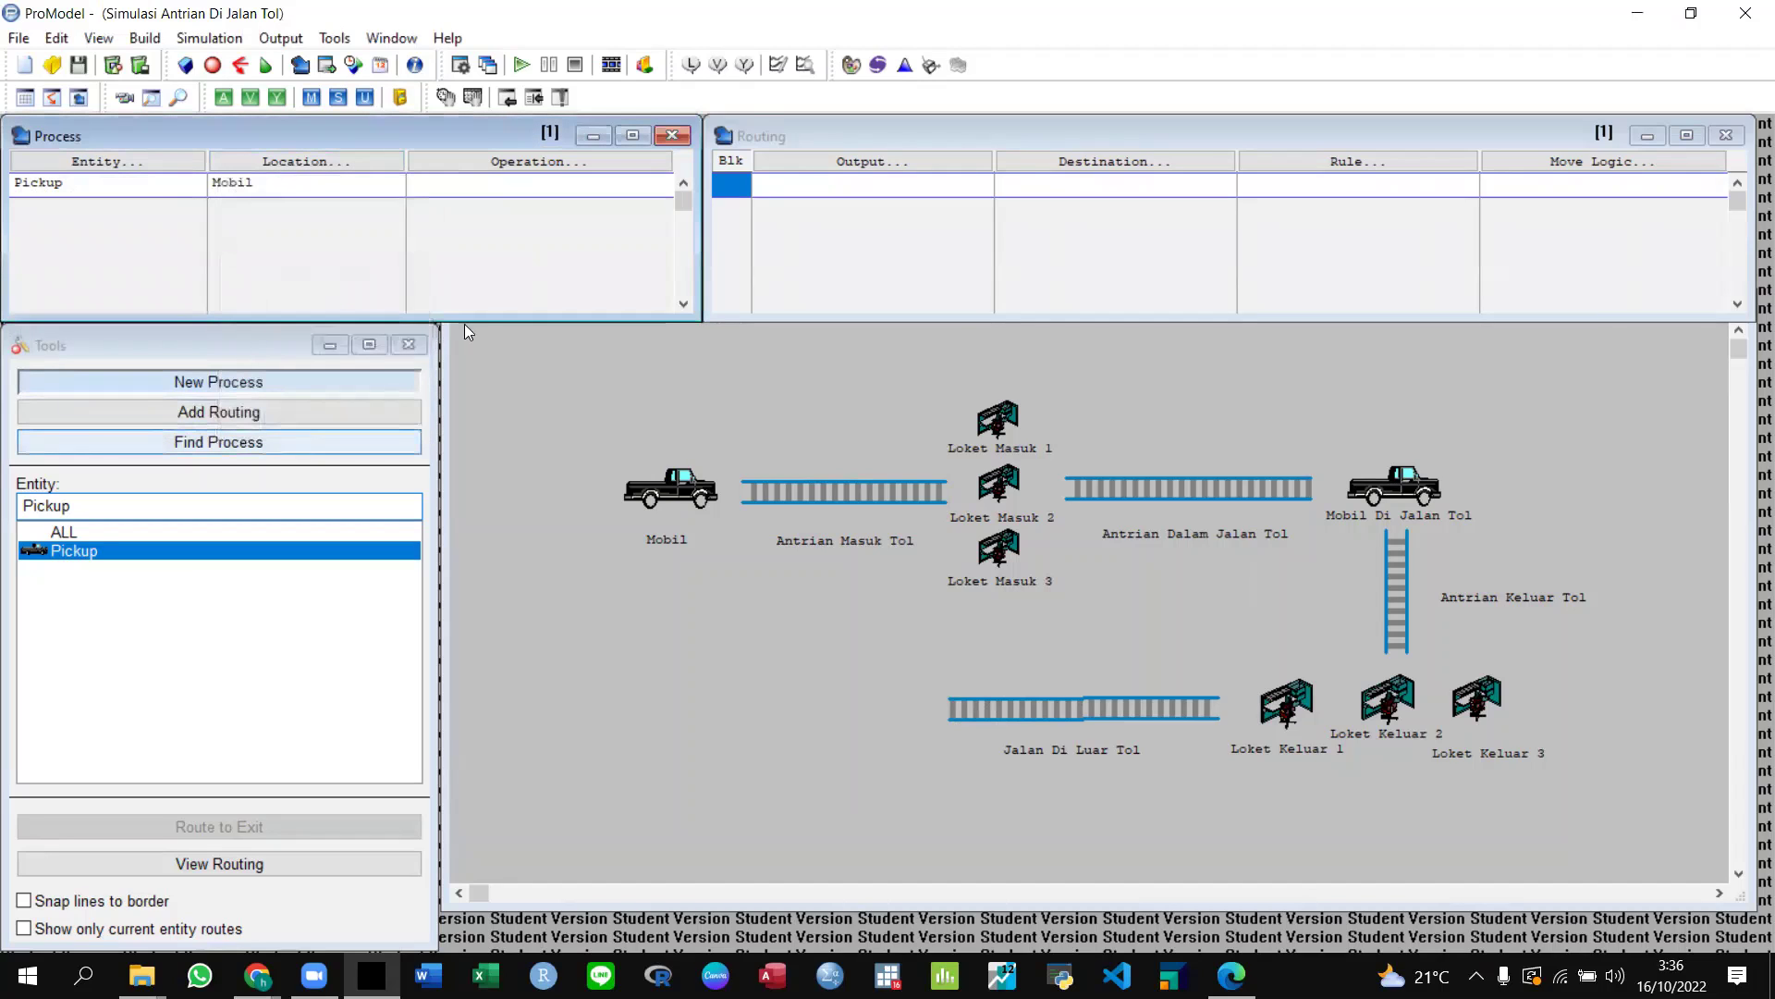
# Route the Pickup output from Mobil to Antrian_Masuk_Tol with the move logic Move For 20 sec.
pyautogui.click(819, 162)
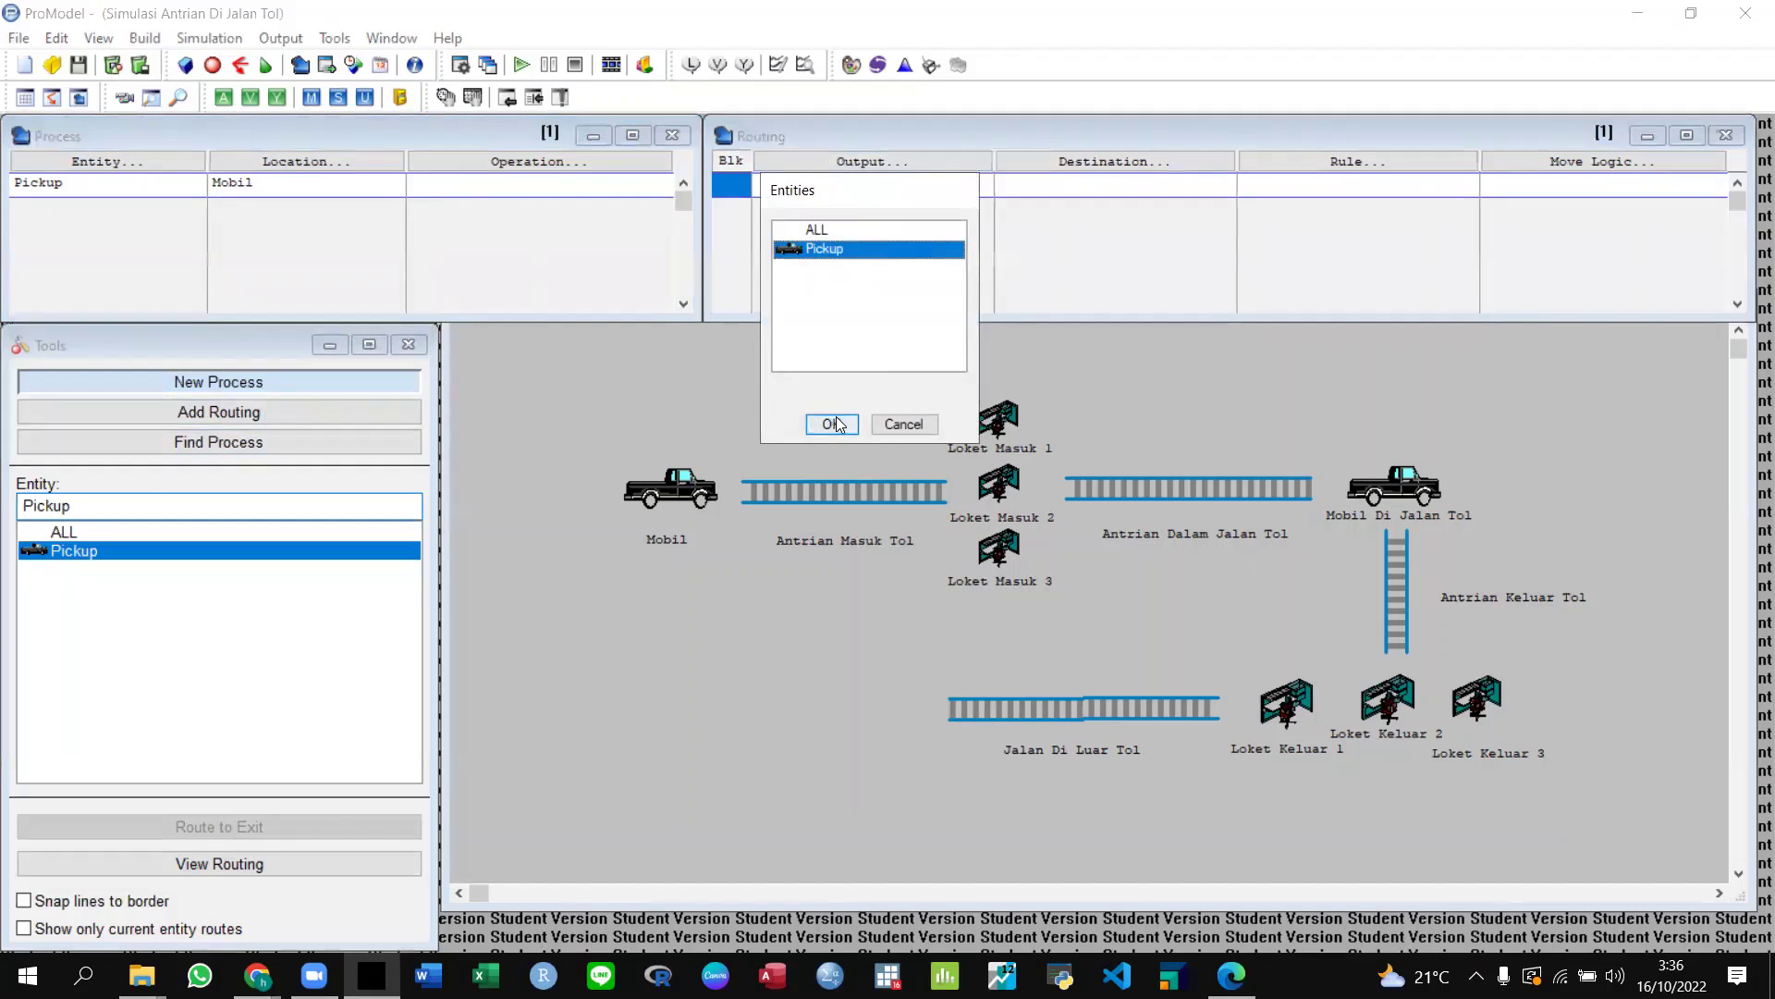
pyautogui.click(834, 424)
pyautogui.click(1063, 163)
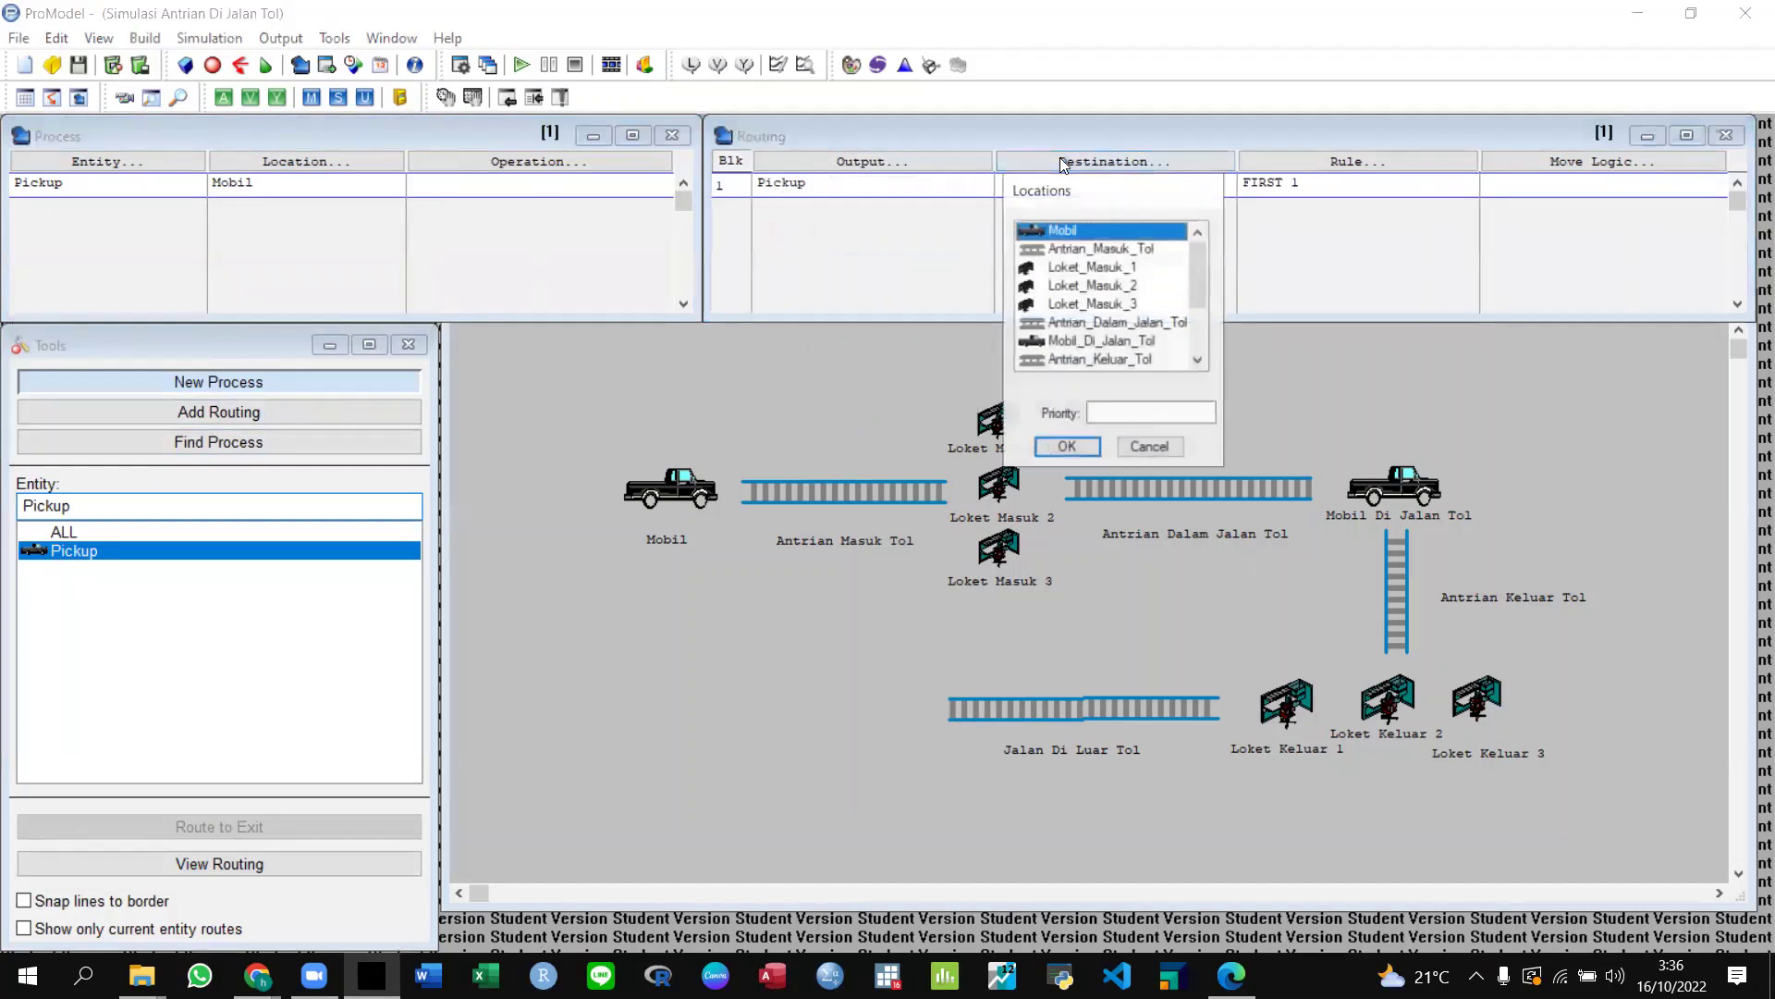
pyautogui.click(1064, 248)
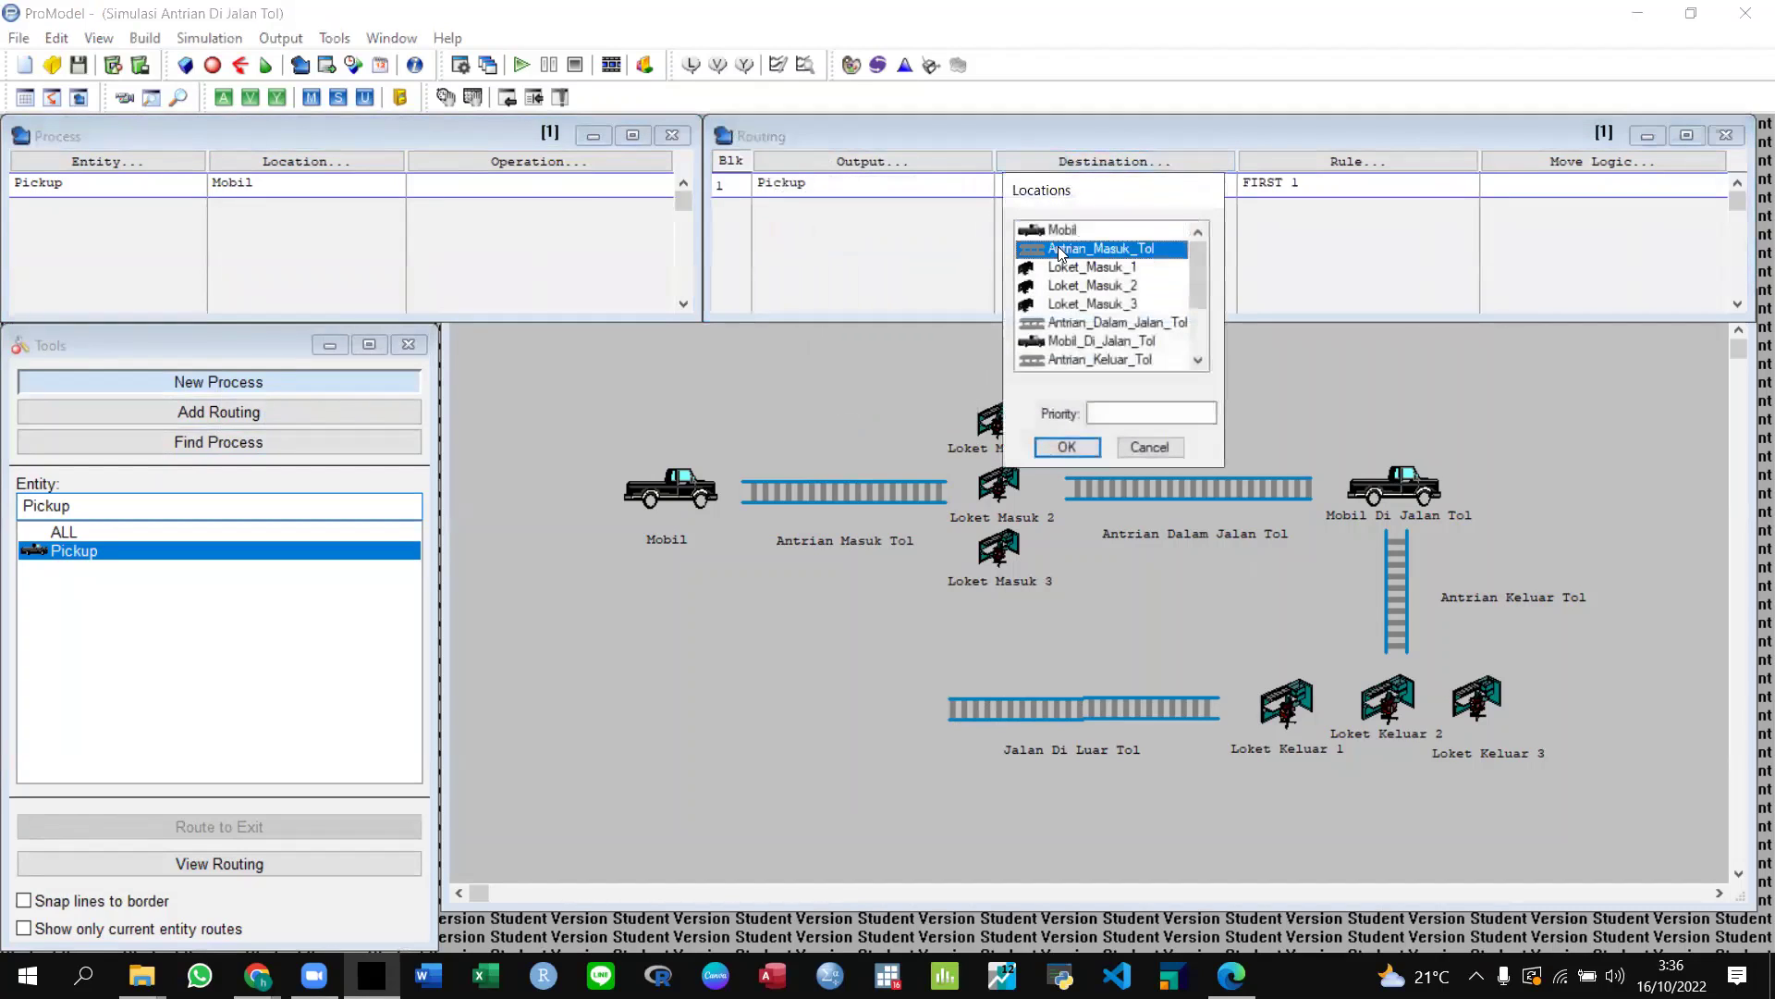
pyautogui.click(1066, 448)
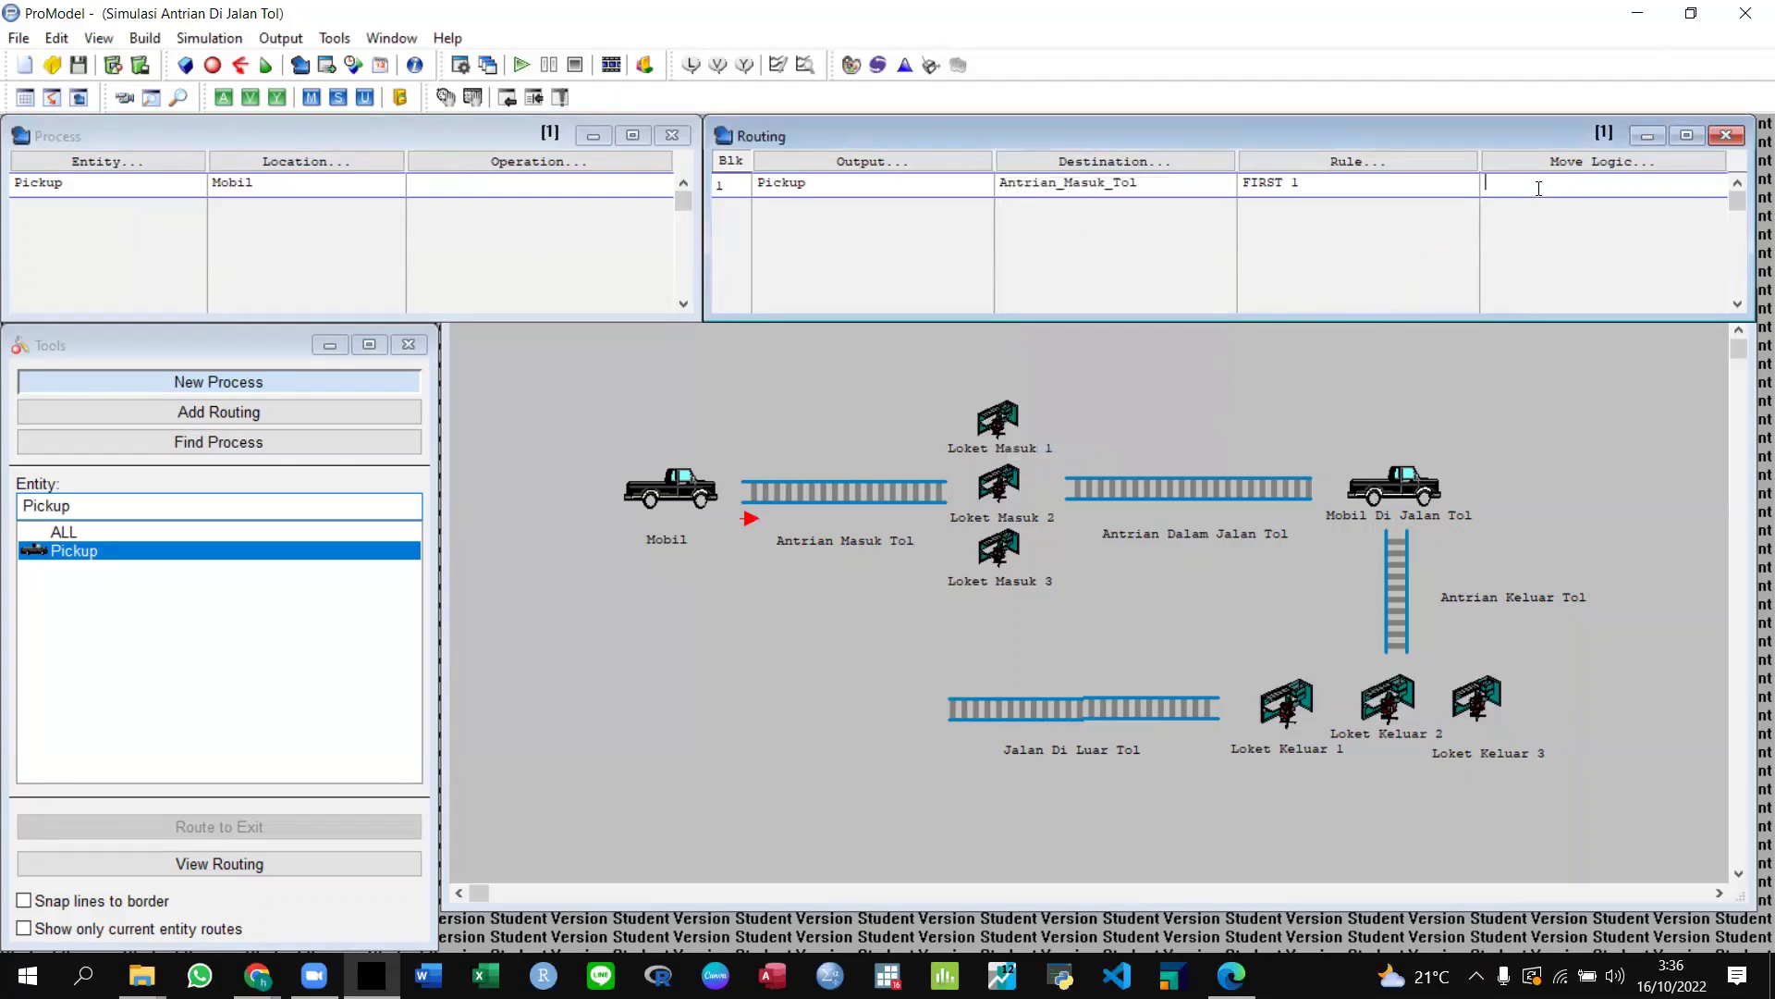
pyautogui.write('Move For')
pyautogui.write('20 sec')
# Add a process record for the Pickup entity at the Antrian_Masuk_Tol location below the Mobil record.
pyautogui.click(100, 181)
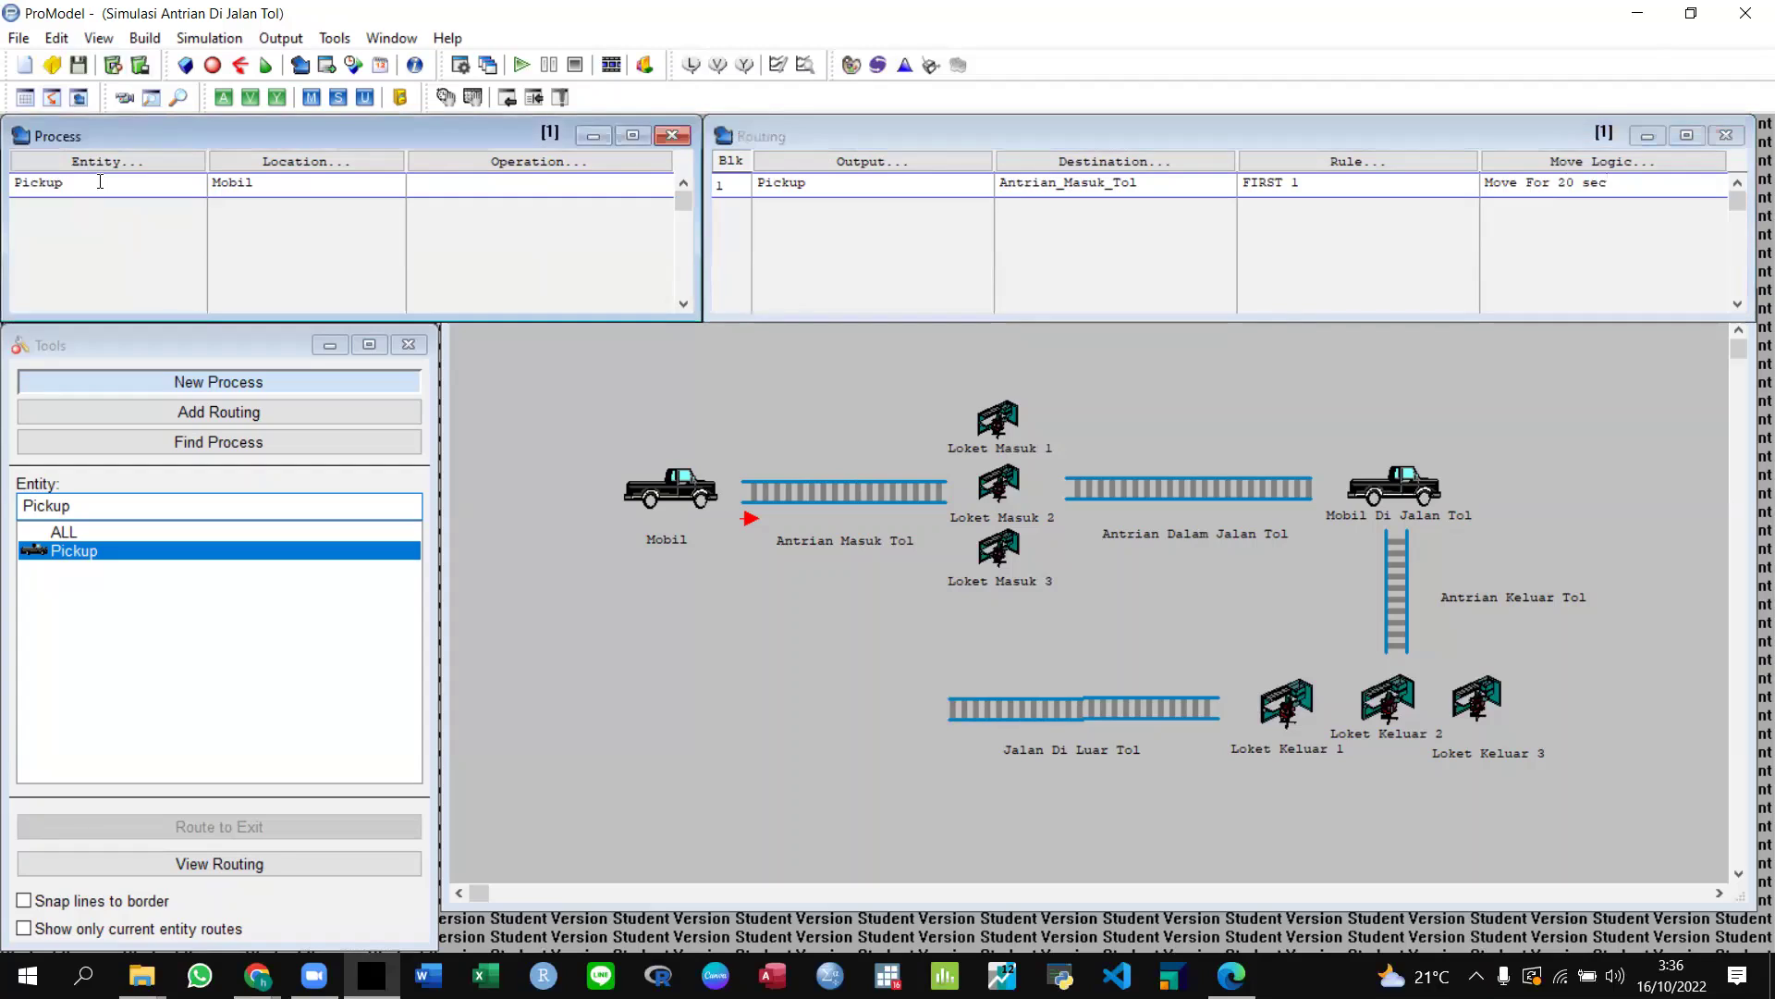
pyautogui.press('Down')
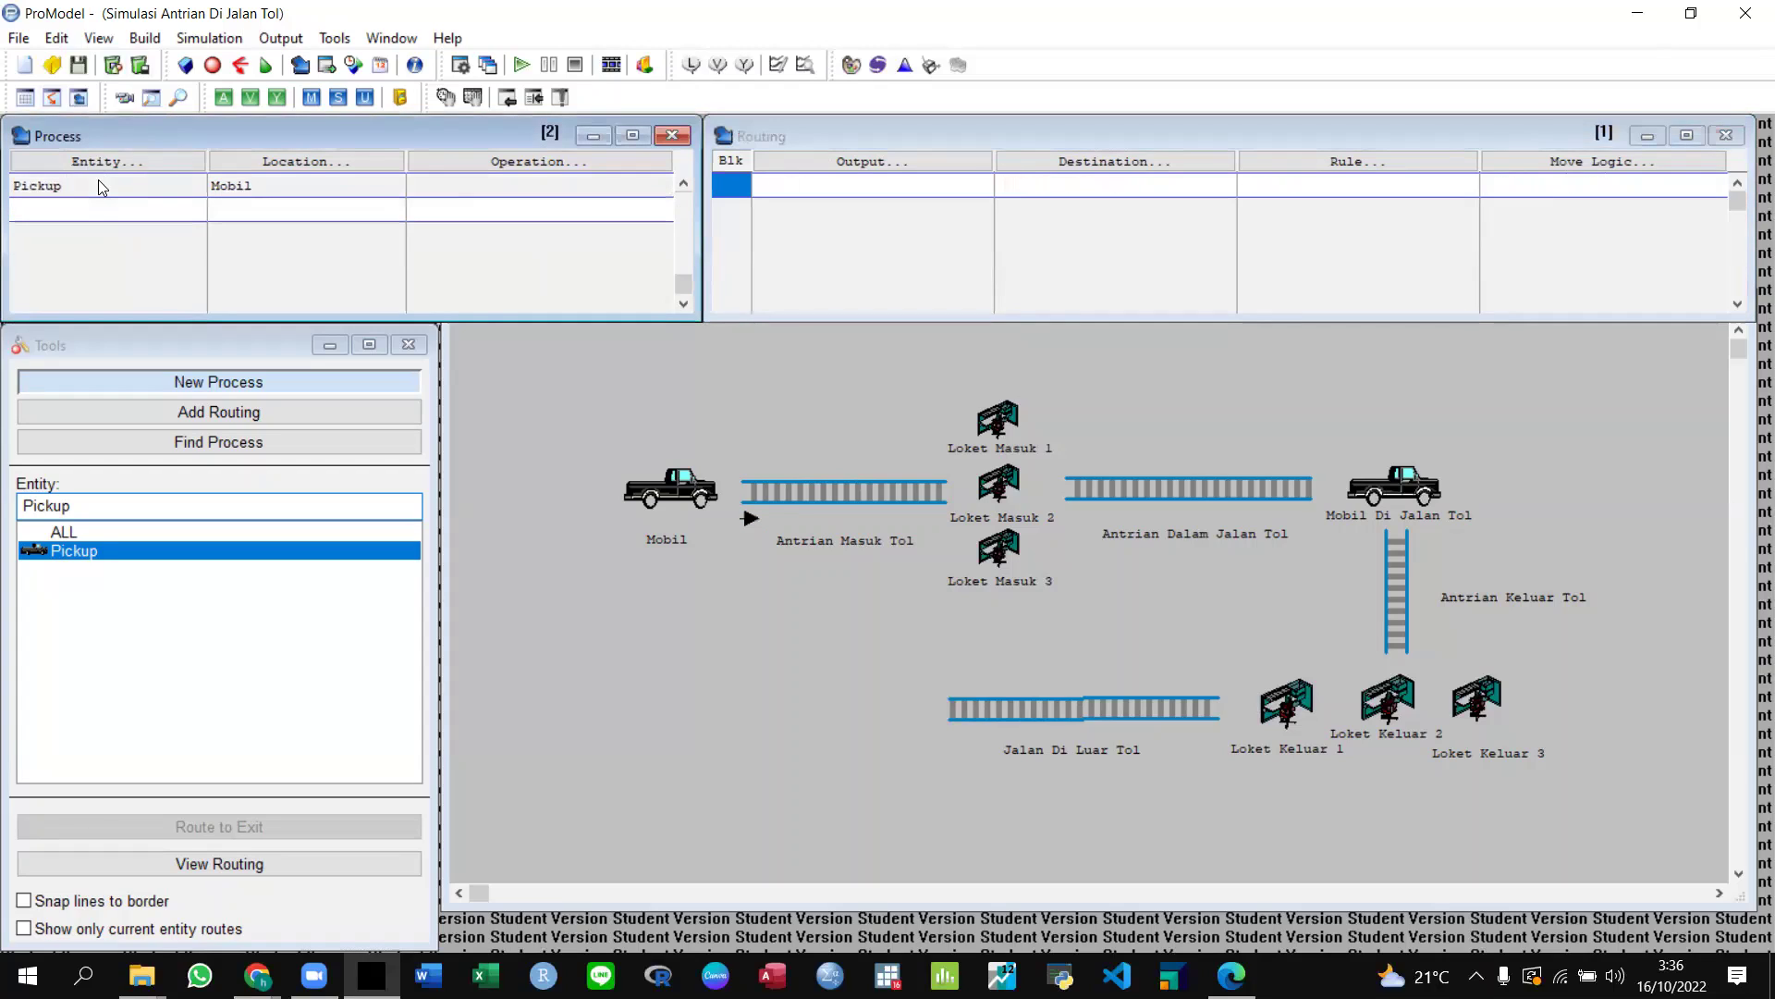
pyautogui.click(96, 159)
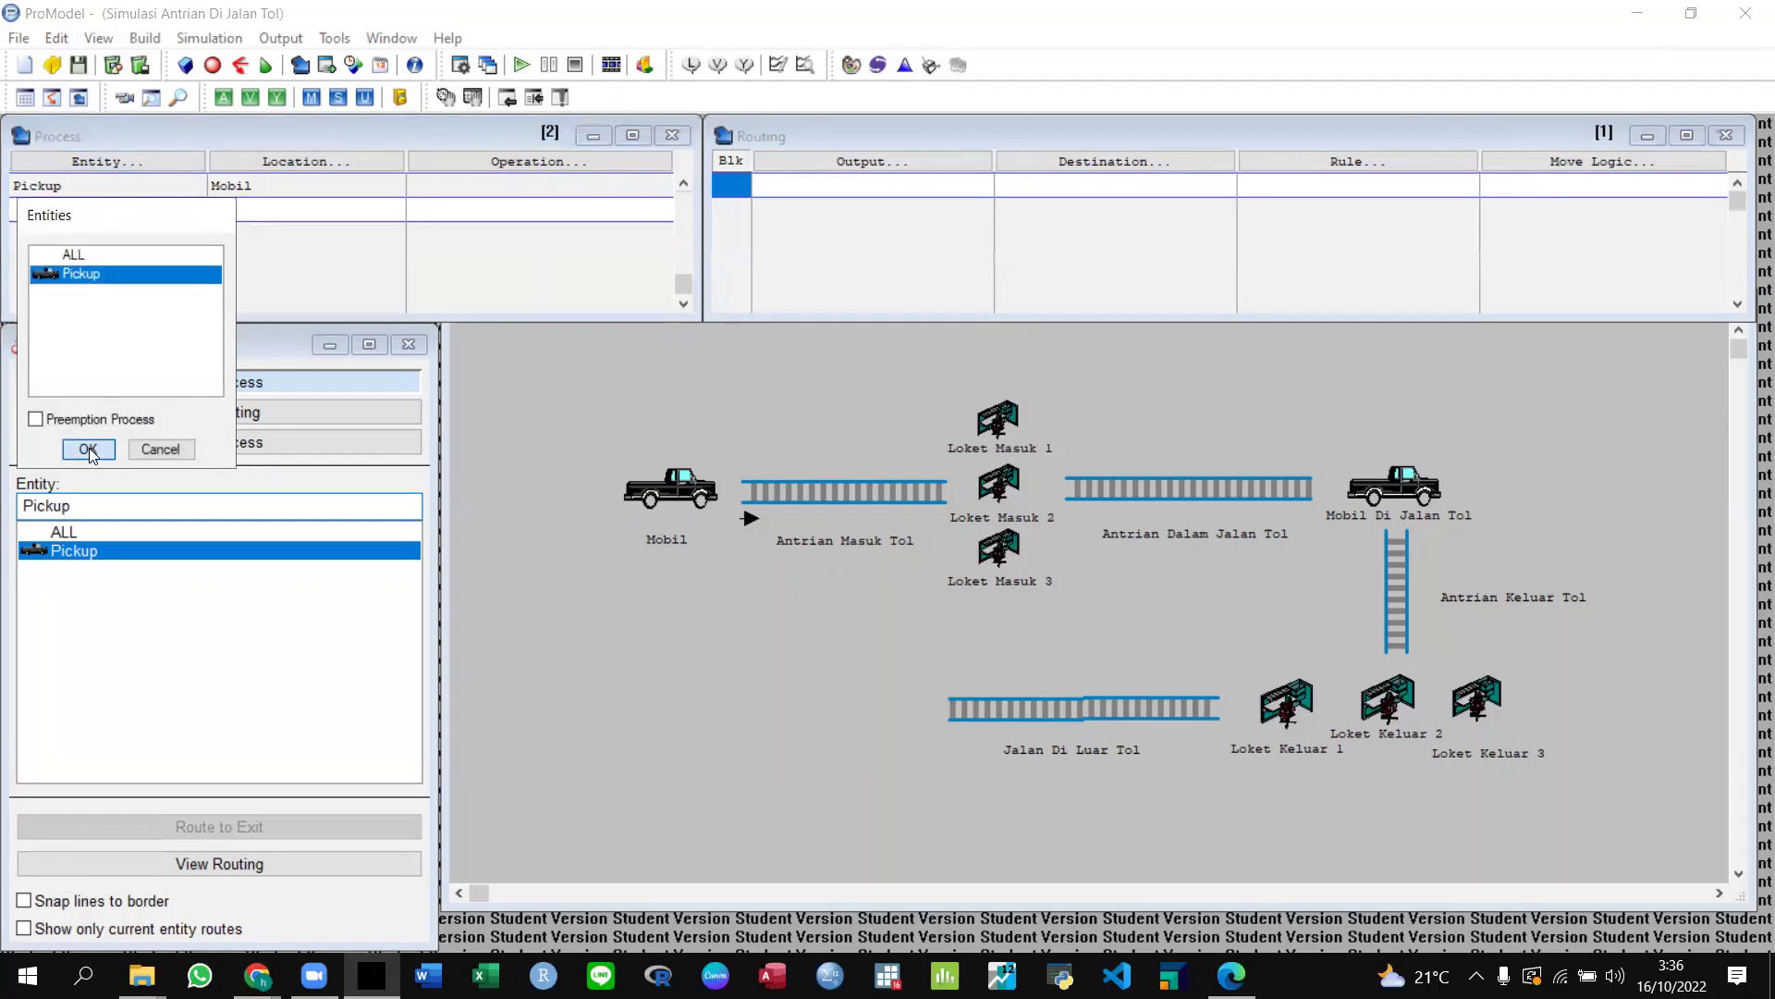
pyautogui.click(89, 448)
pyautogui.click(282, 163)
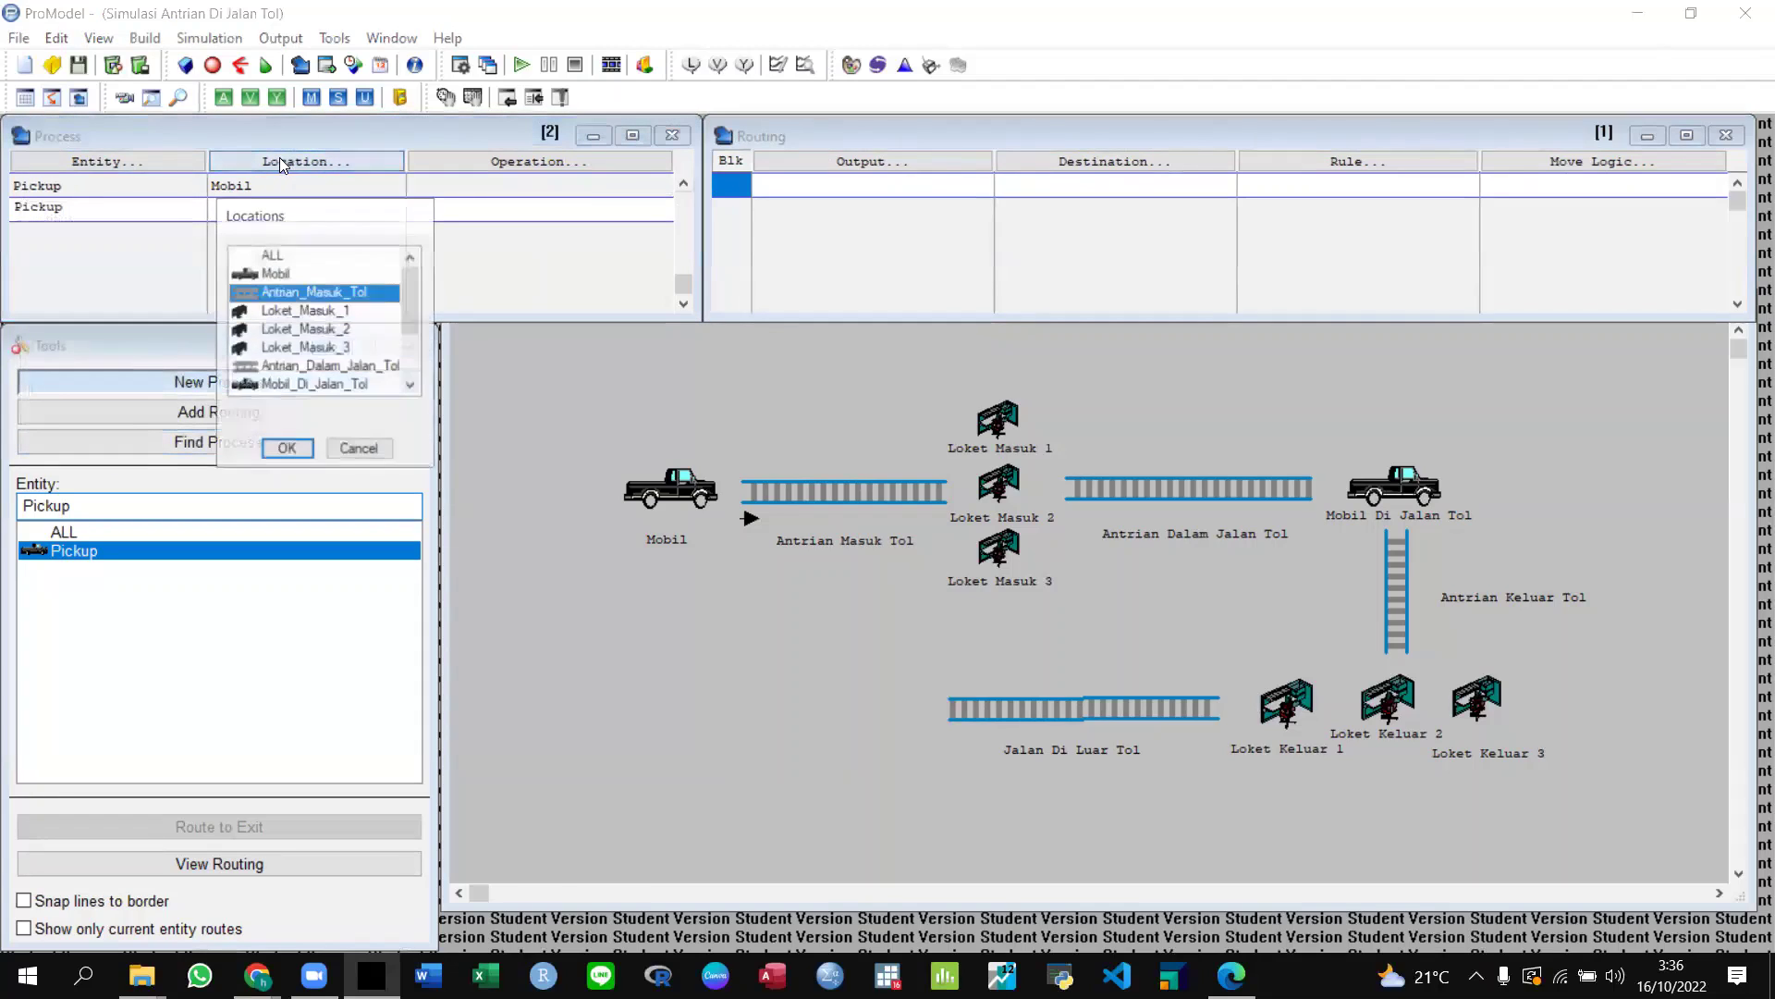
pyautogui.click(292, 444)
# Route the Pickup output from Antrian_Masuk_Tol to Loket_Masuk_1 with the move logic Move For 20 sec.
pyautogui.click(863, 159)
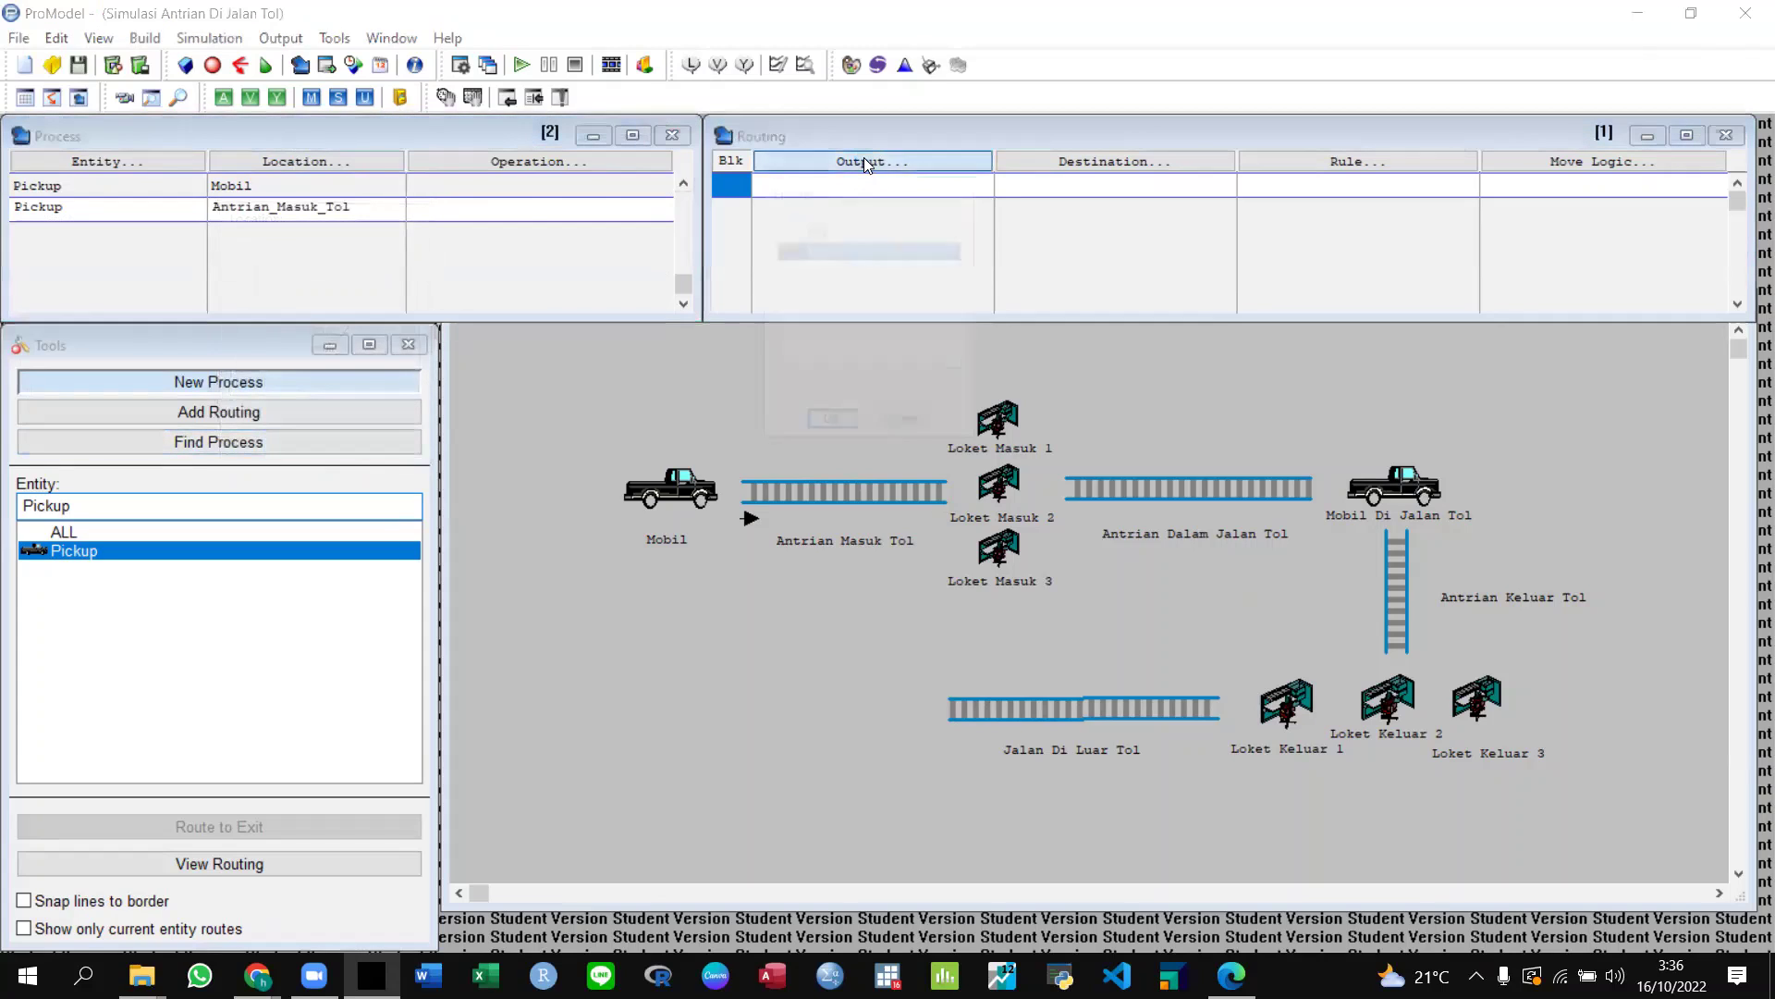
pyautogui.click(830, 420)
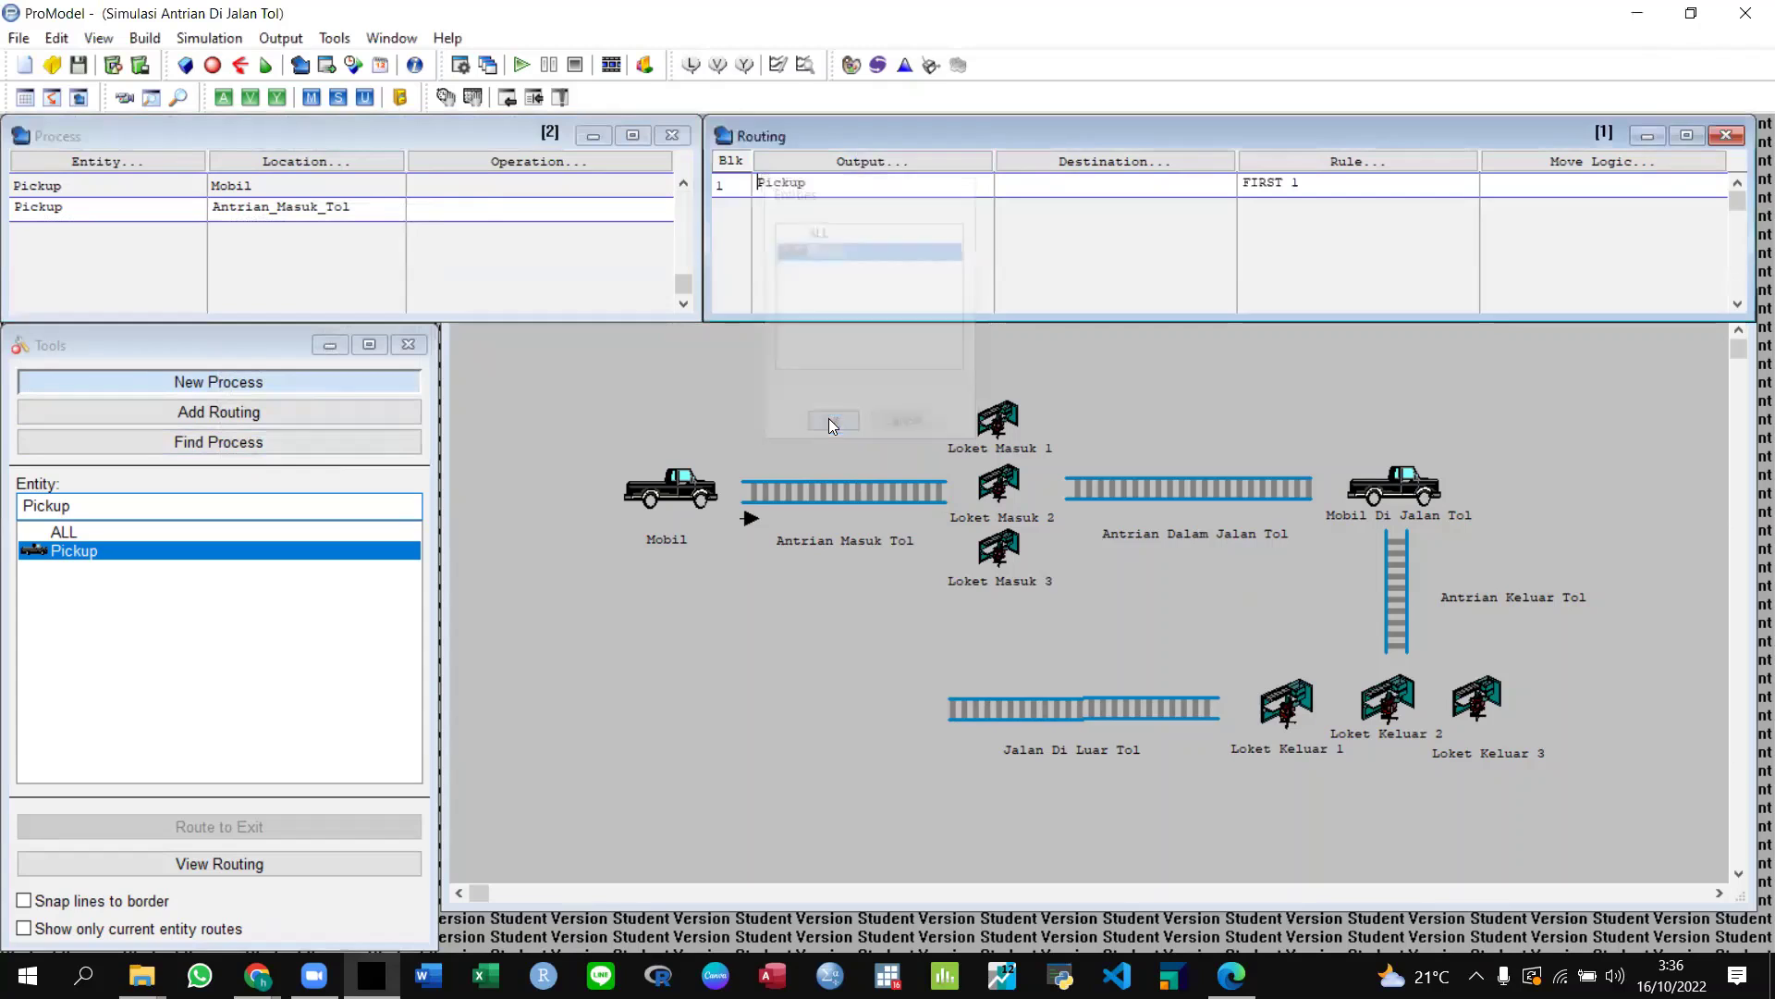
pyautogui.click(1077, 169)
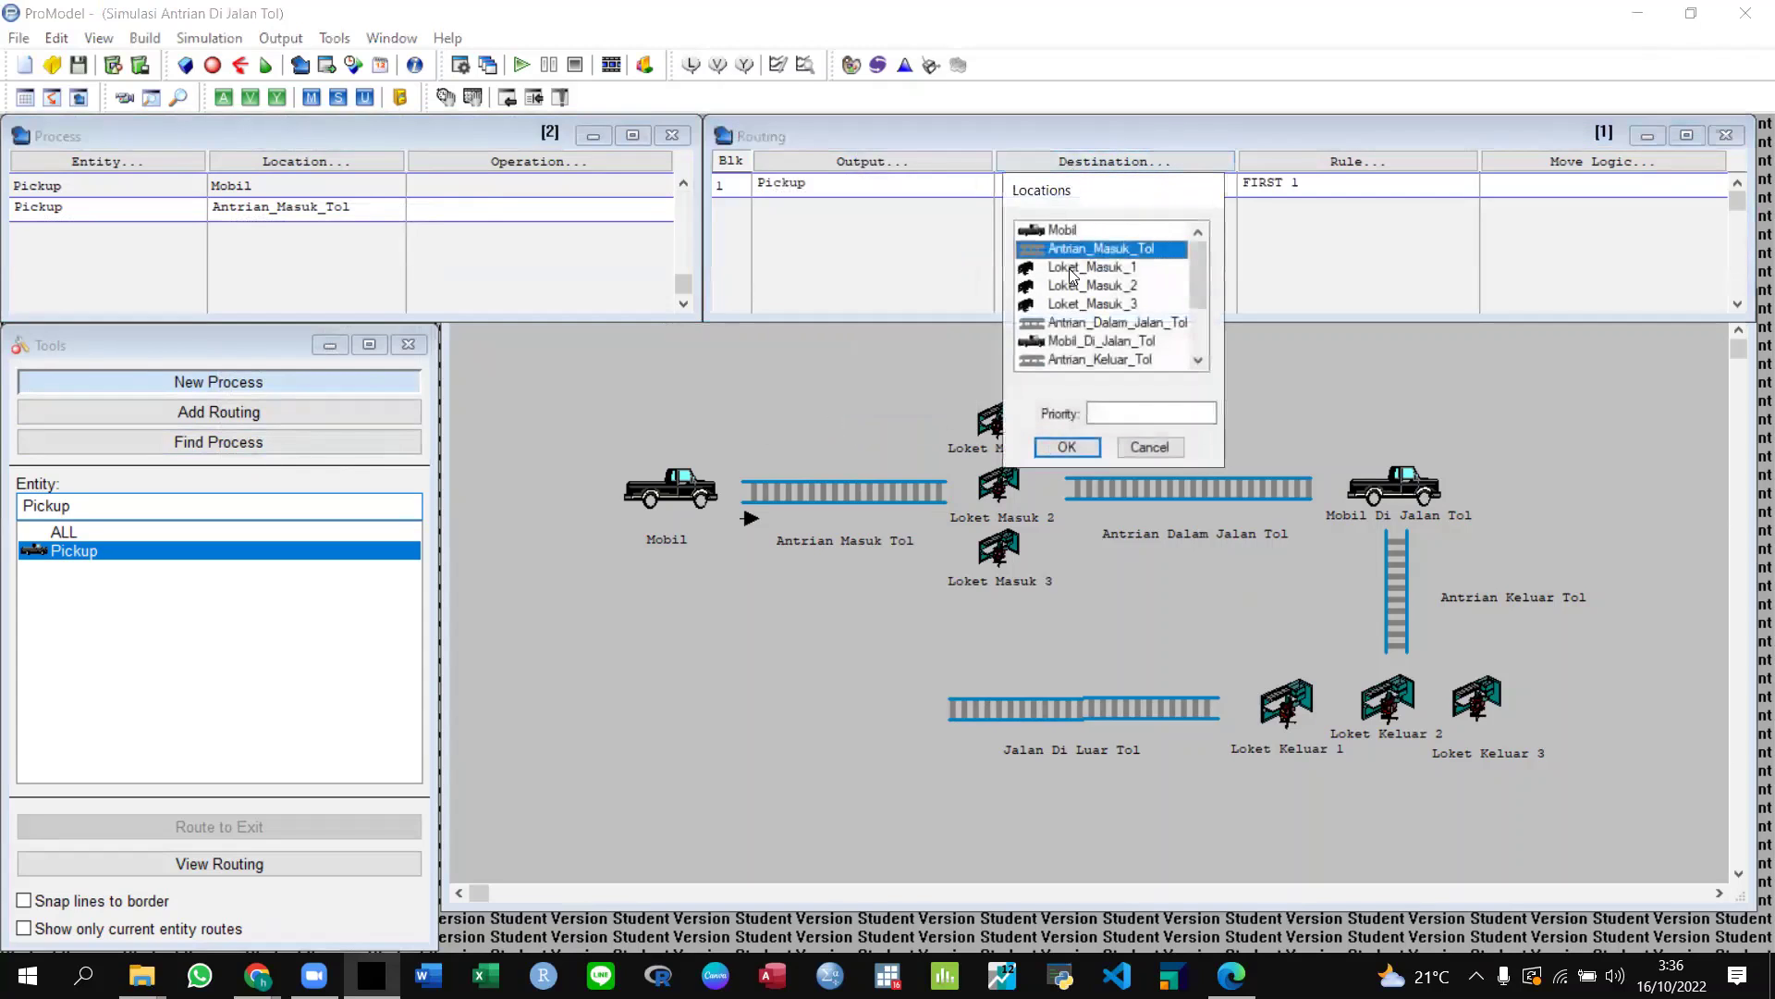
pyautogui.click(1066, 268)
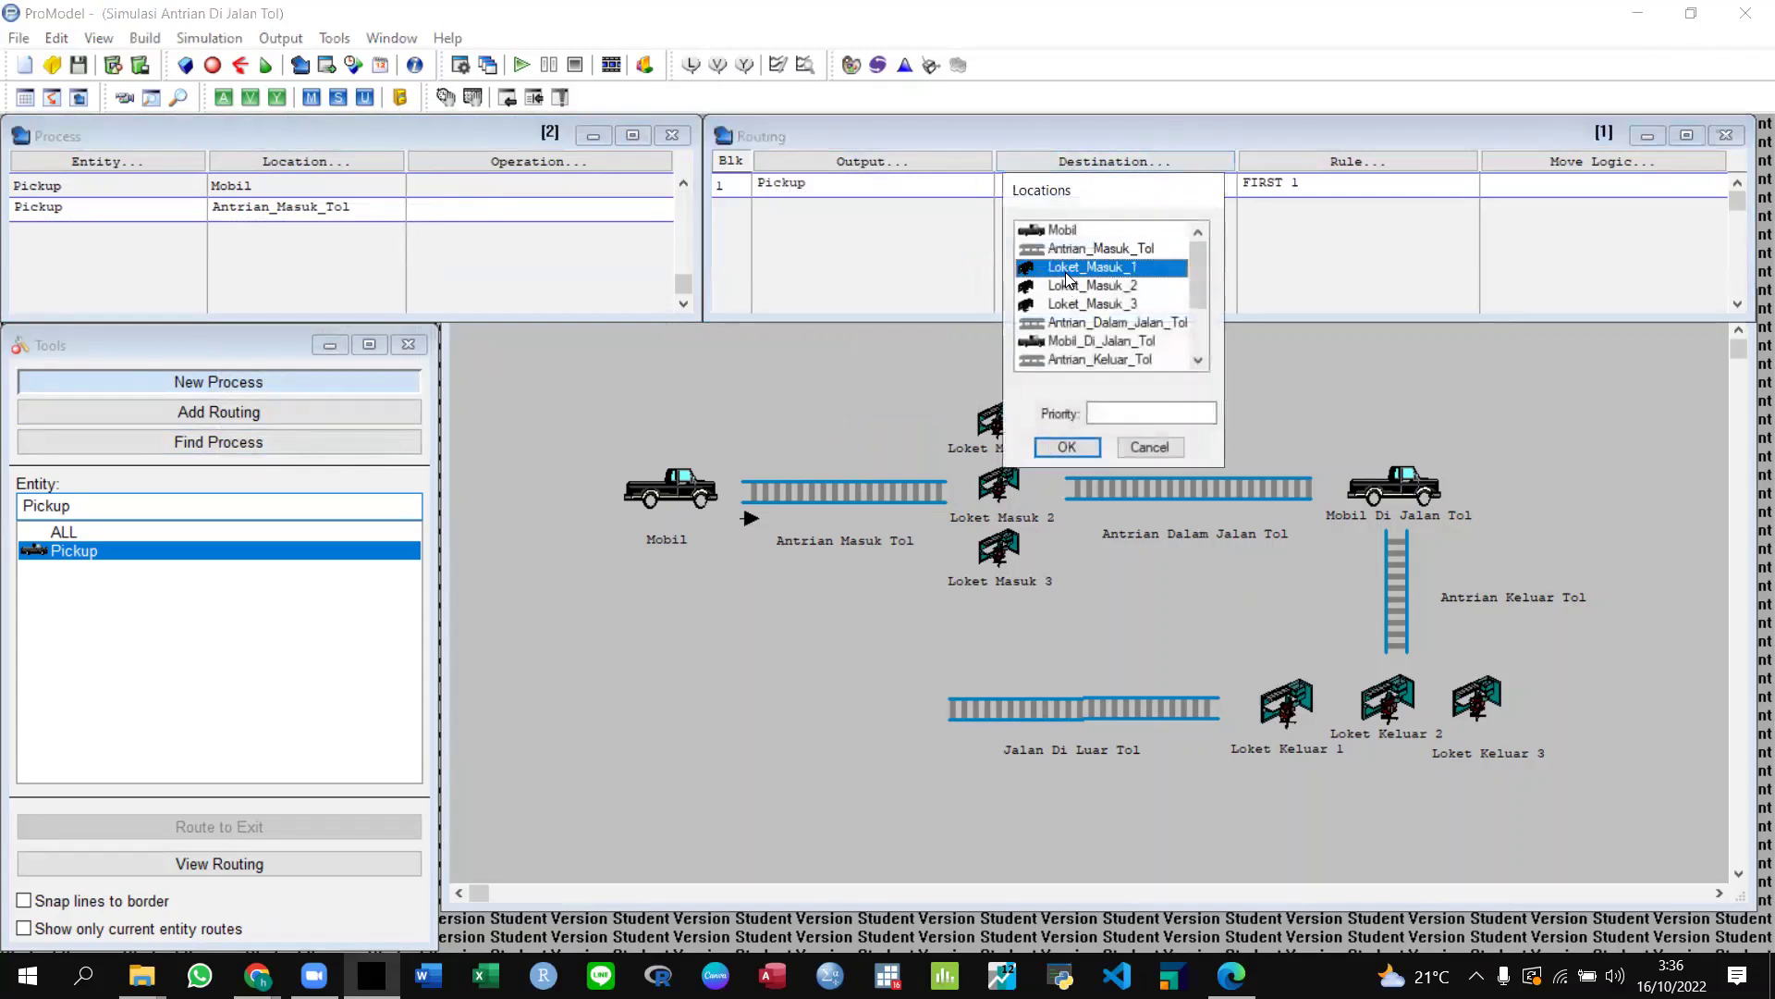
pyautogui.click(1065, 447)
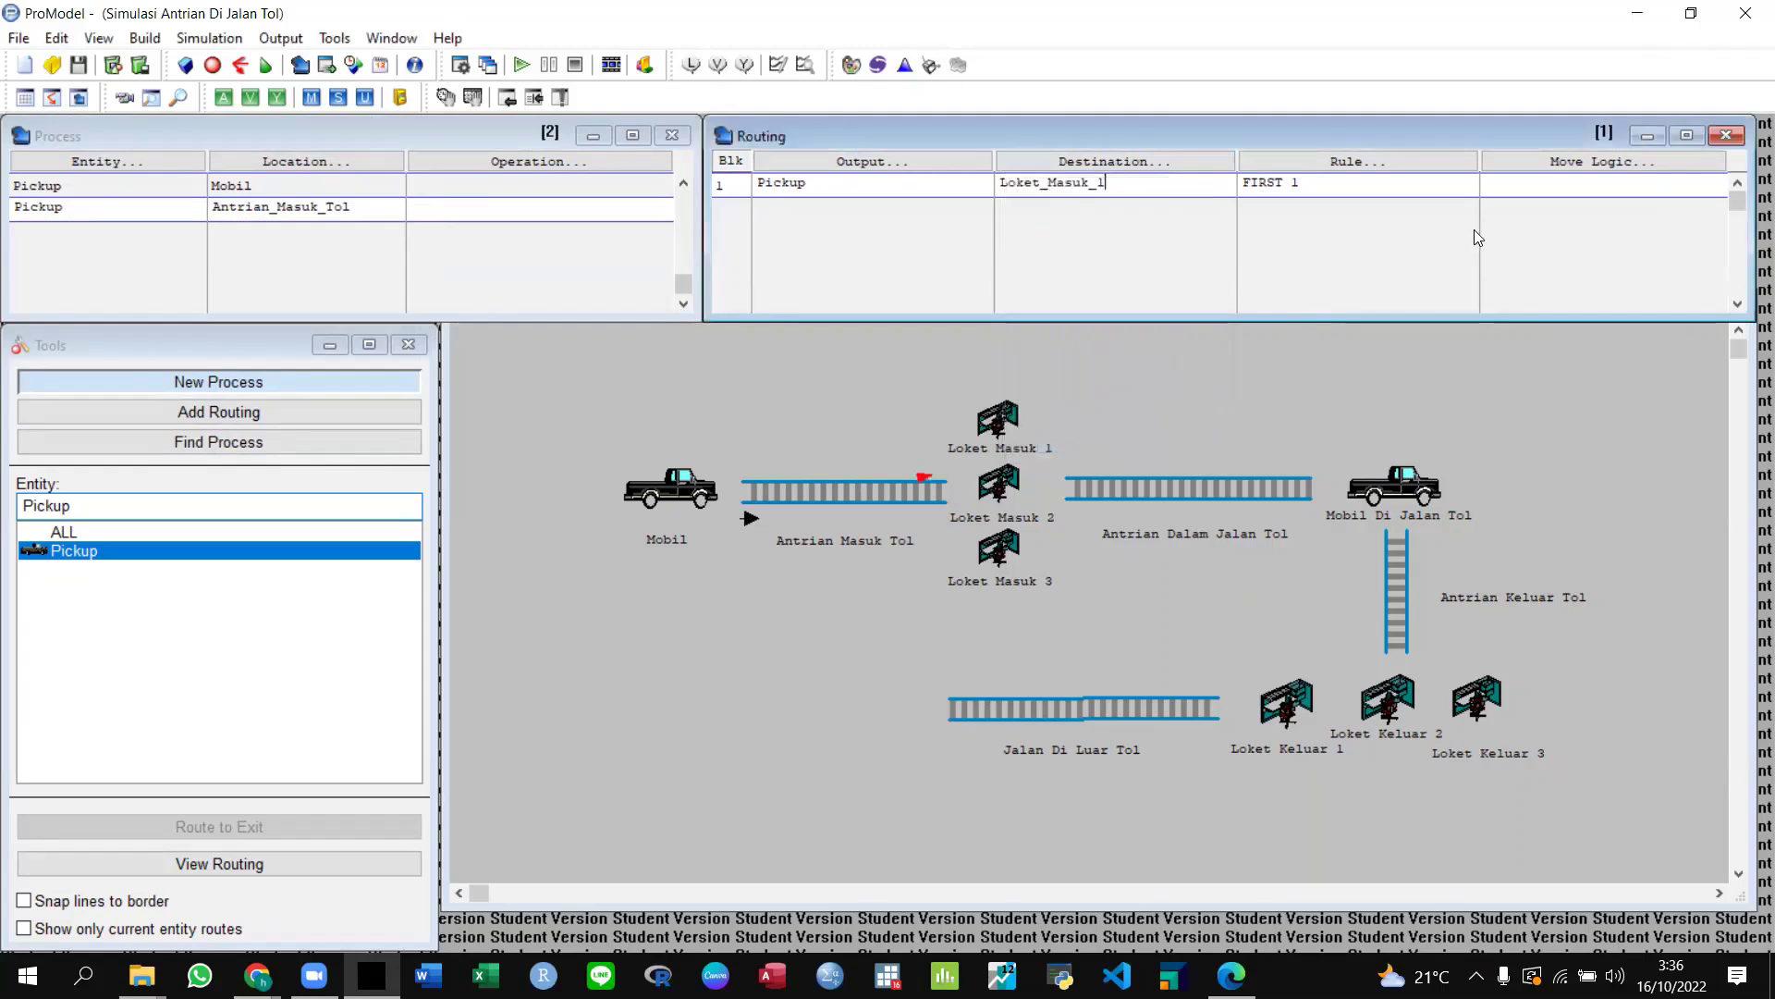
pyautogui.click(1539, 189)
pyautogui.write('Move For 20')
# Add a second process record for the Pickup entity at the Antrian_Masuk_Tol location.
pyautogui.click(122, 205)
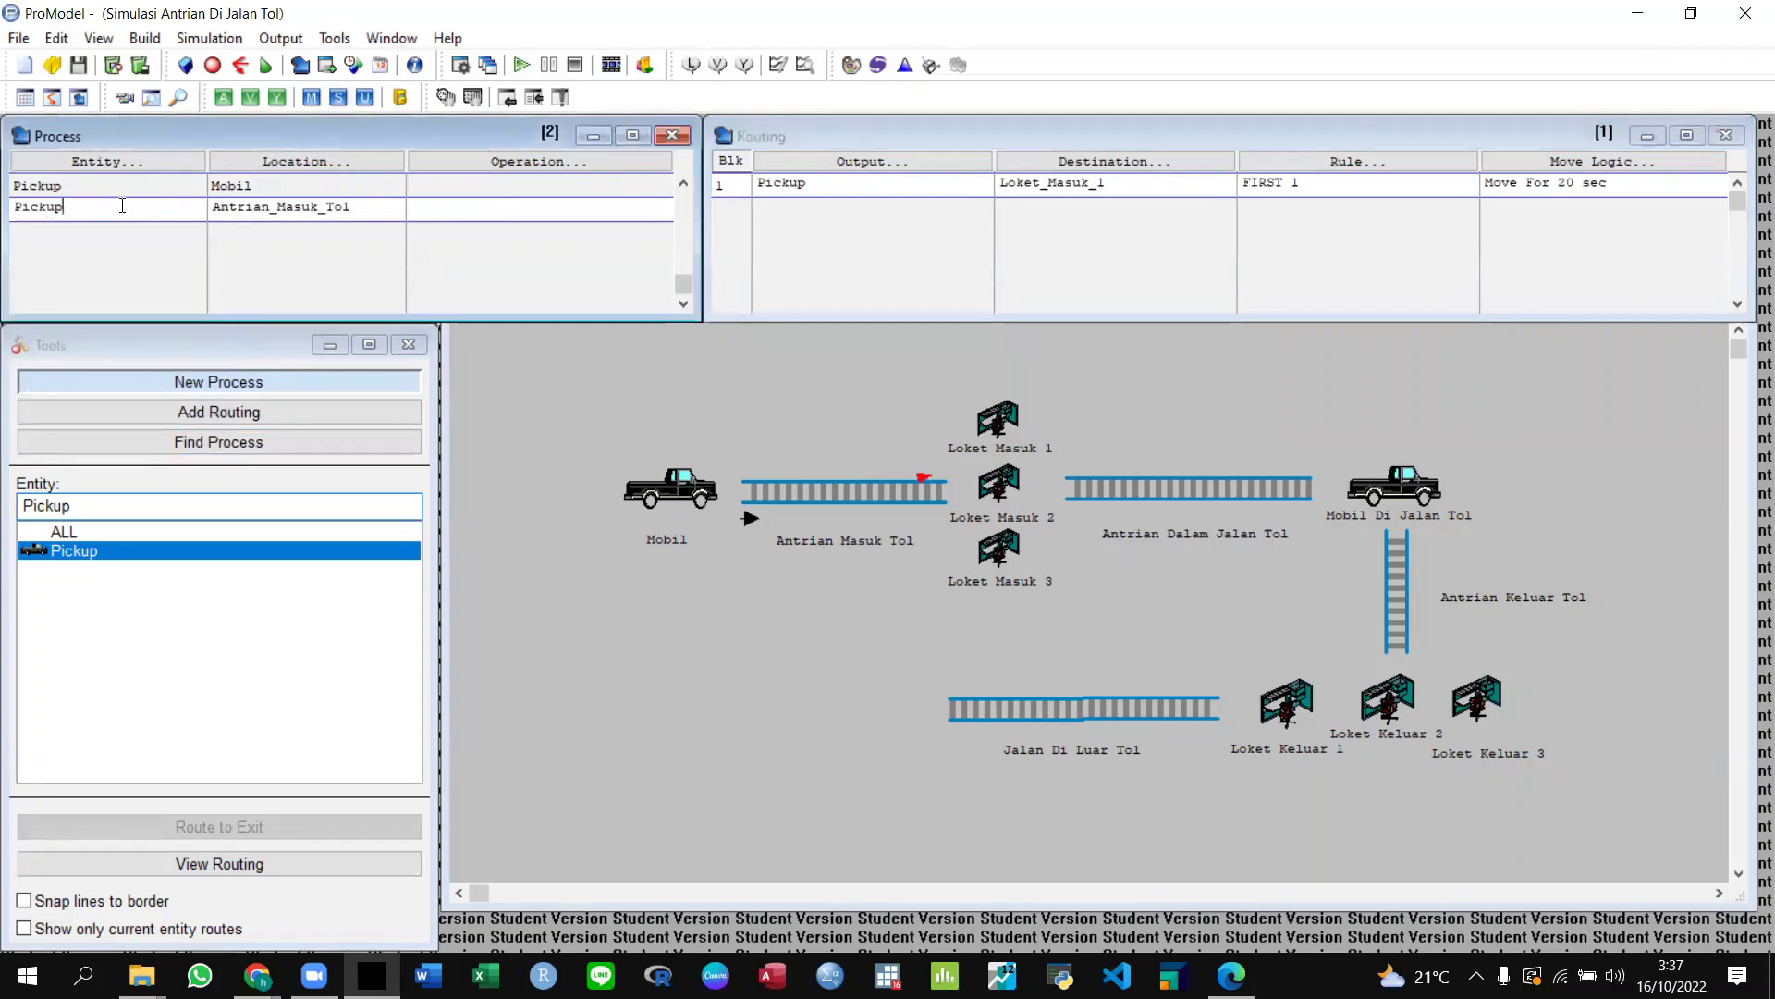
pyautogui.press('Return')
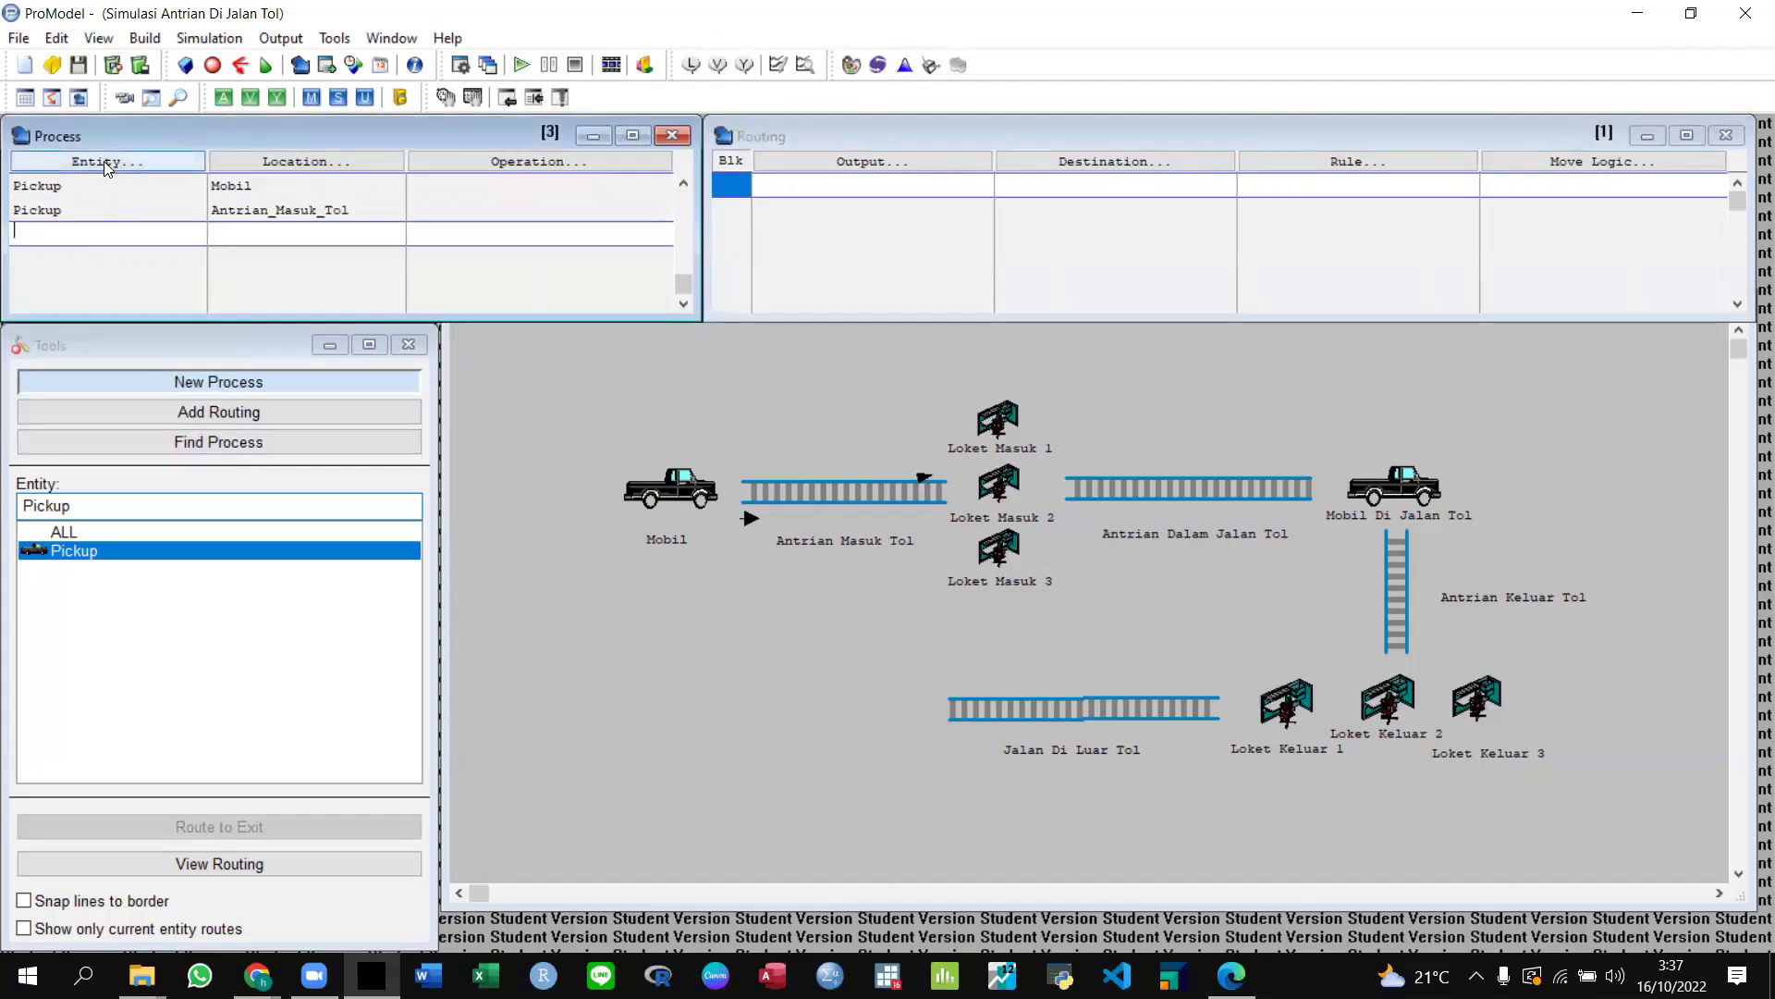
pyautogui.click(104, 161)
pyautogui.click(93, 474)
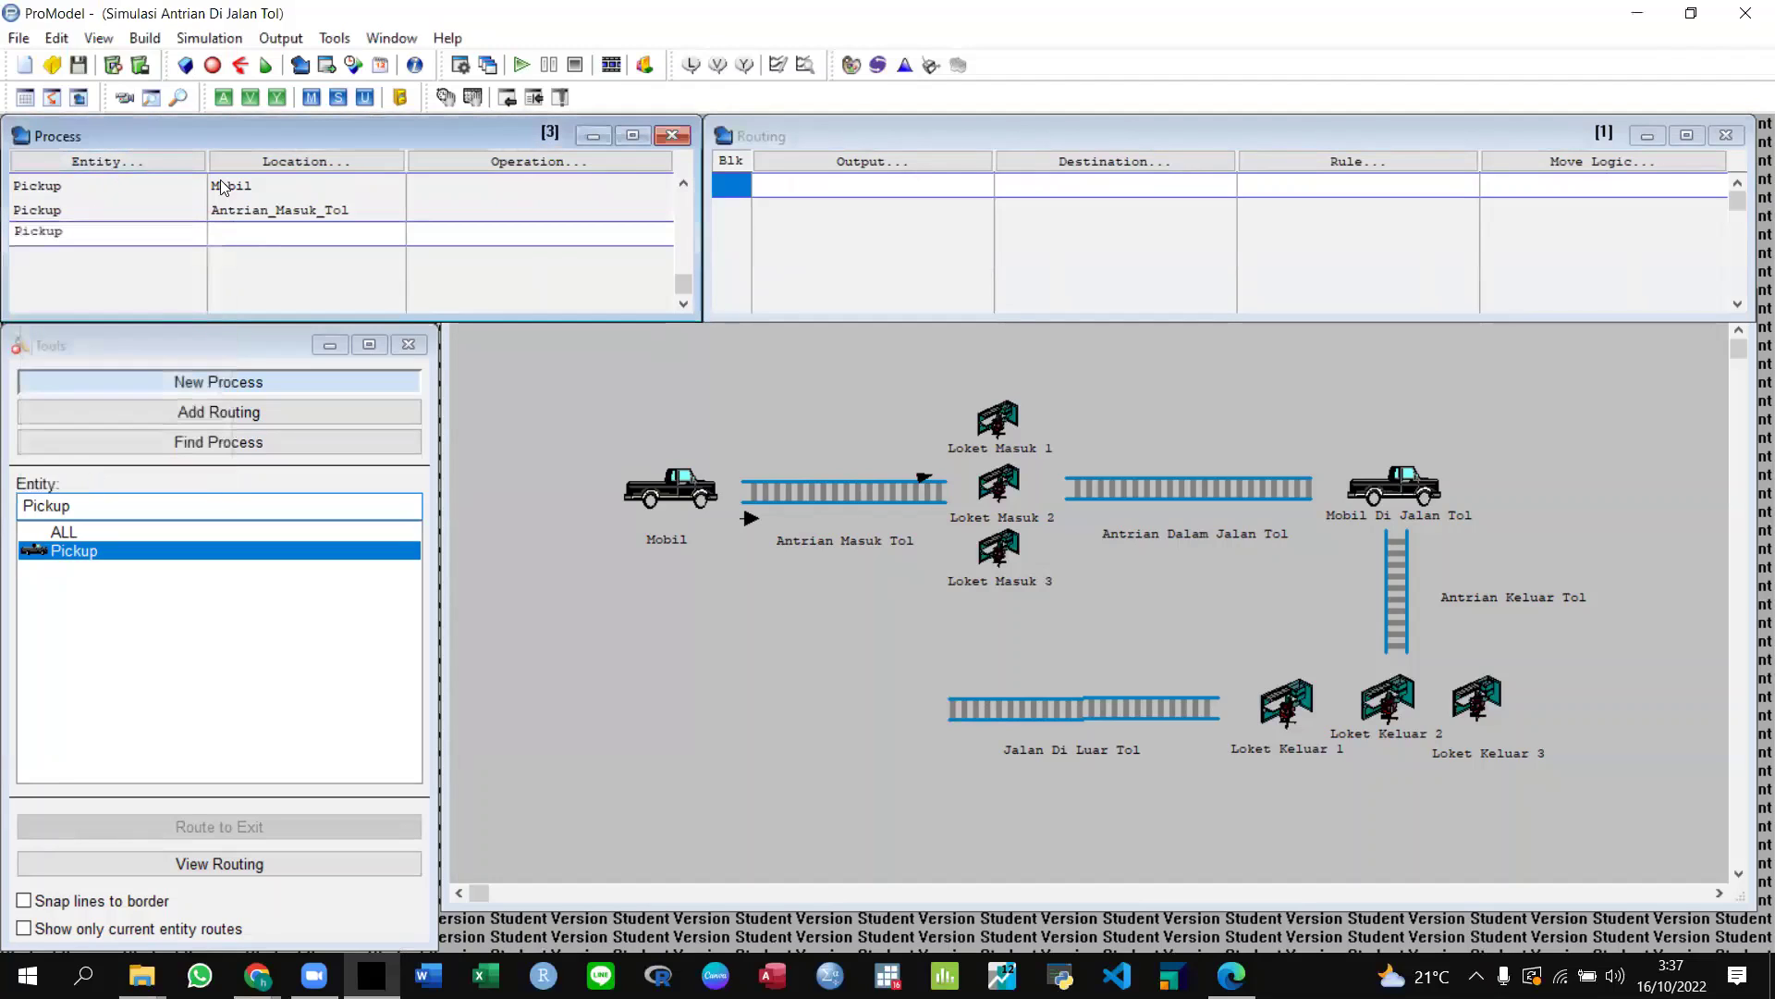
pyautogui.click(248, 239)
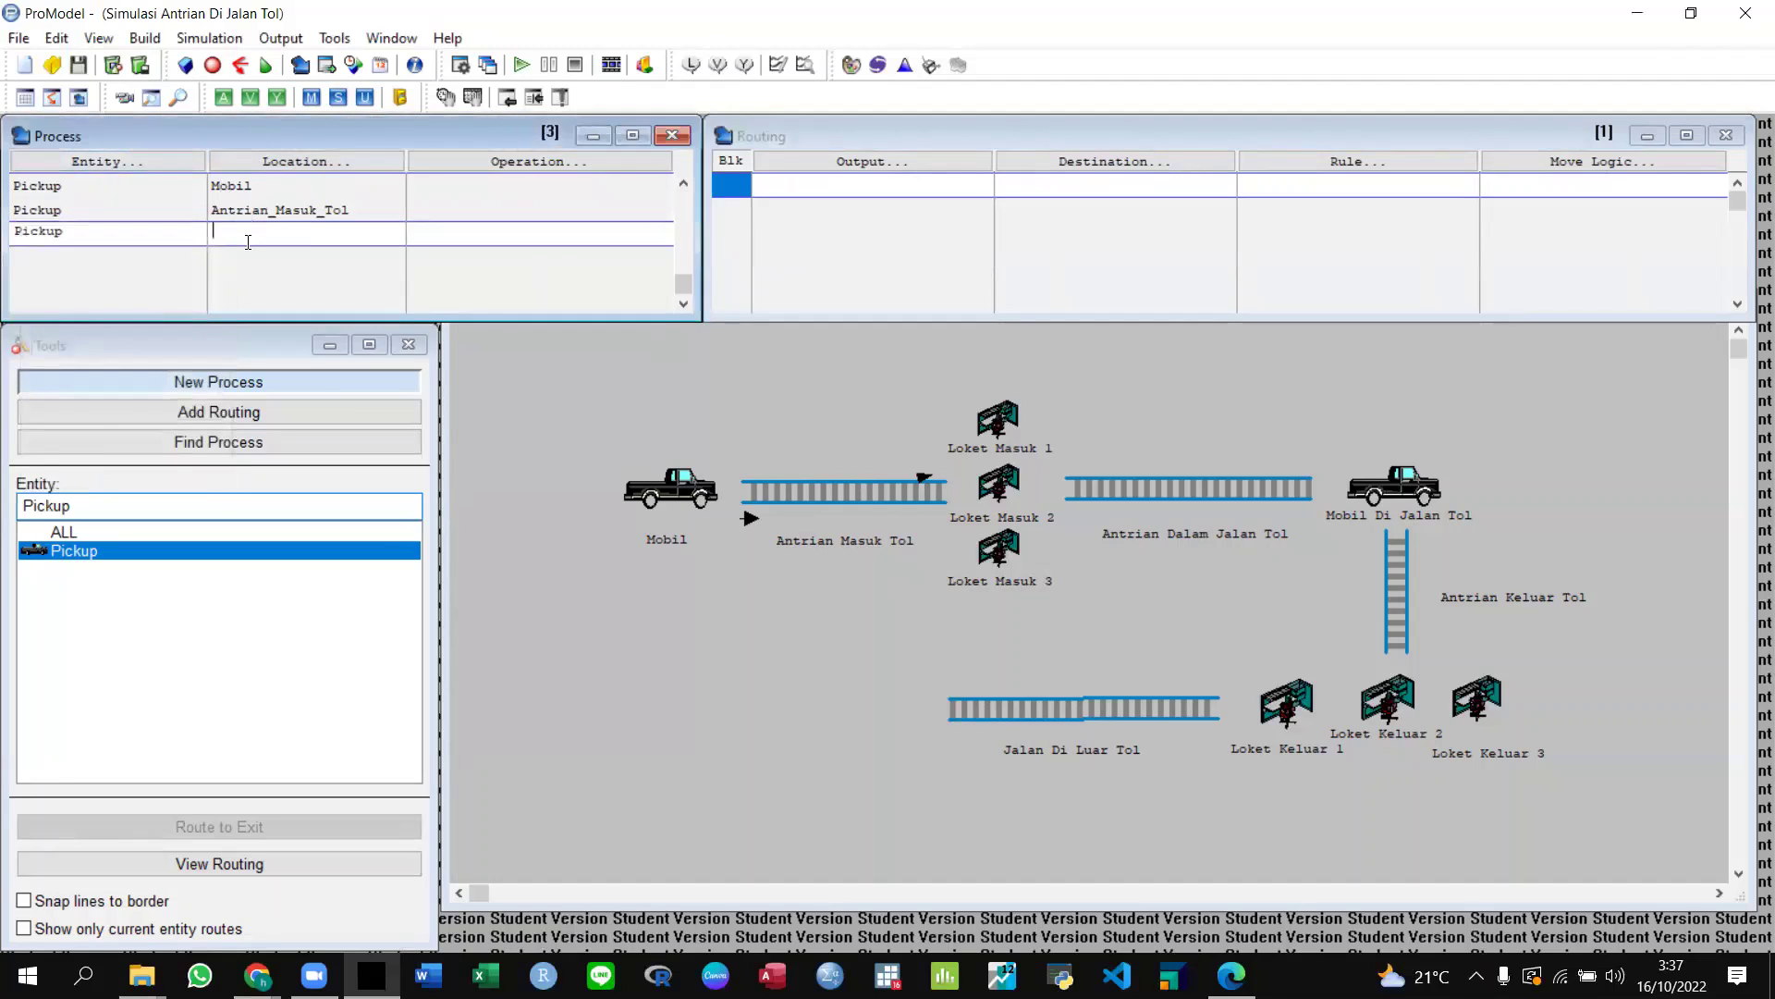
pyautogui.click(262, 162)
pyautogui.click(291, 335)
pyautogui.click(287, 316)
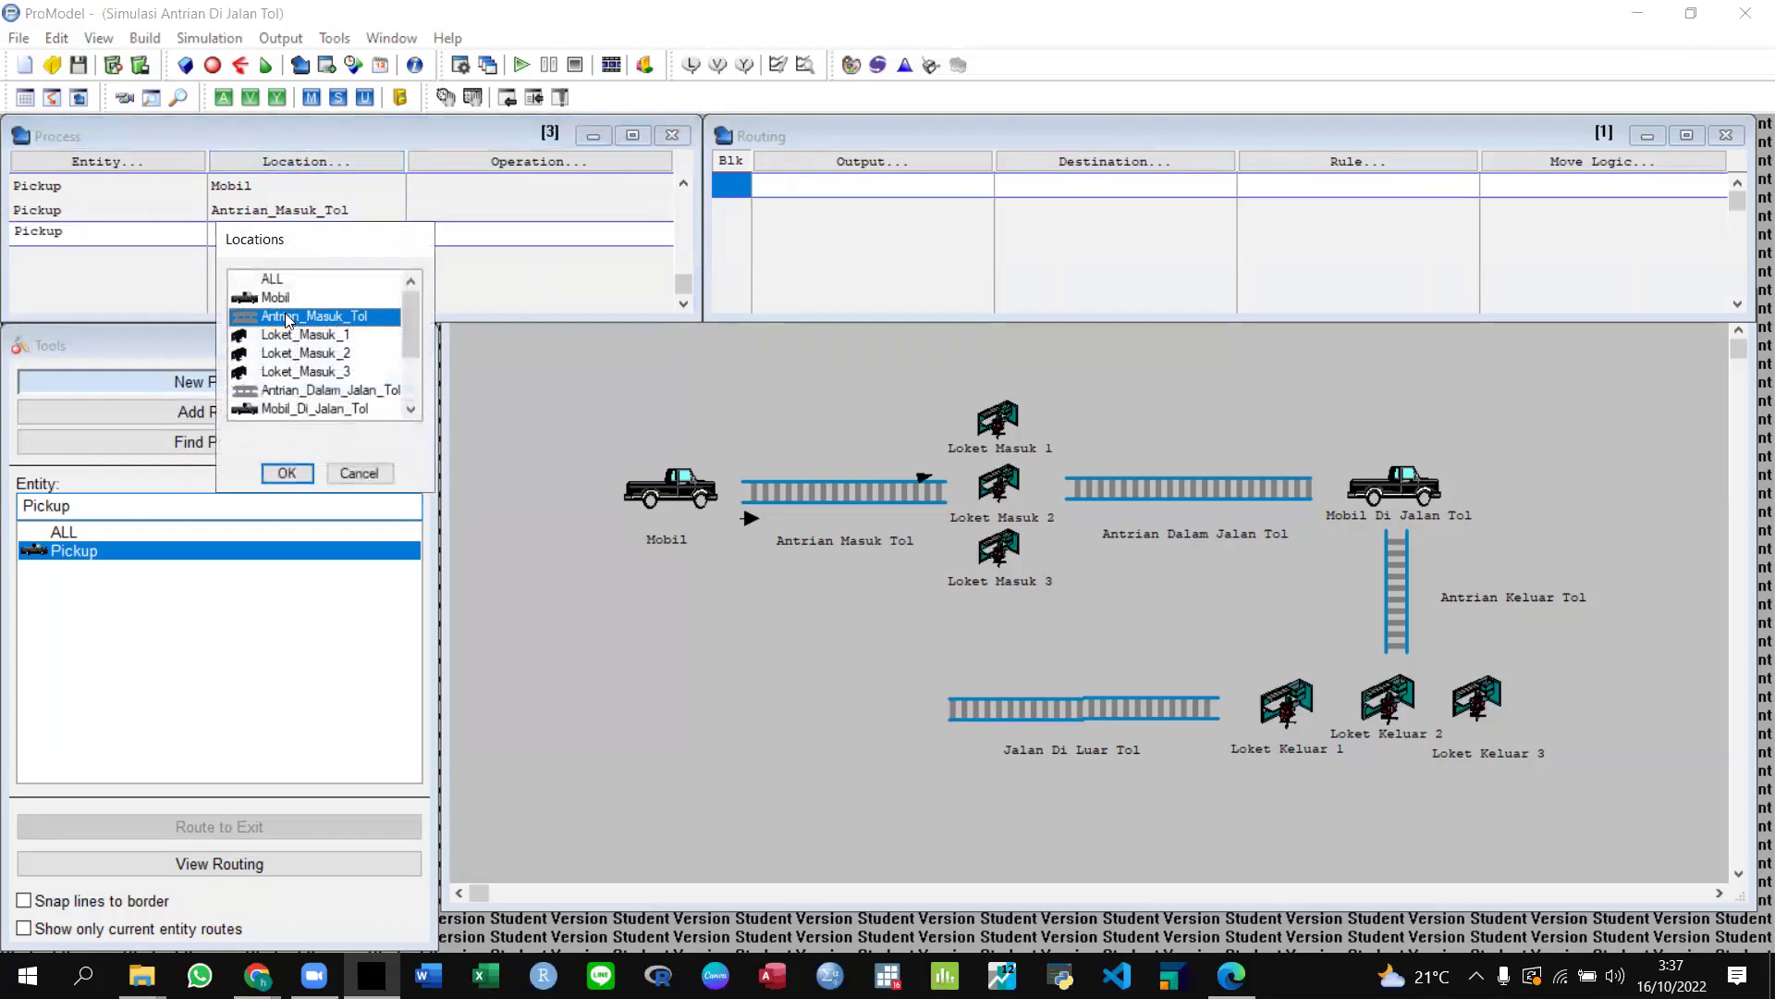
pyautogui.click(287, 473)
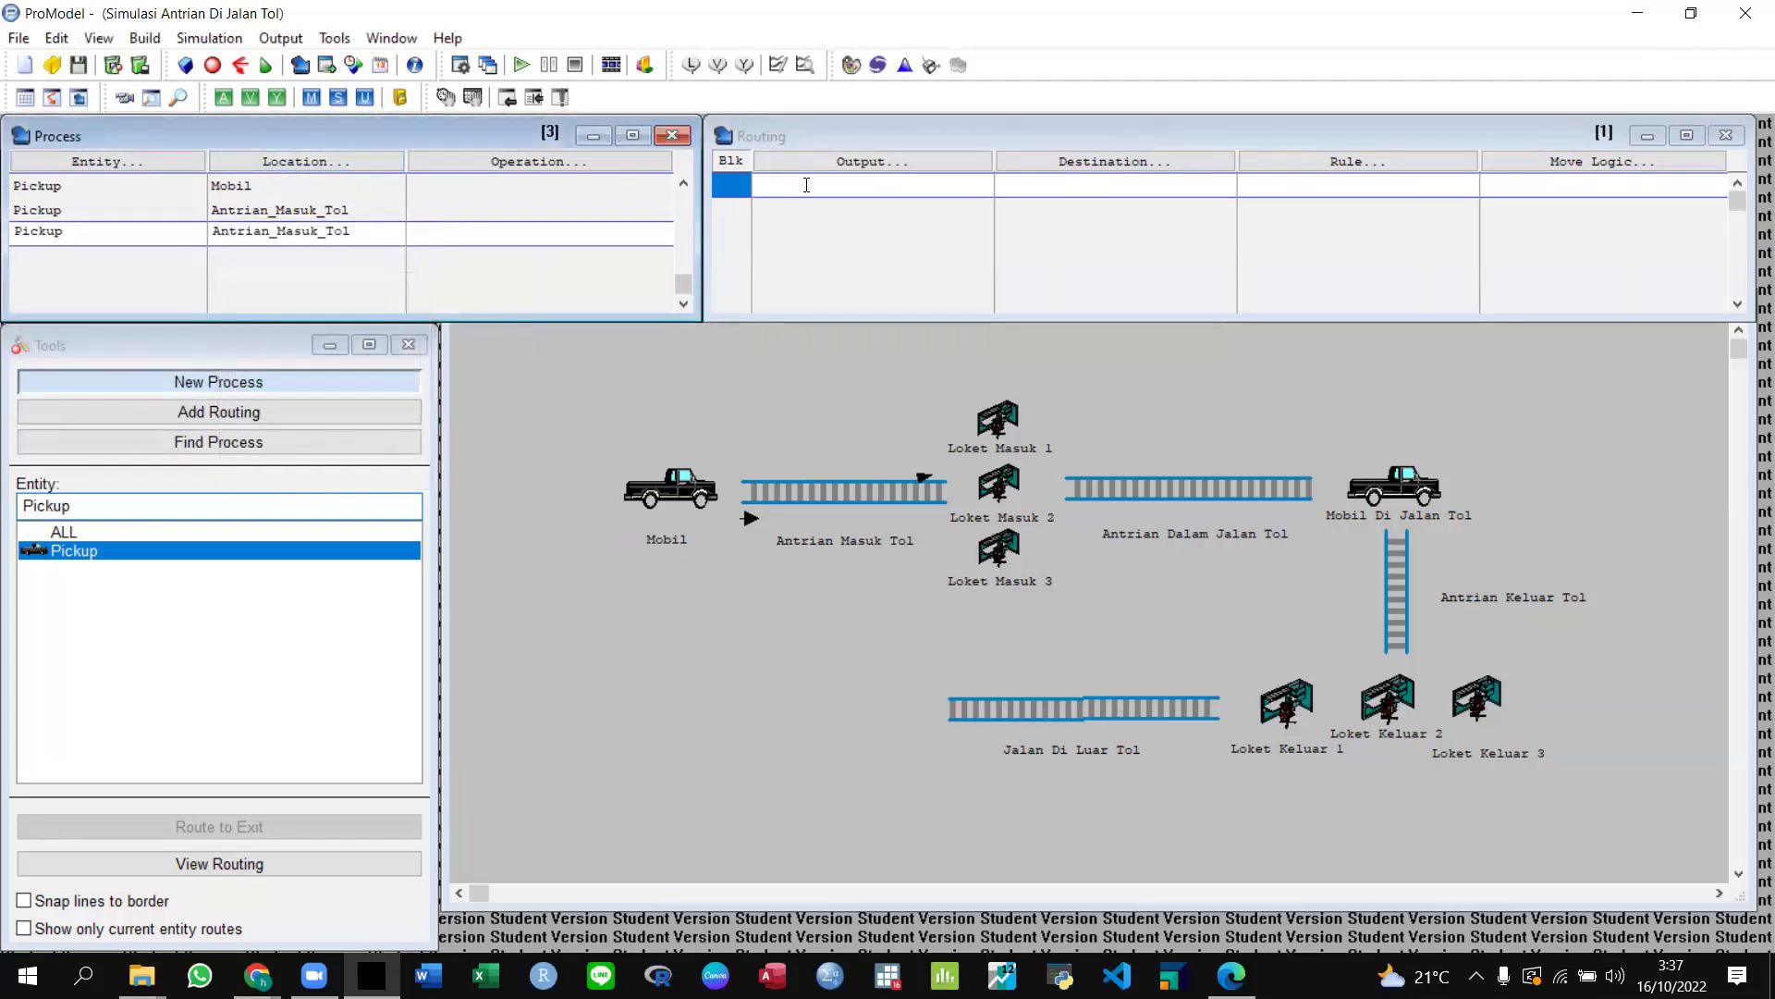
# Route the second Antrian_Masuk_Tol record's Pickup output to Loket_Masuk_2 with the move logic Move For 20 sec.
pyautogui.click(836, 164)
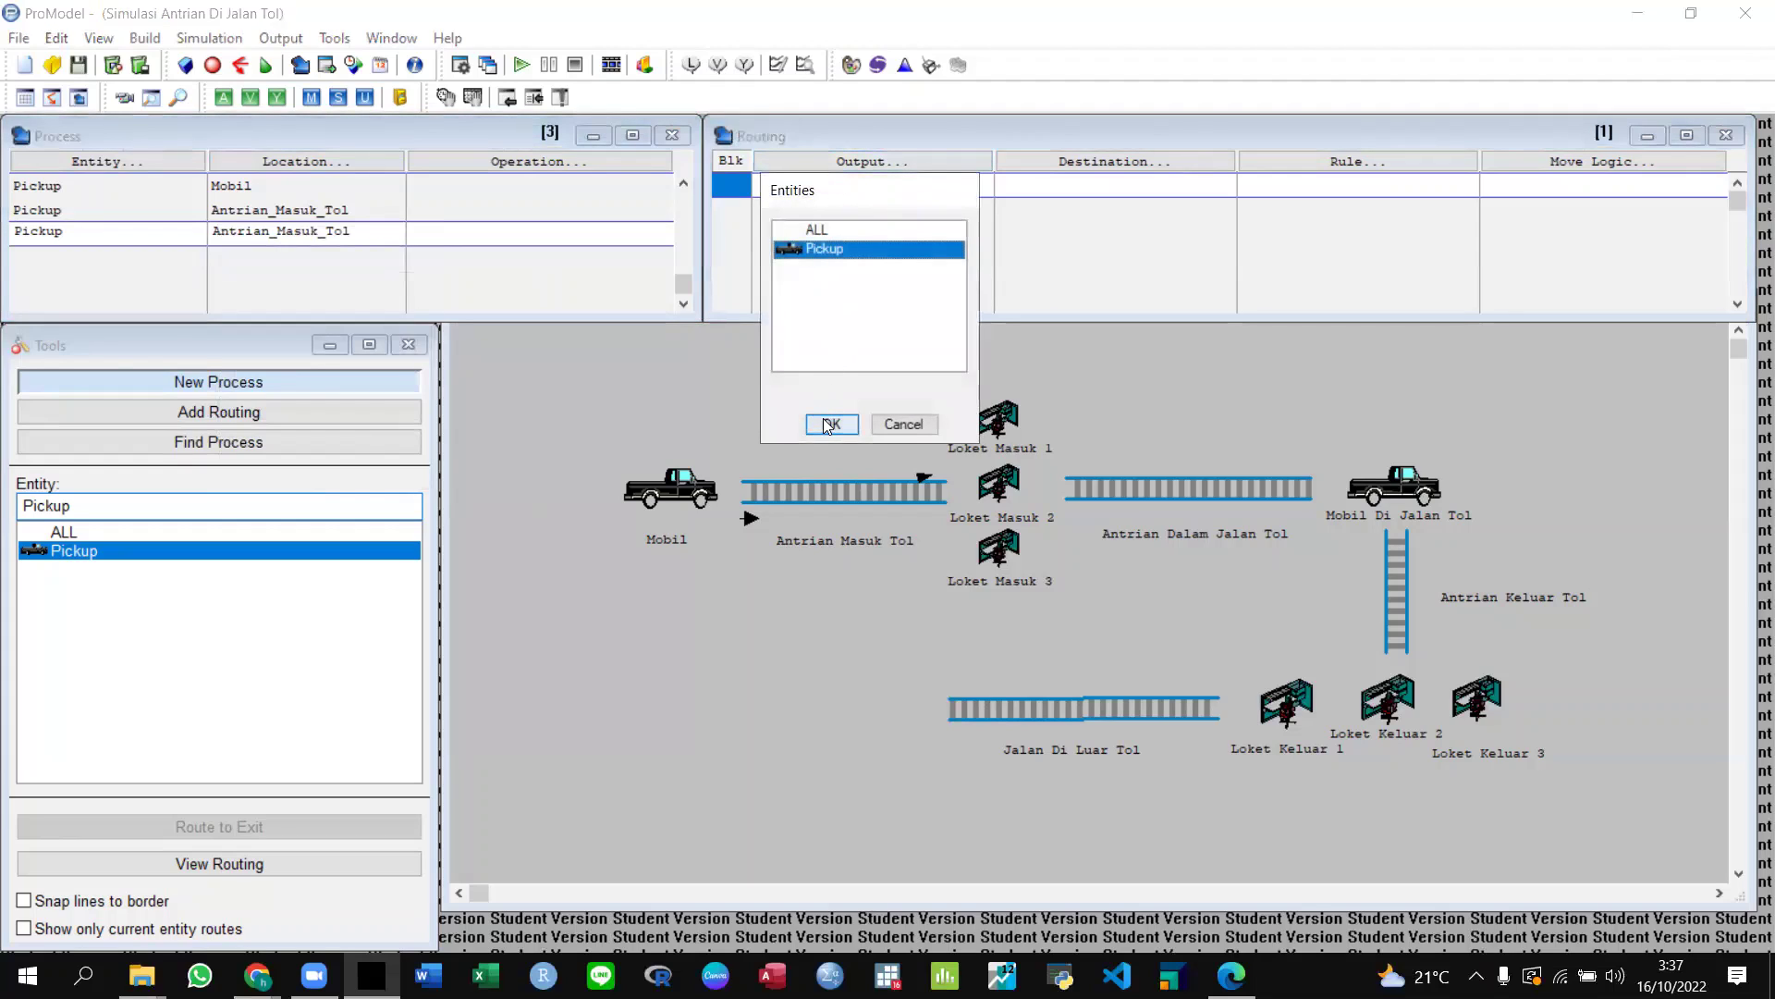
pyautogui.click(831, 423)
pyautogui.click(1041, 162)
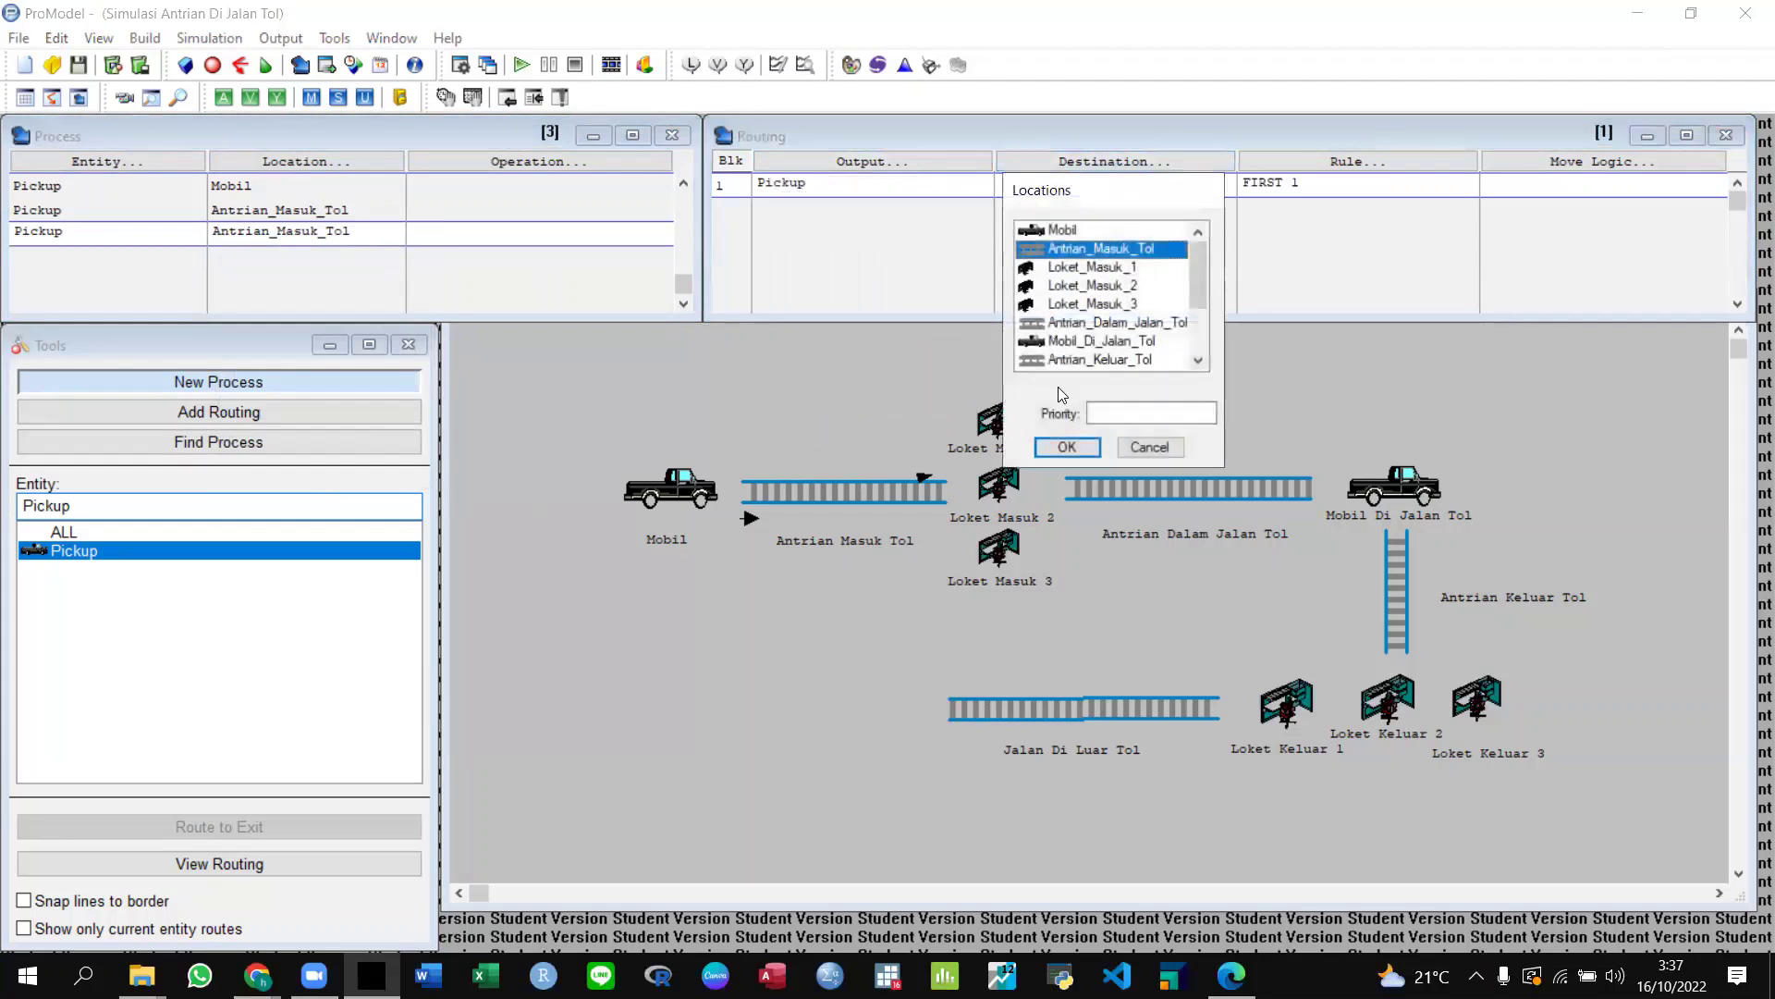
pyautogui.click(1068, 287)
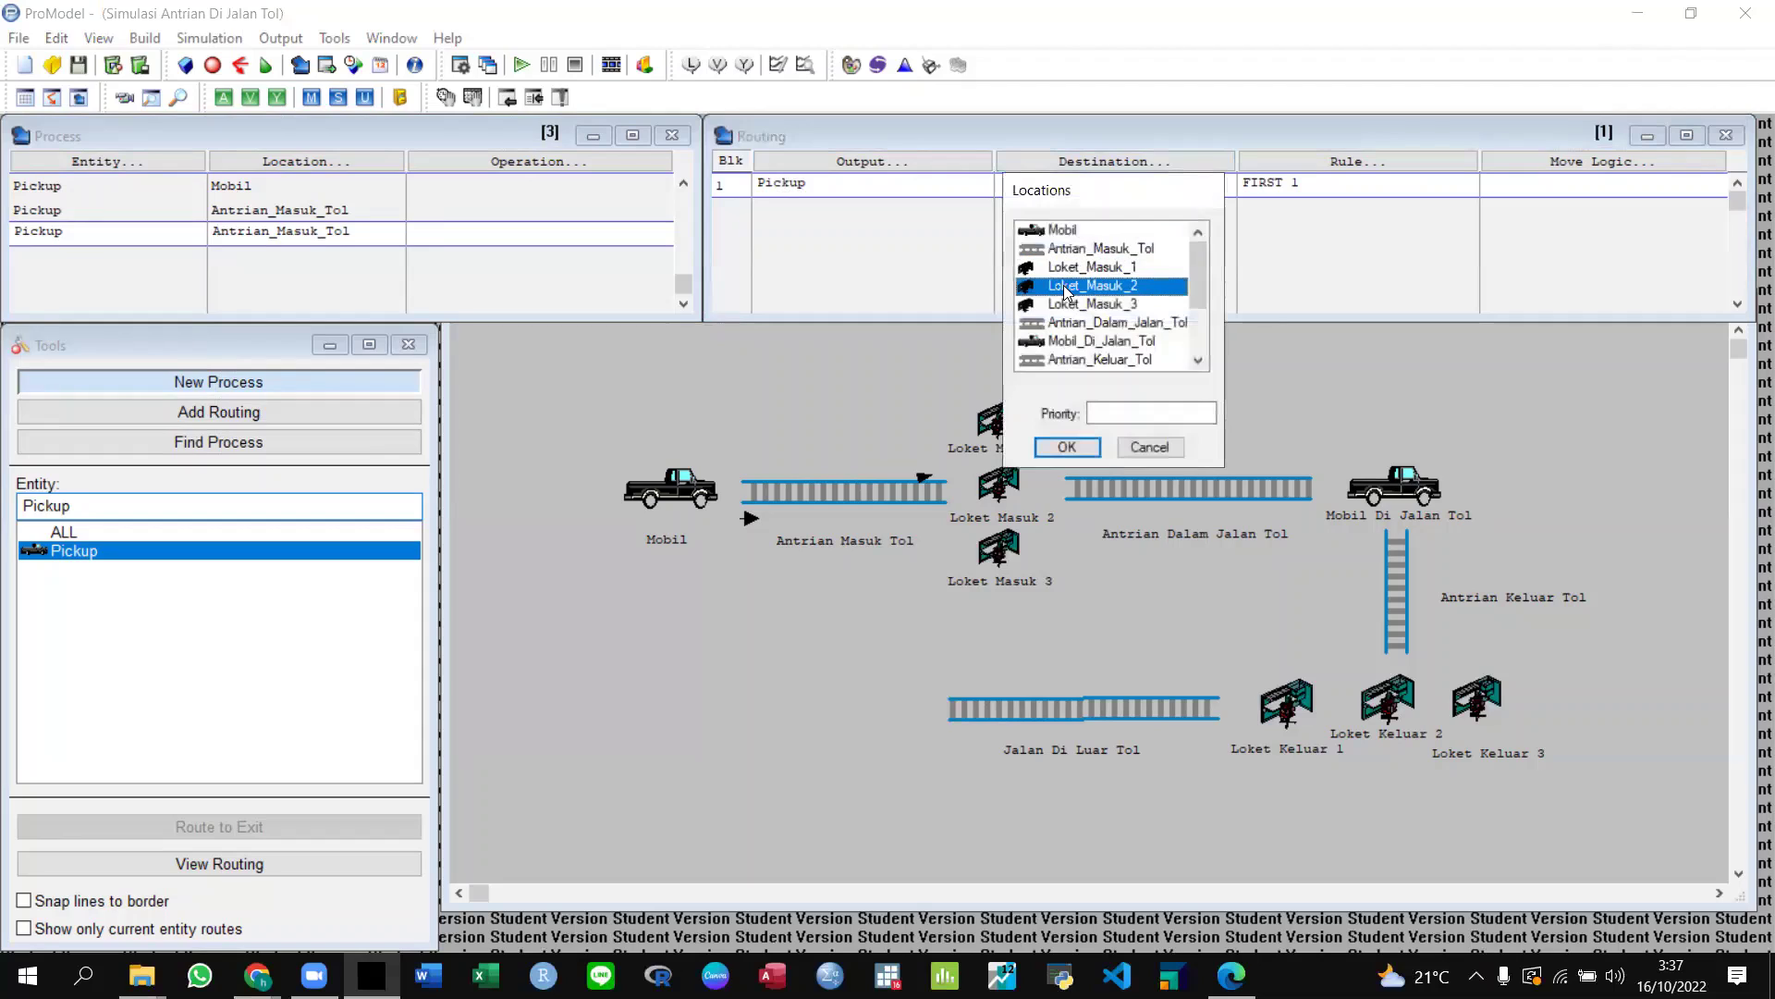
pyautogui.click(1066, 447)
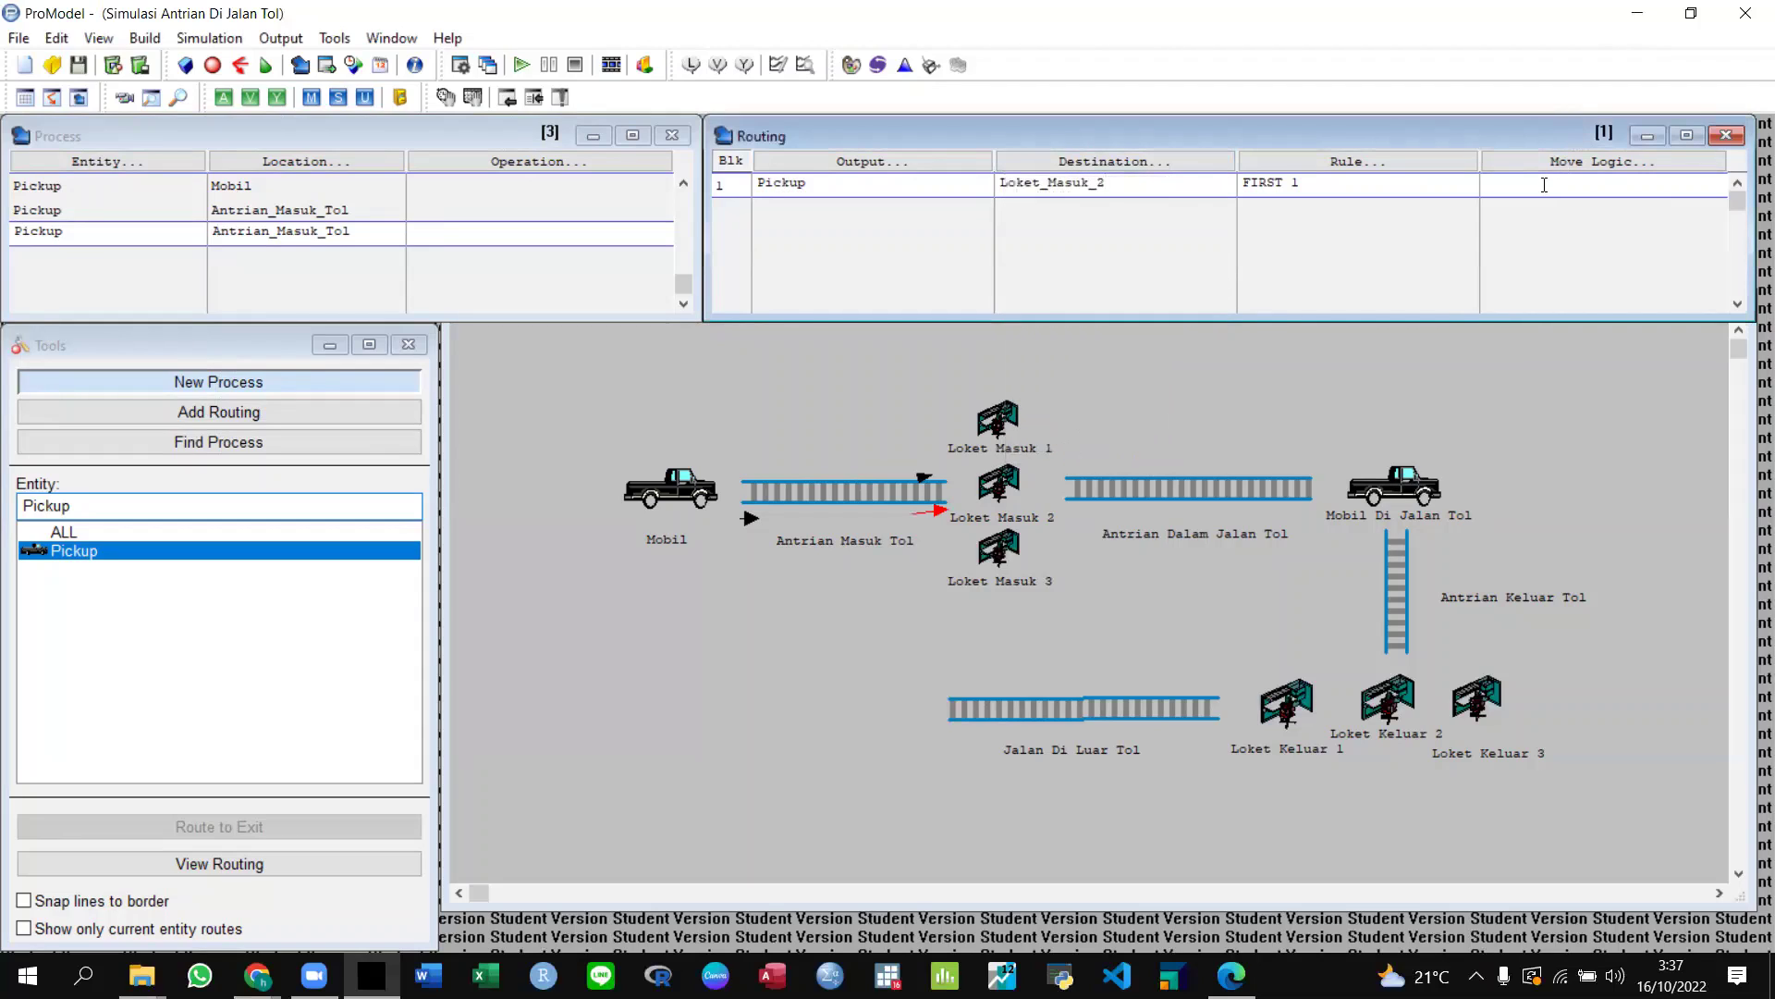
pyautogui.write('Move For 20 sec')
# Add a third process record for the Pickup entity at the Antrian_Masuk_Tol location.
pyautogui.click(108, 234)
pyautogui.press('Return')
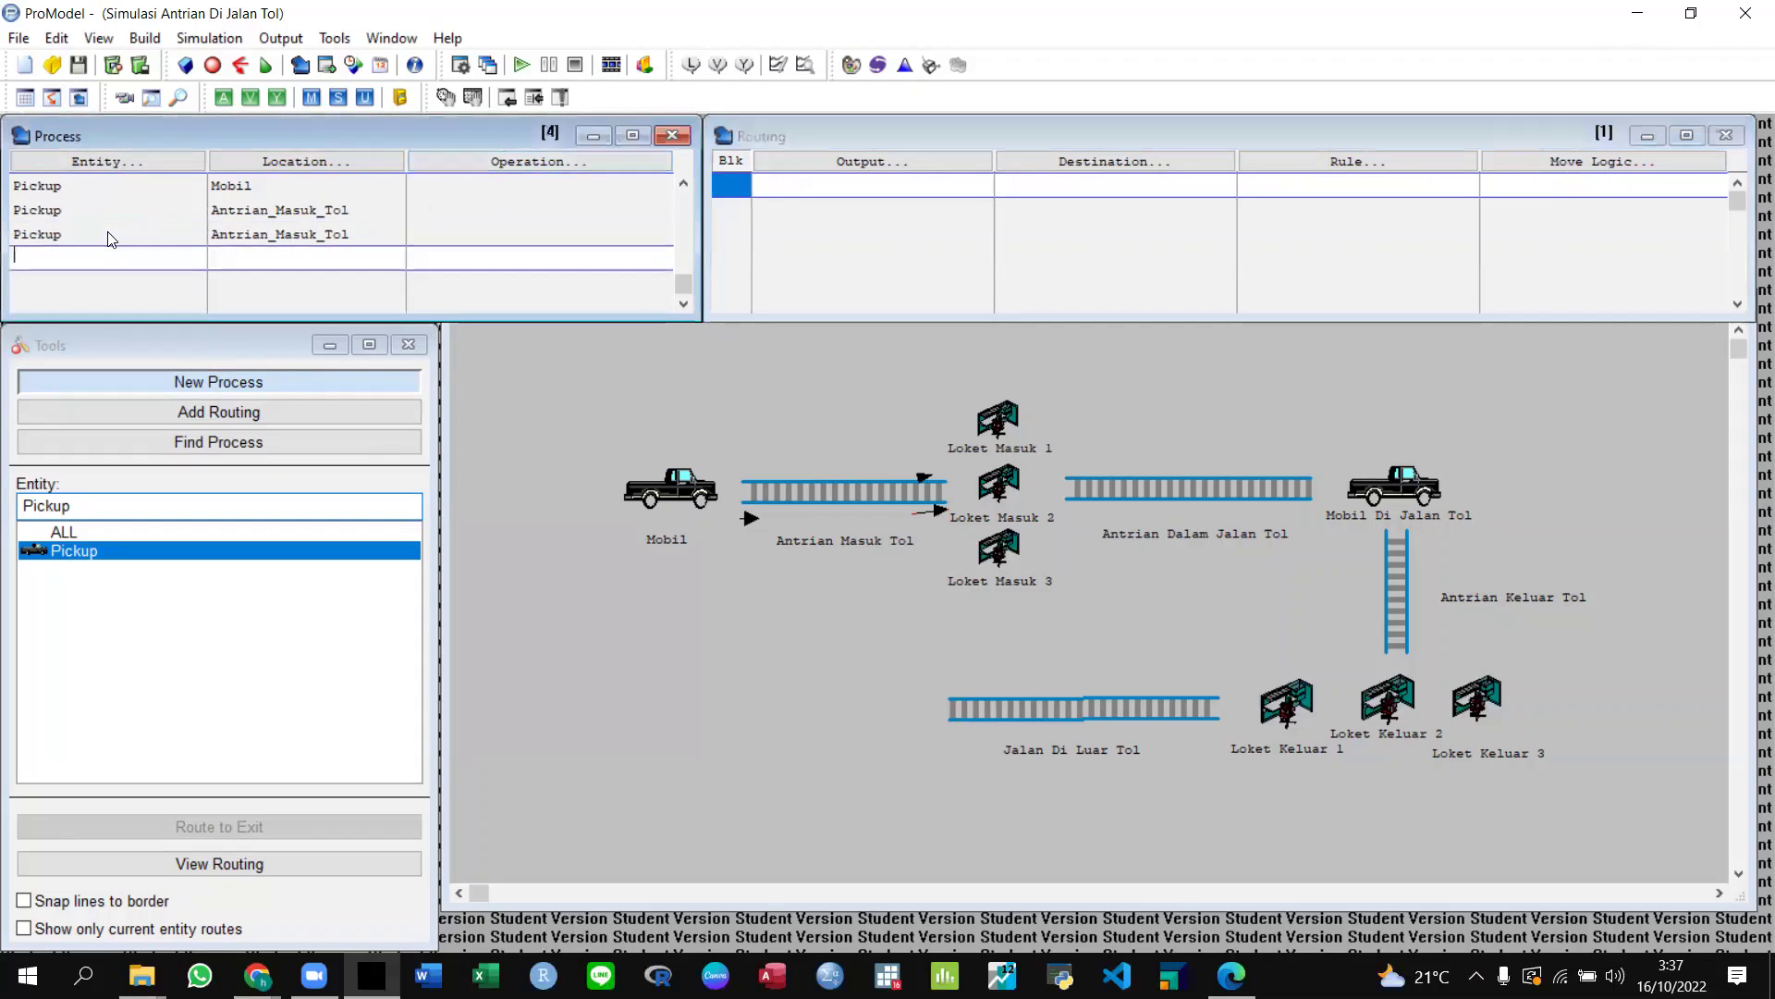
pyautogui.click(108, 163)
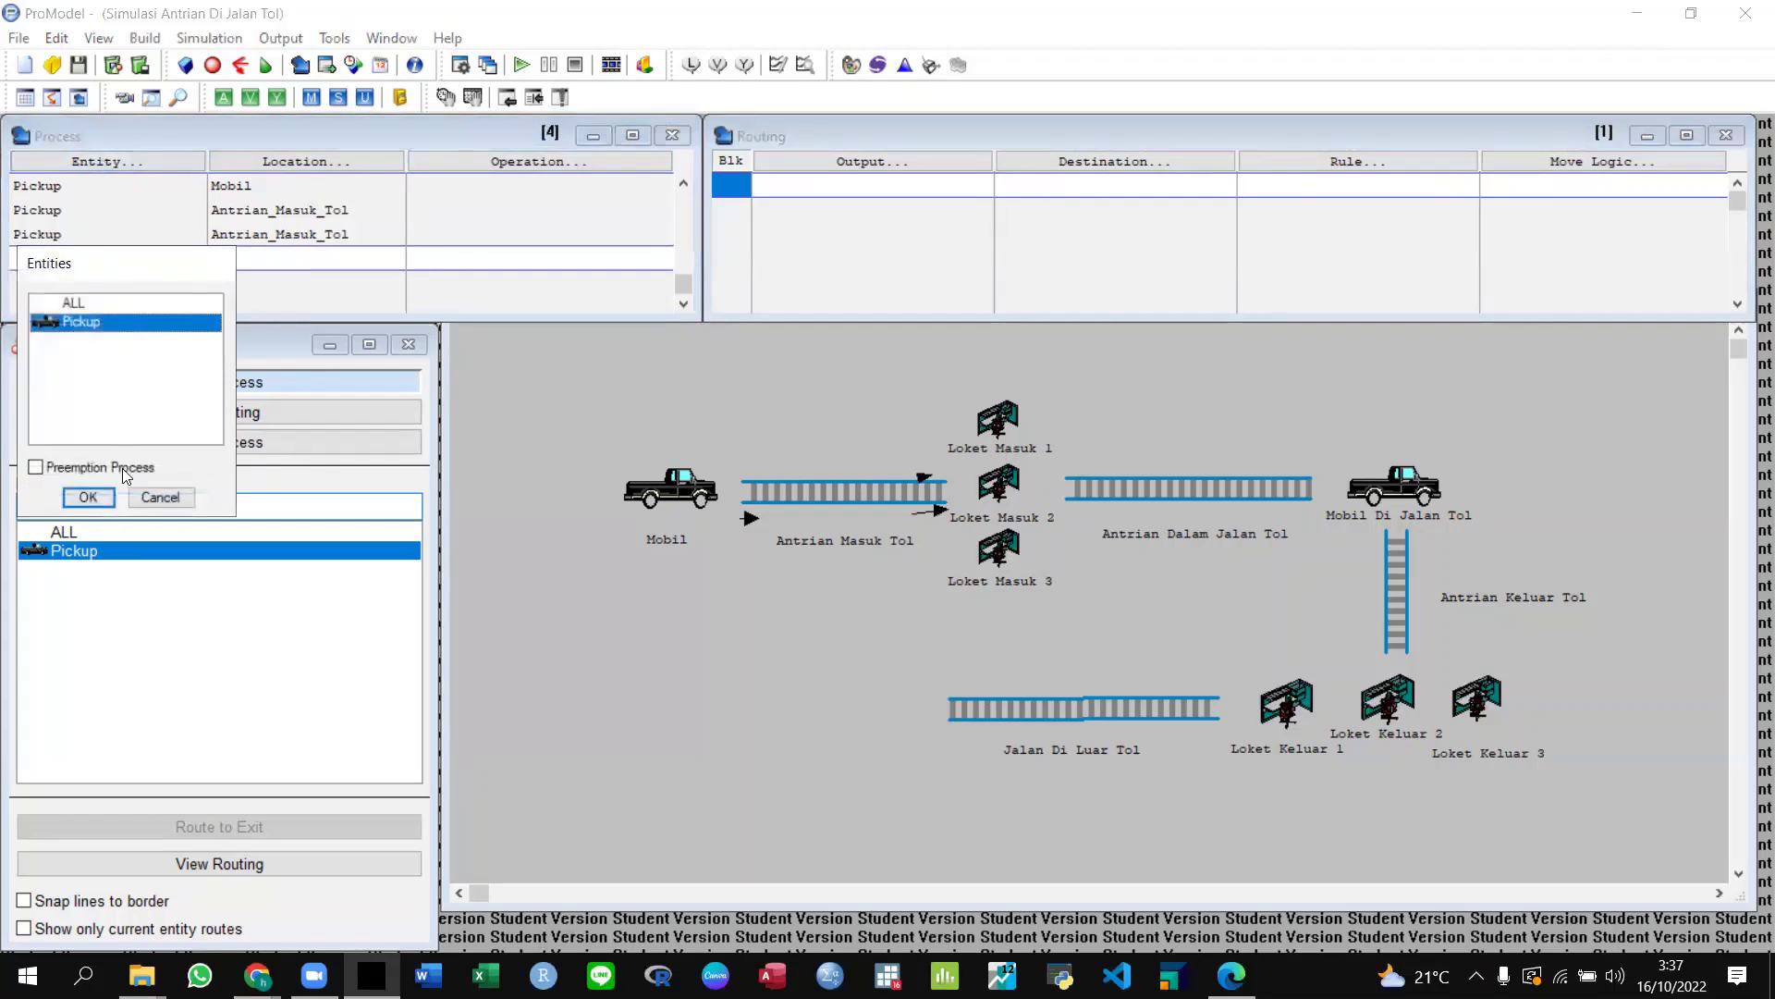
pyautogui.click(88, 497)
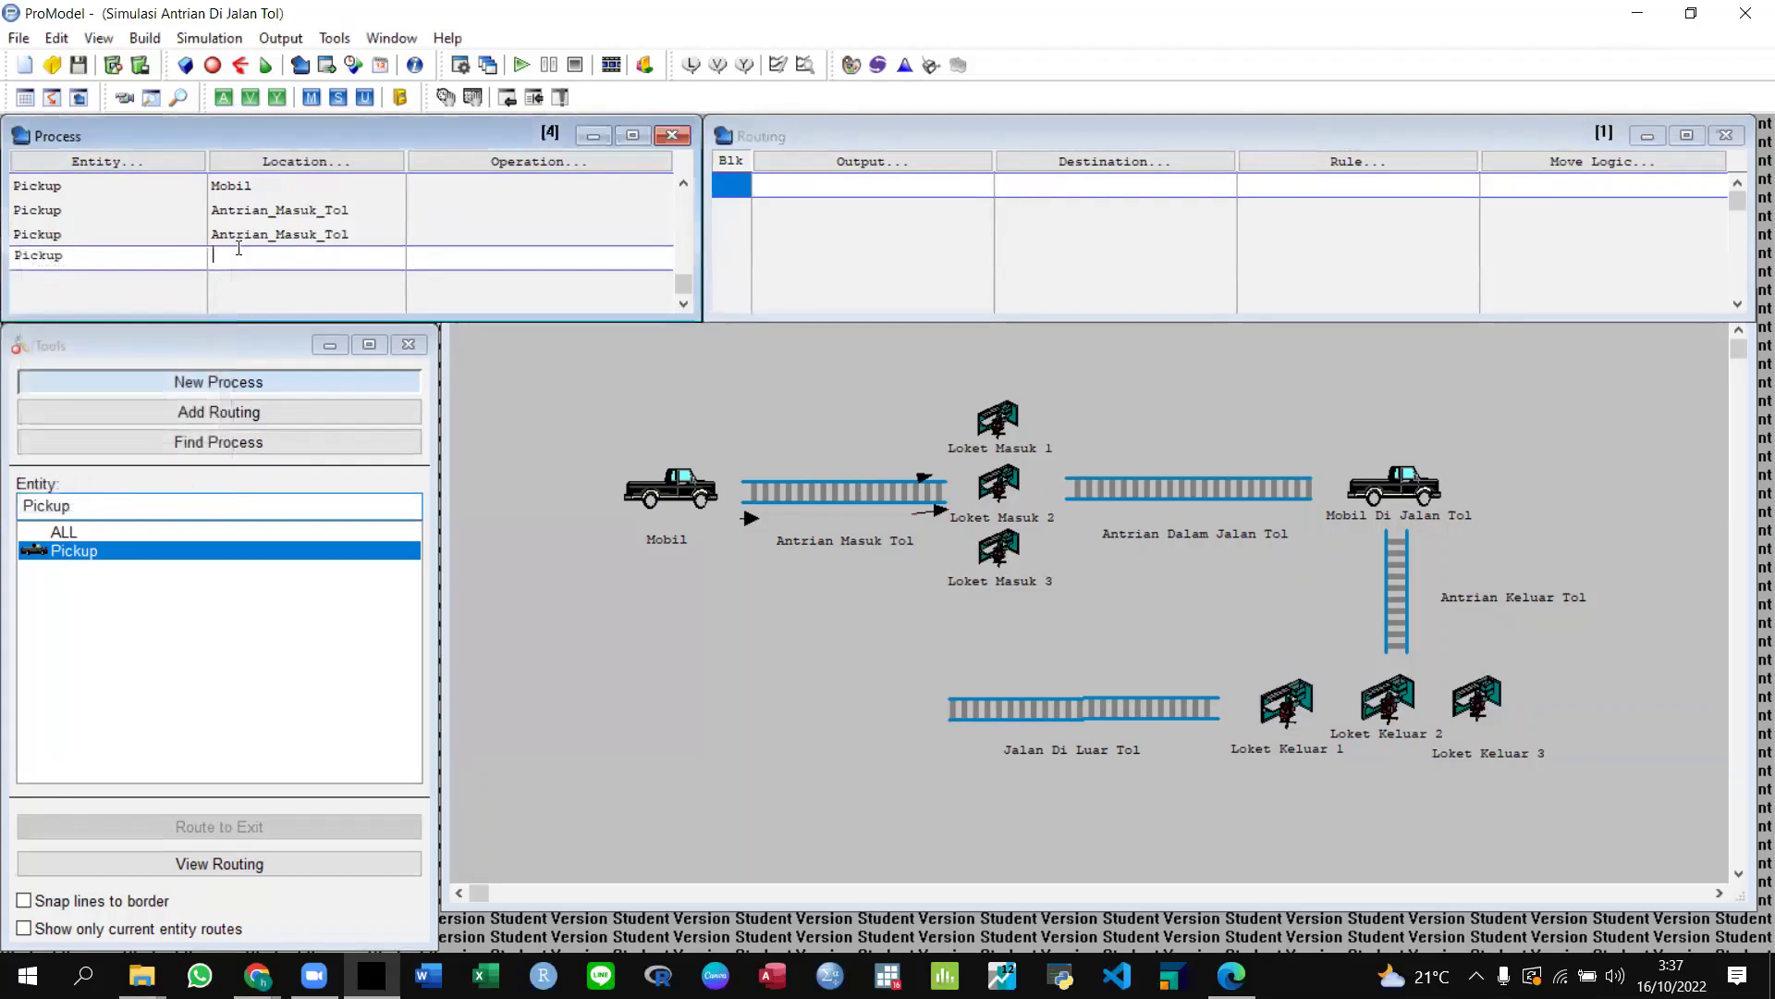
pyautogui.click(248, 159)
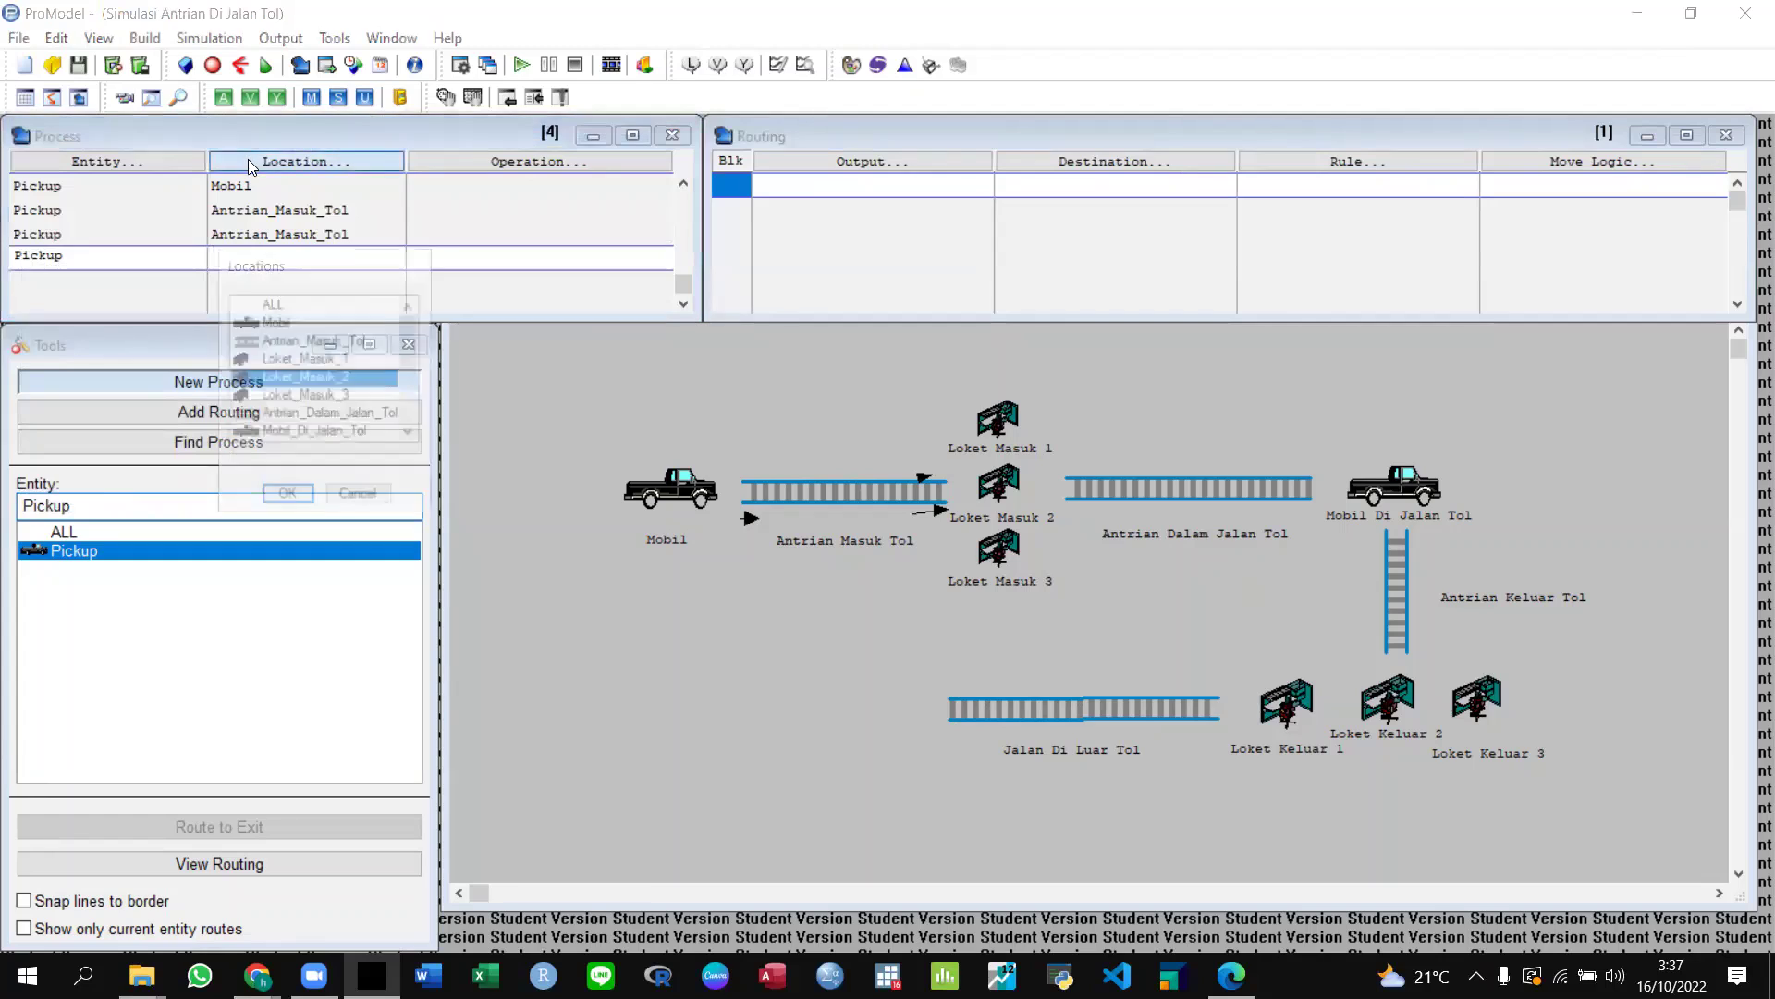
pyautogui.click(288, 330)
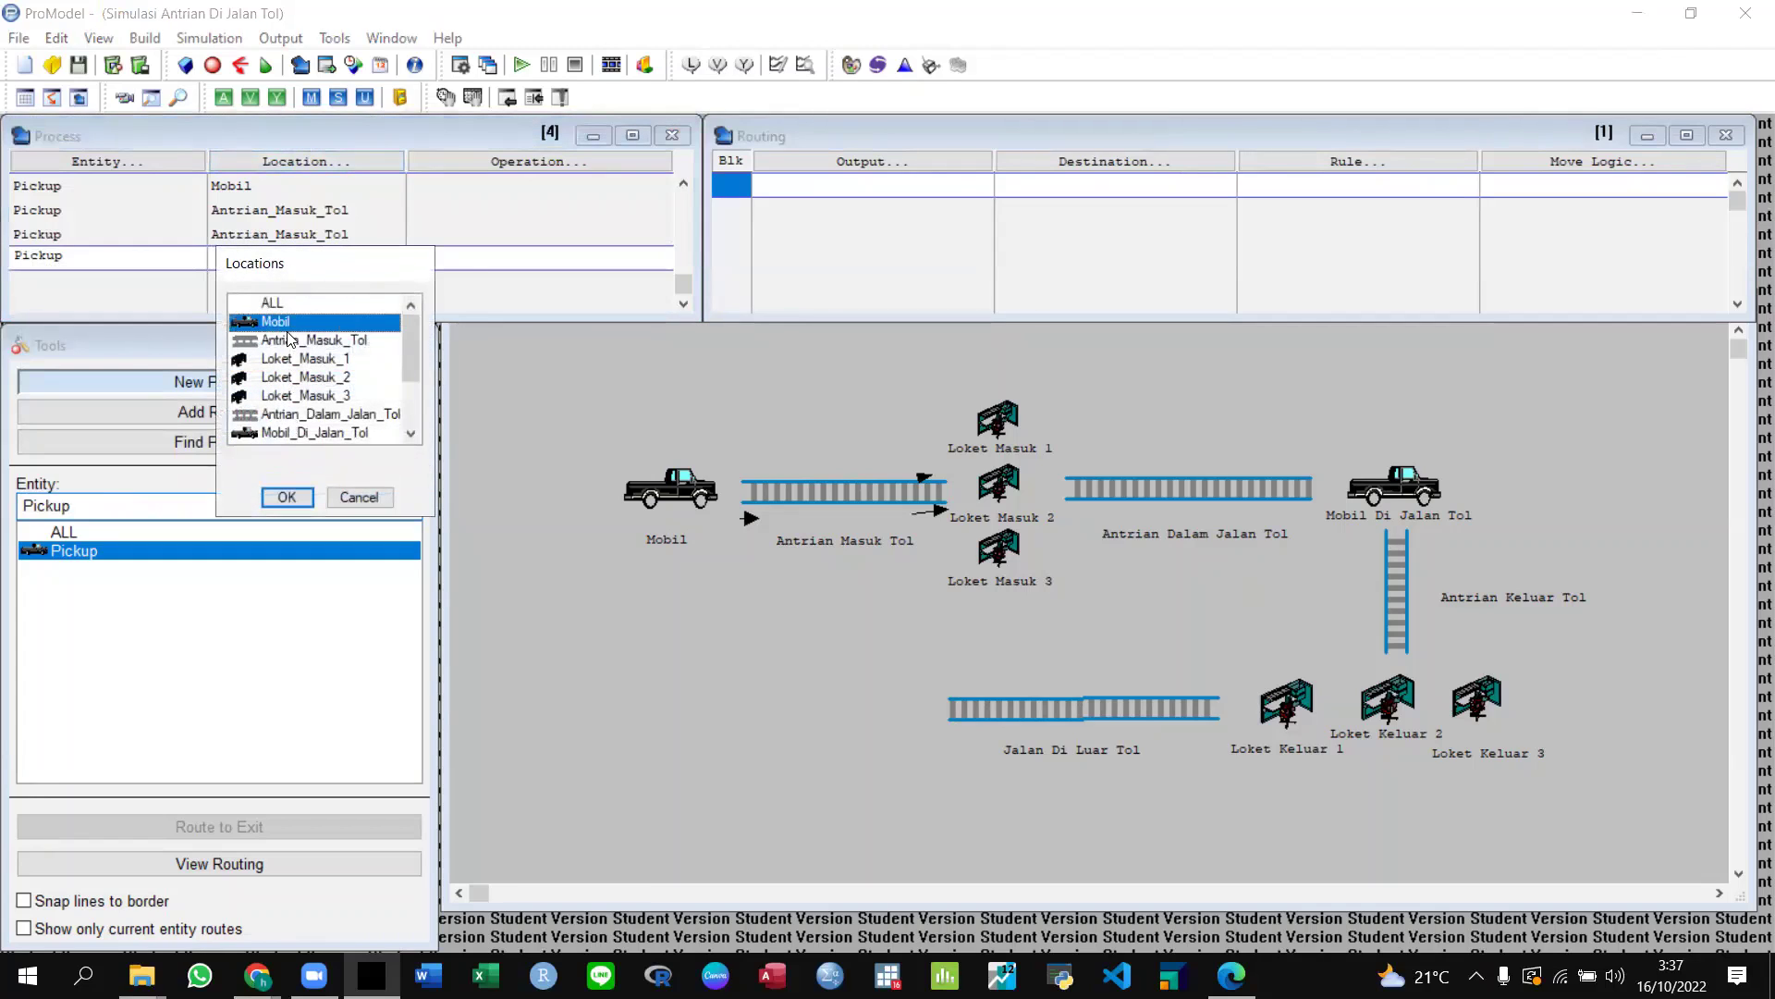
pyautogui.click(290, 340)
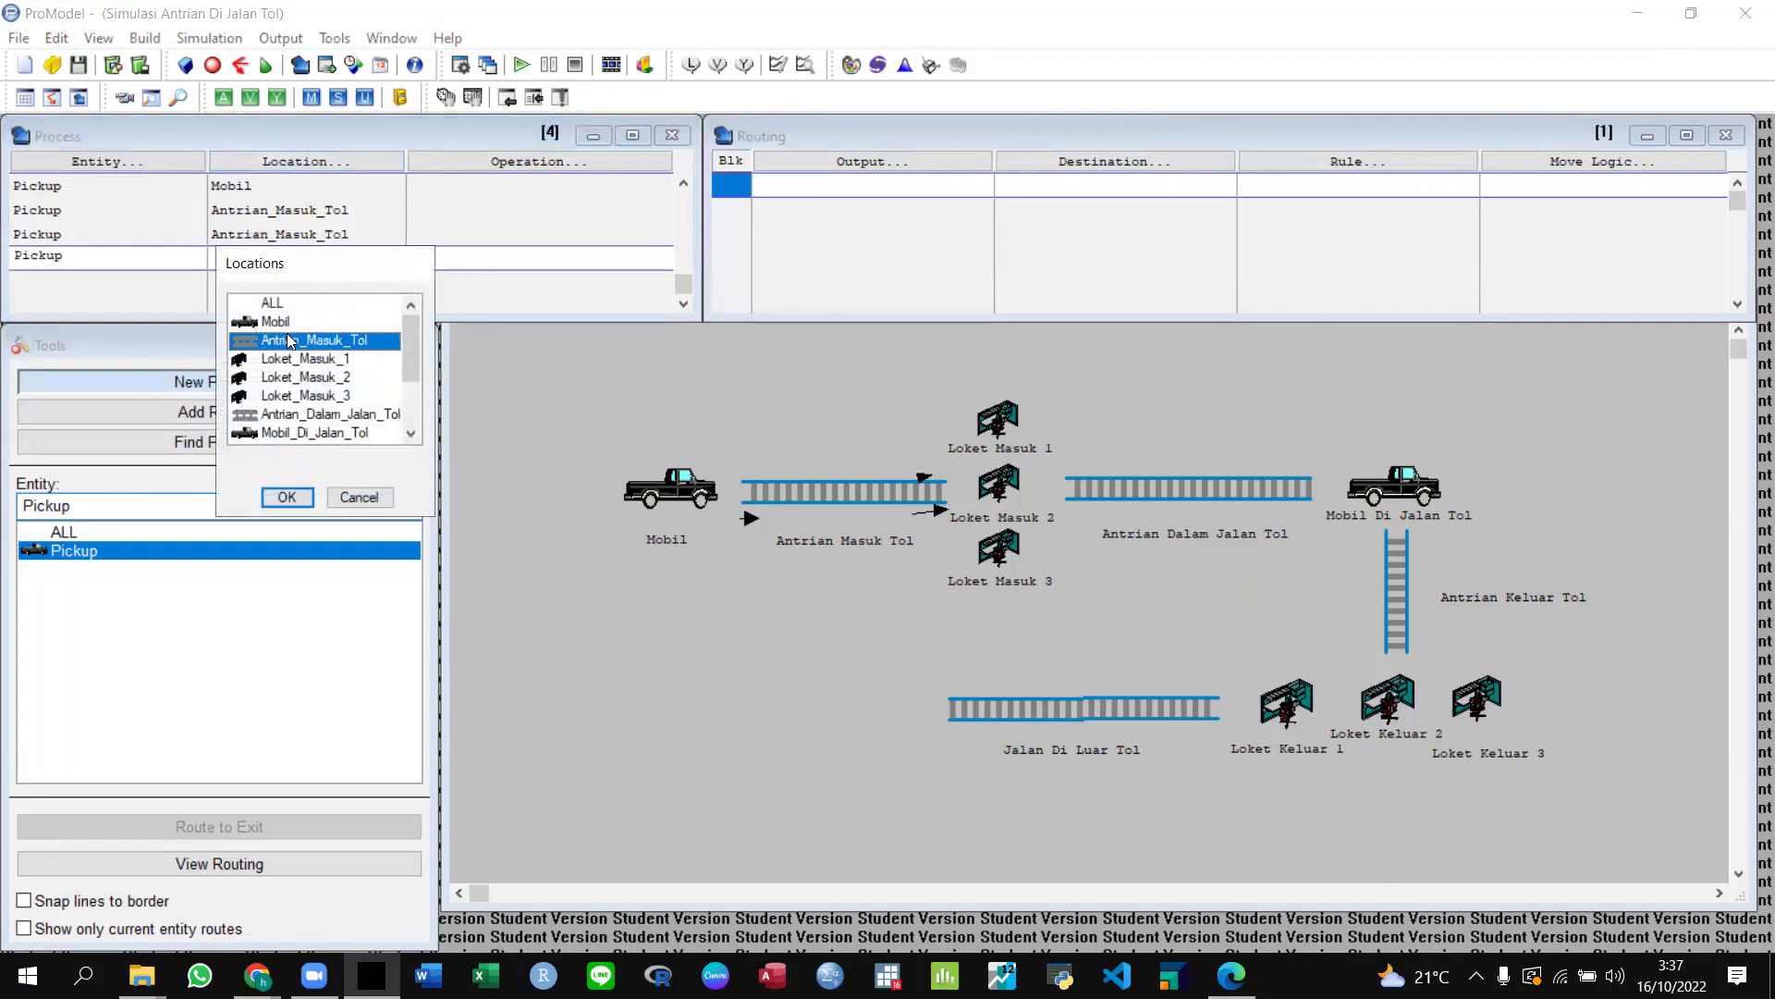
pyautogui.click(294, 494)
# Route the third Antrian_Masuk_Tol record's Pickup output to Loket_Masuk_3 with the move logic Move For 20 sec.
pyautogui.click(911, 164)
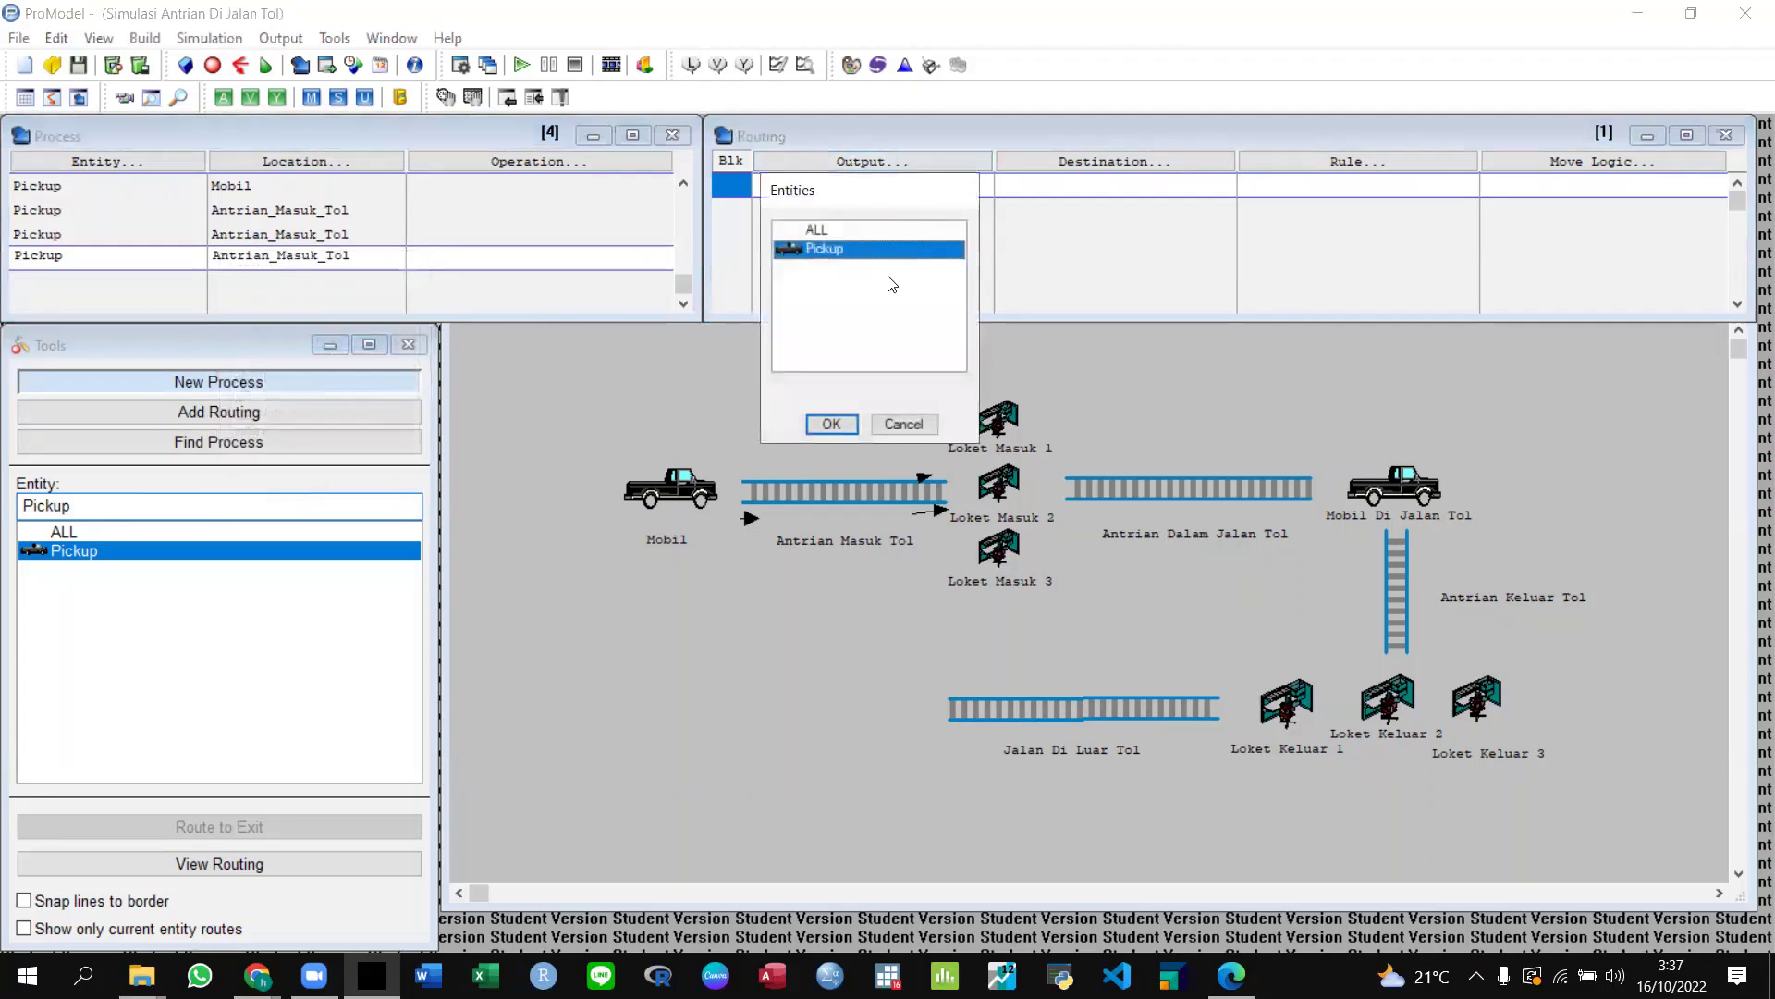
pyautogui.click(842, 421)
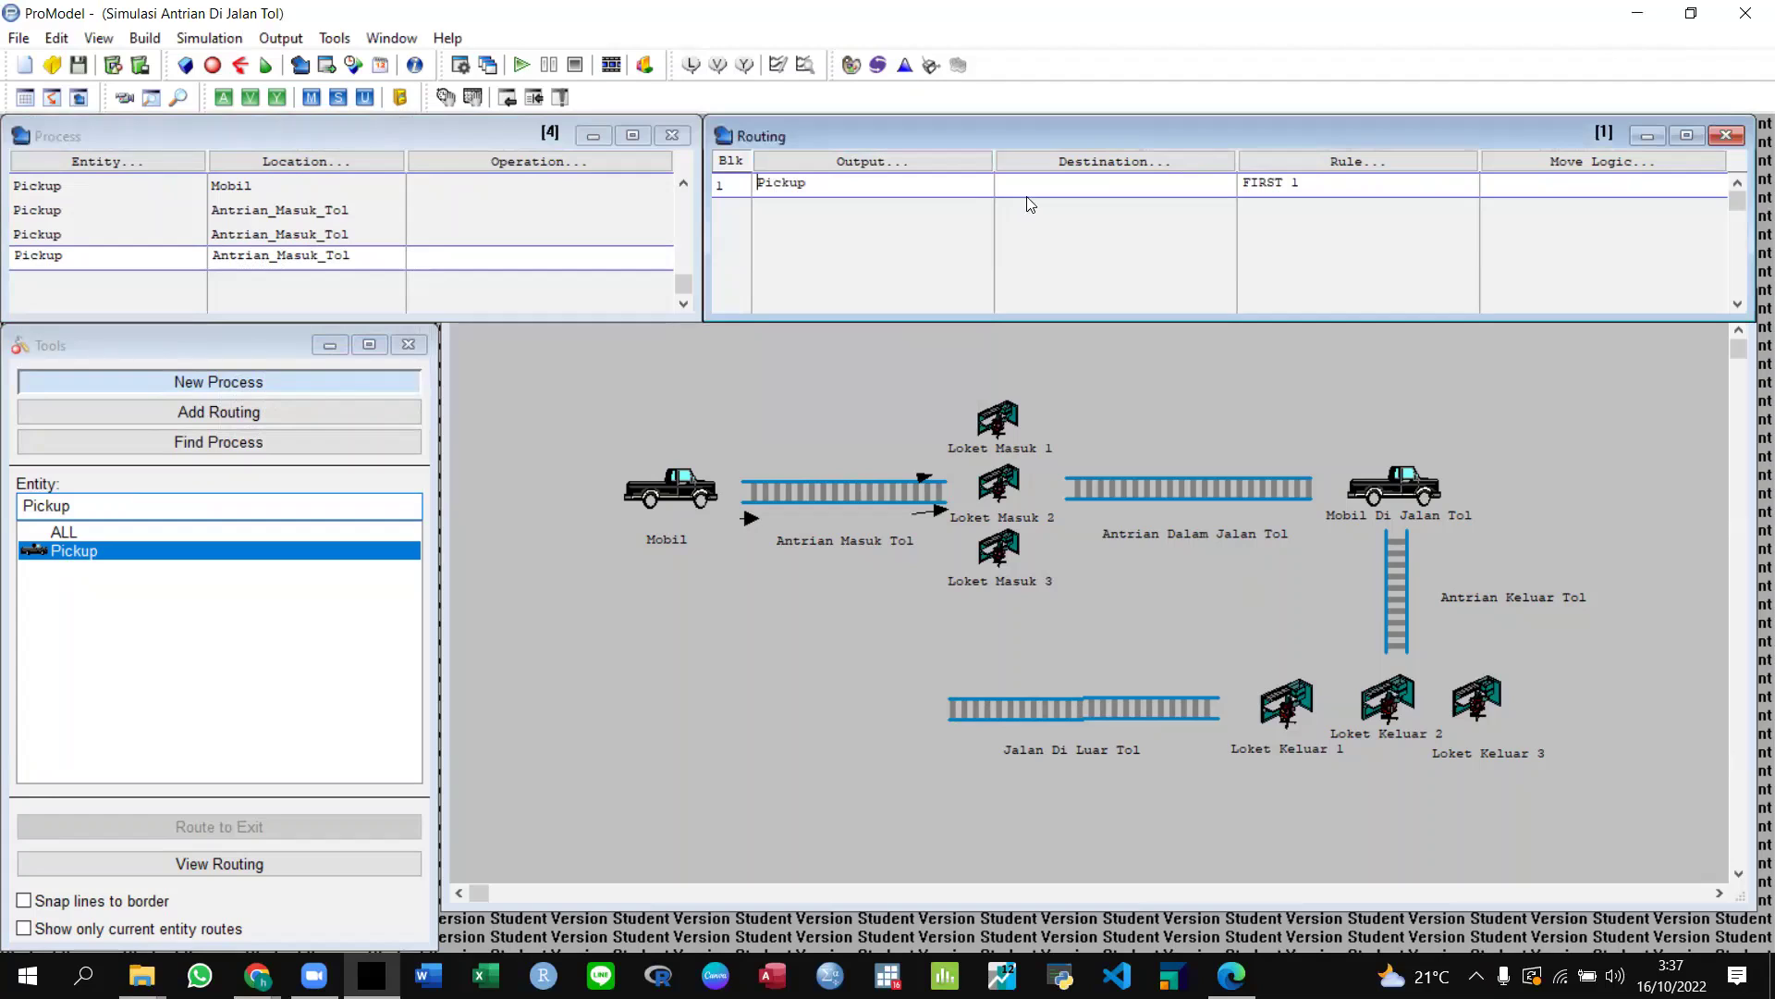
pyautogui.click(1054, 163)
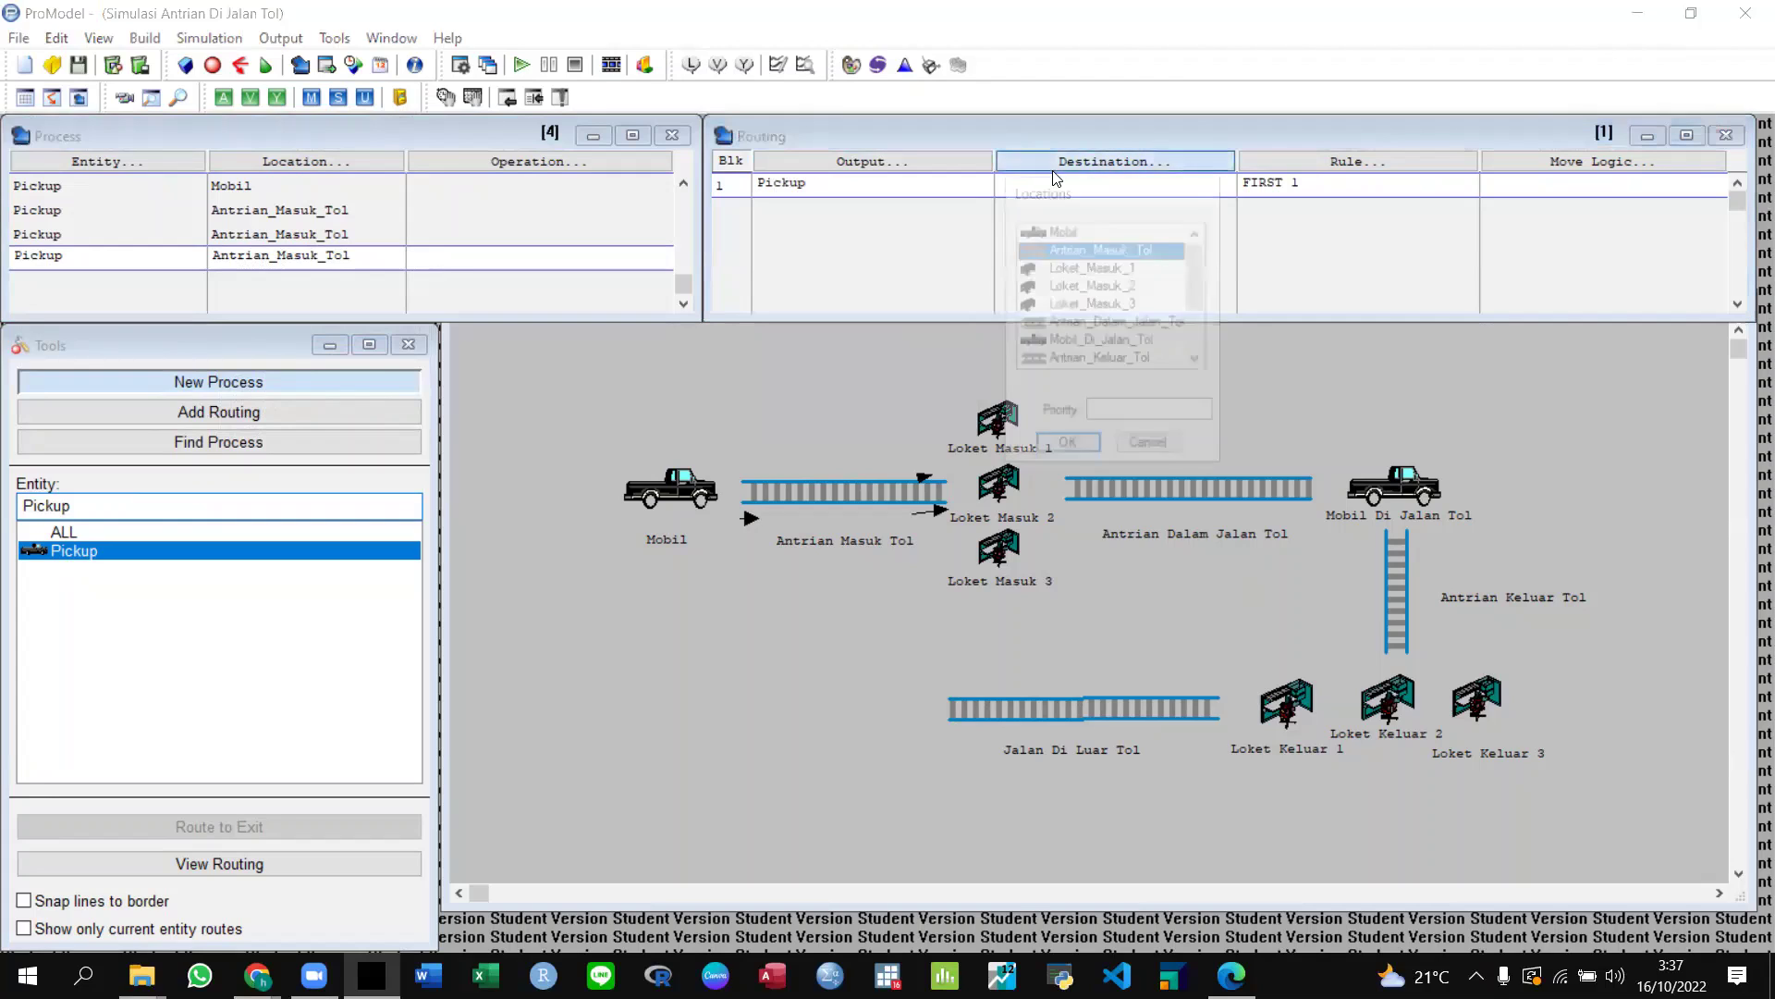
pyautogui.click(1057, 305)
pyautogui.click(1068, 447)
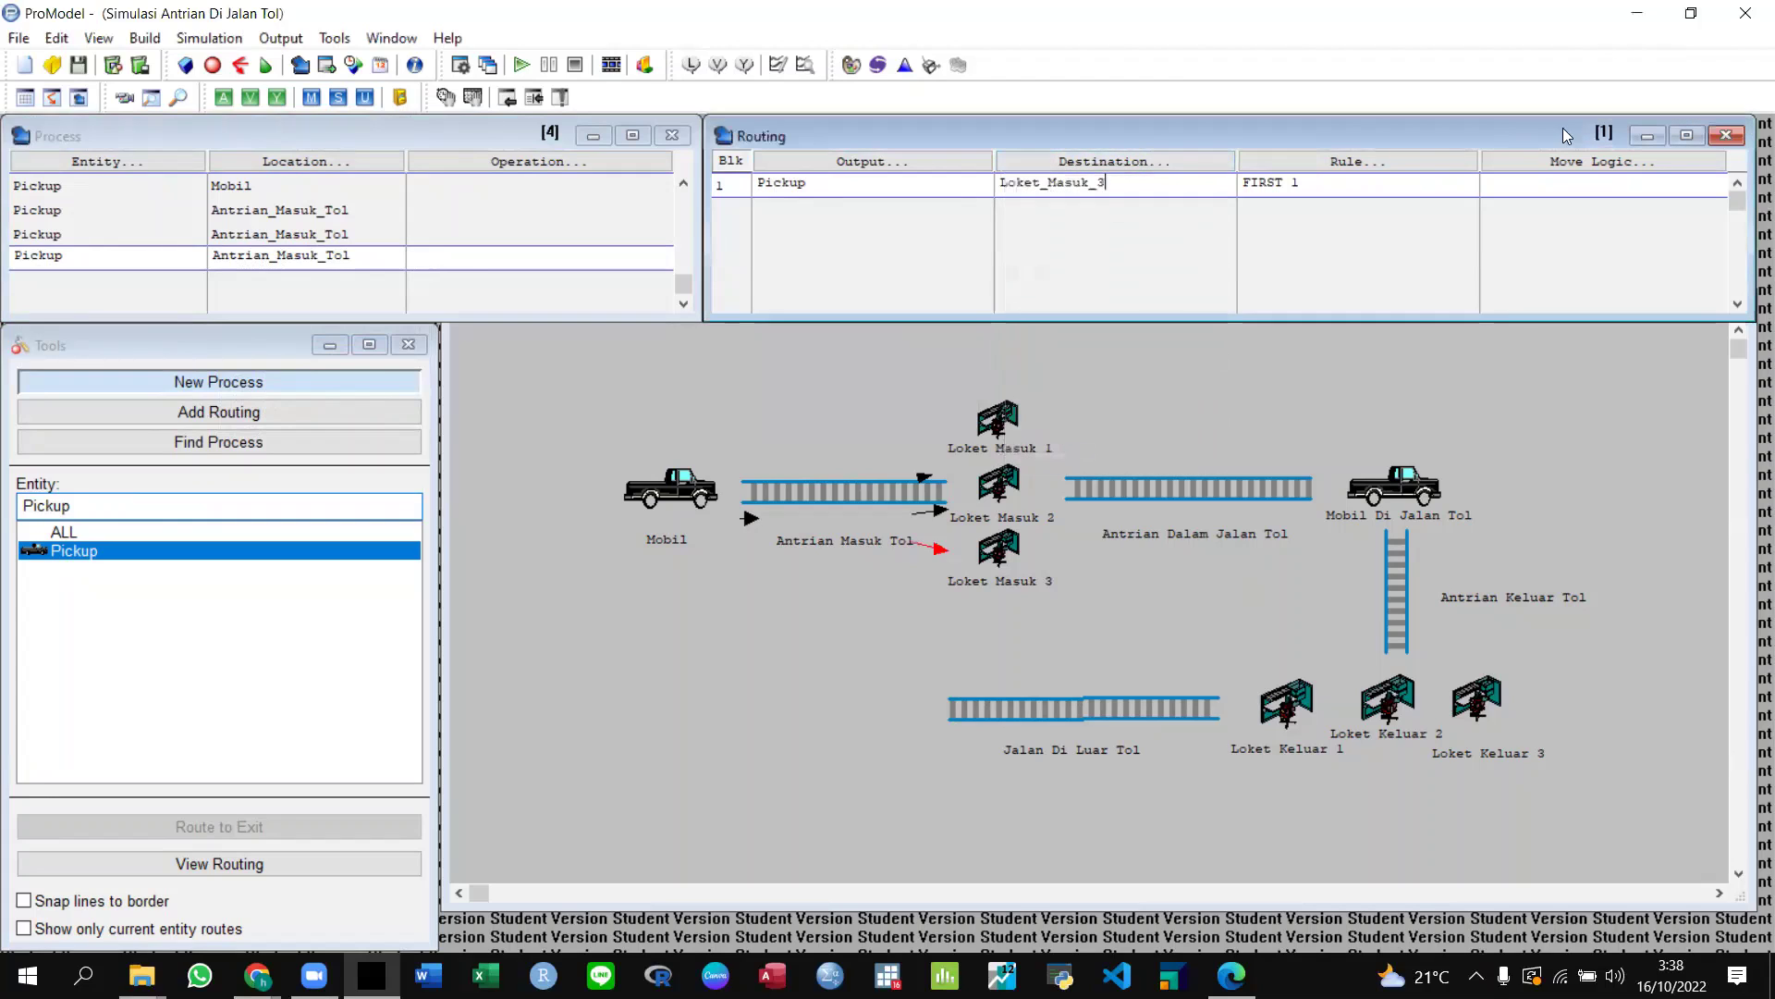
pyautogui.click(1546, 181)
pyautogui.write('Mov')
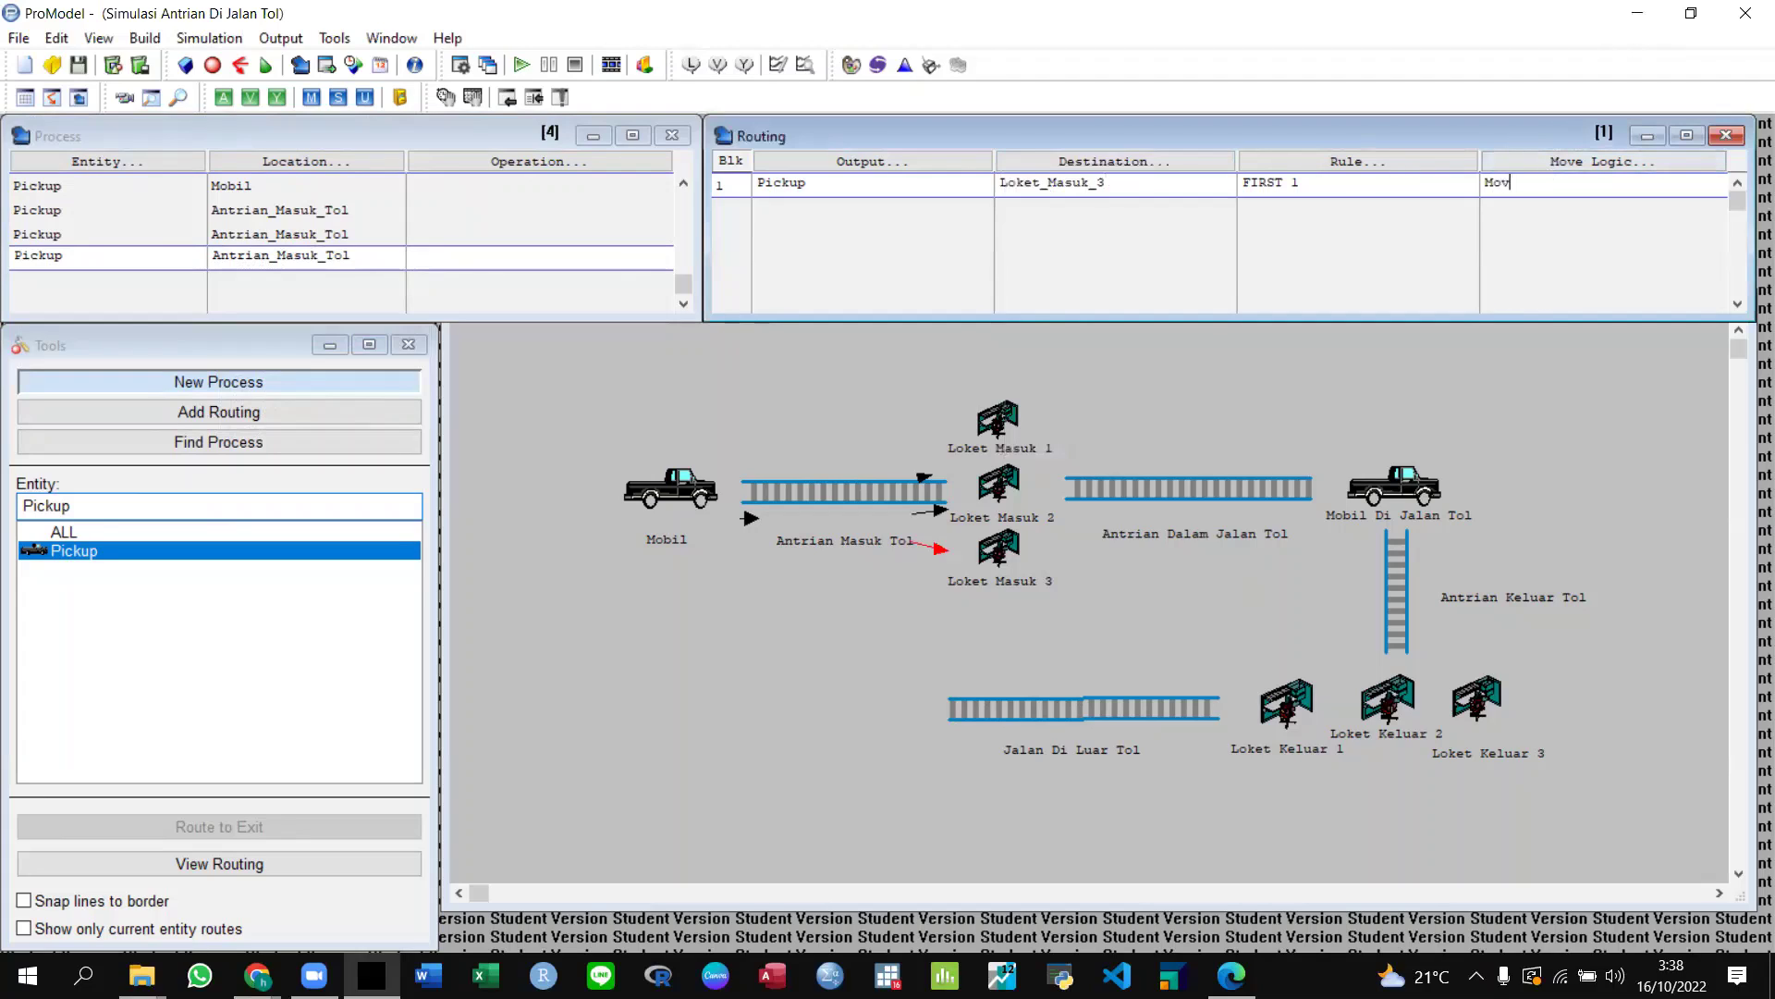
pyautogui.write('e For 20 sec')
pyautogui.click(68, 260)
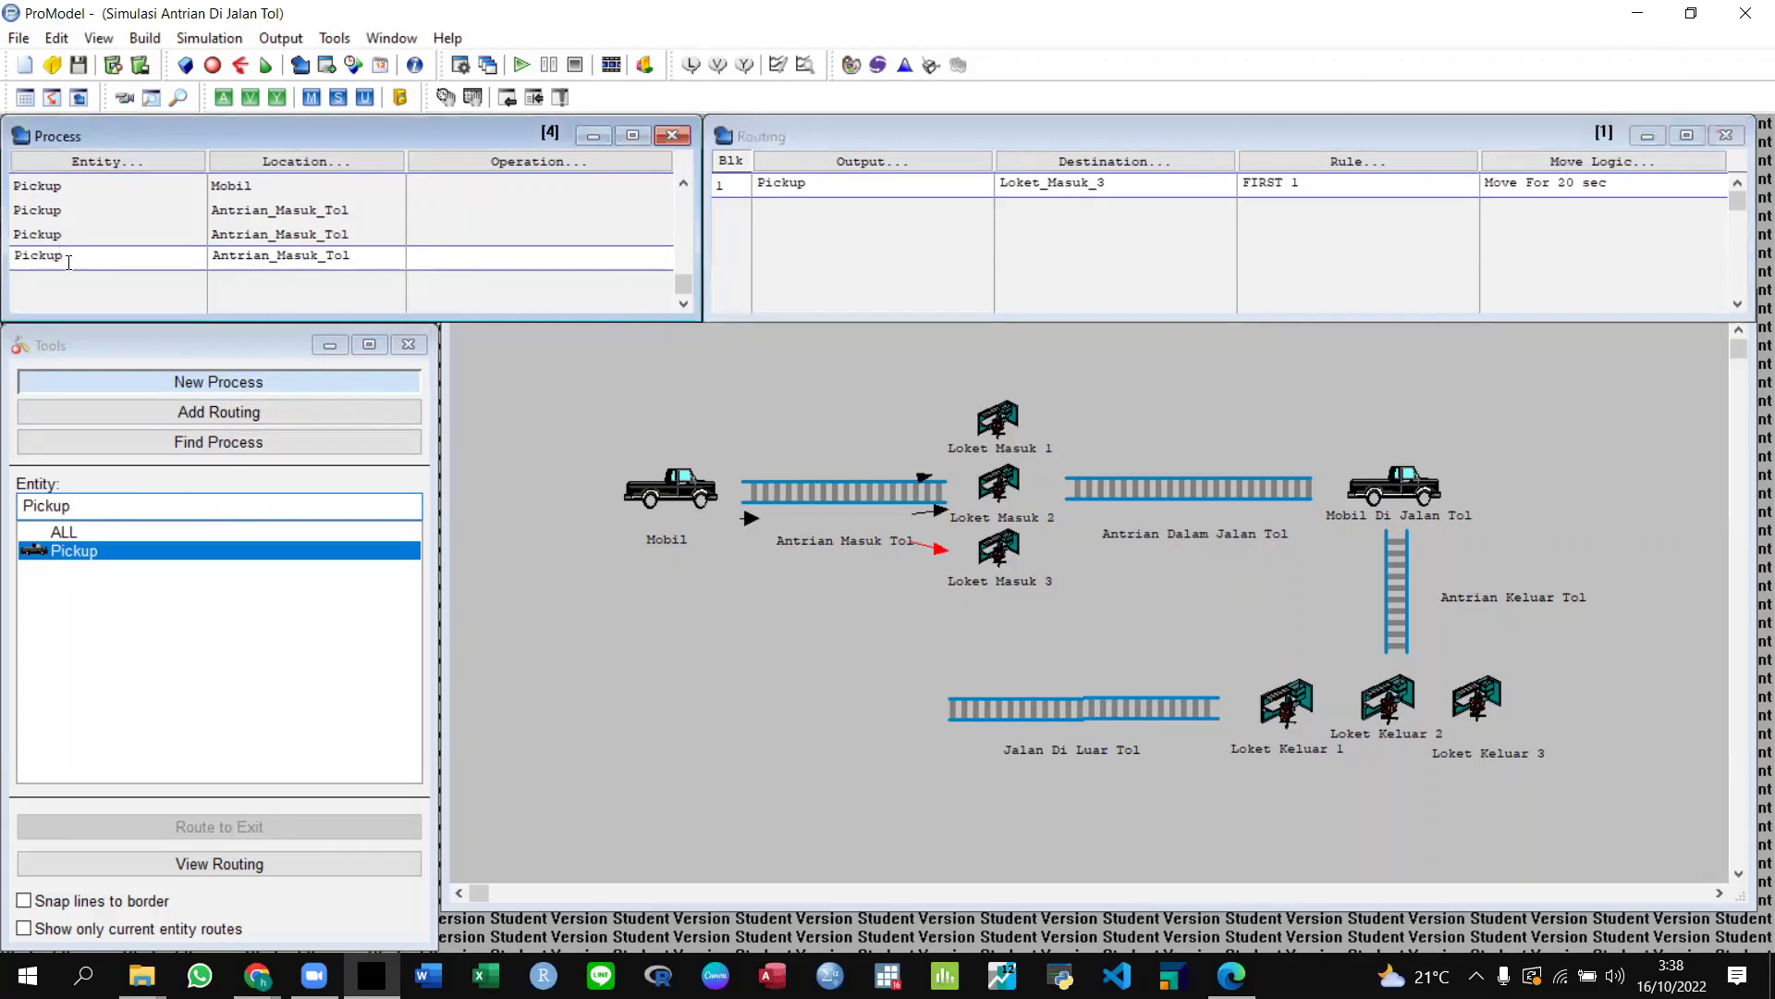
# Add a process record for the Pickup entity at the Loket_Masuk_1 location with the operation Wait 5 Min.
pyautogui.click(68, 267)
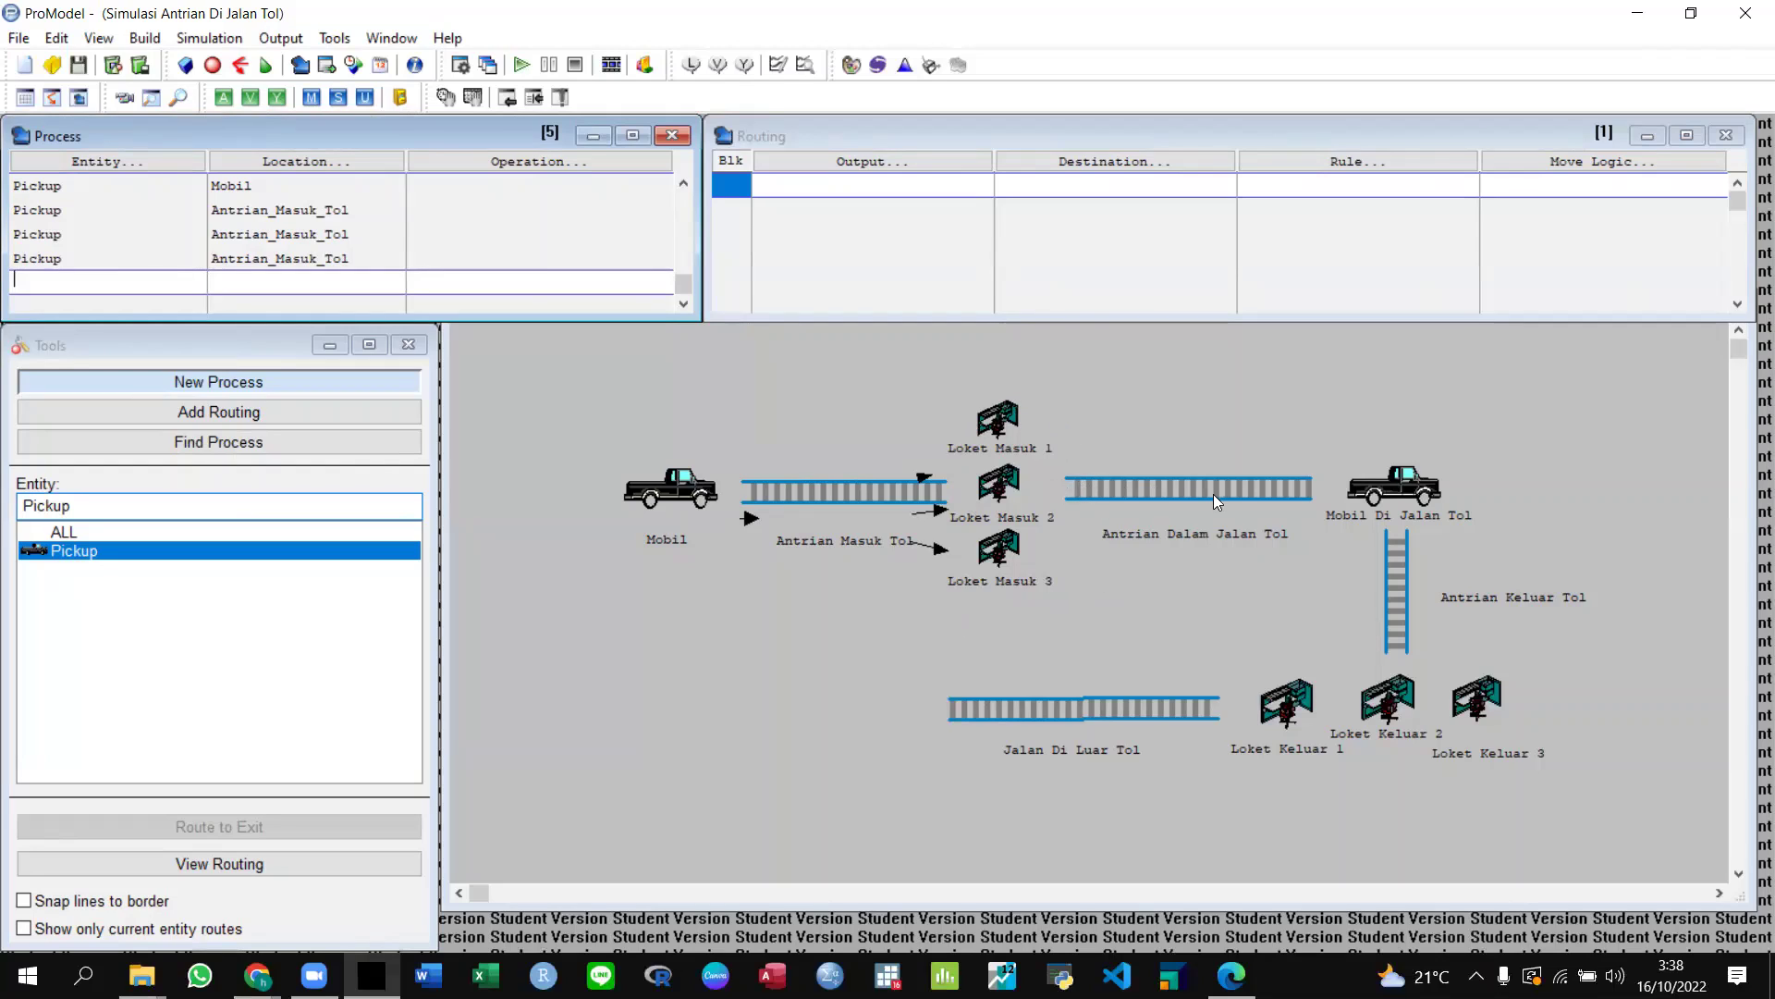
pyautogui.click(76, 161)
pyautogui.click(85, 521)
pyautogui.click(294, 159)
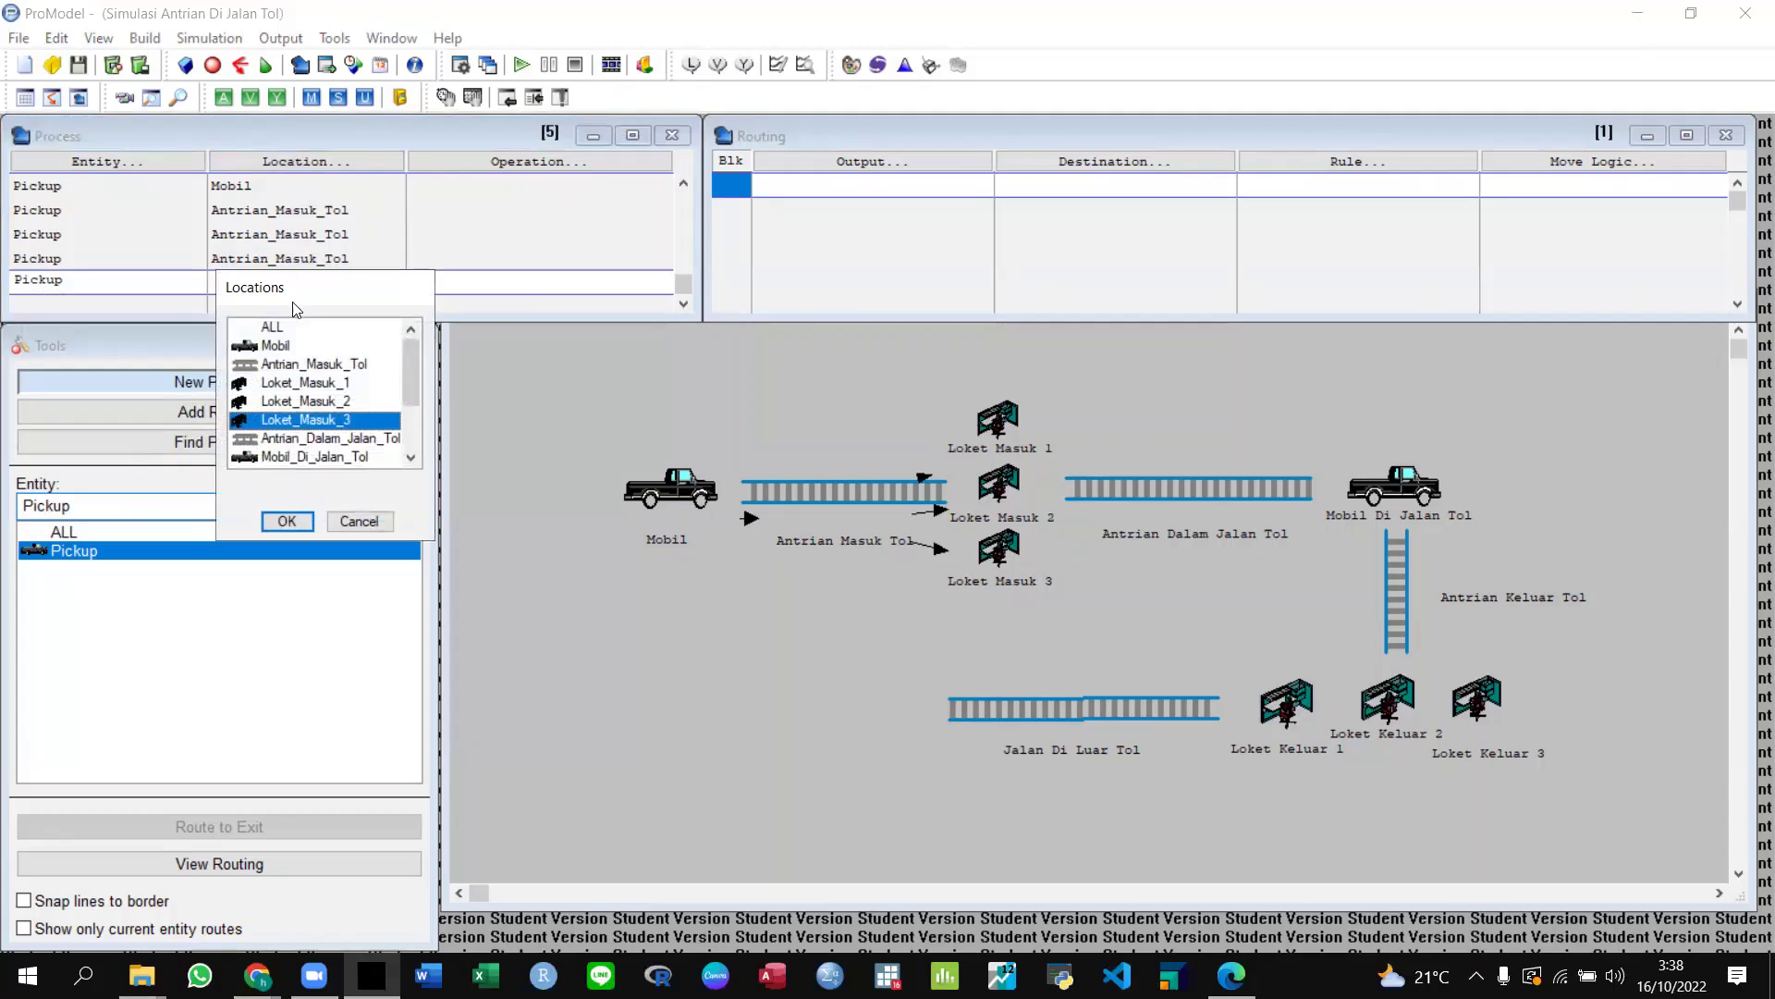
pyautogui.click(290, 382)
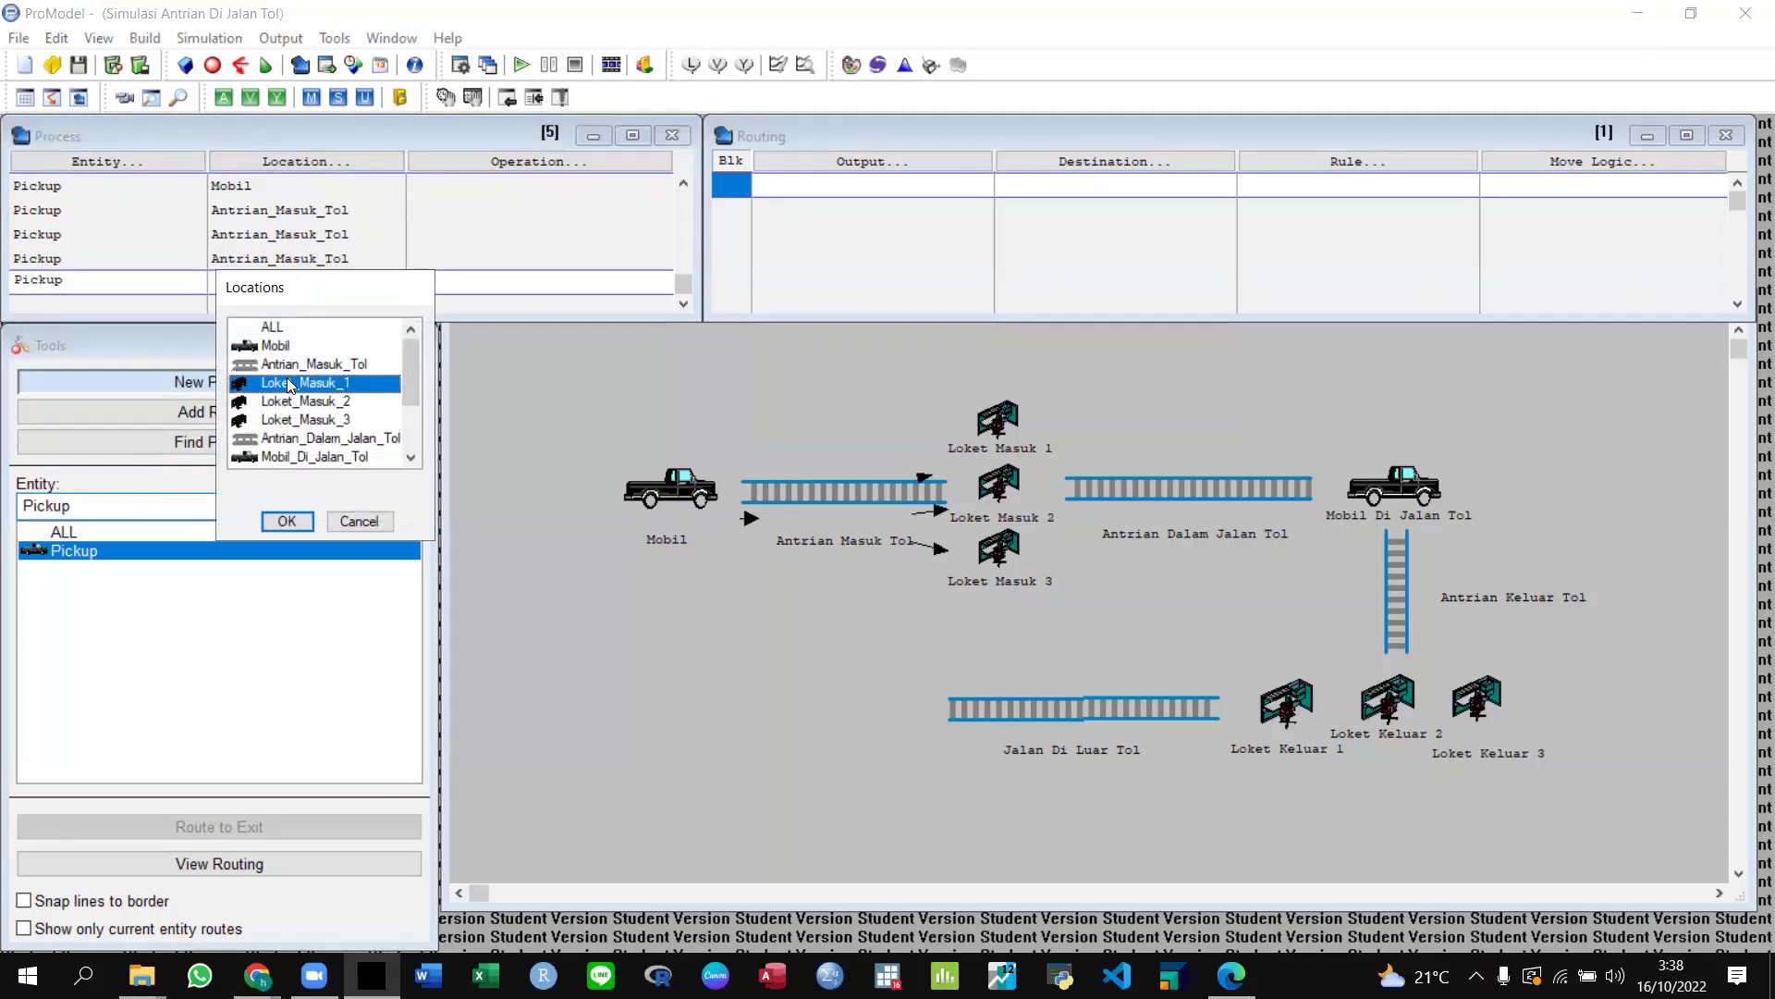
pyautogui.click(292, 522)
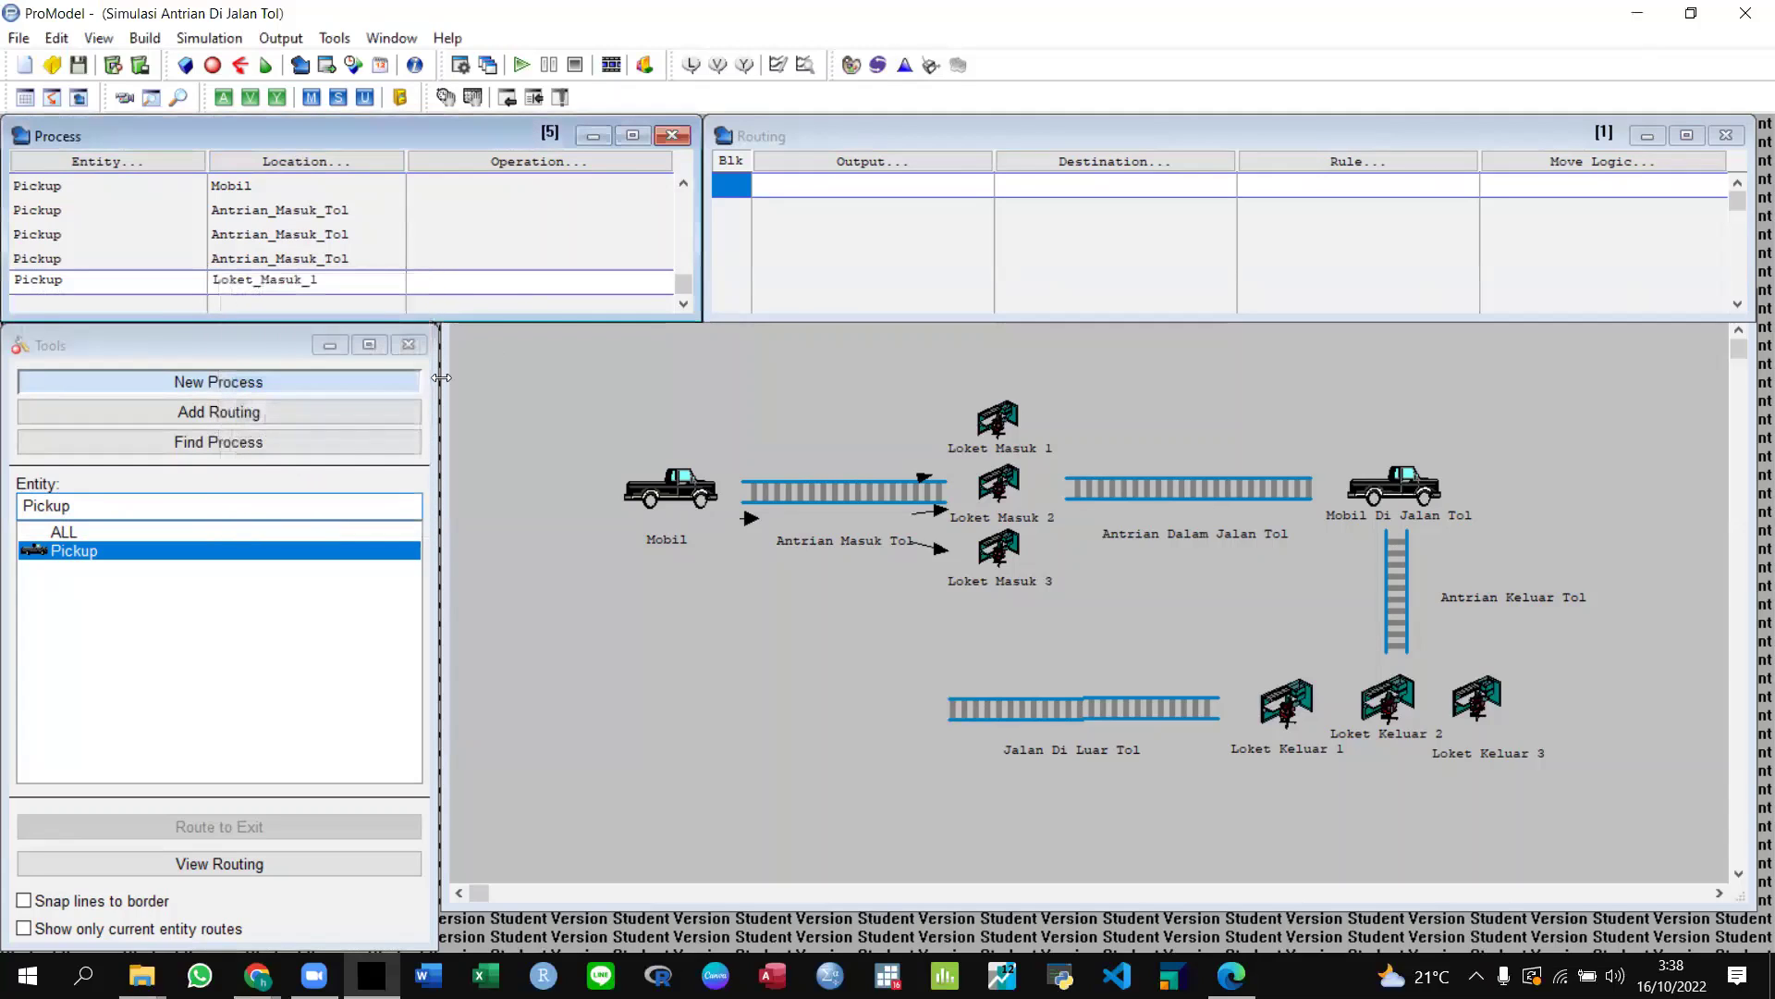
pyautogui.click(509, 283)
pyautogui.write('Wait 5 Min')
# Route the Loket_Masuk_1 record's Pickup output to Antrian_Dalam_Jalan_Tol with the move logic Move For 20 sec.
pyautogui.click(852, 162)
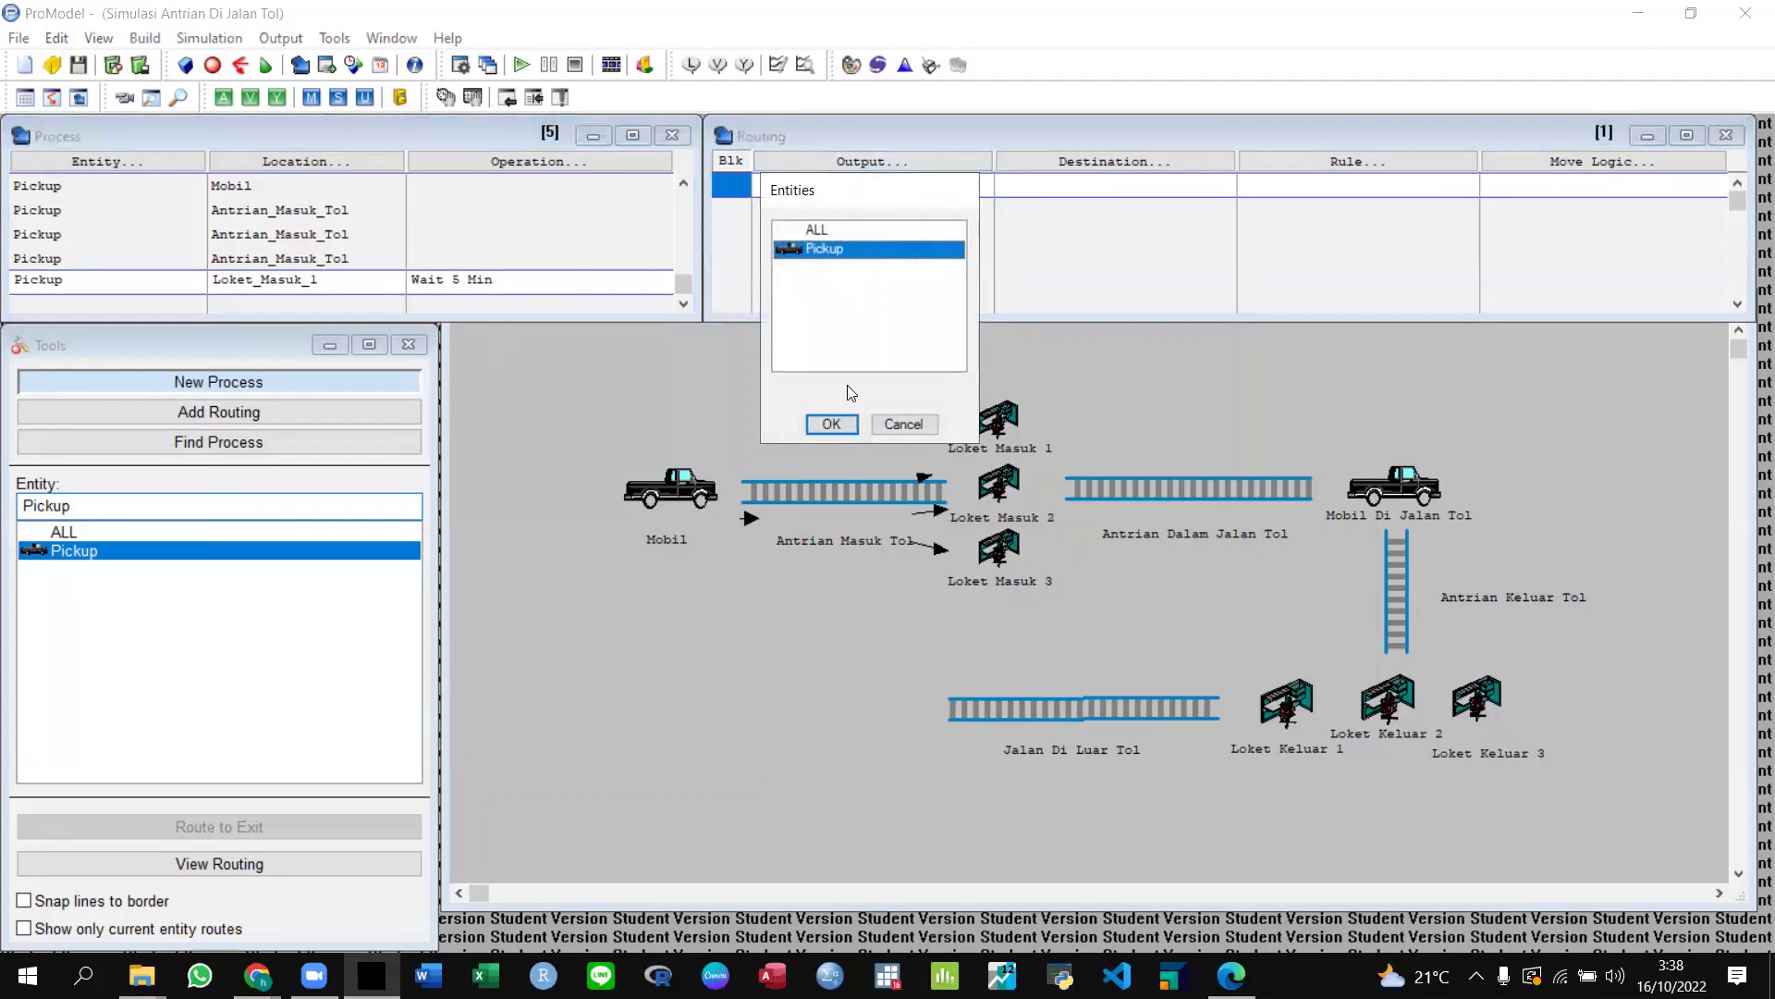
pyautogui.click(832, 424)
pyautogui.click(1071, 162)
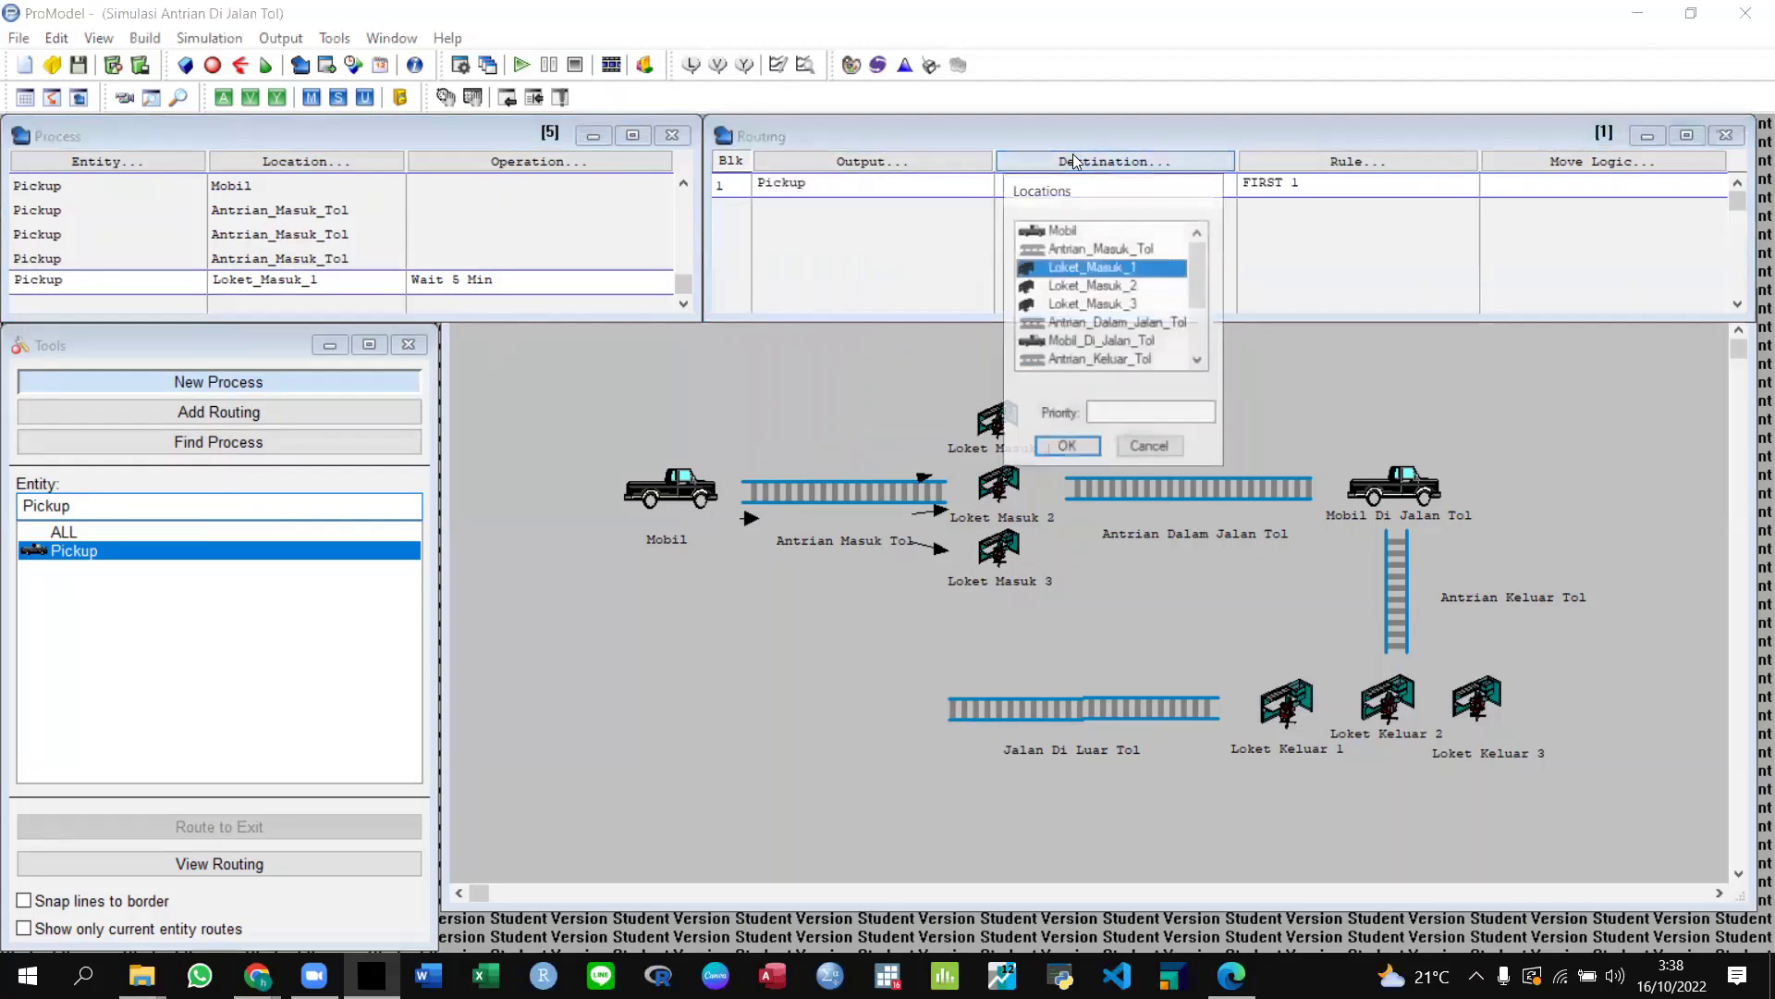
pyautogui.click(1069, 325)
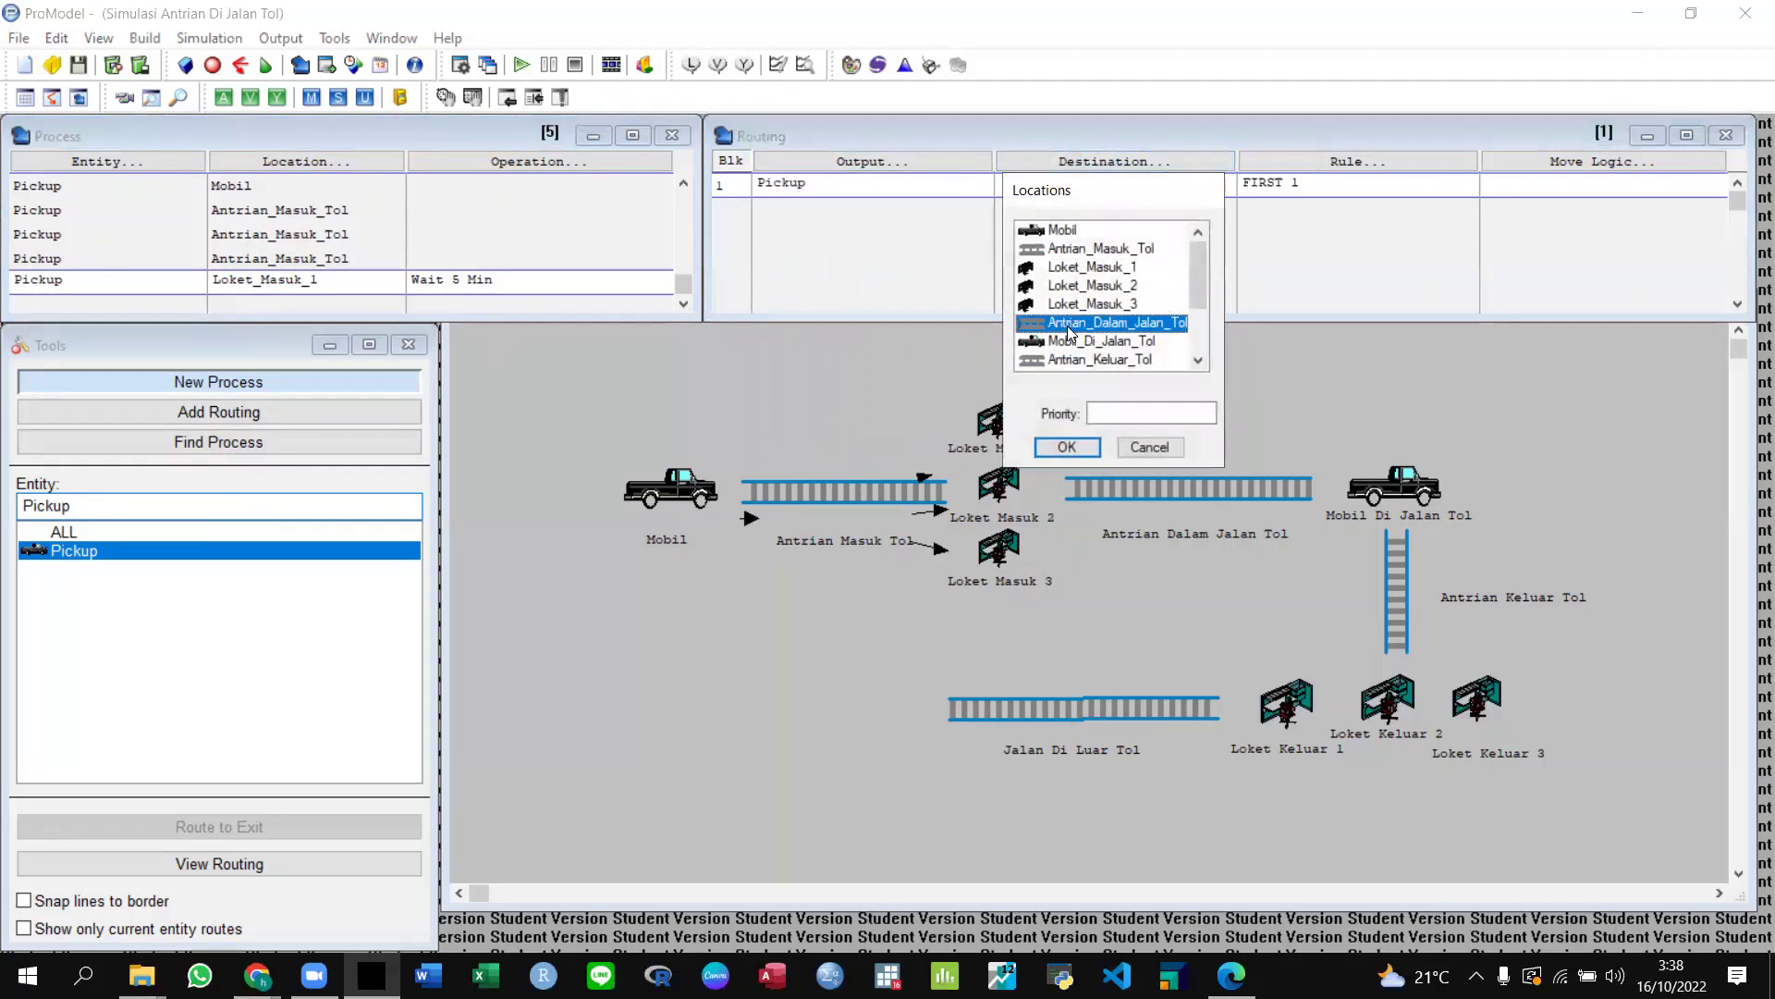
pyautogui.click(1068, 450)
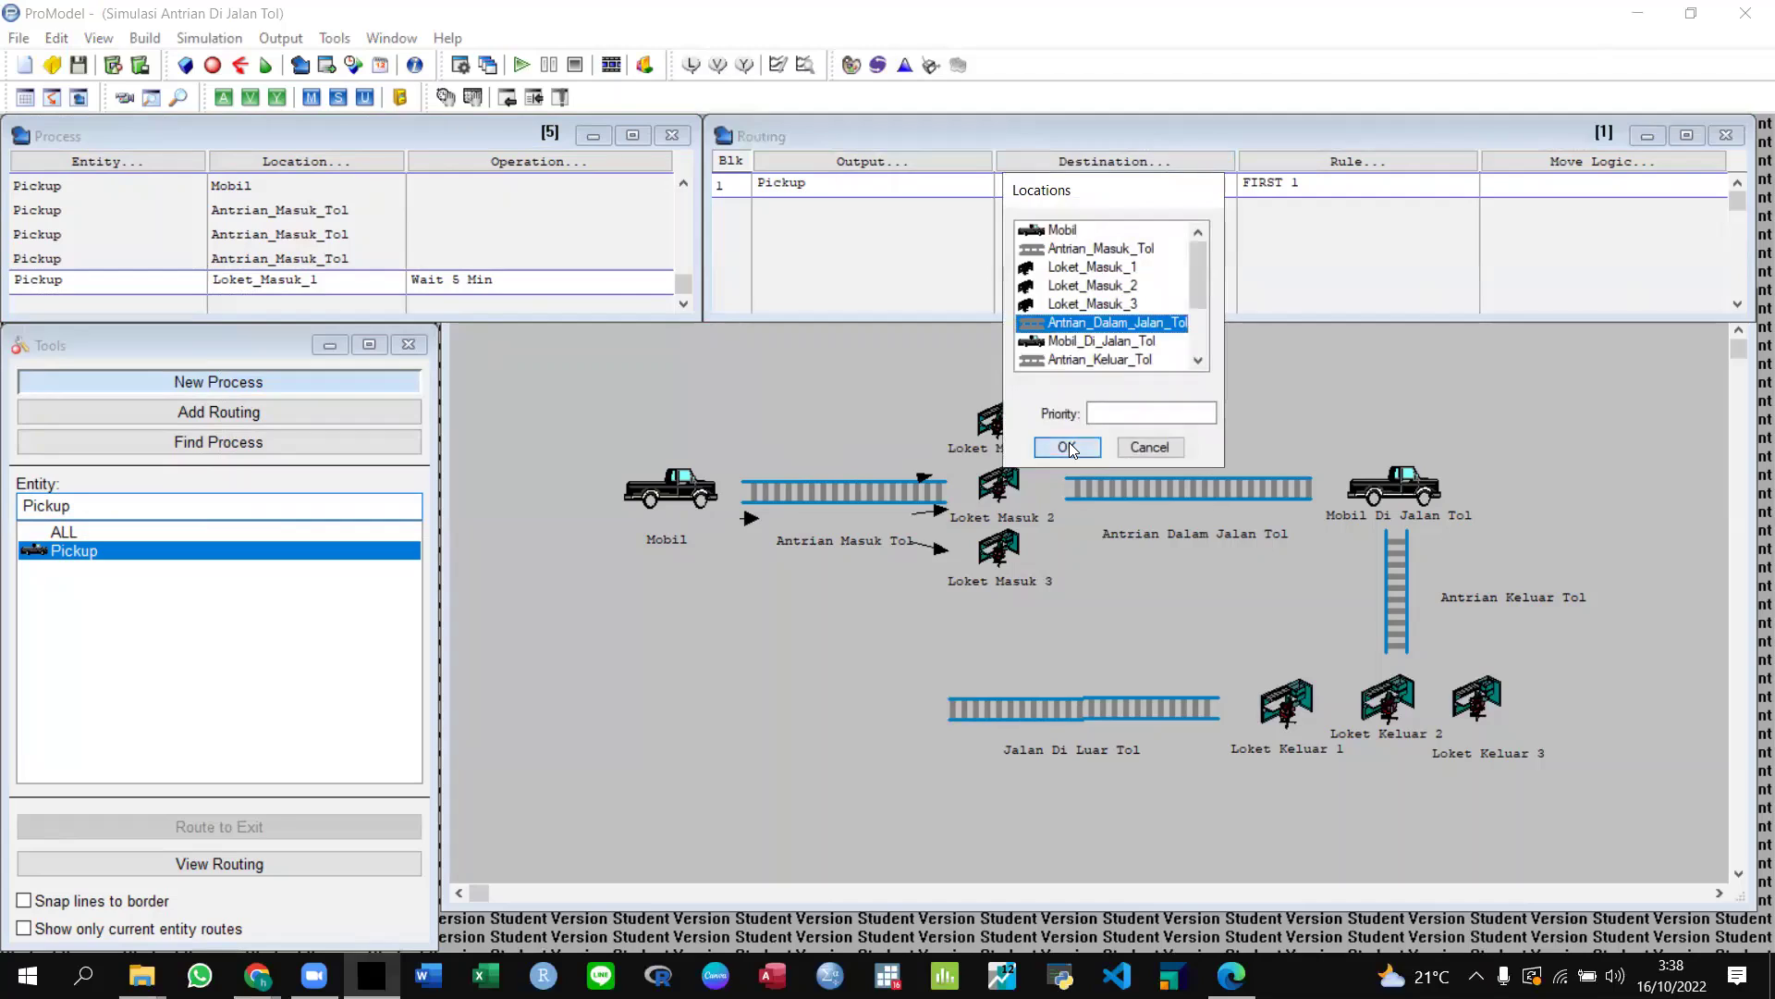
pyautogui.click(1518, 184)
pyautogui.write('Move ')
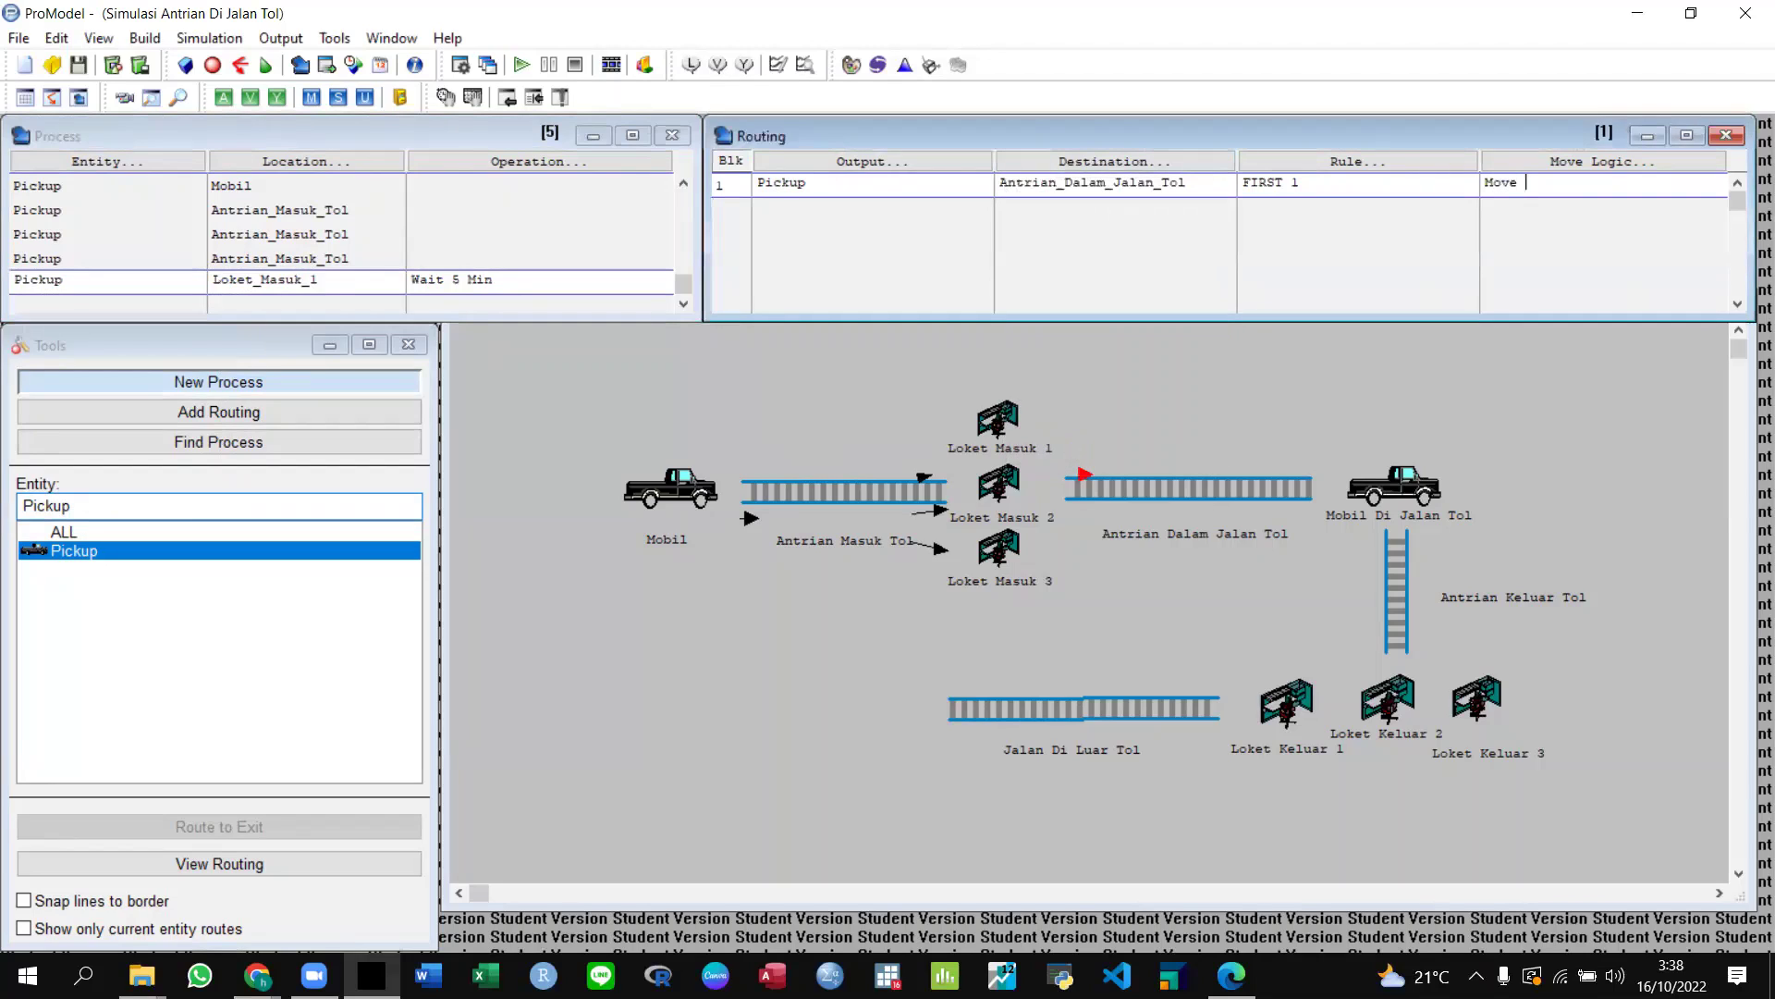
pyautogui.write('For 20 sec')
# Add a process record for the Pickup entity at the Loket_Masuk_2 location with the operation Wait 5 Min.
pyautogui.click(116, 279)
pyautogui.press('Down')
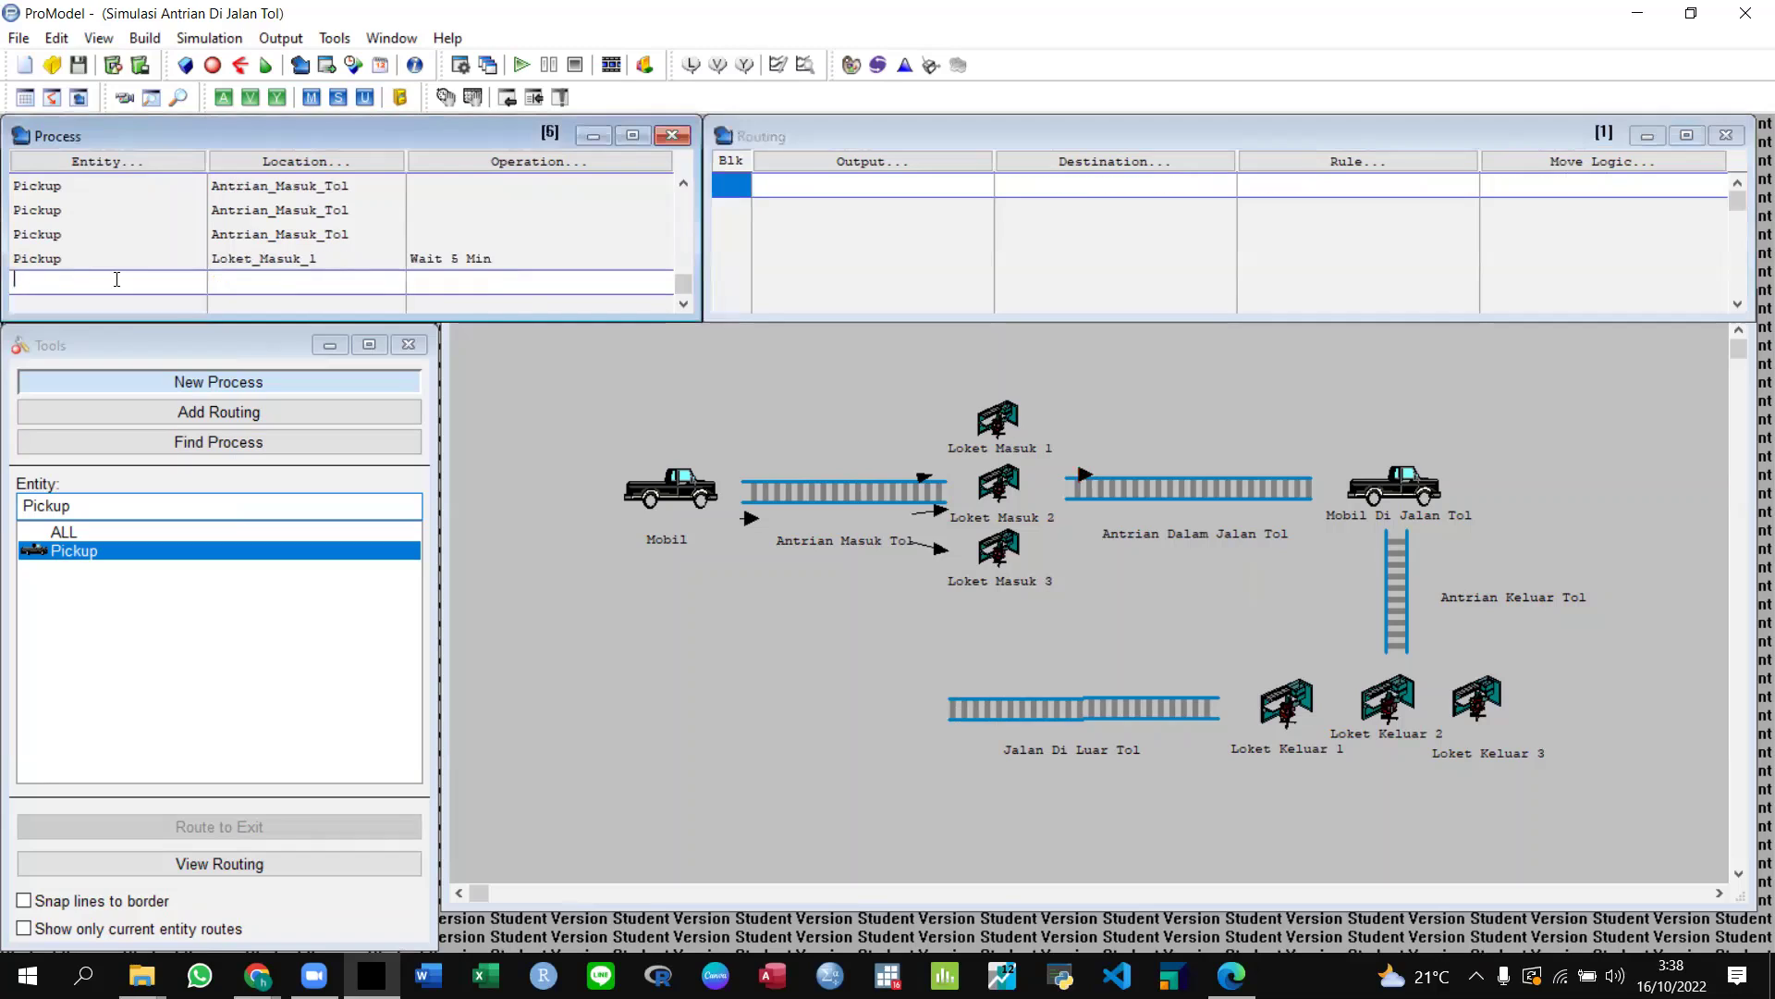
pyautogui.click(74, 170)
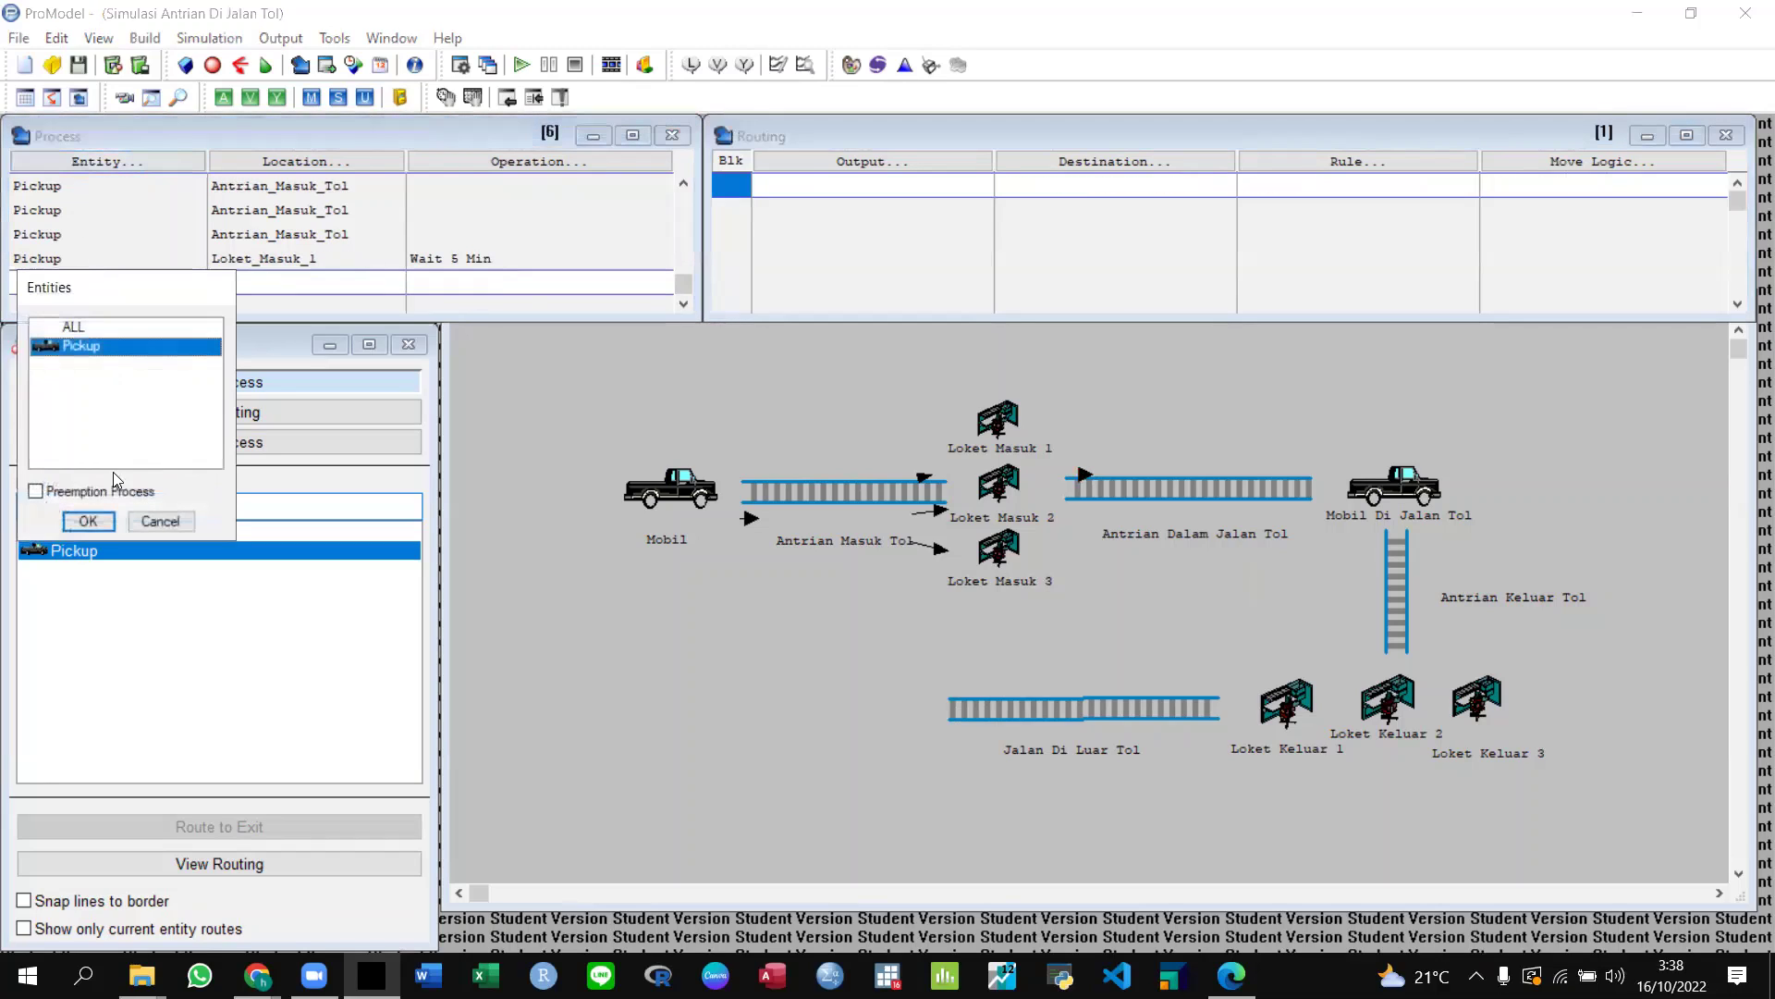
pyautogui.doubleClick(184, 356)
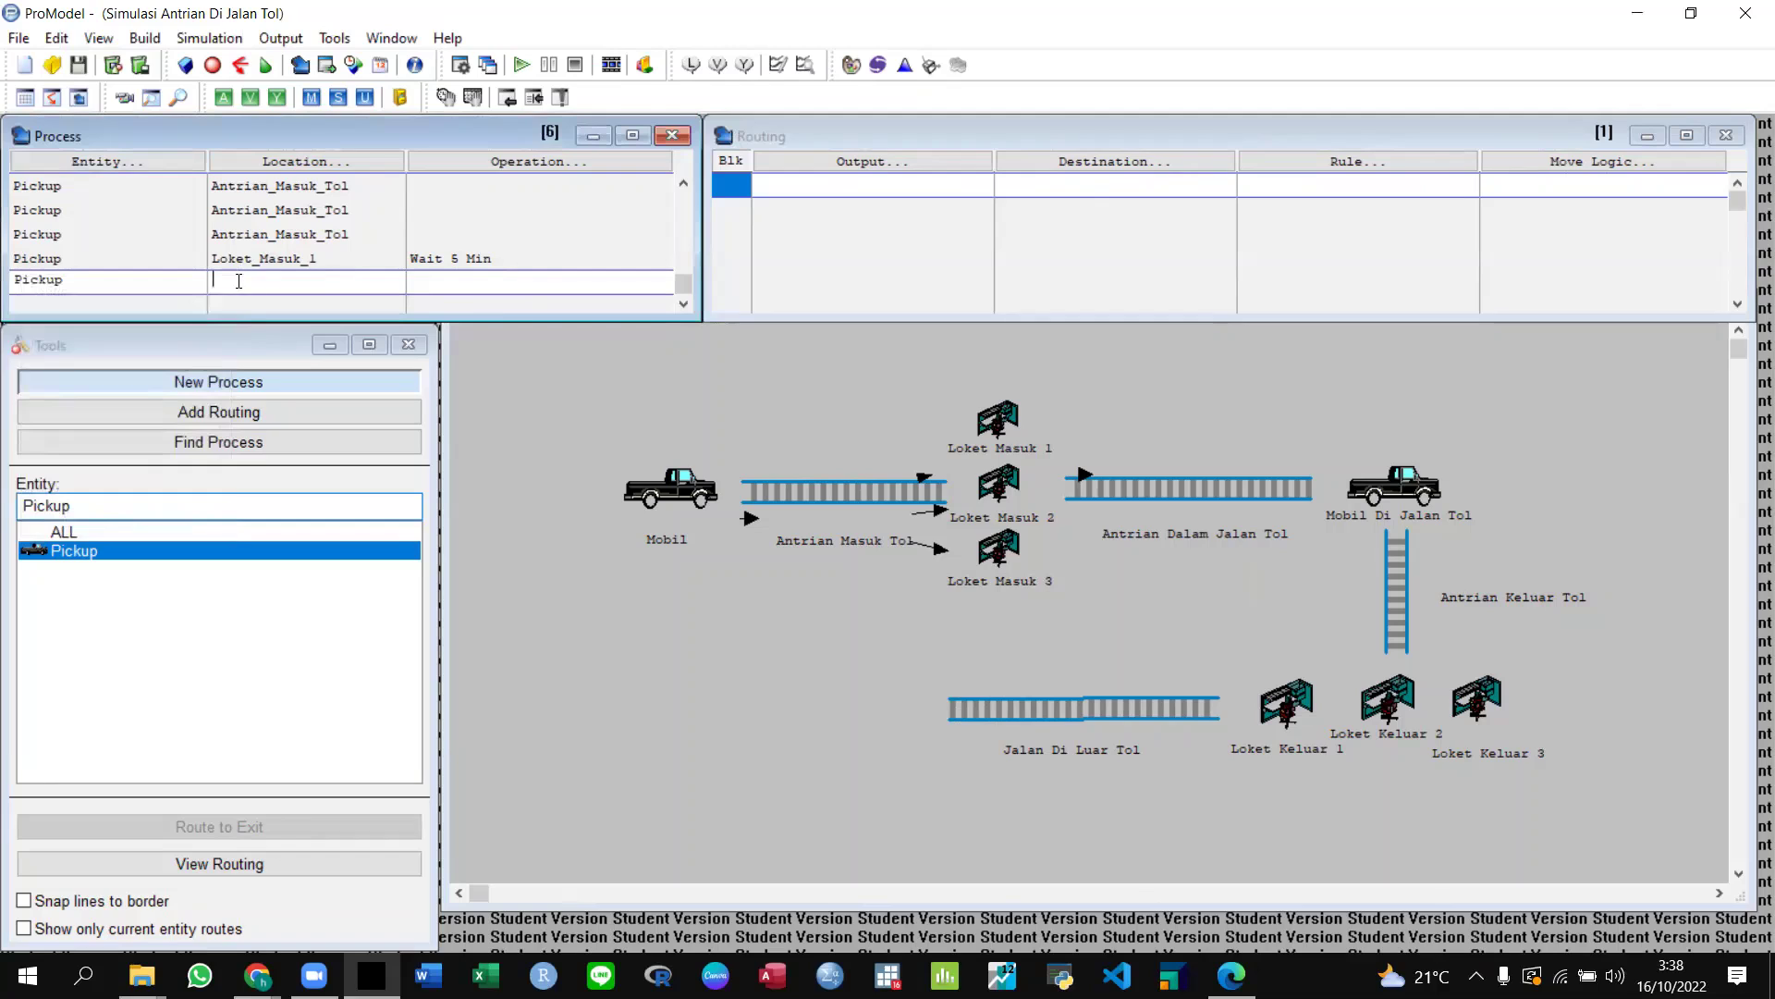
pyautogui.click(270, 165)
pyautogui.click(281, 437)
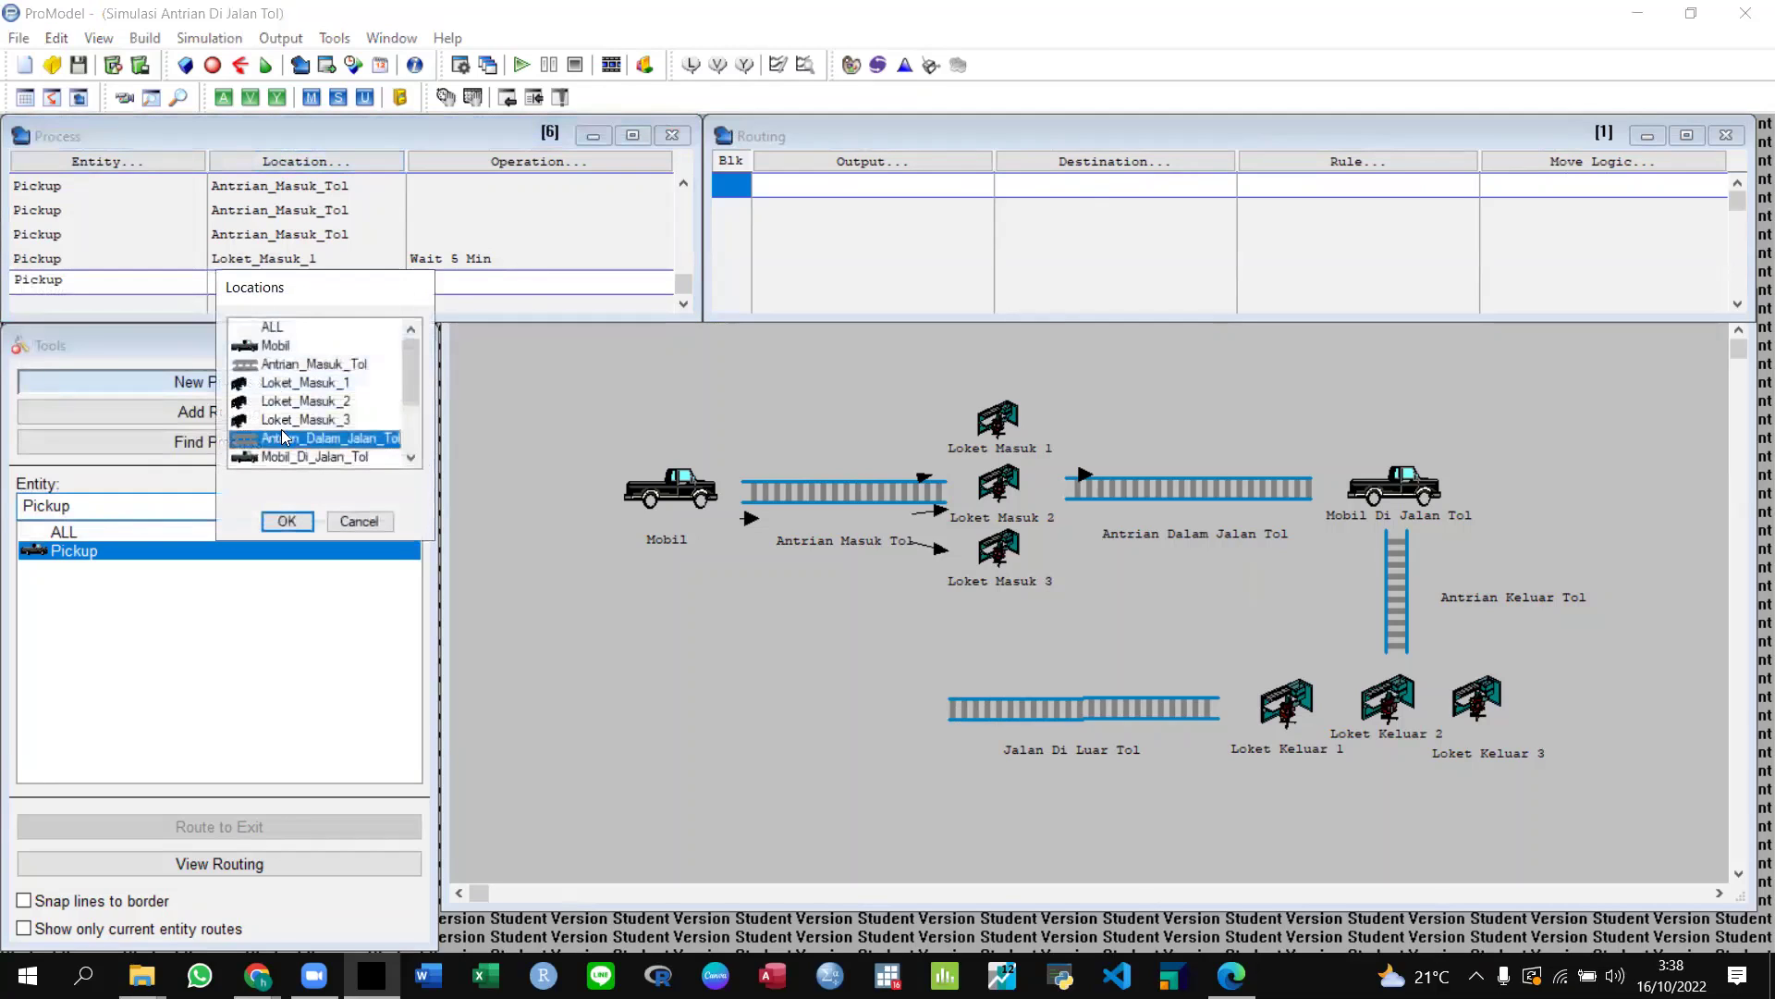
pyautogui.click(289, 405)
pyautogui.click(287, 521)
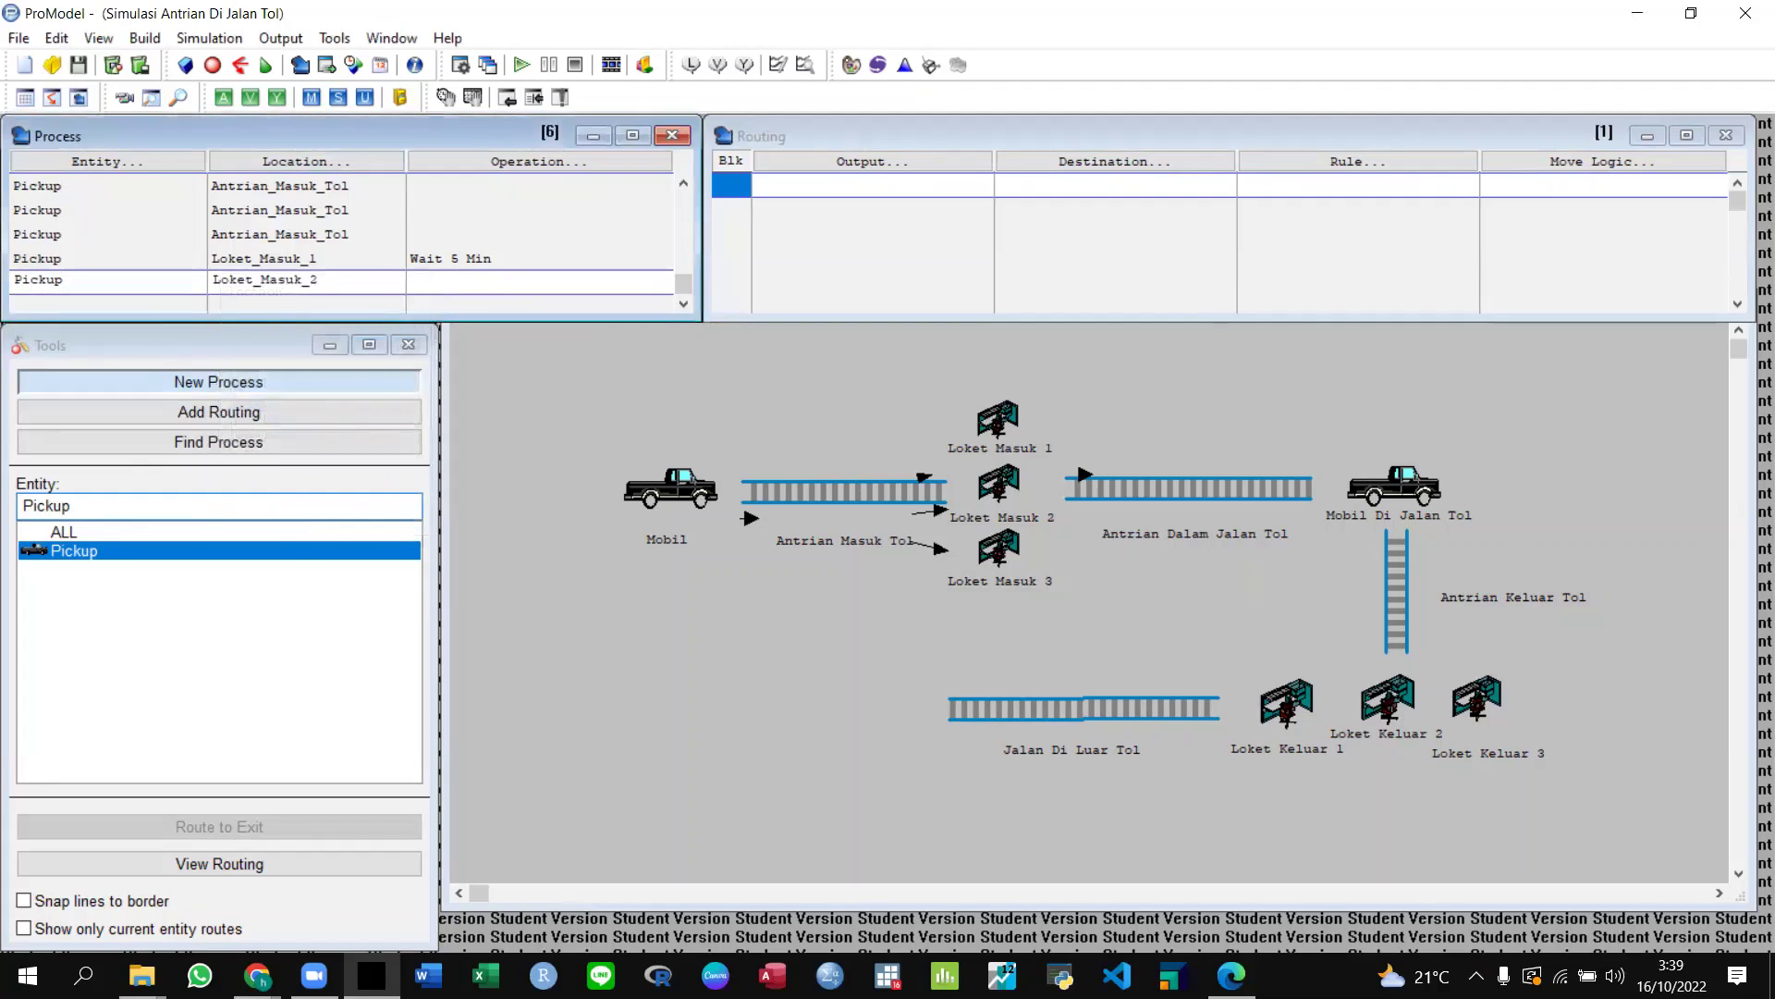
pyautogui.write('Wait 5 Min')
# Route the Loket_Masuk_2 record's Pickup output to Antrian_Dalam_Jalan_Tol with the move logic Move For 20 sec.
pyautogui.click(884, 162)
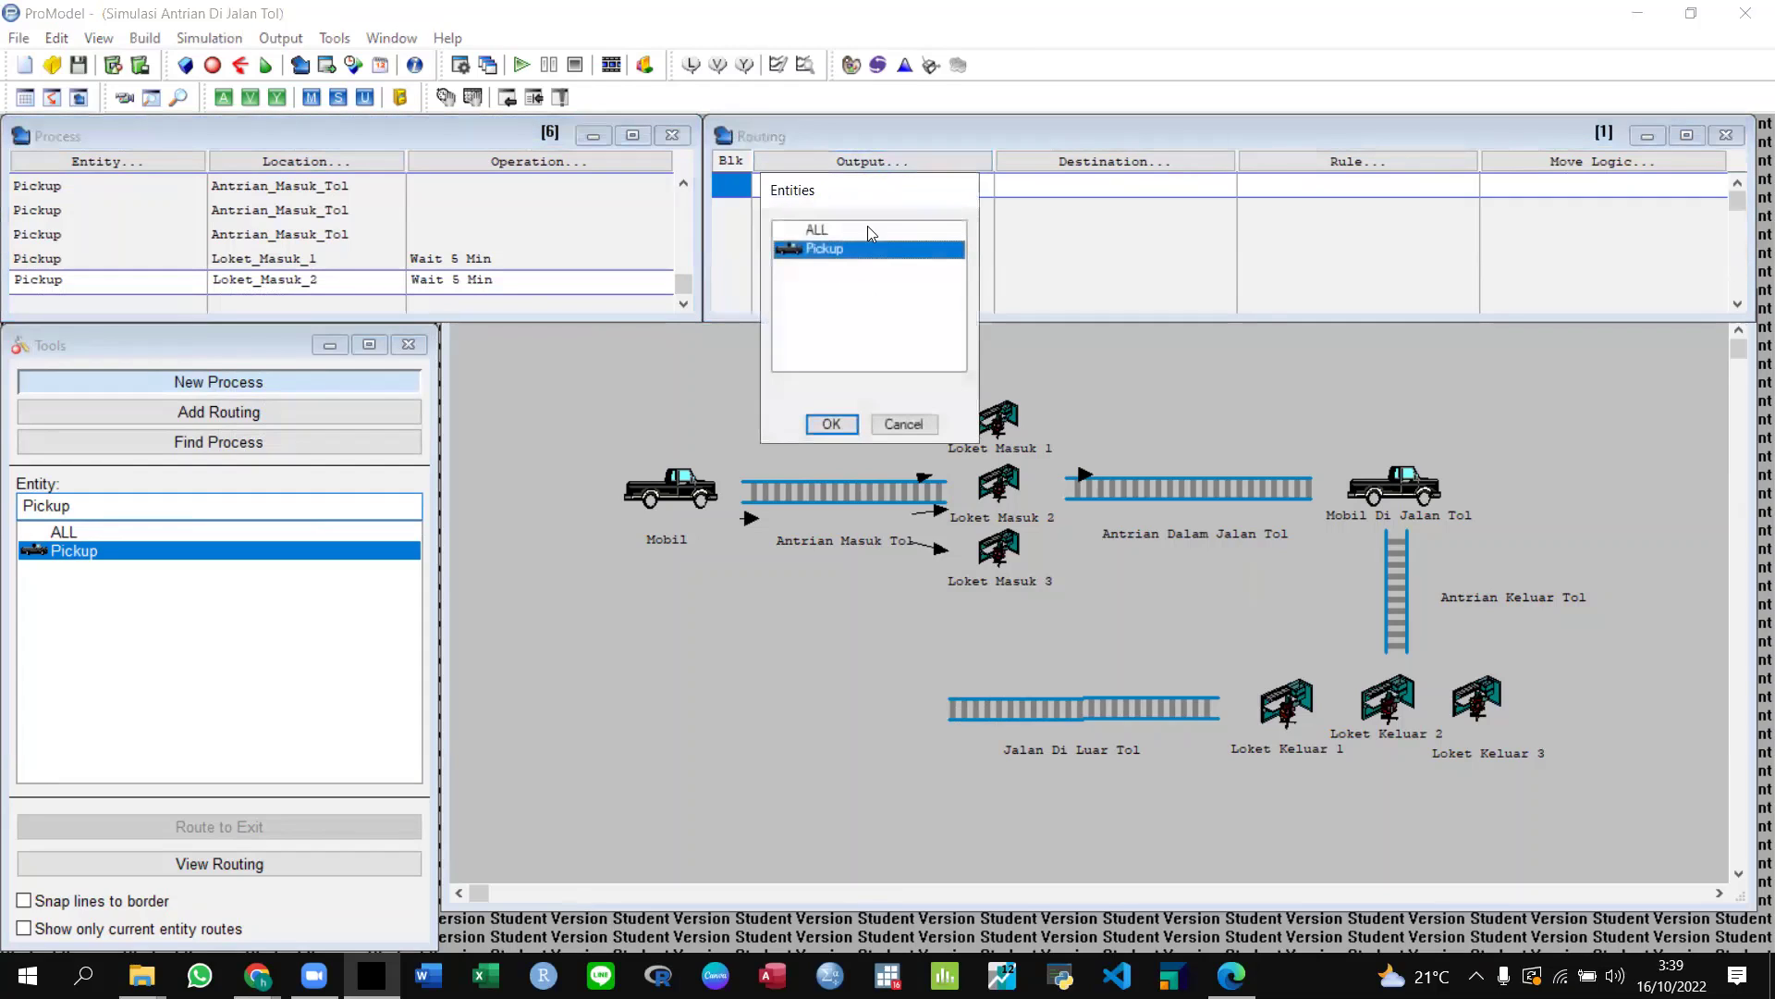
pyautogui.click(831, 424)
pyautogui.click(1046, 163)
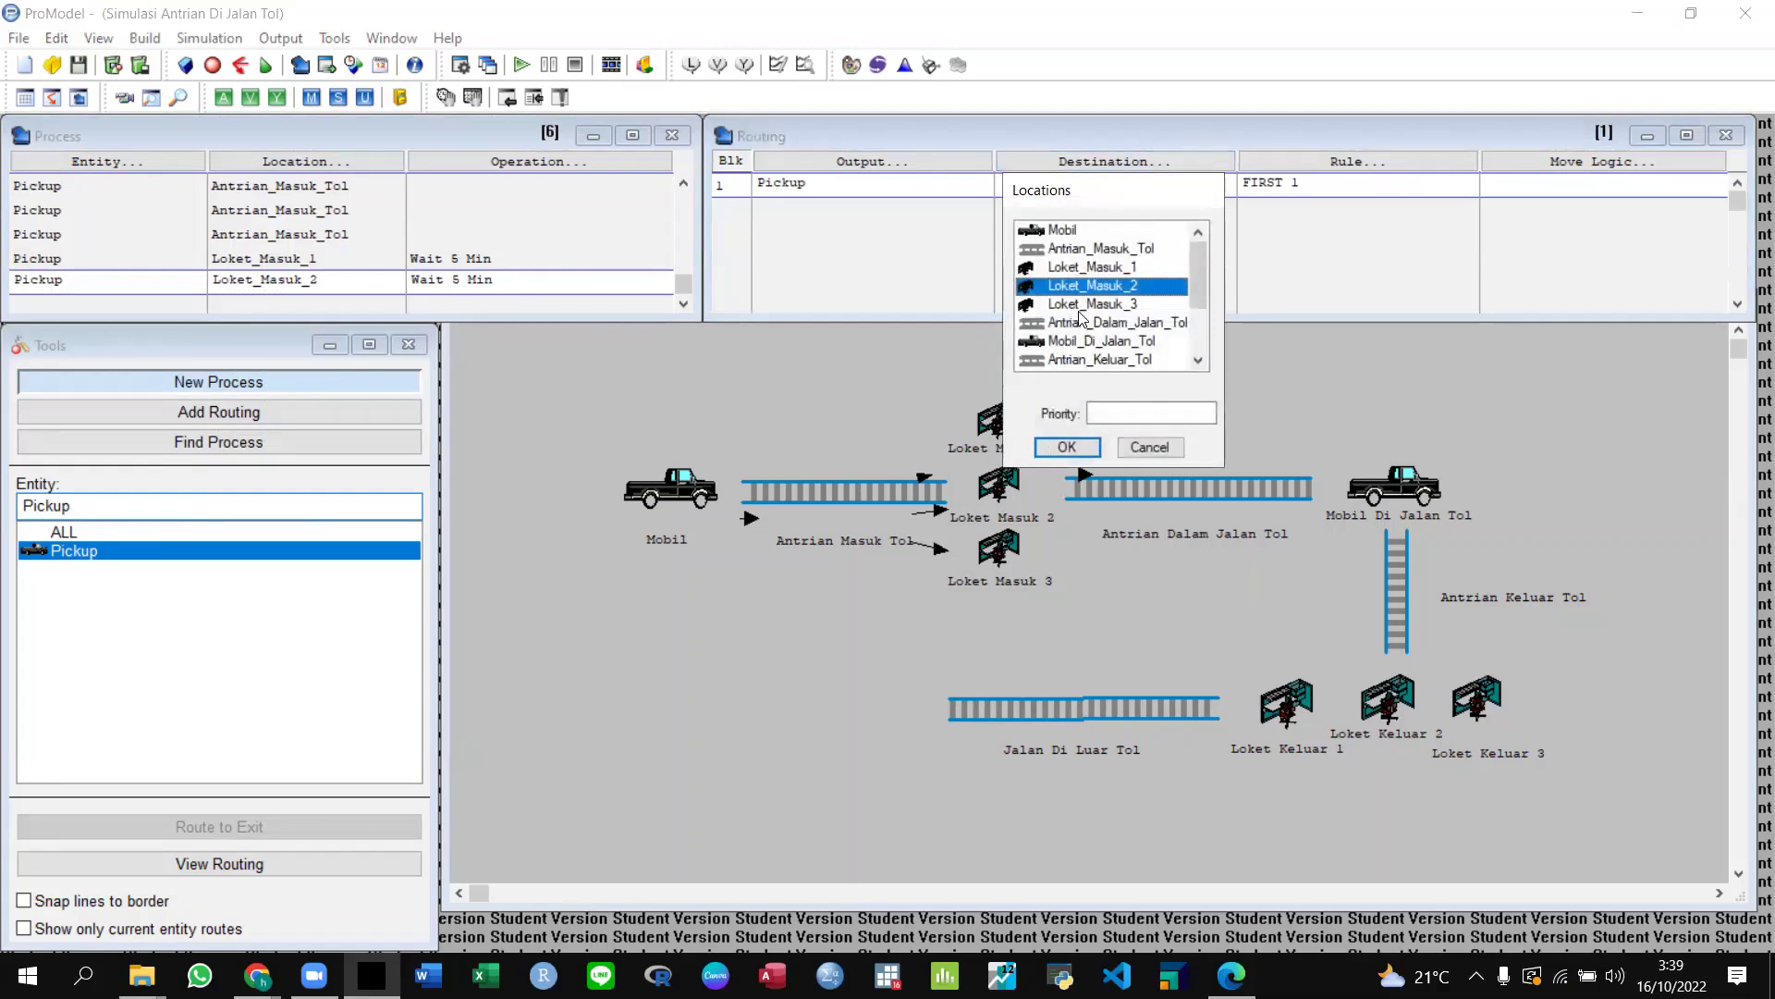
pyautogui.click(1079, 320)
pyautogui.click(1077, 449)
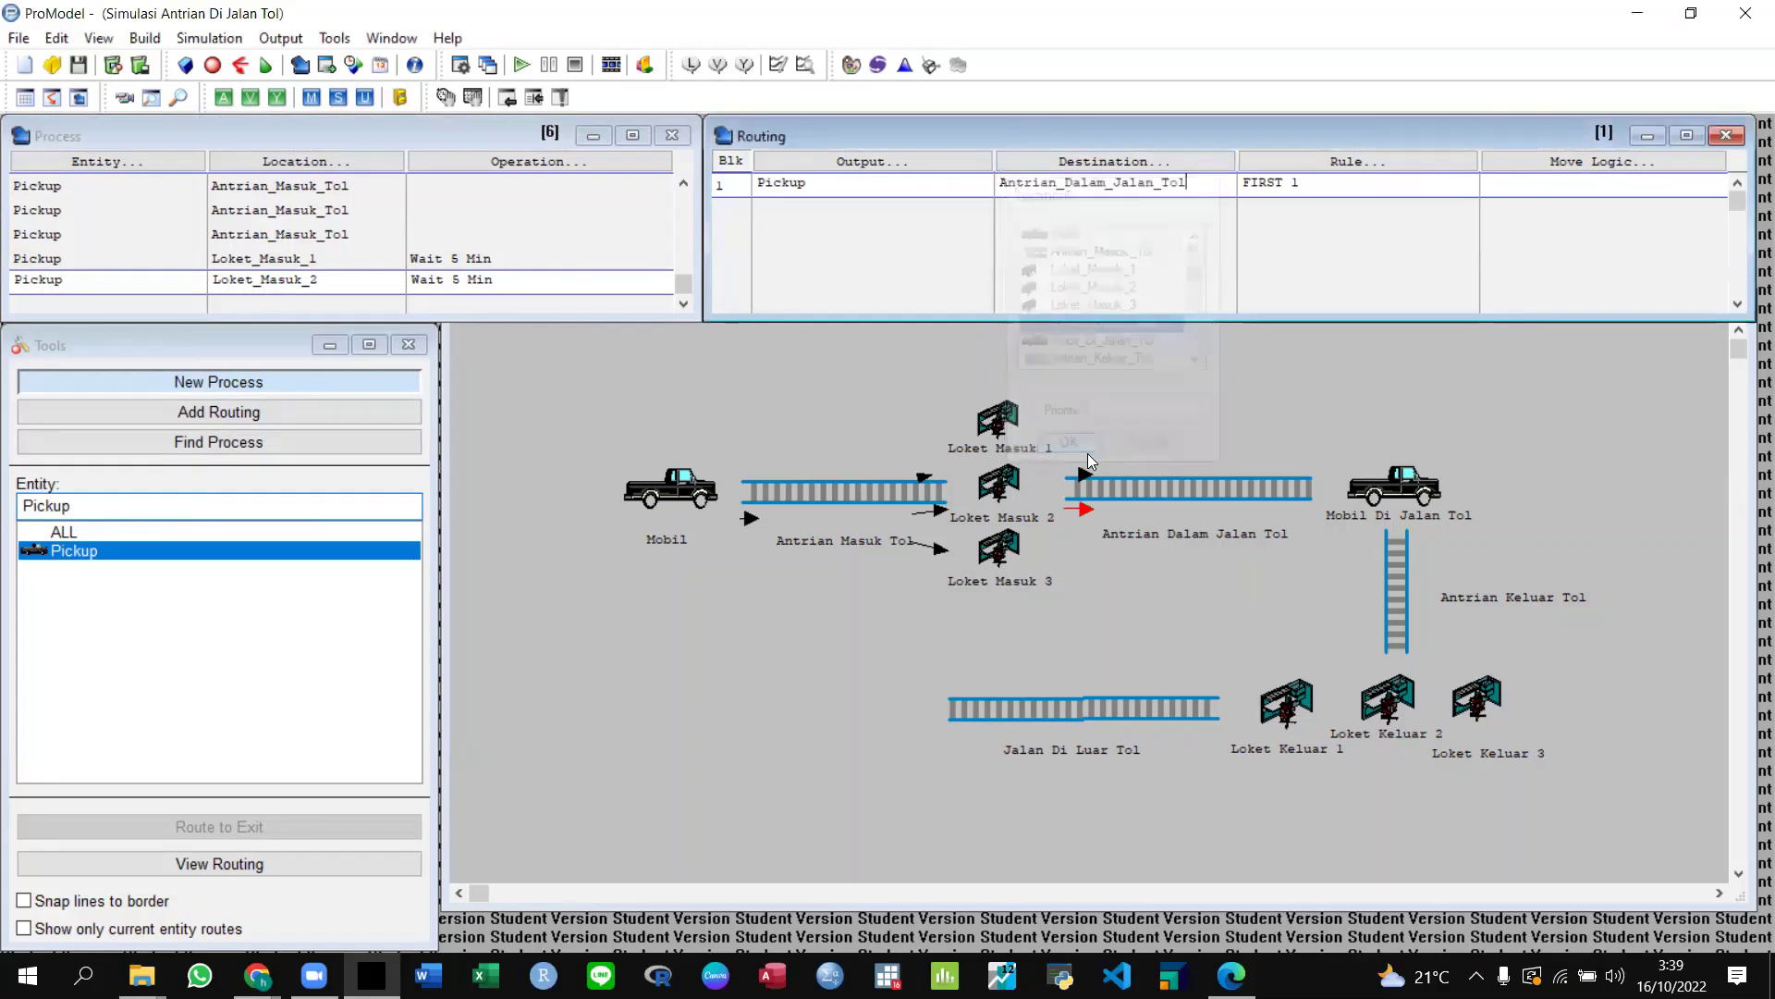
pyautogui.click(1522, 188)
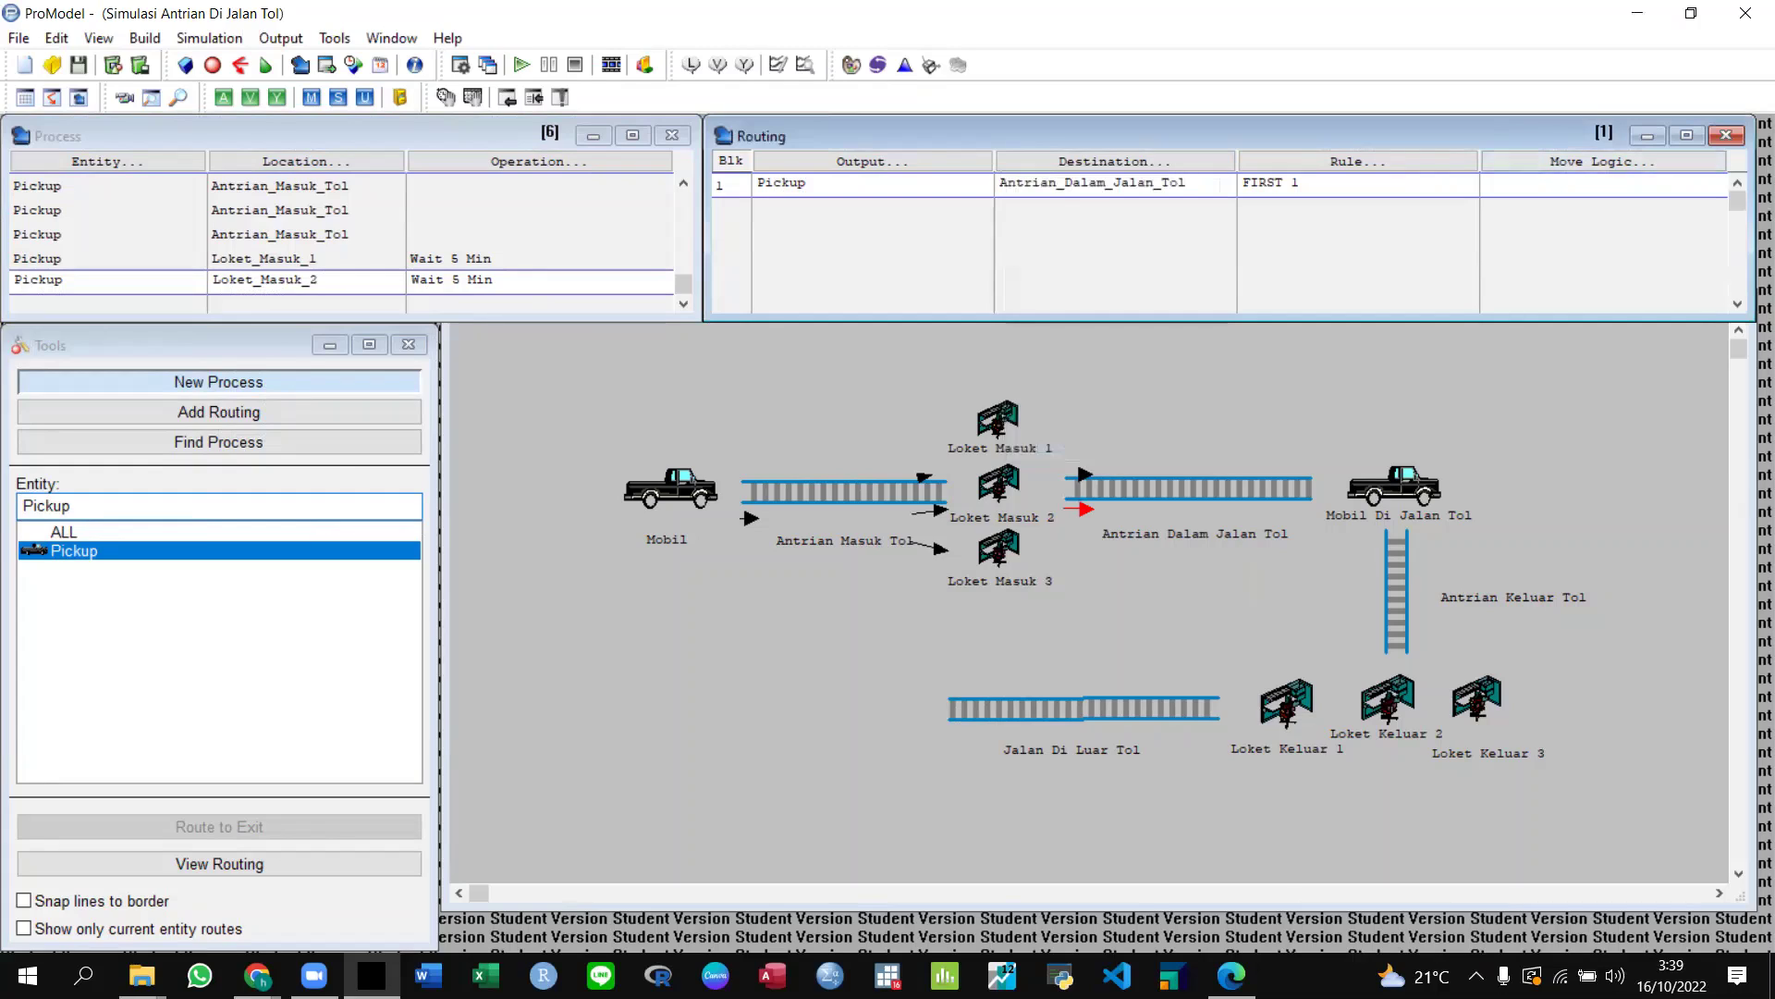
pyautogui.write('Move For 20 ')
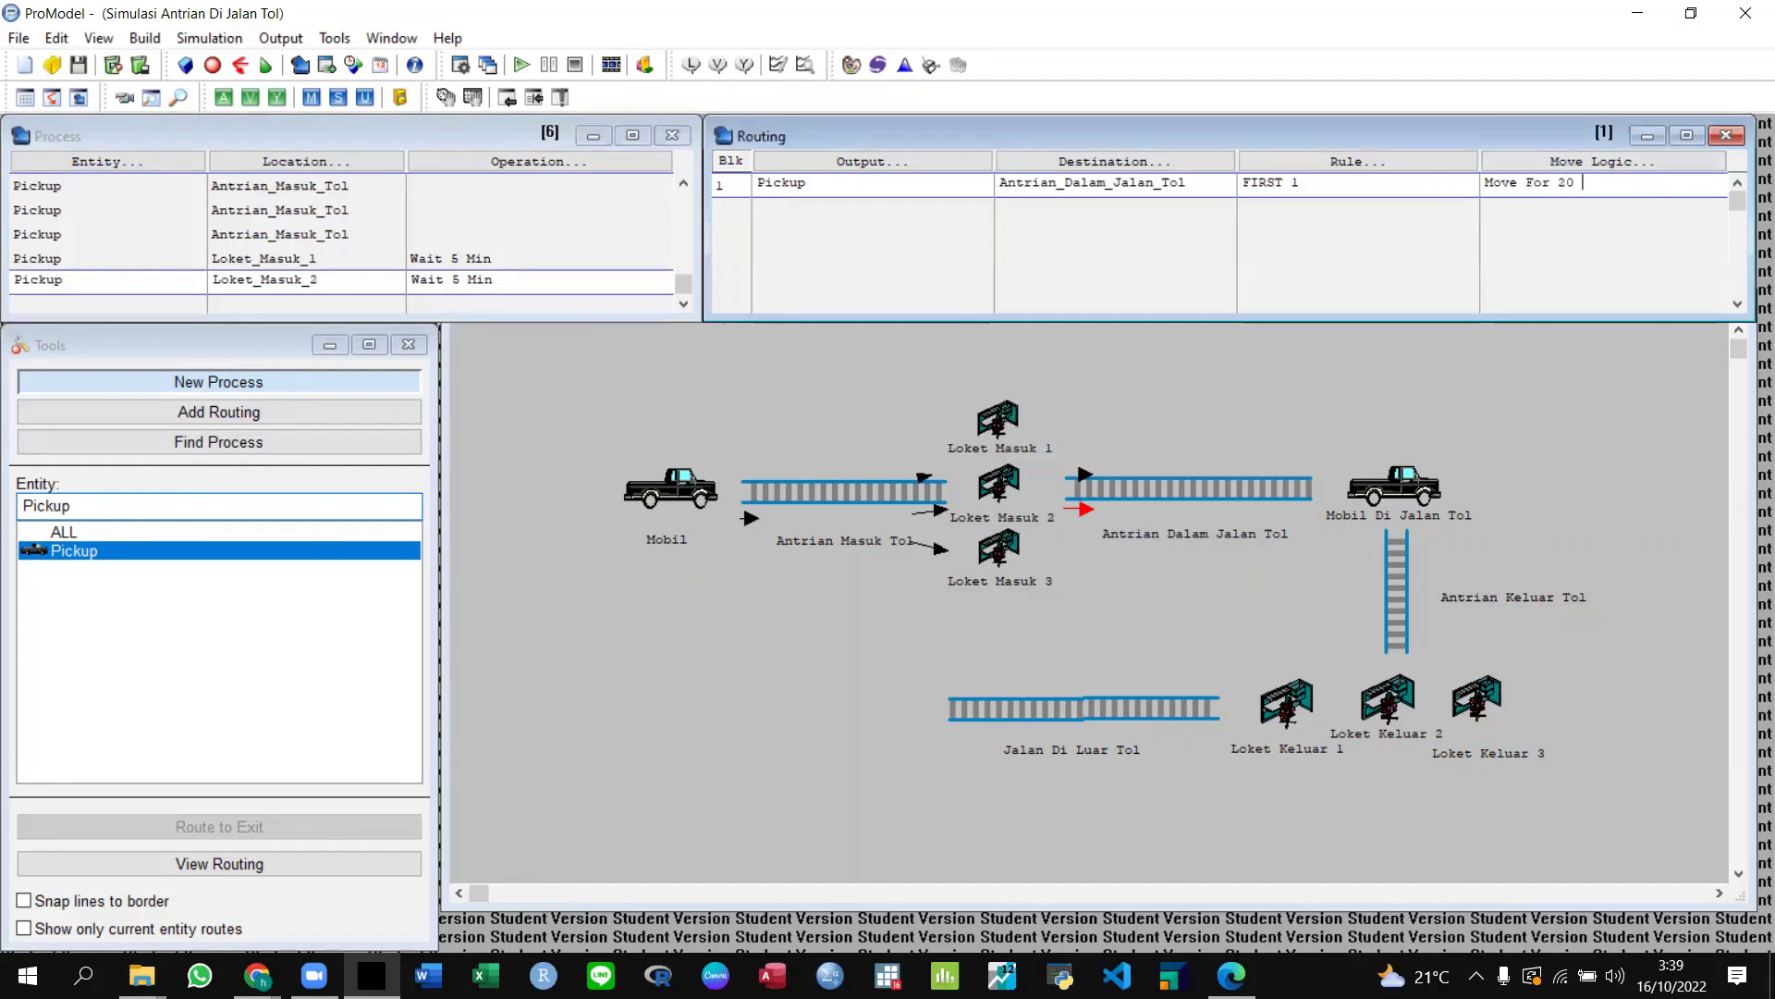
pyautogui.write('sec')
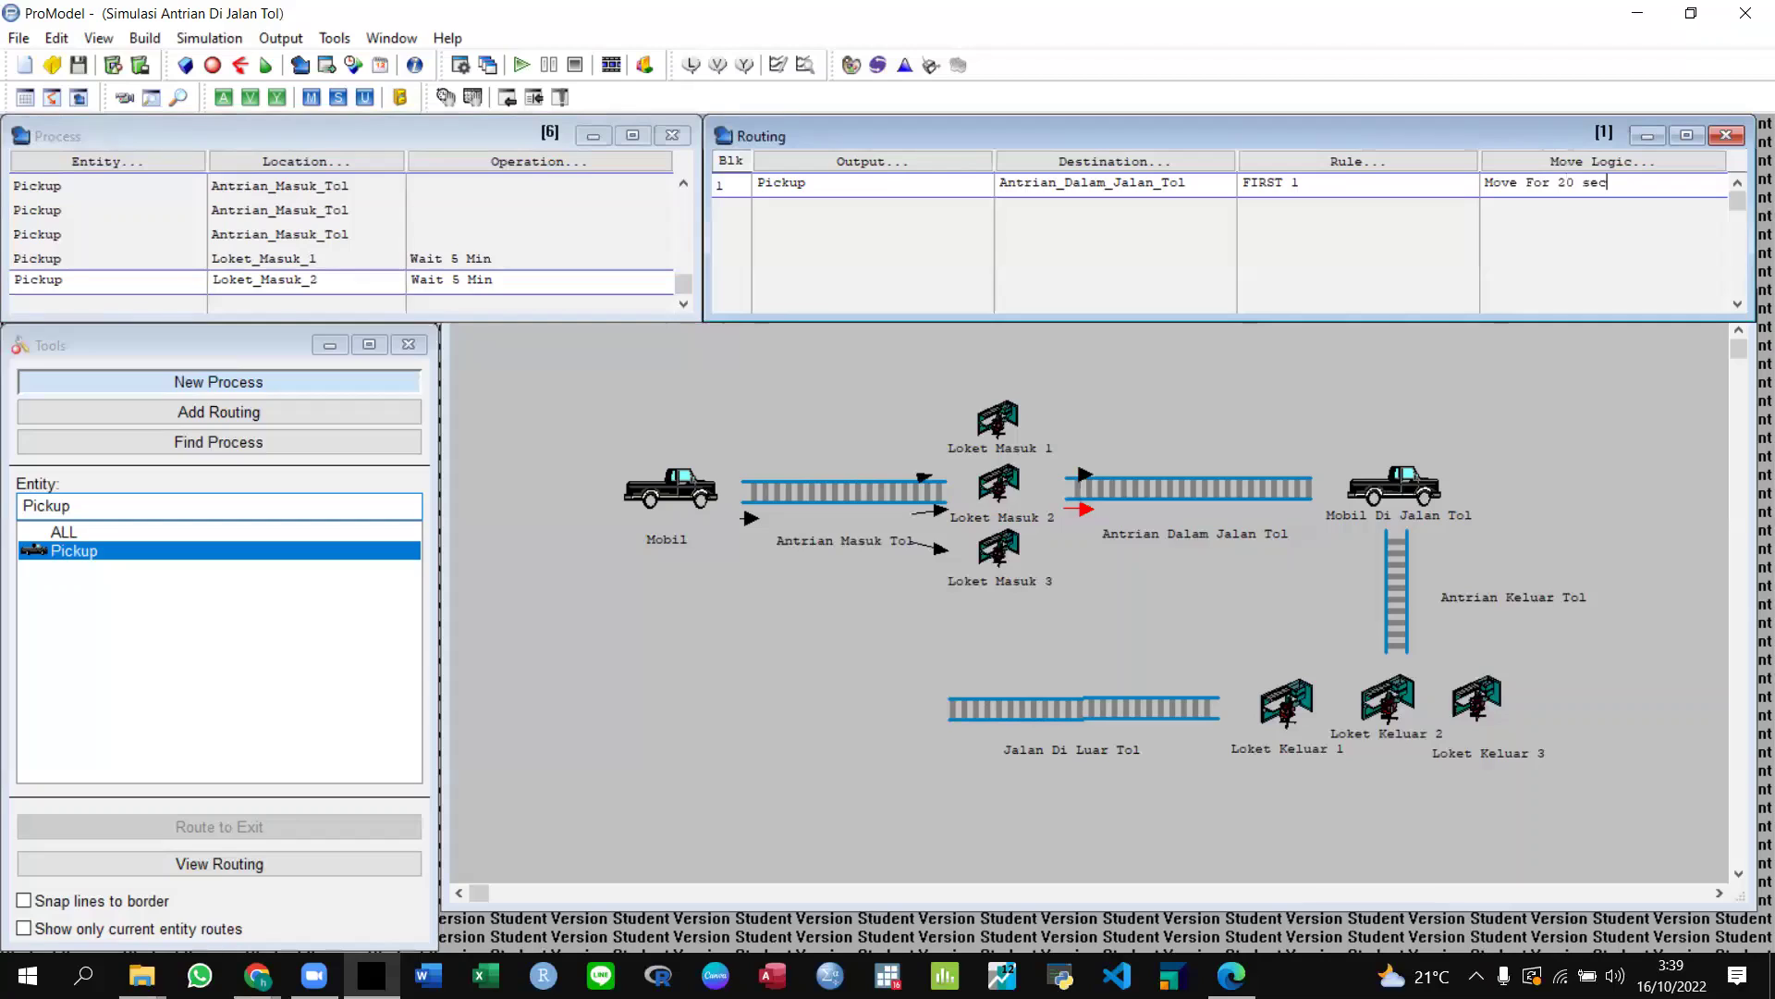
# Add a process record for the Pickup entity at the Loket_Masuk_3 location with the operation Wait 5 Min.
pyautogui.click(86, 277)
pyautogui.press('Down')
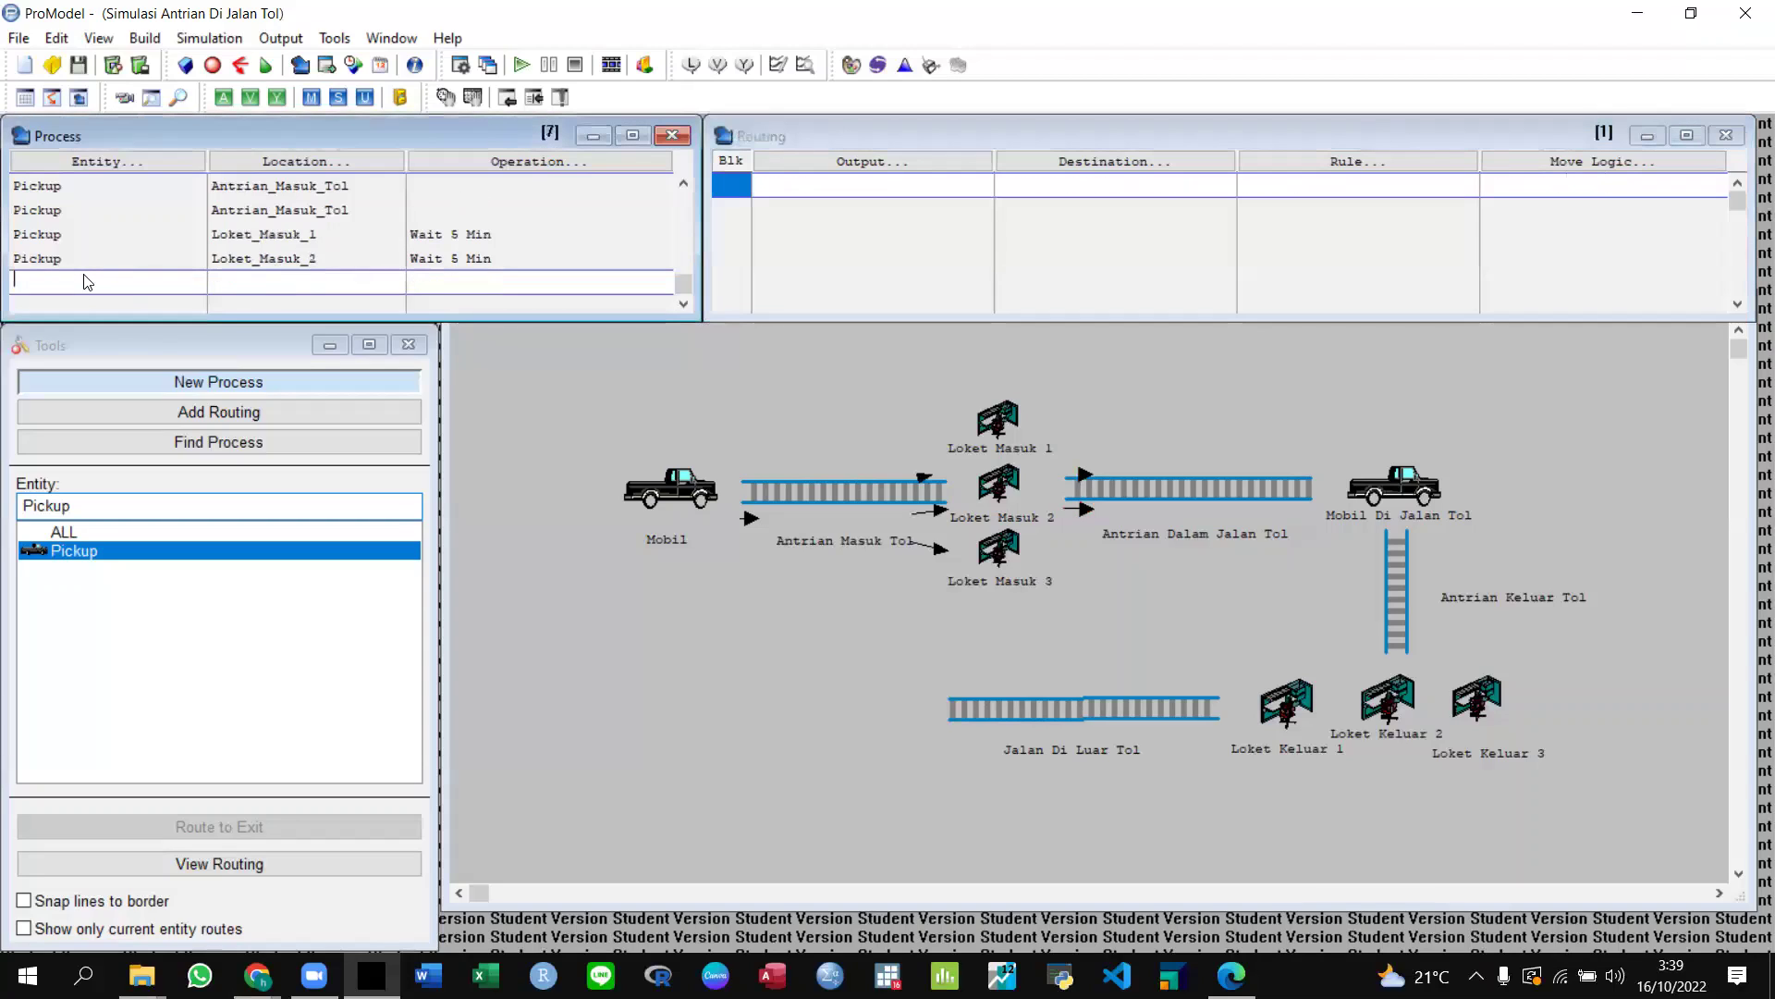
pyautogui.click(69, 167)
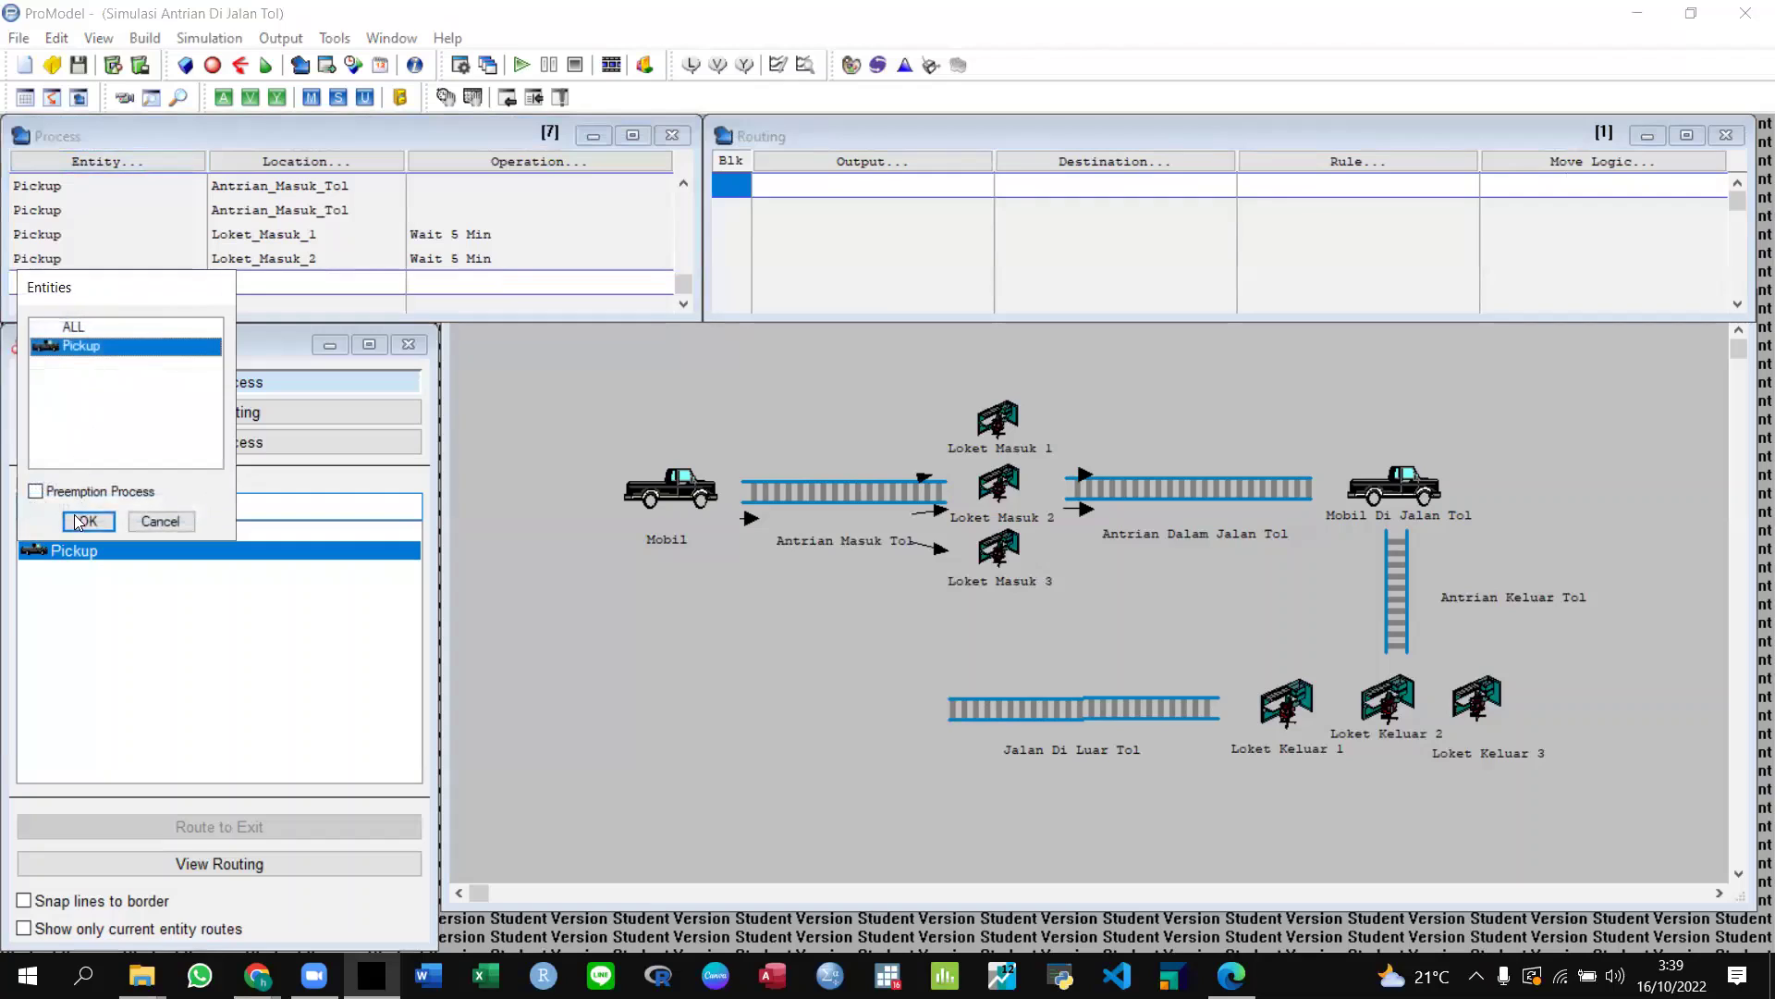
pyautogui.click(85, 522)
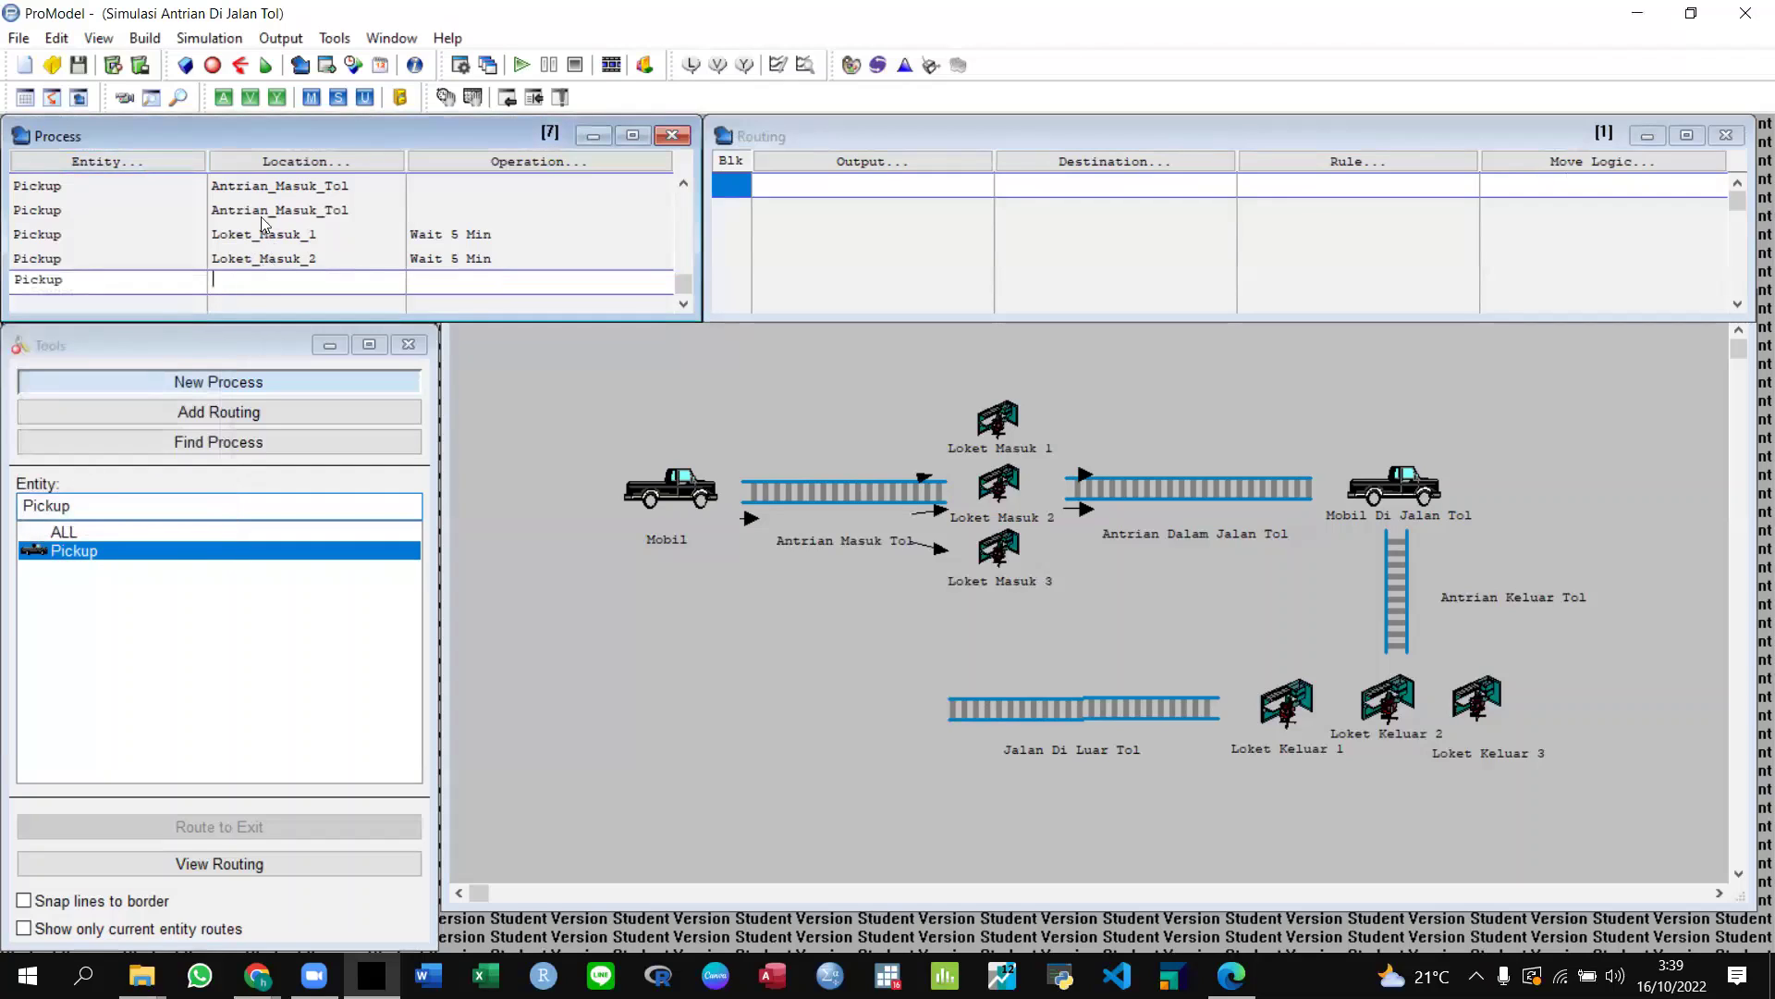
pyautogui.click(261, 159)
pyautogui.click(287, 421)
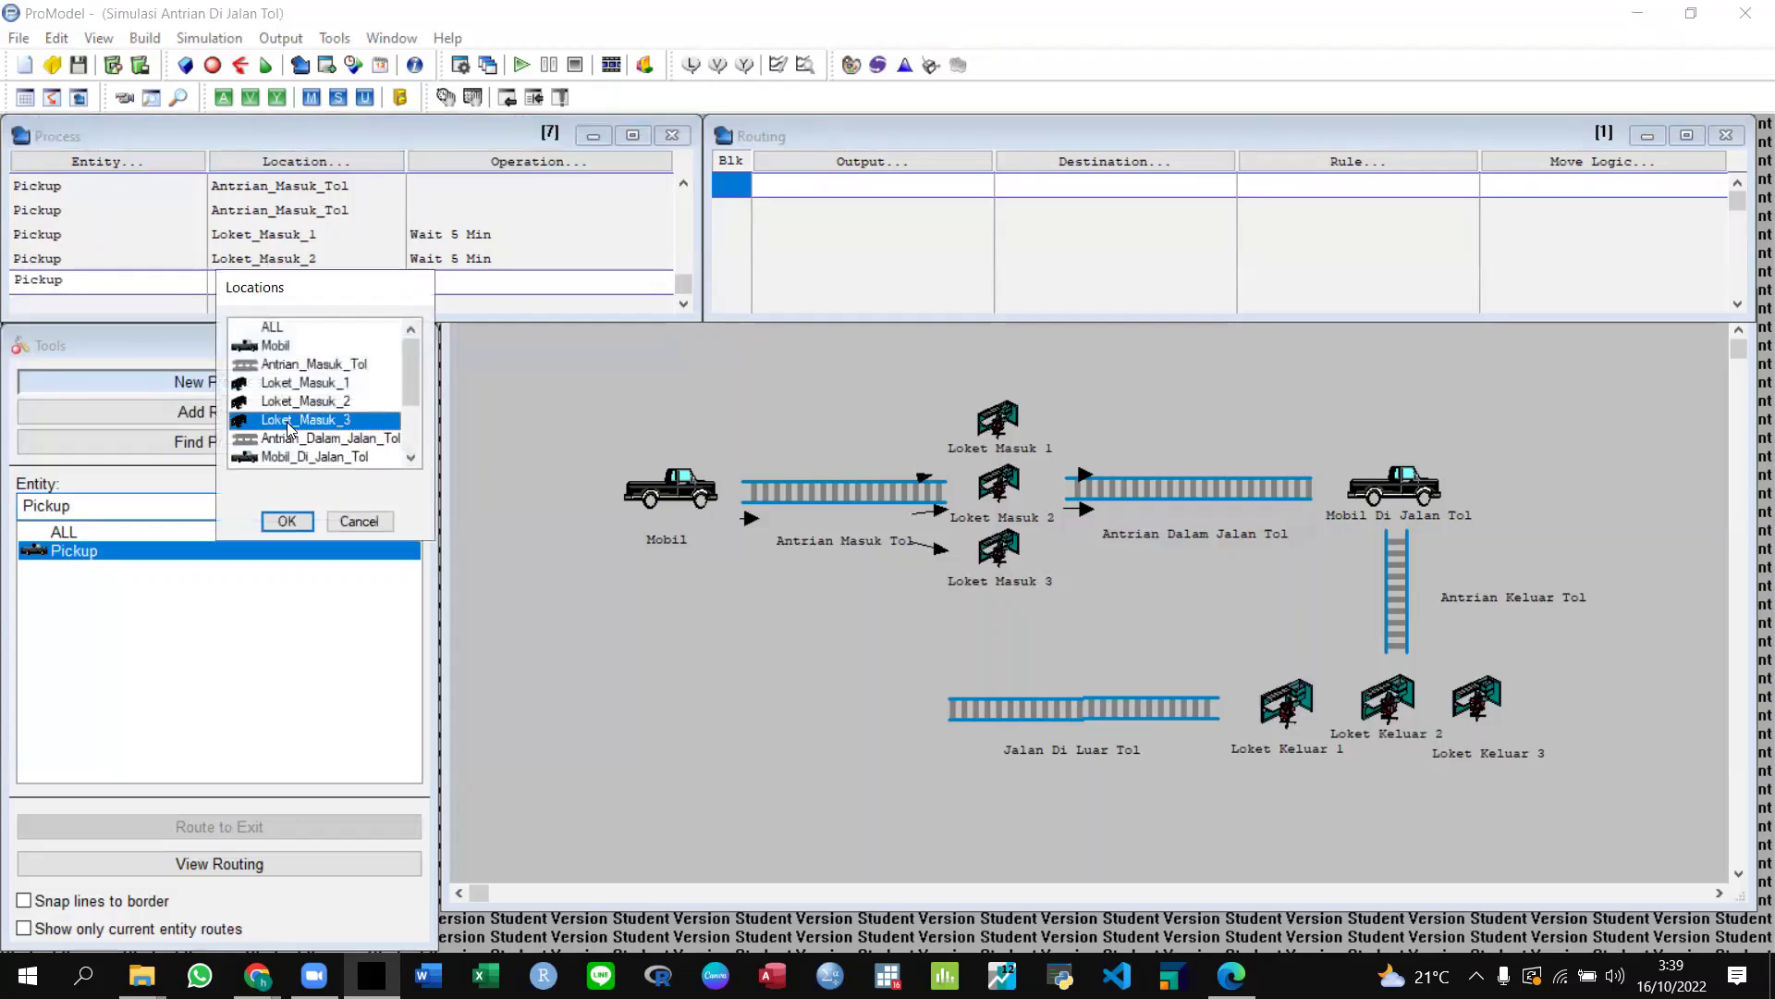
pyautogui.click(294, 516)
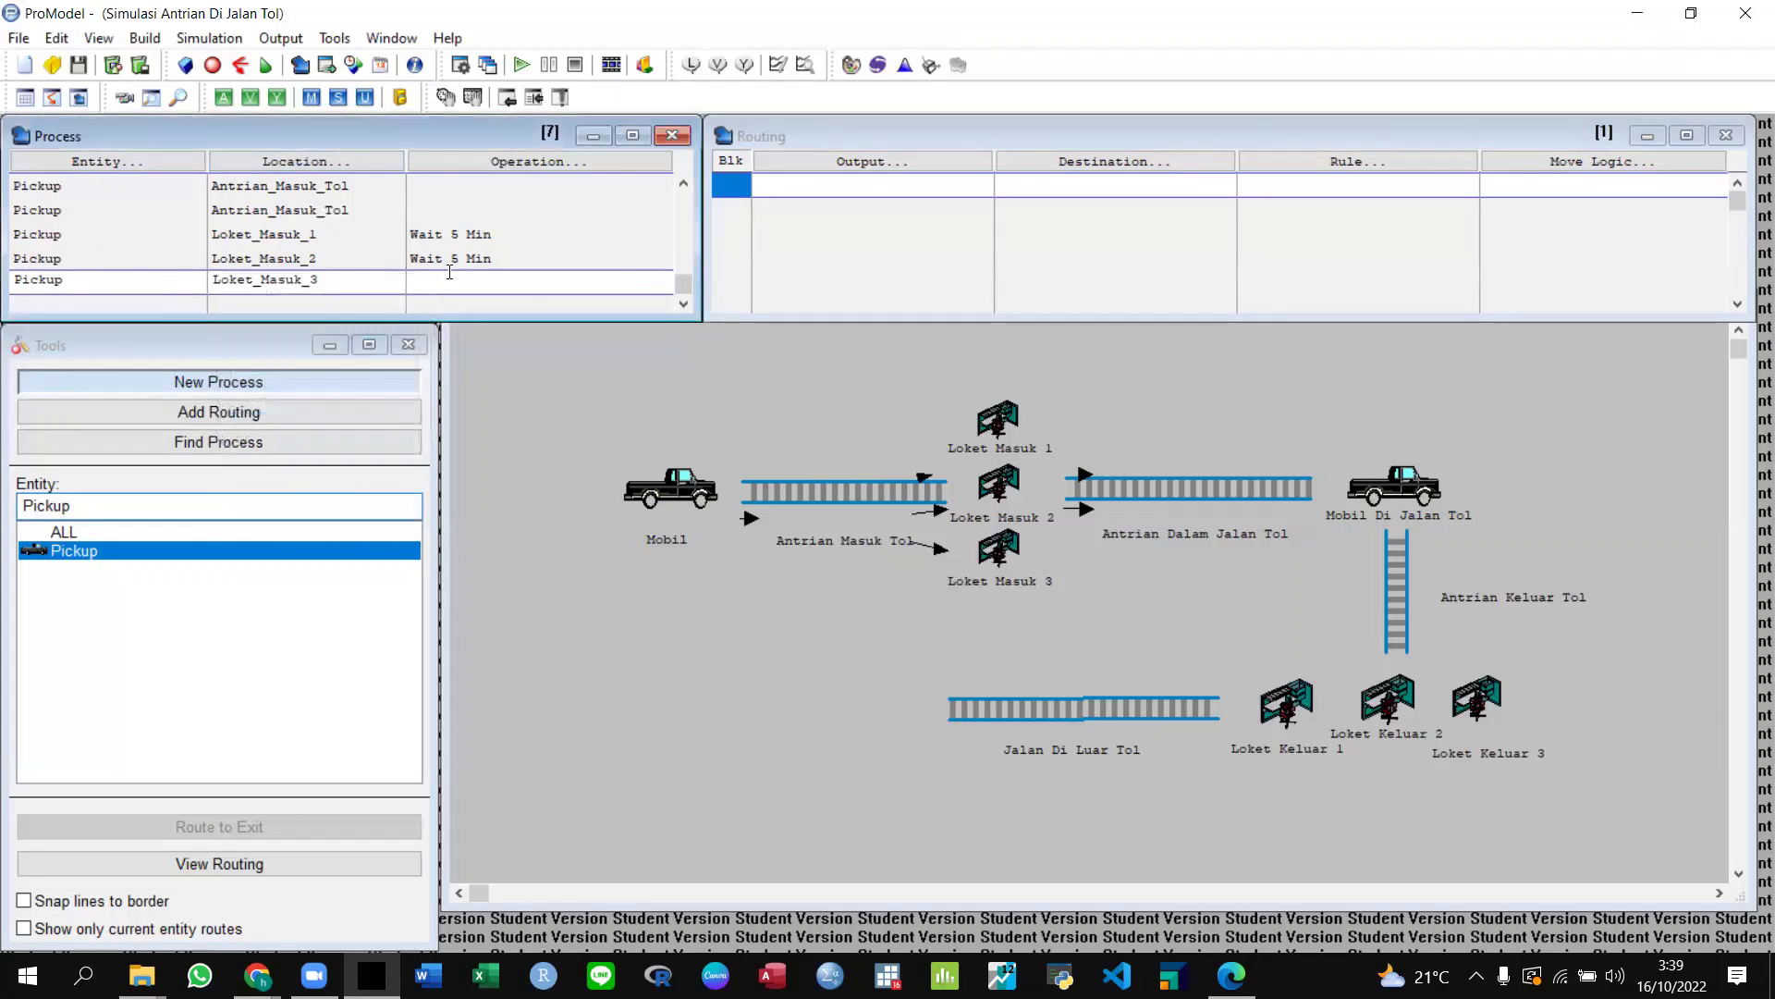
pyautogui.write('Wait 5 Min')
# Route the Loket_Masuk_3 record's Pickup output to Antrian_Dalam_Jalan_Tol with the move logic Move For 20 sec.
pyautogui.click(869, 155)
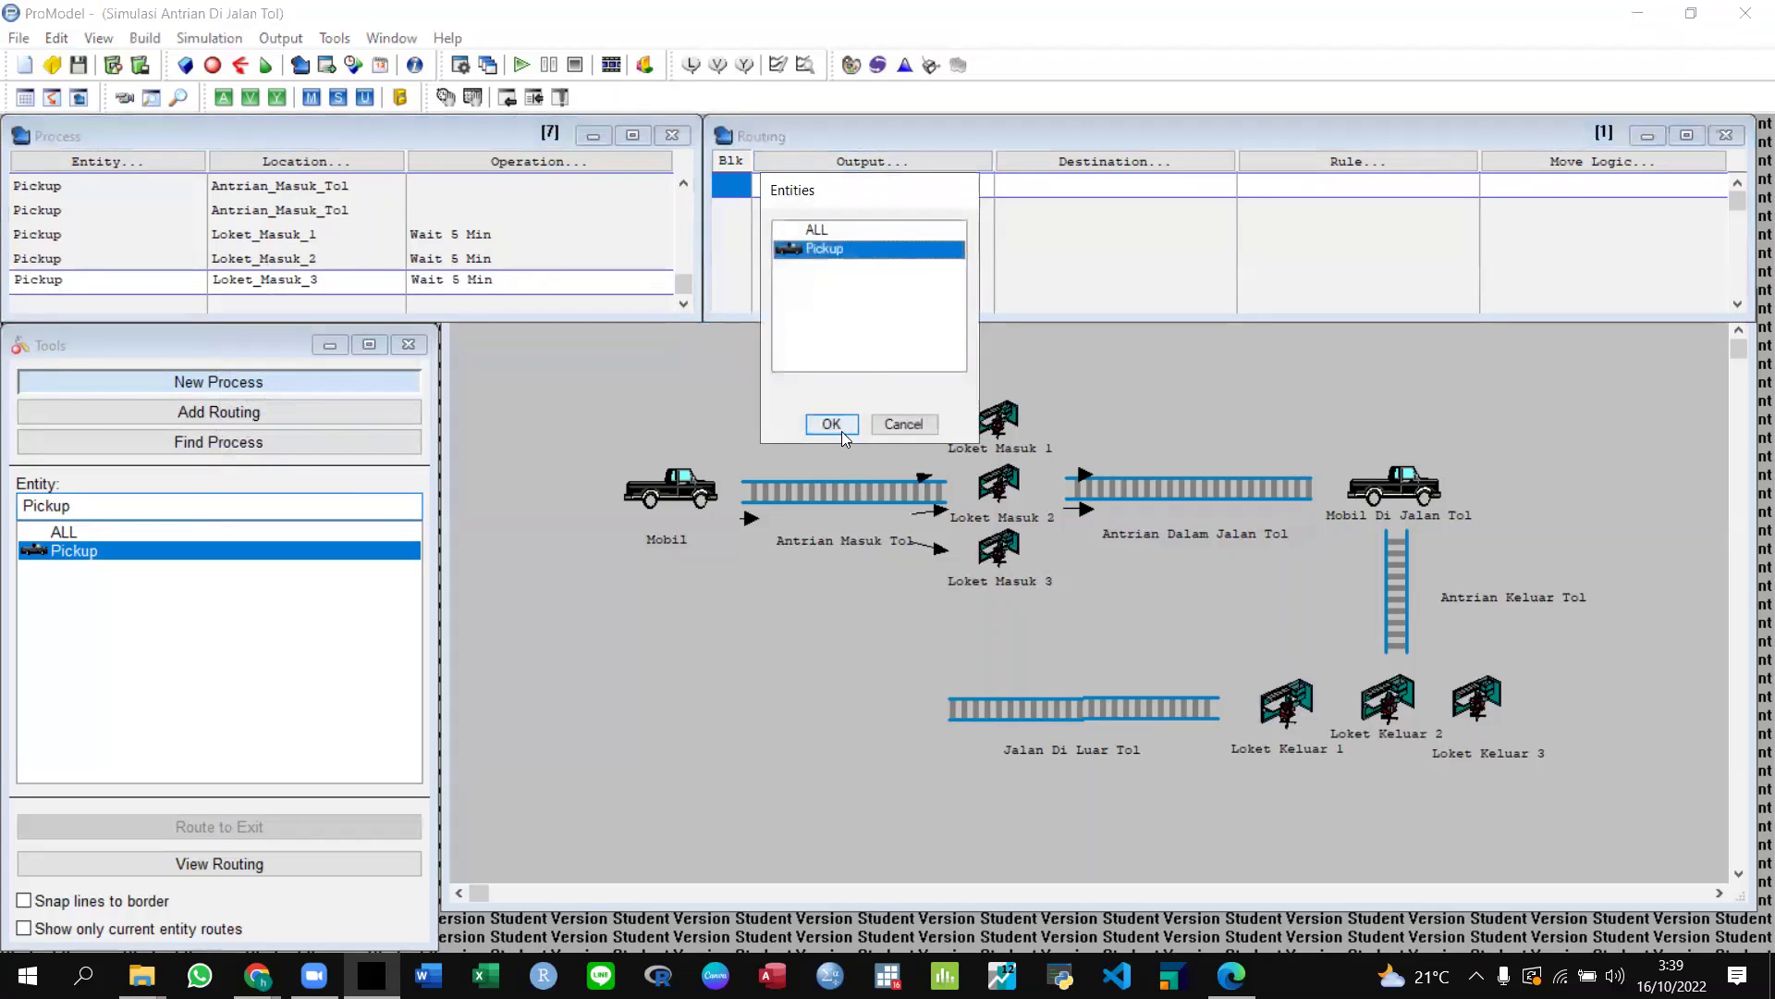
pyautogui.click(841, 431)
pyautogui.click(1114, 160)
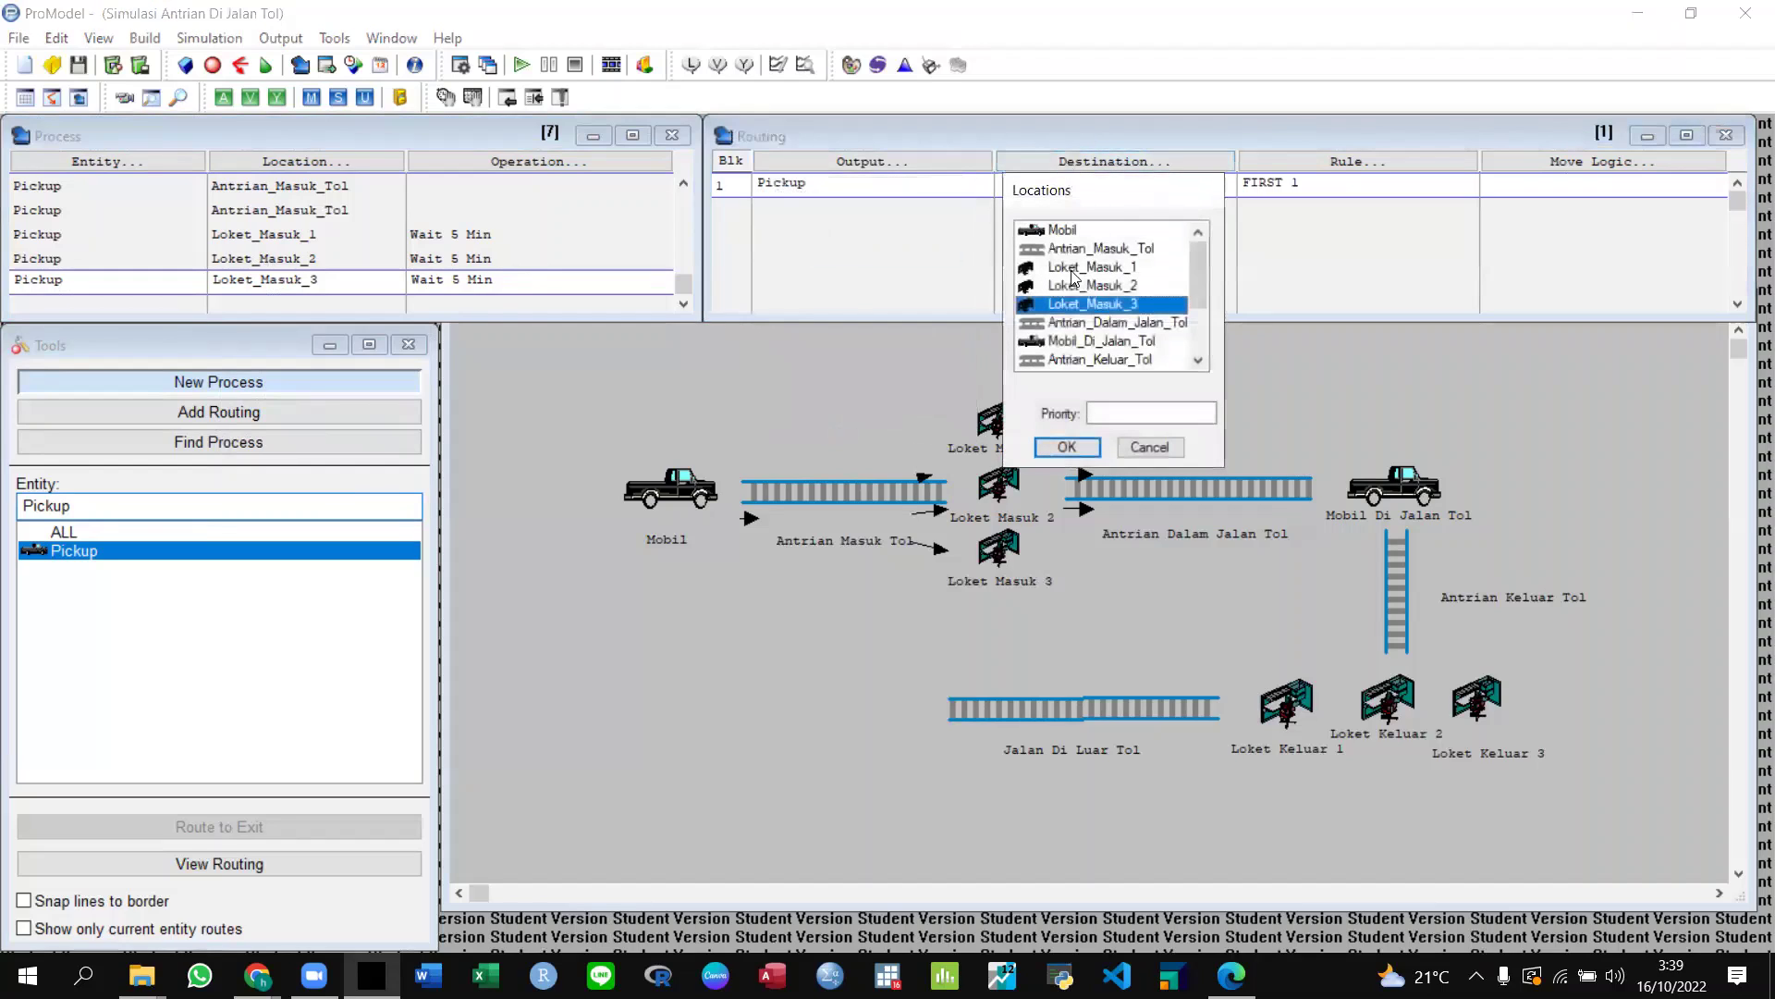
pyautogui.click(1074, 324)
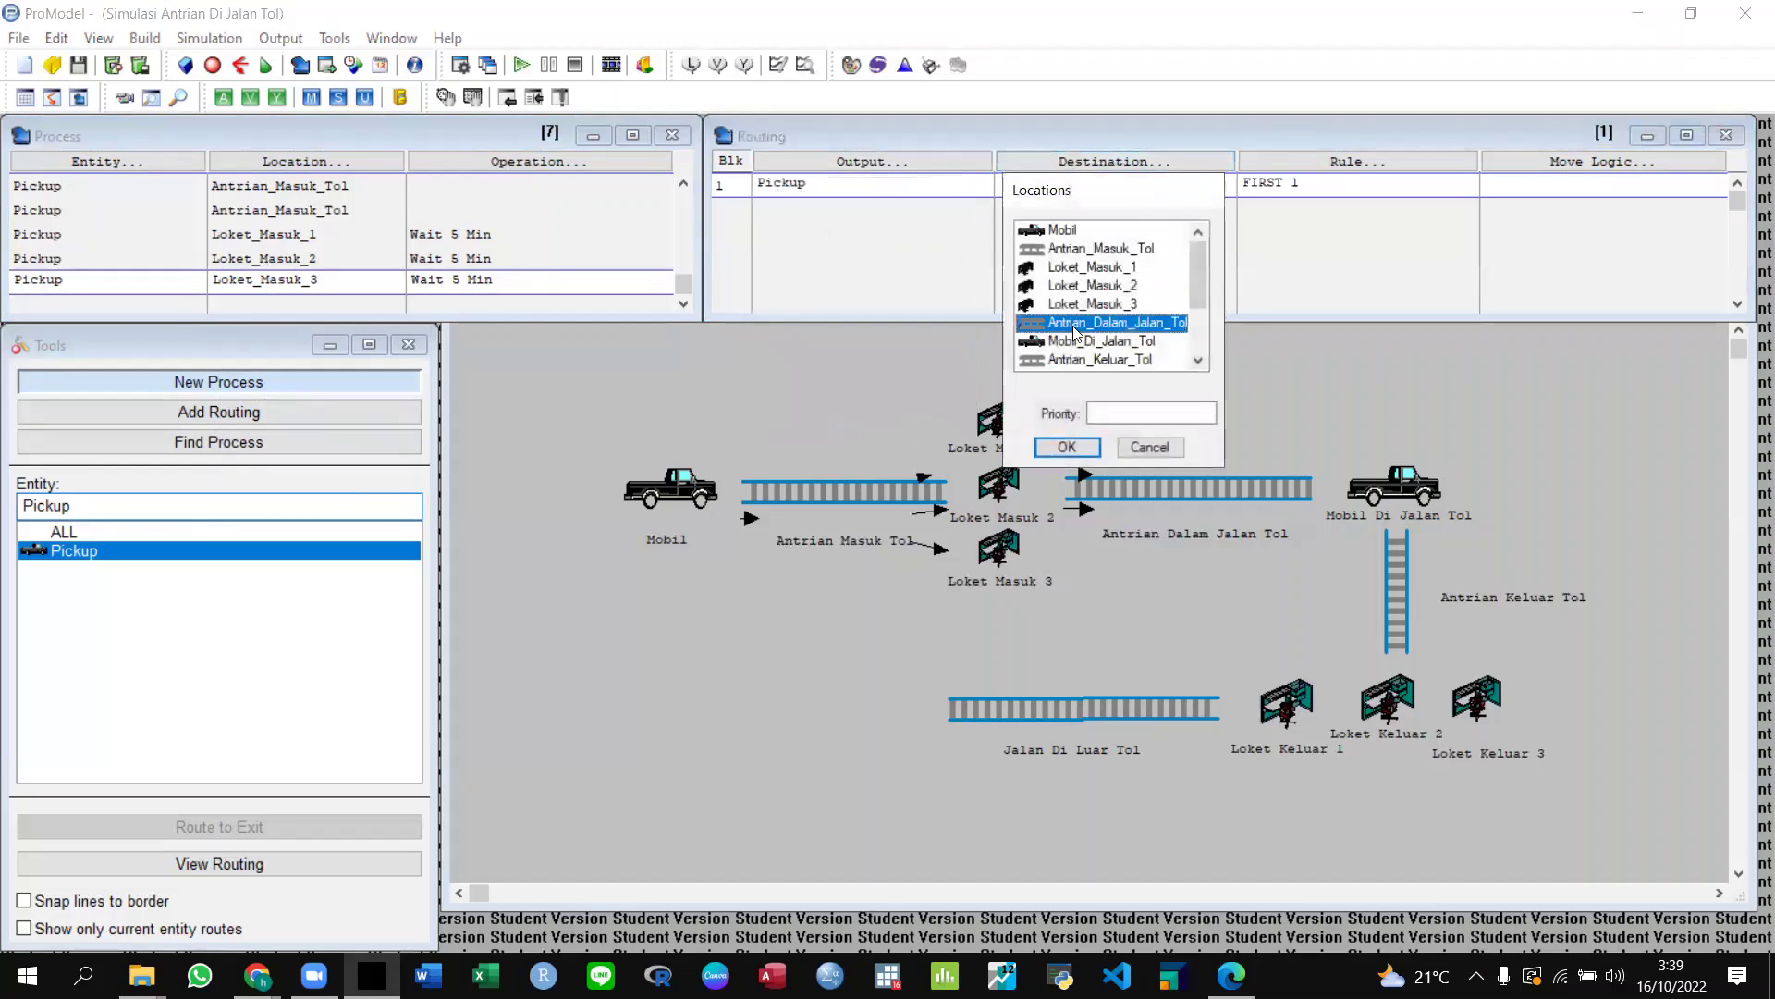
pyautogui.click(1066, 447)
pyautogui.click(1548, 181)
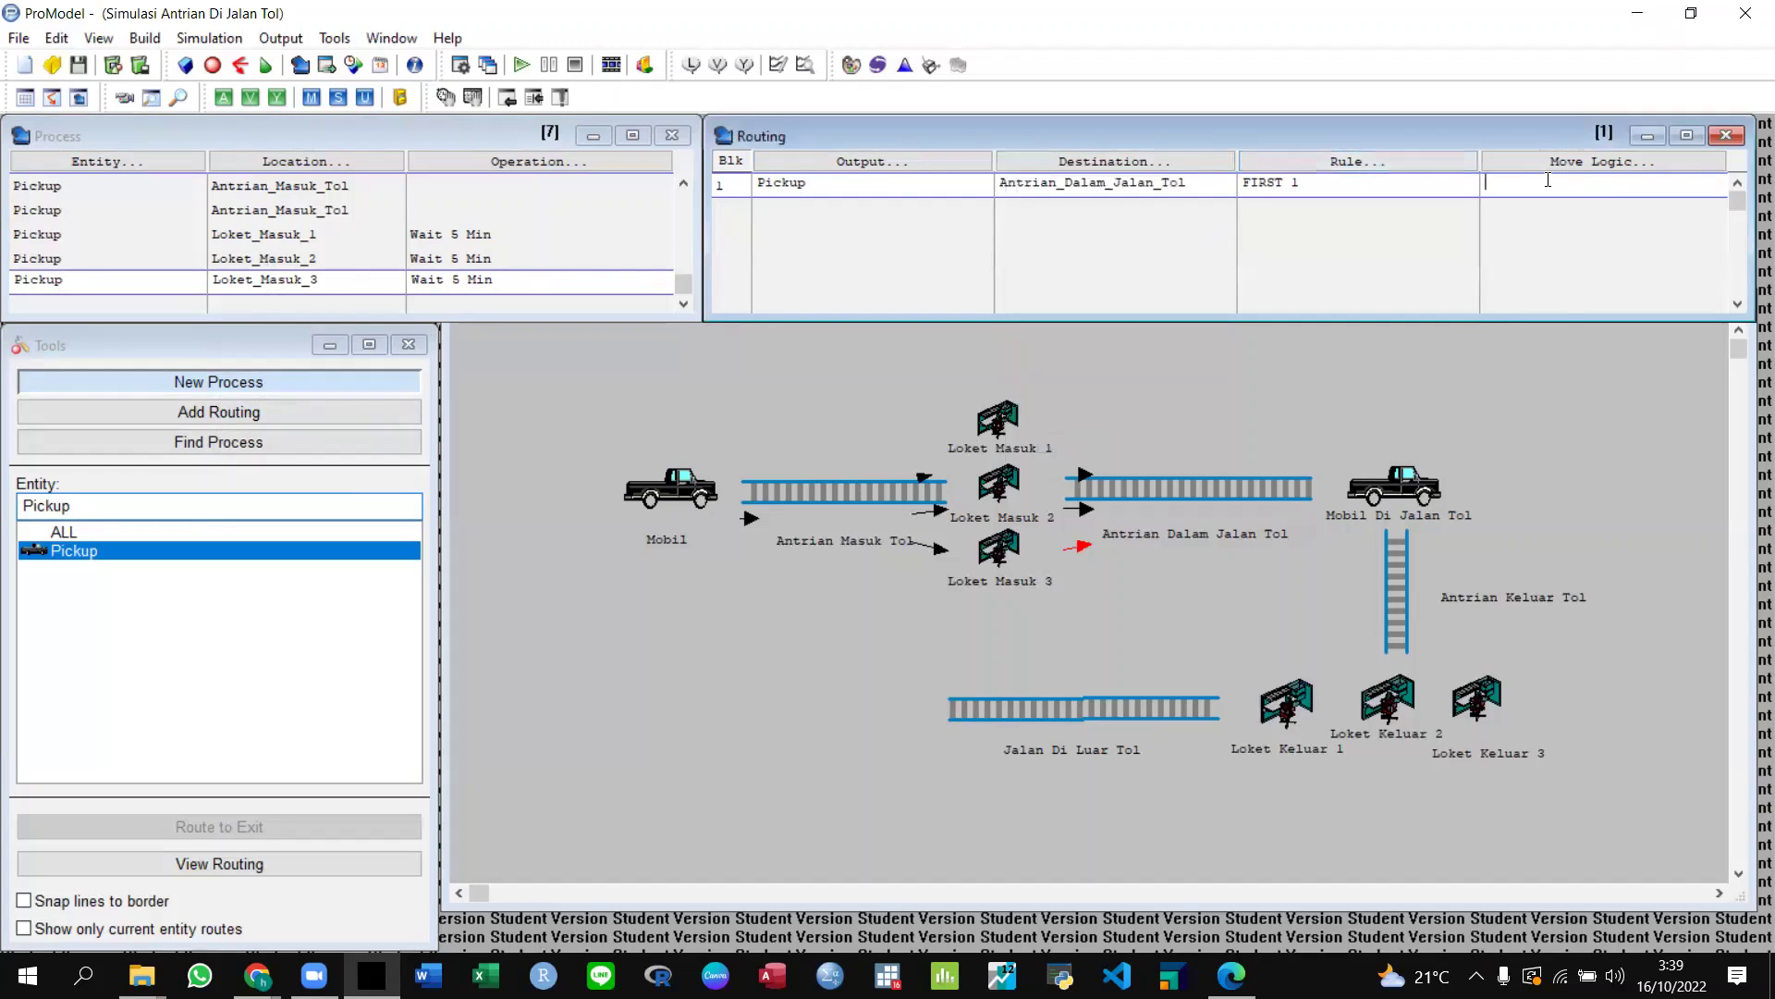
pyautogui.write('Move For 20 sec')
# Add a process record for the Pickup entity at the Antrian_Dalam_Jalan_Tol location.
pyautogui.click(115, 271)
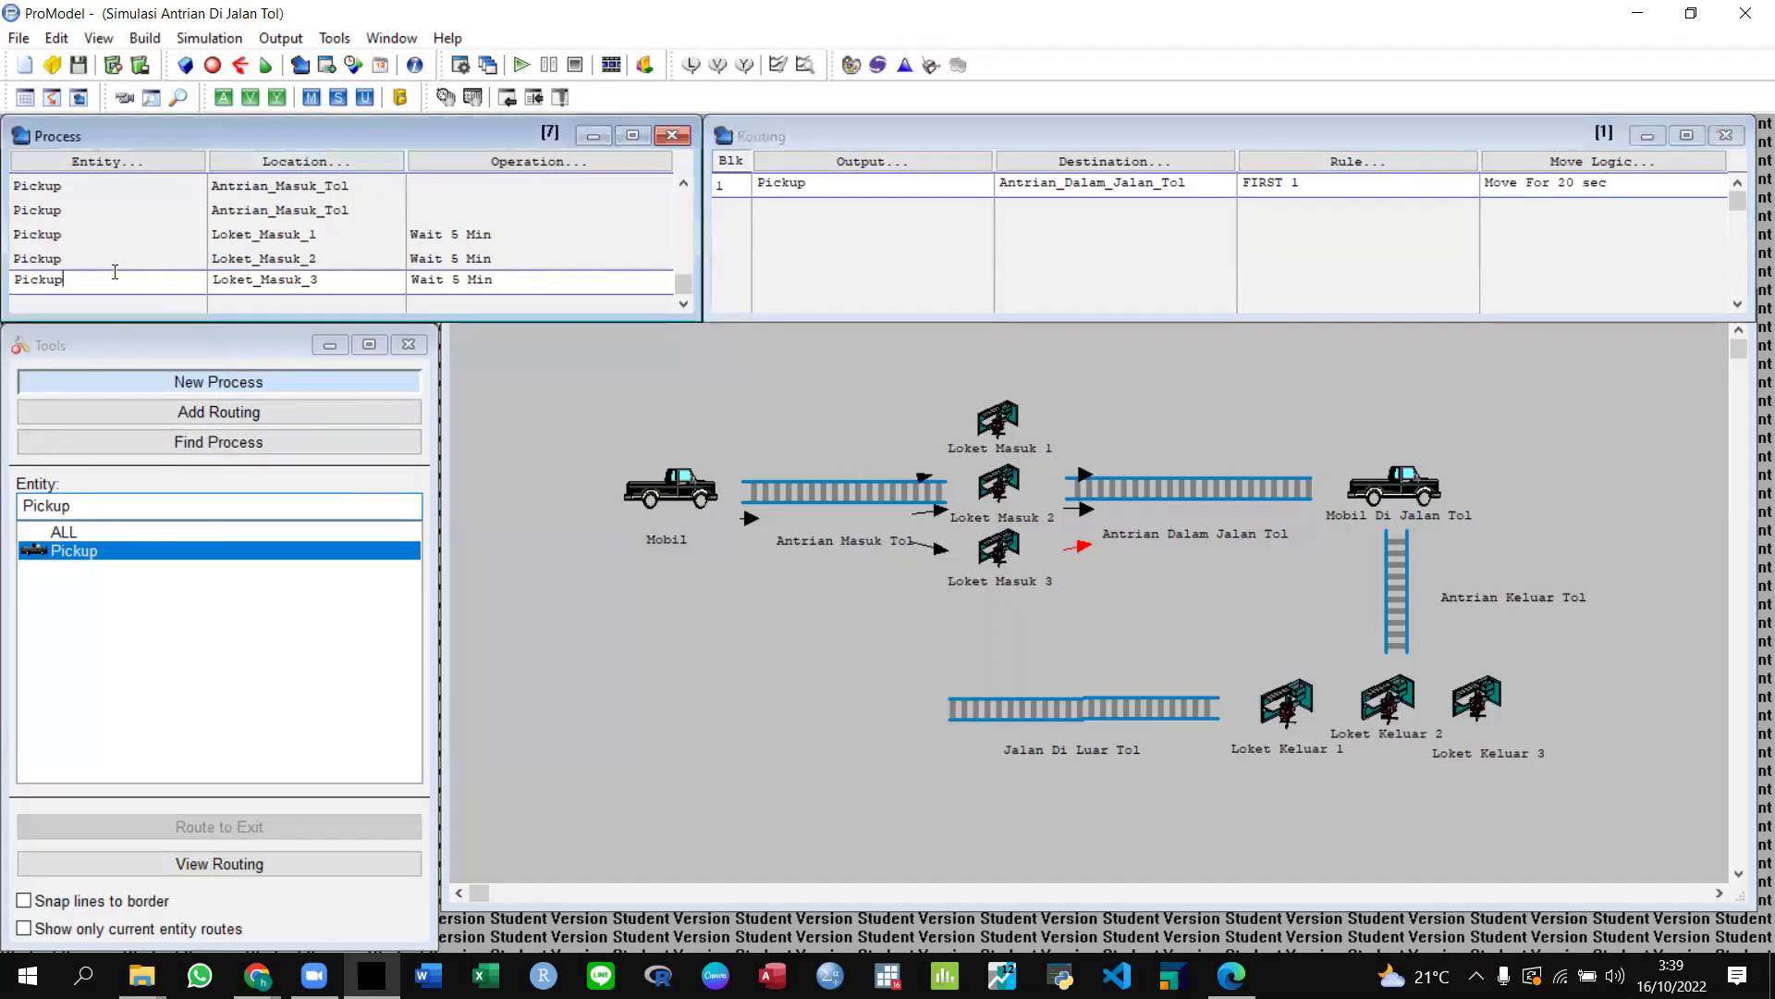
pyautogui.press('Down')
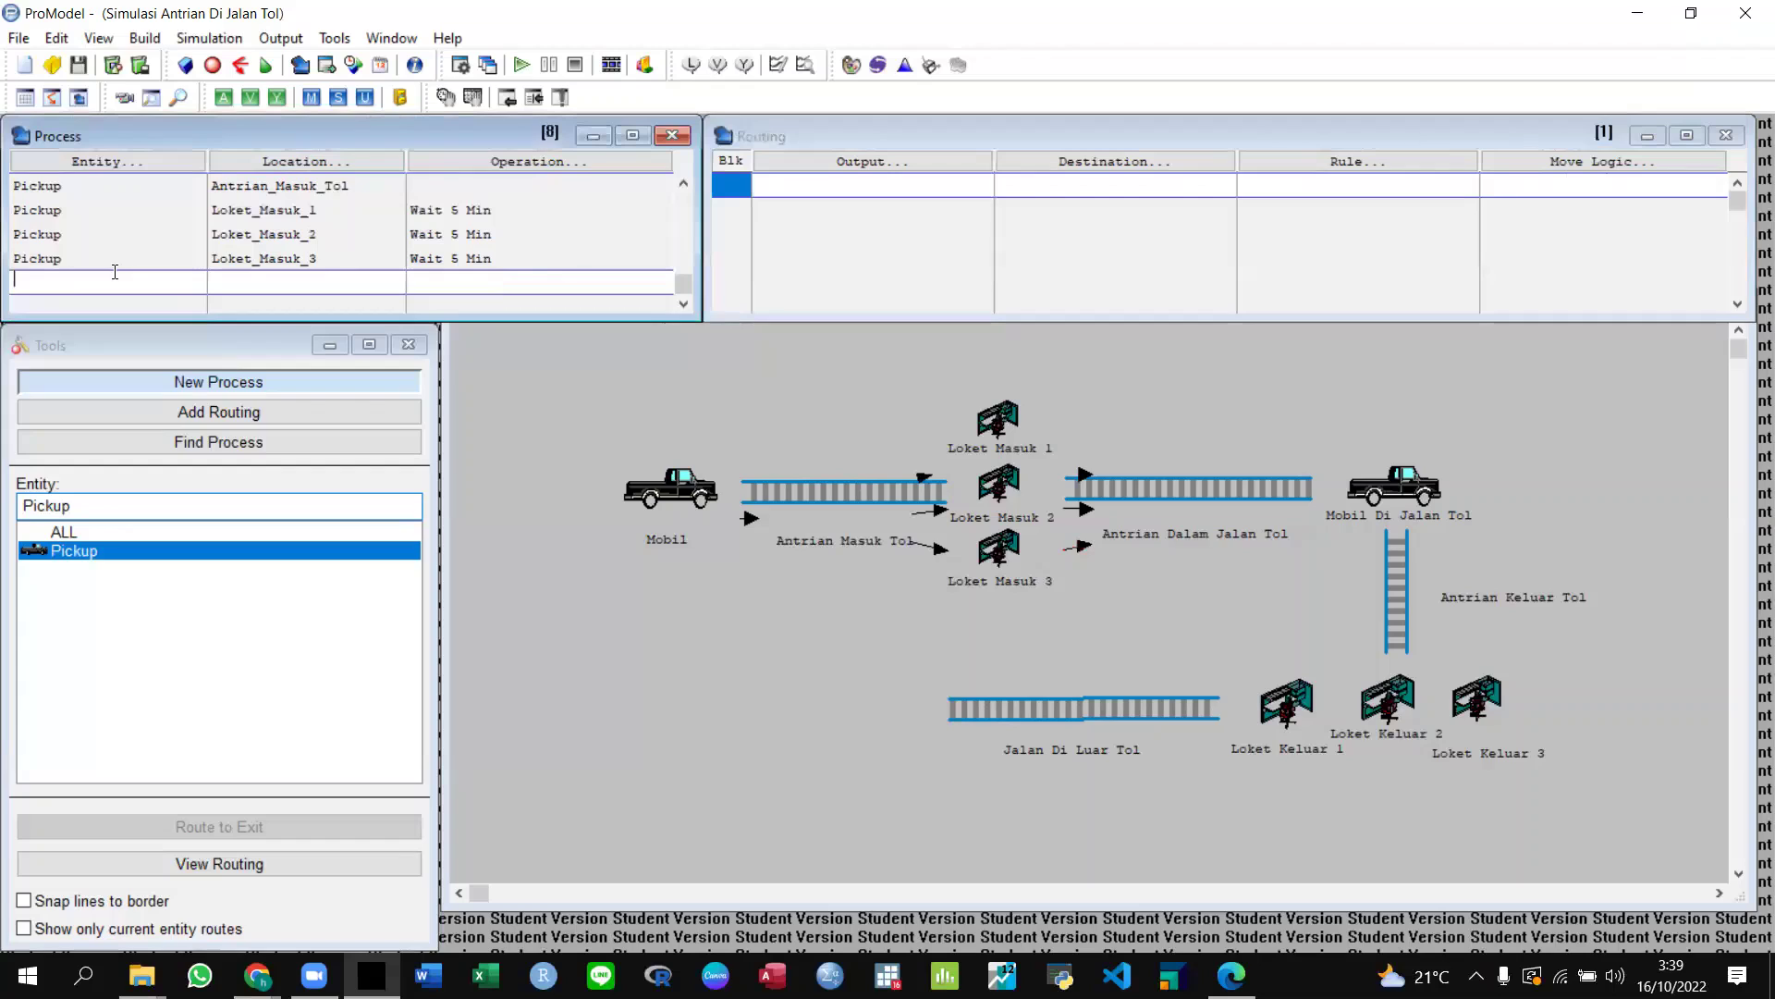
pyautogui.click(104, 159)
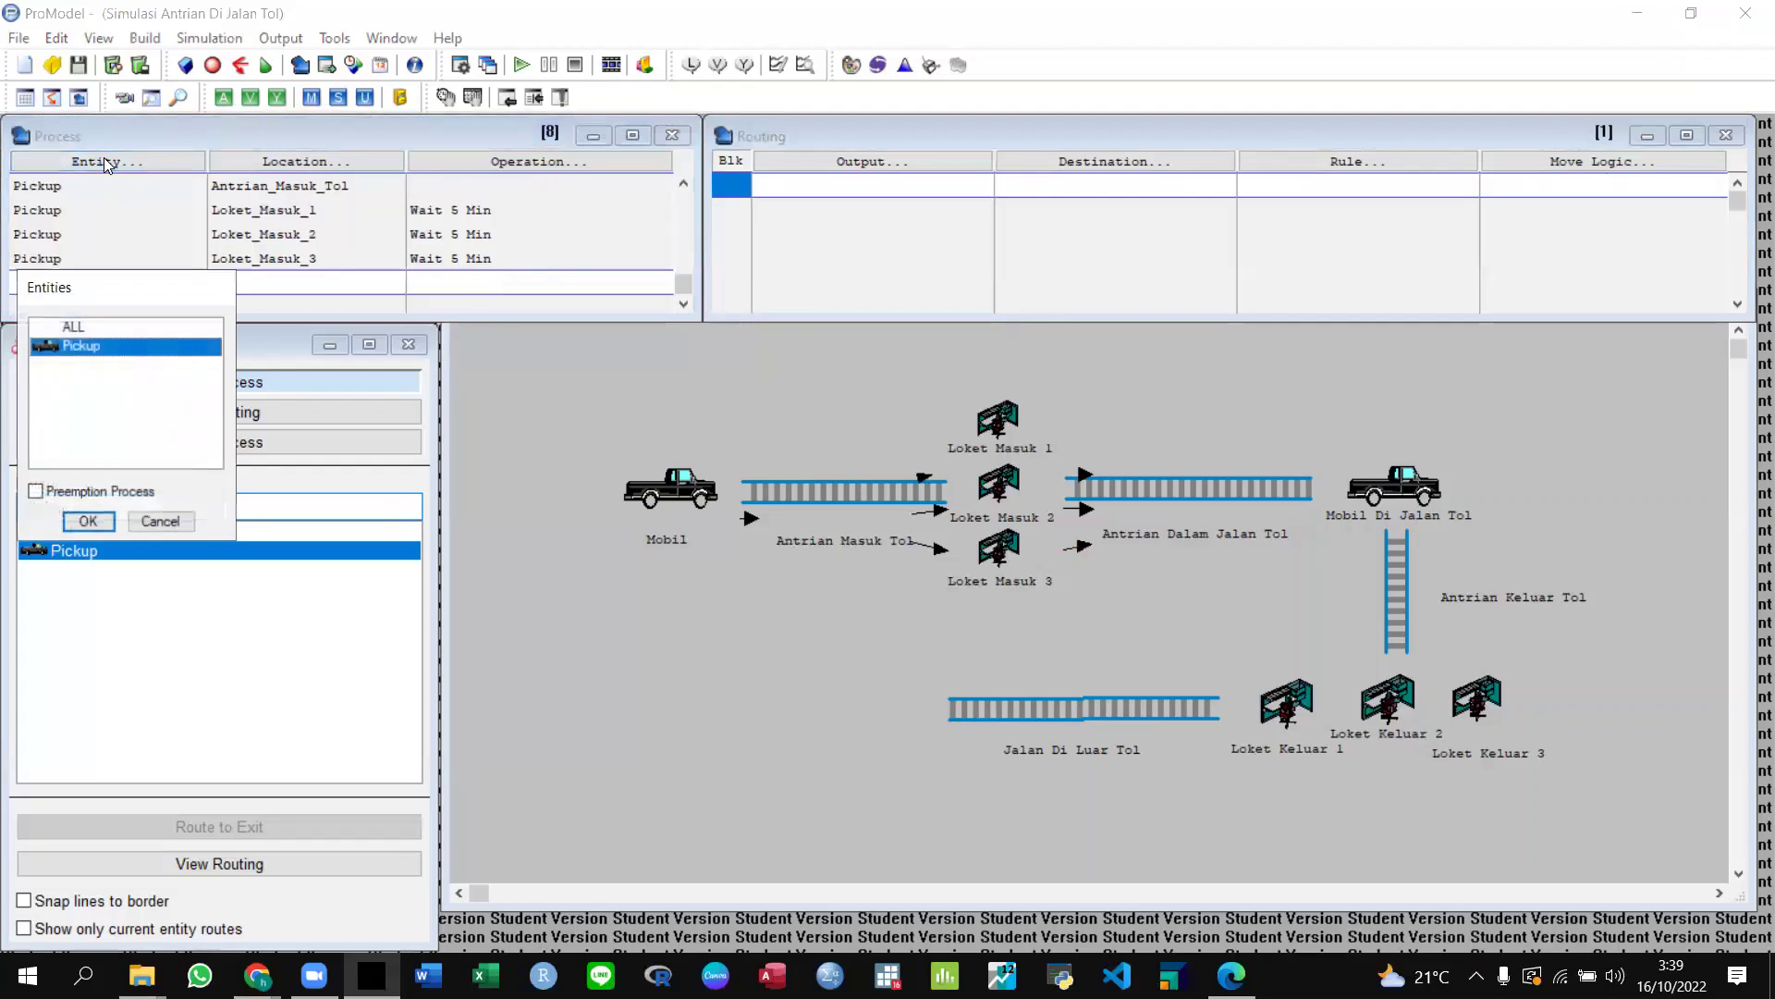
pyautogui.click(86, 522)
pyautogui.click(269, 158)
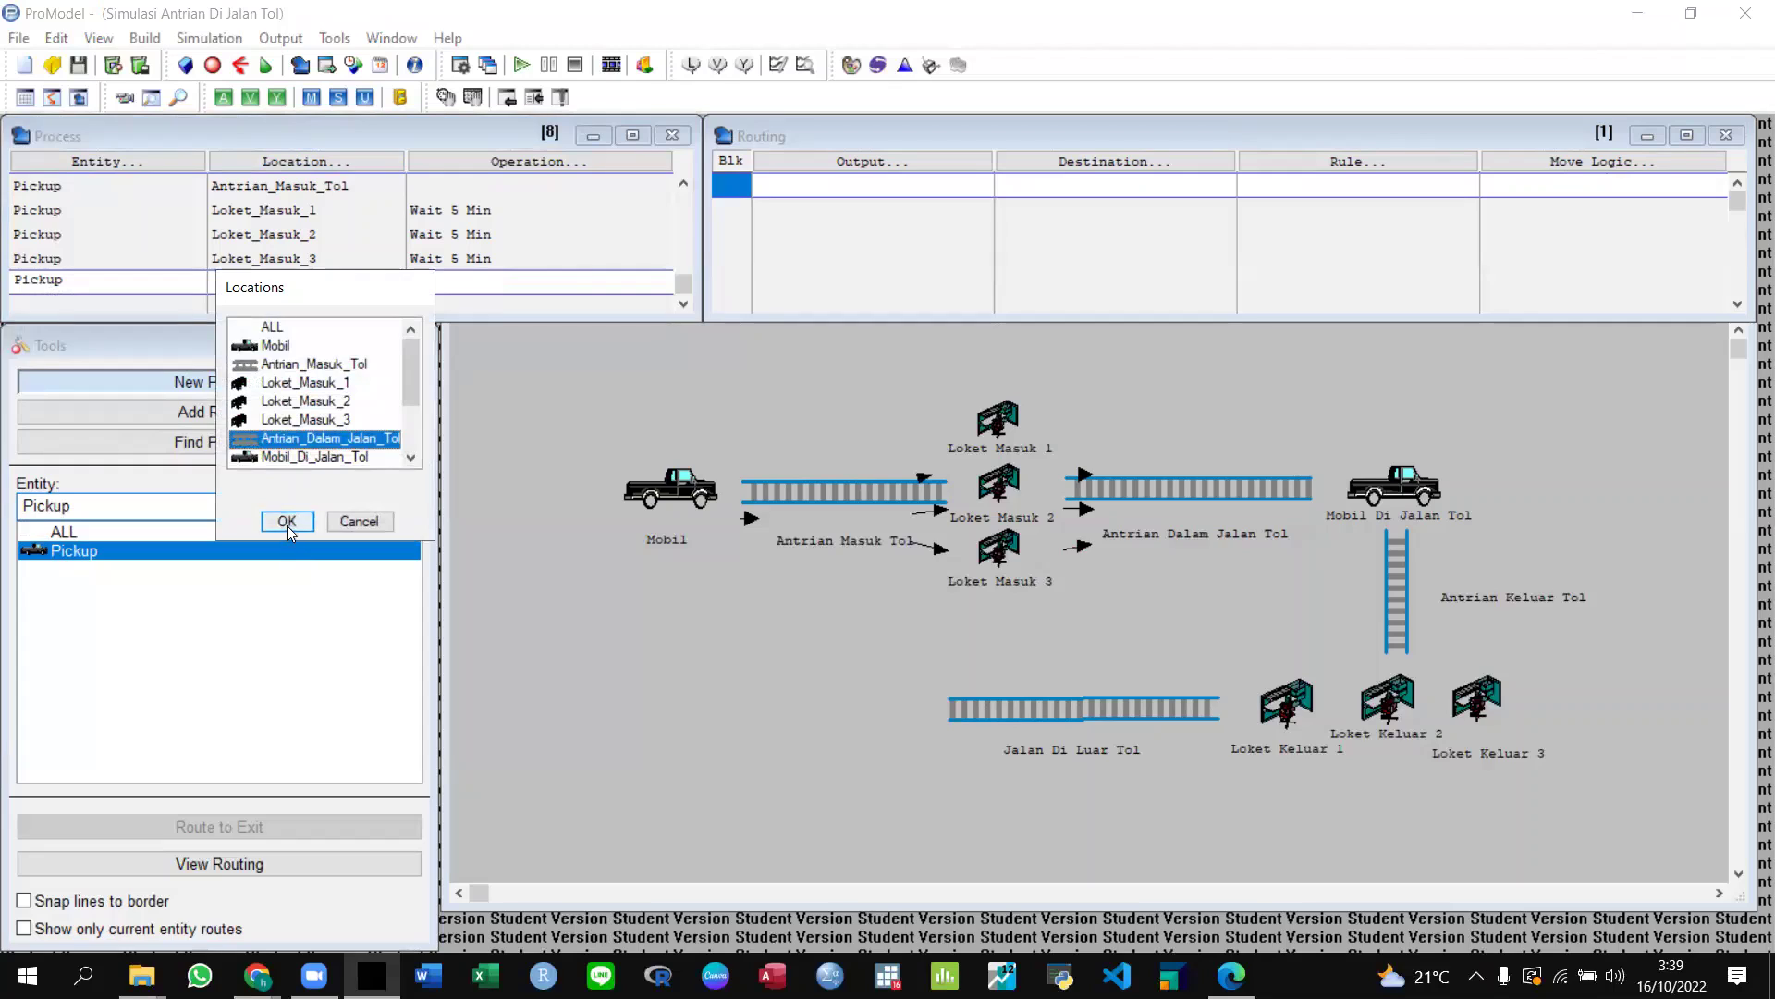
pyautogui.click(287, 520)
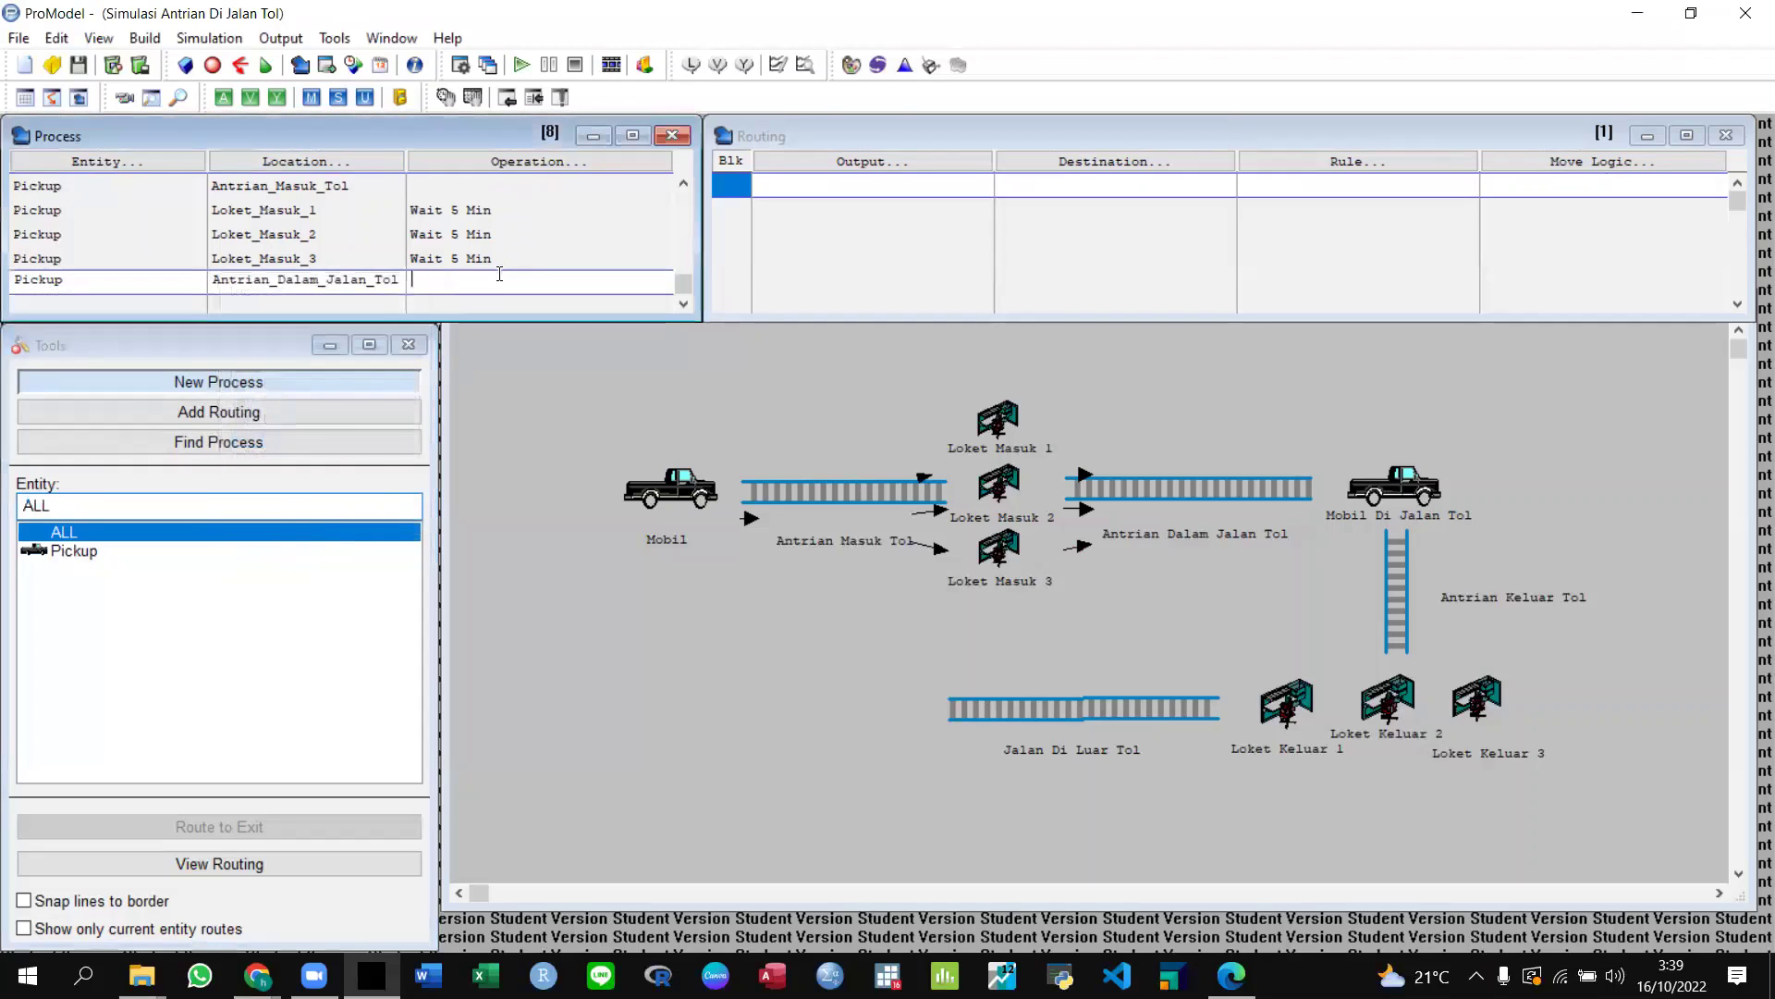
# Route the Antrian_Dalam_Jalan_Tol record's Pickup output to Mobil_Di_Jalan_Tol with the move logic Move For 20 sec.
pyautogui.click(859, 164)
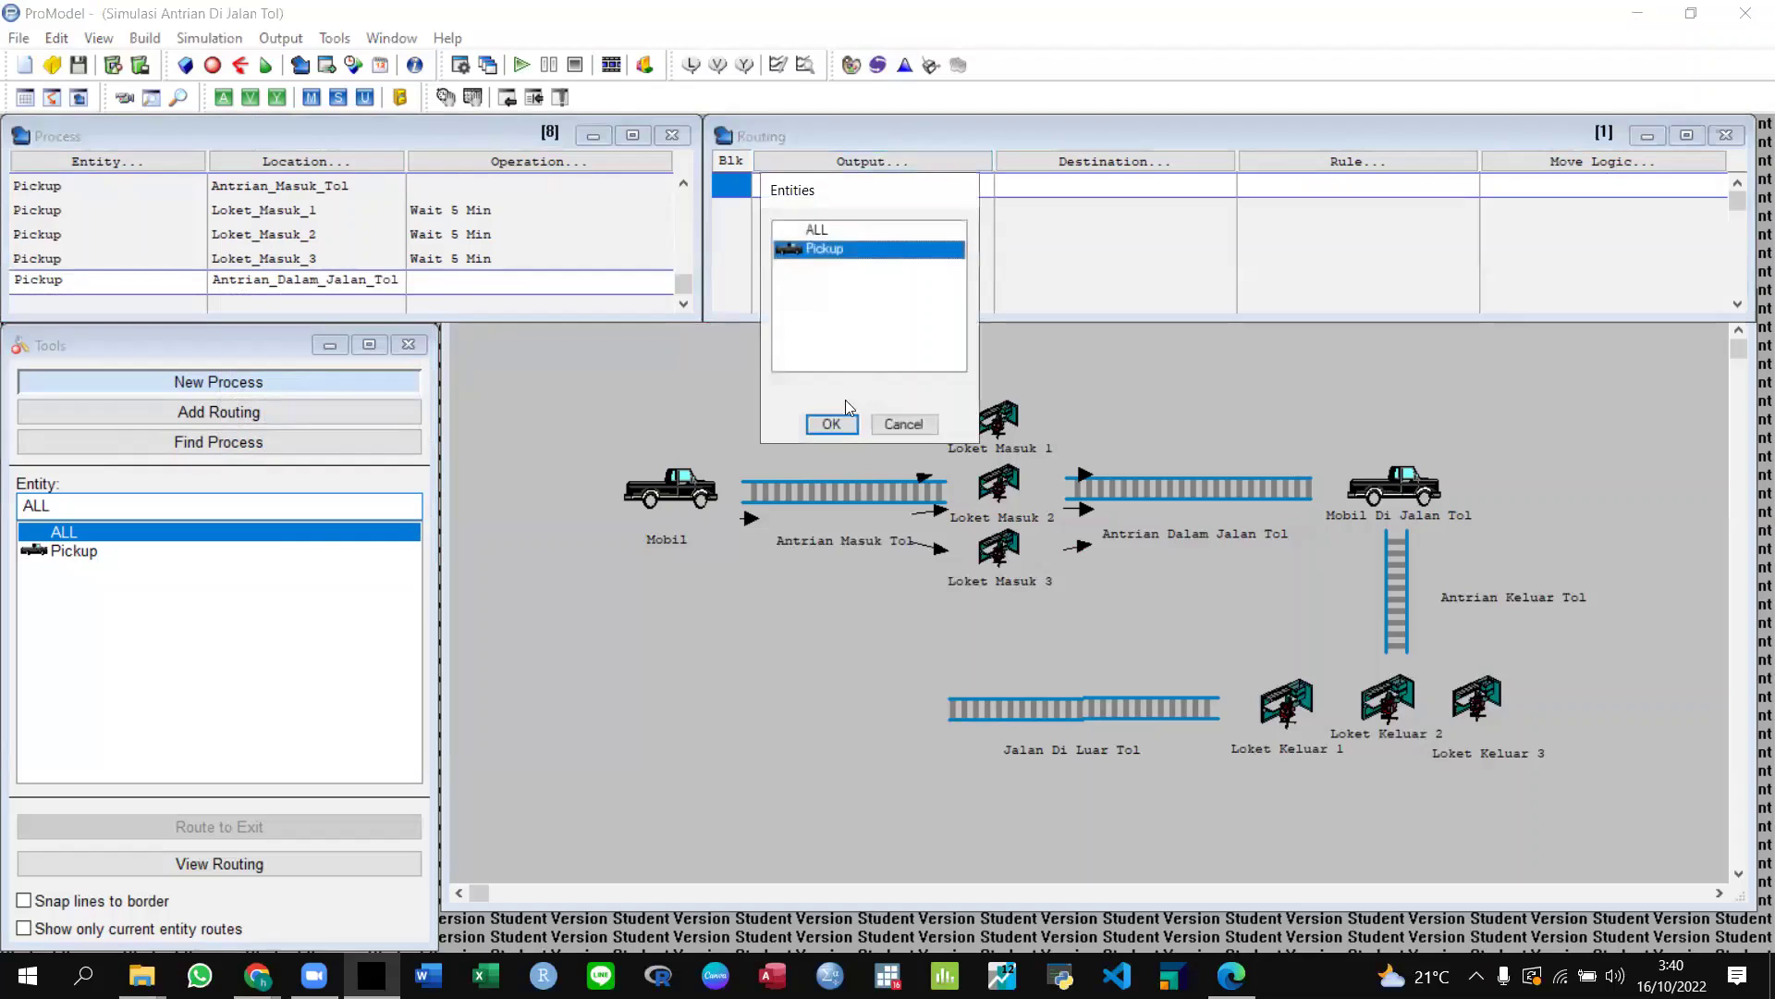
pyautogui.click(833, 424)
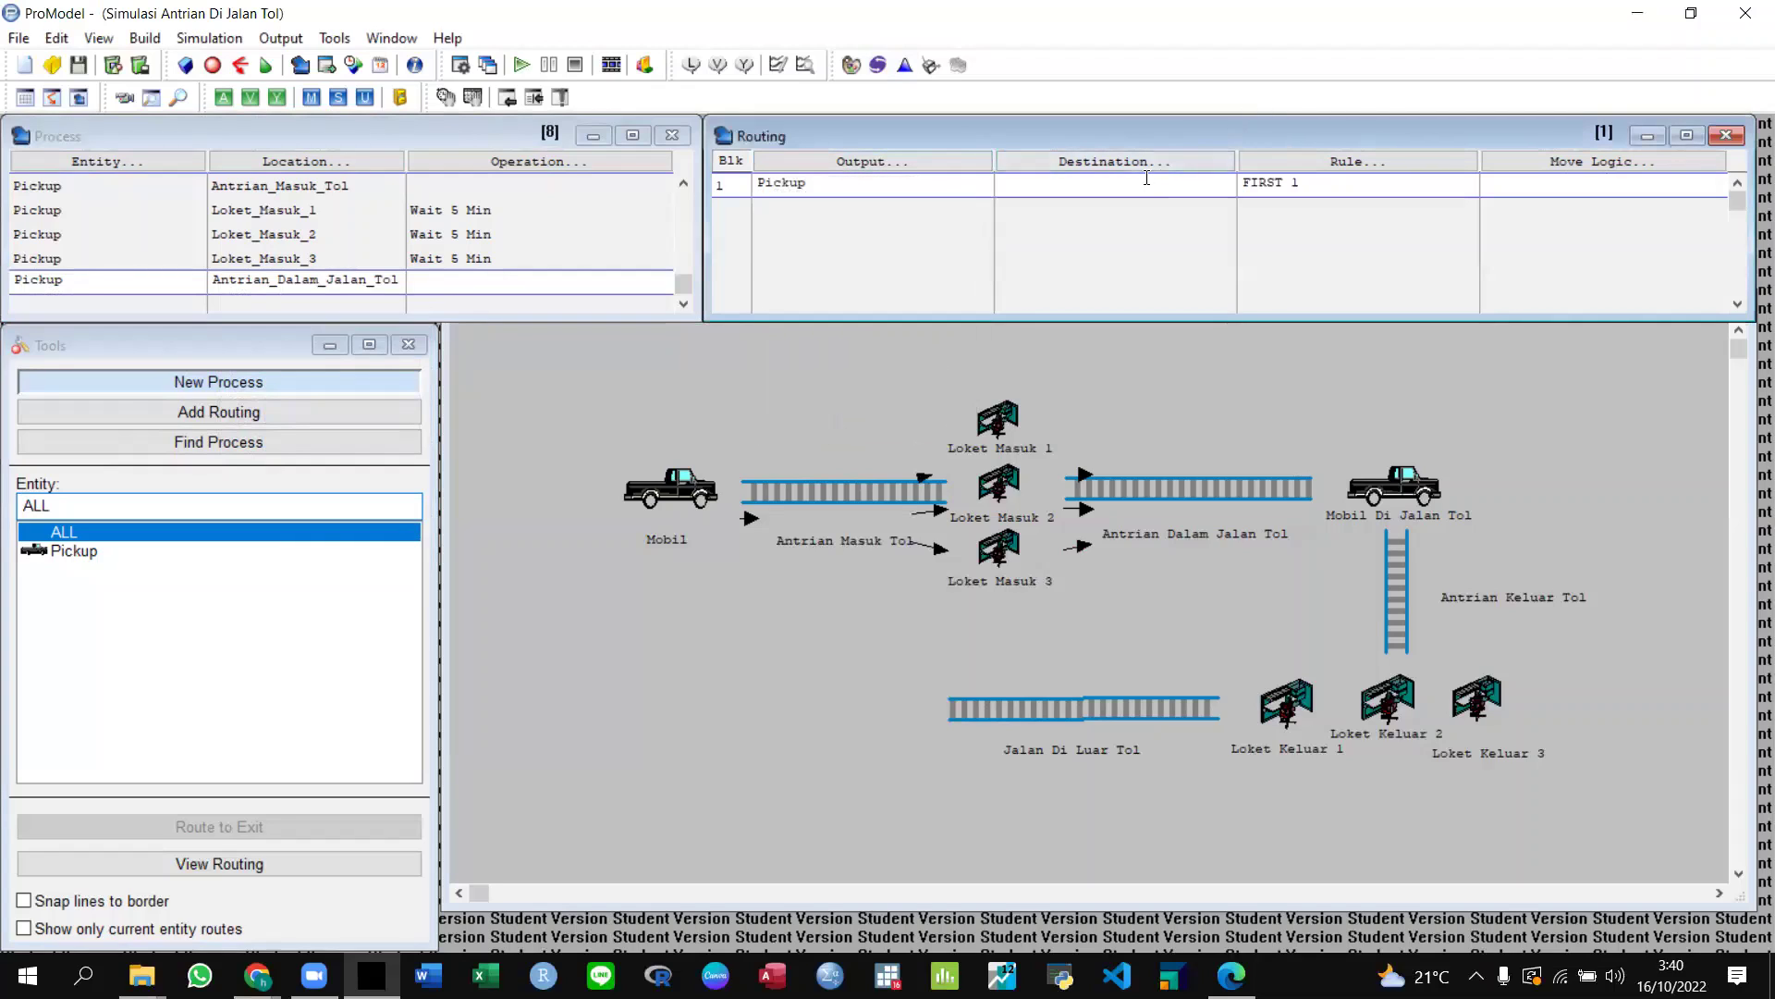
pyautogui.click(1117, 161)
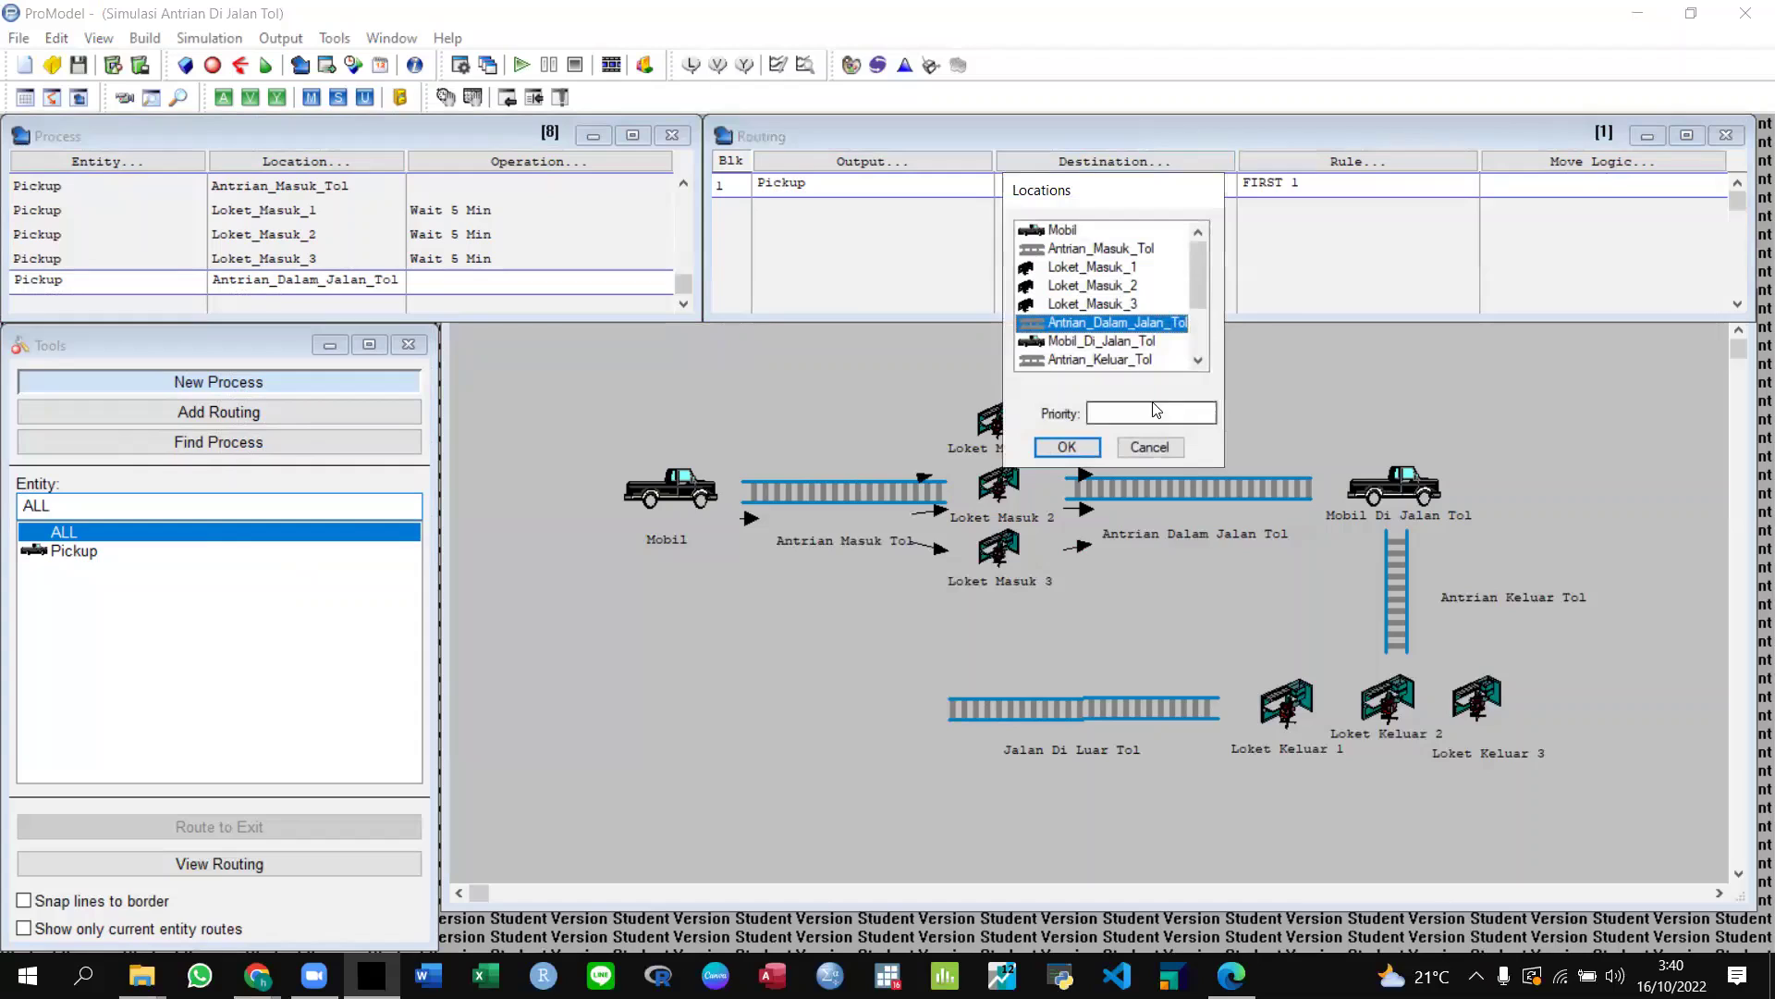
pyautogui.click(1087, 340)
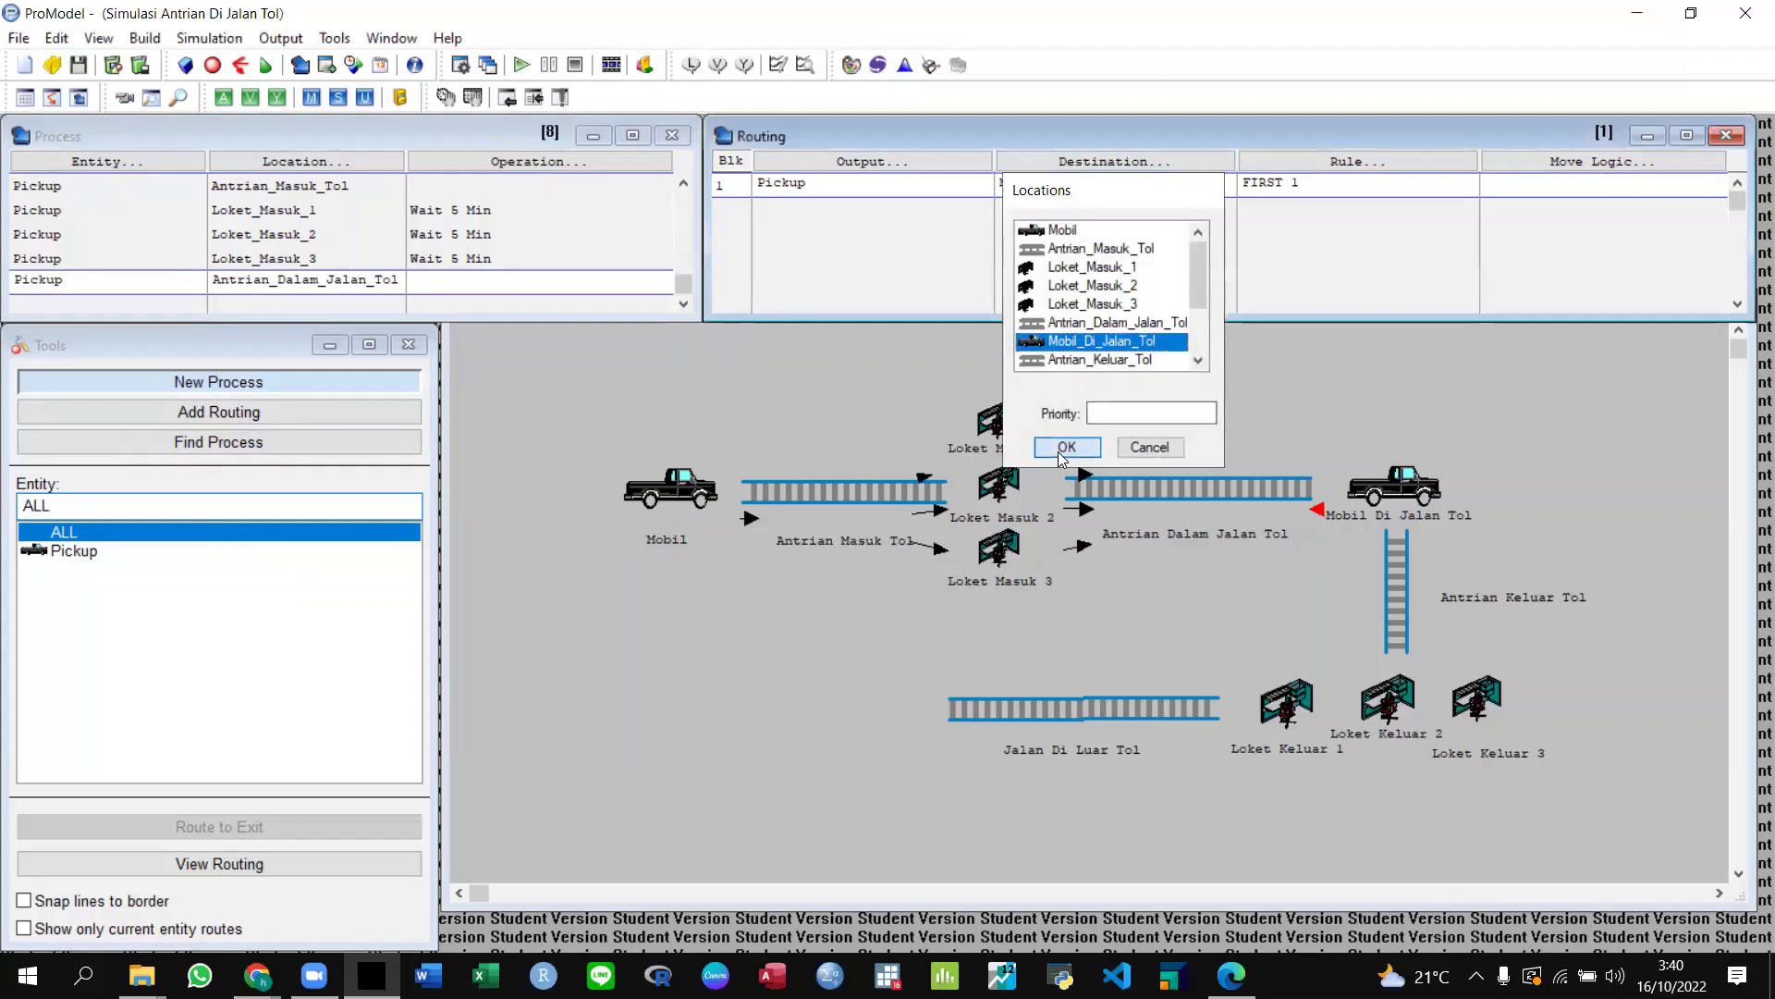
pyautogui.click(1066, 448)
pyautogui.click(1573, 185)
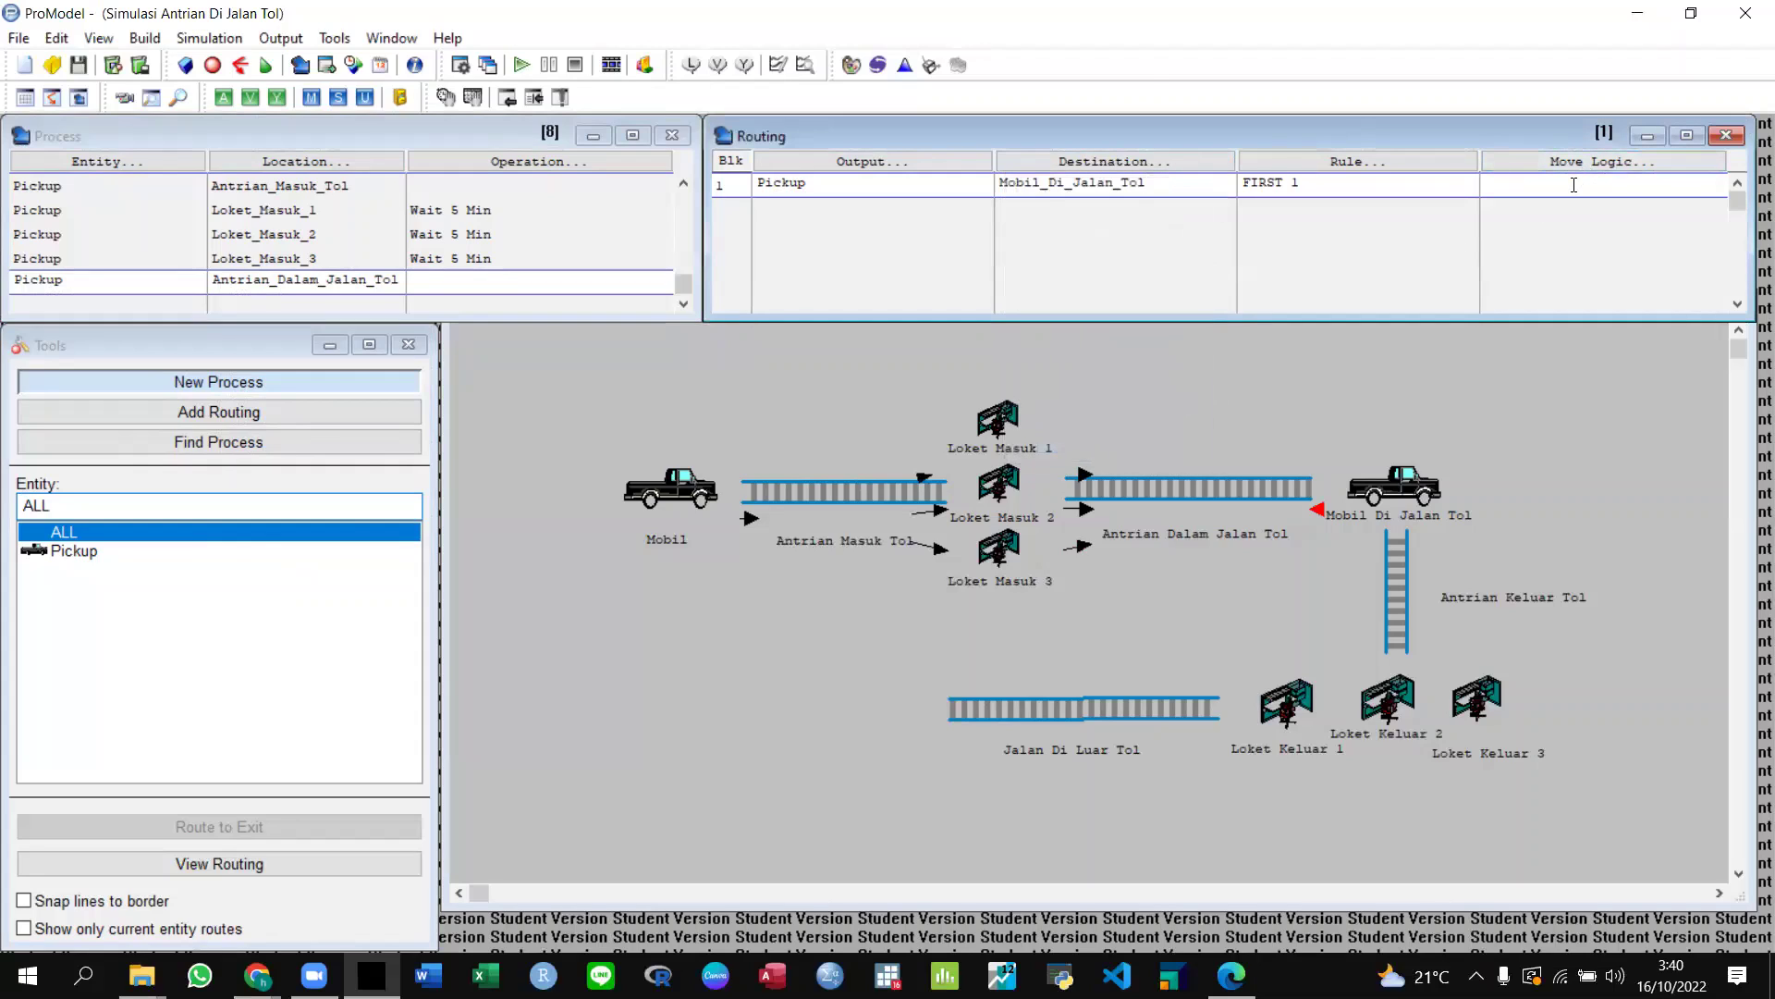
pyautogui.write('Move For 20 sec')
# Add a process record for the Pickup entity at the Mobil_Di_Jalan_Tol location.
pyautogui.click(375, 263)
pyautogui.click(355, 278)
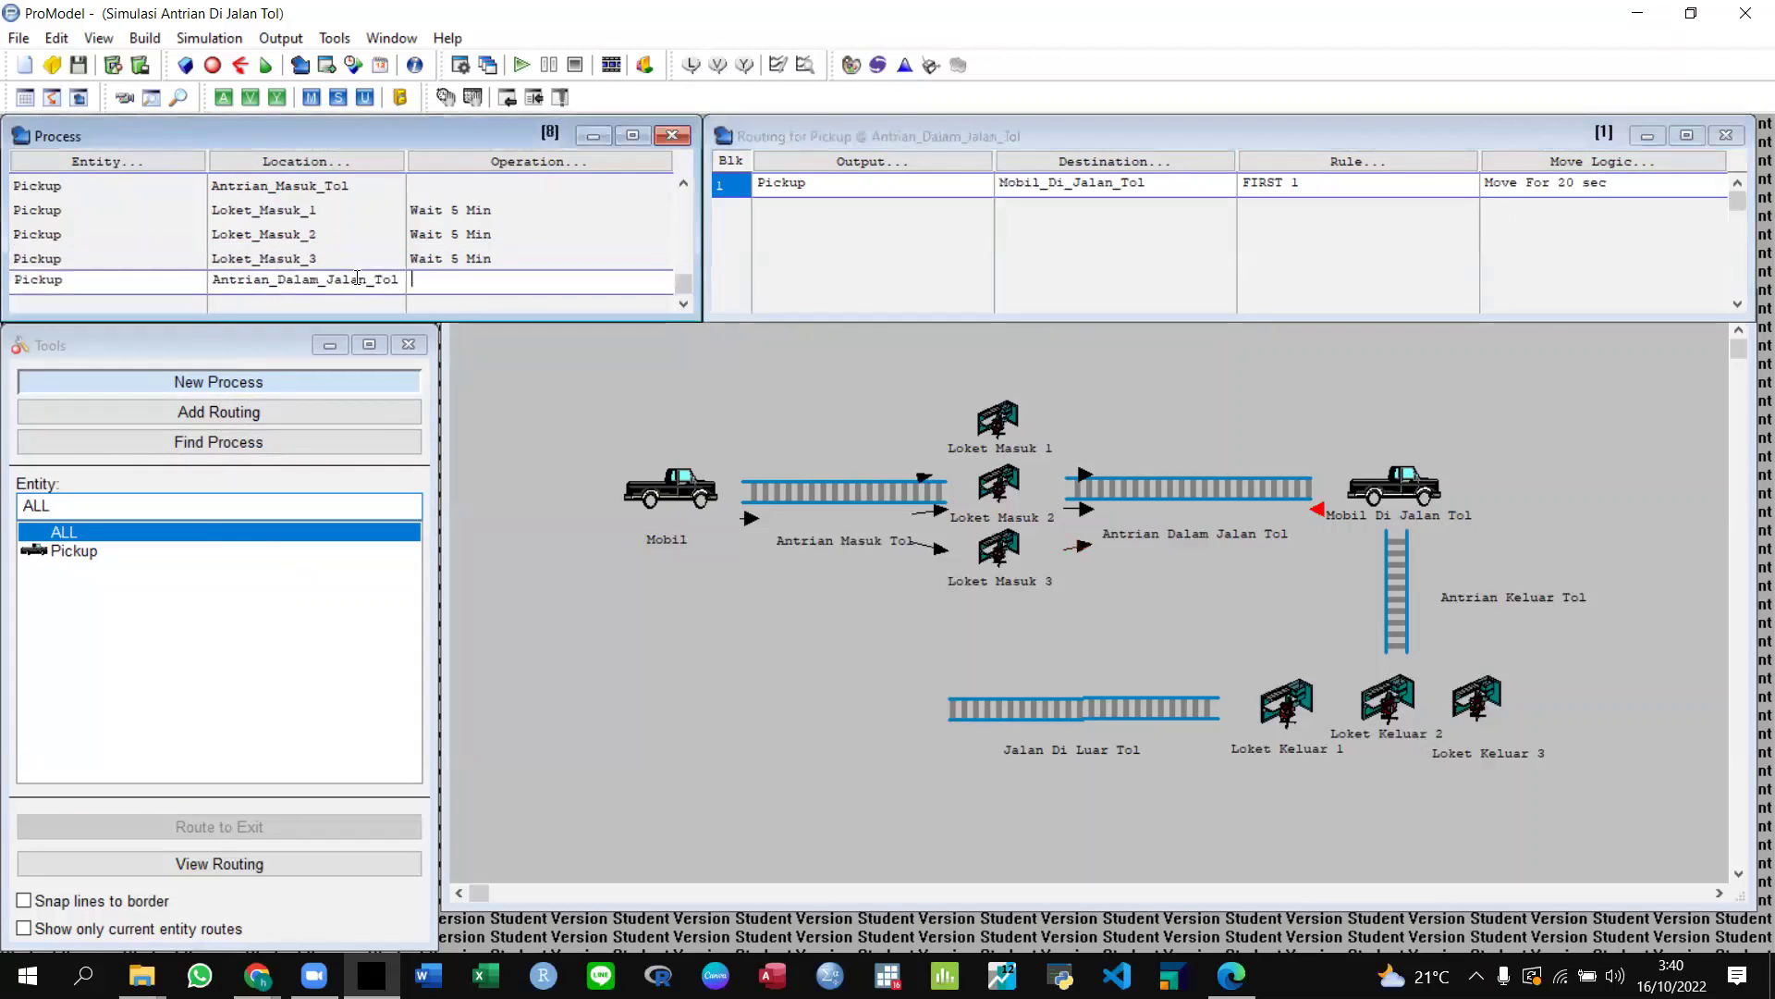
pyautogui.click(356, 277)
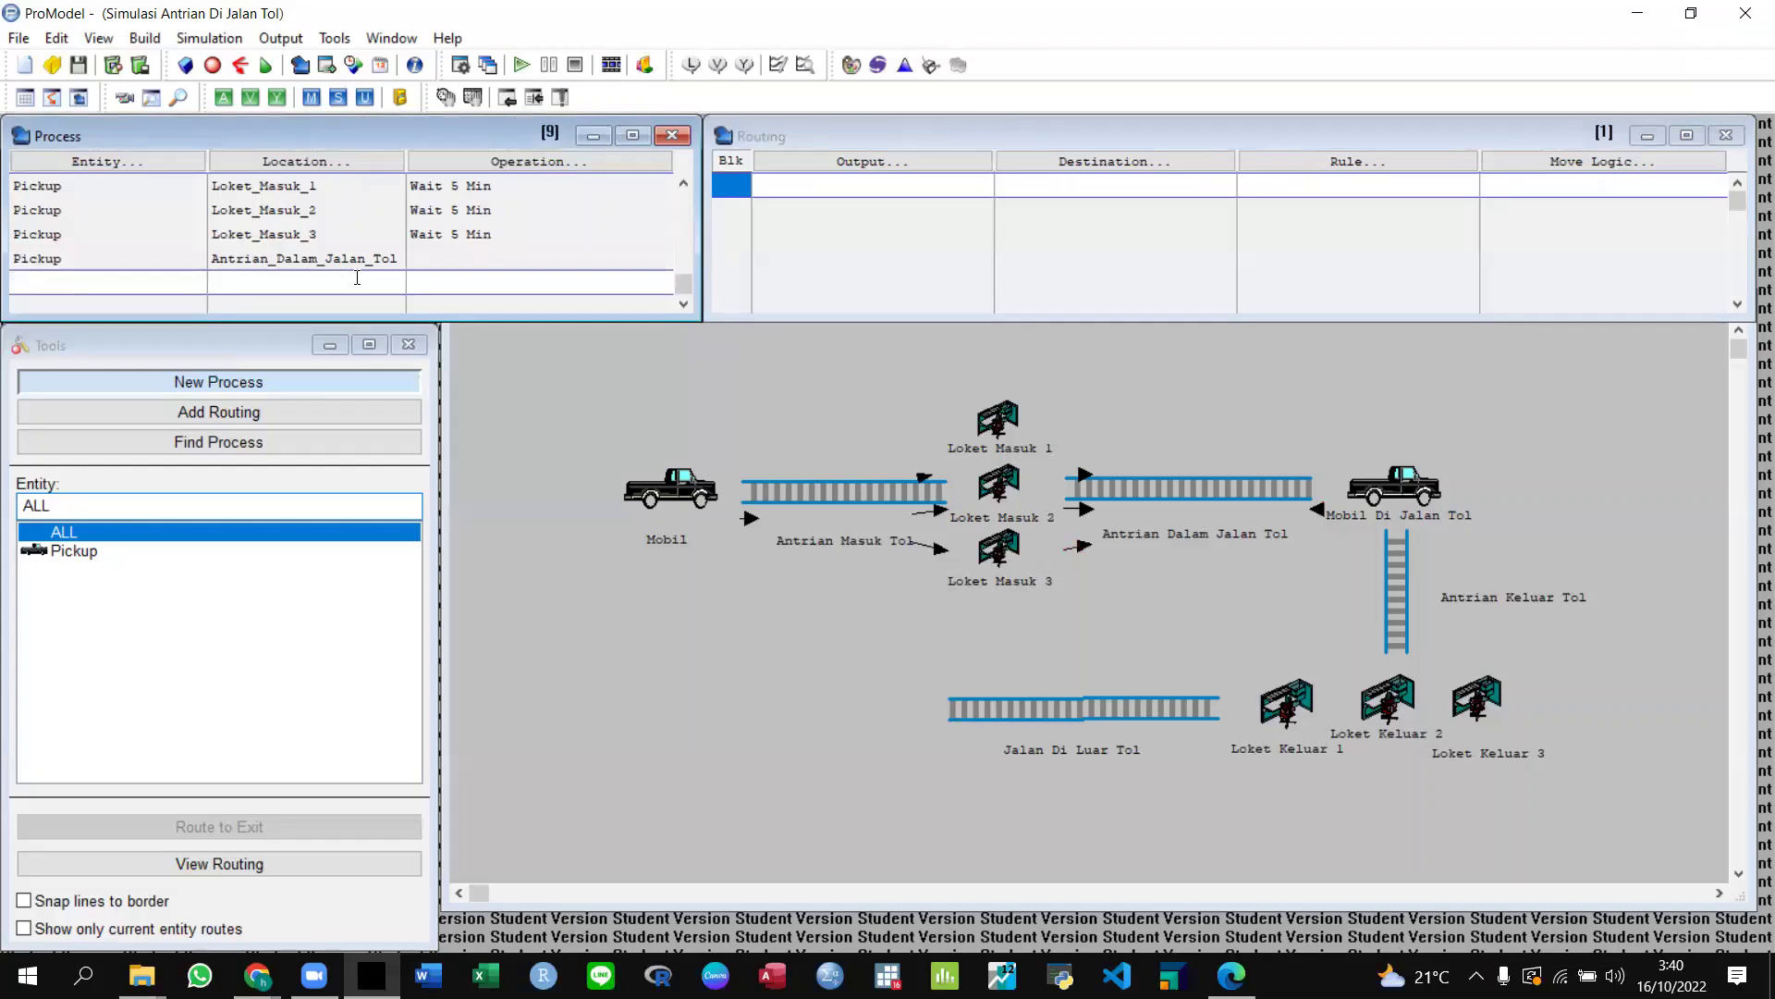
pyautogui.click(1320, 514)
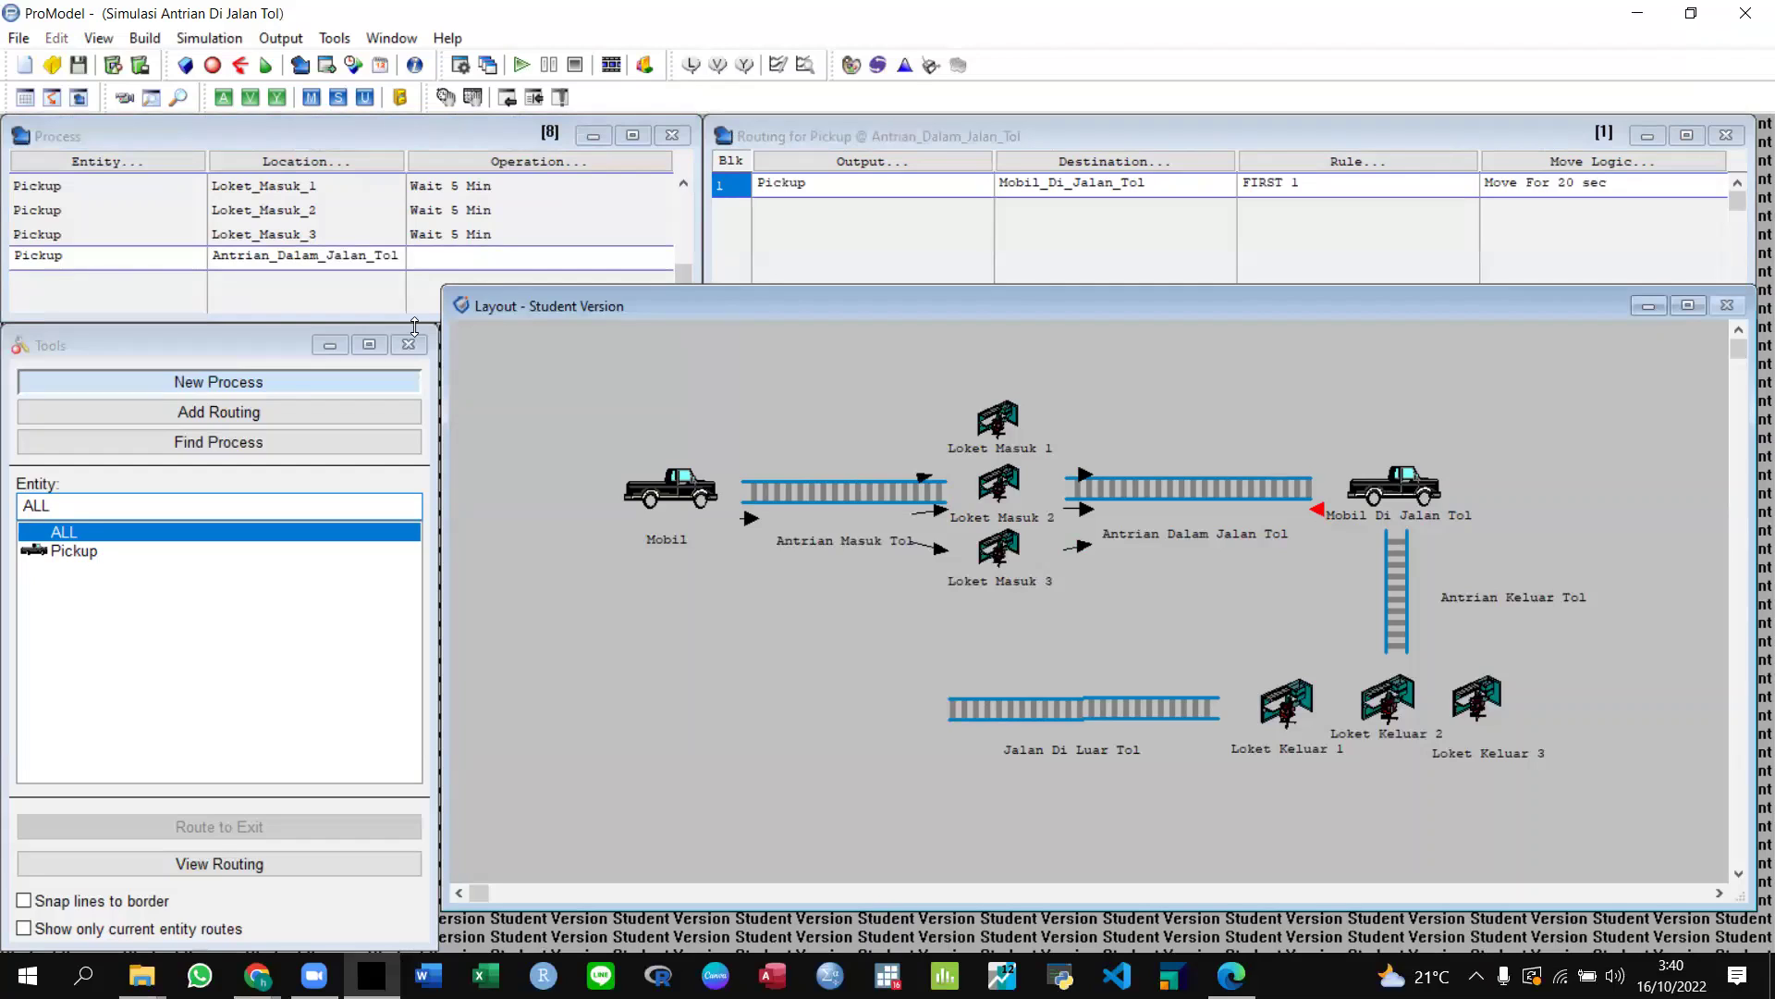
pyautogui.click(164, 259)
pyautogui.press('Return')
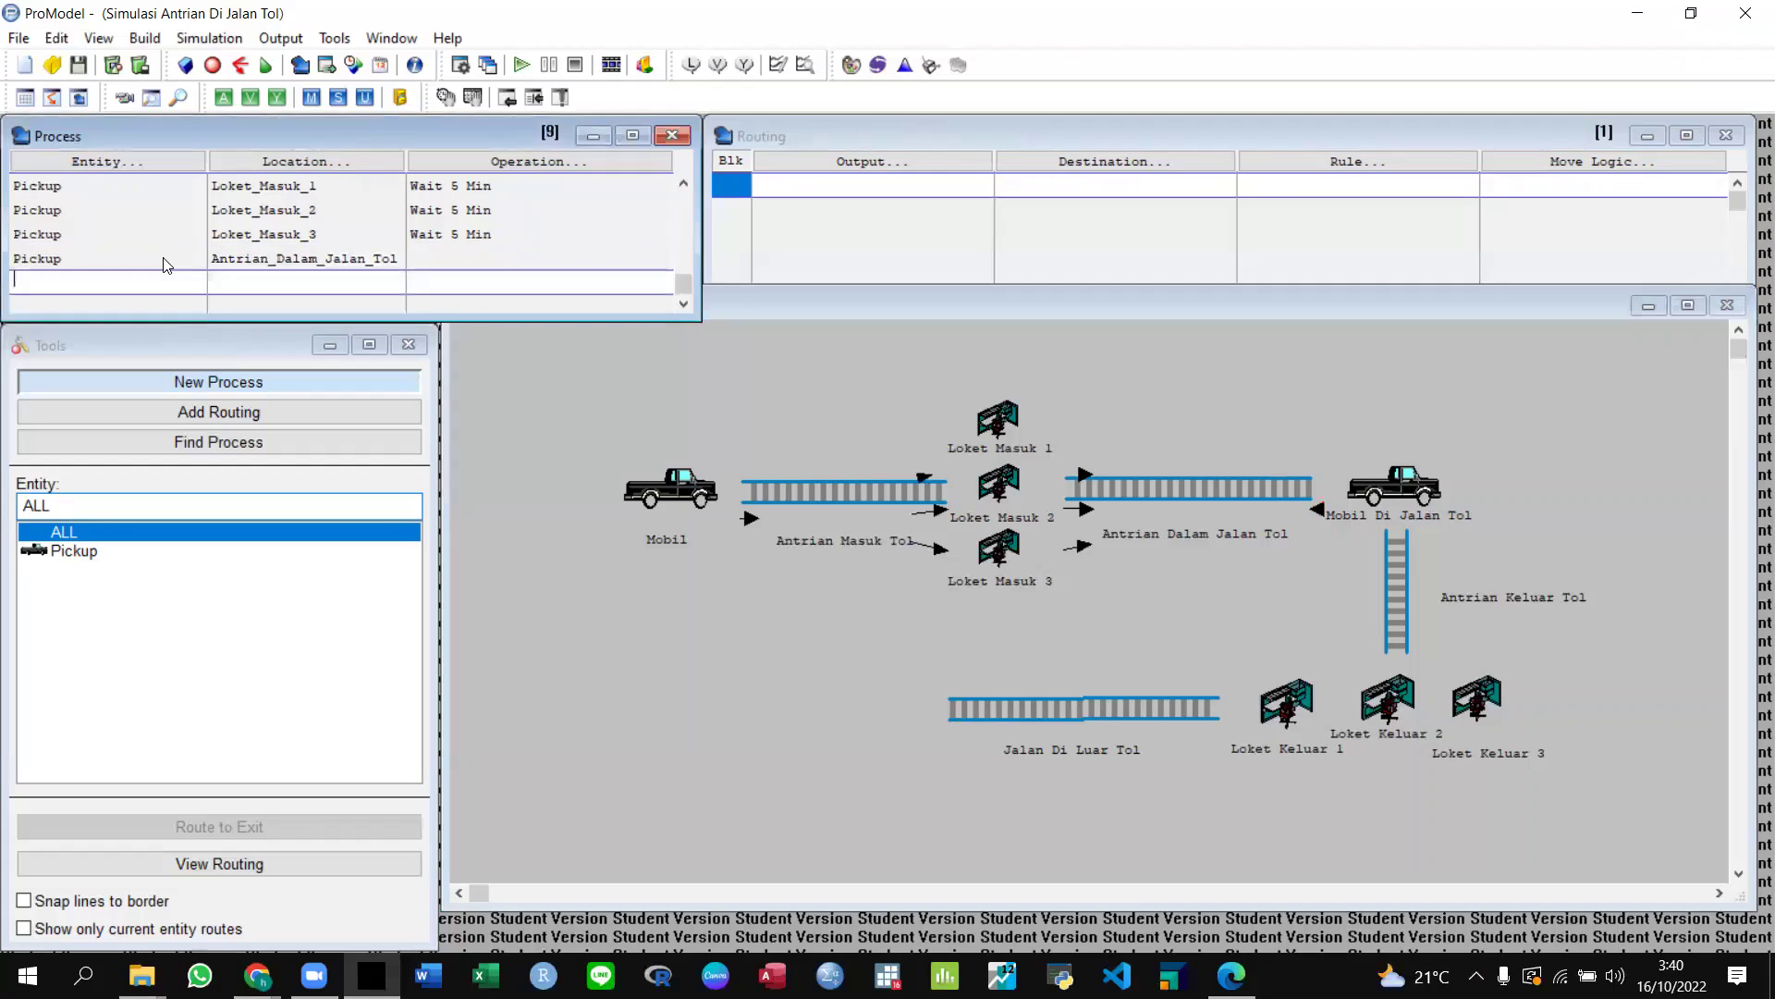
pyautogui.click(106, 160)
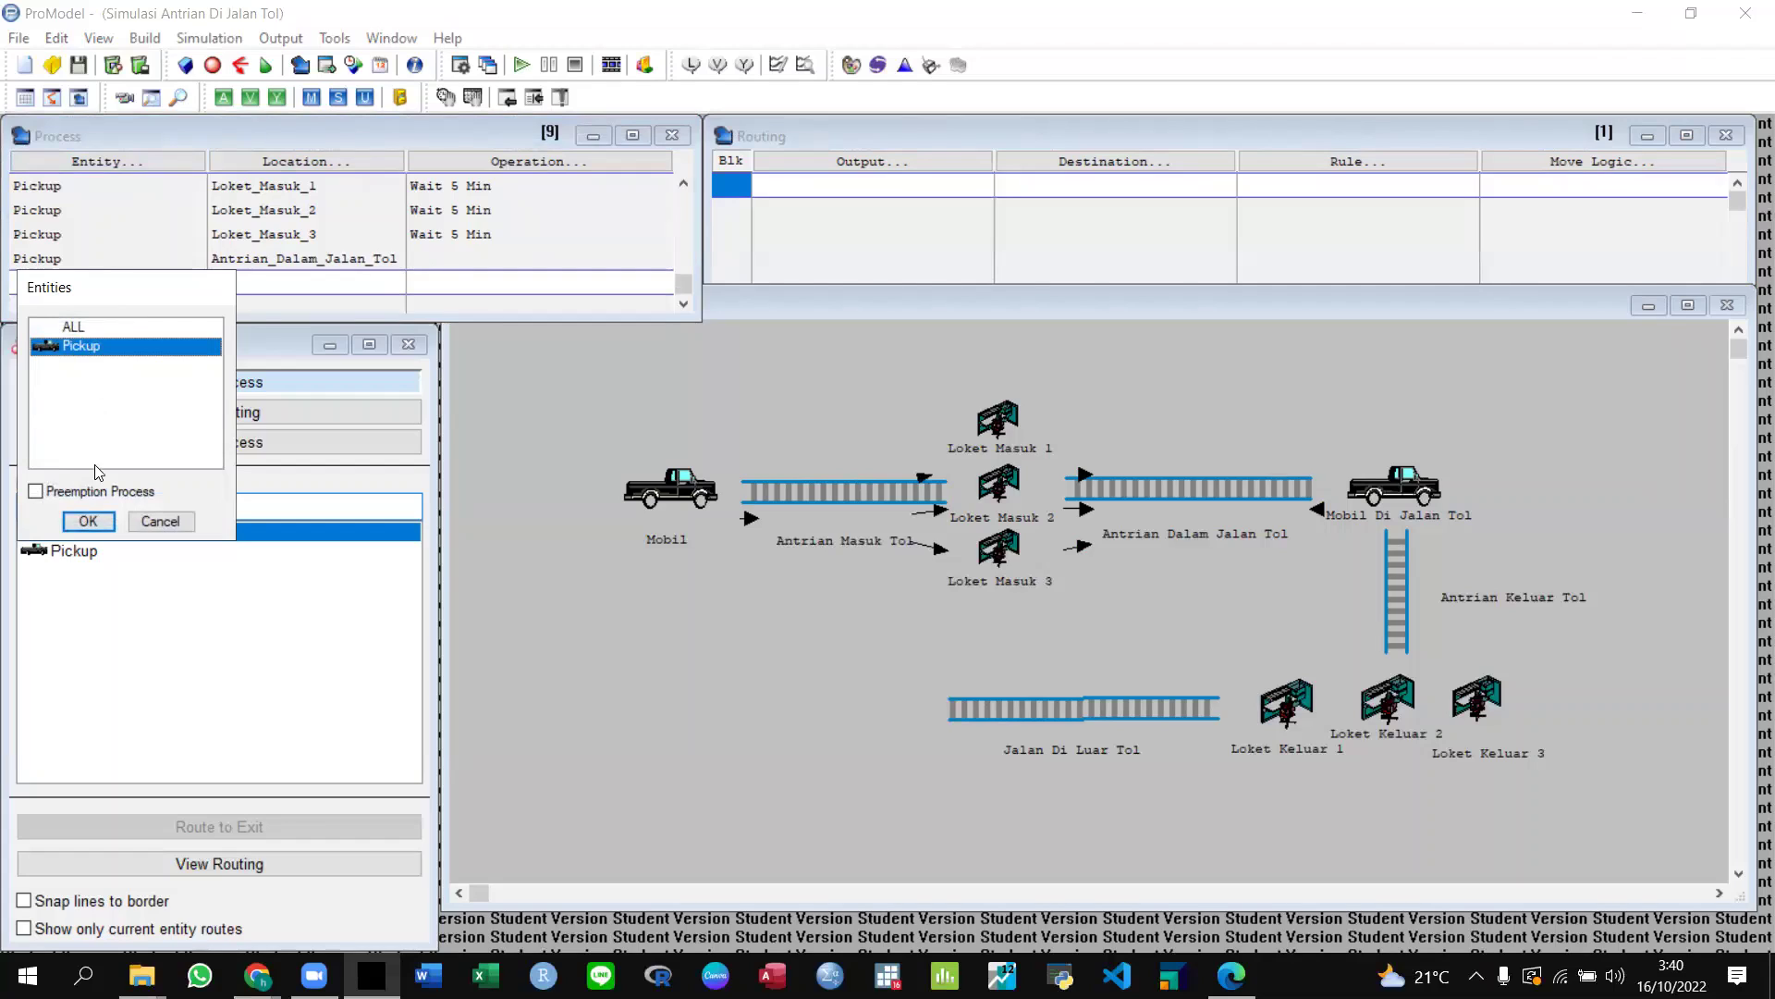
pyautogui.click(88, 521)
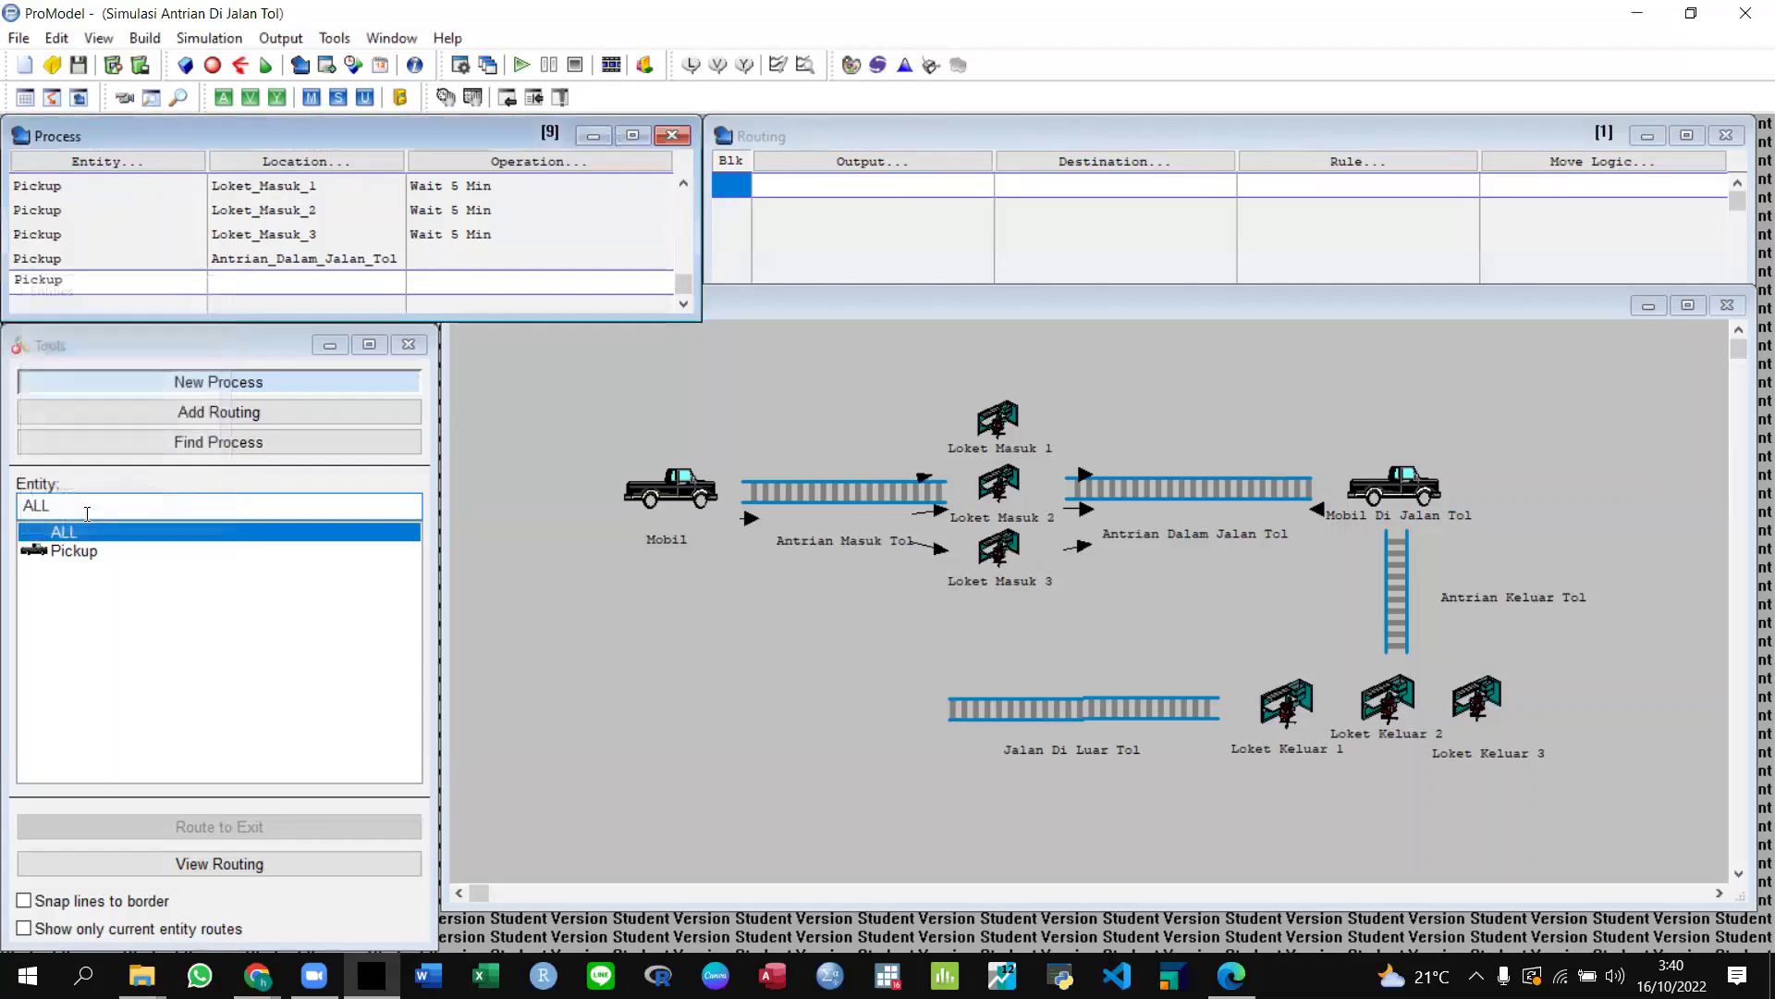
pyautogui.click(287, 160)
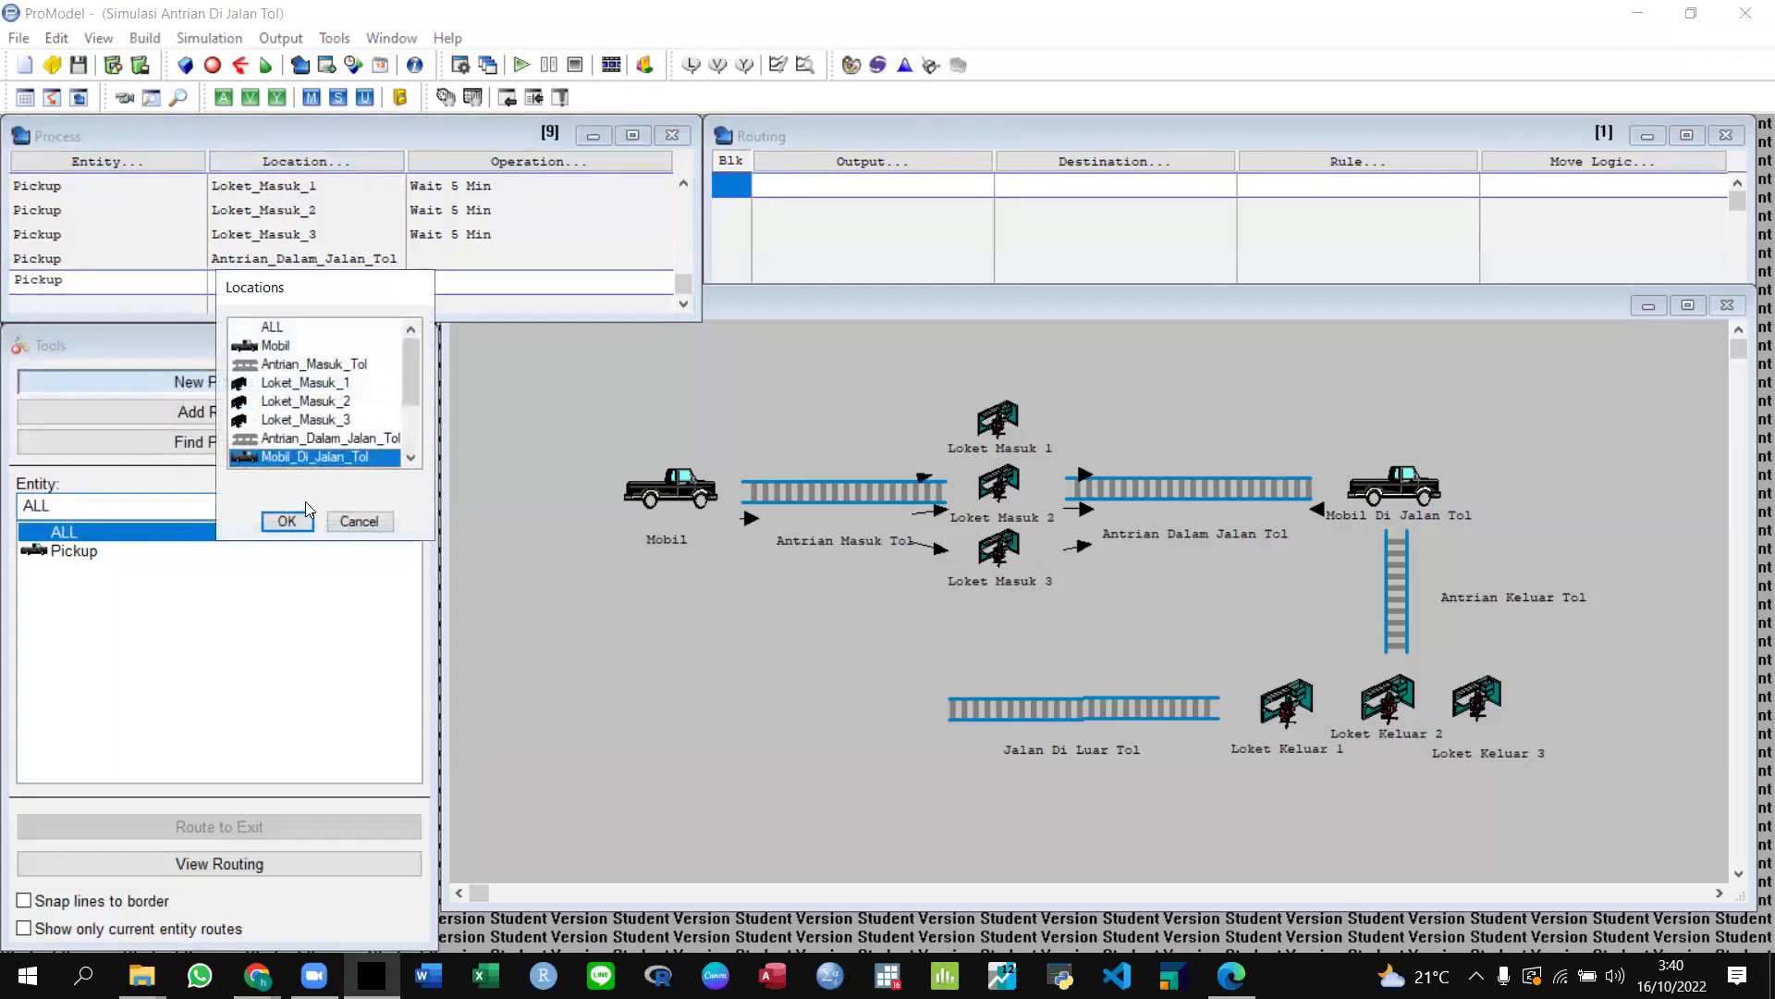
pyautogui.click(288, 520)
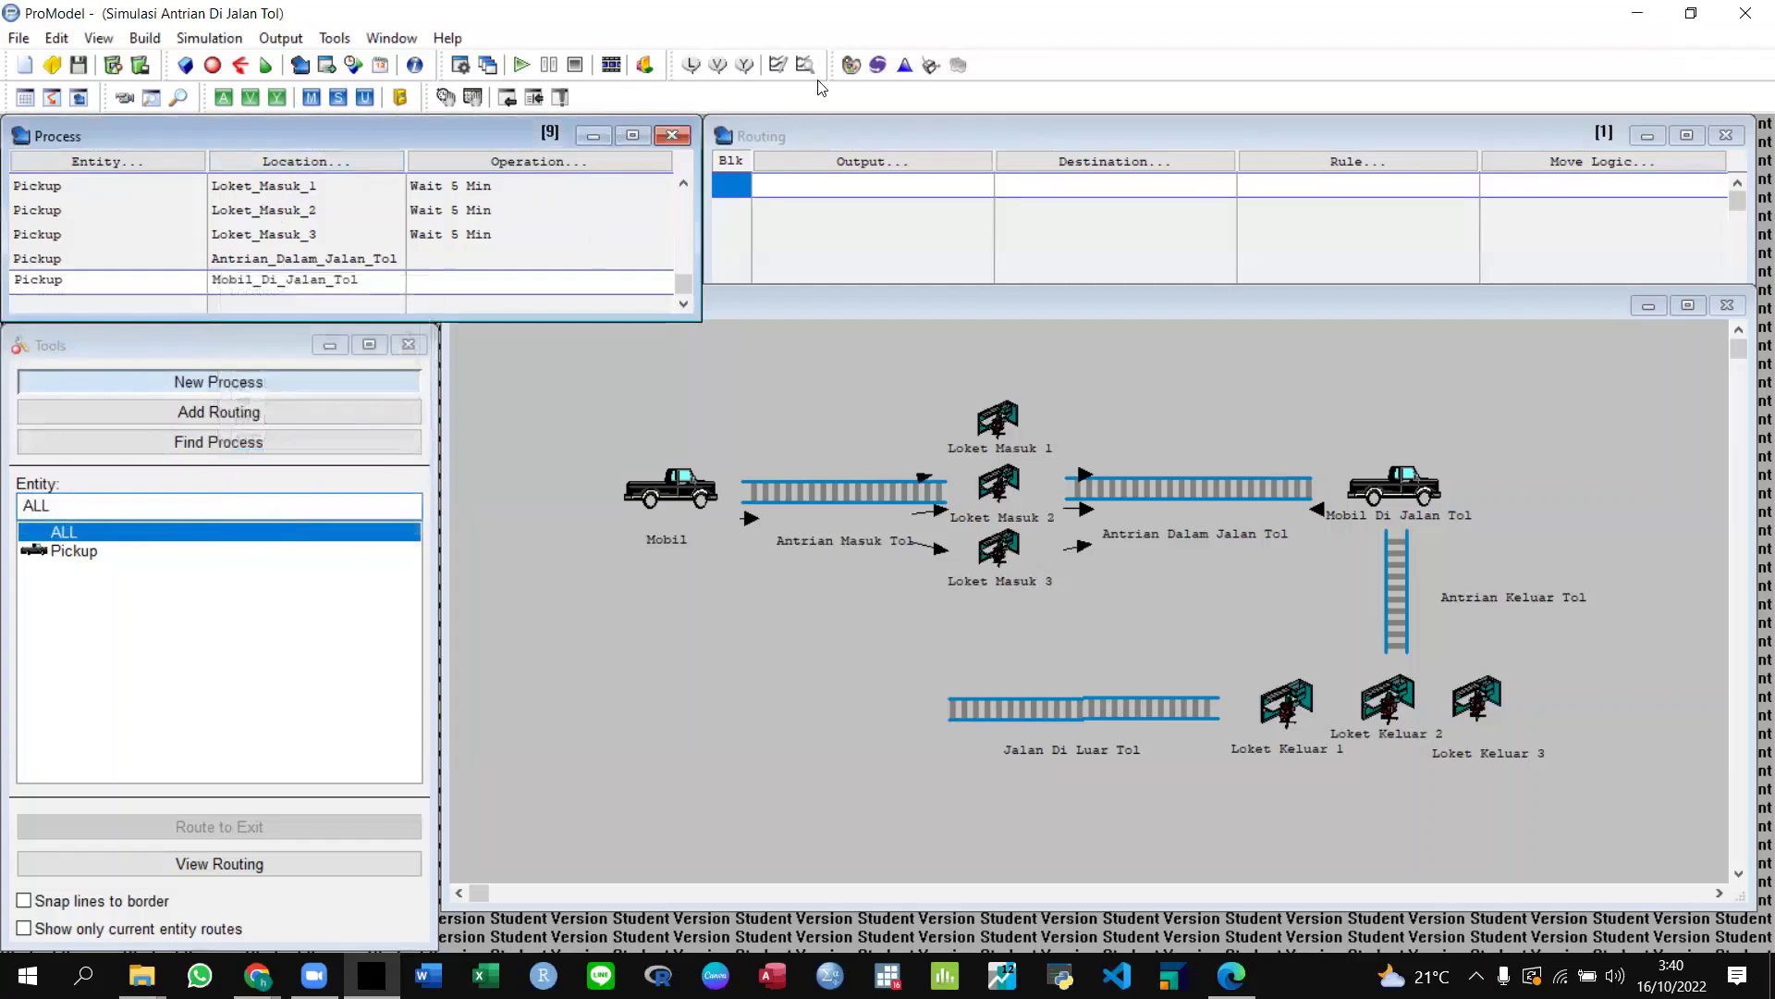
# Route the Mobil_Di_Jalan_Tol record's Pickup output to Antrian_Keluar_Tol with the move logic Move For 20 sec.
pyautogui.click(848, 163)
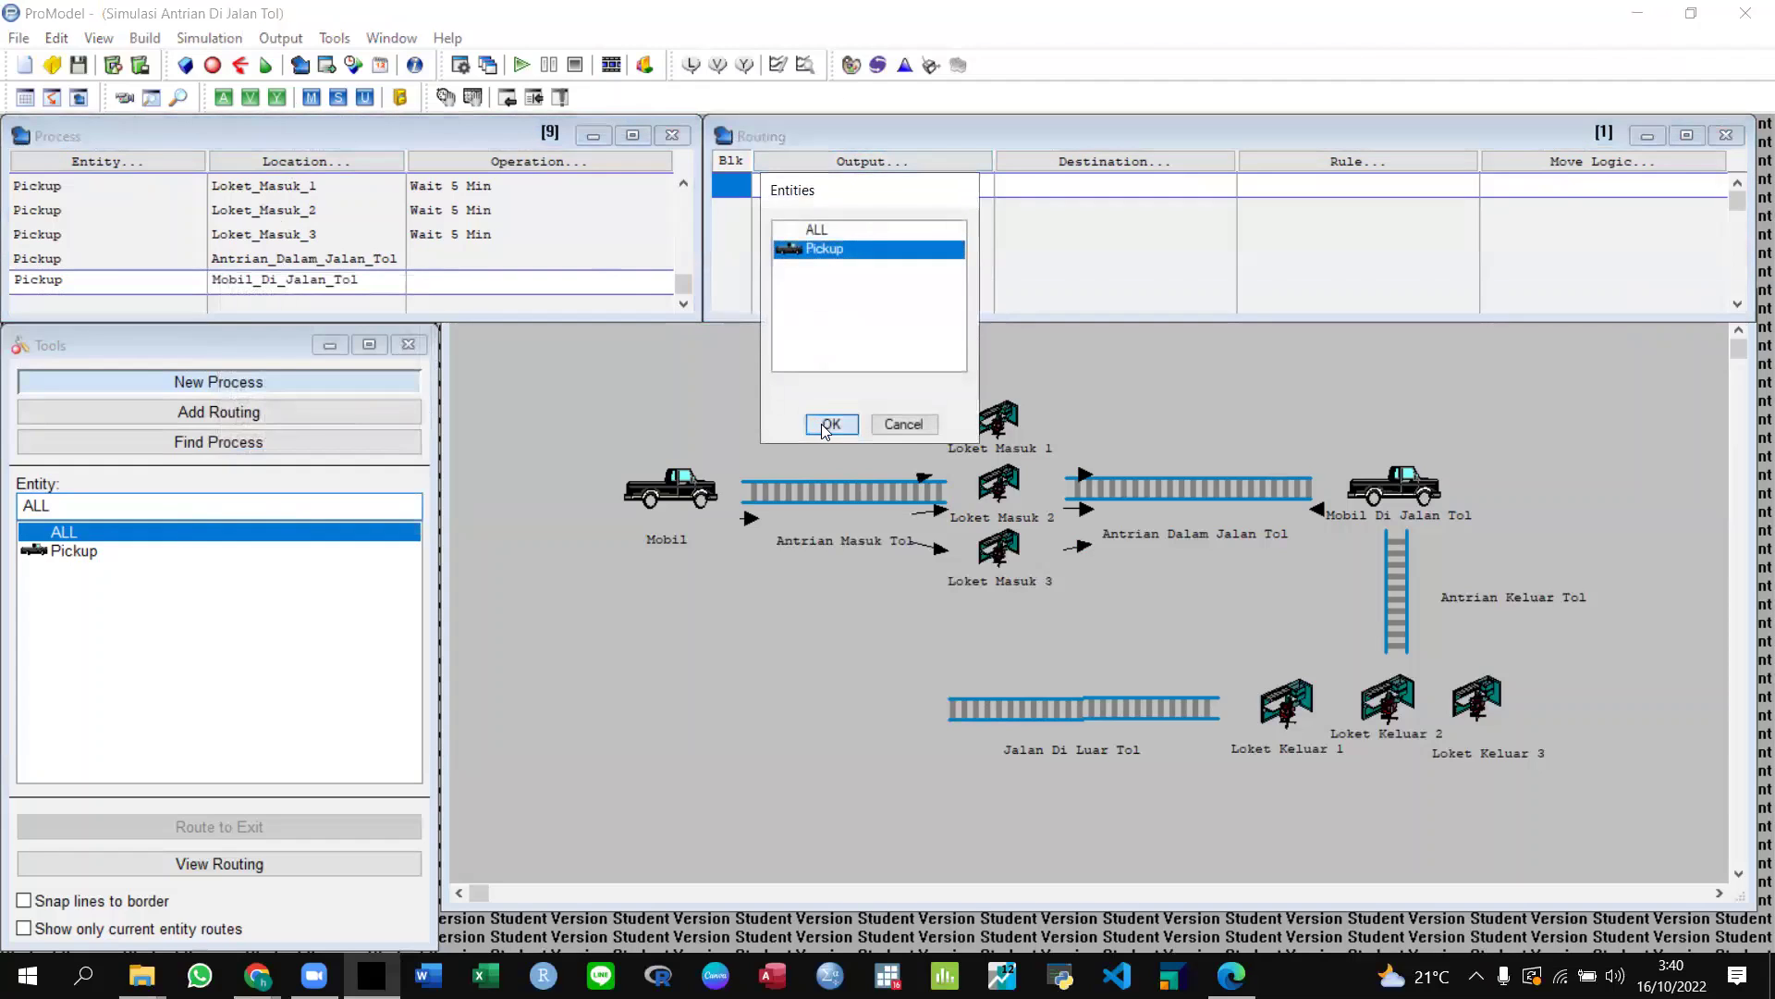
pyautogui.click(814, 418)
pyautogui.click(1052, 164)
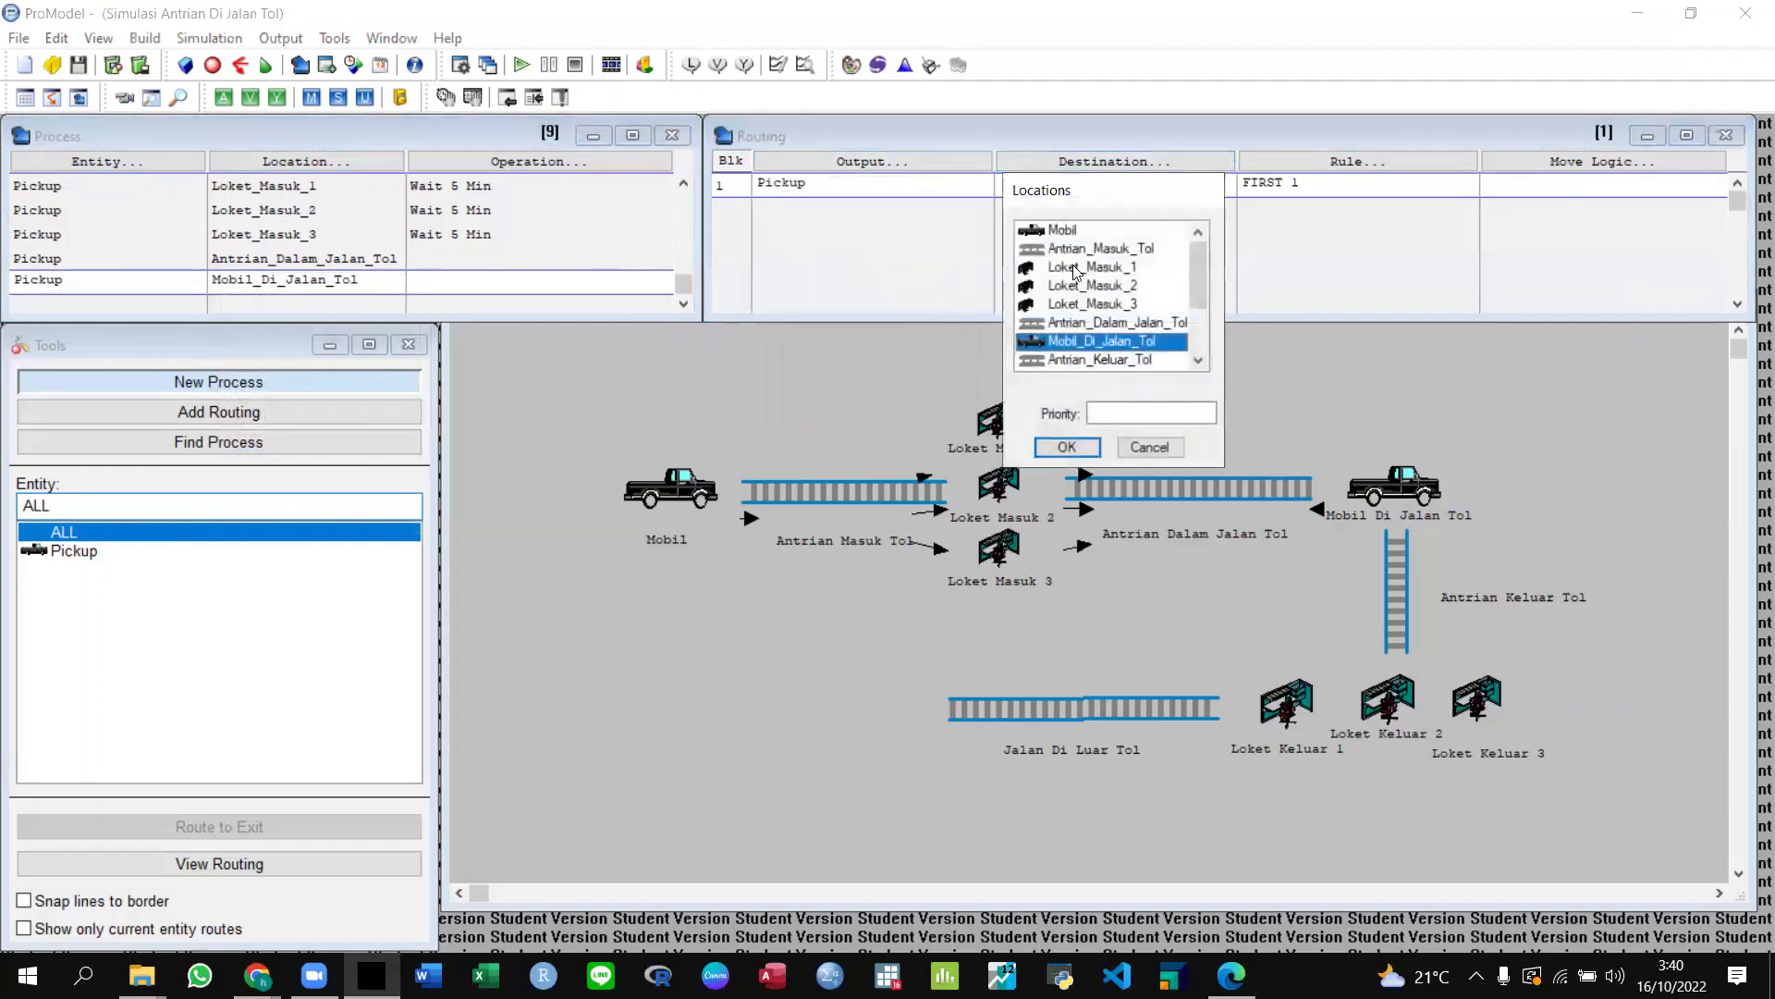
pyautogui.click(1109, 359)
pyautogui.click(1069, 446)
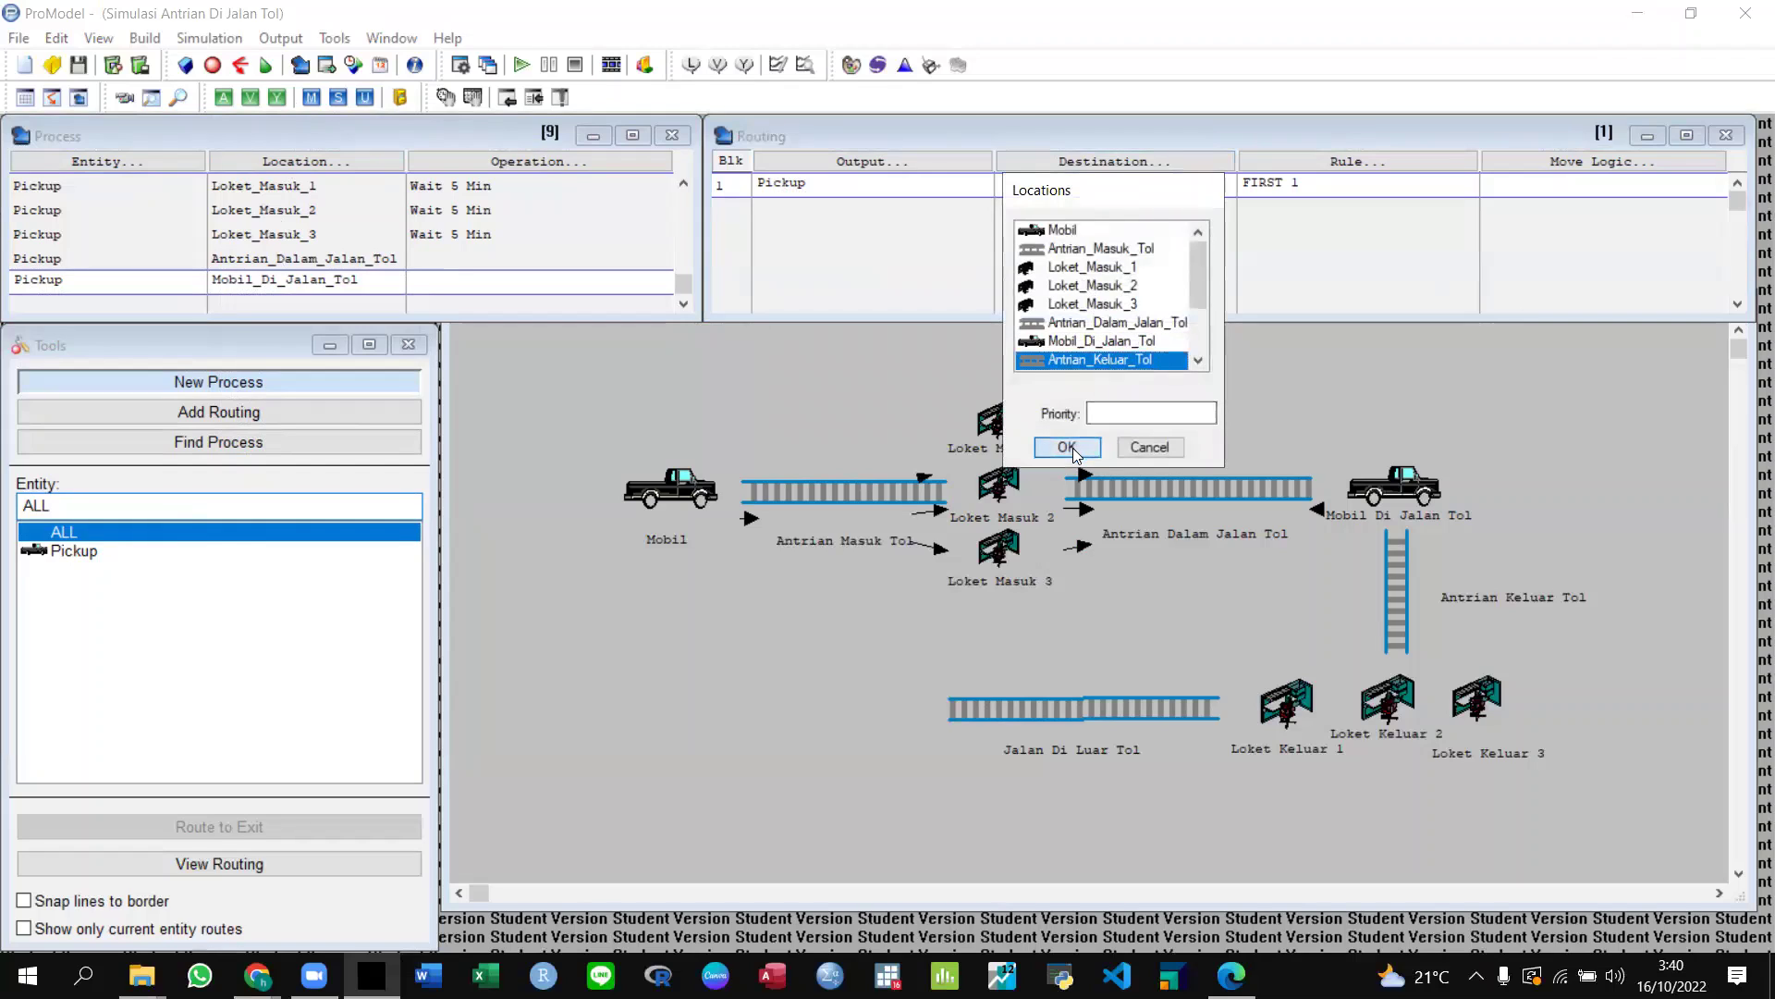
pyautogui.click(1538, 188)
pyautogui.write('Move F')
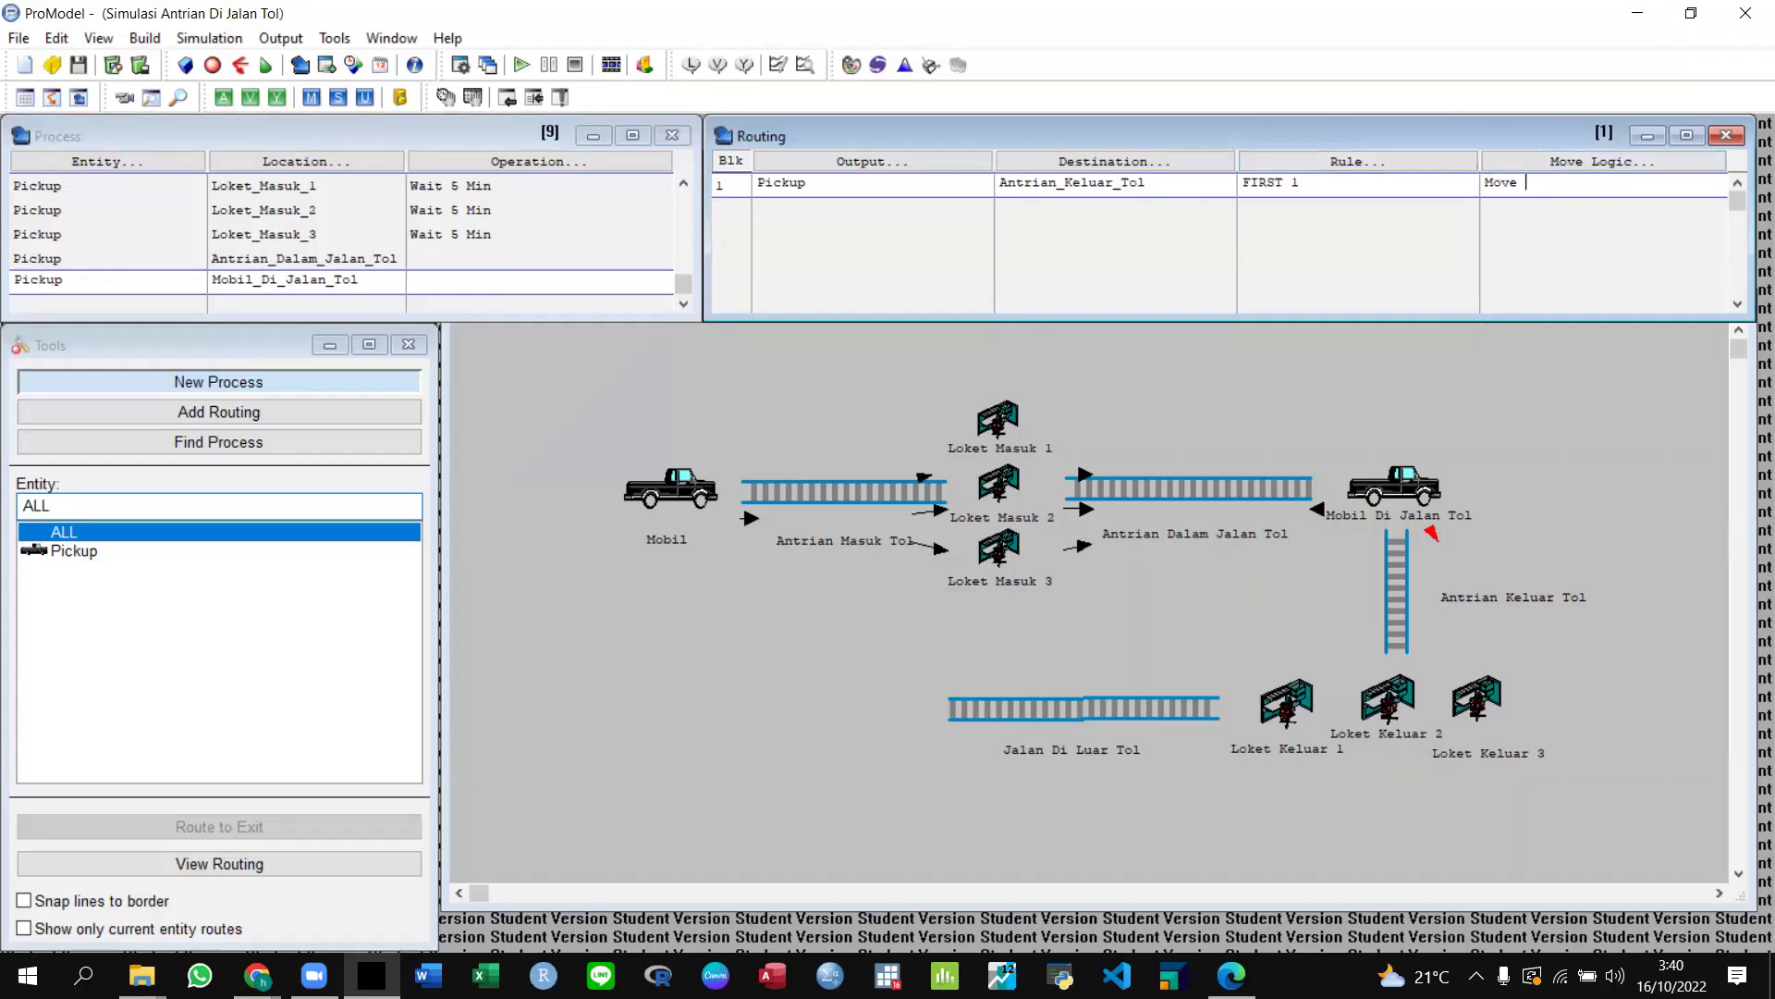
pyautogui.write('or 20 sec')
# Add a process record for the Pickup entity at the Antrian_Keluar_Tol location.
pyautogui.click(125, 288)
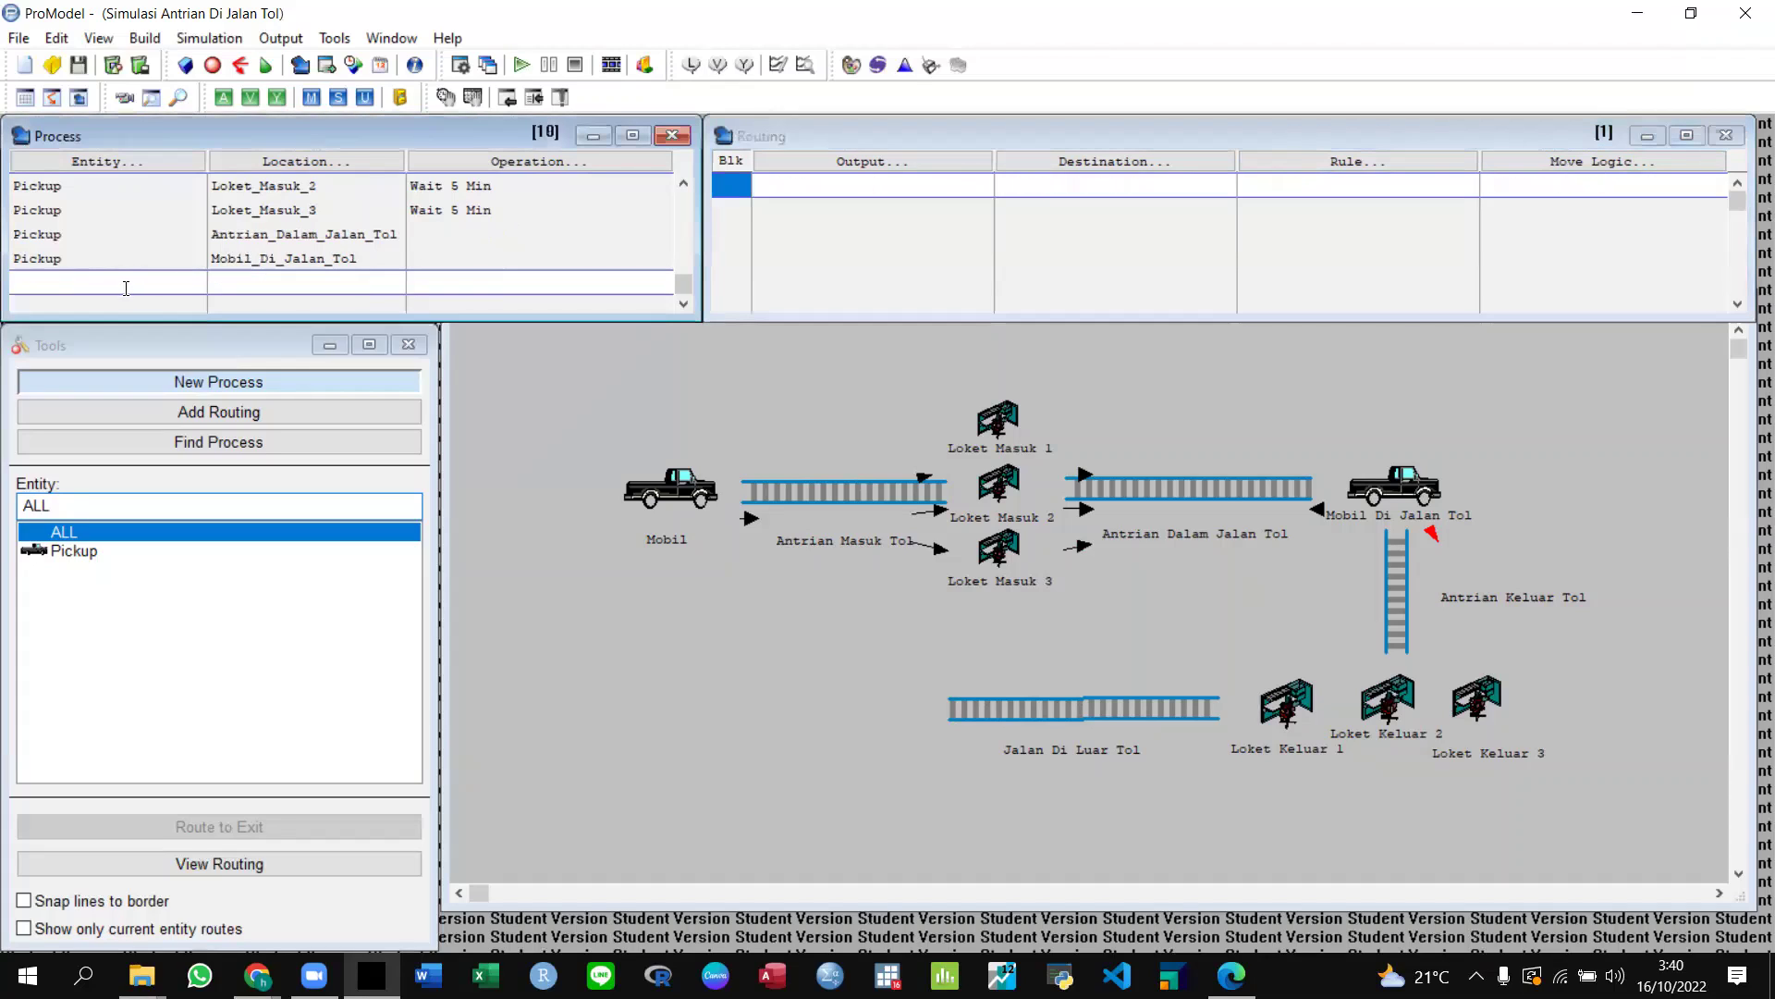
pyautogui.click(82, 161)
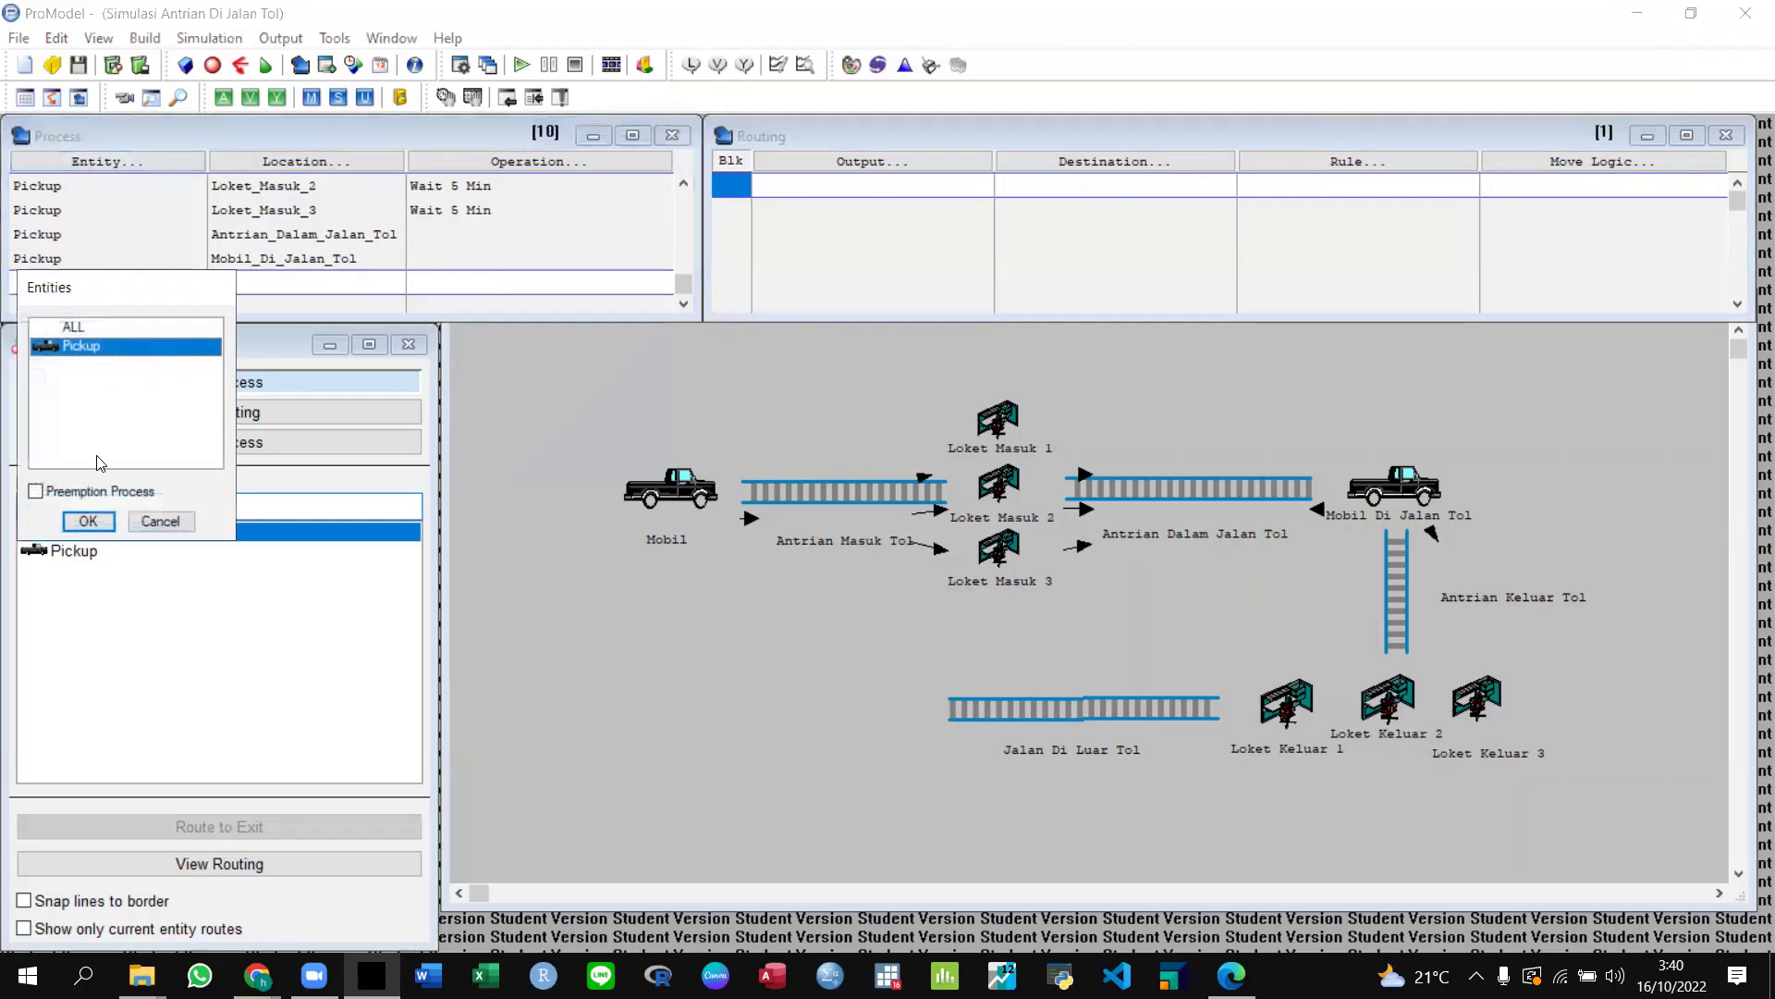
pyautogui.click(87, 521)
pyautogui.click(254, 282)
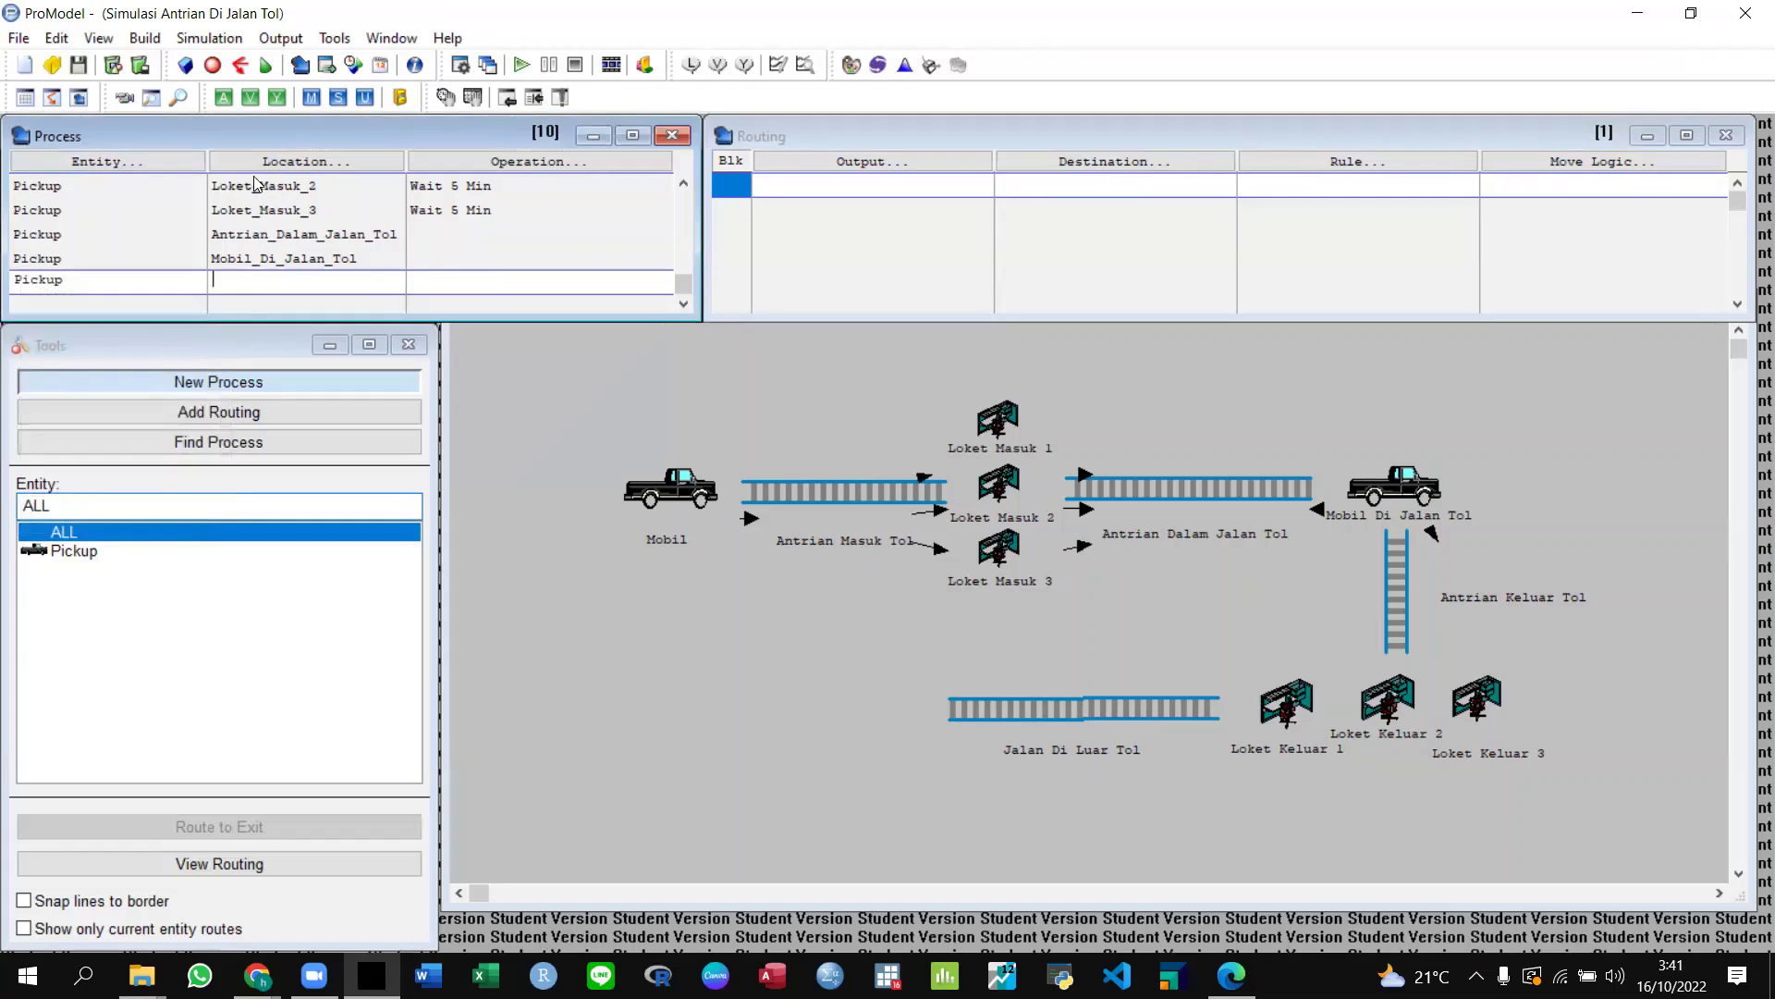
pyautogui.click(306, 161)
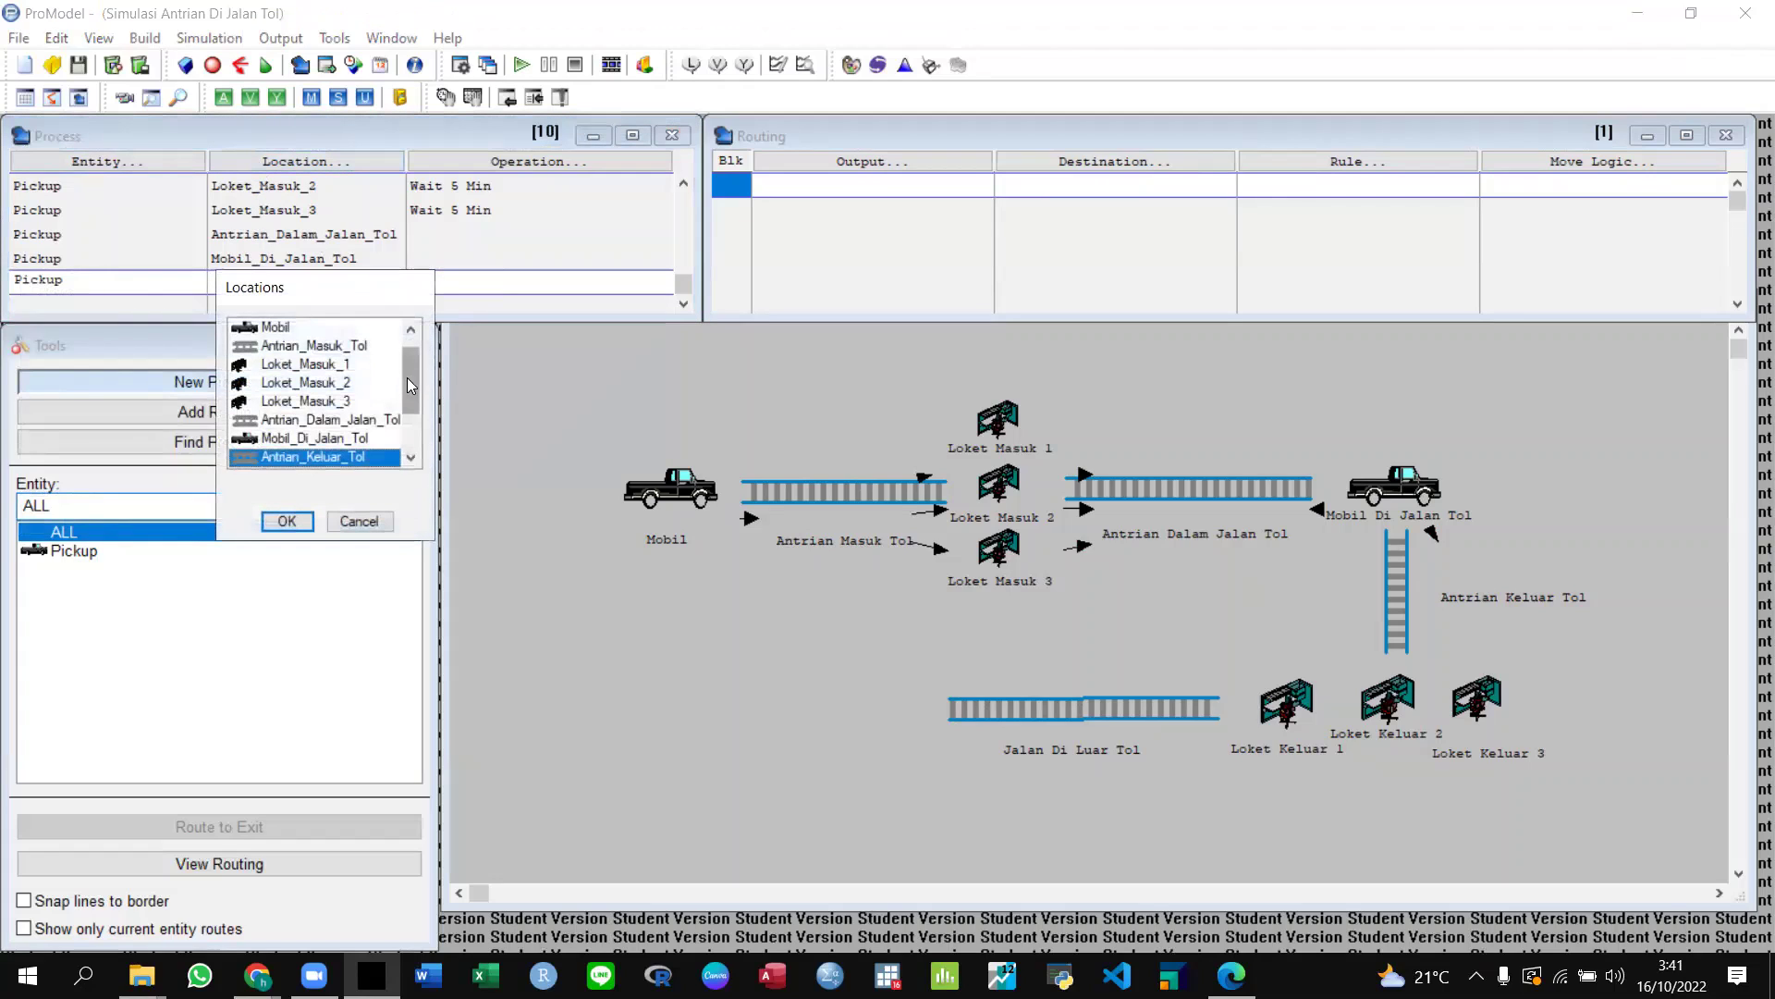
pyautogui.moveTo(407, 377); pyautogui.dragTo(403, 407)
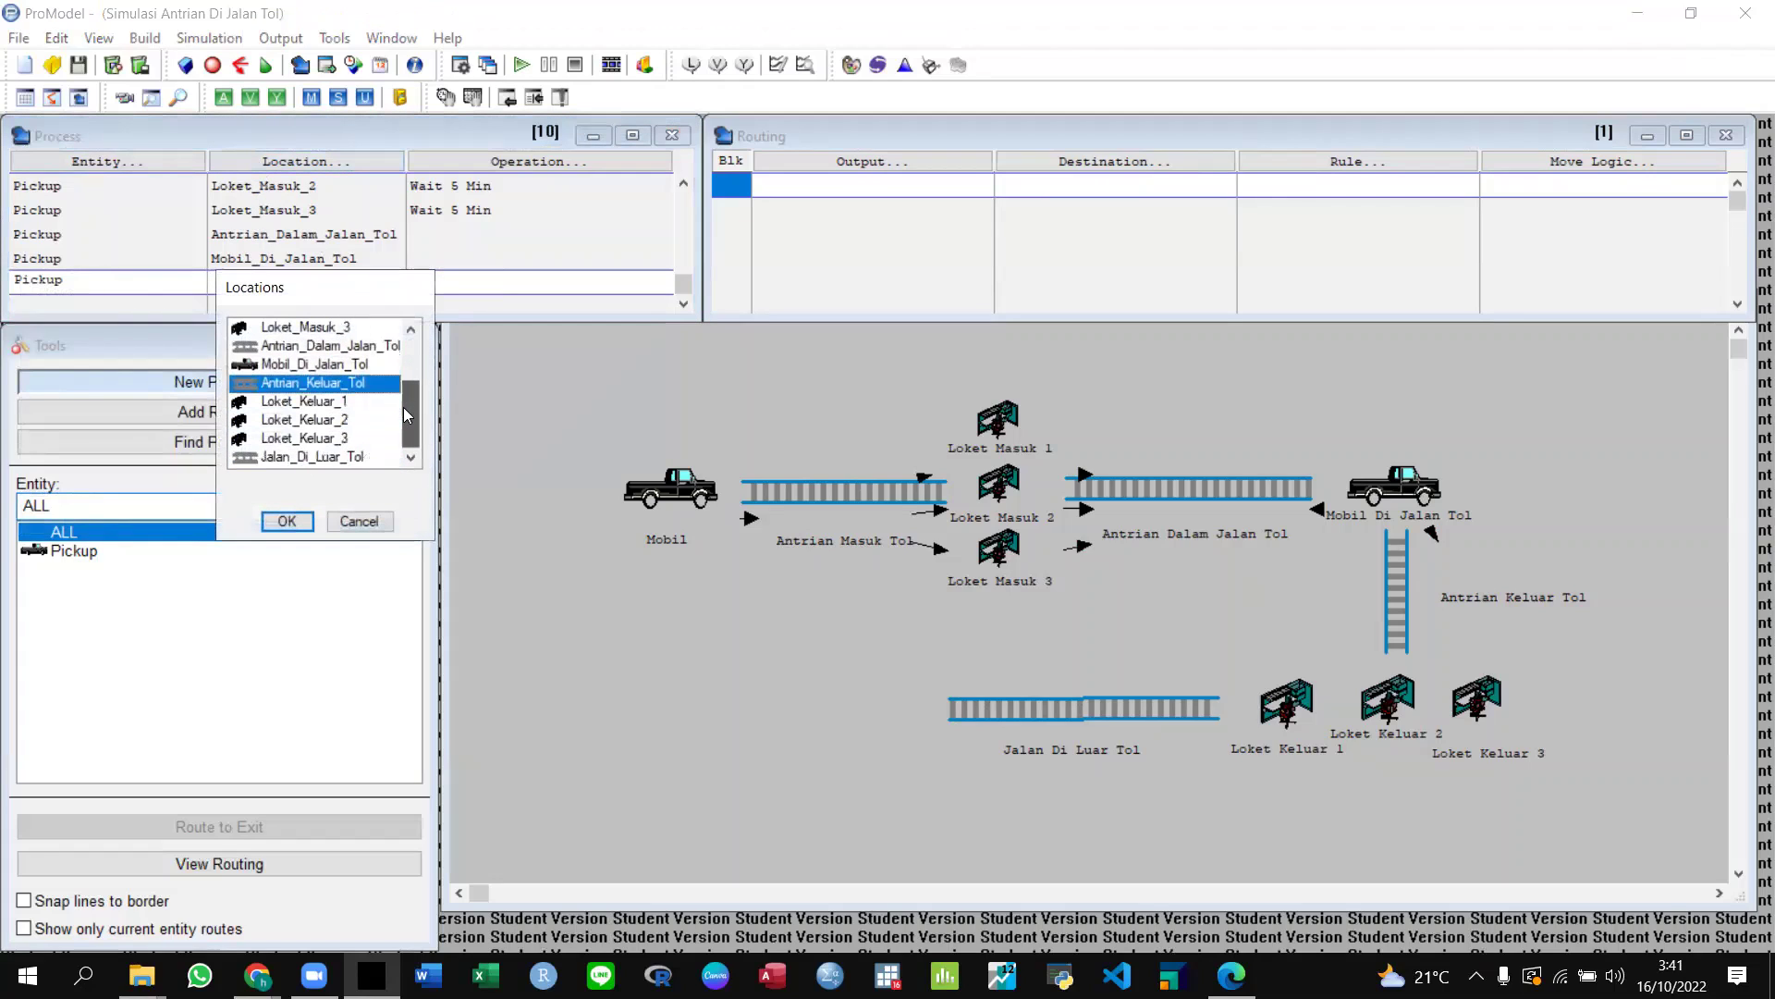
pyautogui.click(287, 520)
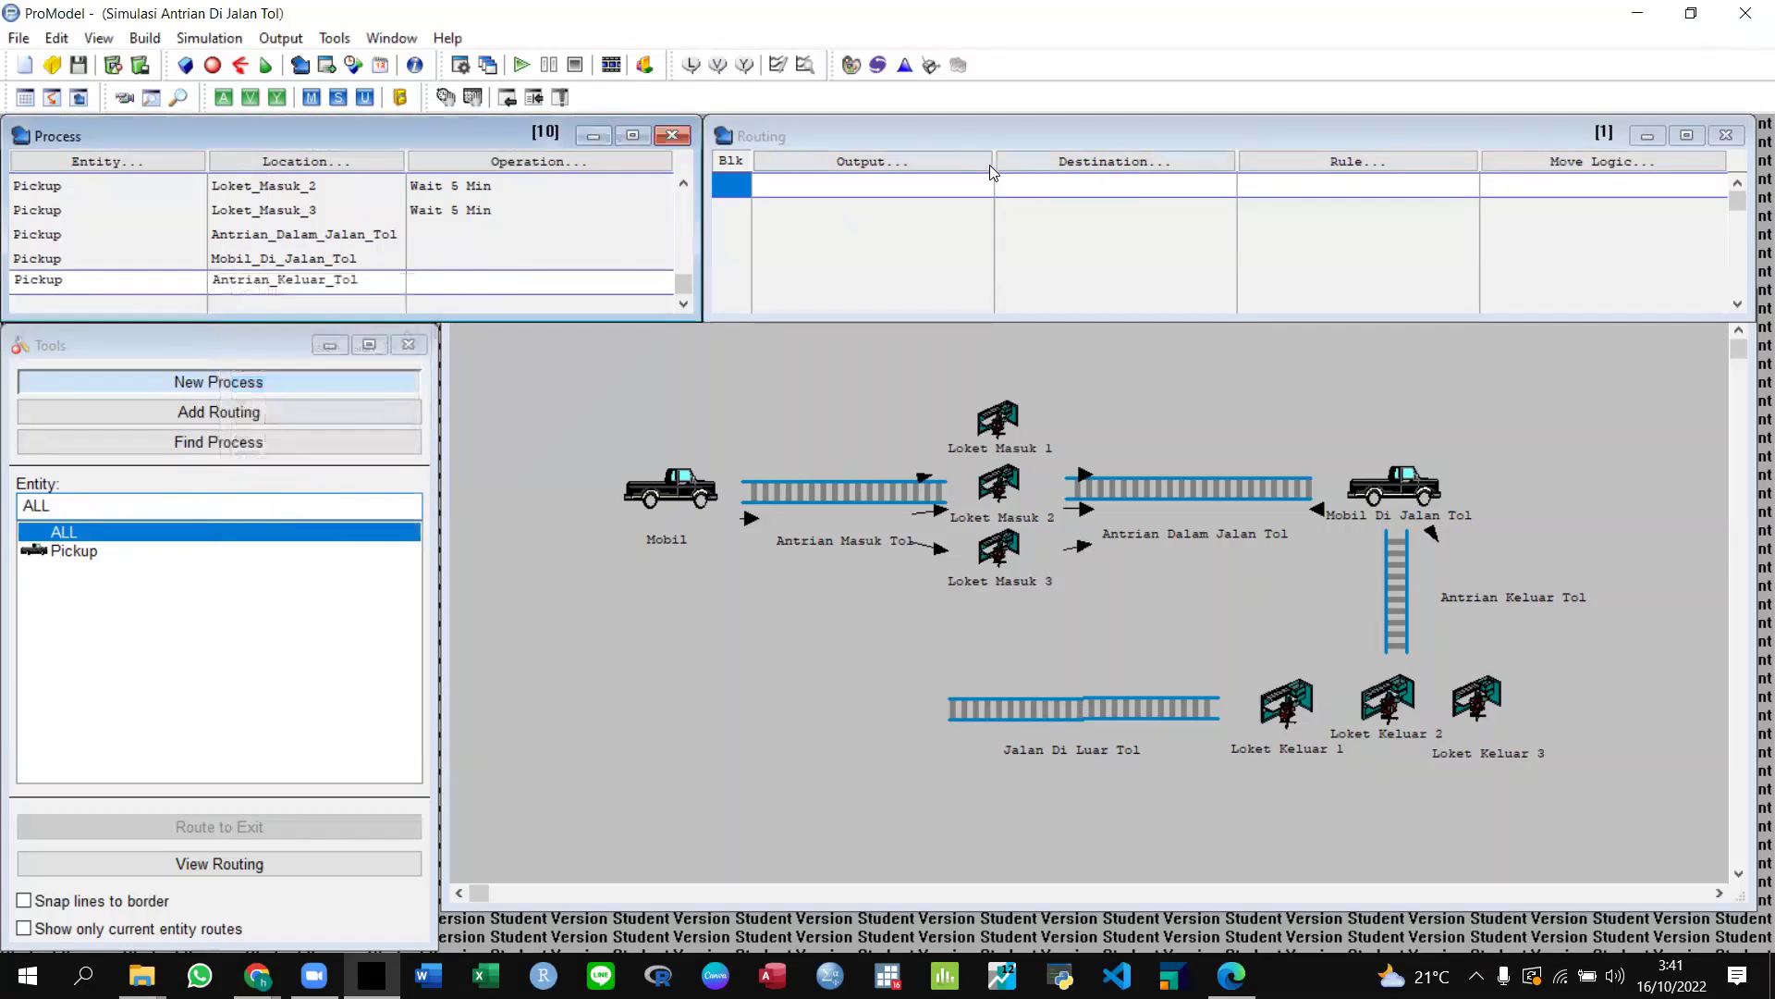
# Route the Antrian_Keluar_Tol record's Pickup output to Loket_Keluar_1 with the move logic Move For 20 sec.
pyautogui.click(924, 162)
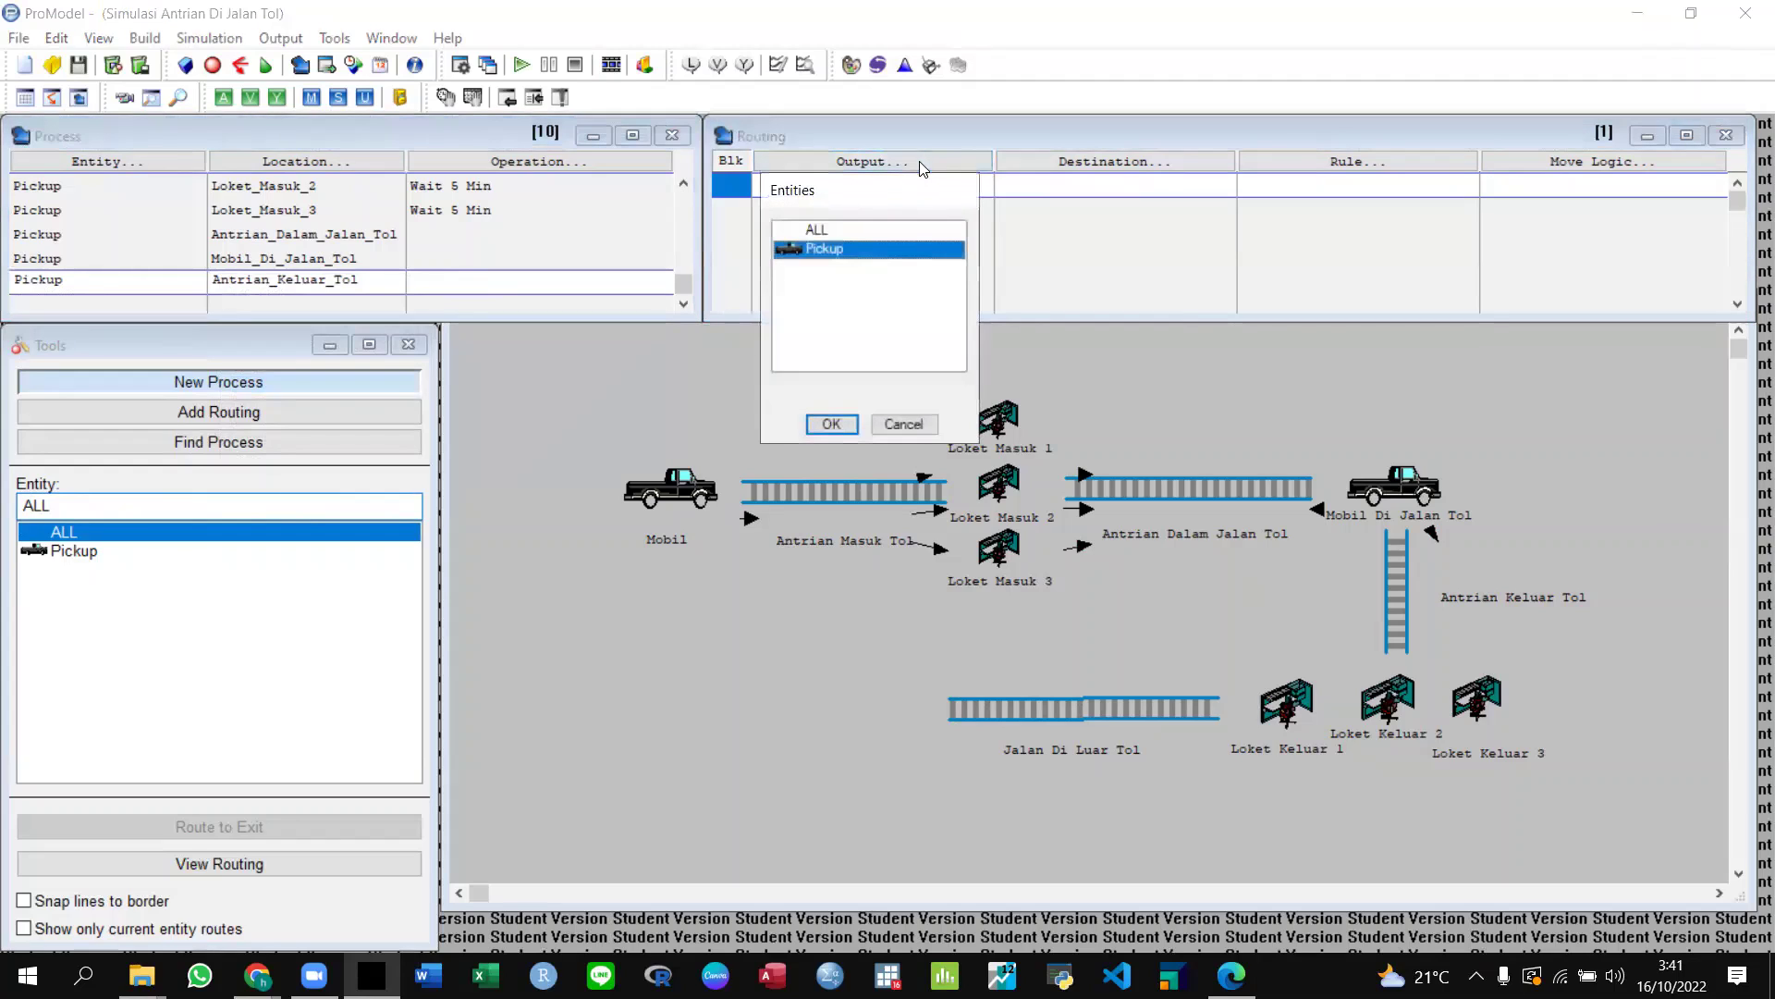
pyautogui.click(852, 424)
pyautogui.click(1049, 167)
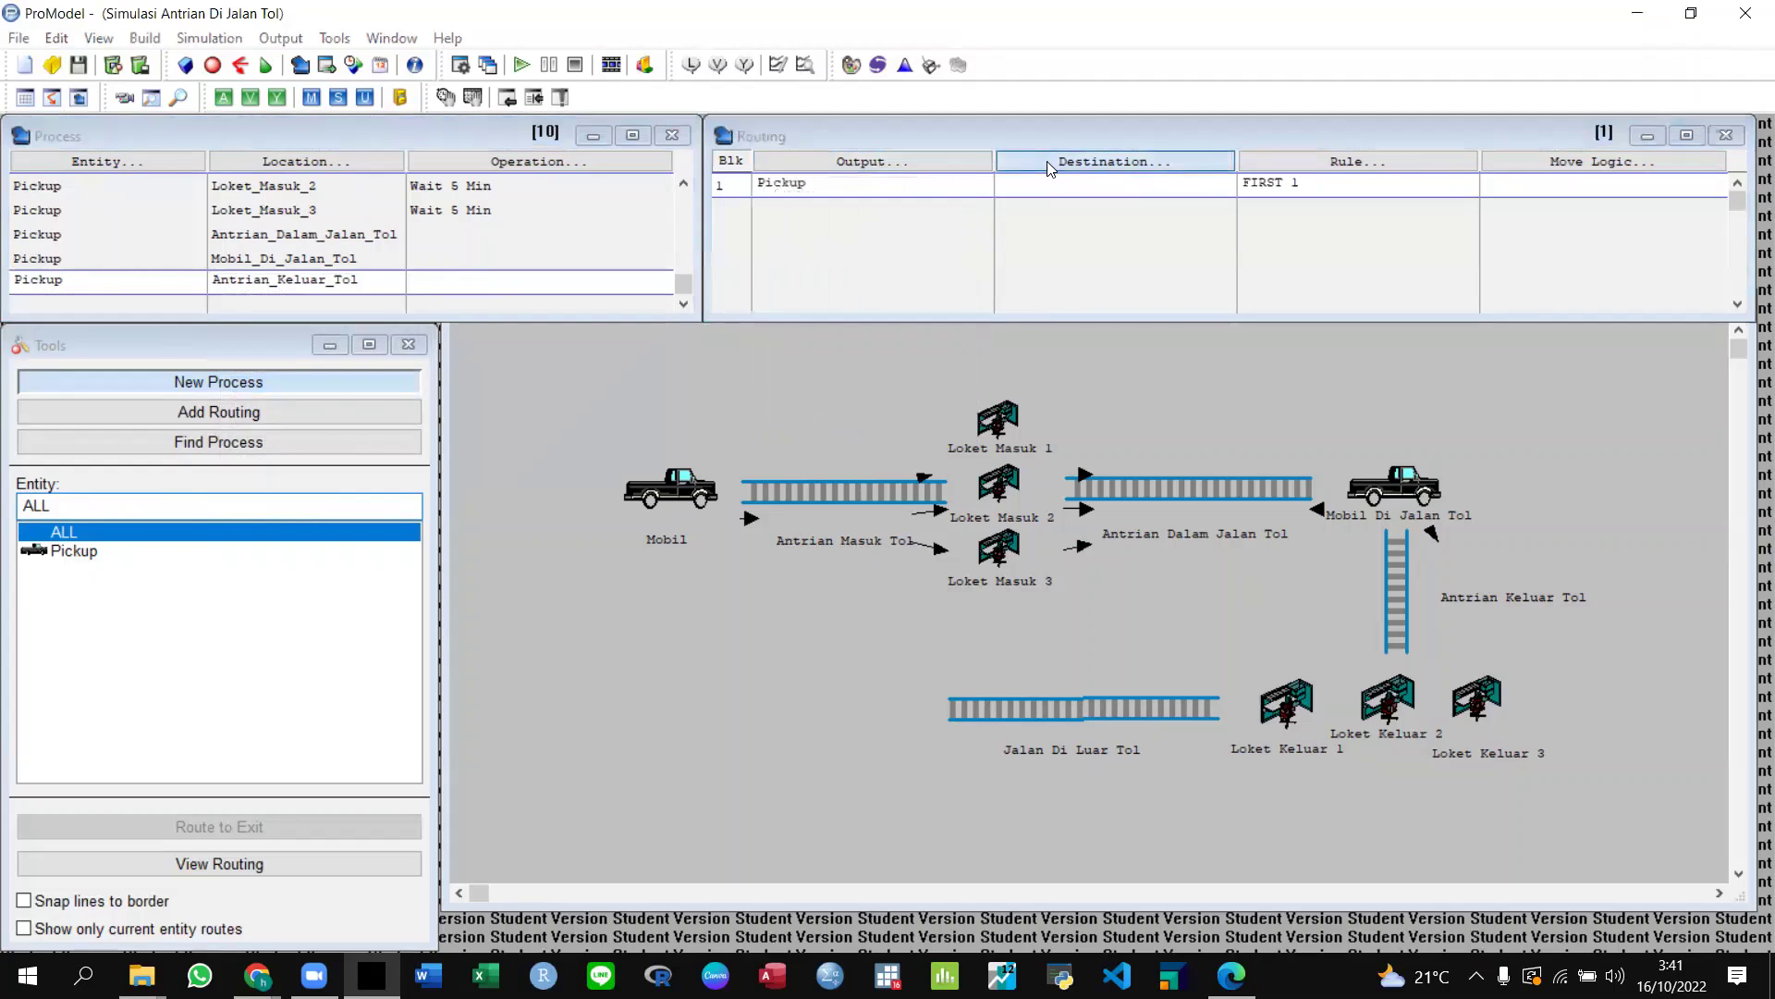
pyautogui.moveTo(1197, 272); pyautogui.dragTo(1196, 290)
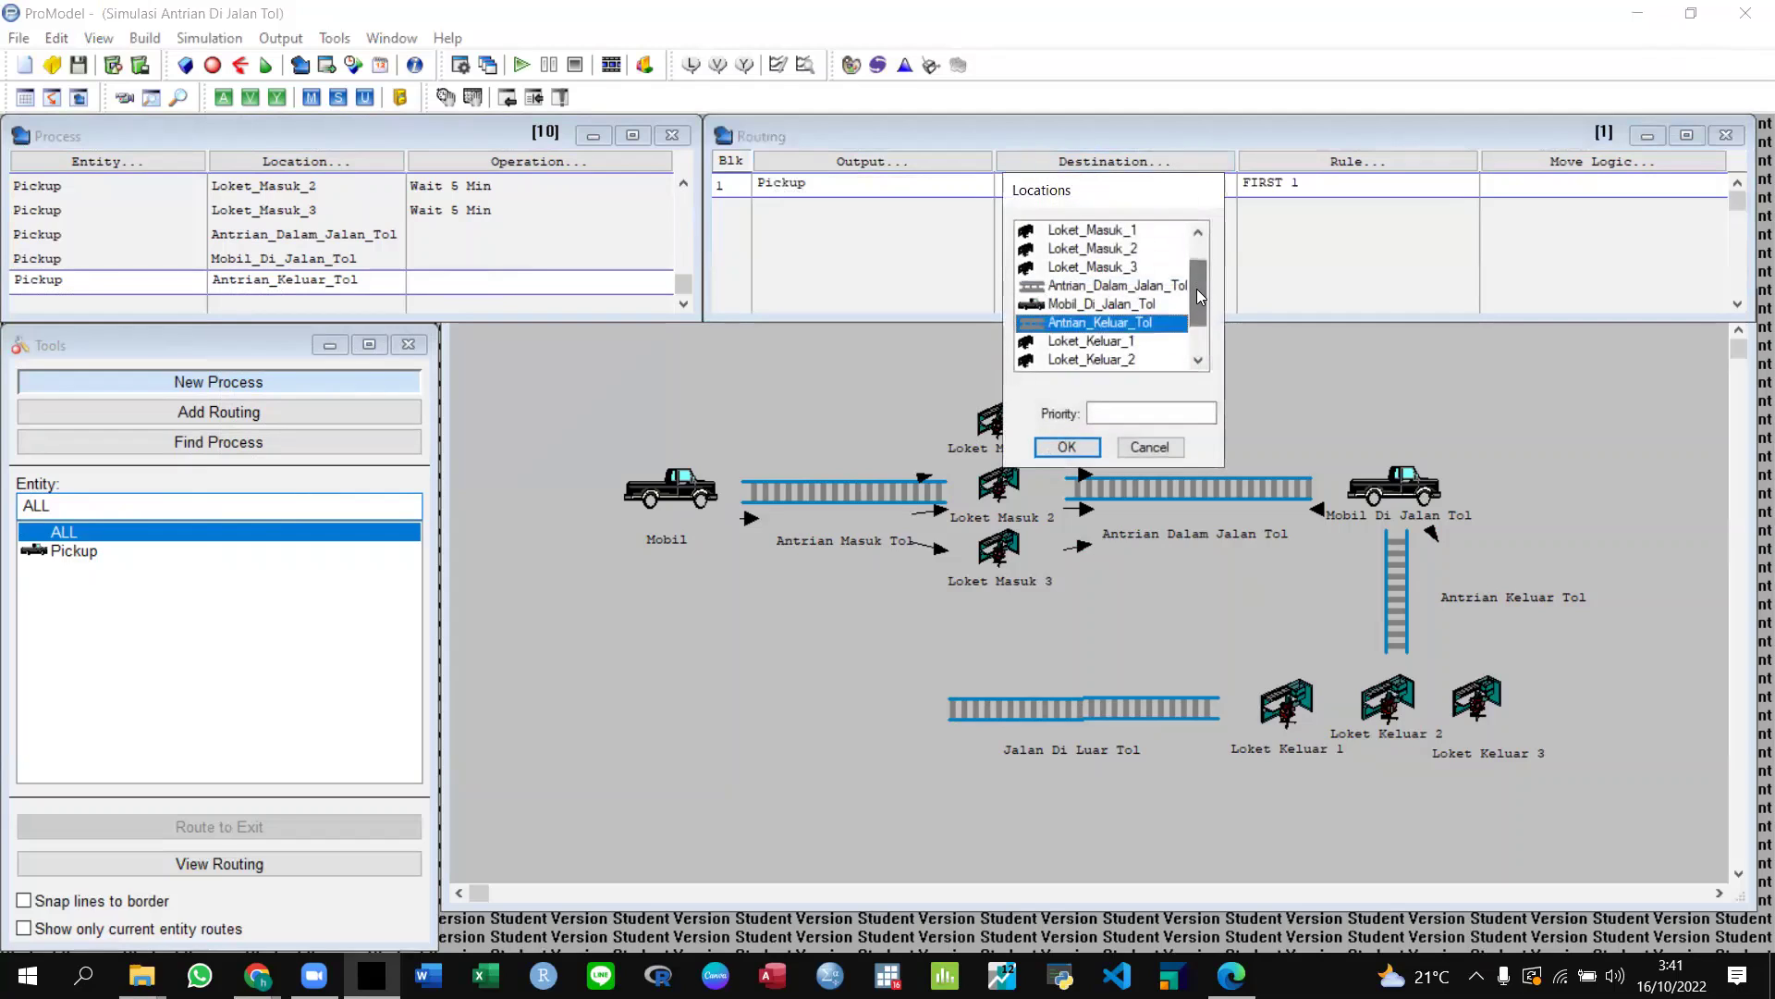
pyautogui.click(1136, 342)
pyautogui.click(1065, 446)
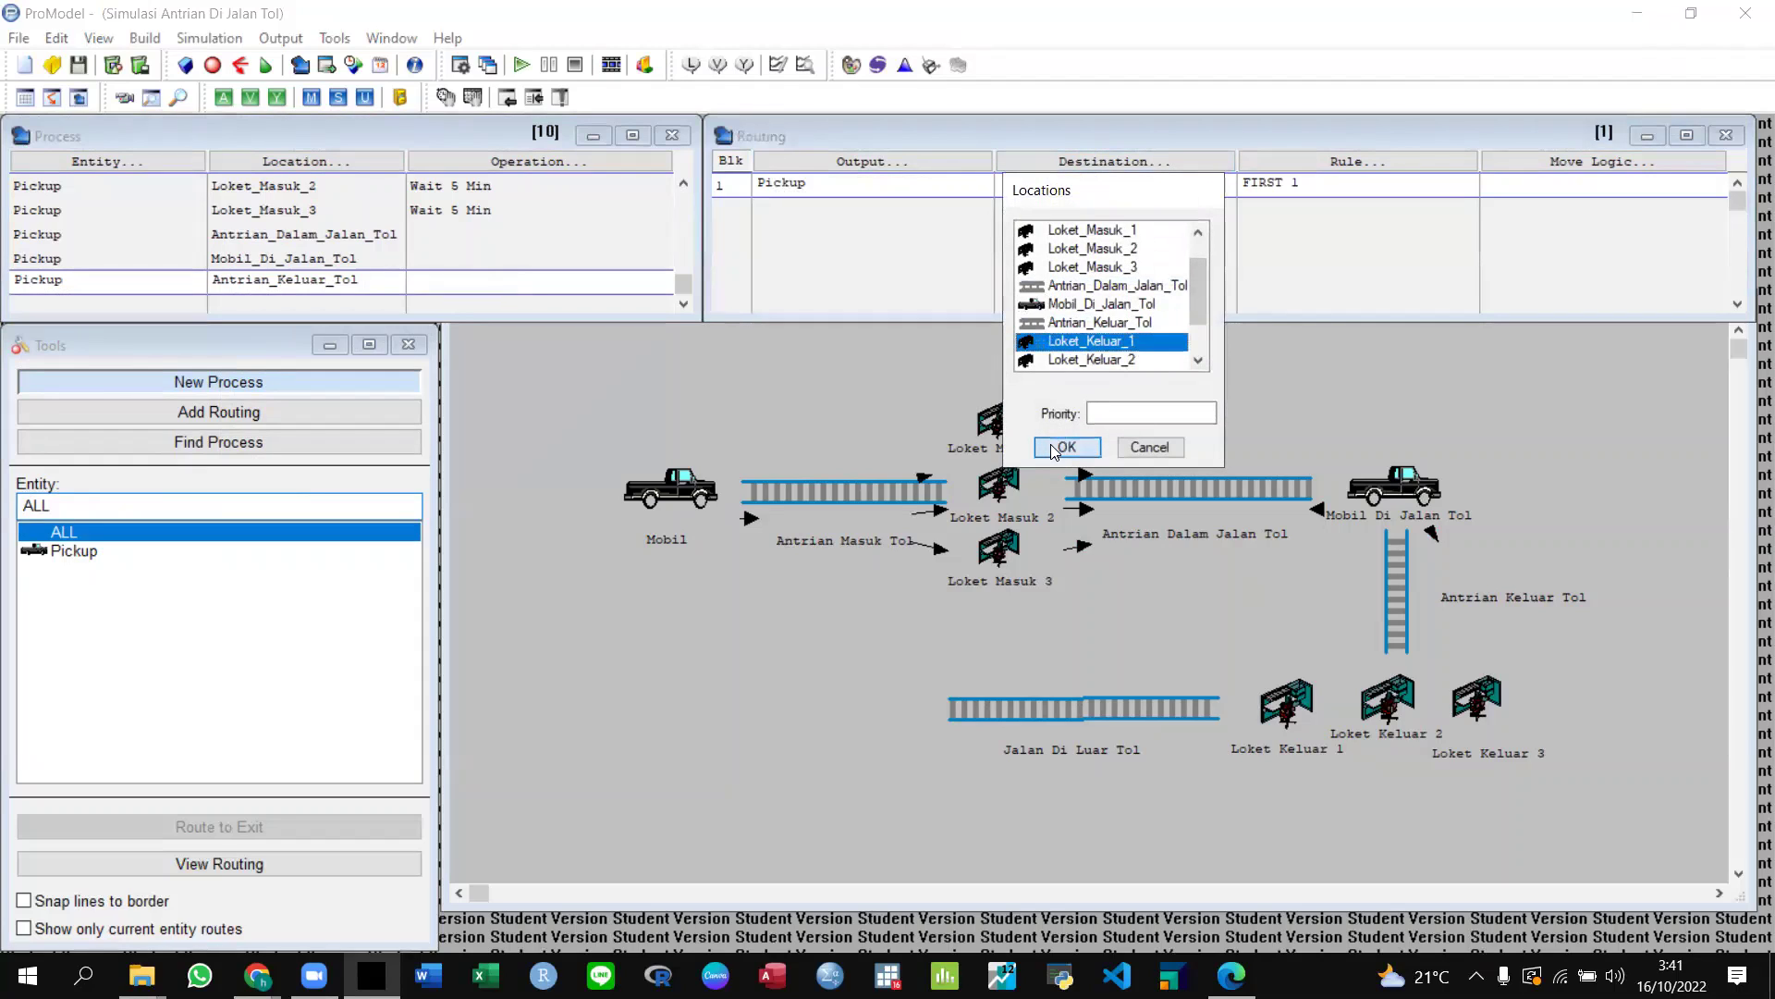
pyautogui.click(1527, 172)
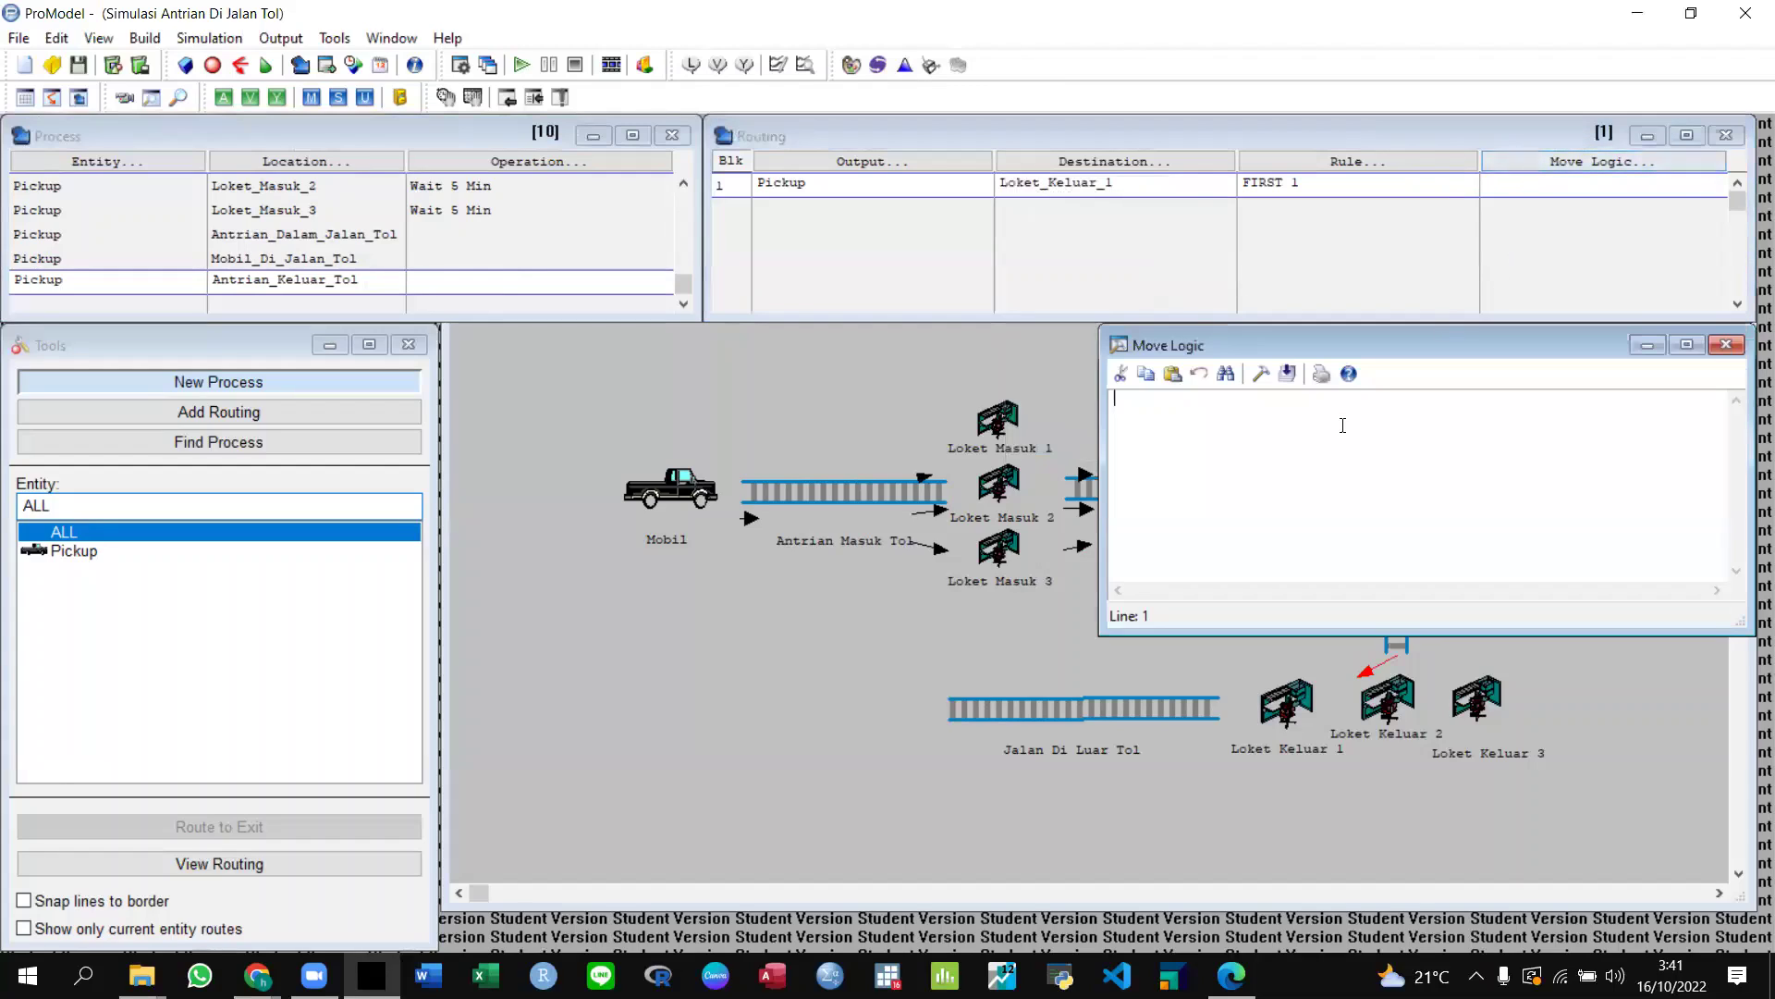
pyautogui.write('Move For 20 se')
pyautogui.write('c')
pyautogui.click(1729, 344)
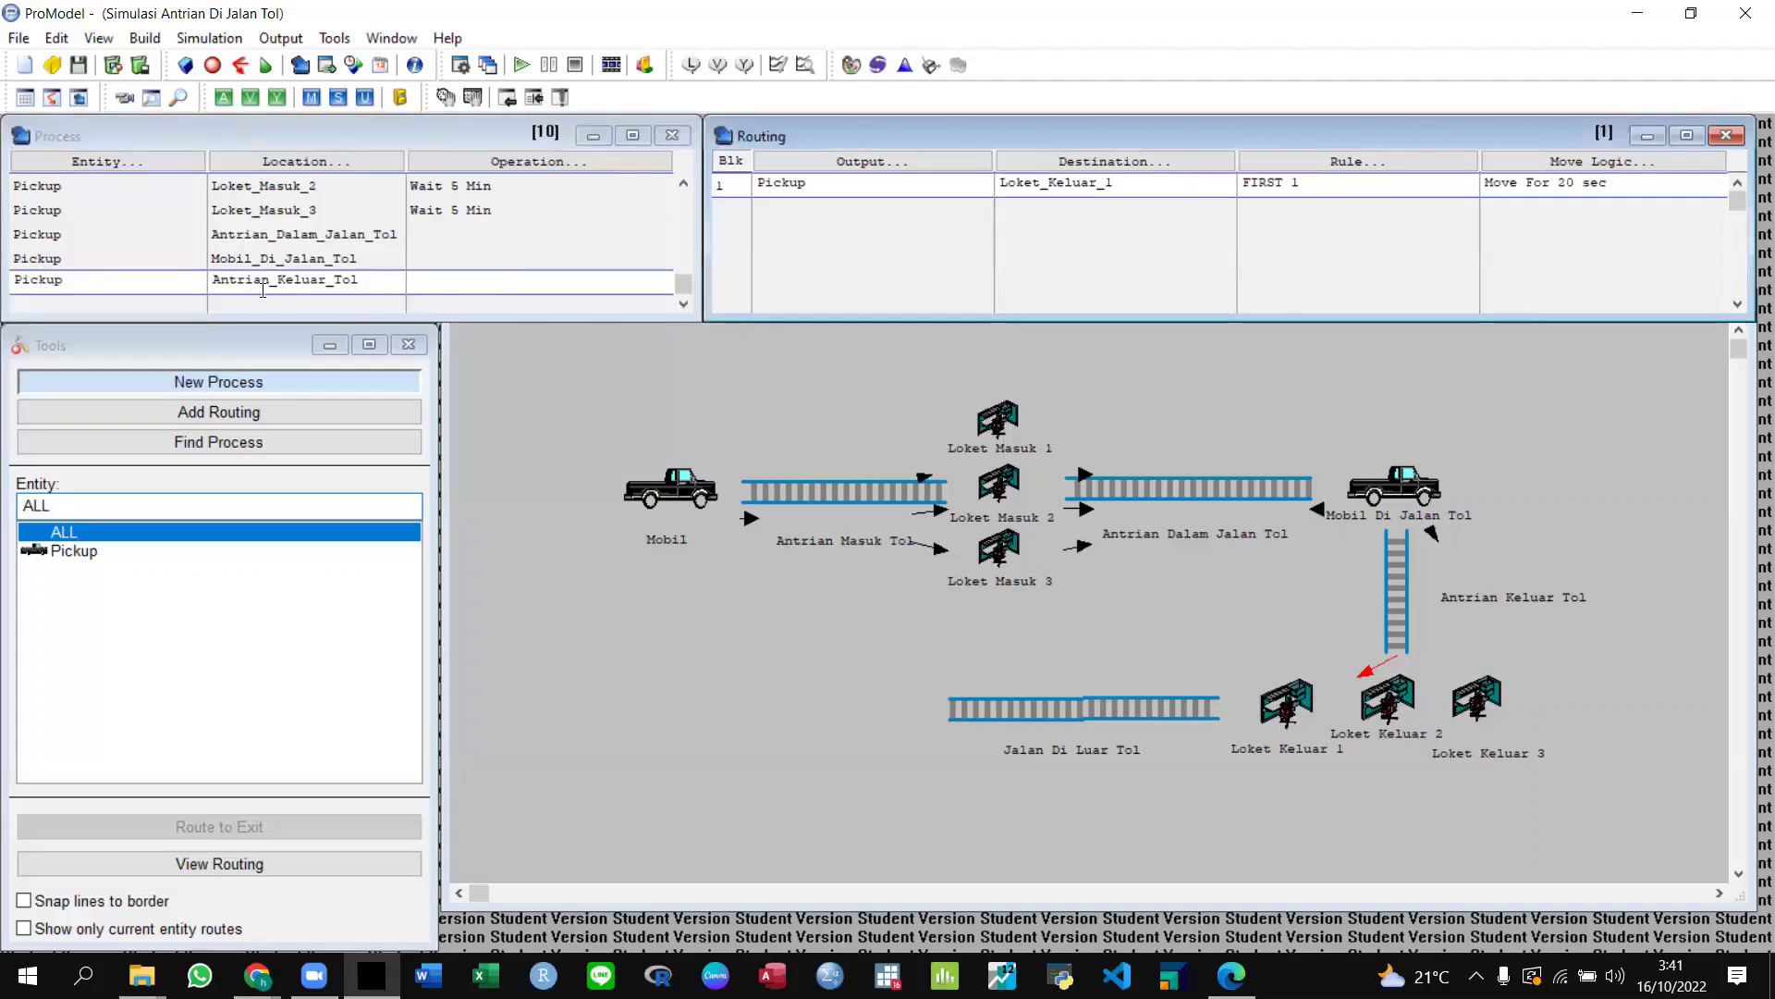
# Add a second process record for the Pickup entity at the Antrian_Keluar_Tol location.
pyautogui.click(165, 287)
pyautogui.press('Down')
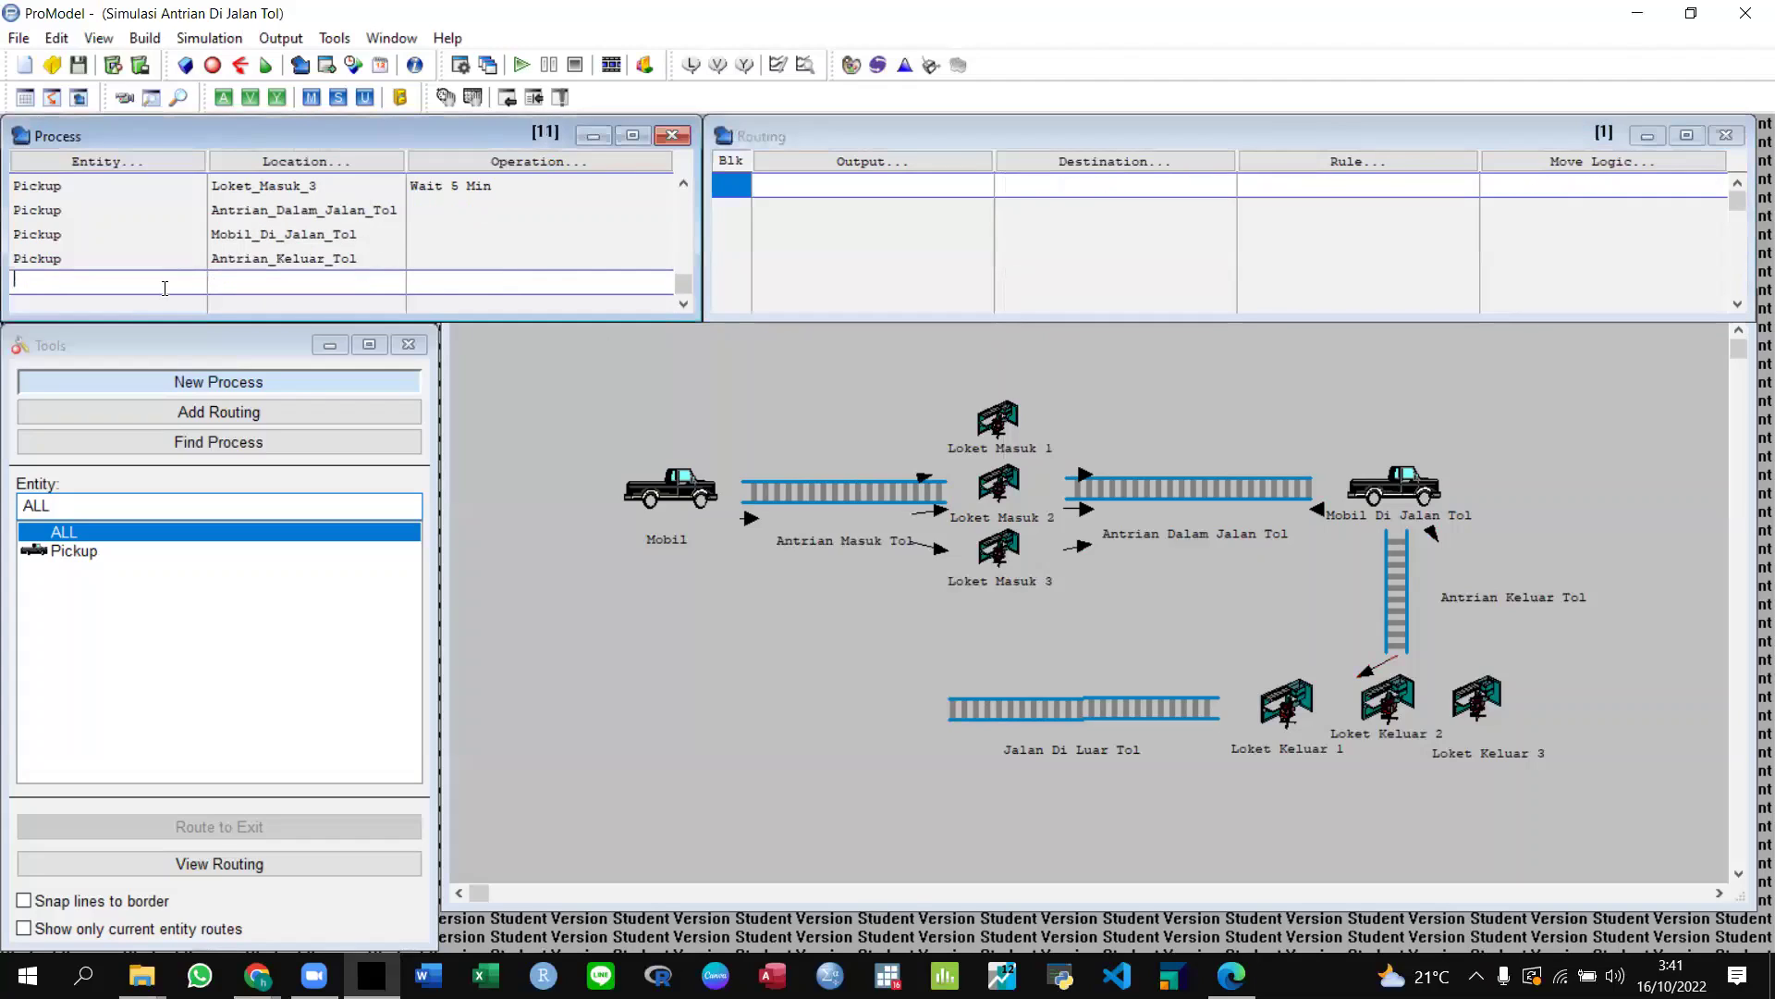
pyautogui.click(96, 163)
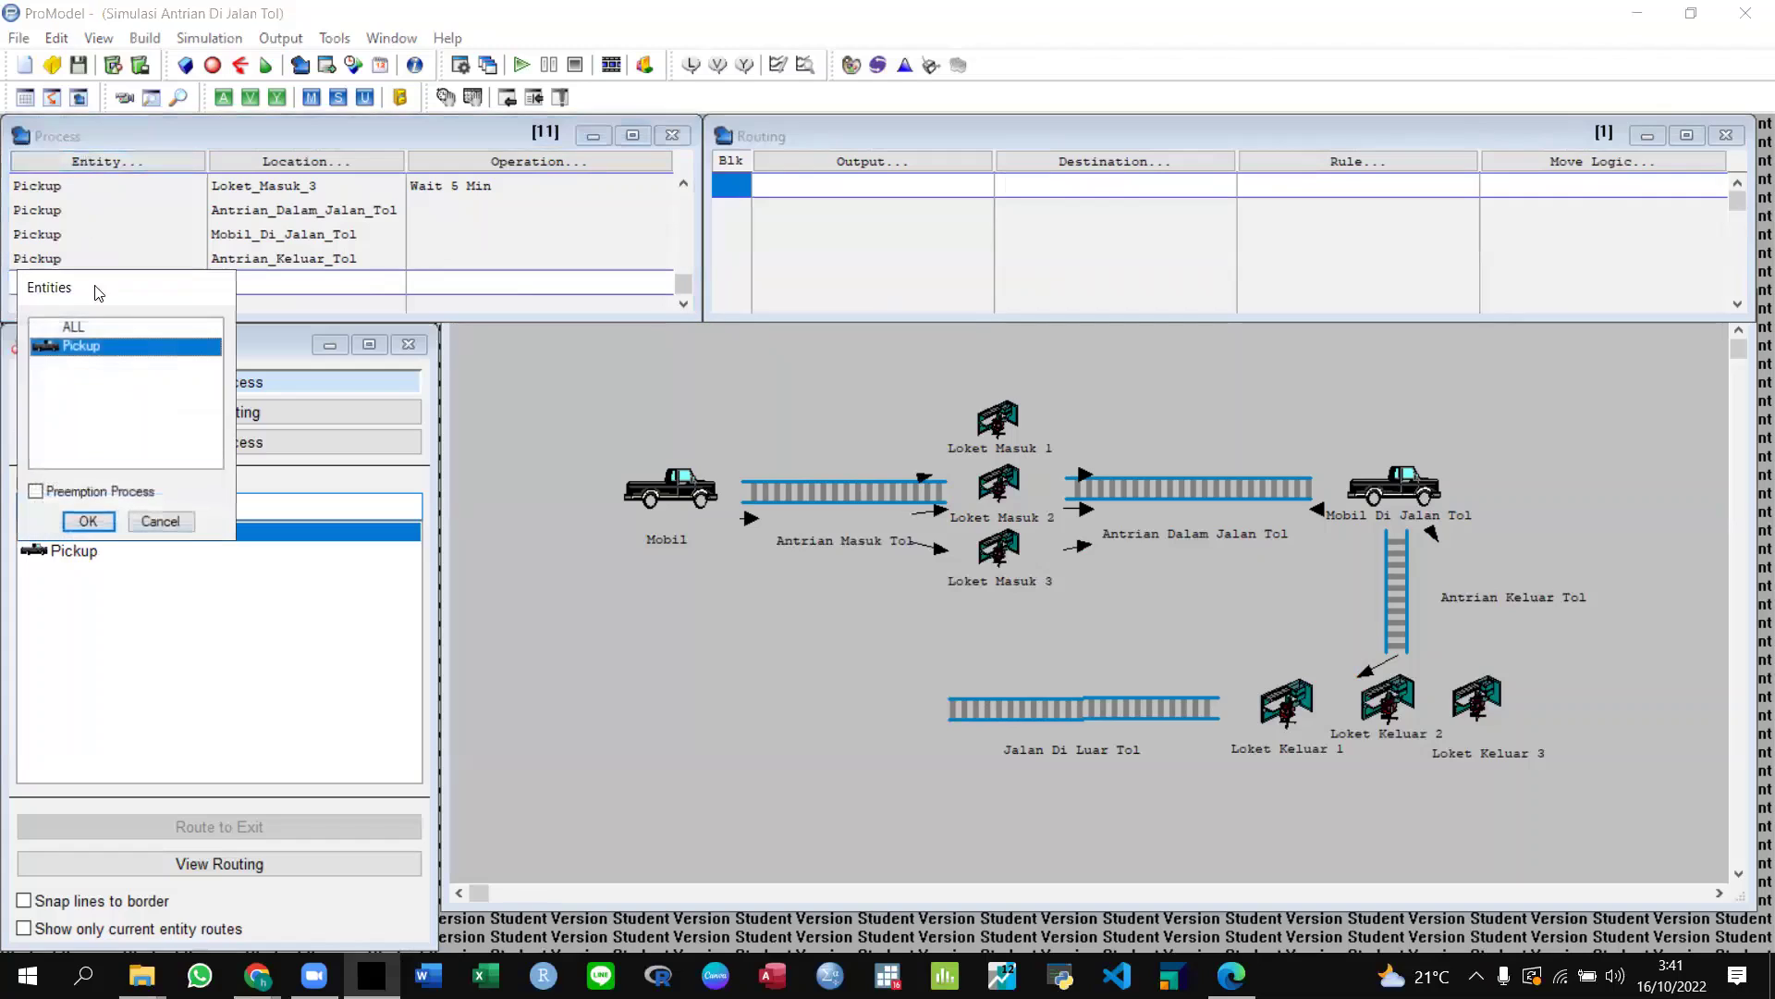
pyautogui.click(88, 520)
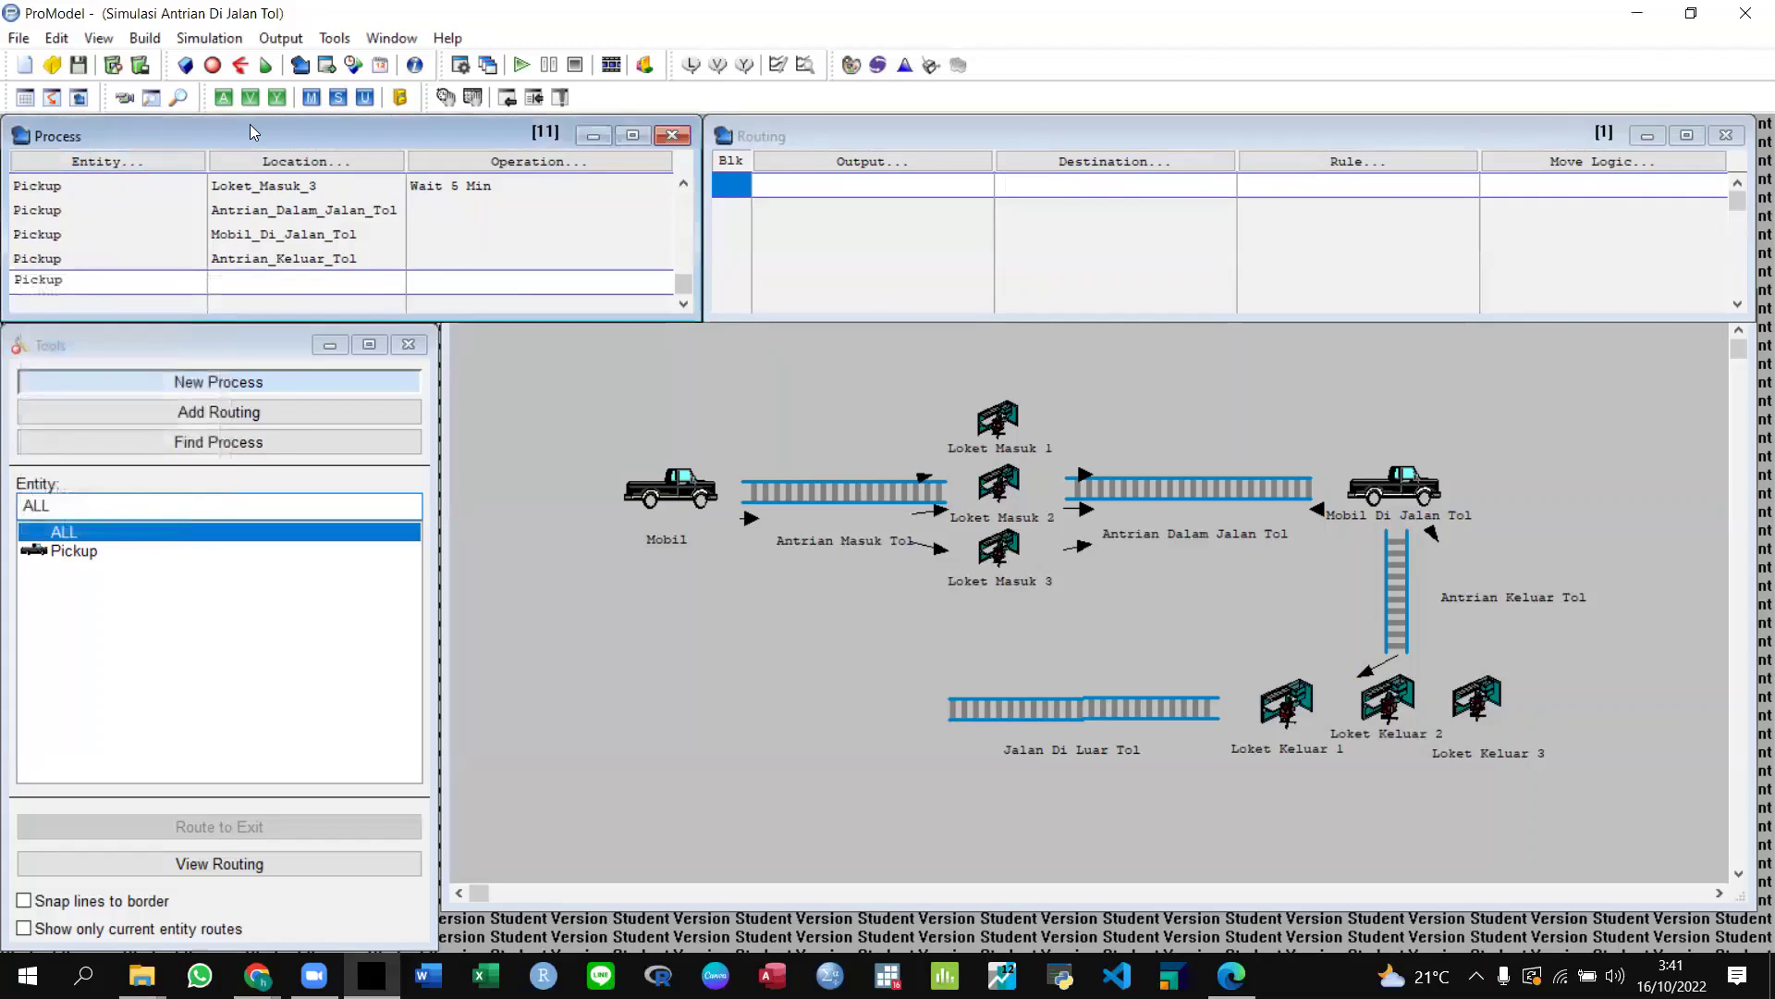
pyautogui.click(305, 162)
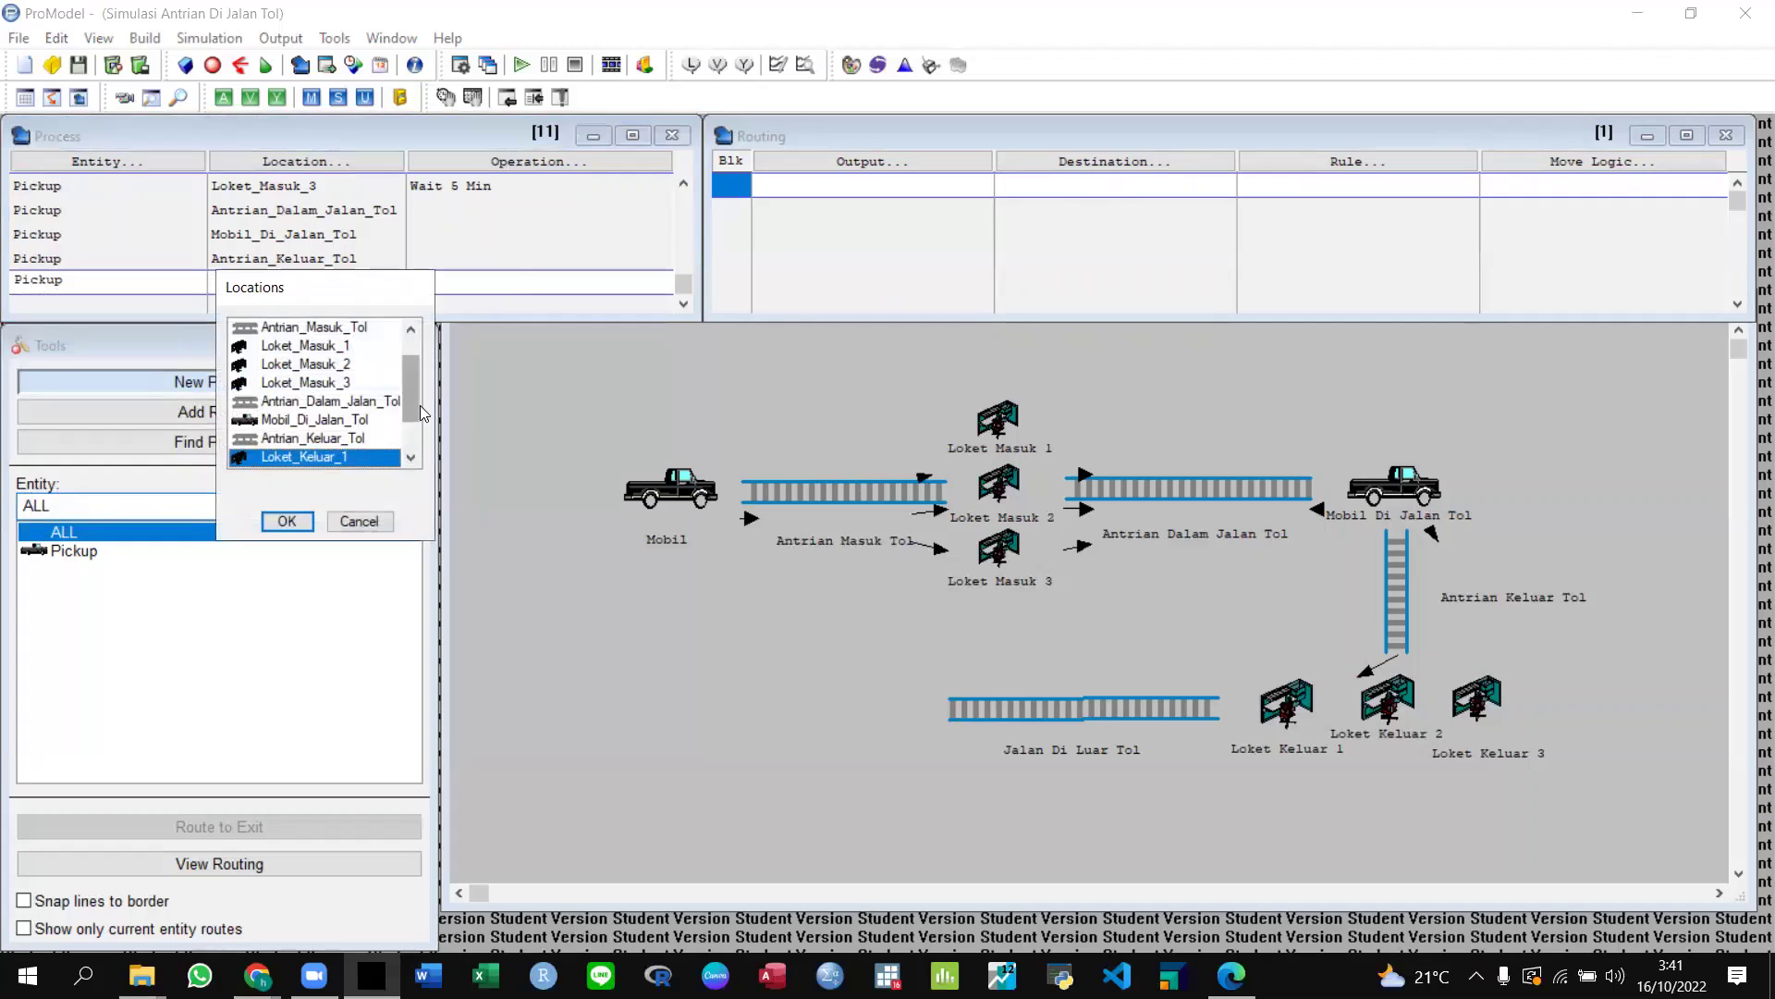
pyautogui.click(355, 437)
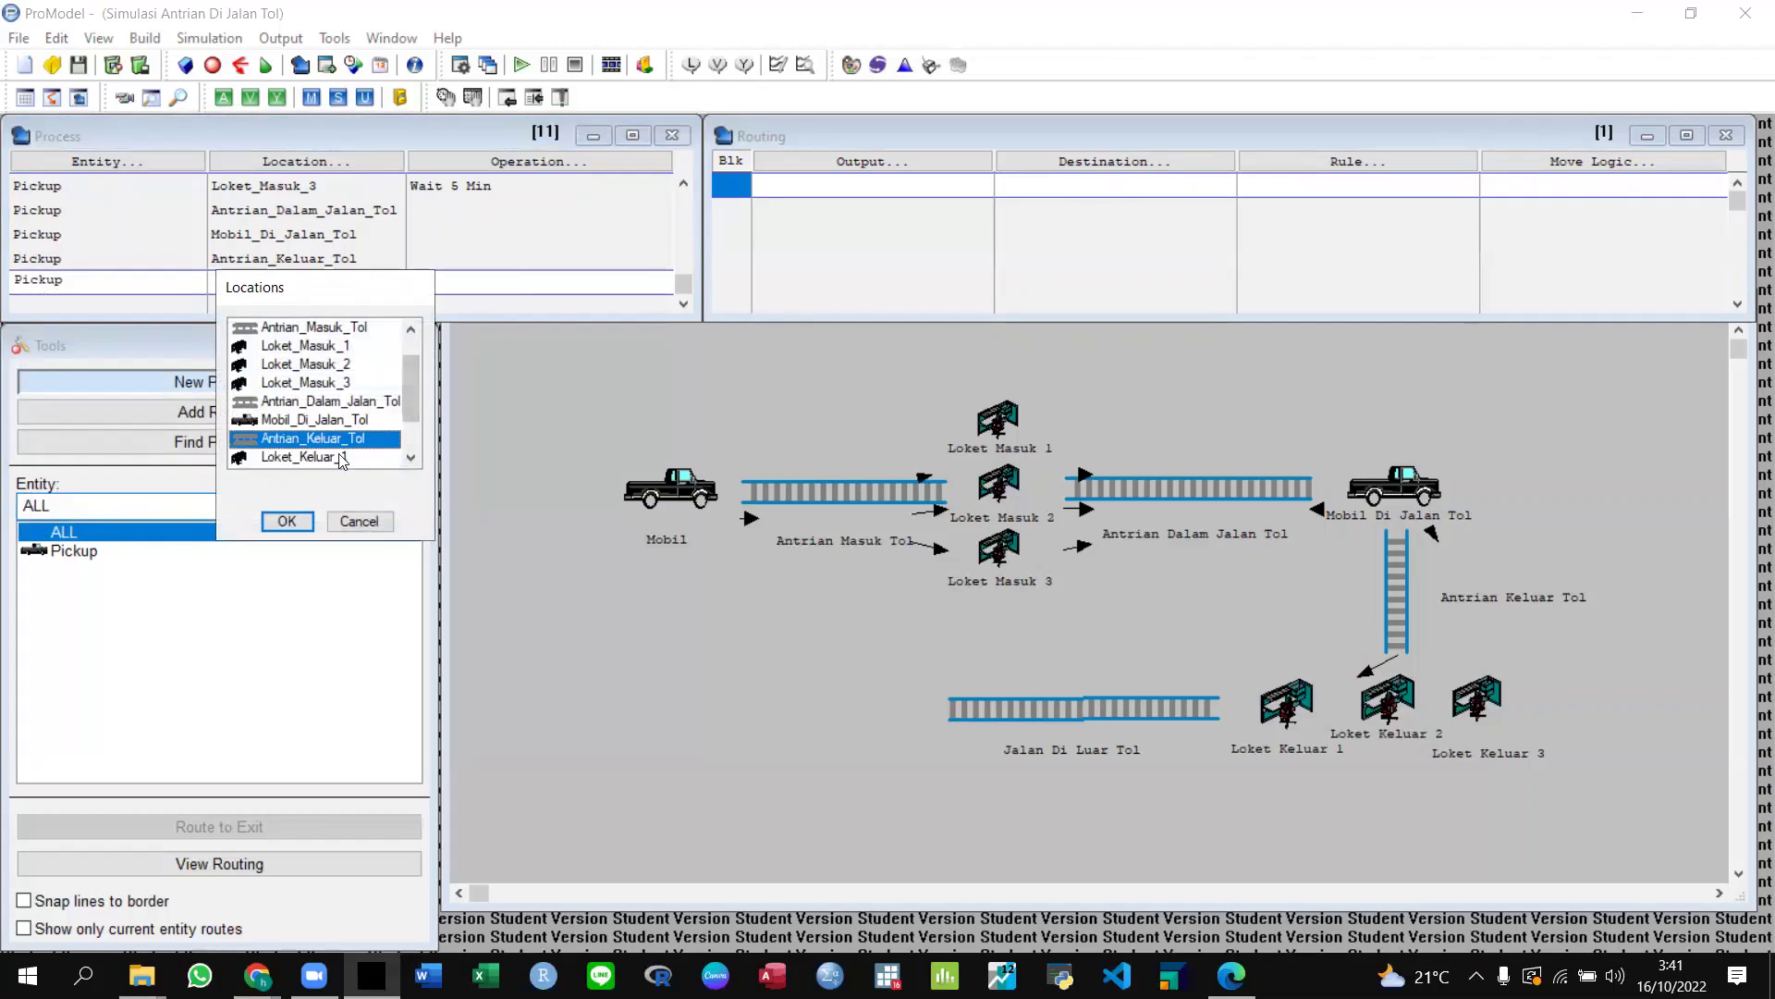
pyautogui.click(285, 520)
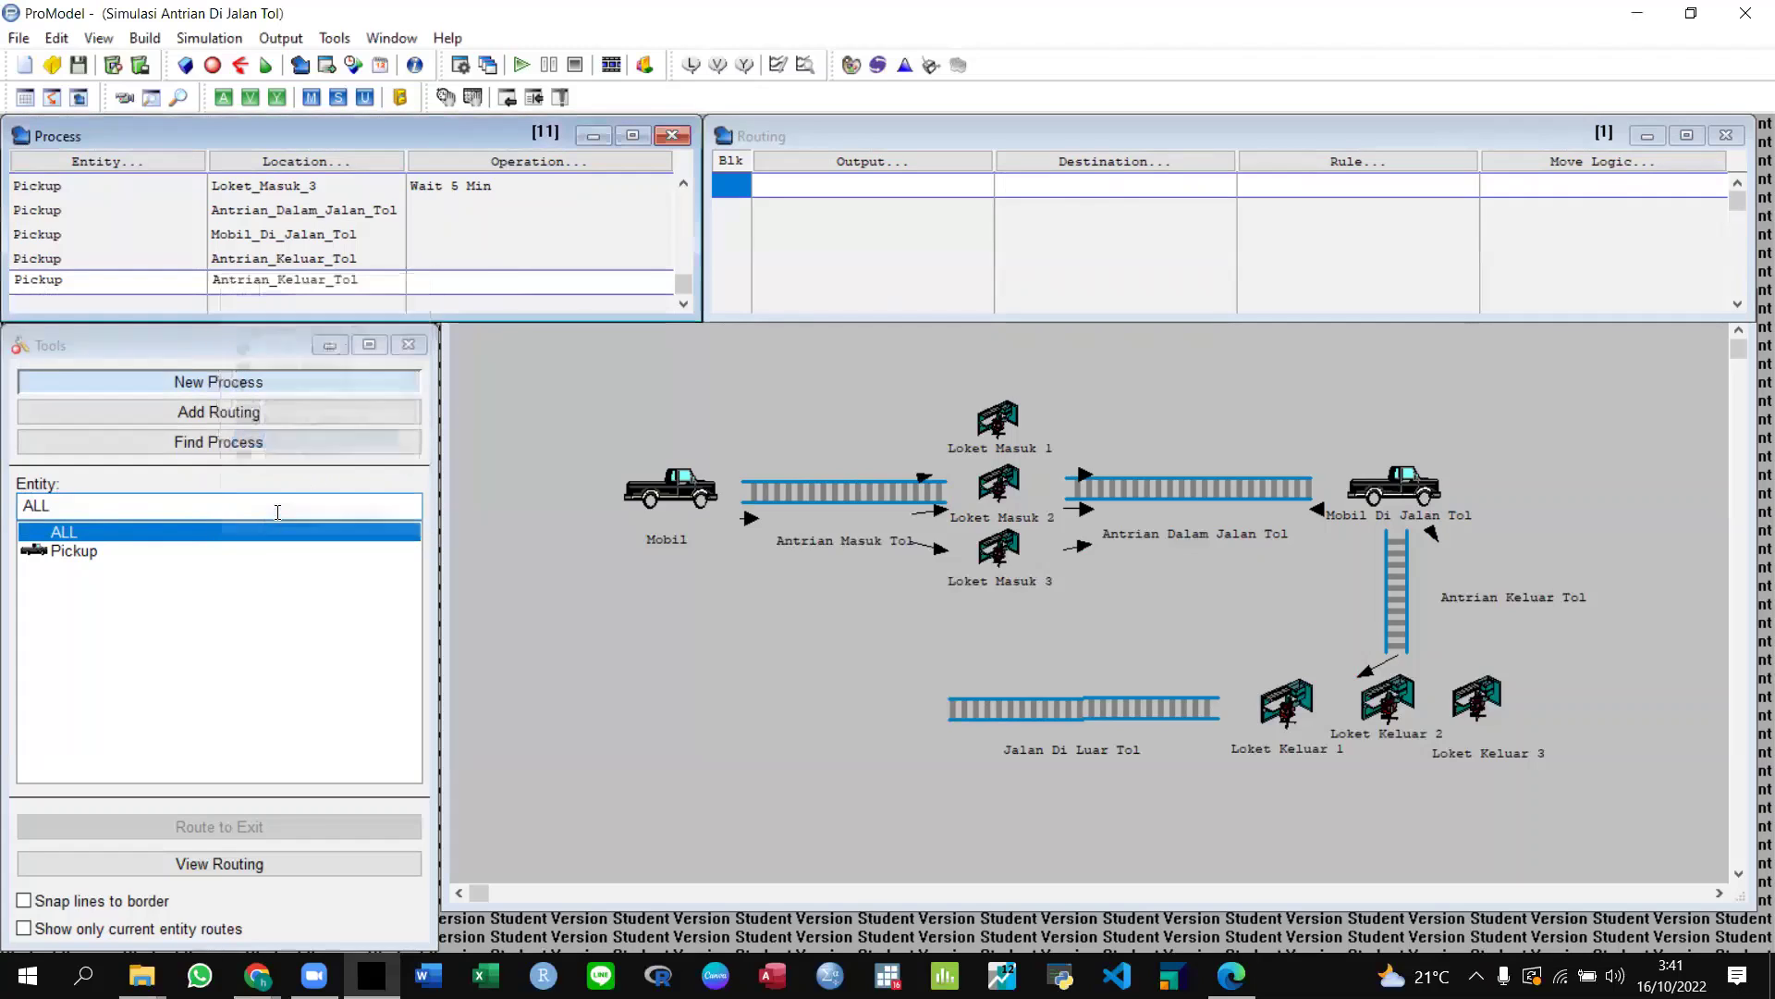
# Route the second Antrian_Keluar_Tol record's Pickup output to Loket_Keluar_2 with the move logic Move For 20 sec.
pyautogui.click(884, 160)
pyautogui.click(835, 423)
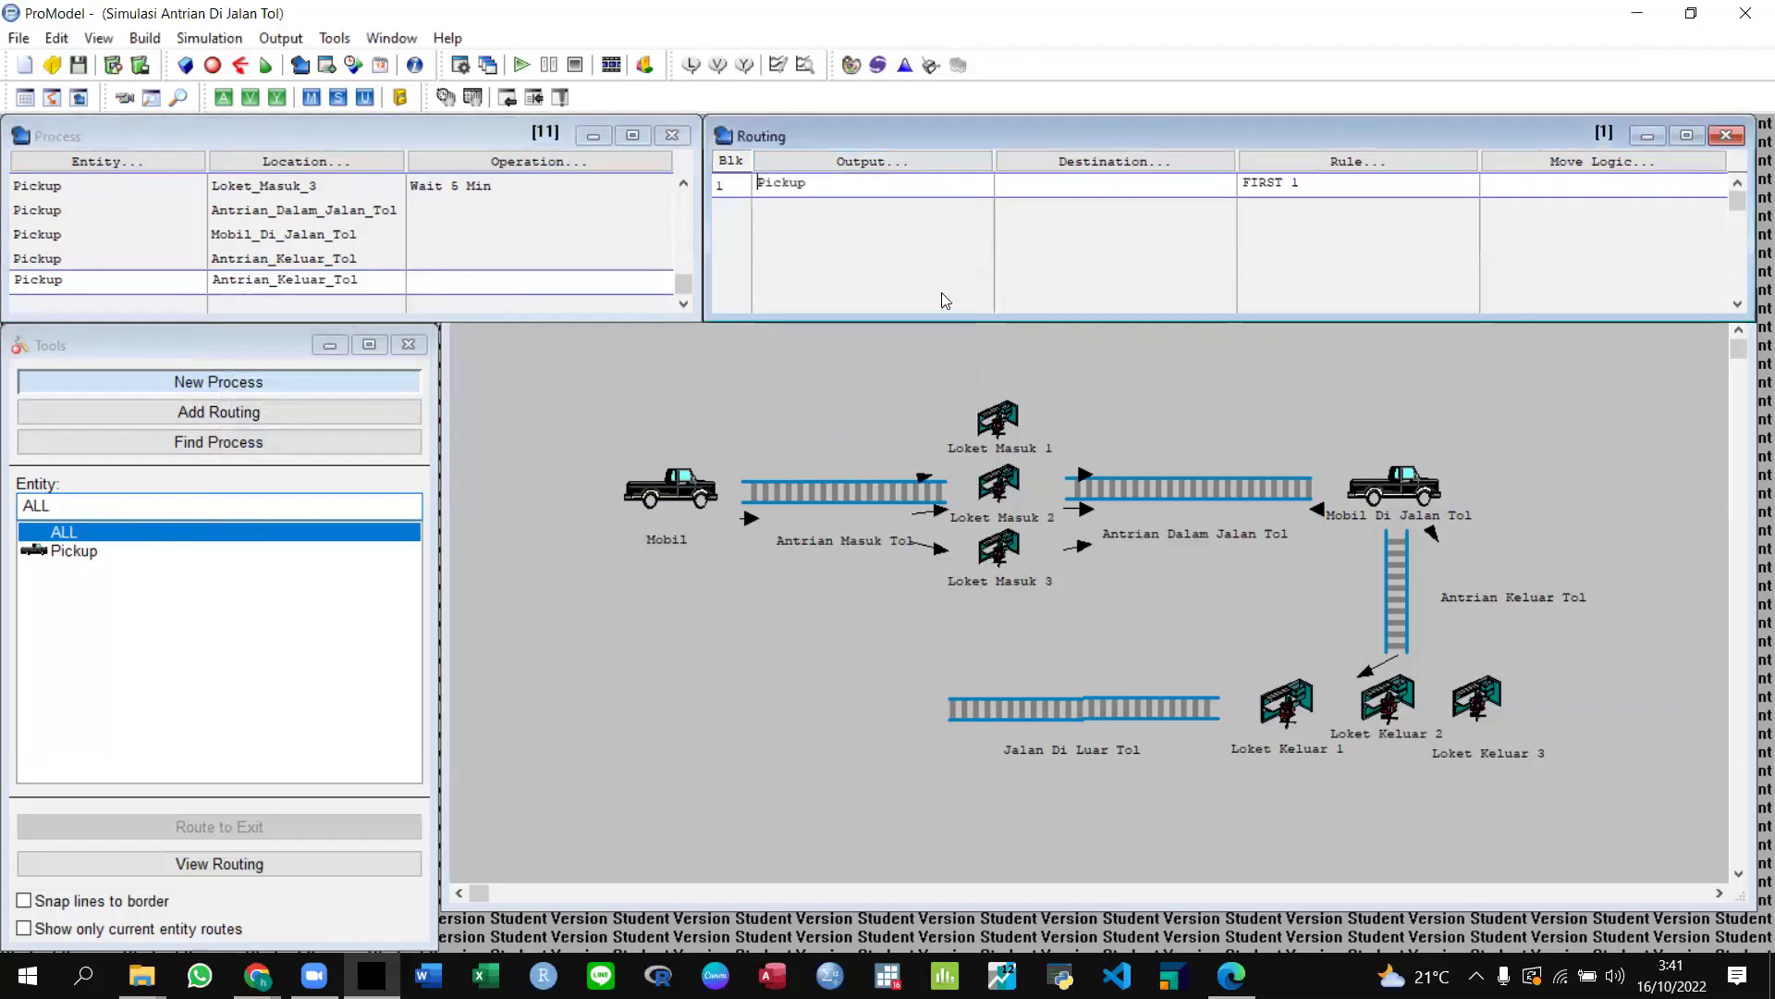
pyautogui.click(1068, 166)
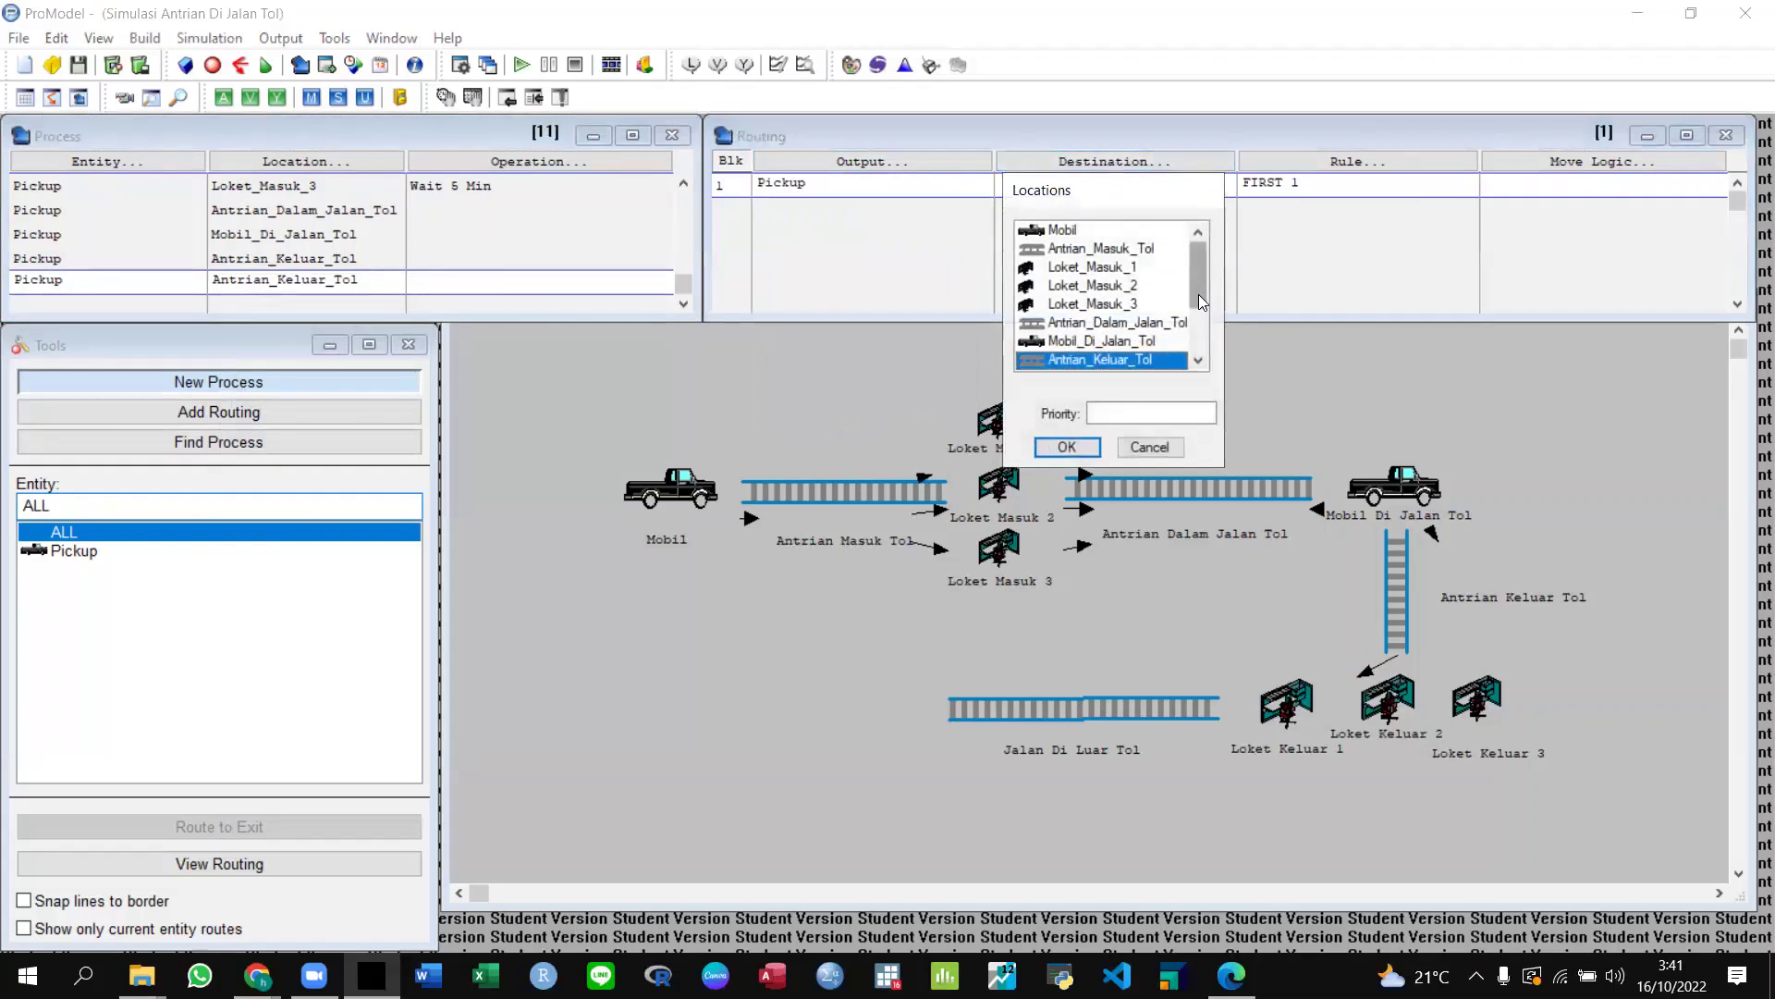
pyautogui.moveTo(1198, 294); pyautogui.dragTo(1198, 328)
pyautogui.click(1091, 322)
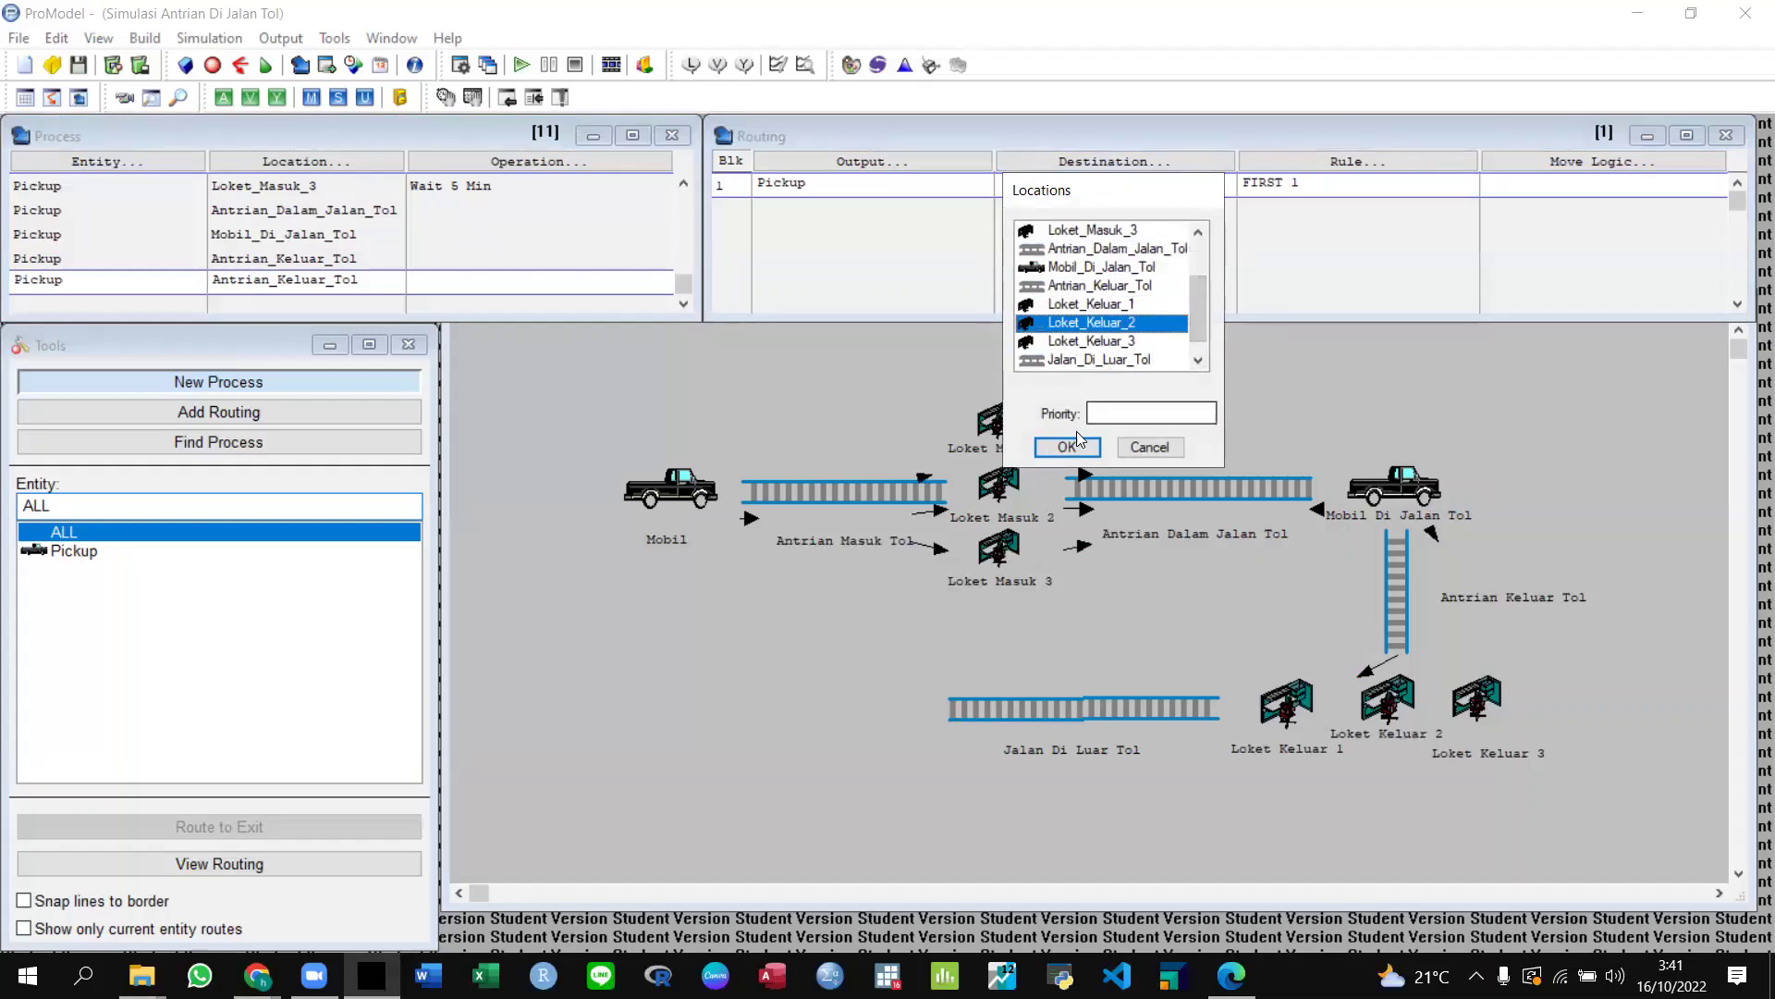
pyautogui.click(1070, 445)
pyautogui.click(1520, 183)
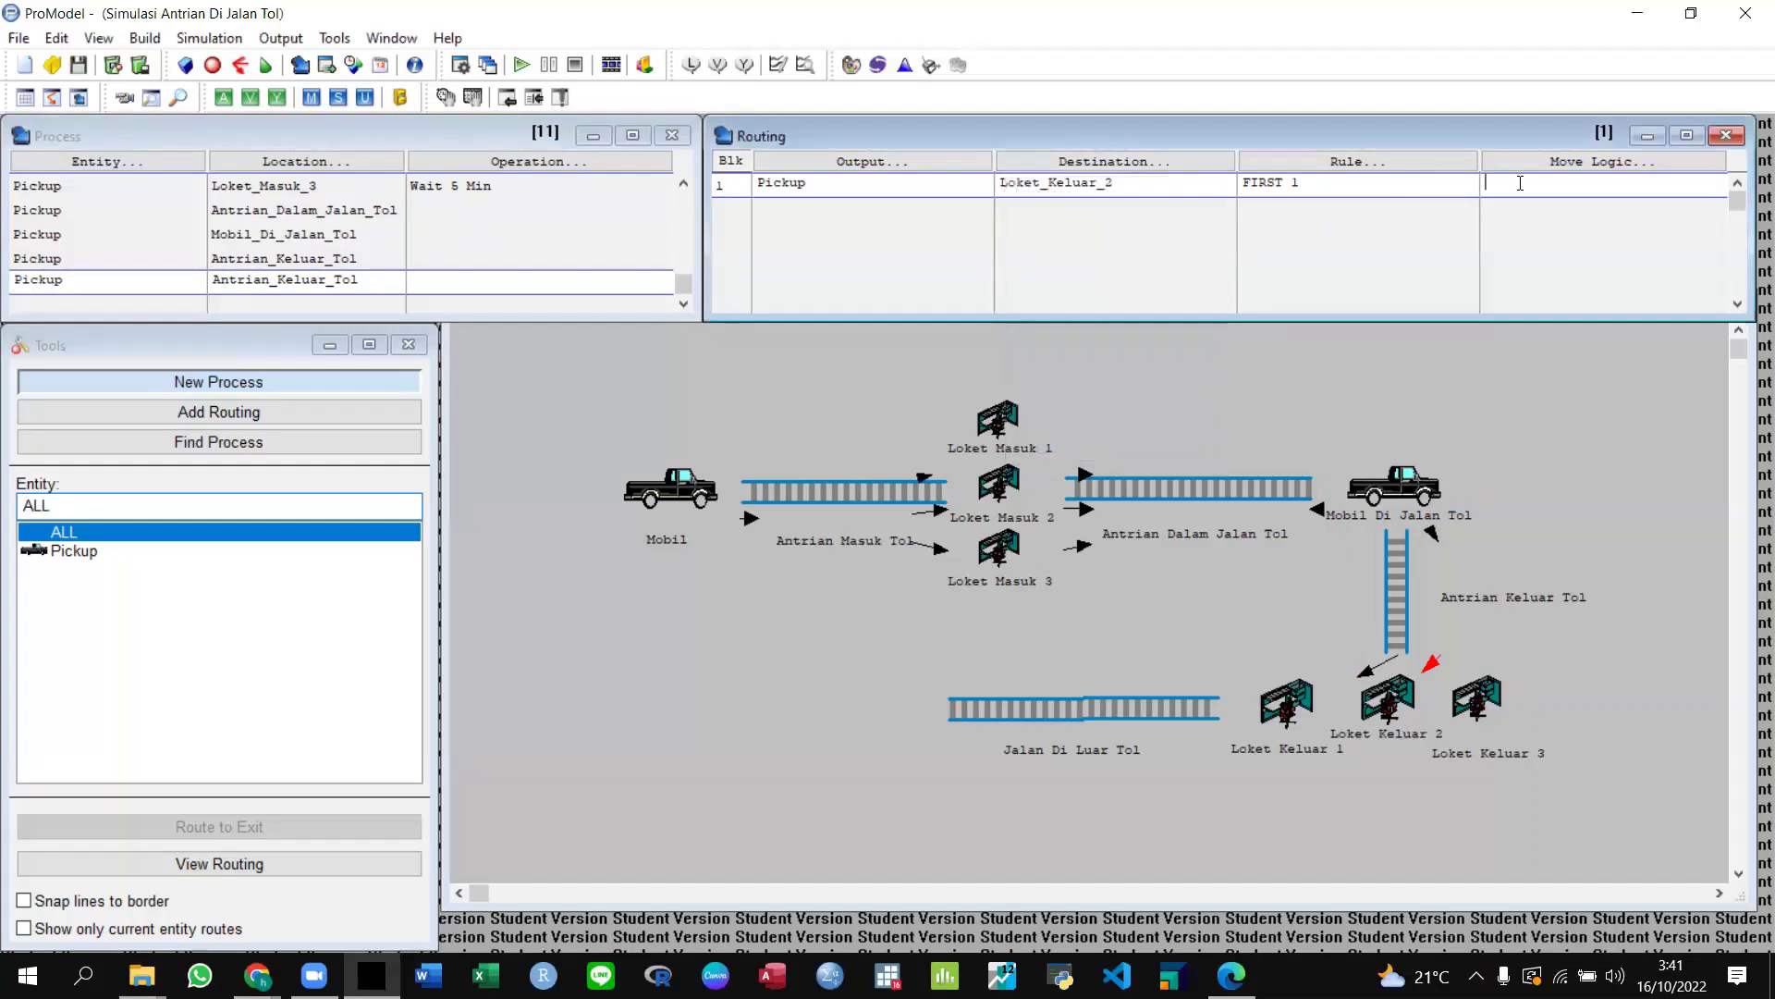
pyautogui.write('Move For 20 sec')
# Add a third process record for the Pickup entity at the Antrian_Keluar_Tol location.
pyautogui.click(95, 284)
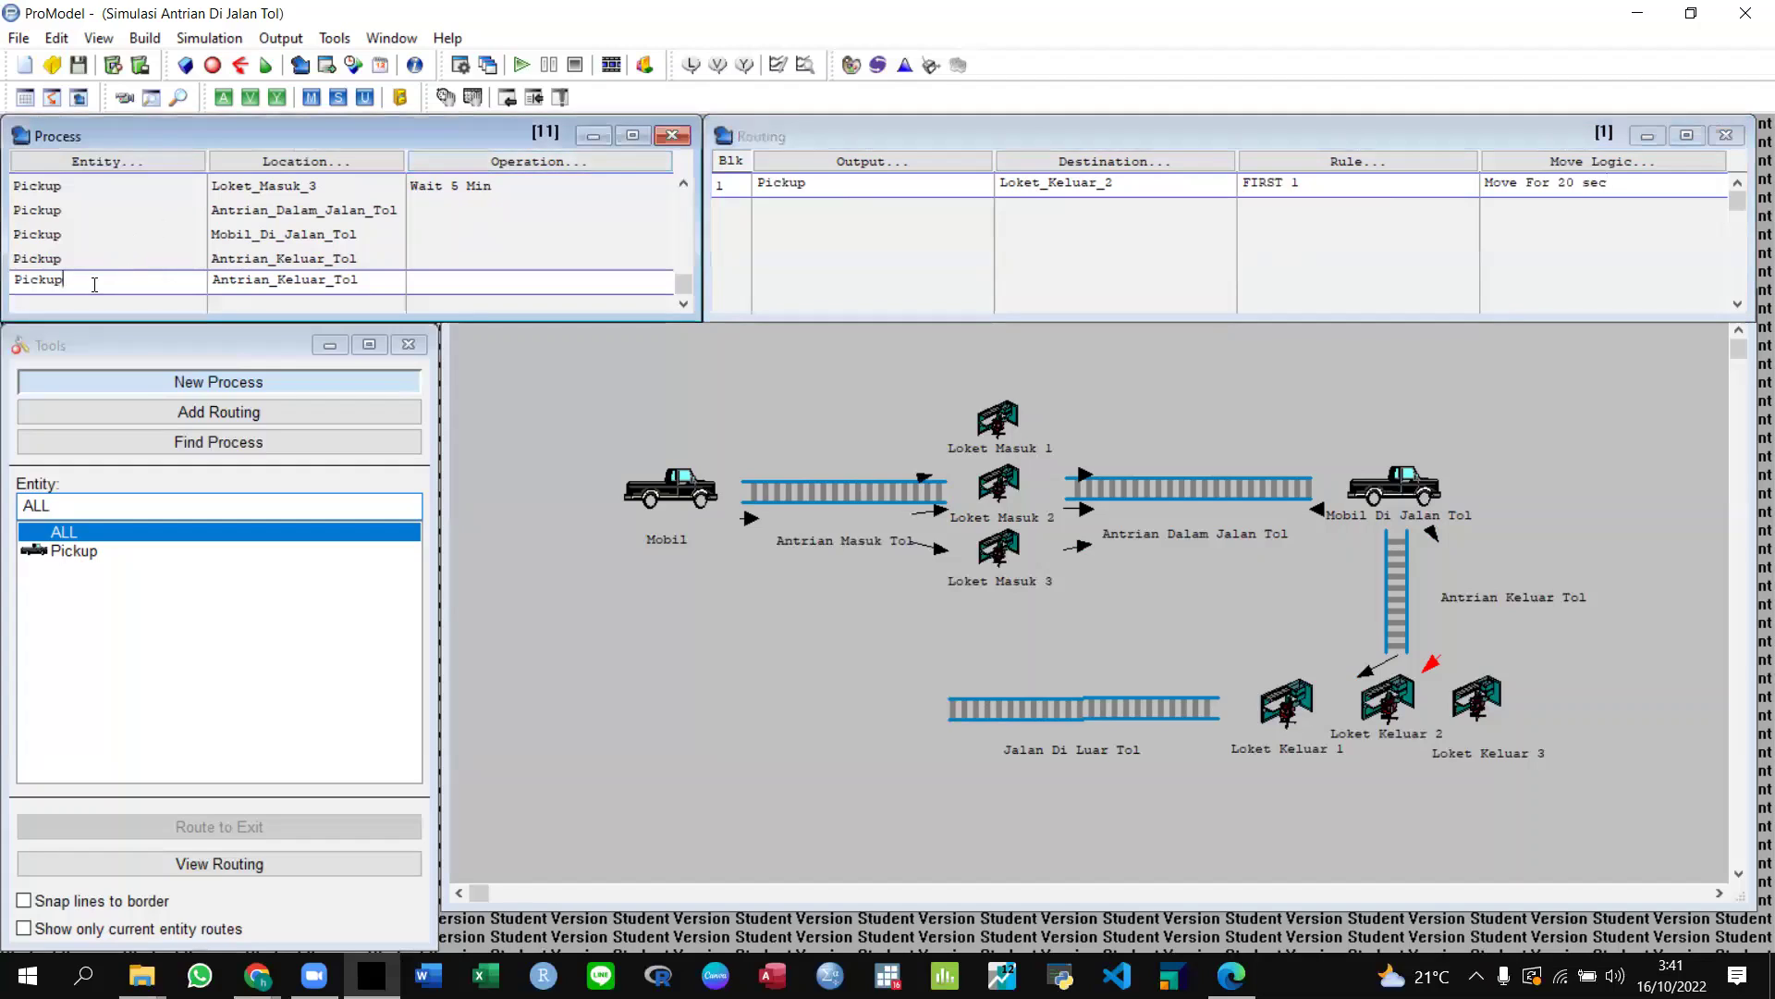
pyautogui.click(96, 165)
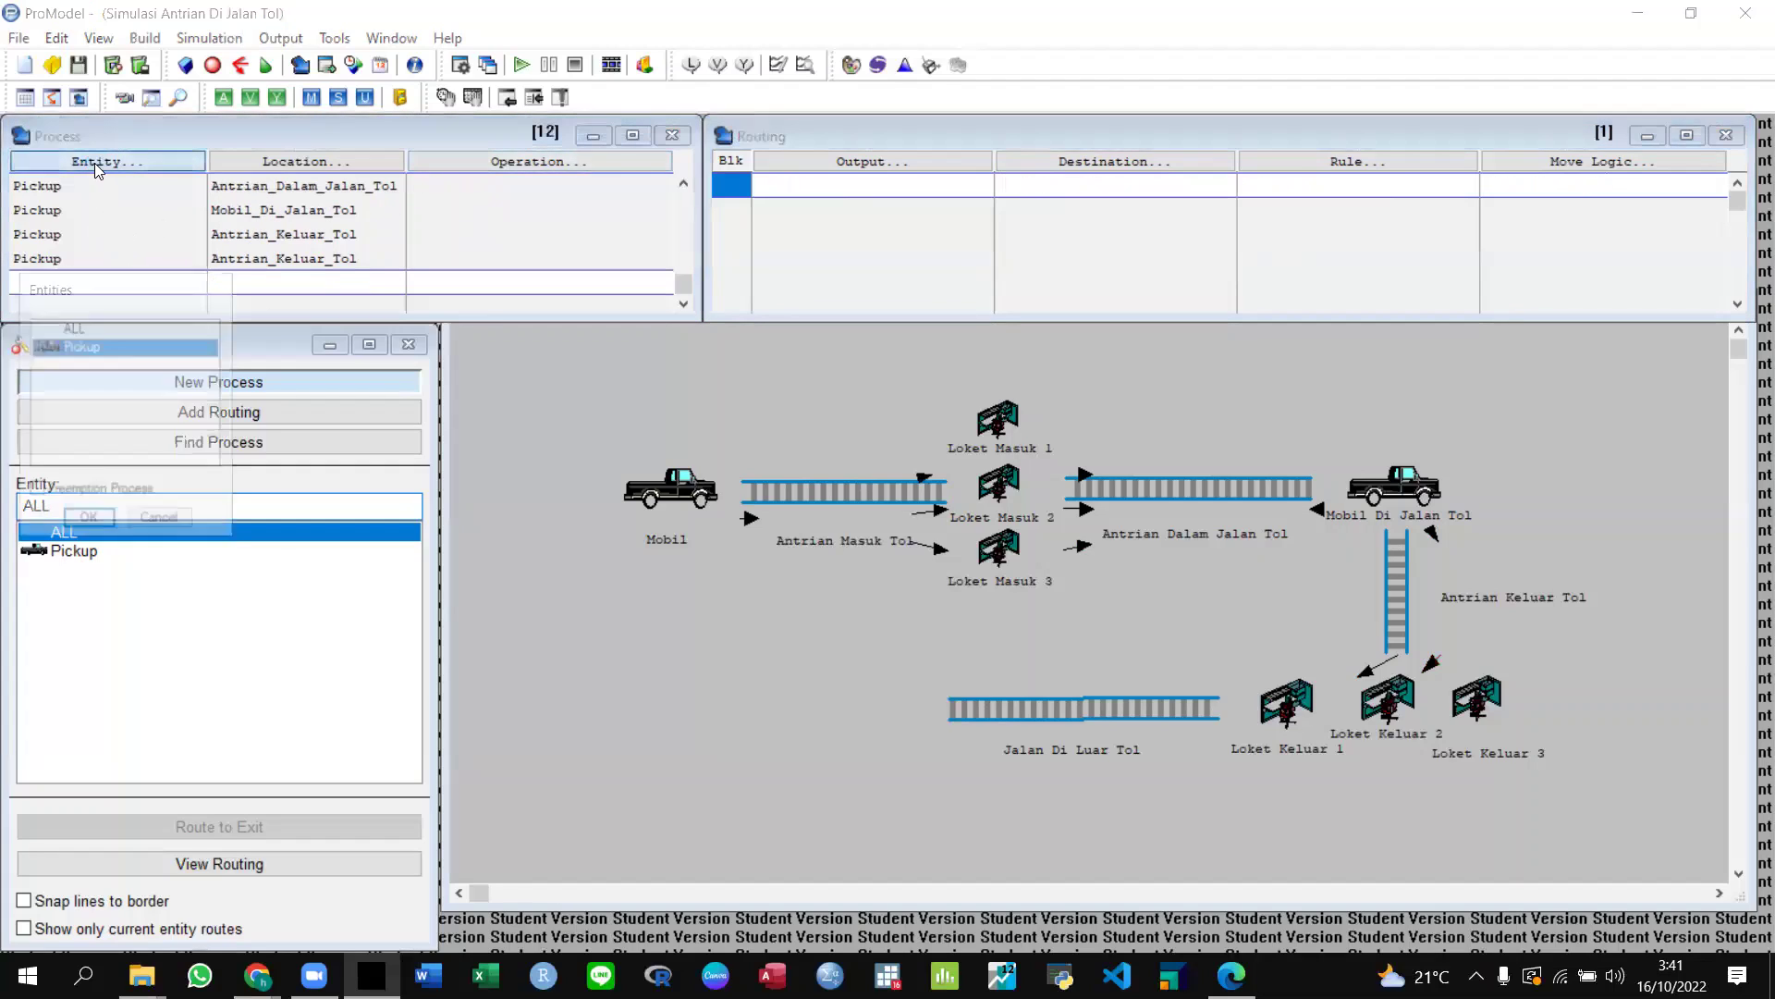
pyautogui.click(90, 507)
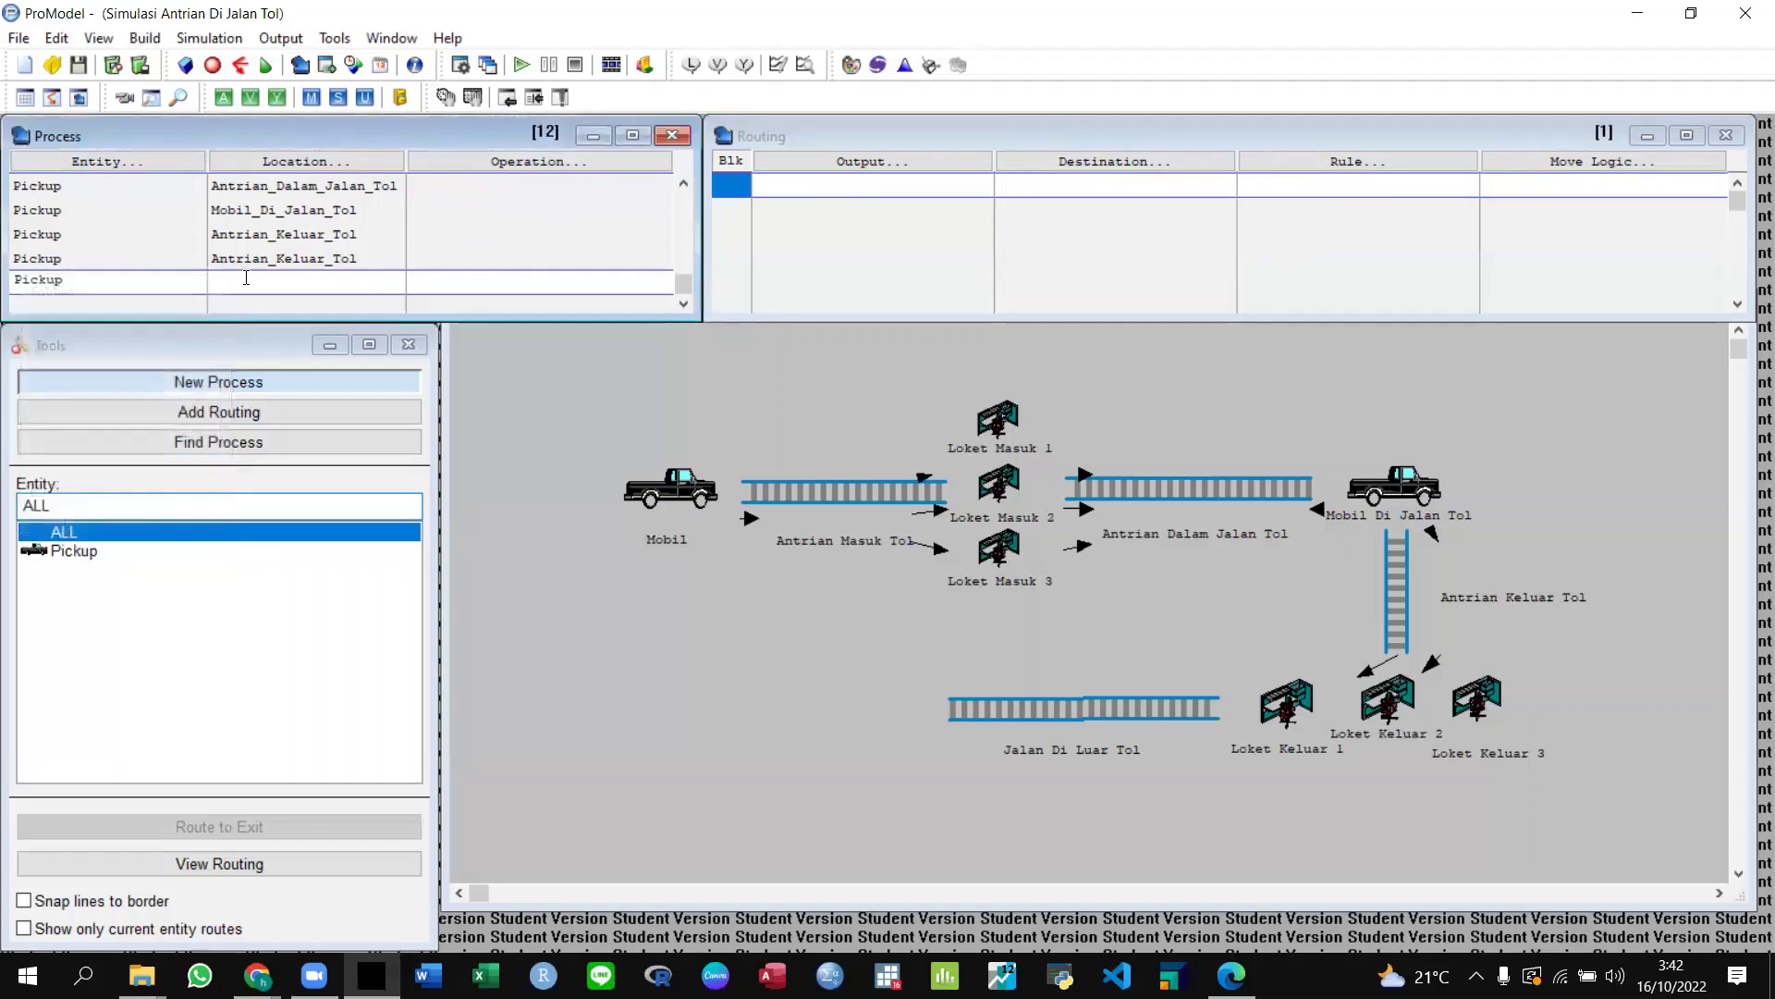
pyautogui.click(294, 161)
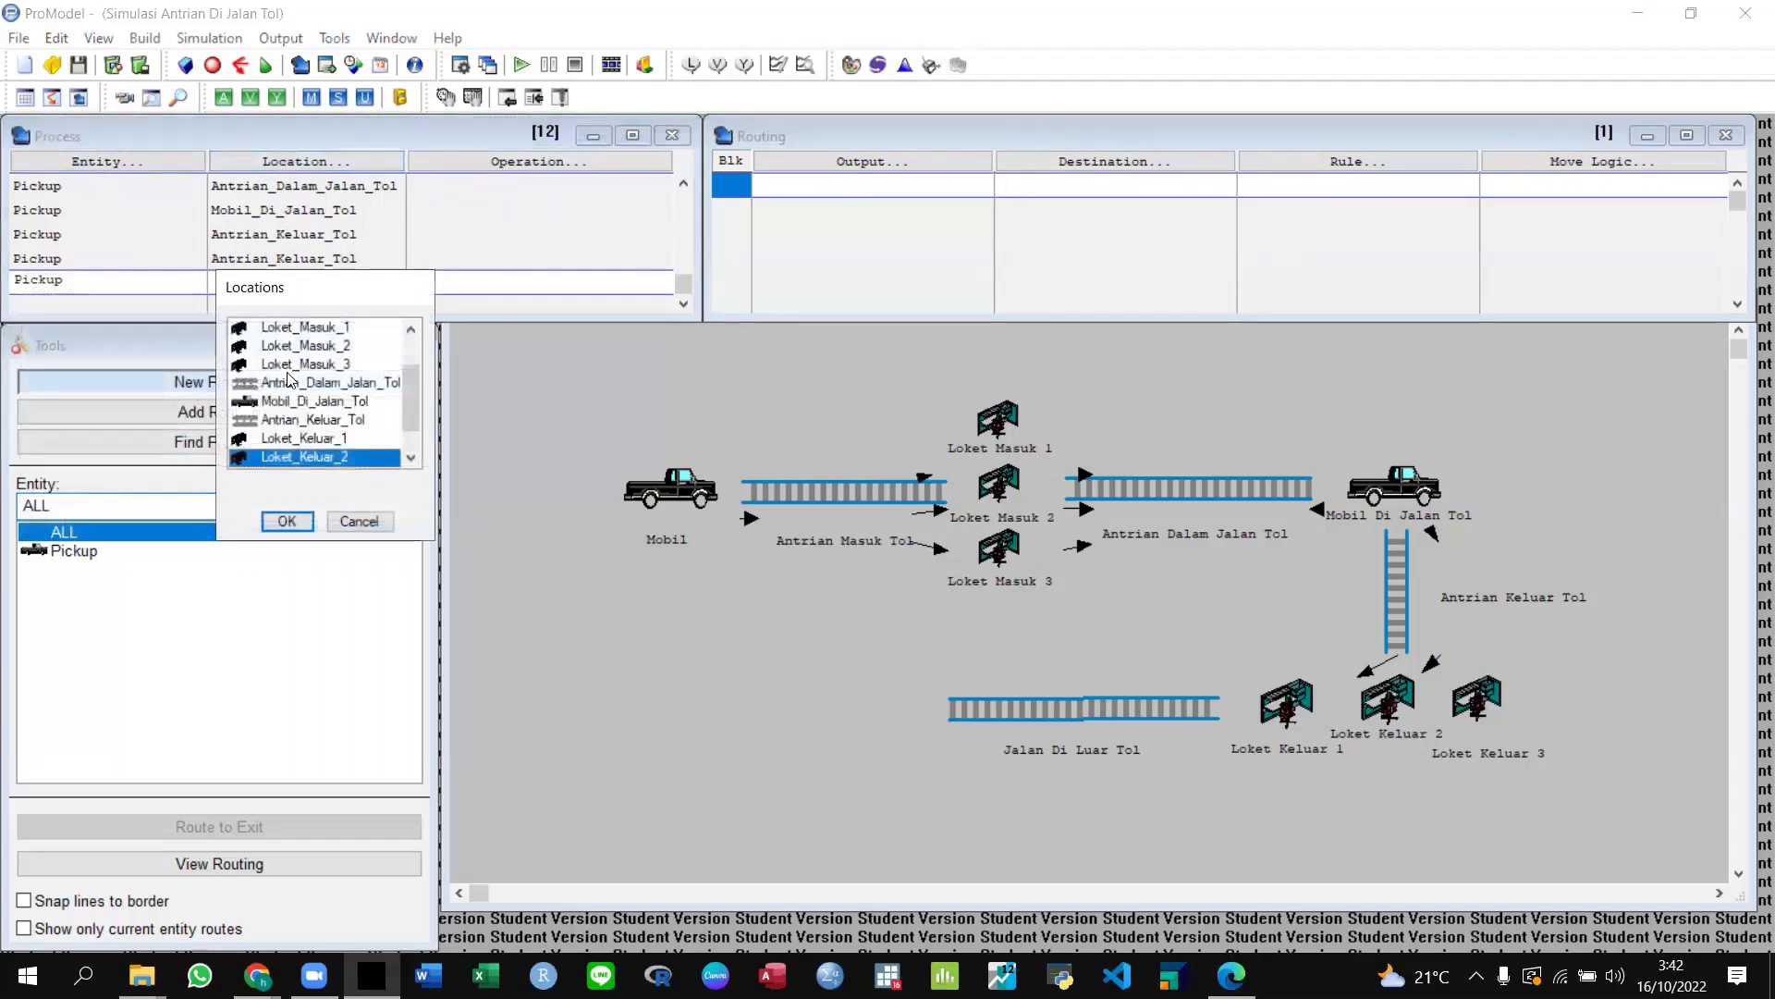
pyautogui.scroll(-2, 405, 403)
pyautogui.scroll(-1, 406, 410)
pyautogui.click(365, 383)
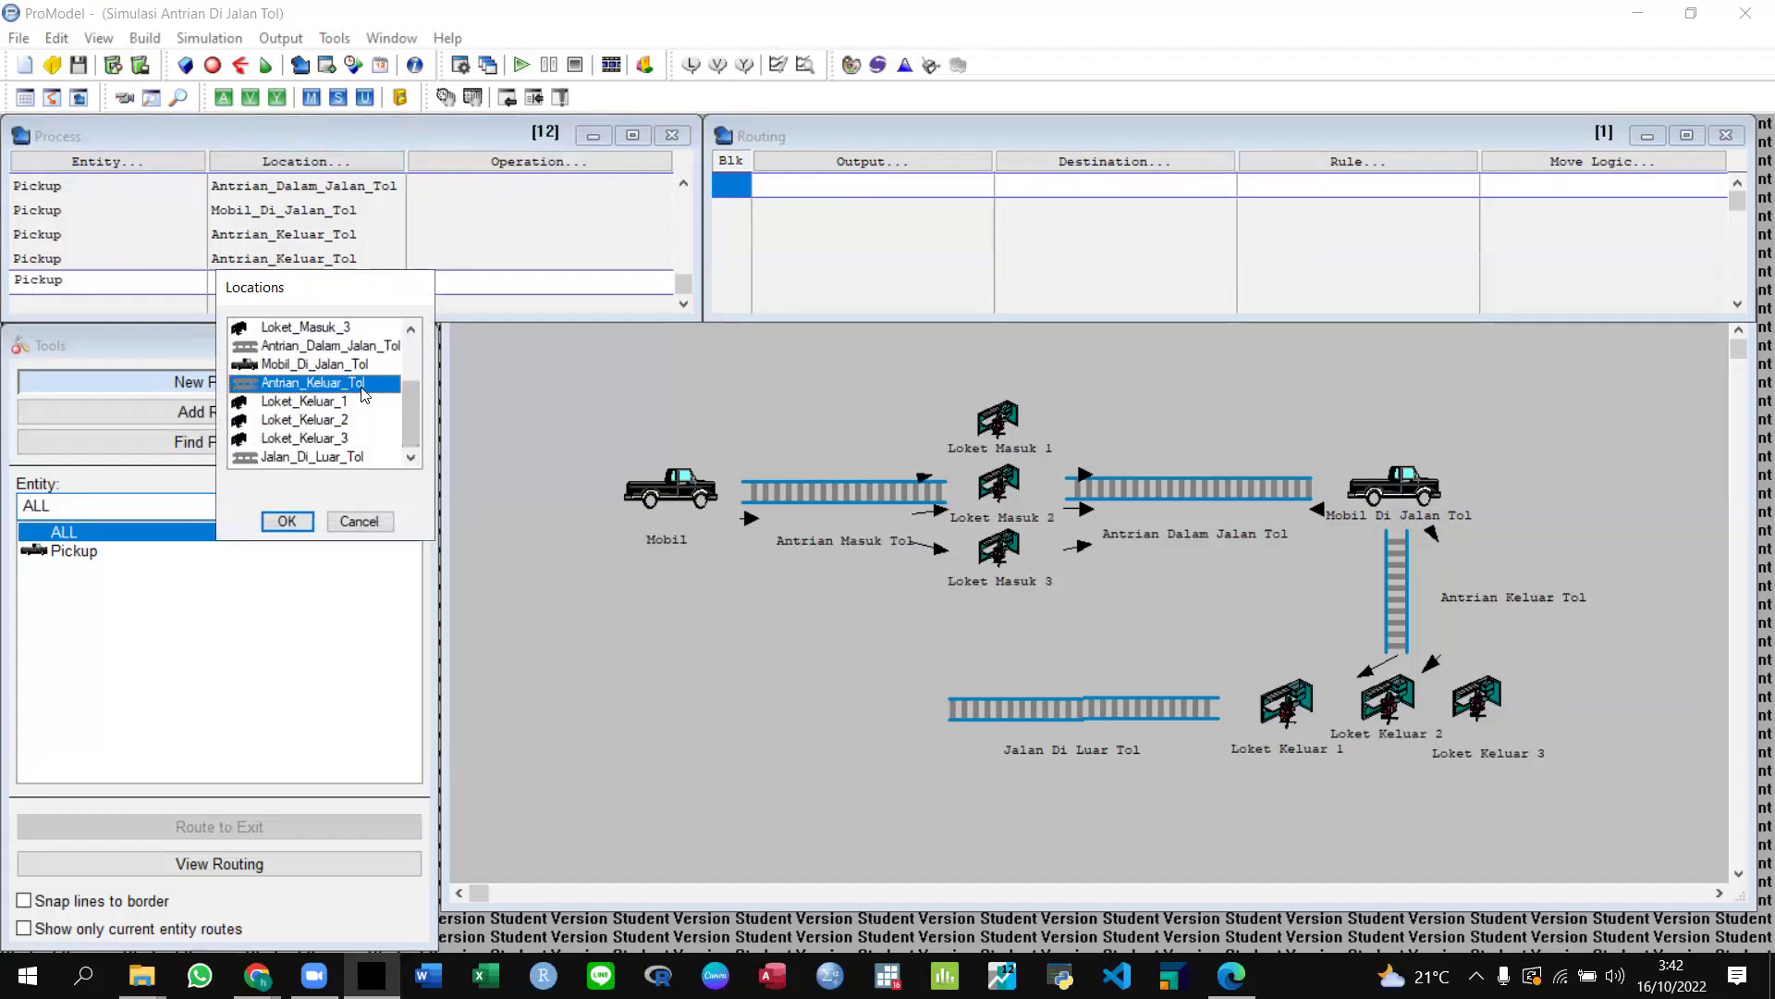
pyautogui.click(288, 520)
pyautogui.click(566, 277)
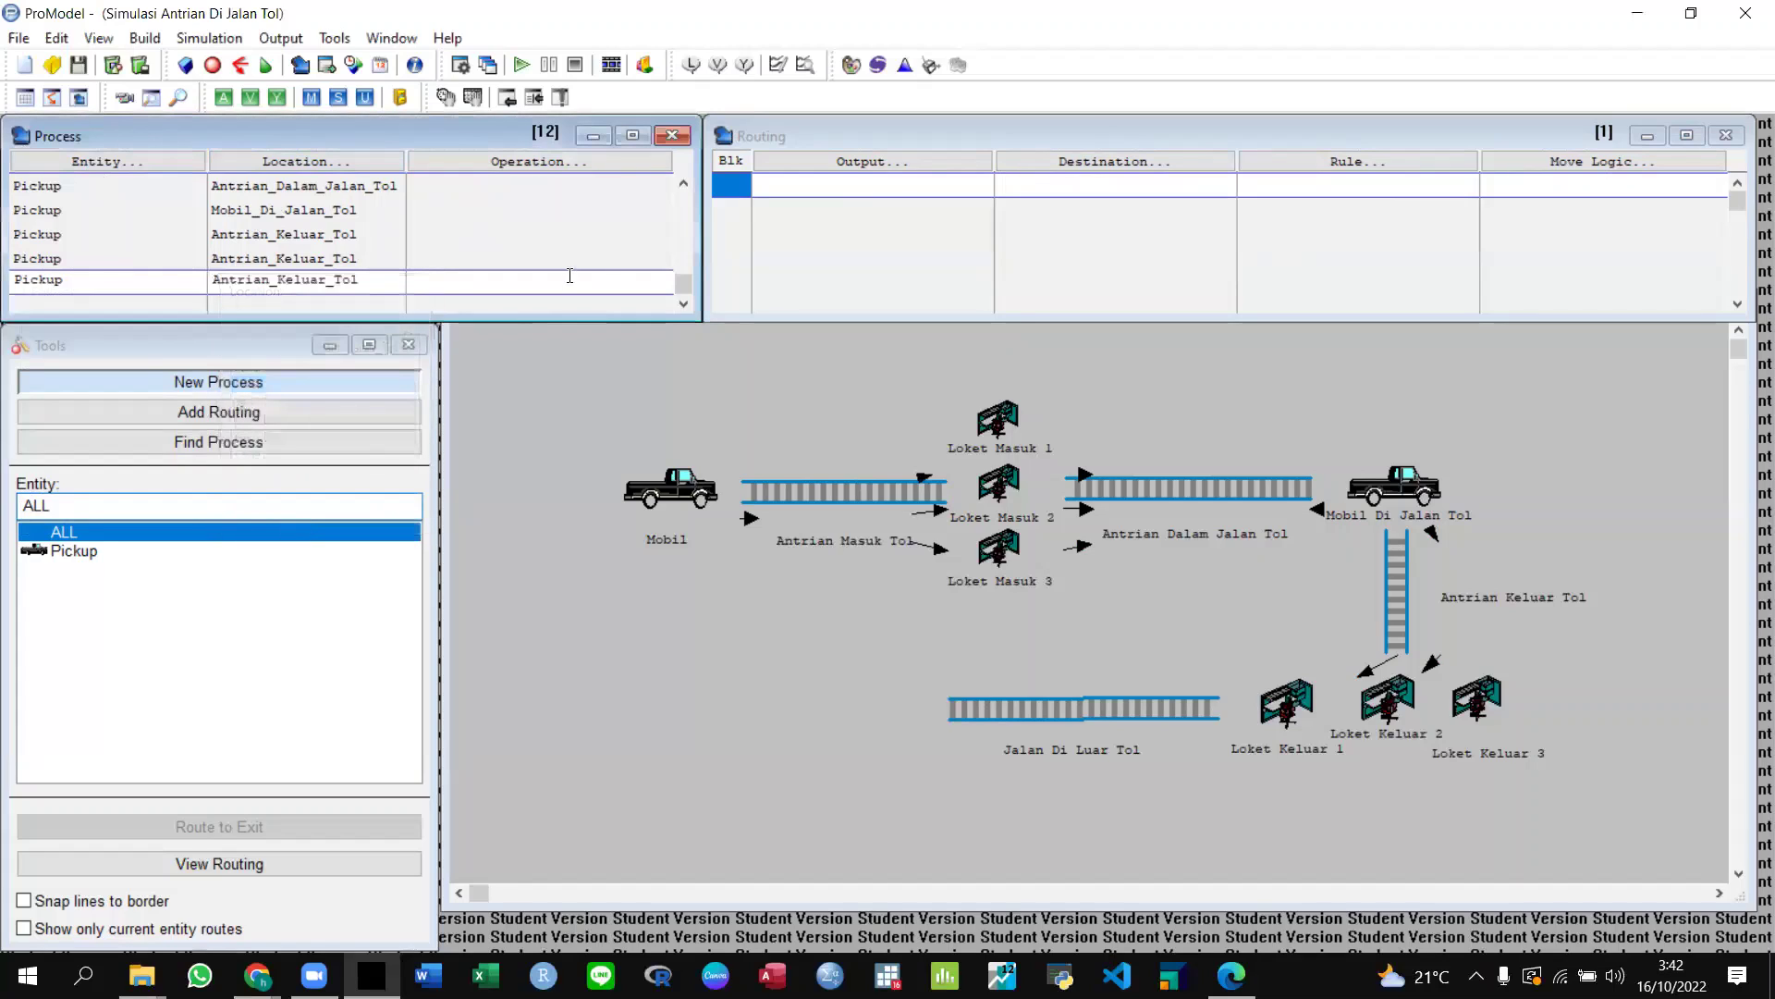
# Route the third Antrian_Keluar_Tol record's Pickup output to Loket_Keluar_3 with the move logic Move For 20 sec.
pyautogui.click(873, 162)
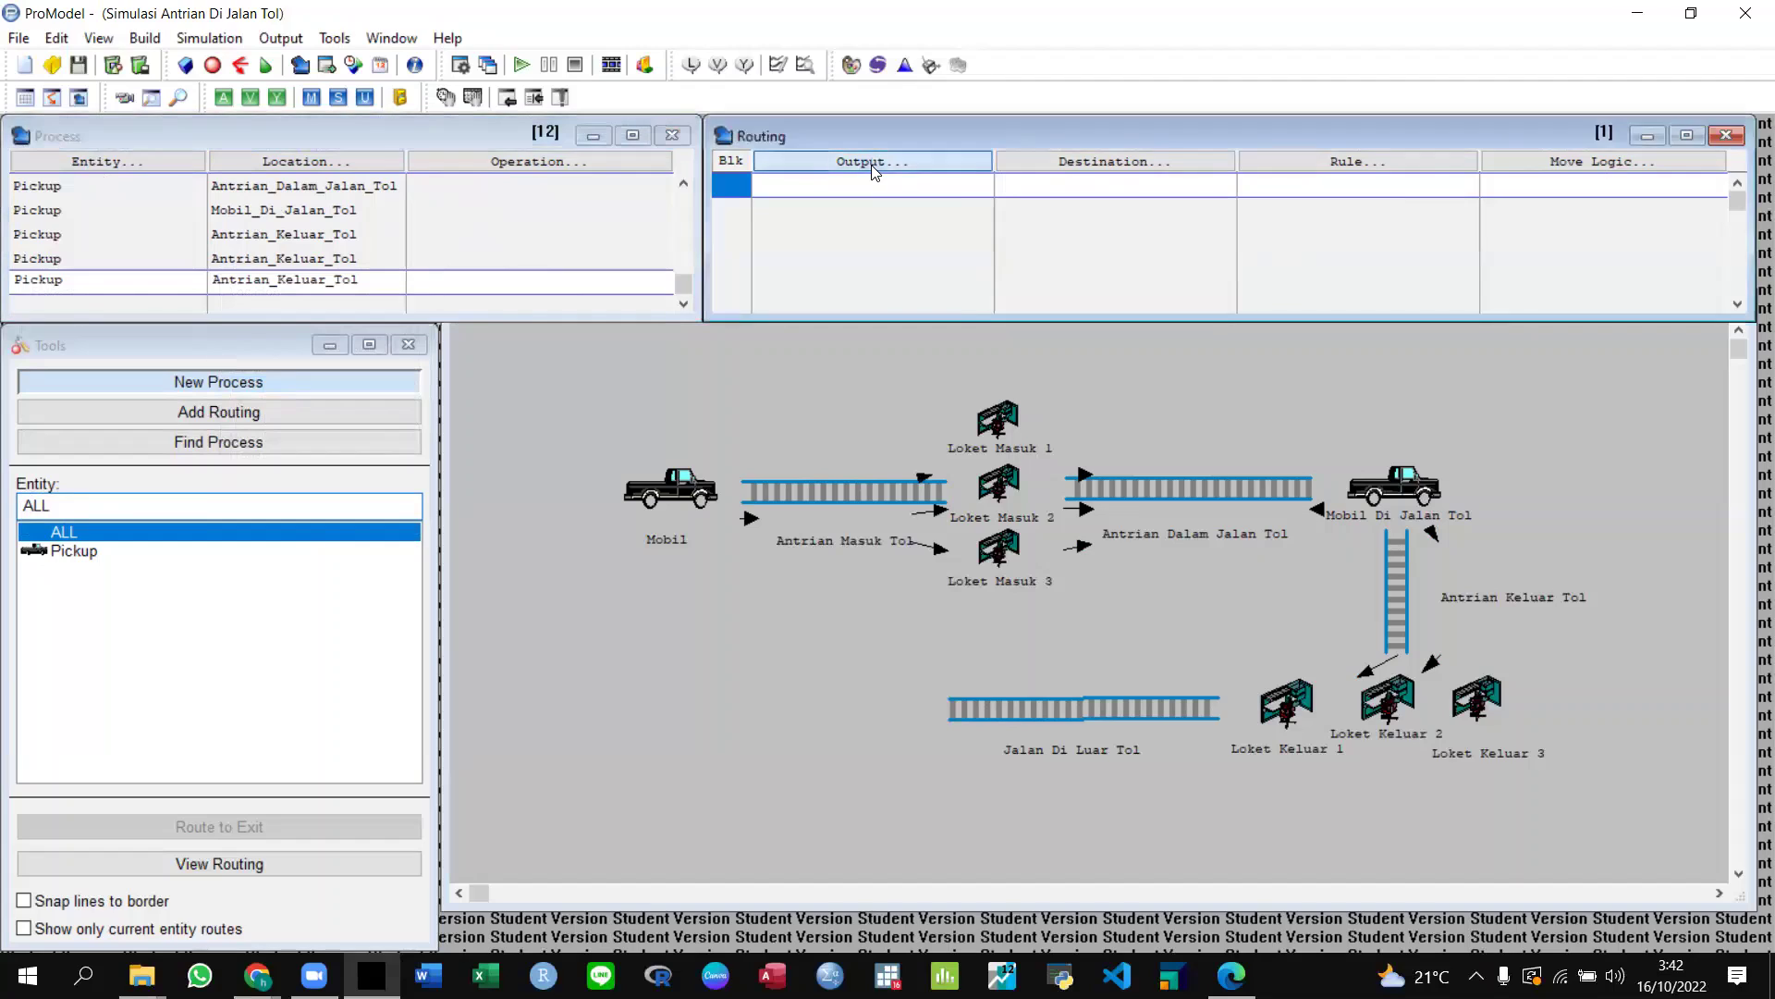
pyautogui.click(831, 424)
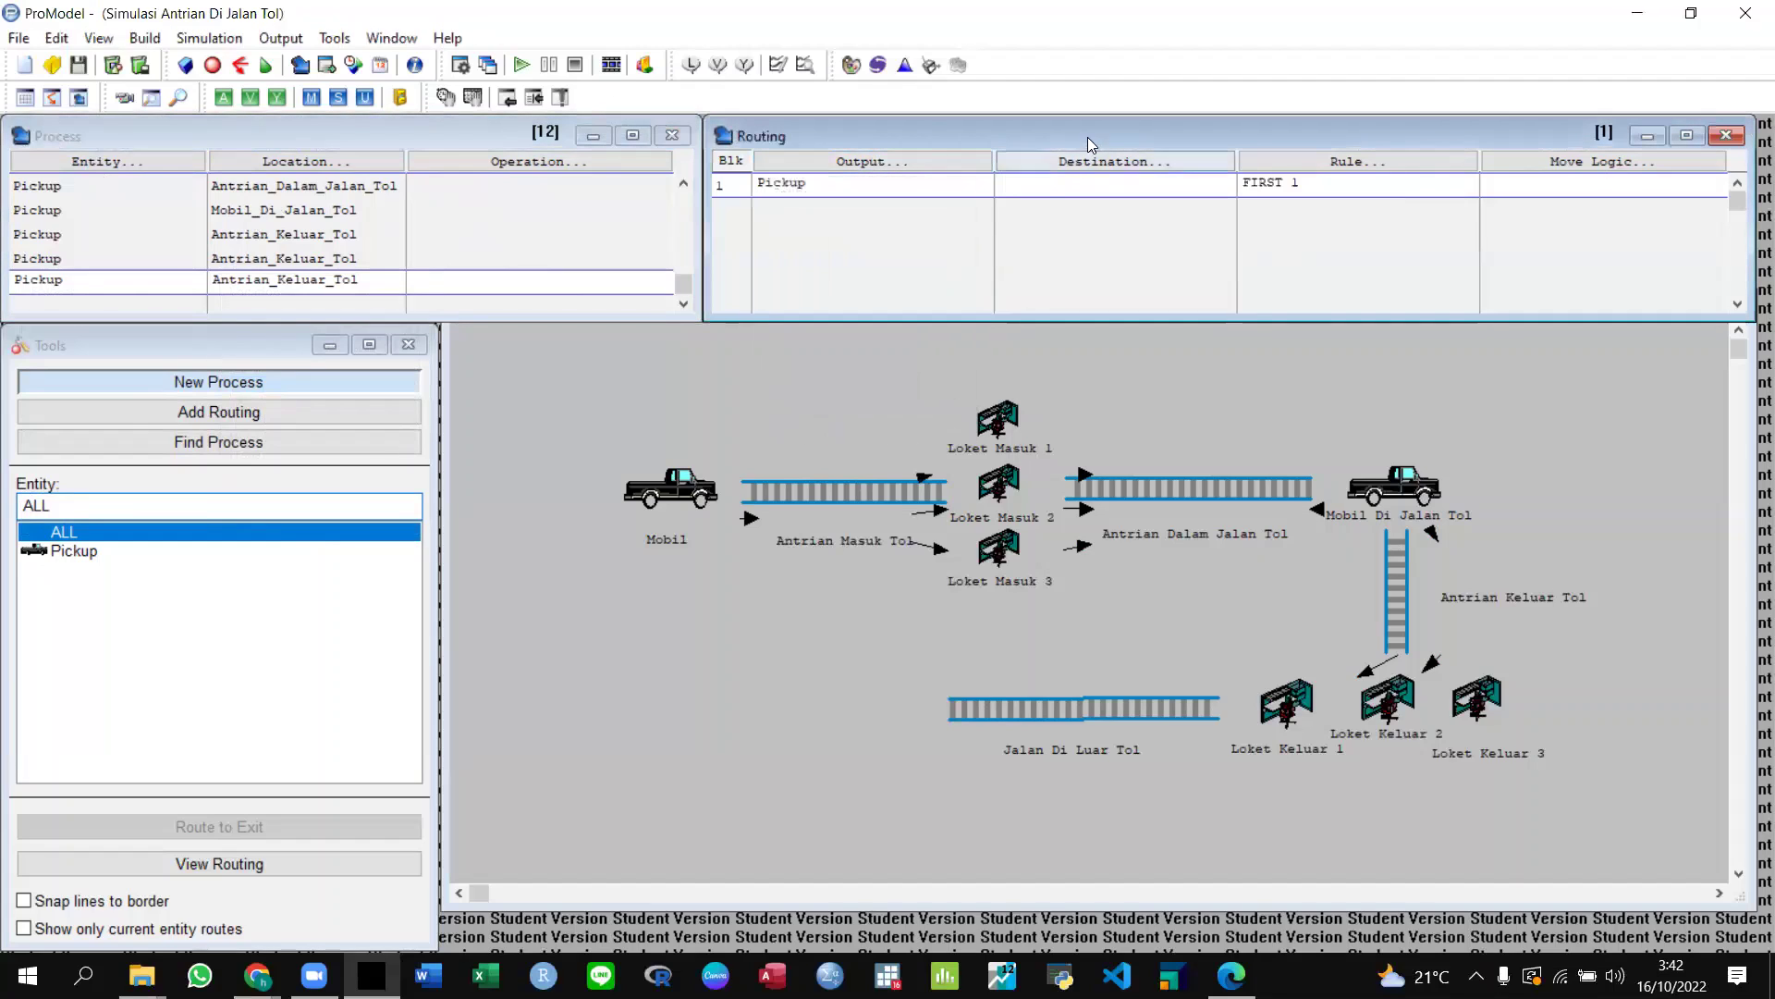
pyautogui.click(1084, 161)
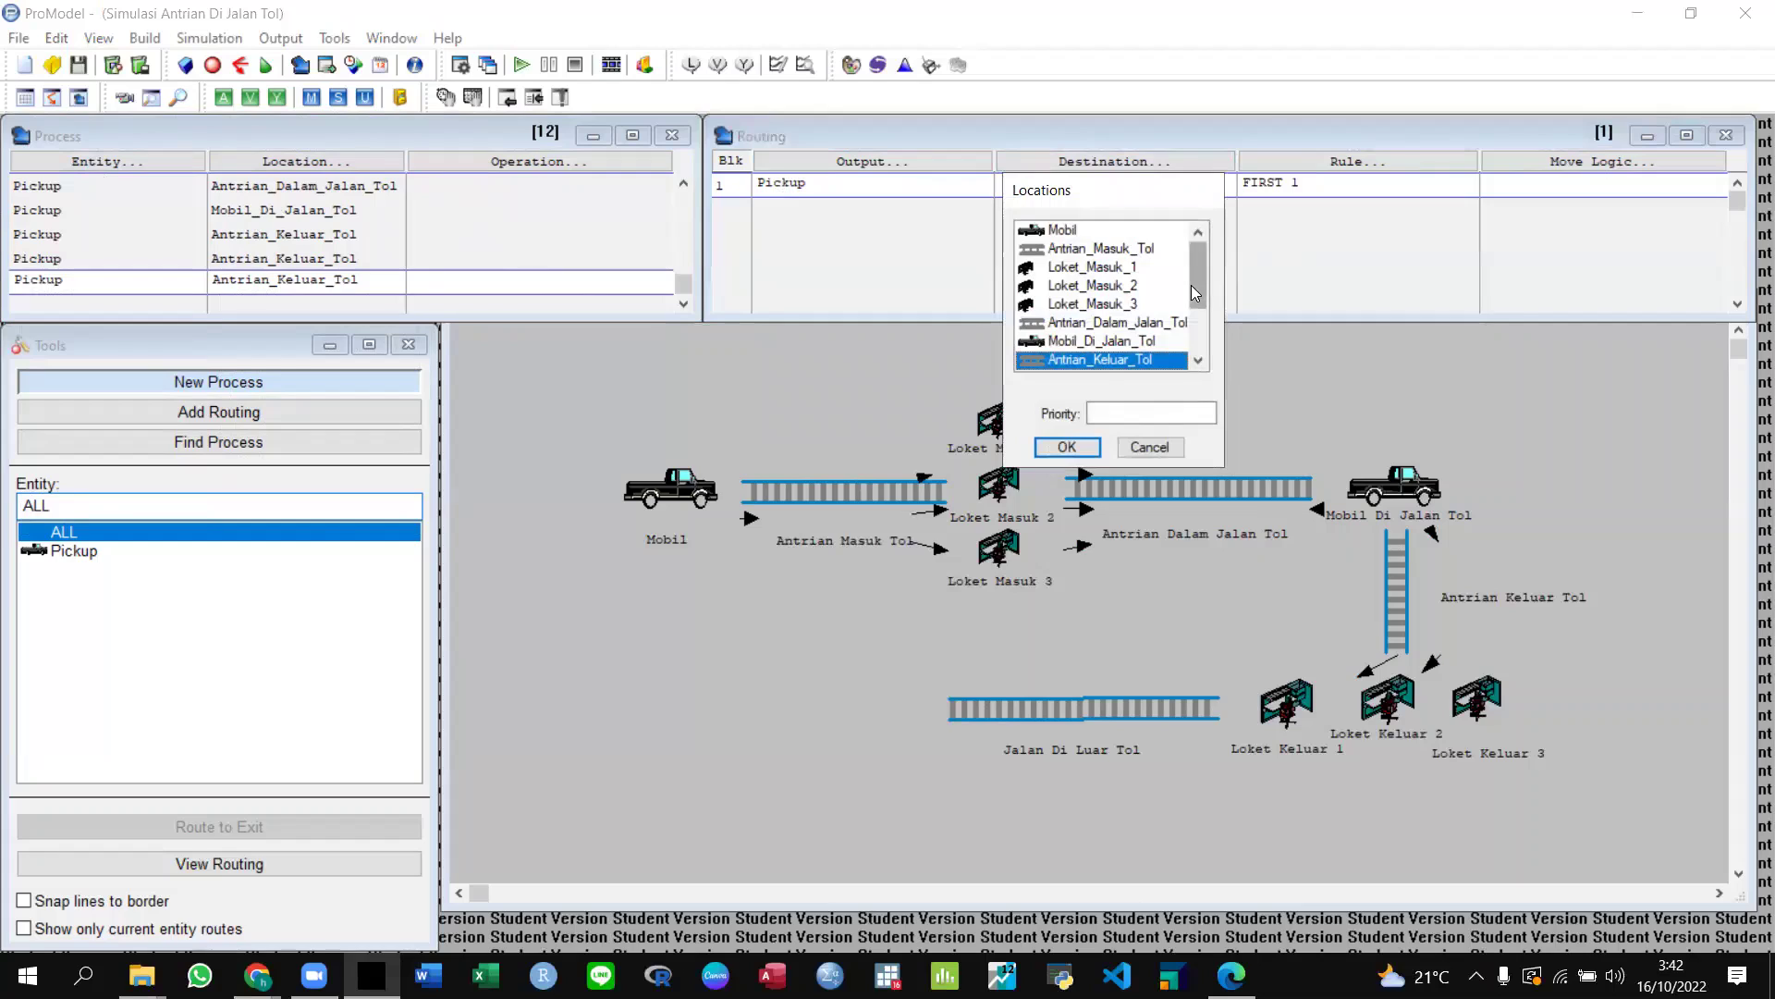
pyautogui.moveTo(1191, 284); pyautogui.dragTo(1189, 320)
pyautogui.click(1091, 342)
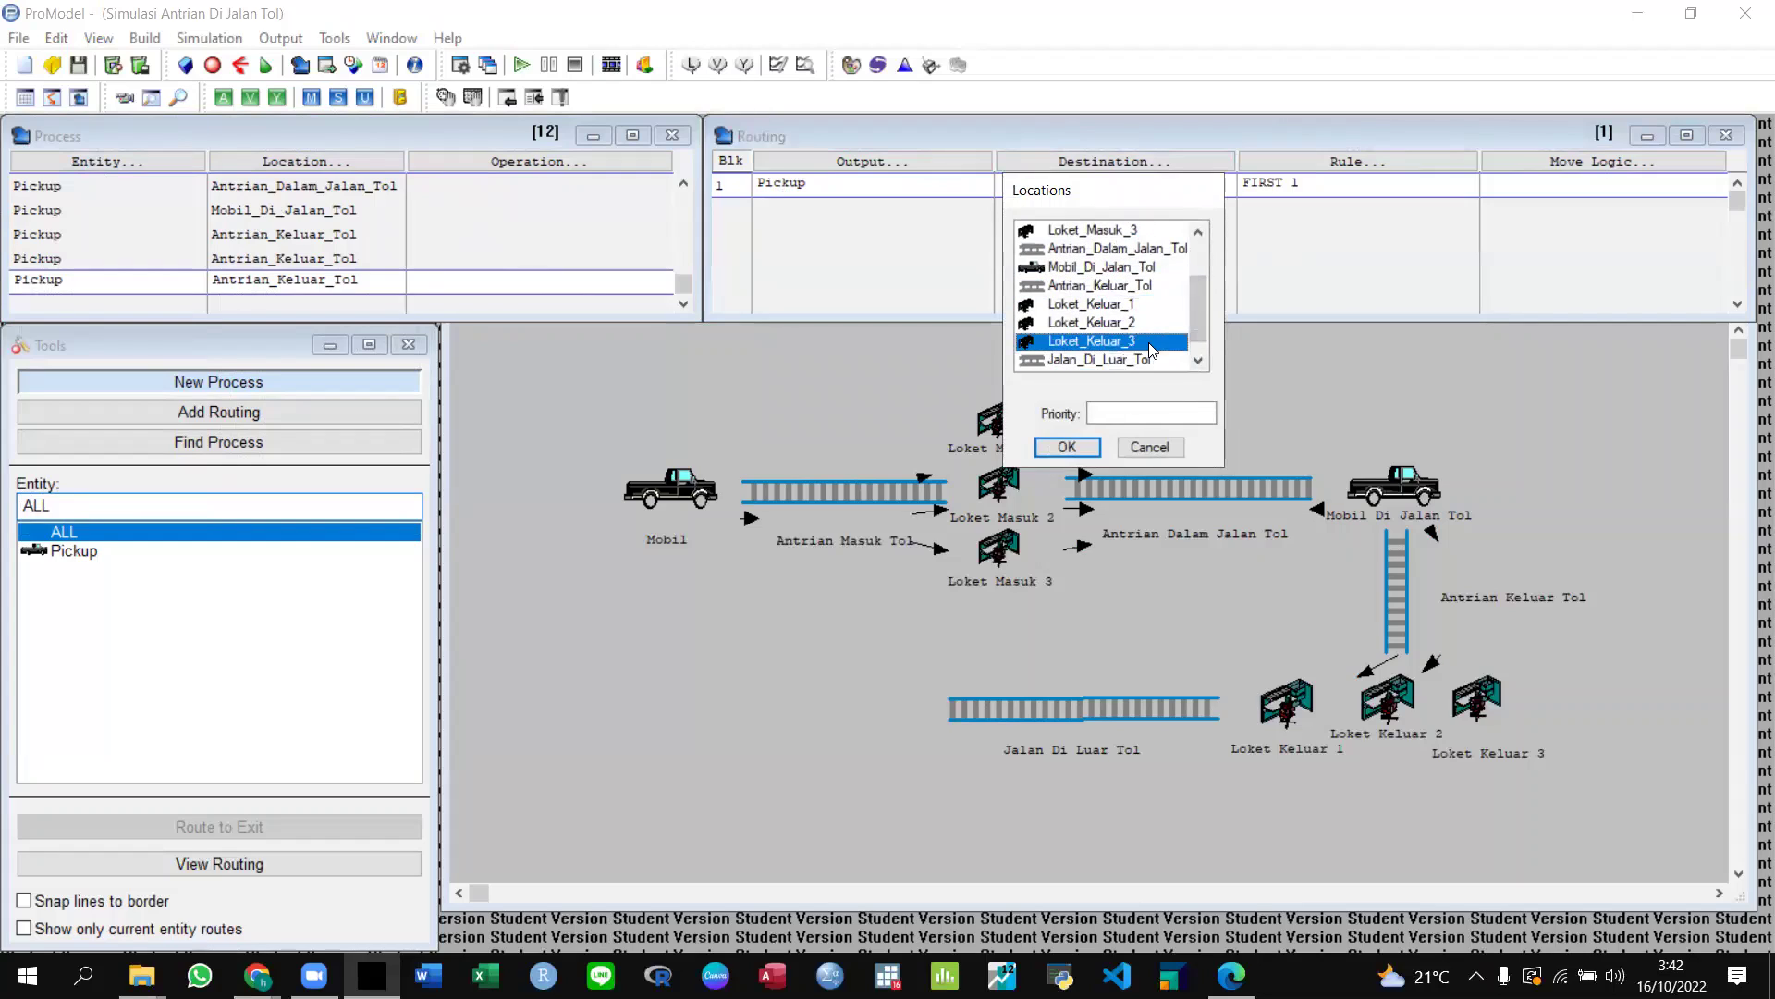
pyautogui.click(1066, 448)
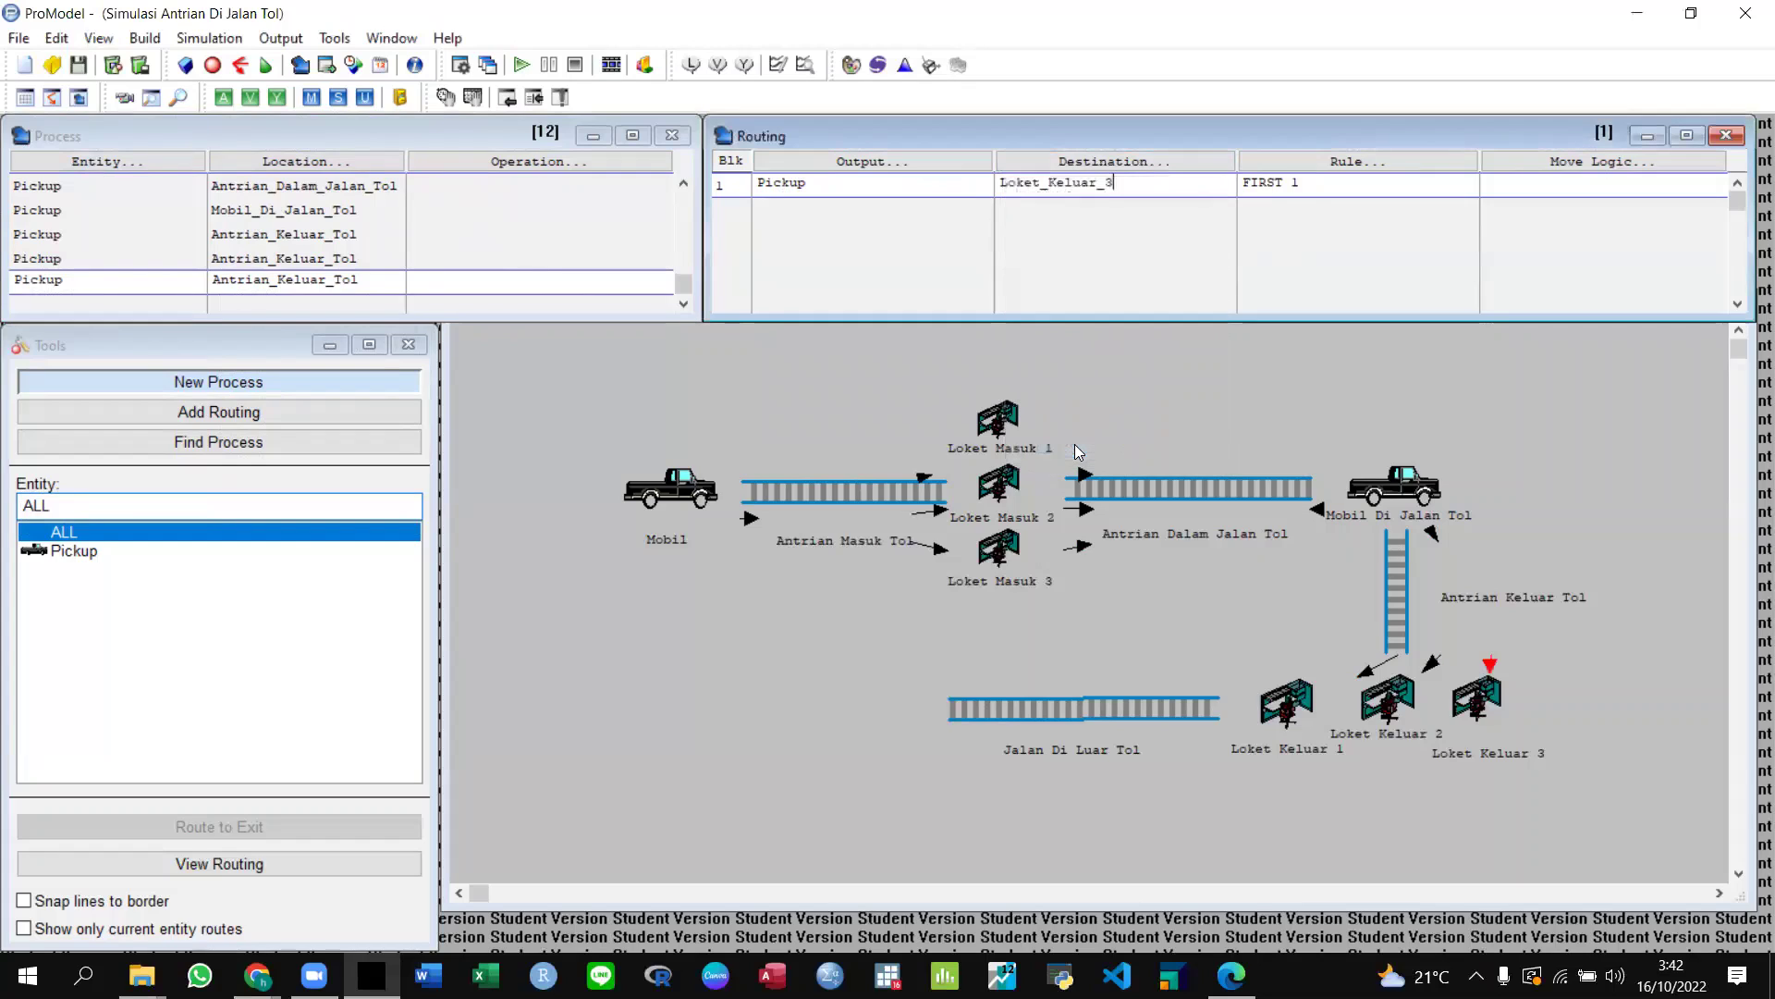
pyautogui.click(1586, 186)
pyautogui.write('Move For 2')
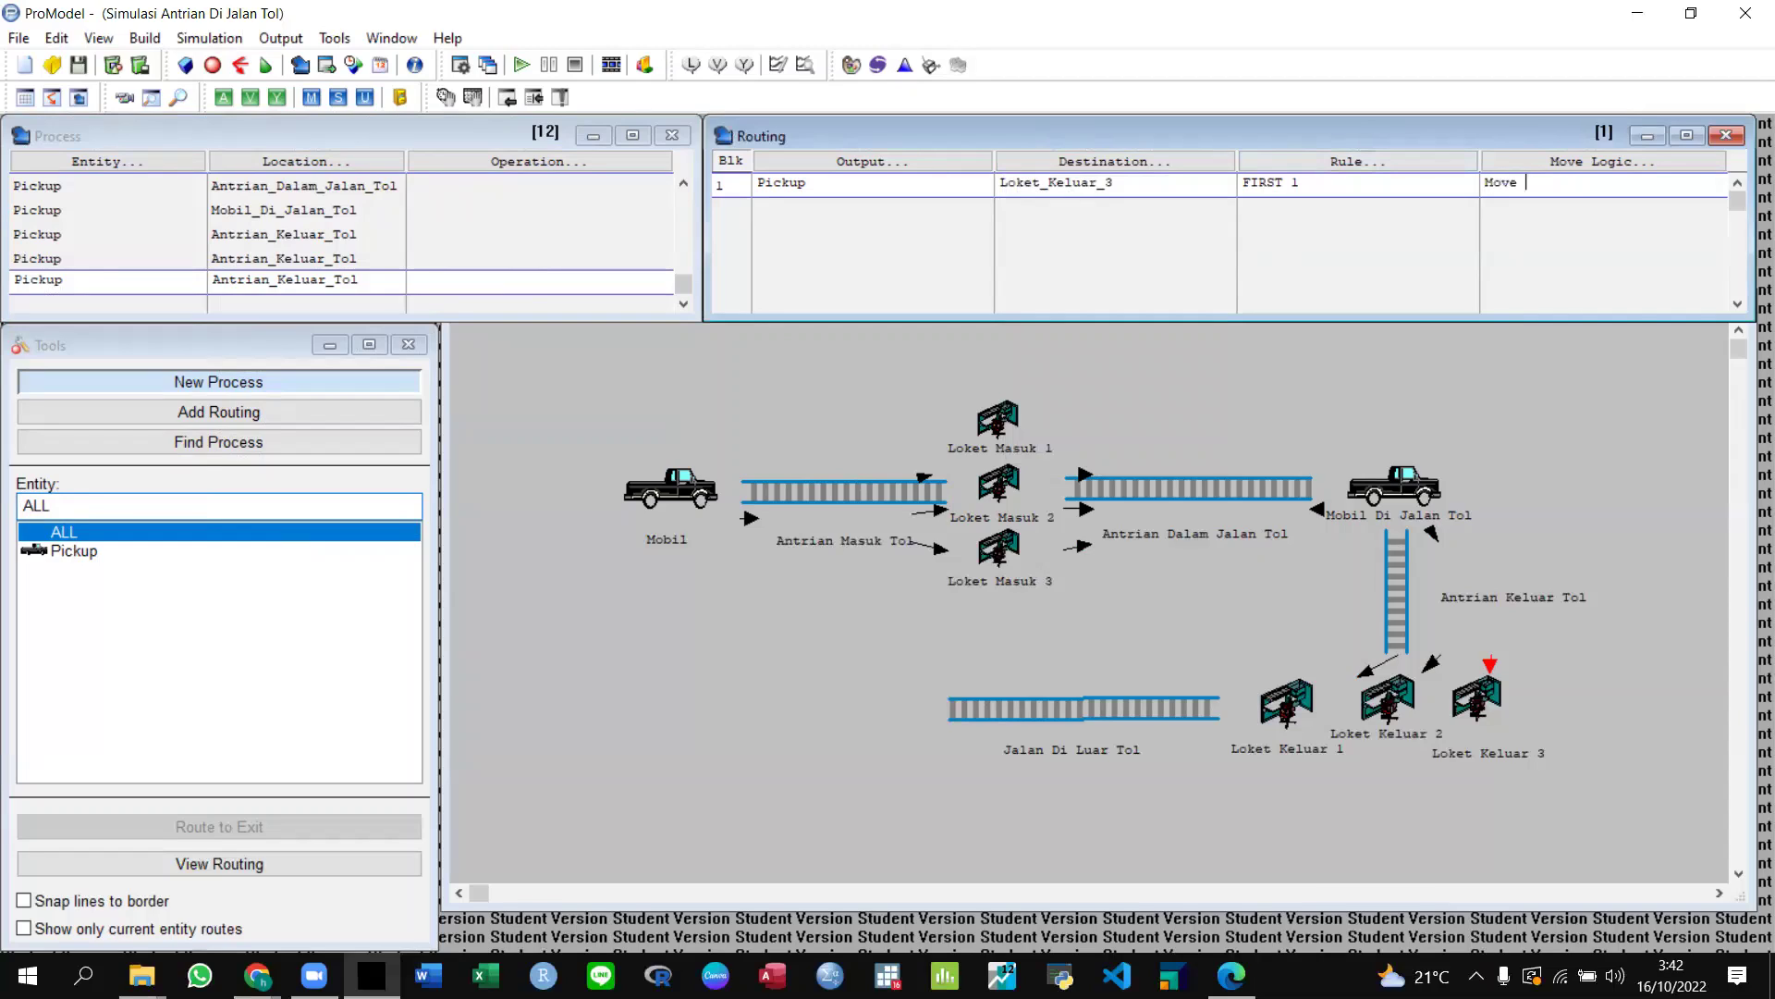
pyautogui.write('0 sec')
# Add a process record for the Pickup entity at Loket_Keluar_1 with the operation Wait 5 Min.
pyautogui.click(205, 270)
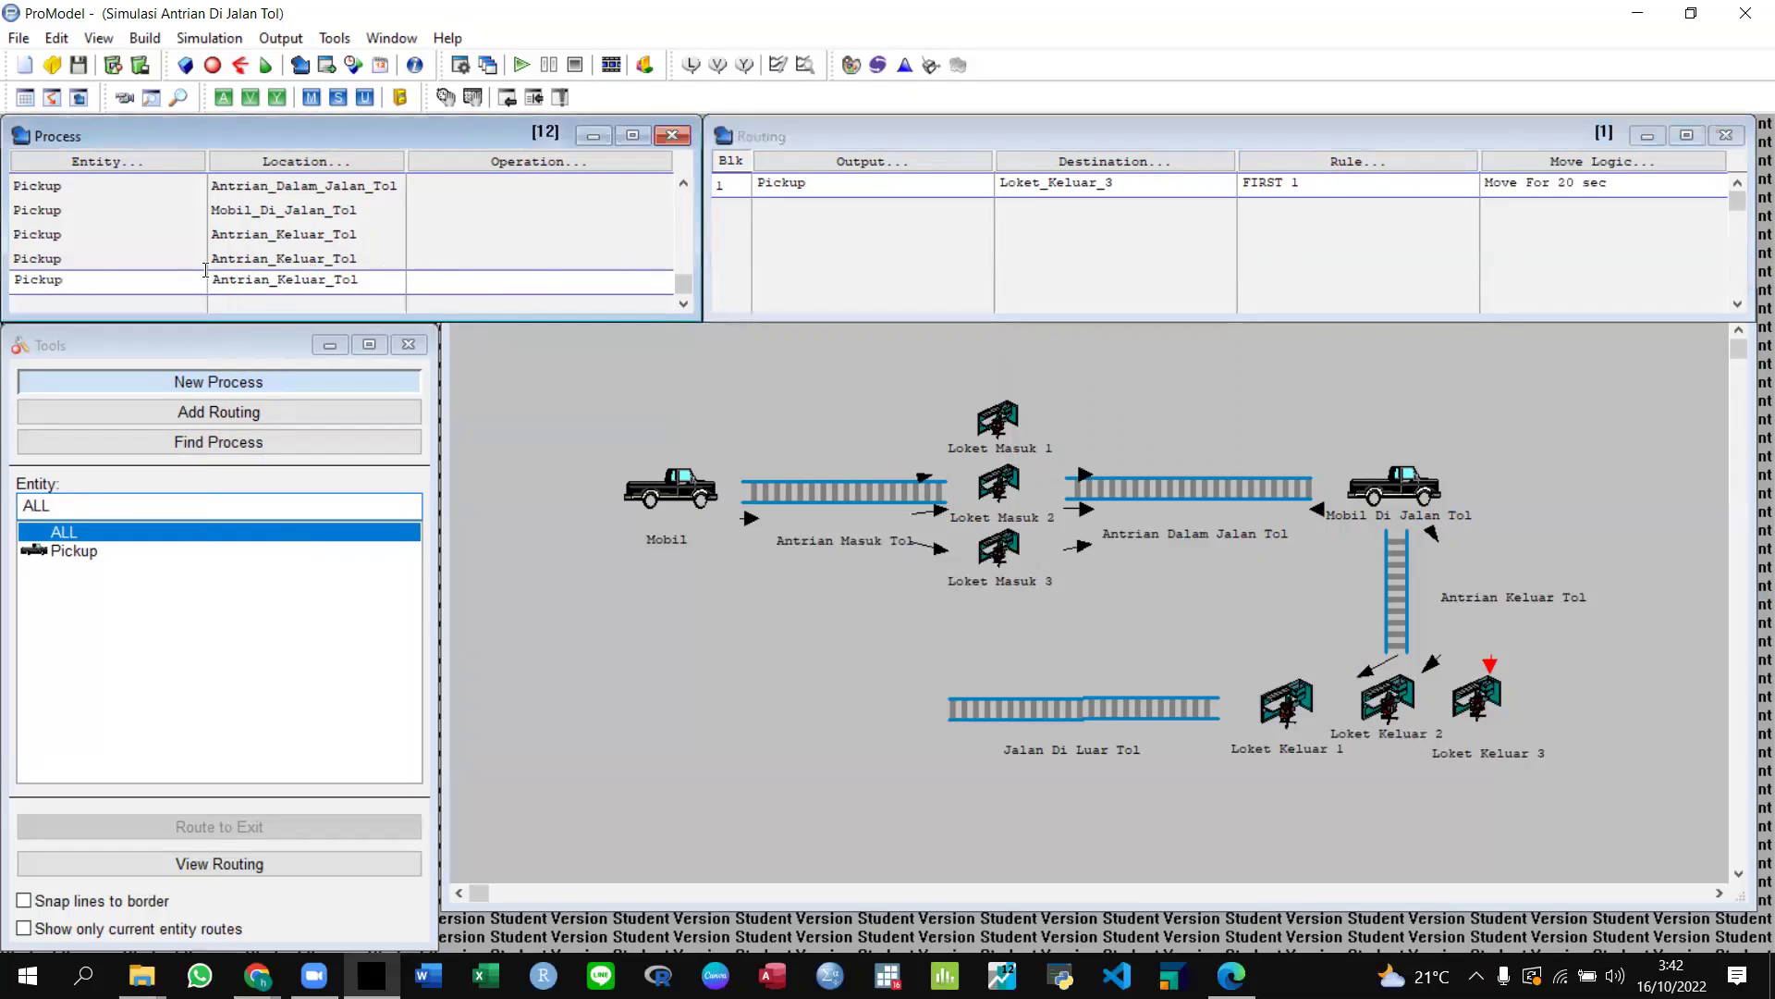
pyautogui.press('Down')
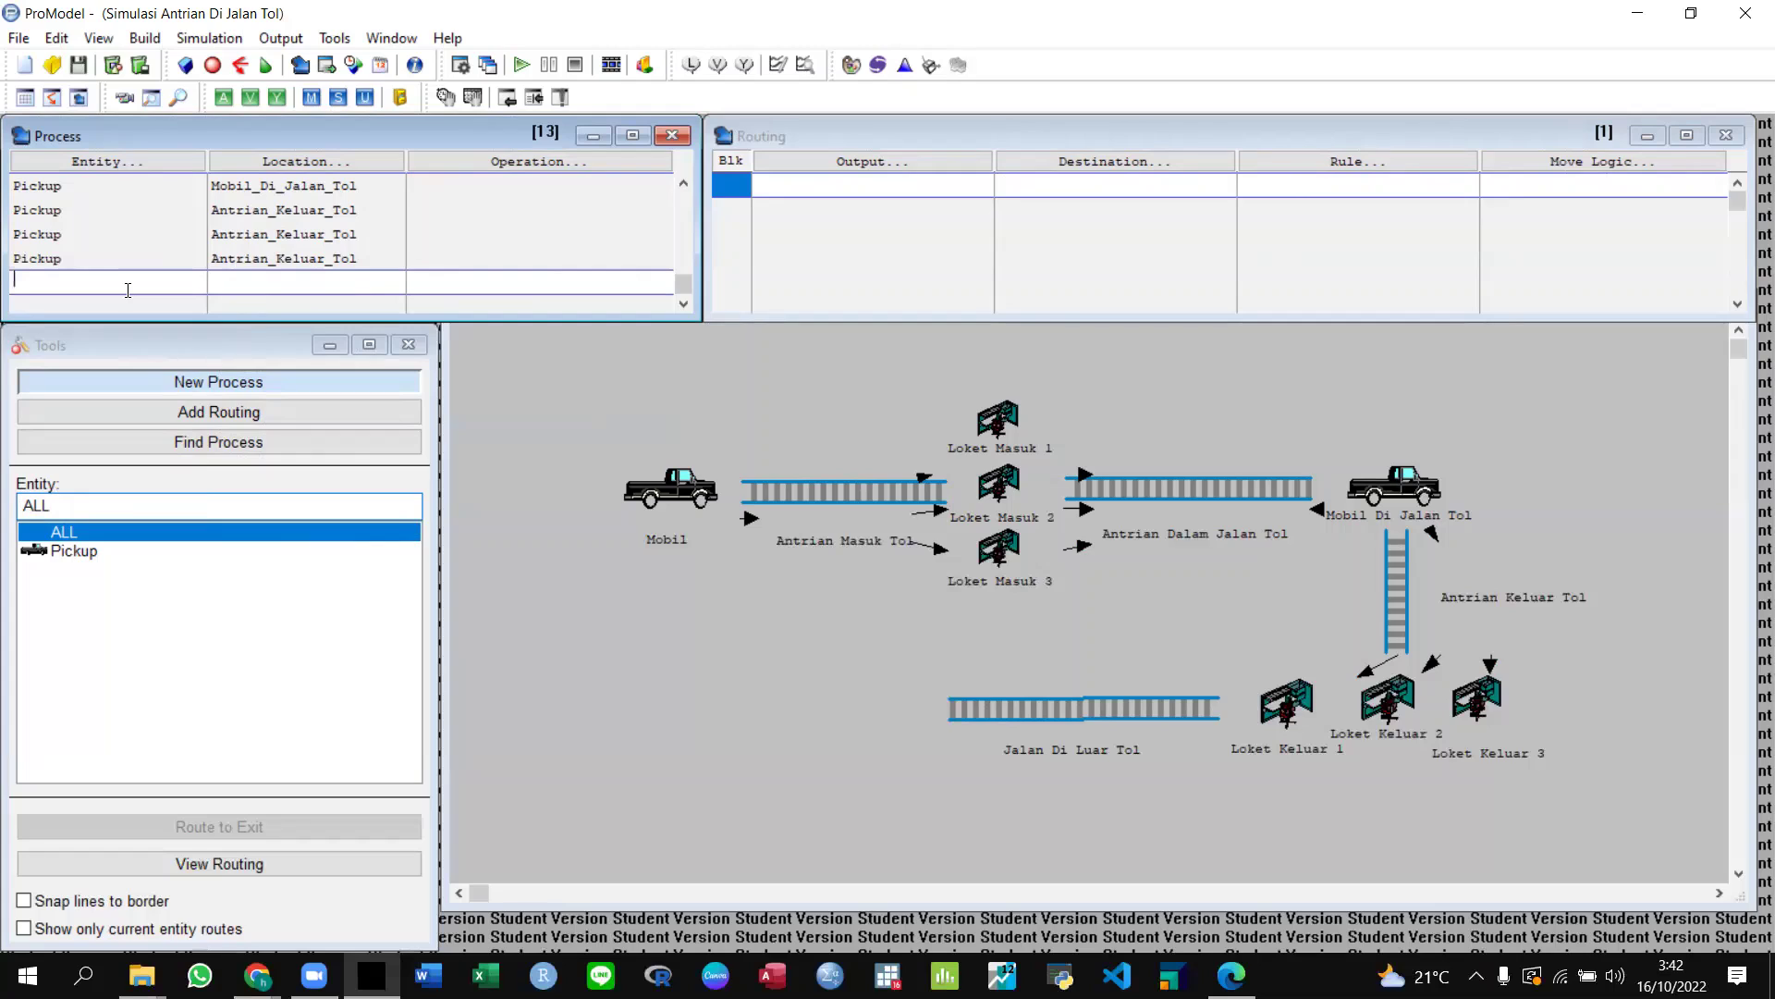
pyautogui.click(102, 163)
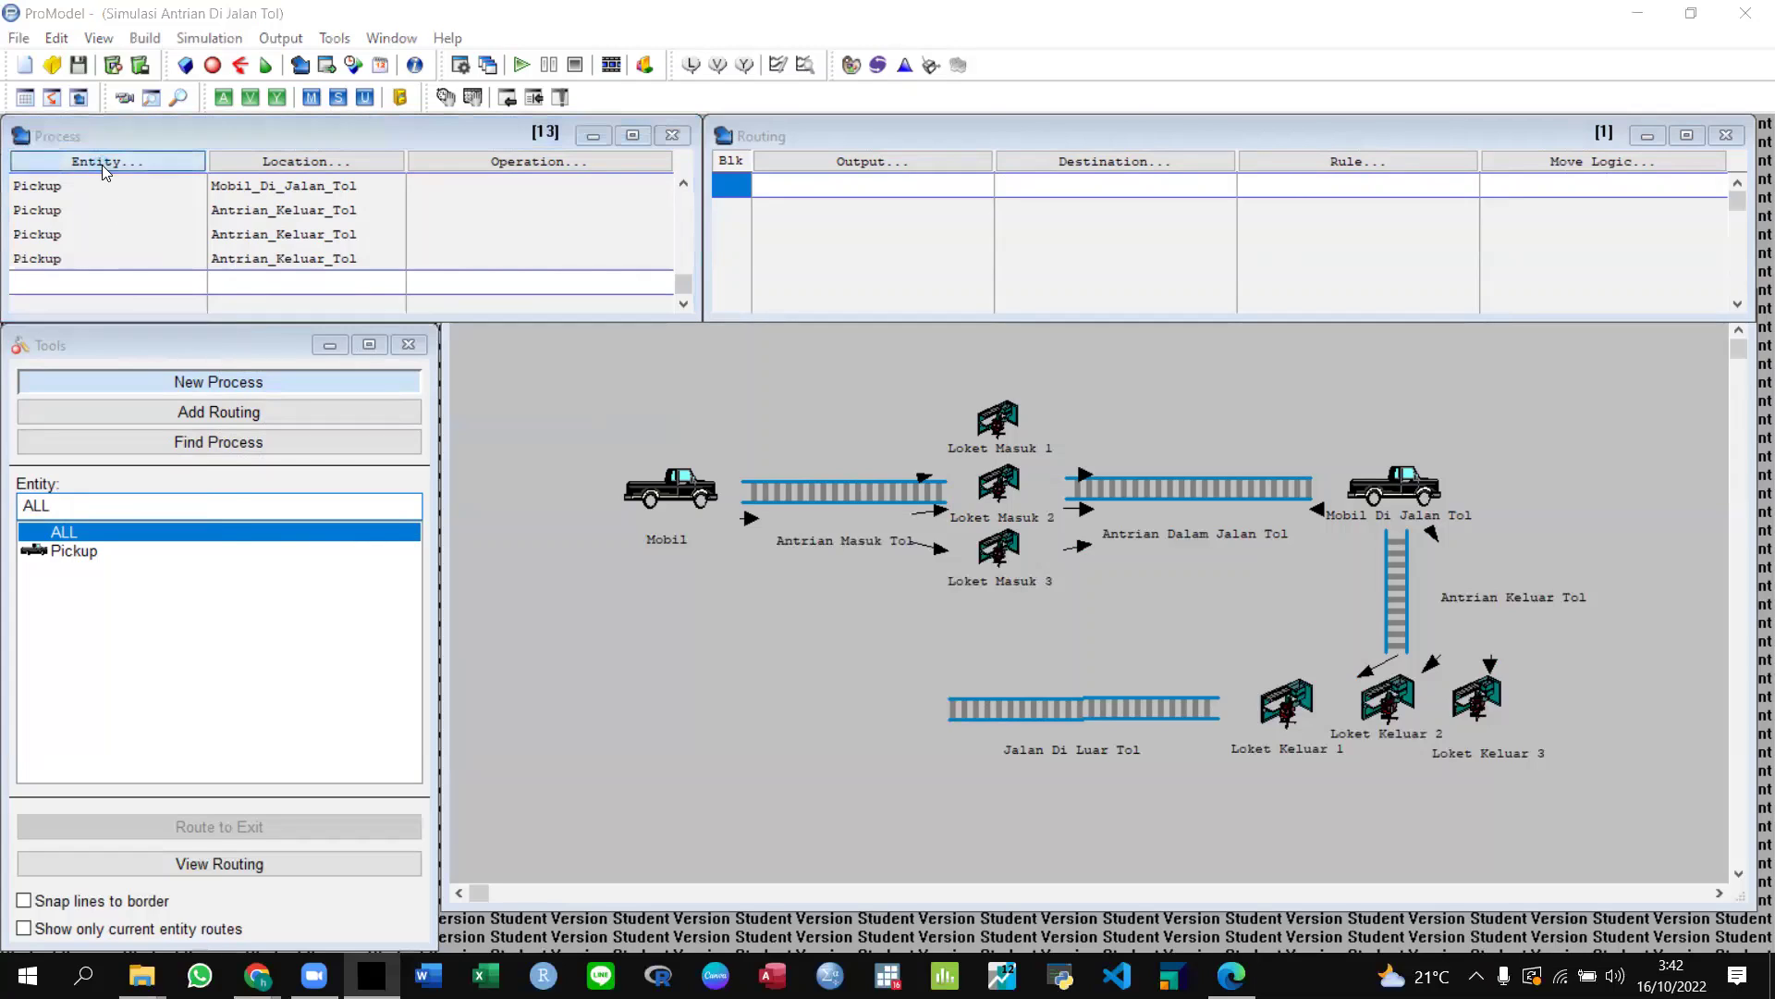
pyautogui.click(88, 524)
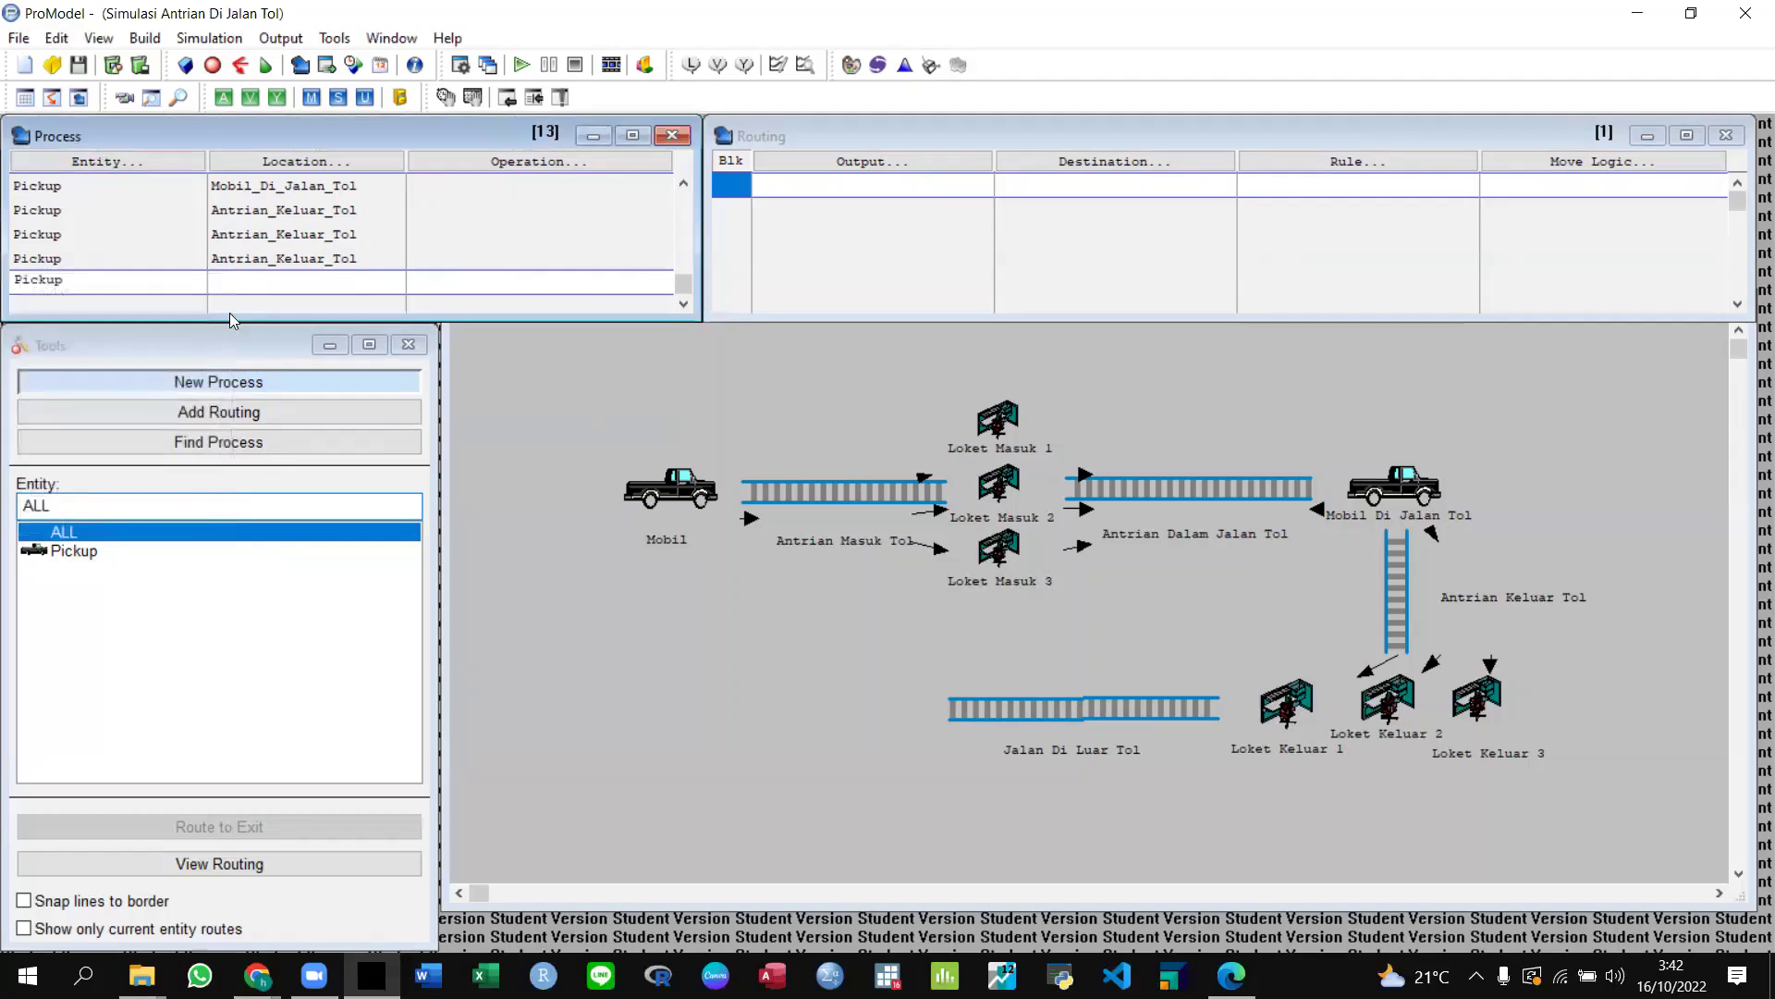
pyautogui.click(284, 162)
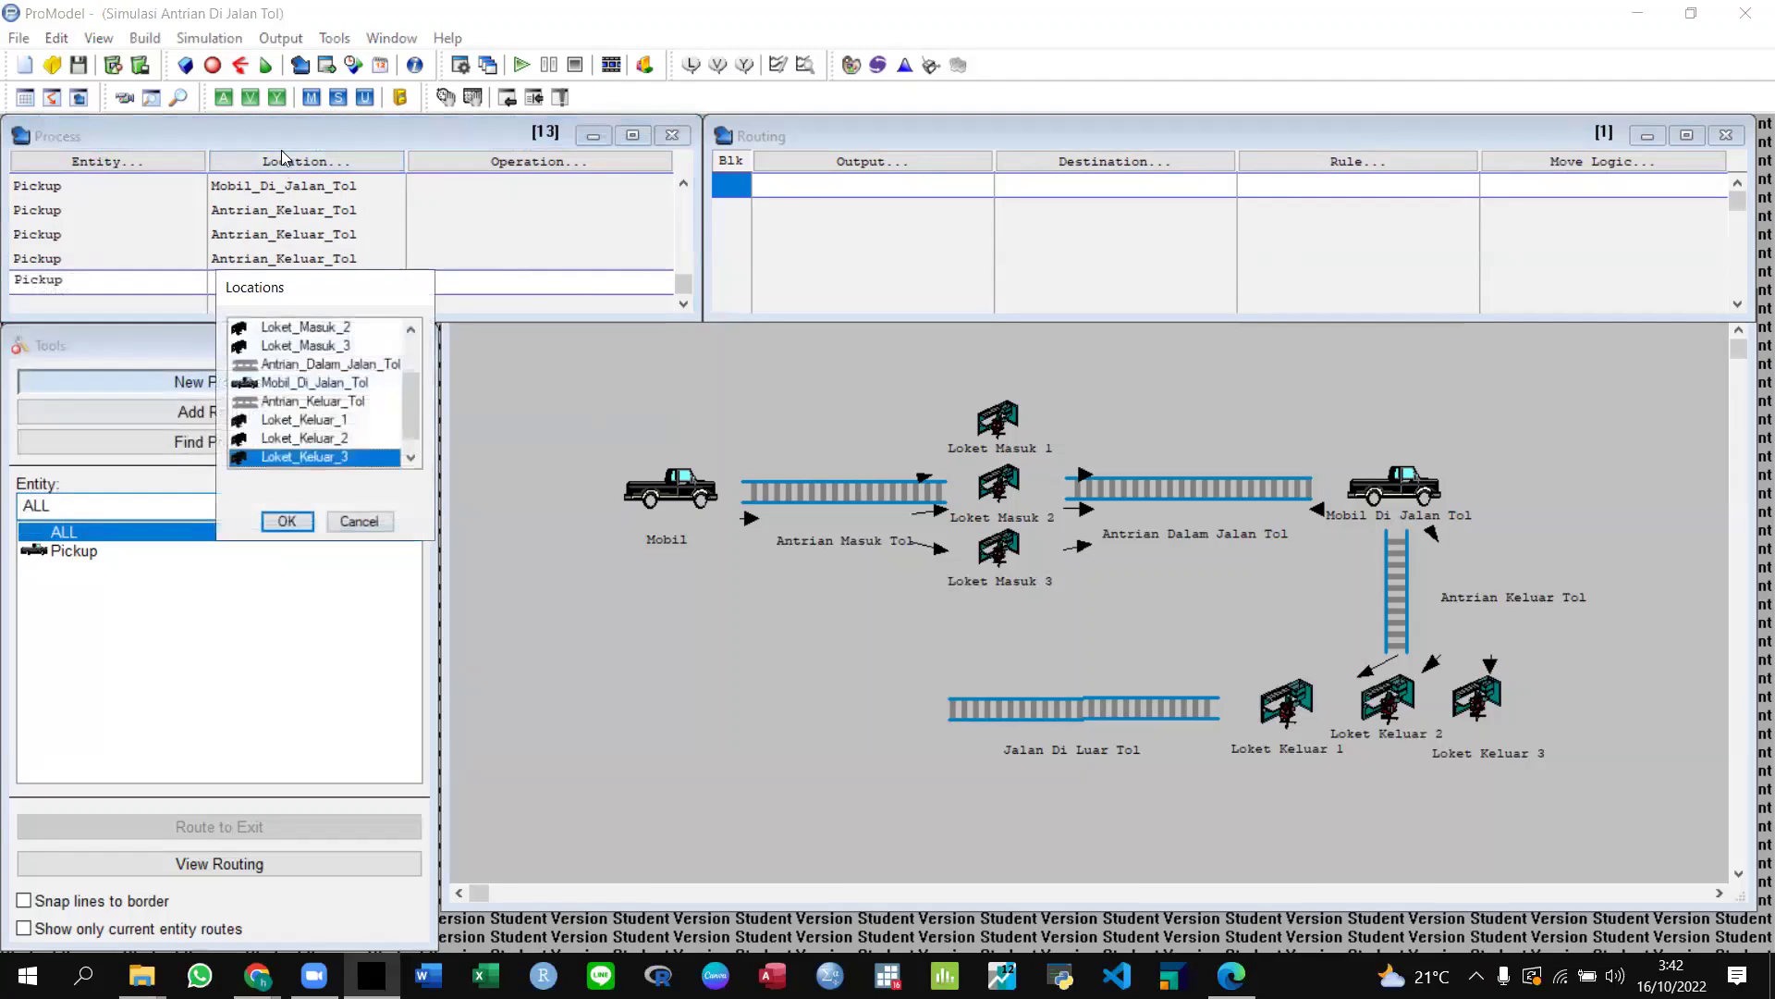
pyautogui.click(330, 423)
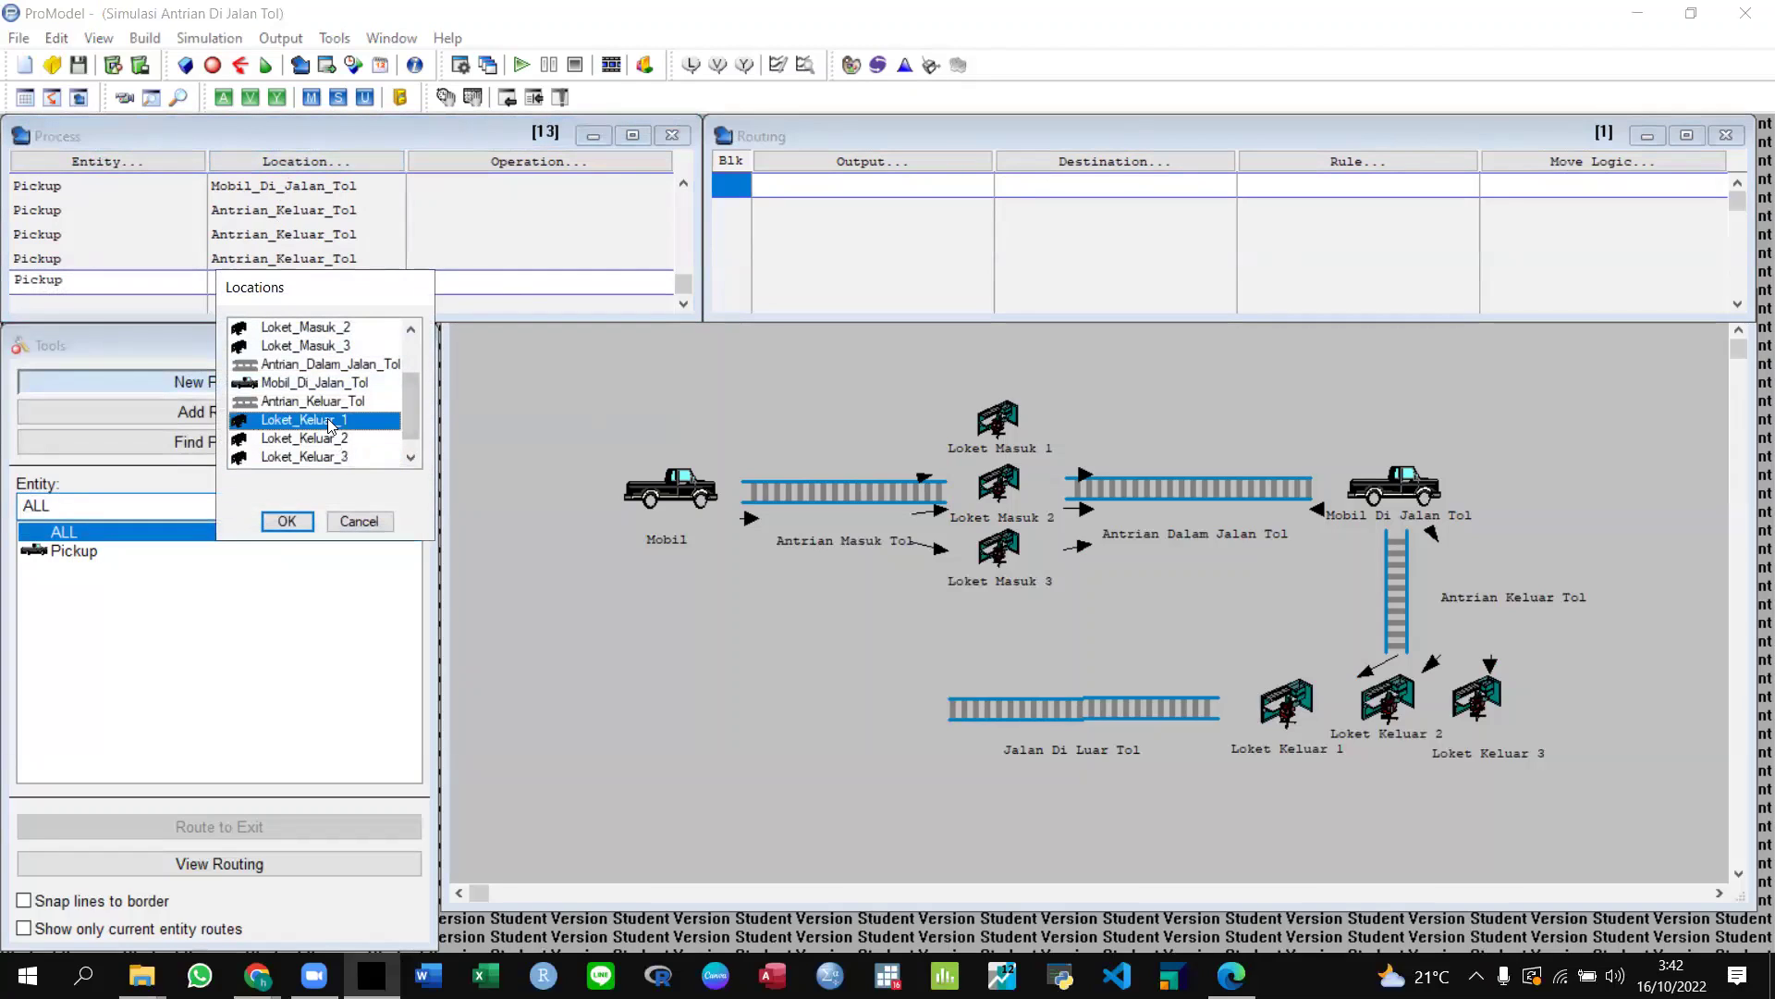
pyautogui.click(286, 523)
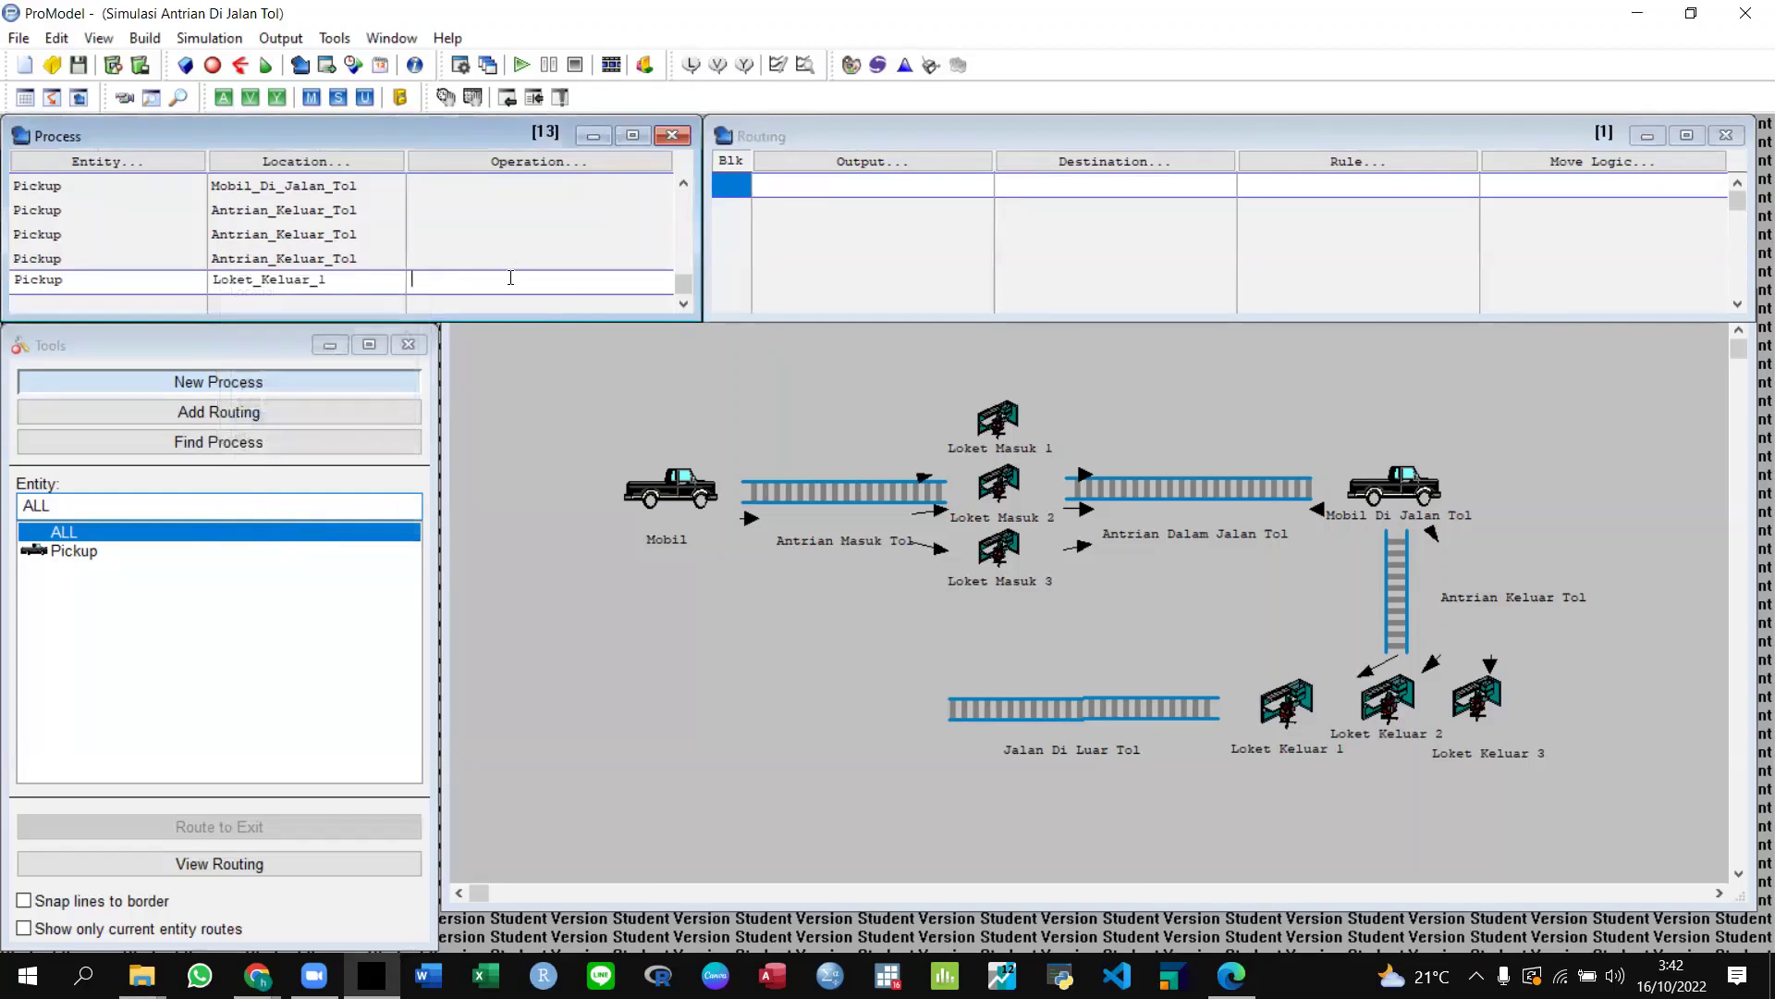
pyautogui.write('Wait 5 Min')
# Route the Loket_Keluar_1 record's Pickup output to Jalan_Di_Luar_Tol with the move logic Move For 20 sec.
pyautogui.click(896, 184)
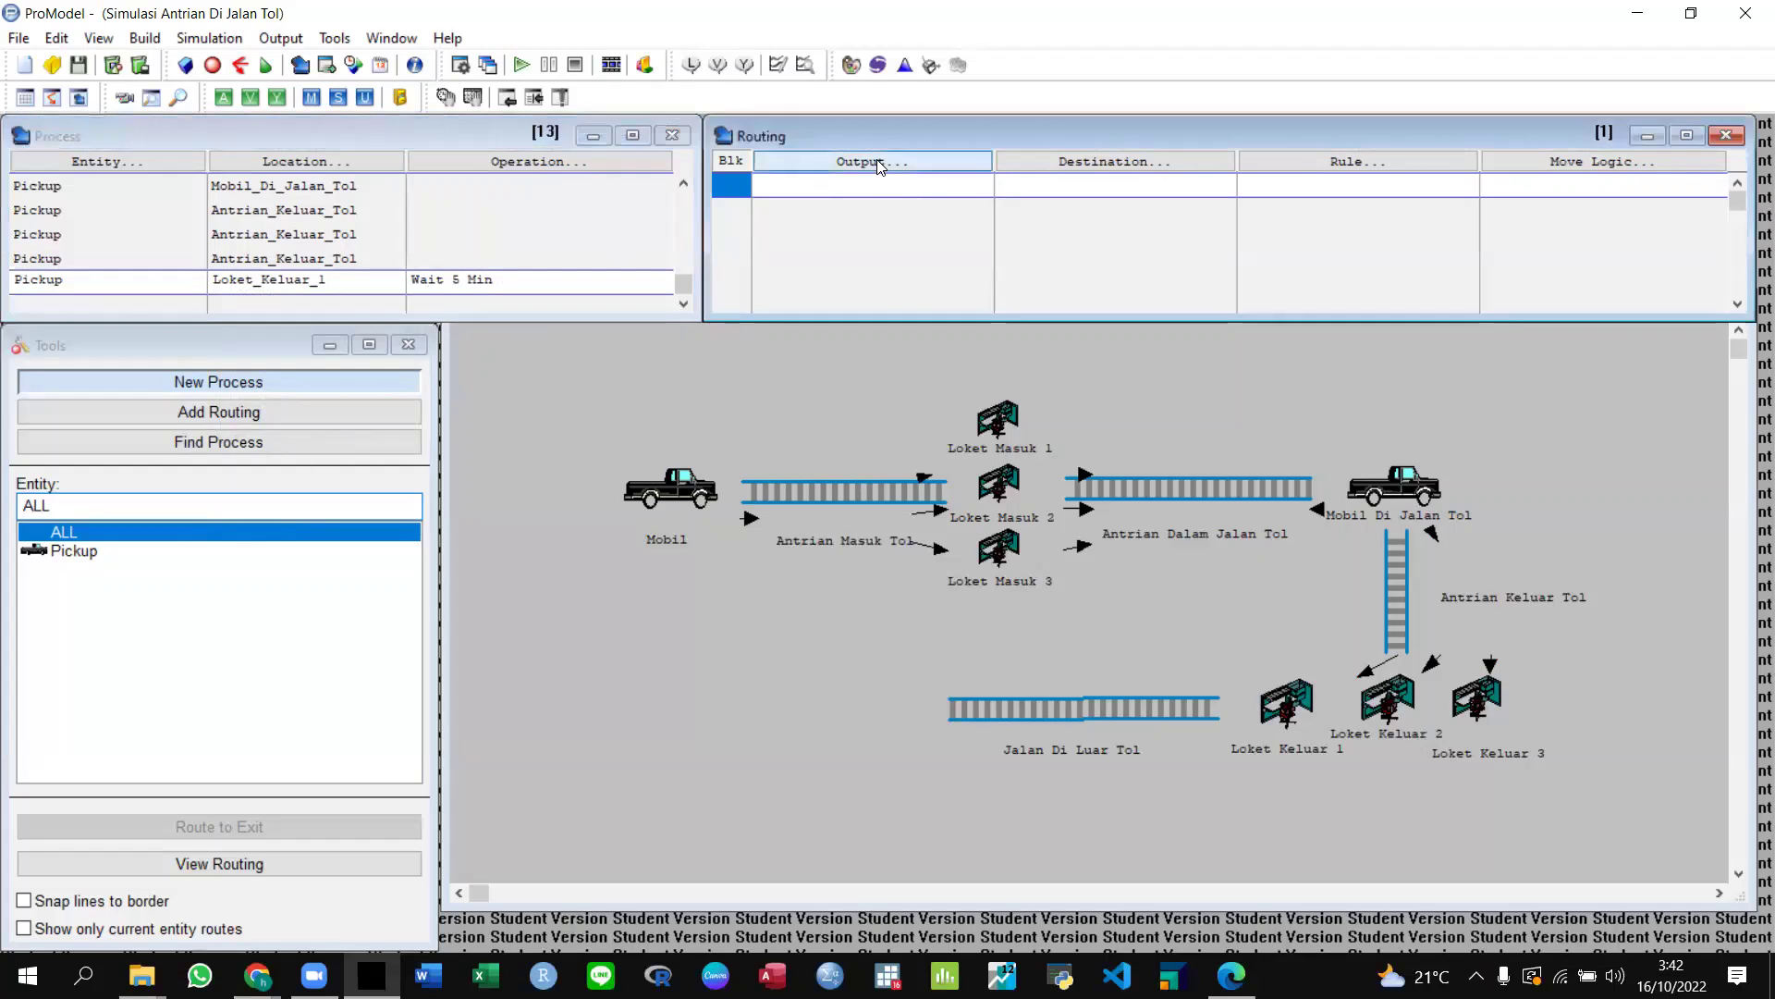
pyautogui.click(830, 424)
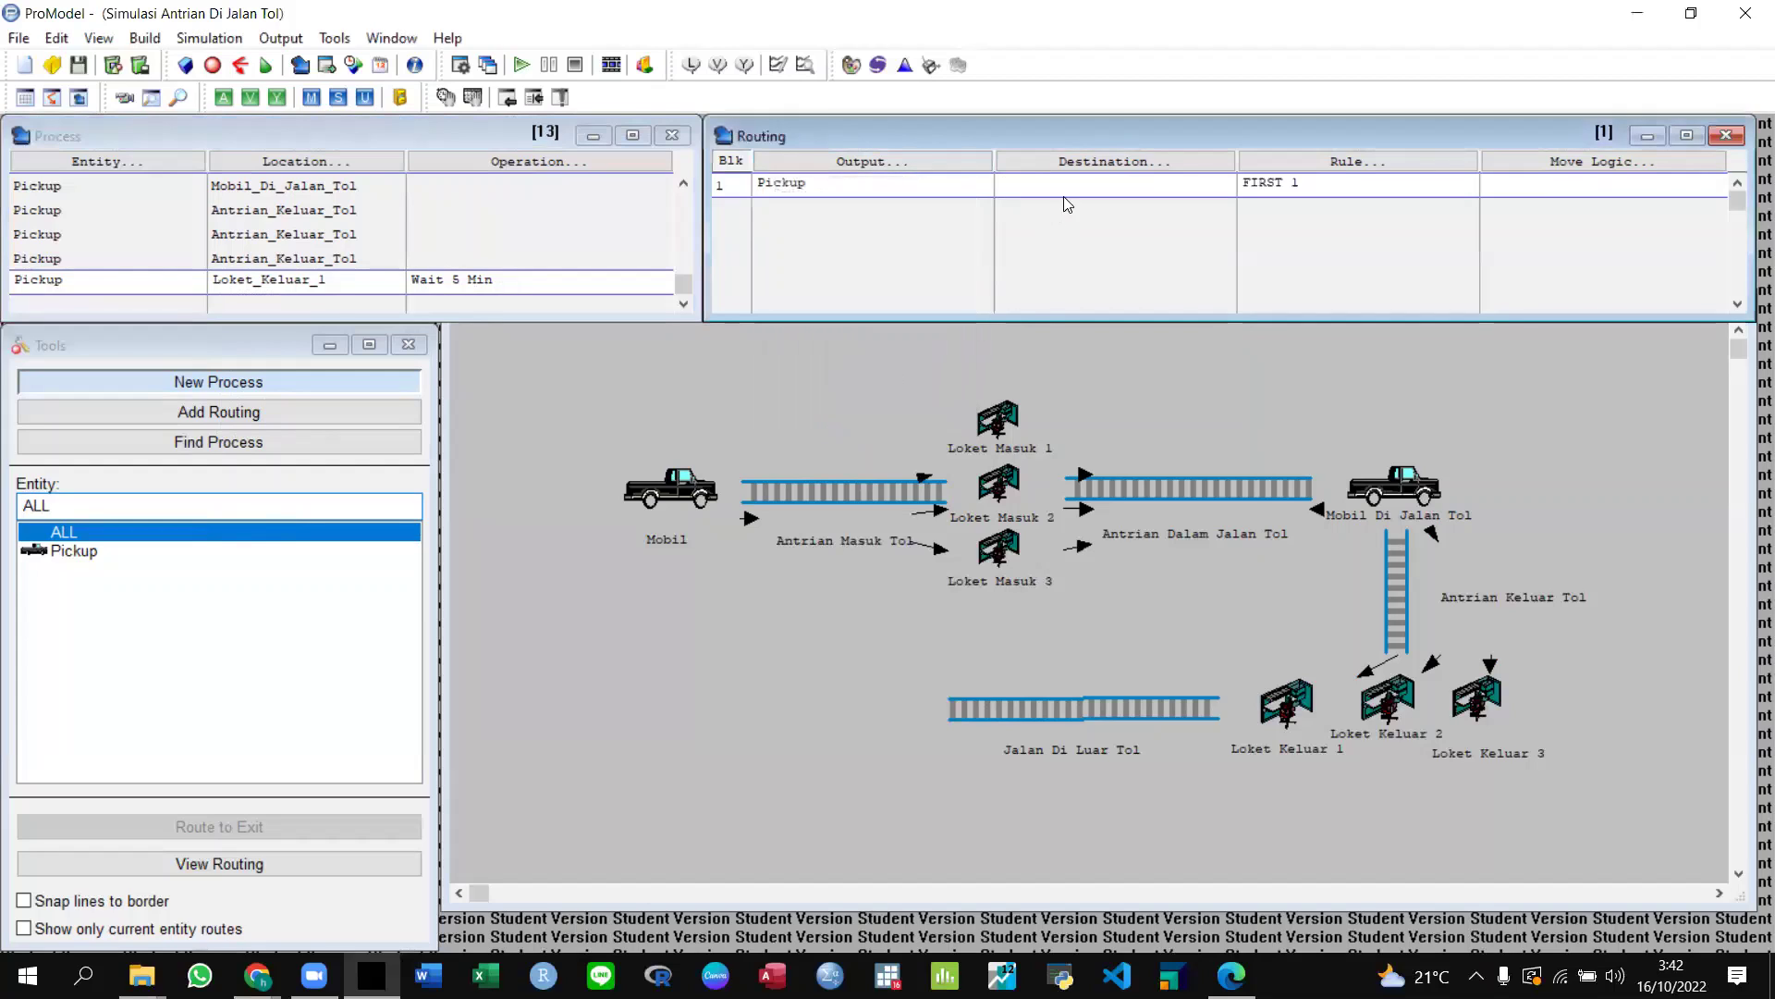
pyautogui.click(1068, 166)
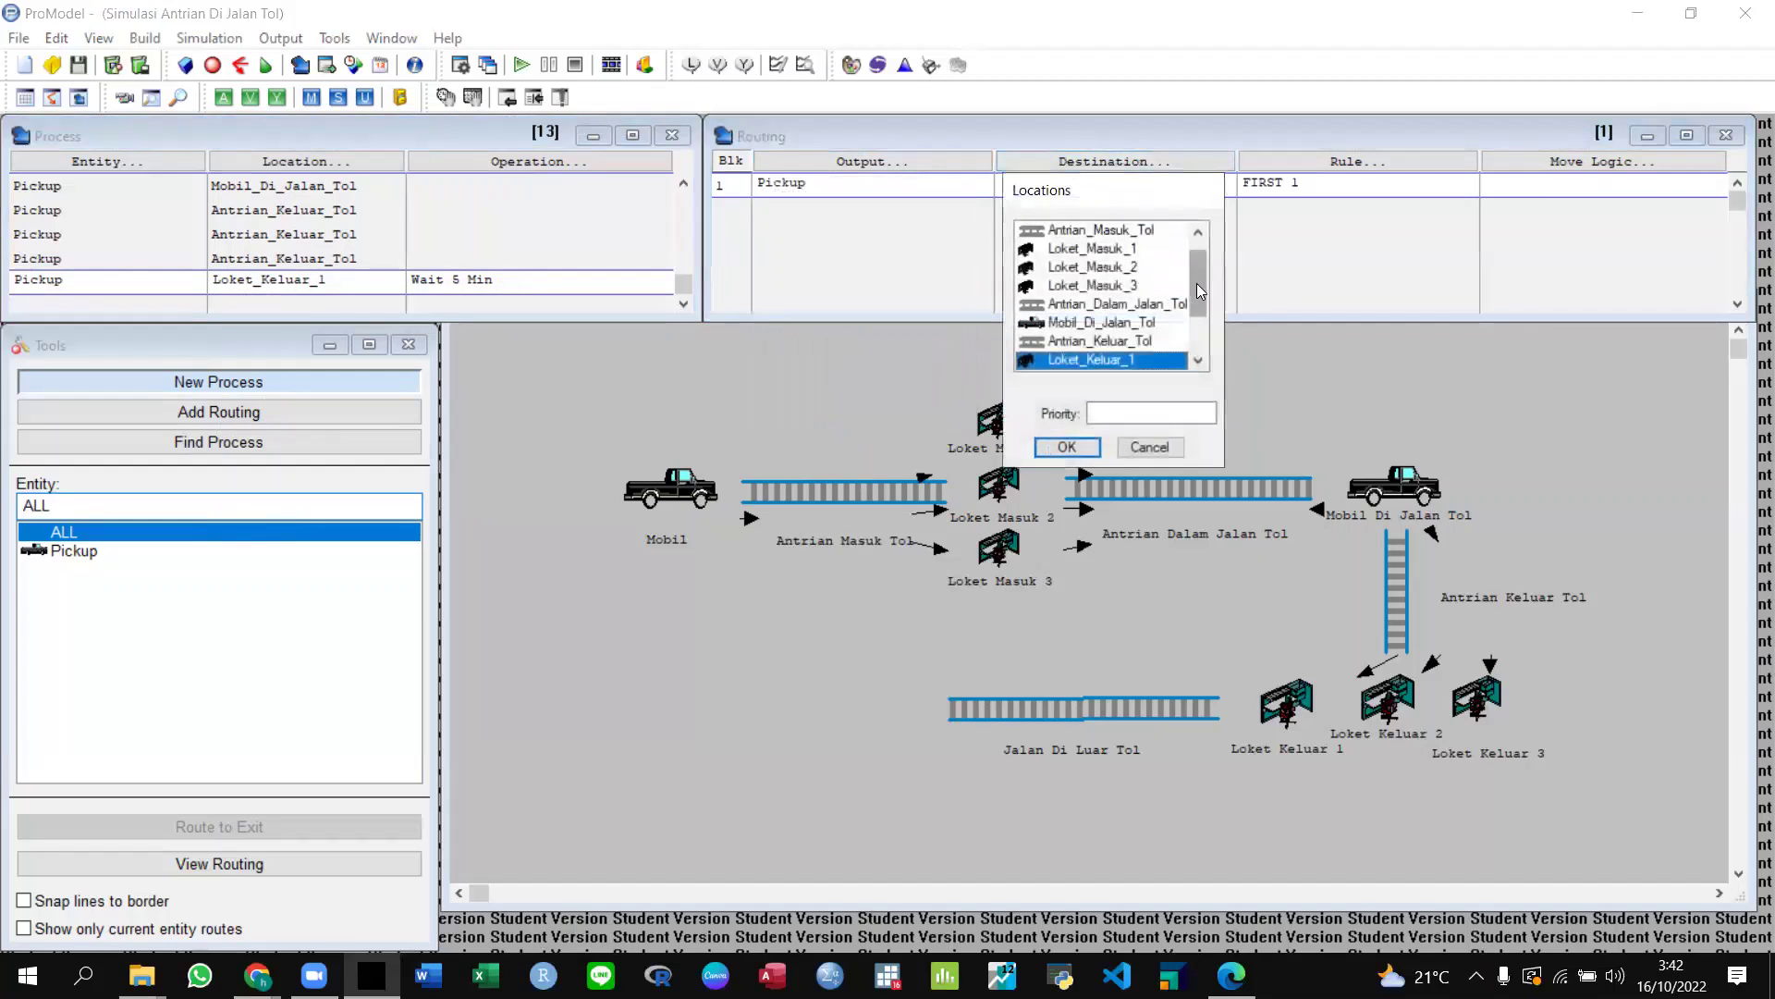
pyautogui.moveTo(1197, 284); pyautogui.dragTo(1198, 333)
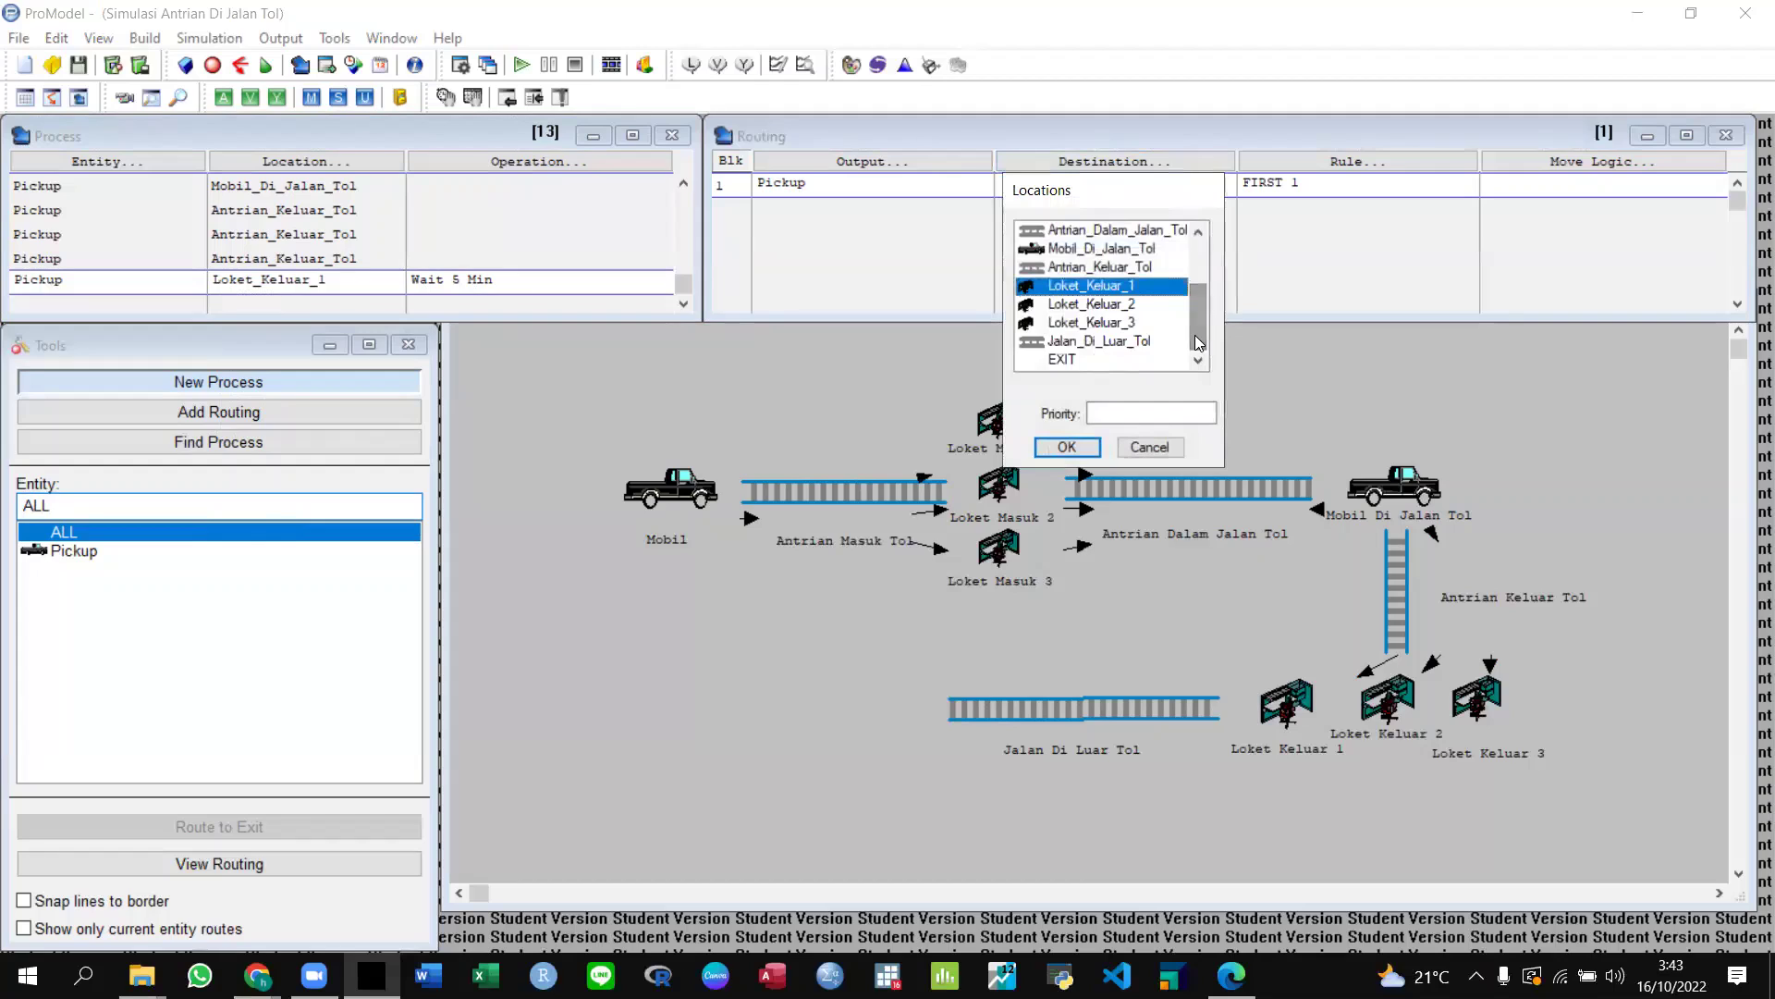
pyautogui.click(1109, 342)
pyautogui.click(1056, 450)
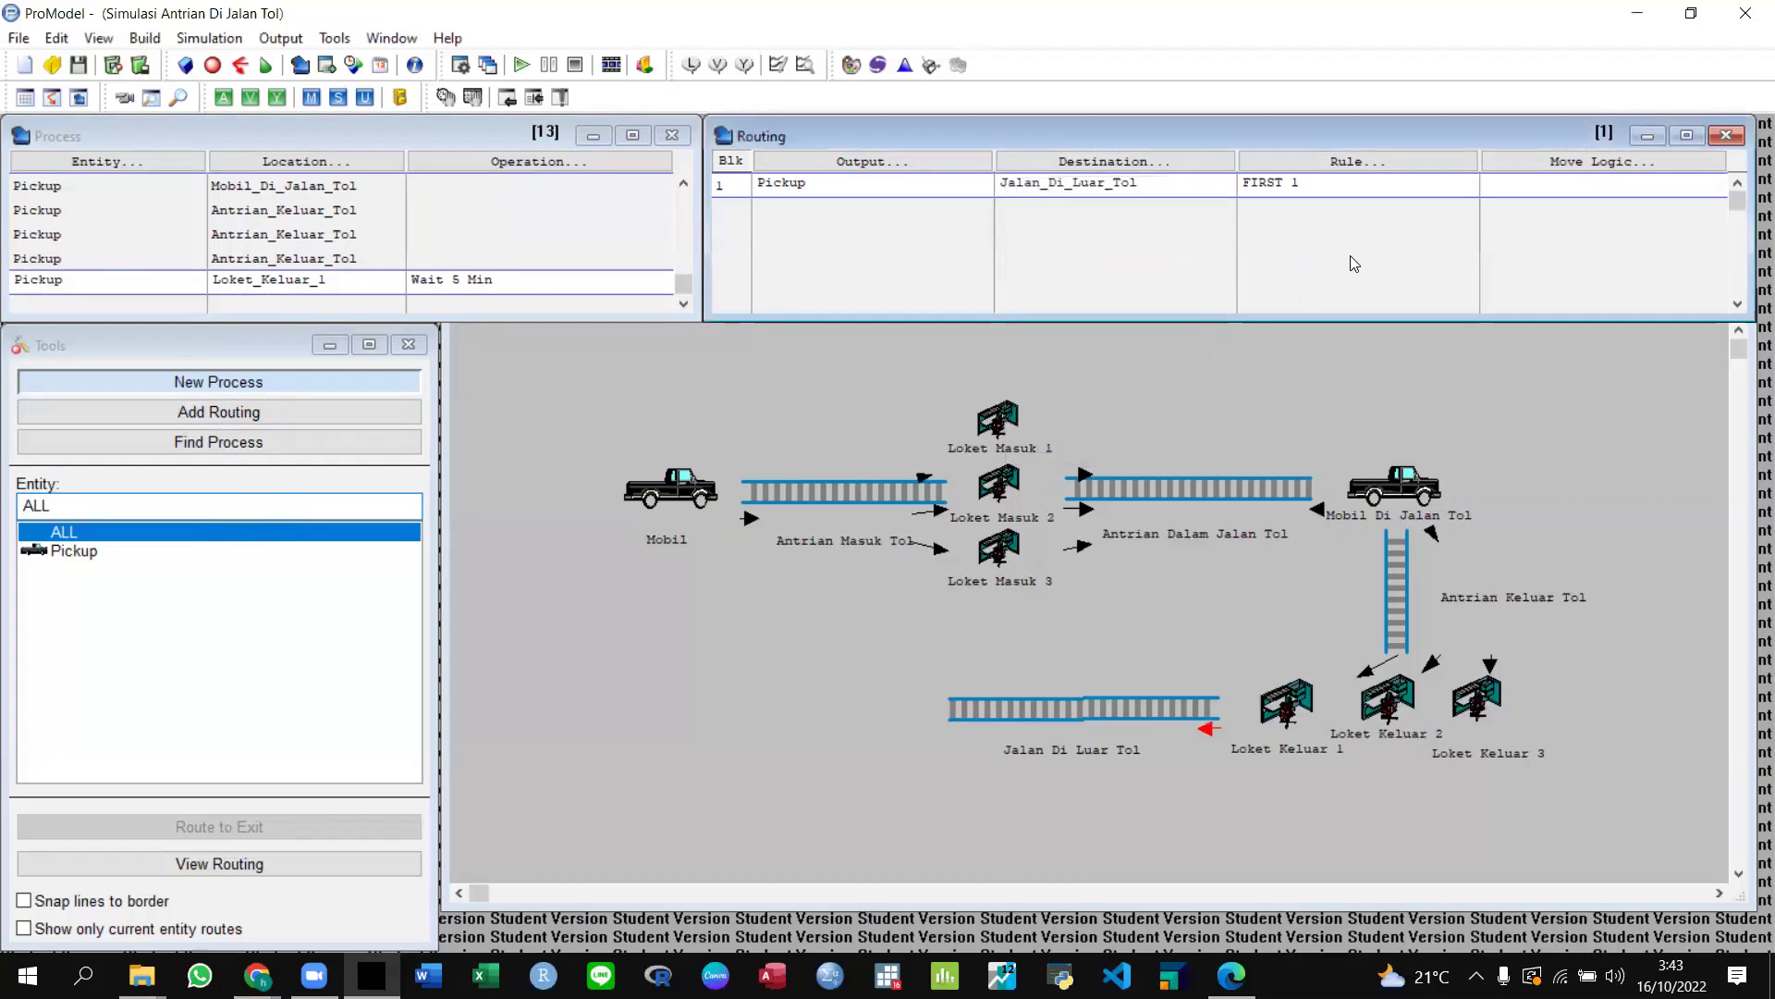
pyautogui.click(1574, 182)
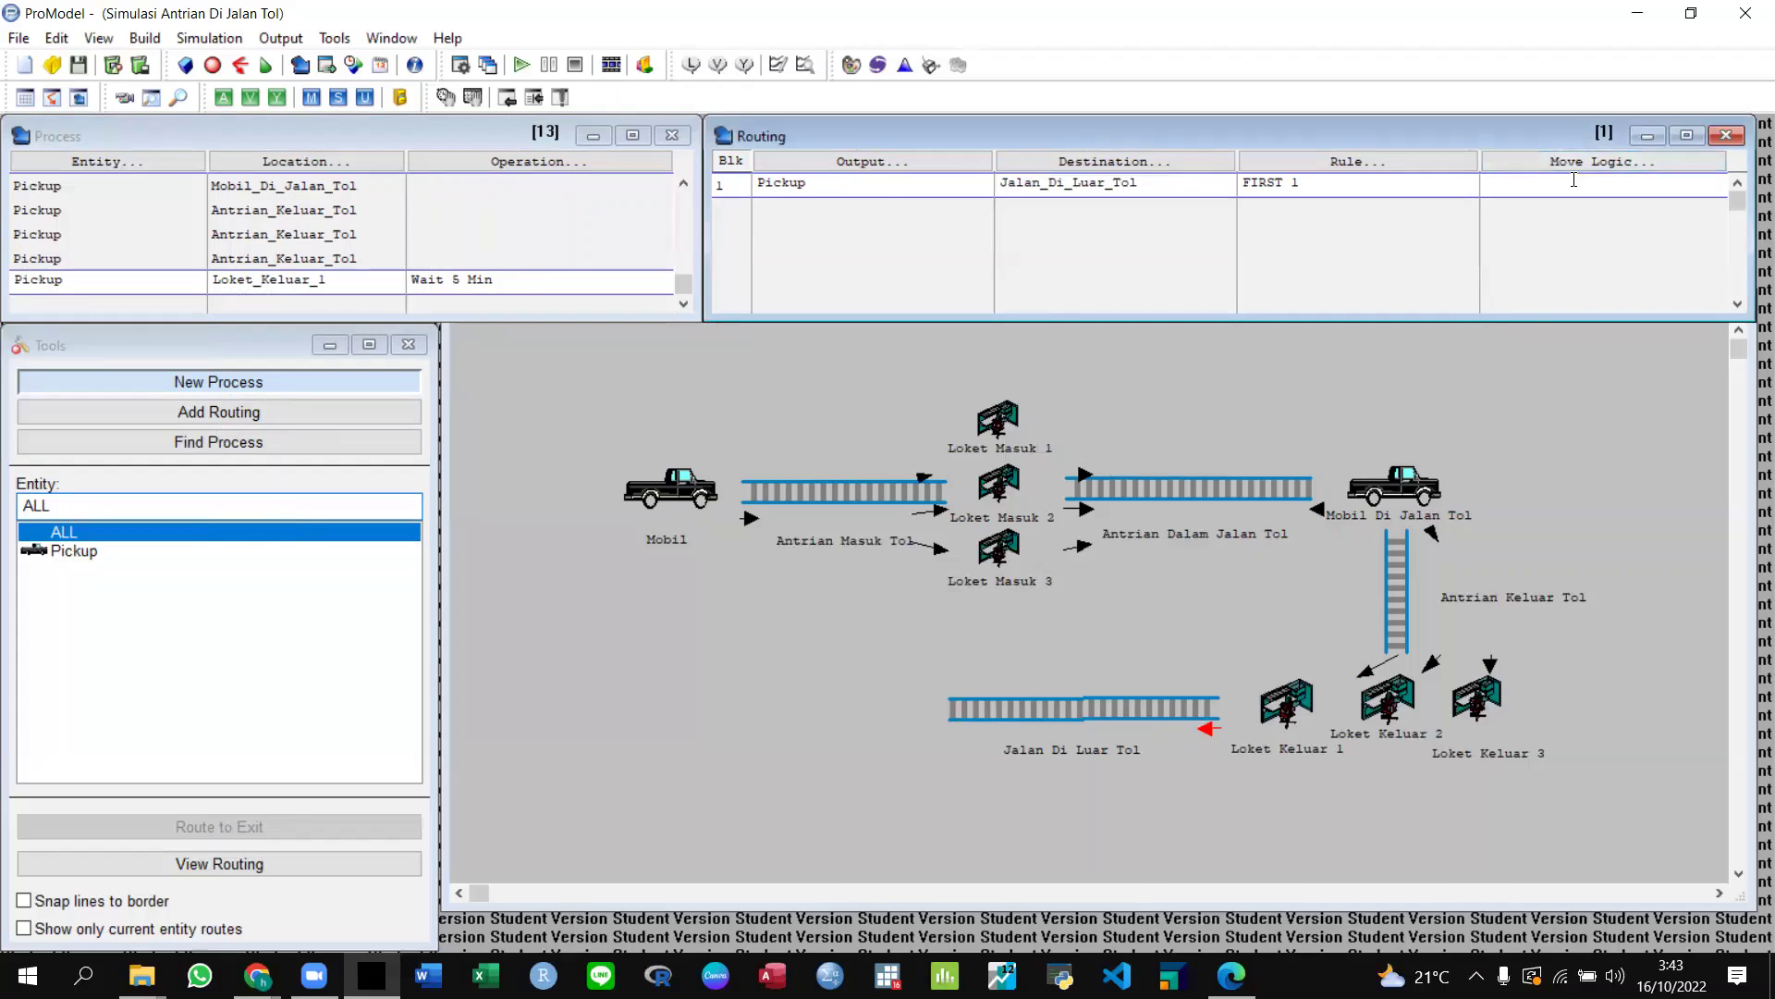
pyautogui.write('Move For 20 sec')
# Add a process record for the Pickup entity at Loket_Keluar_2 with the operation Wait 5 Min.
pyautogui.click(94, 279)
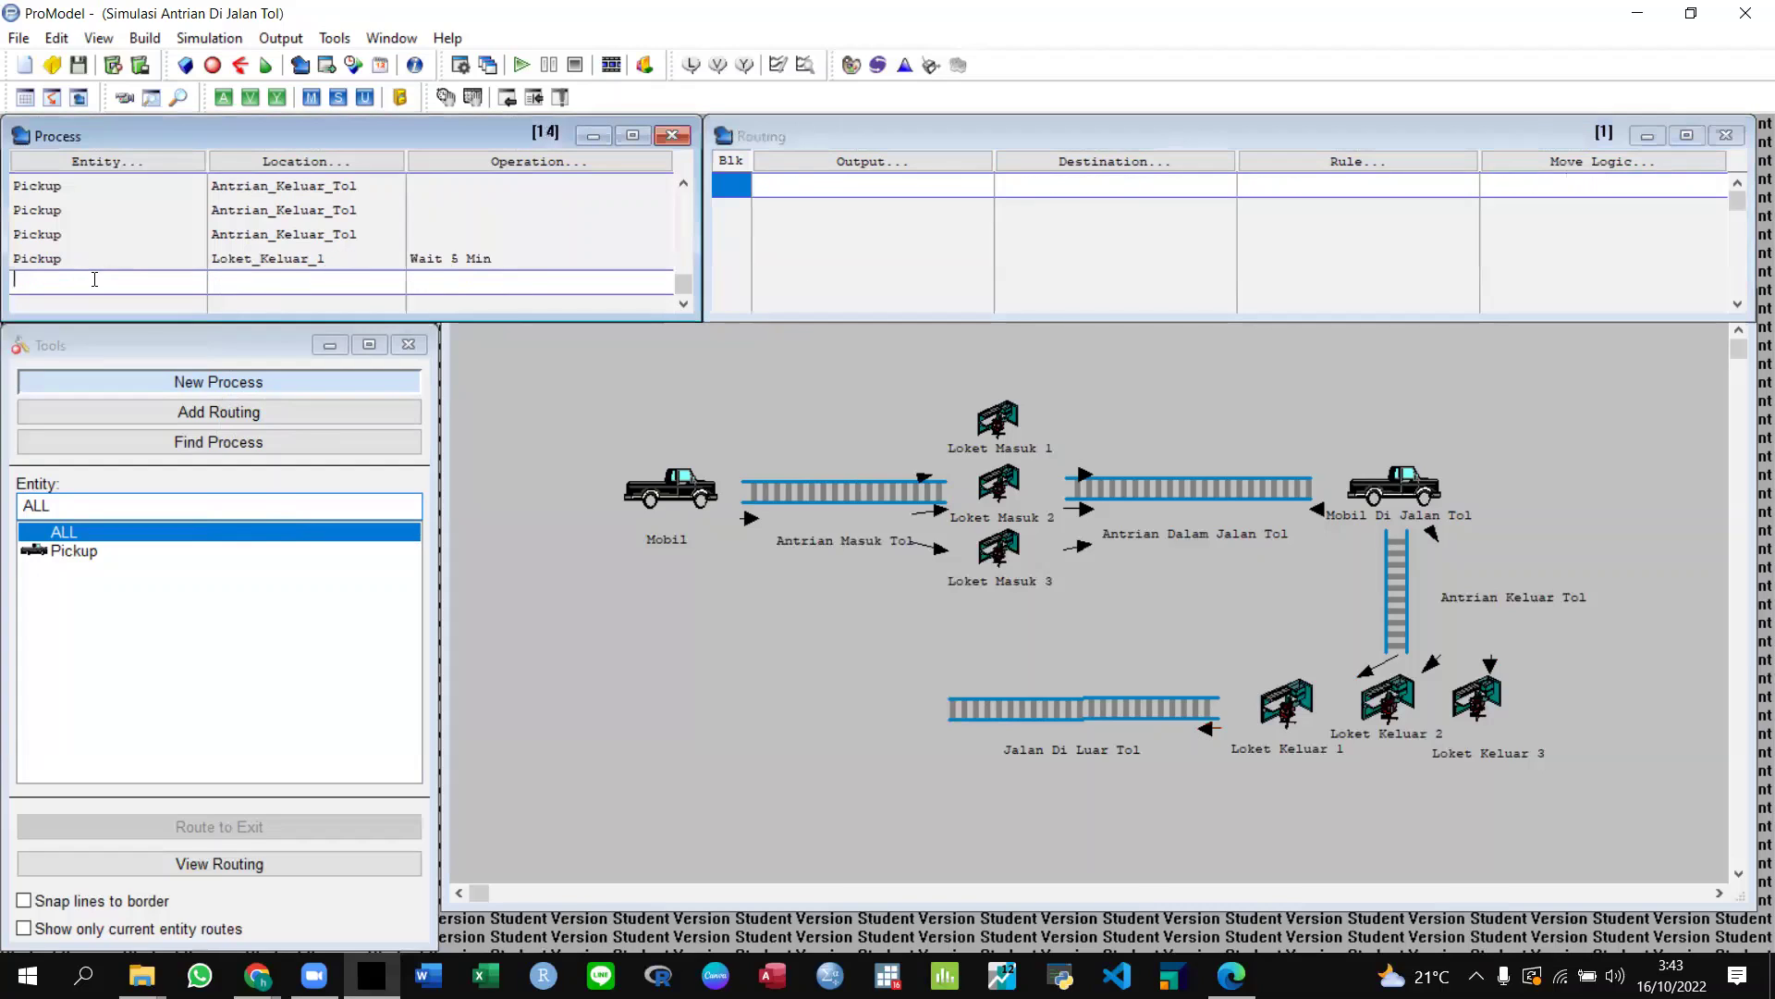
pyautogui.click(72, 164)
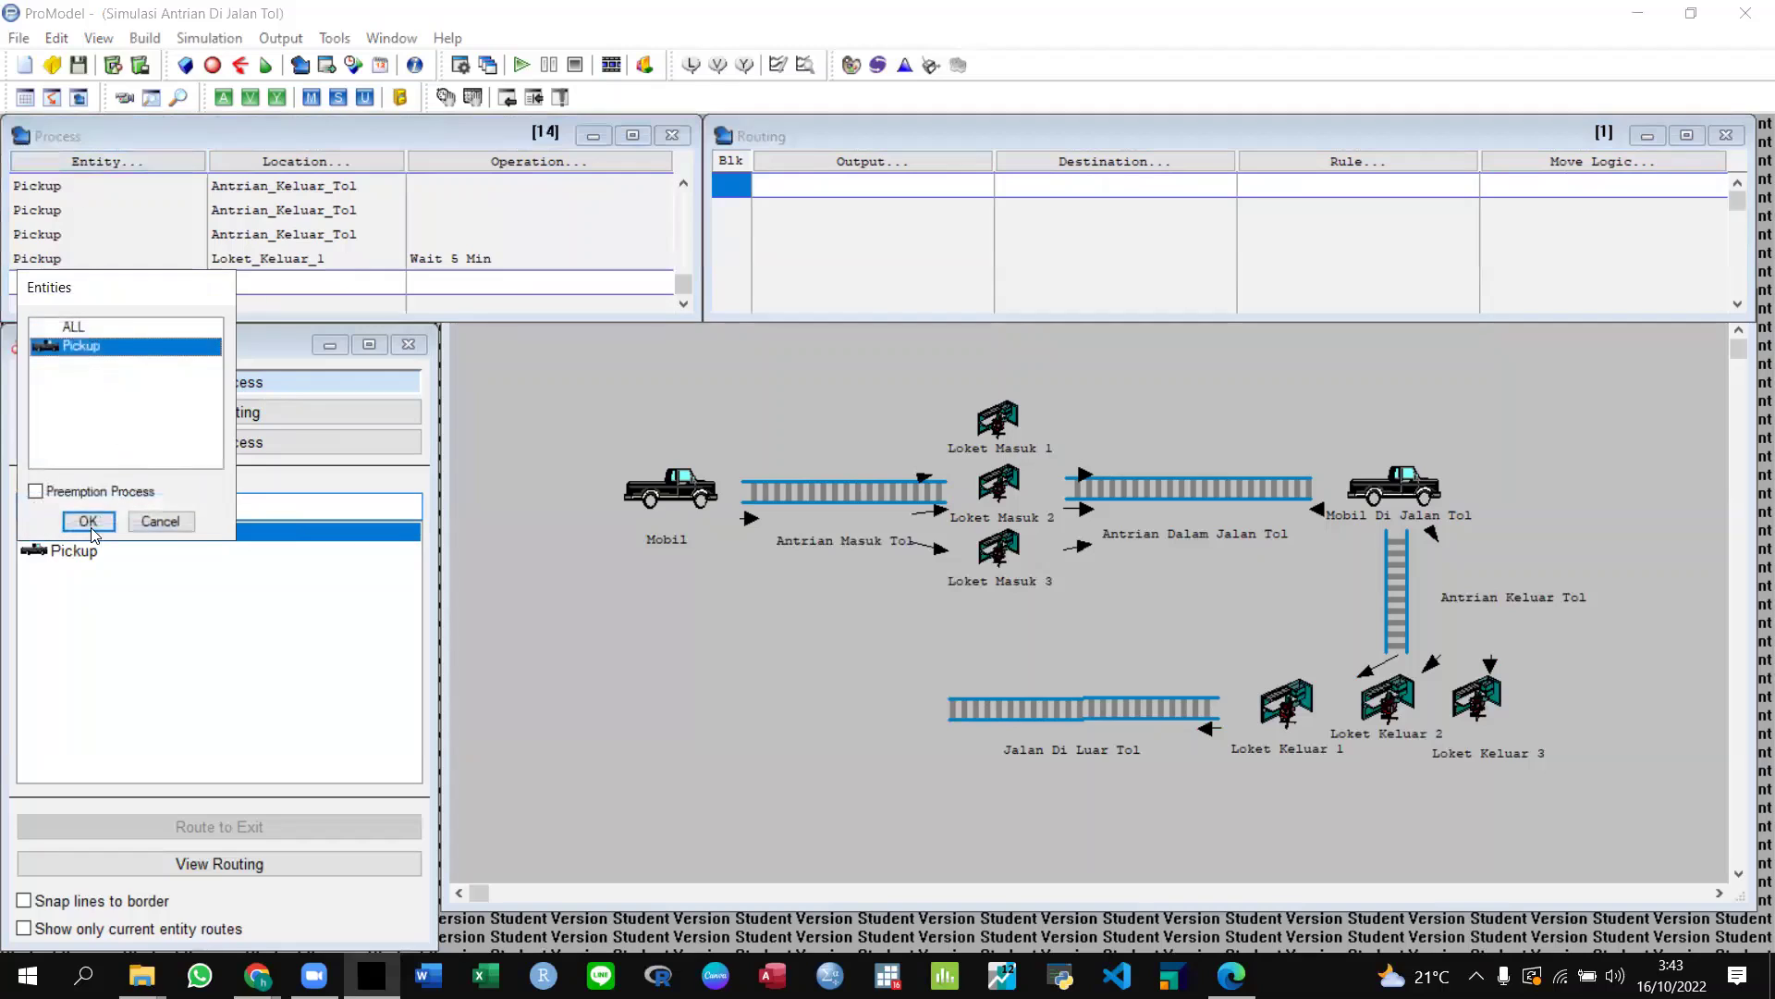
pyautogui.click(85, 522)
pyautogui.click(244, 284)
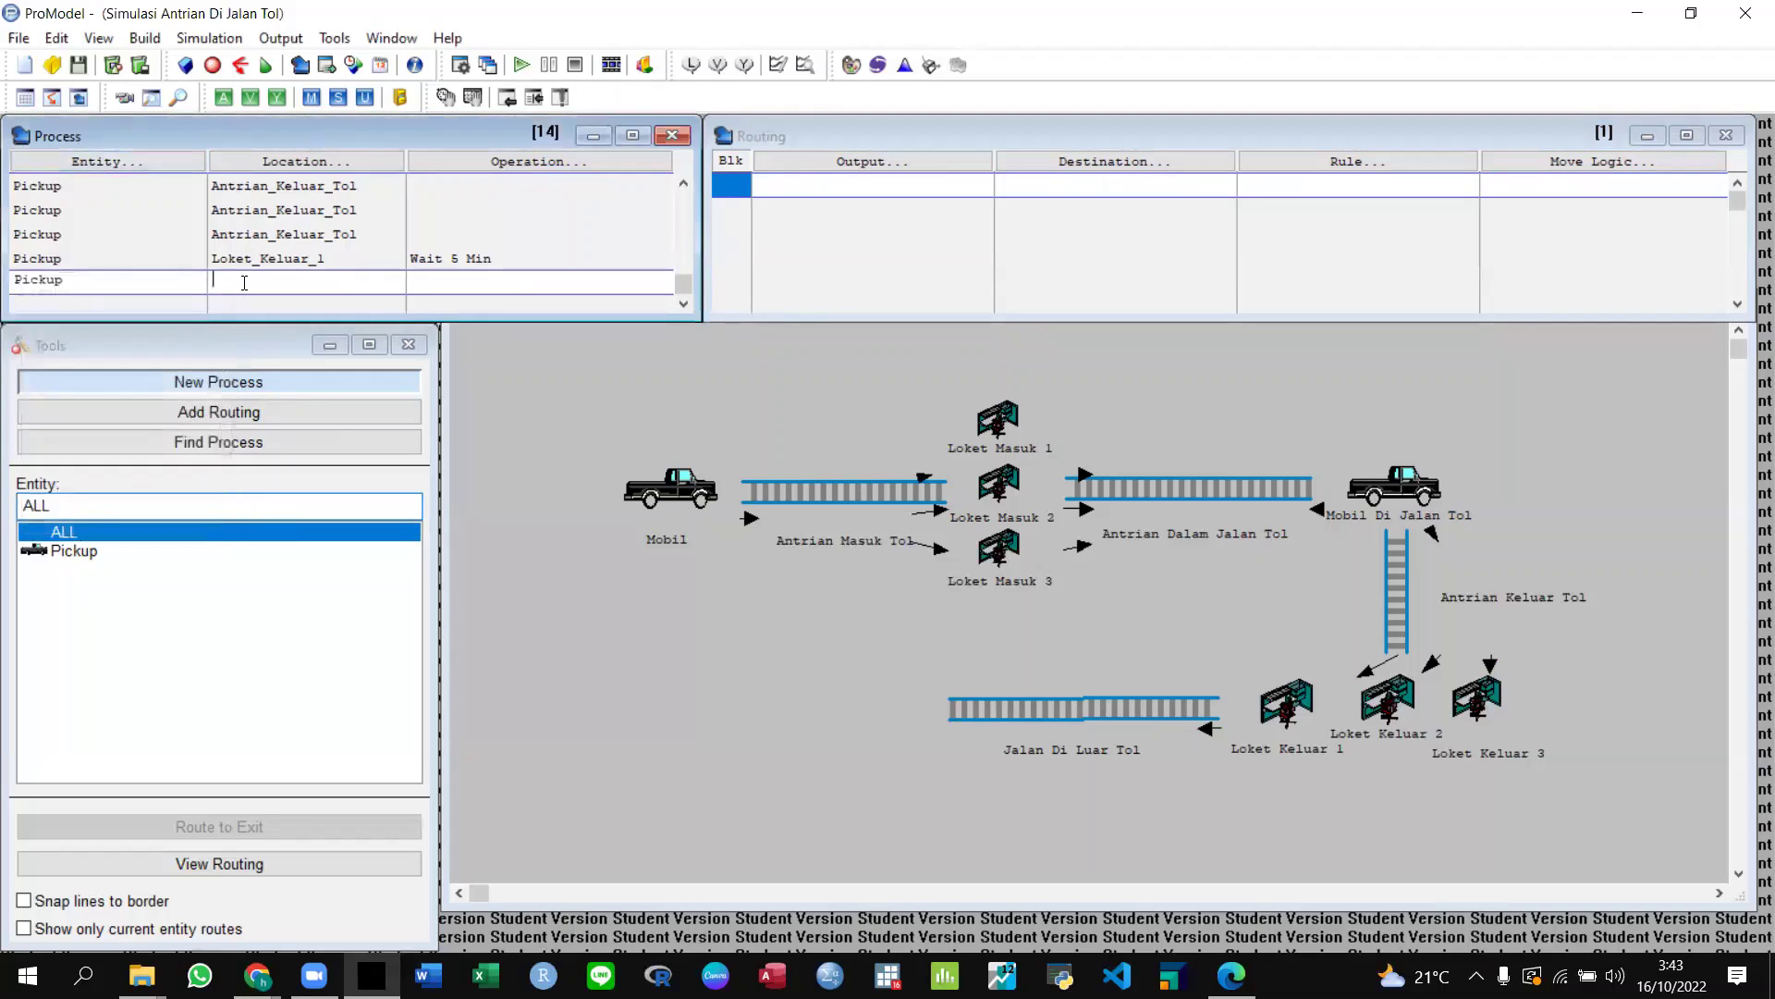
pyautogui.click(233, 155)
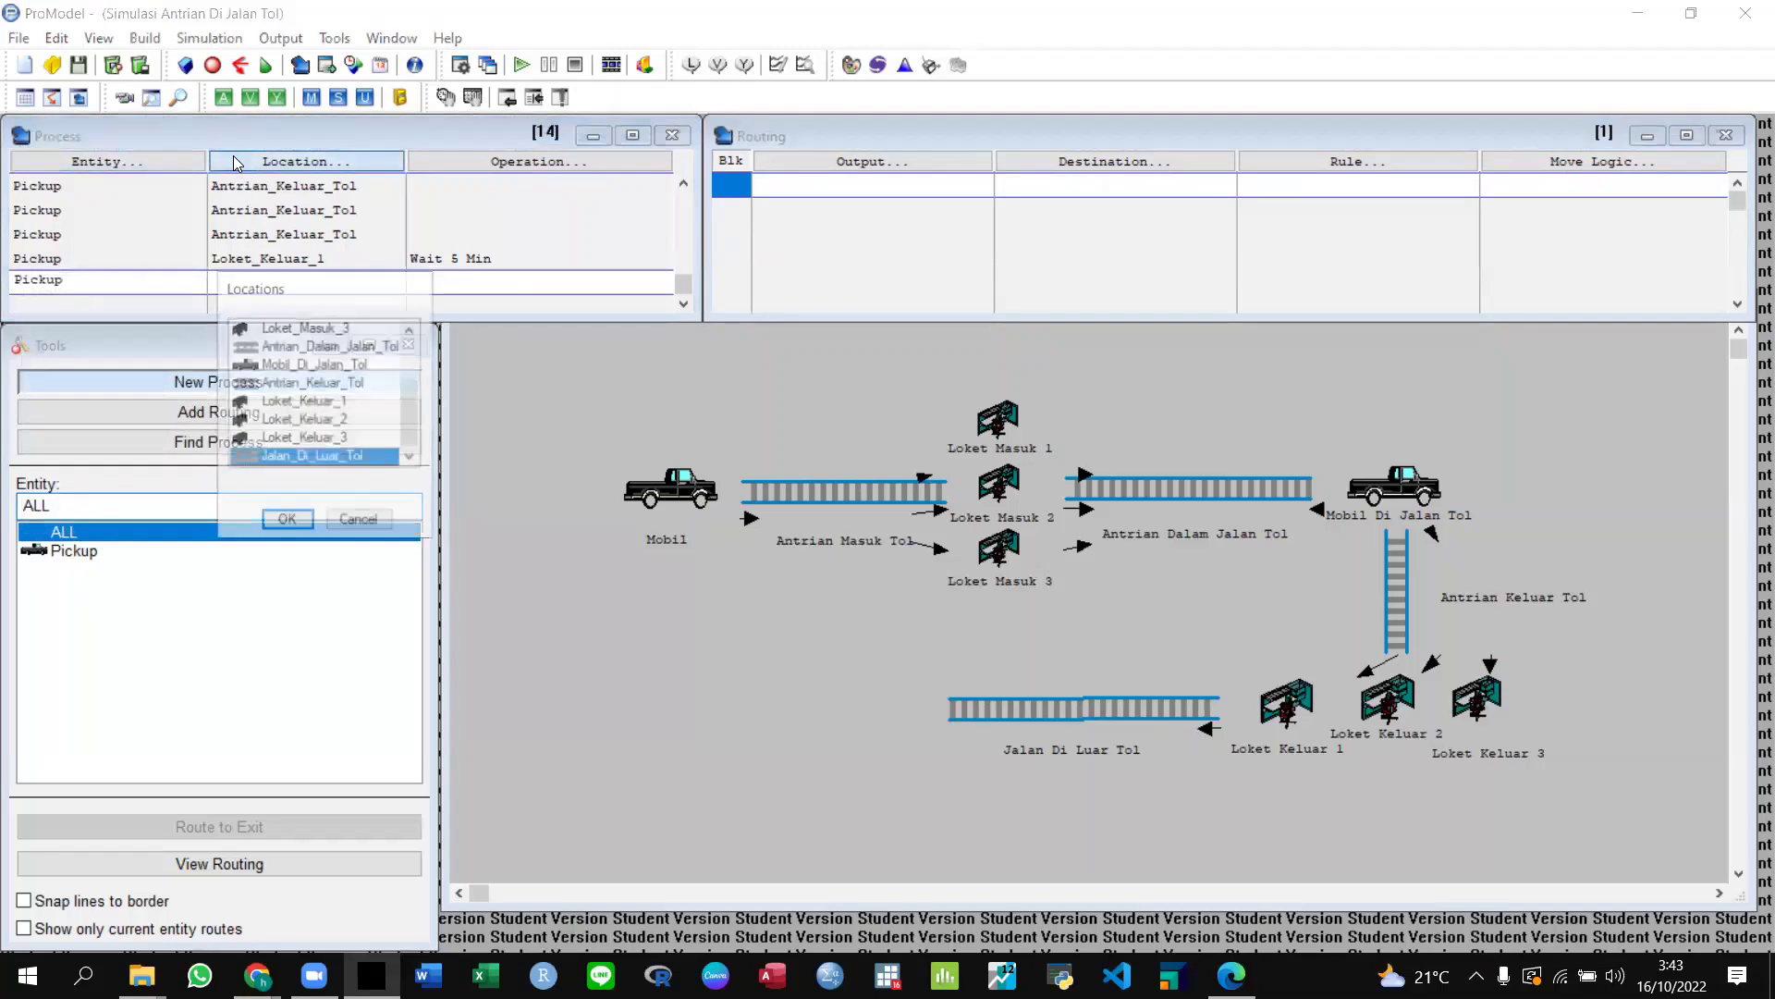
pyautogui.click(316, 422)
pyautogui.click(287, 521)
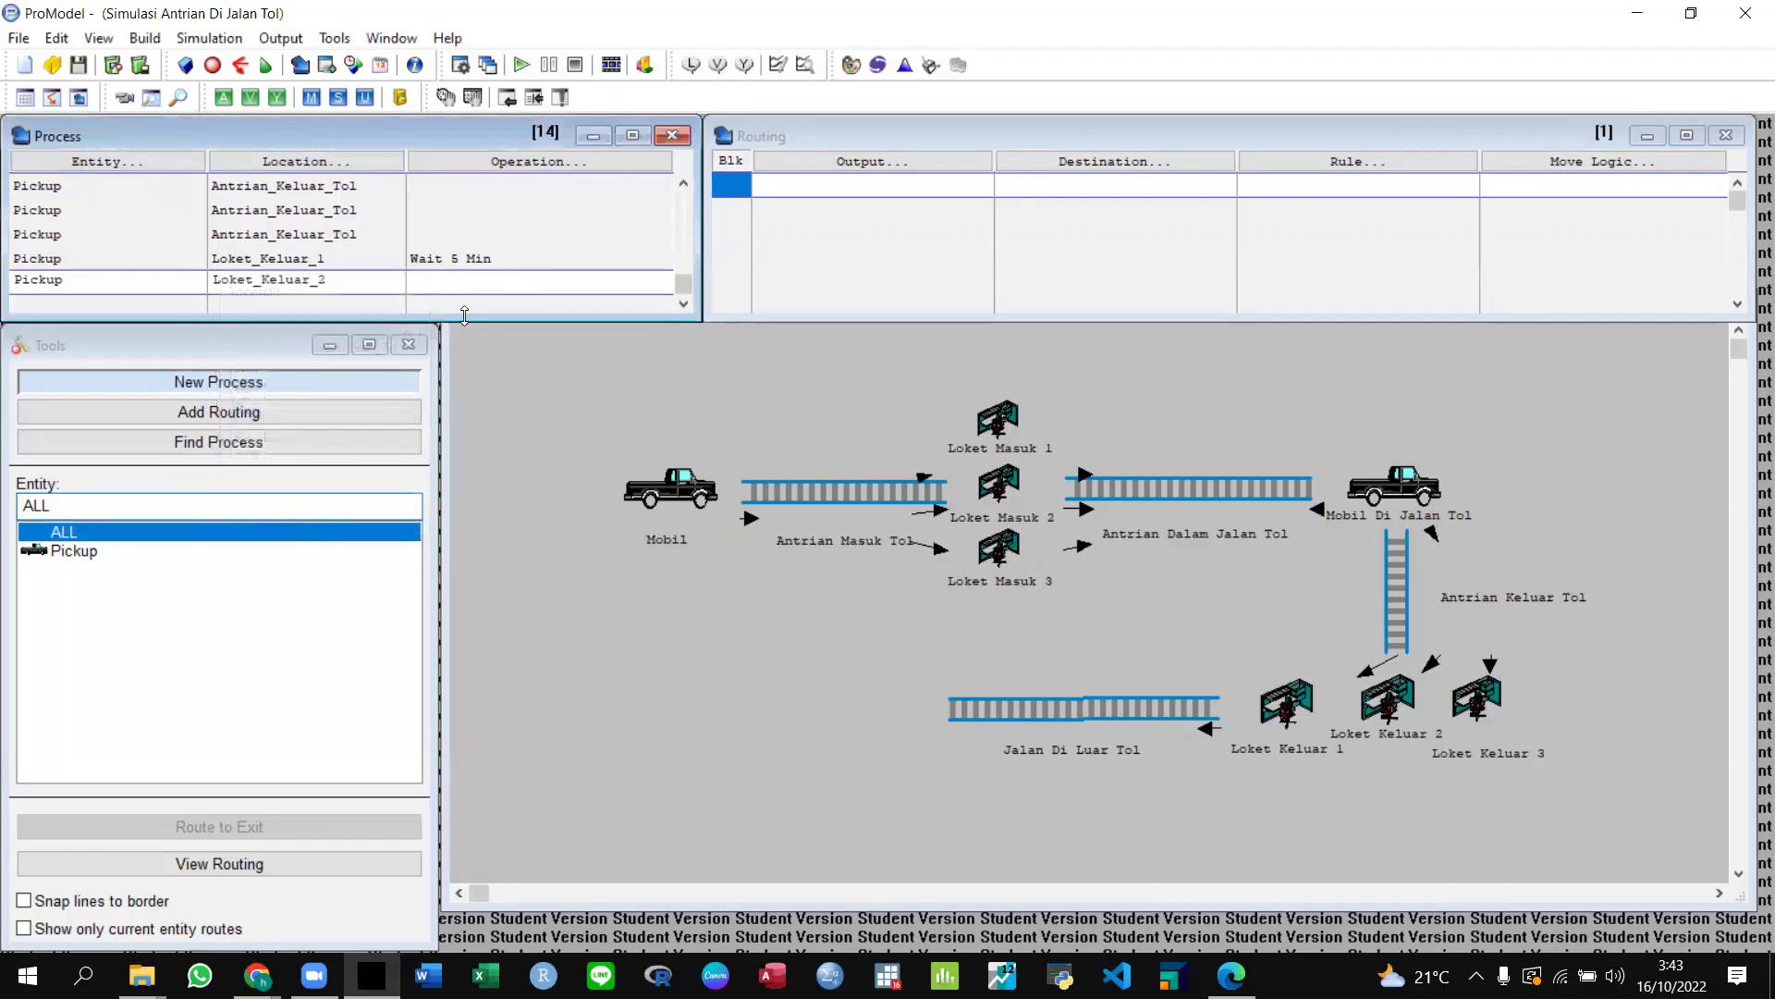
pyautogui.write('Wait 5 Min')
# Route the Loket_Keluar_2 record's Pickup output to Jalan_Di_Luar_Tol with the move logic Move For 20 sec.
pyautogui.click(899, 163)
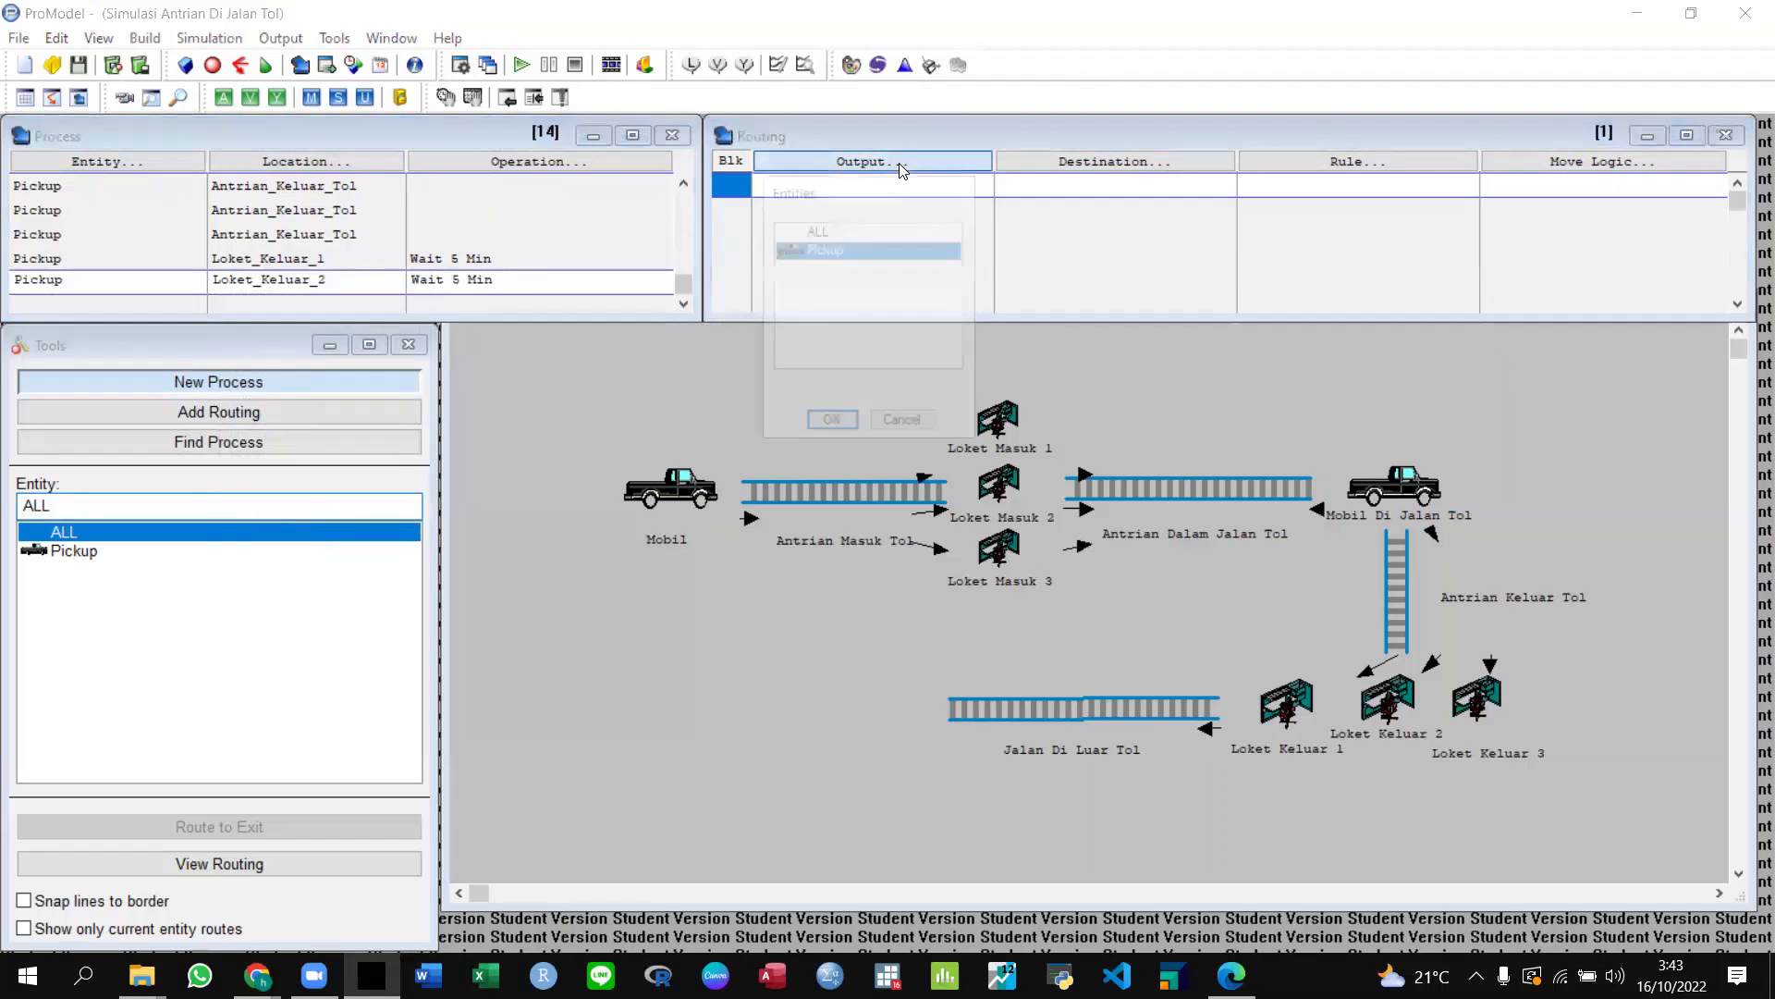
pyautogui.click(1102, 160)
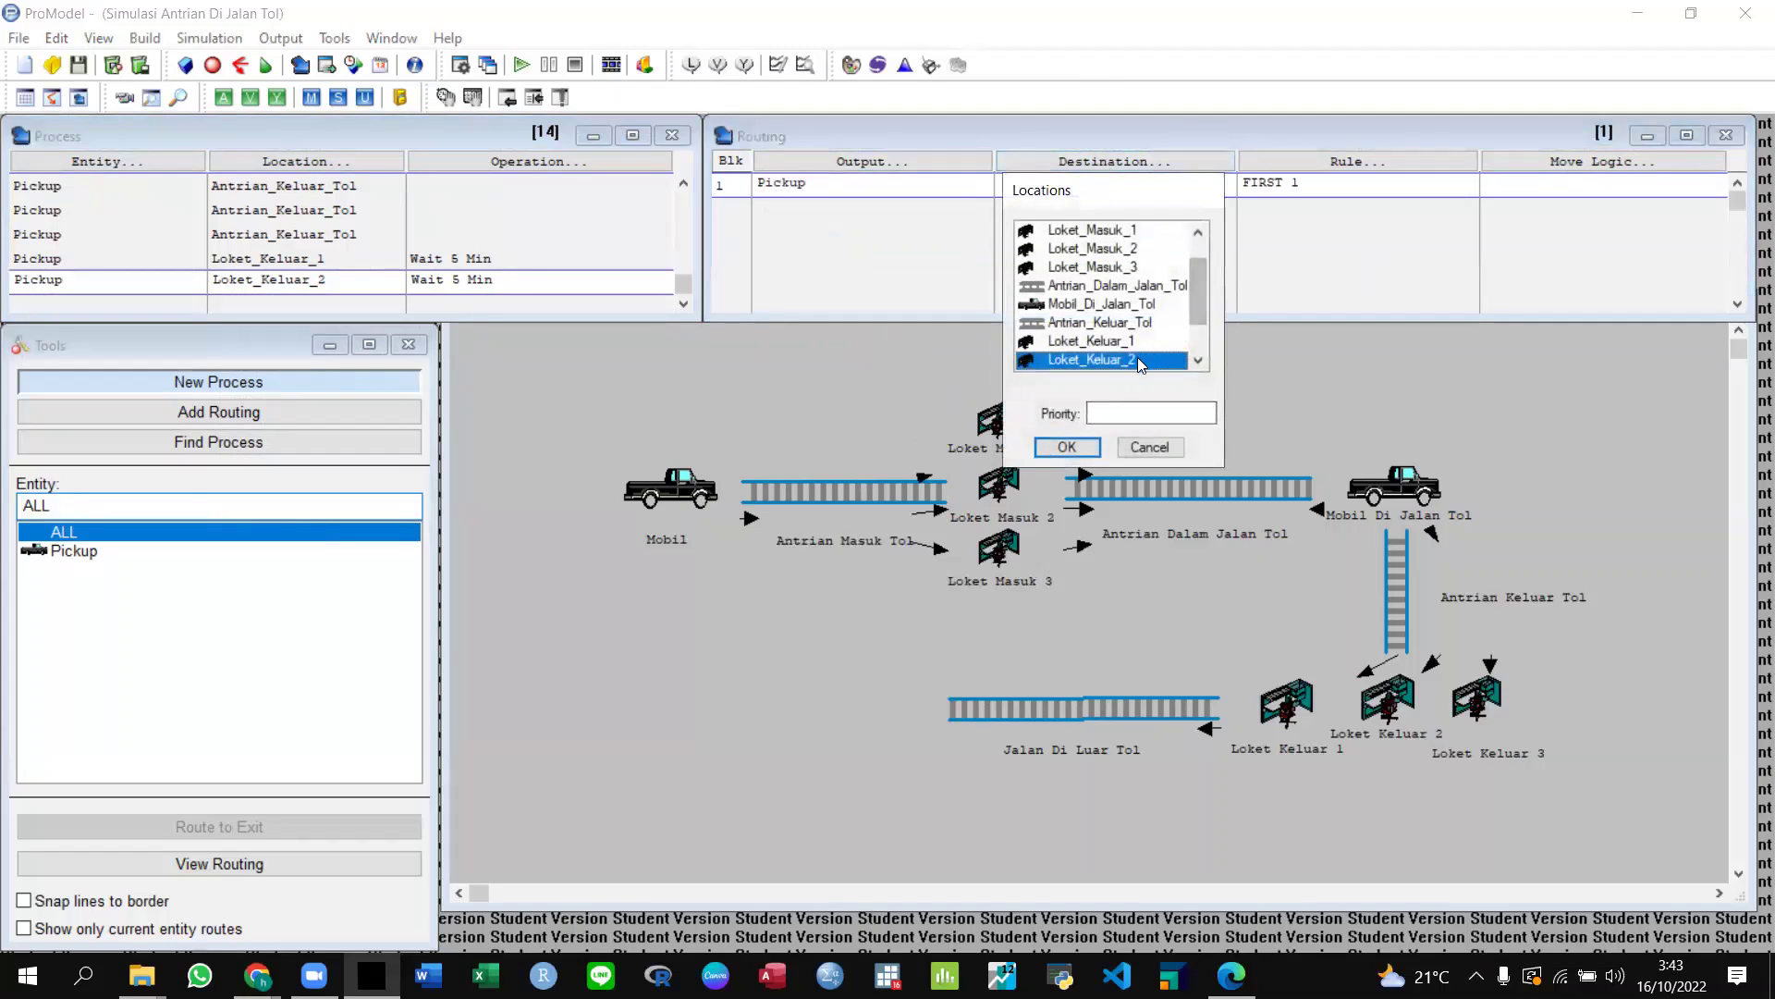
pyautogui.scroll(-1, 1196, 310)
pyautogui.click(1160, 342)
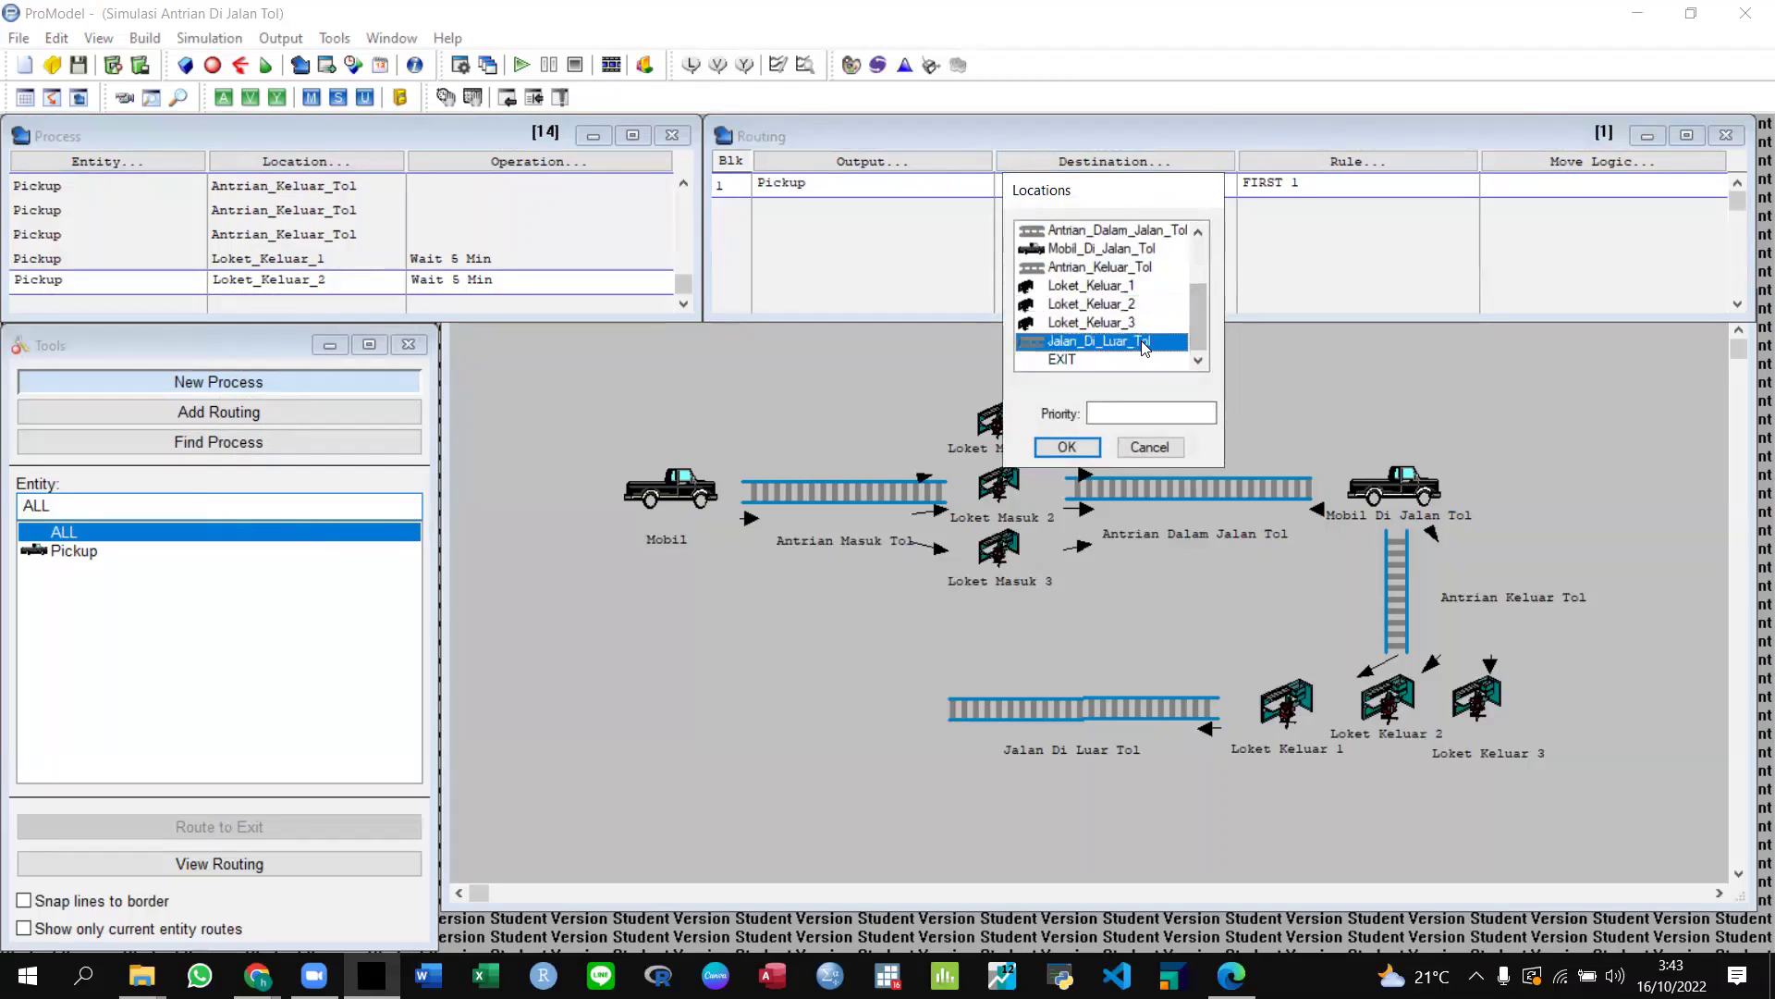
pyautogui.click(1065, 447)
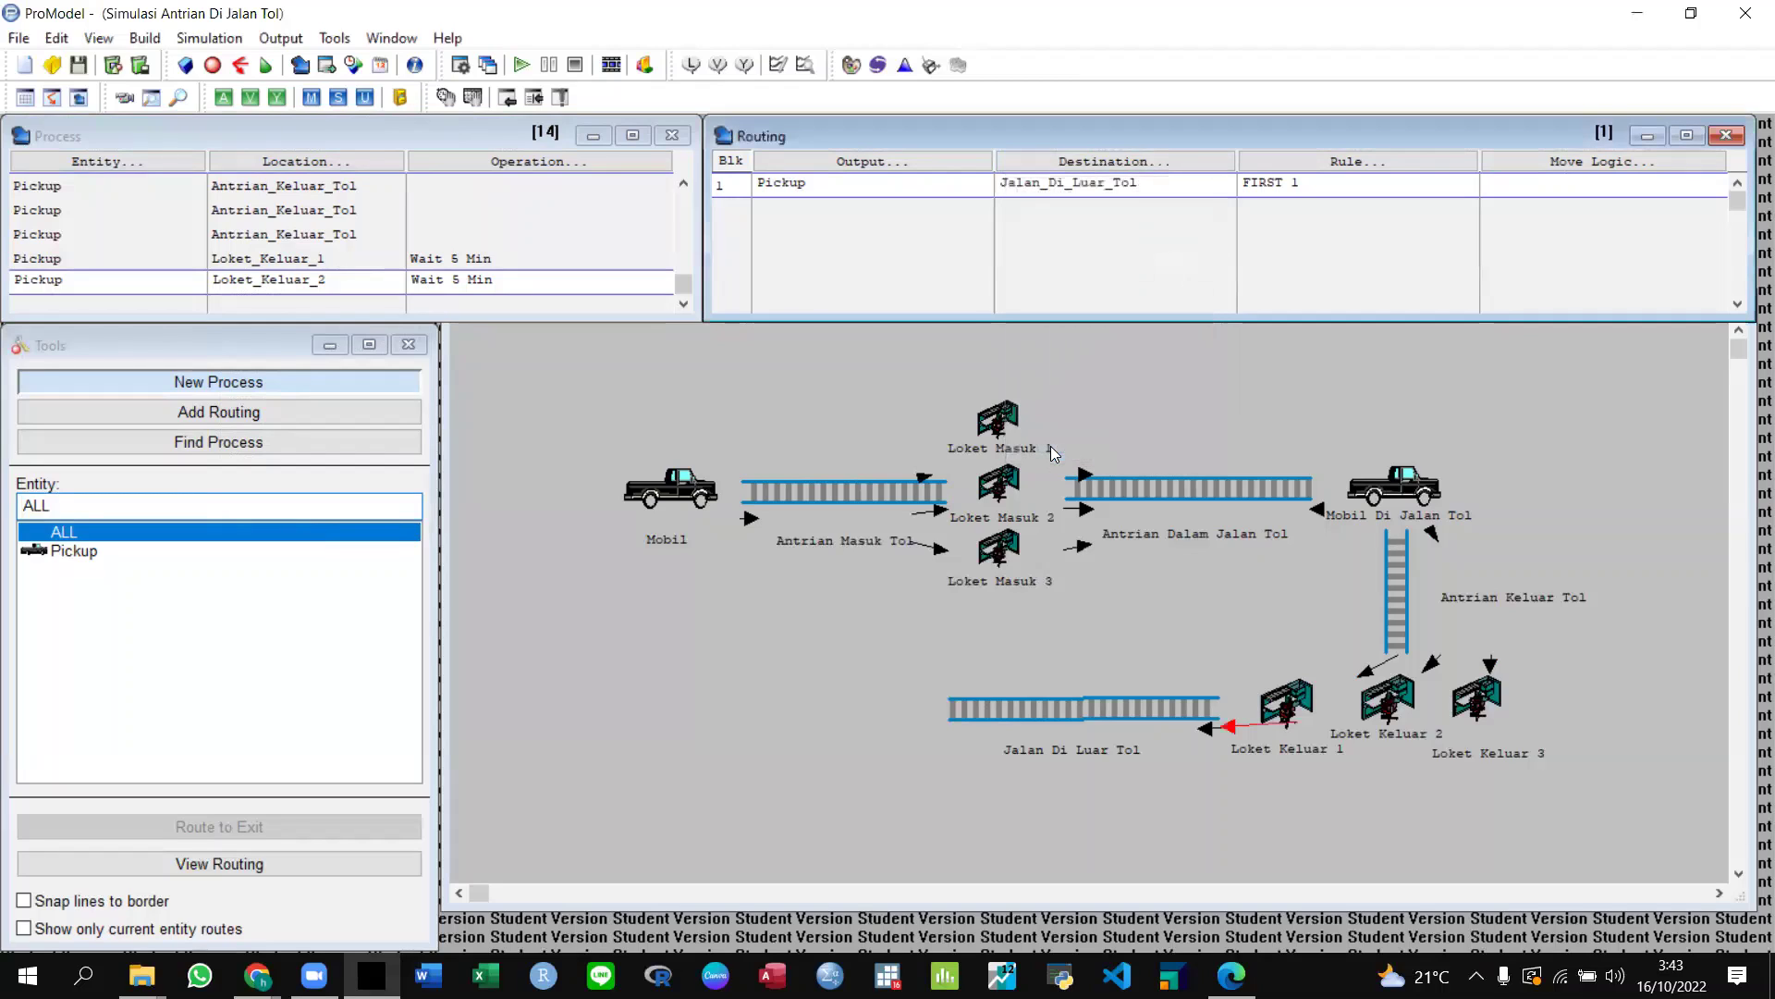
pyautogui.click(1518, 179)
pyautogui.write('Mo')
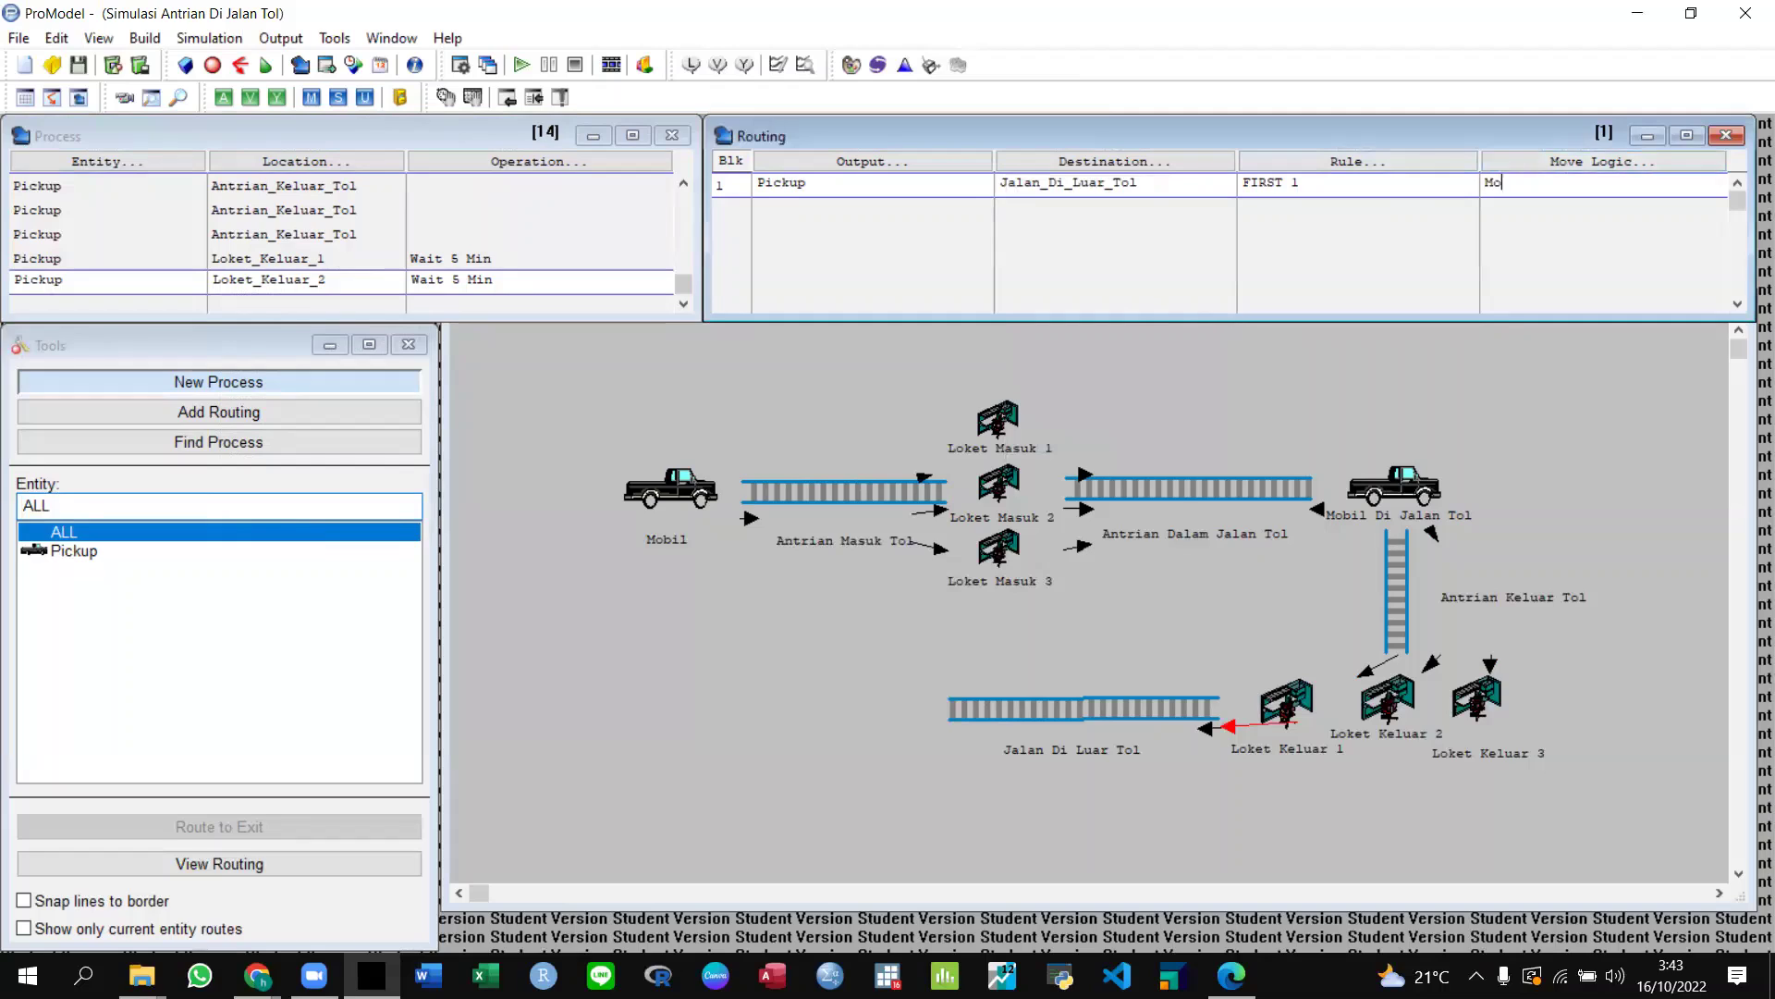
pyautogui.write('ve For 20 sec')
# Add a process record for the Pickup entity at Loket_Keluar_3 with the operation Wait 5 Min.
pyautogui.click(67, 276)
pyautogui.press('Return')
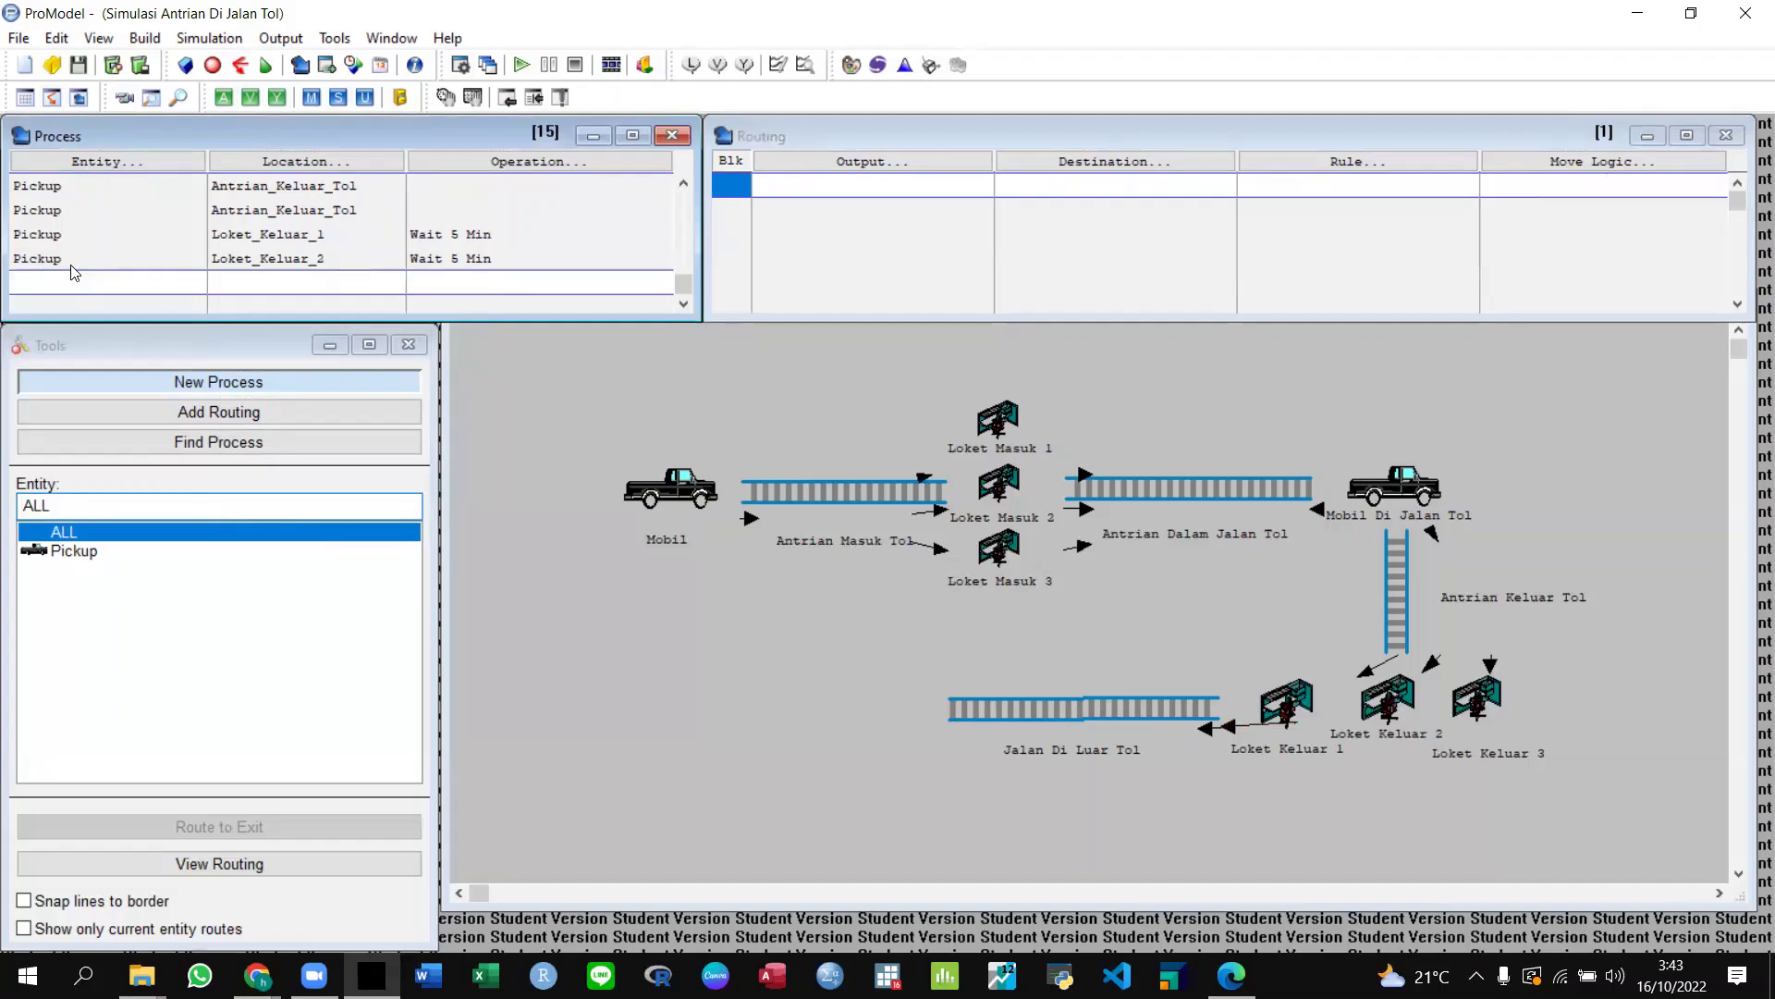
pyautogui.click(66, 163)
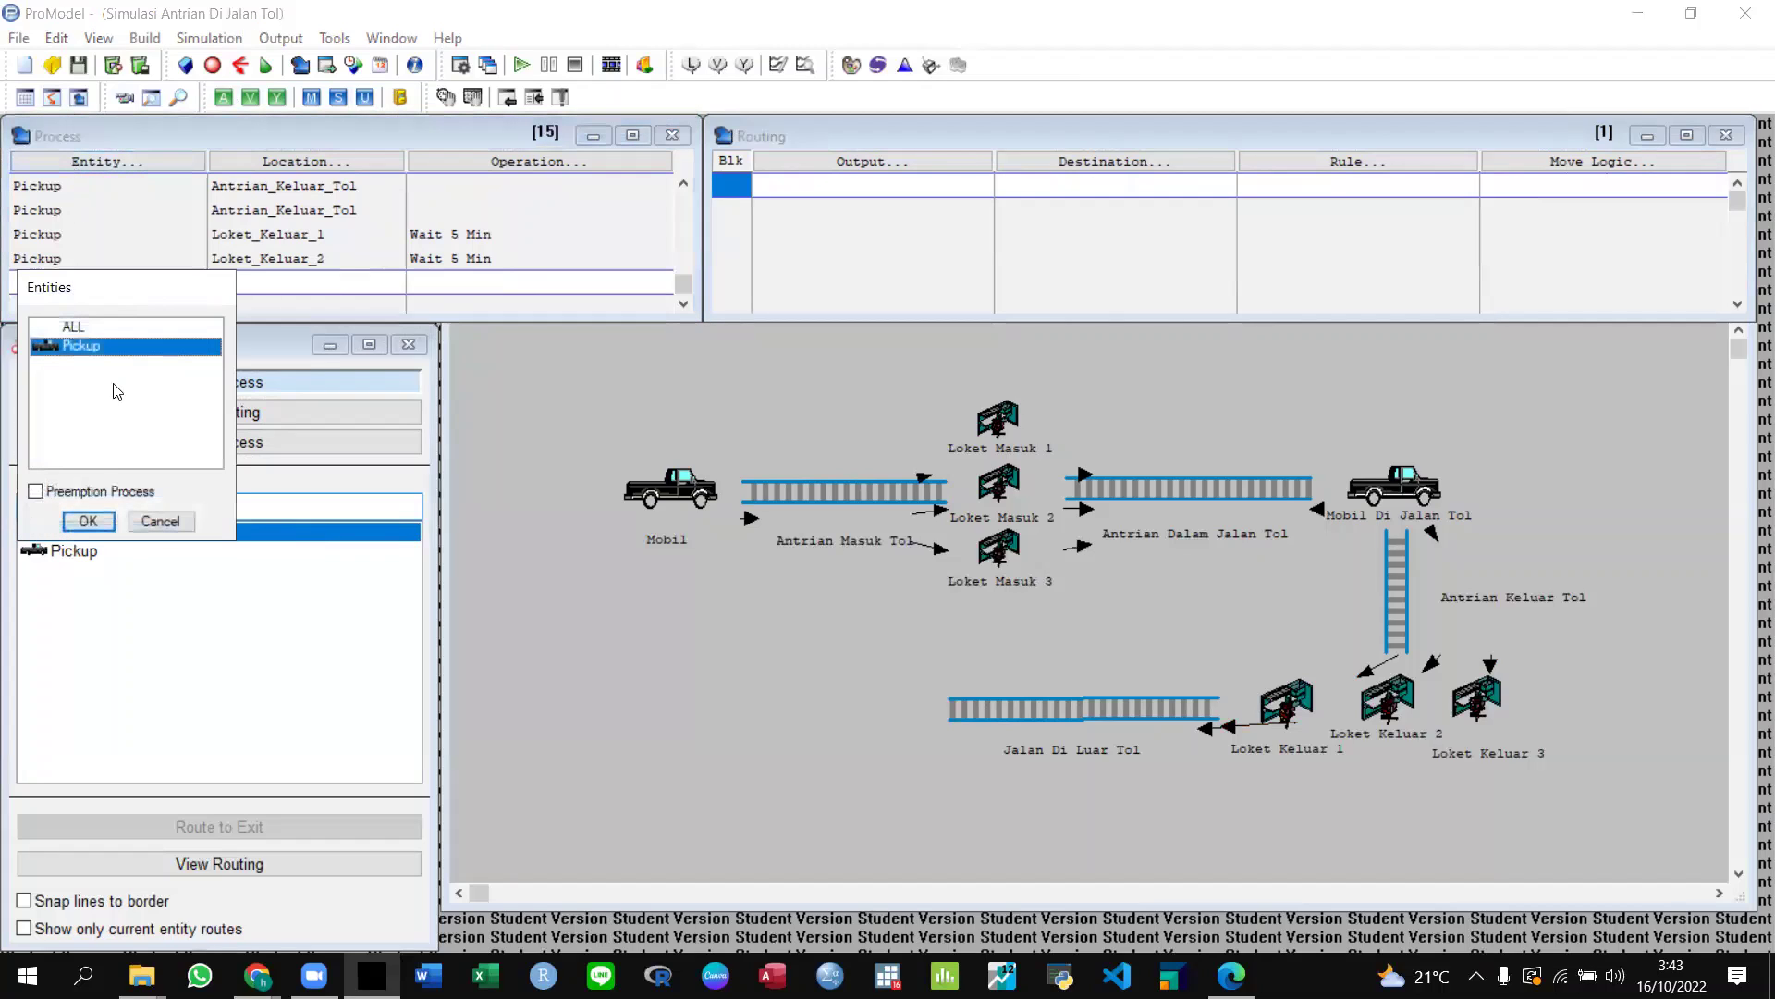
pyautogui.click(85, 522)
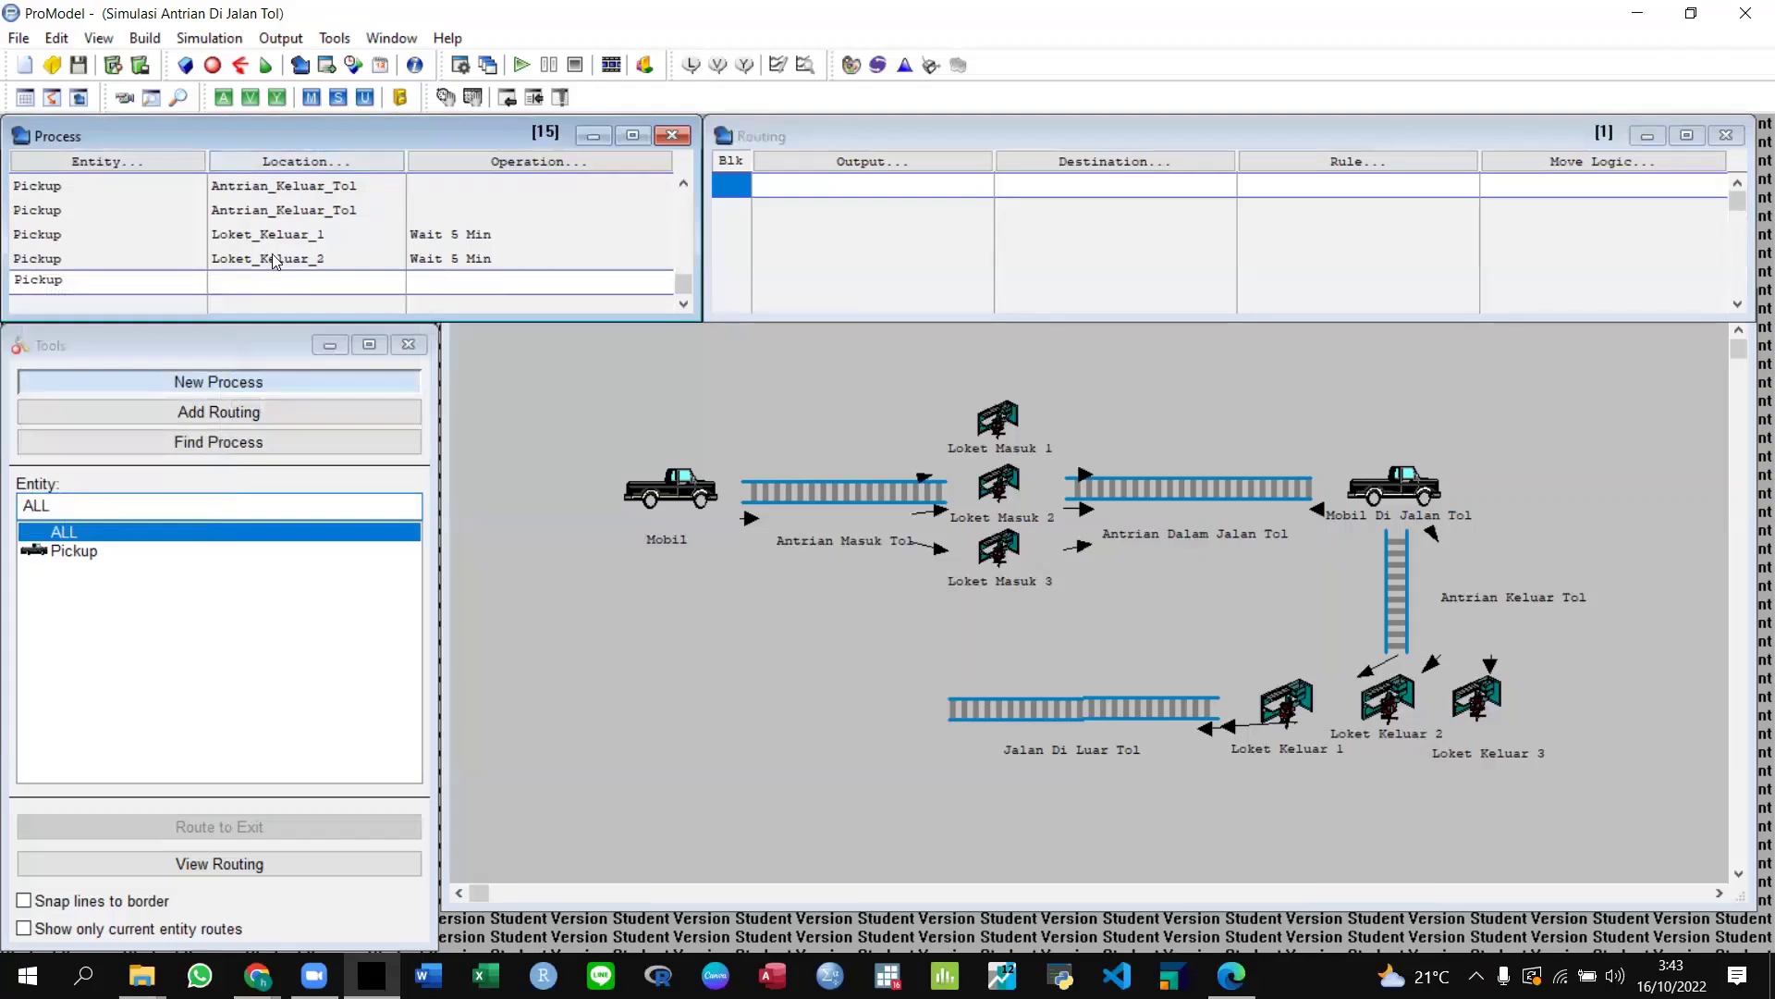
pyautogui.click(270, 276)
pyautogui.click(272, 162)
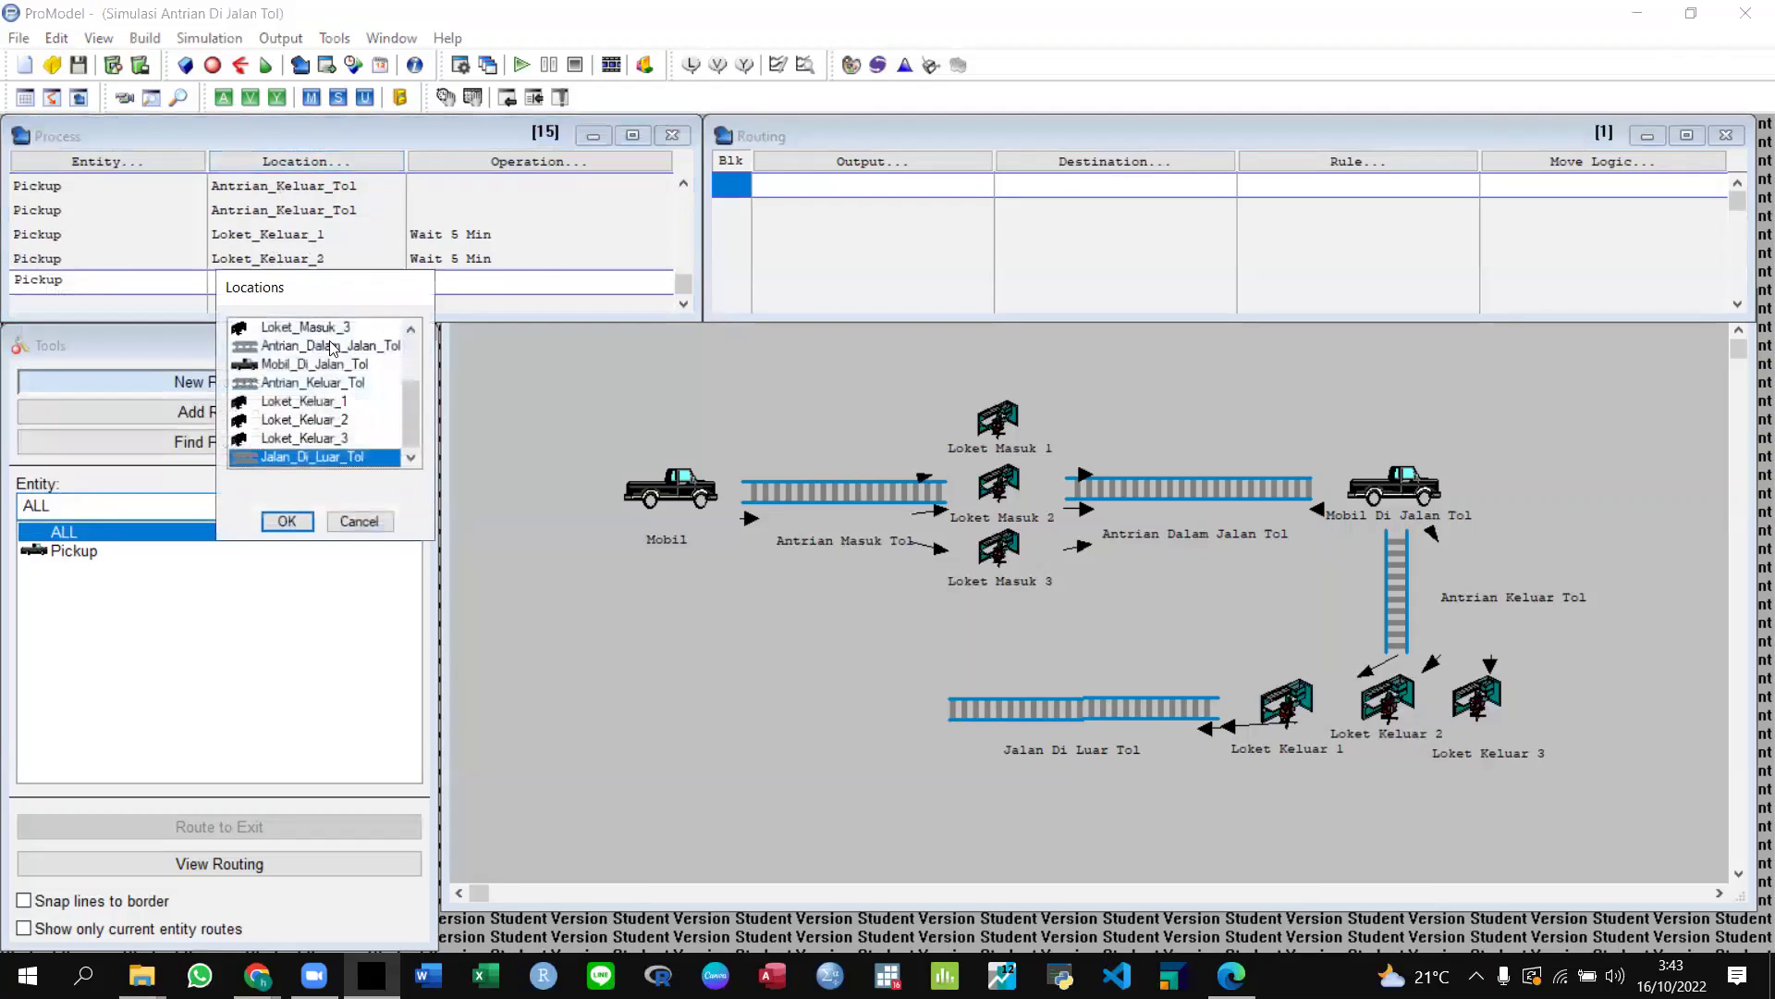
pyautogui.click(374, 437)
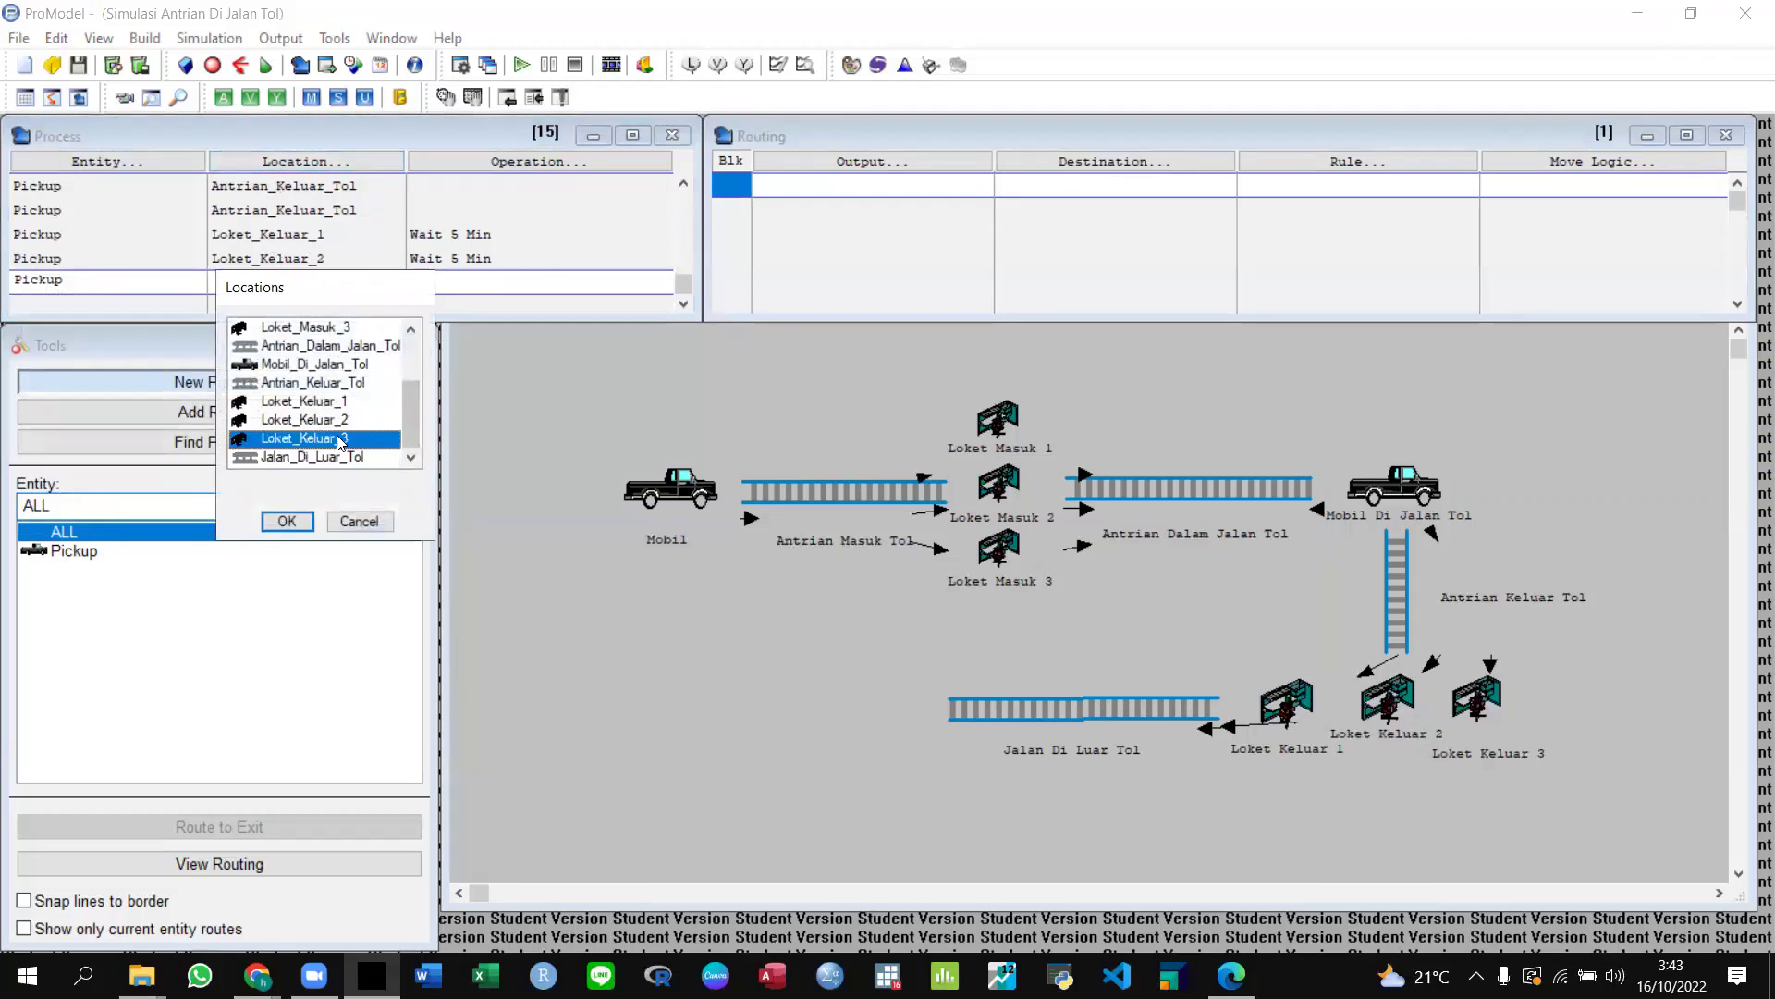
pyautogui.click(287, 522)
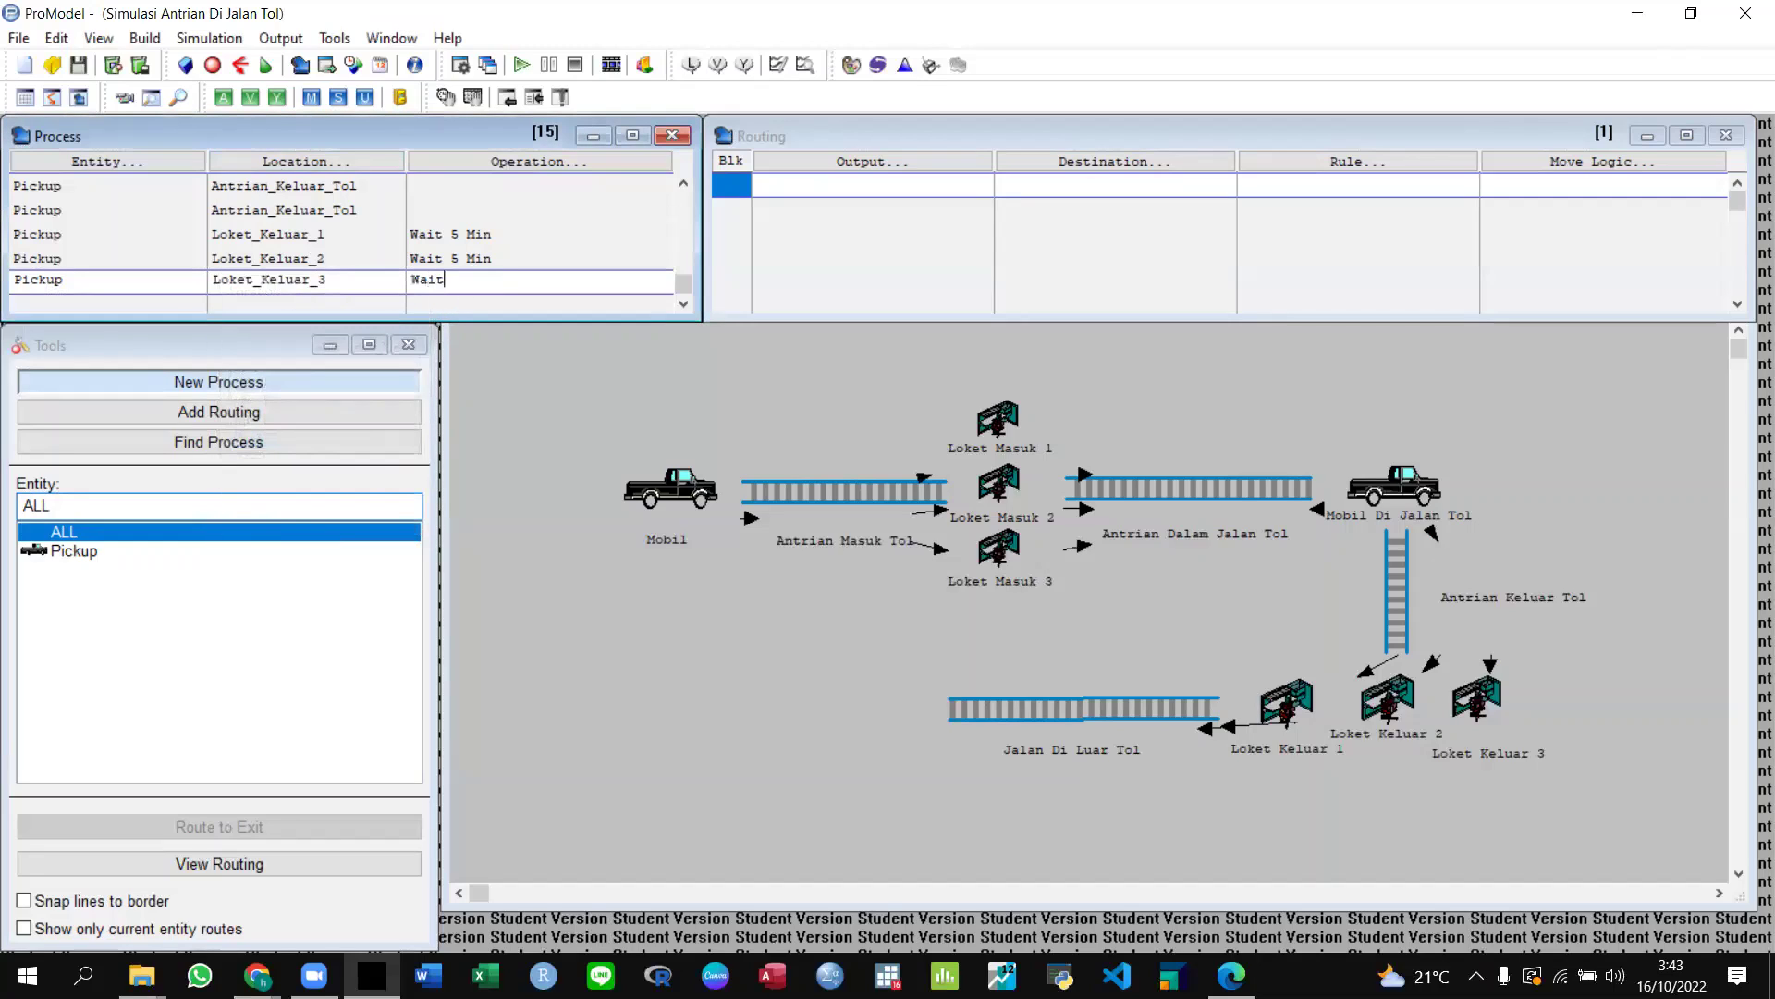
pyautogui.write('Wait 5 Min')
# Route the Loket_Keluar_3 record's Pickup output to Jalan_Di_Luar_Tol with the move logic Move For 20 sec.
pyautogui.click(932, 172)
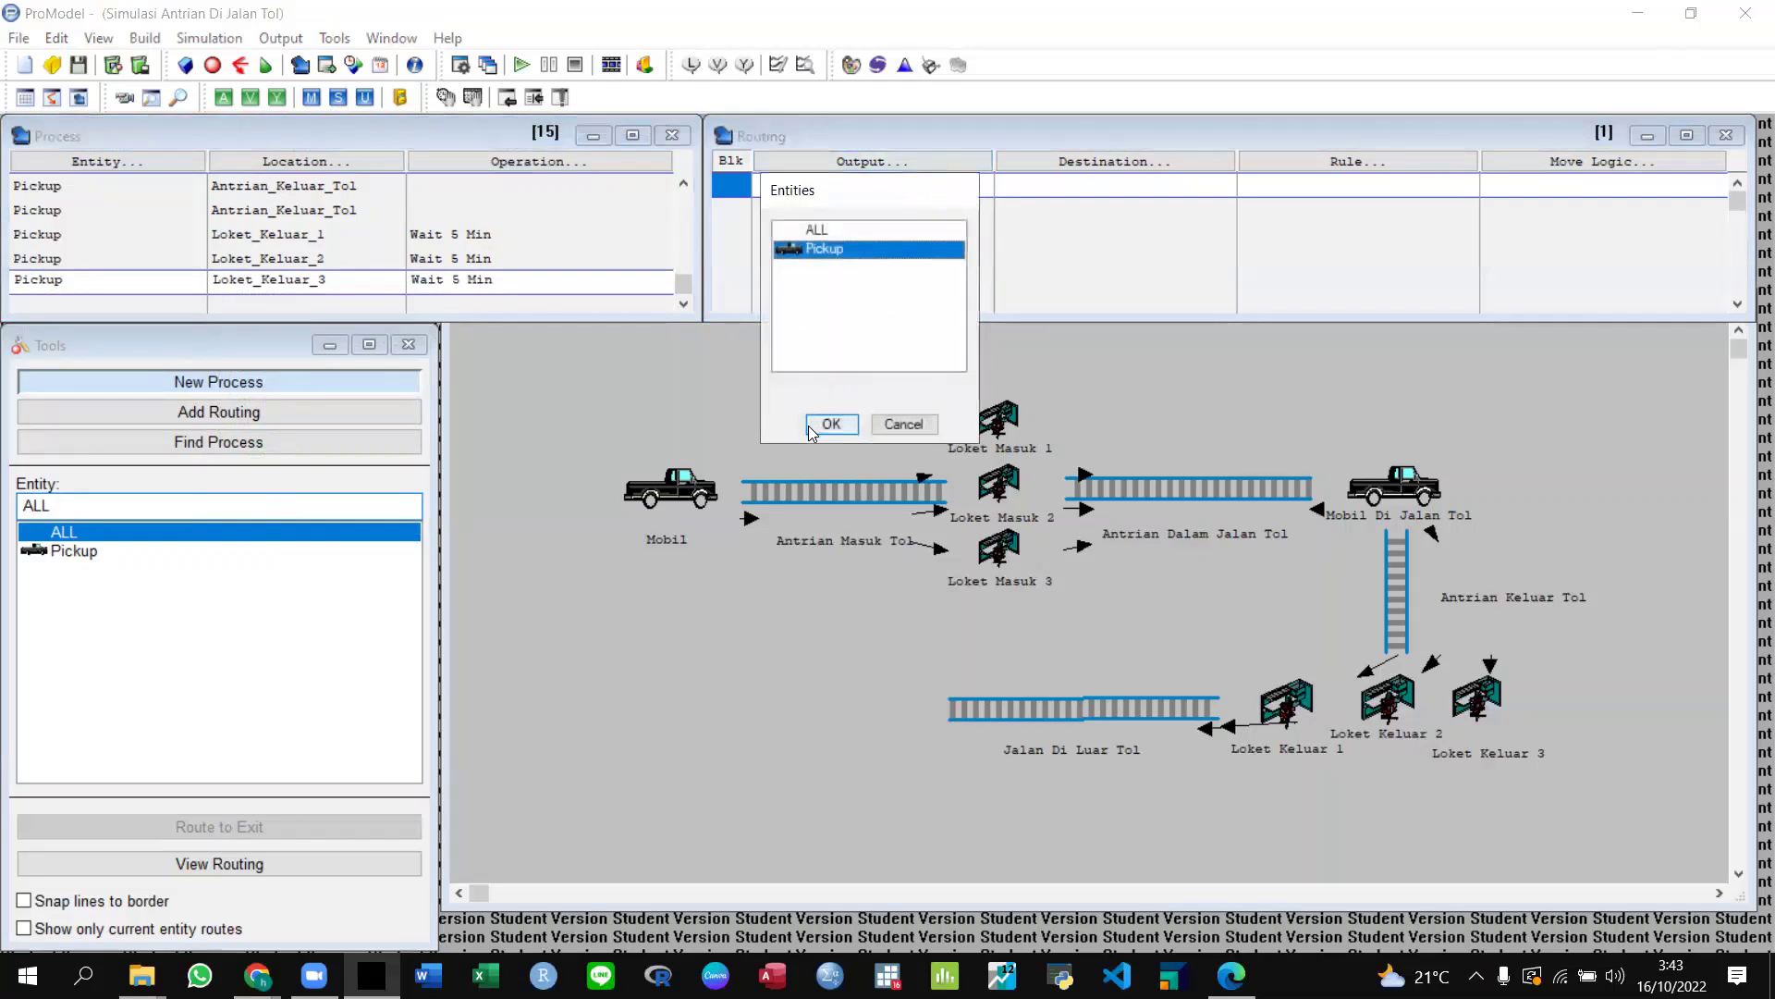
pyautogui.click(826, 421)
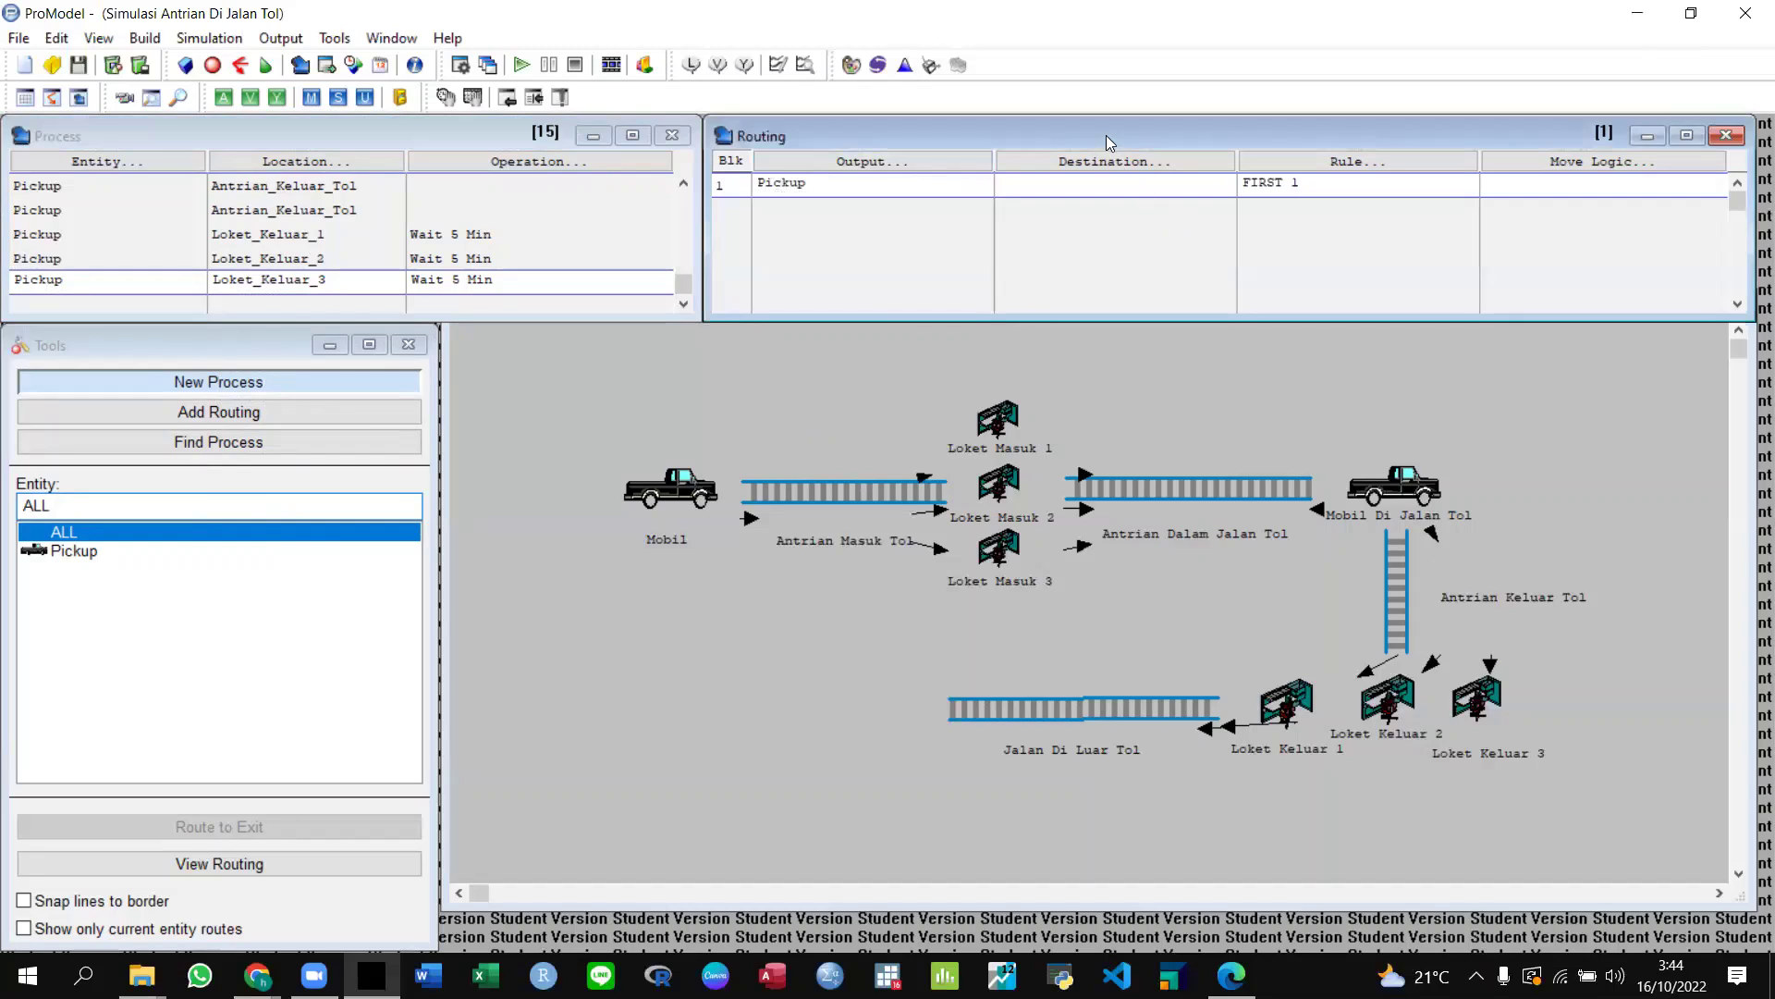
pyautogui.click(1096, 162)
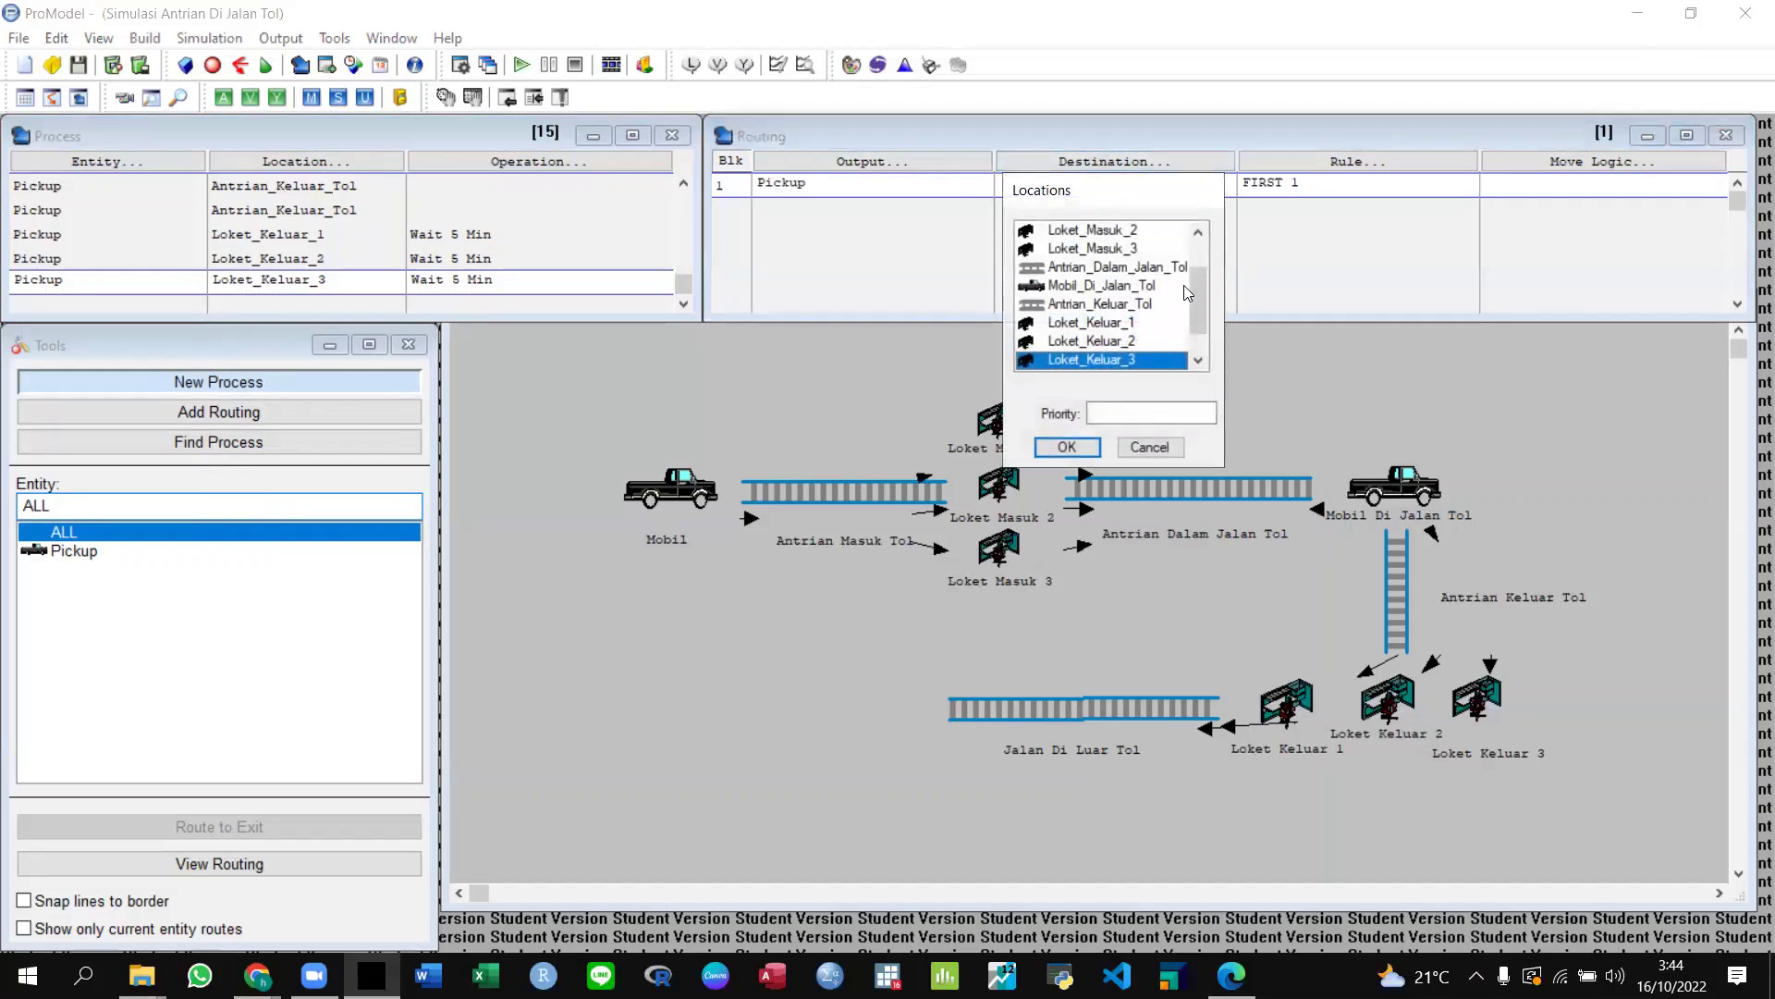
pyautogui.scroll(-1, 1200, 281)
pyautogui.click(1133, 341)
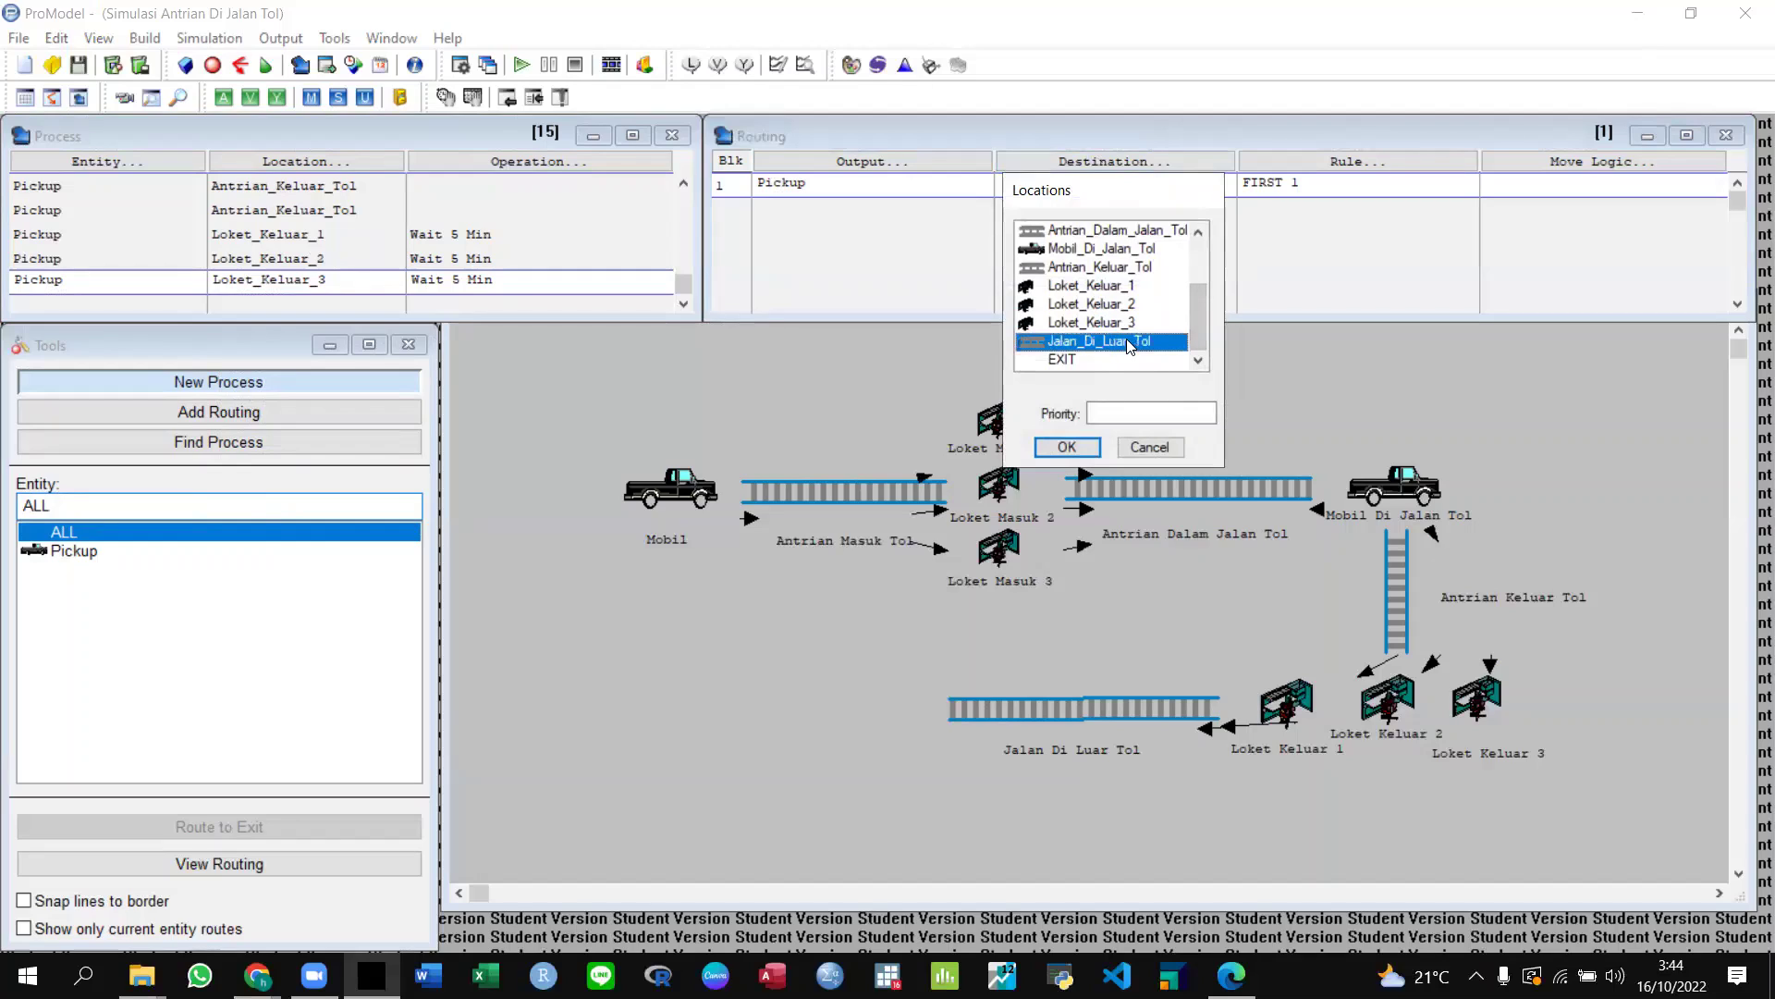
pyautogui.click(1066, 448)
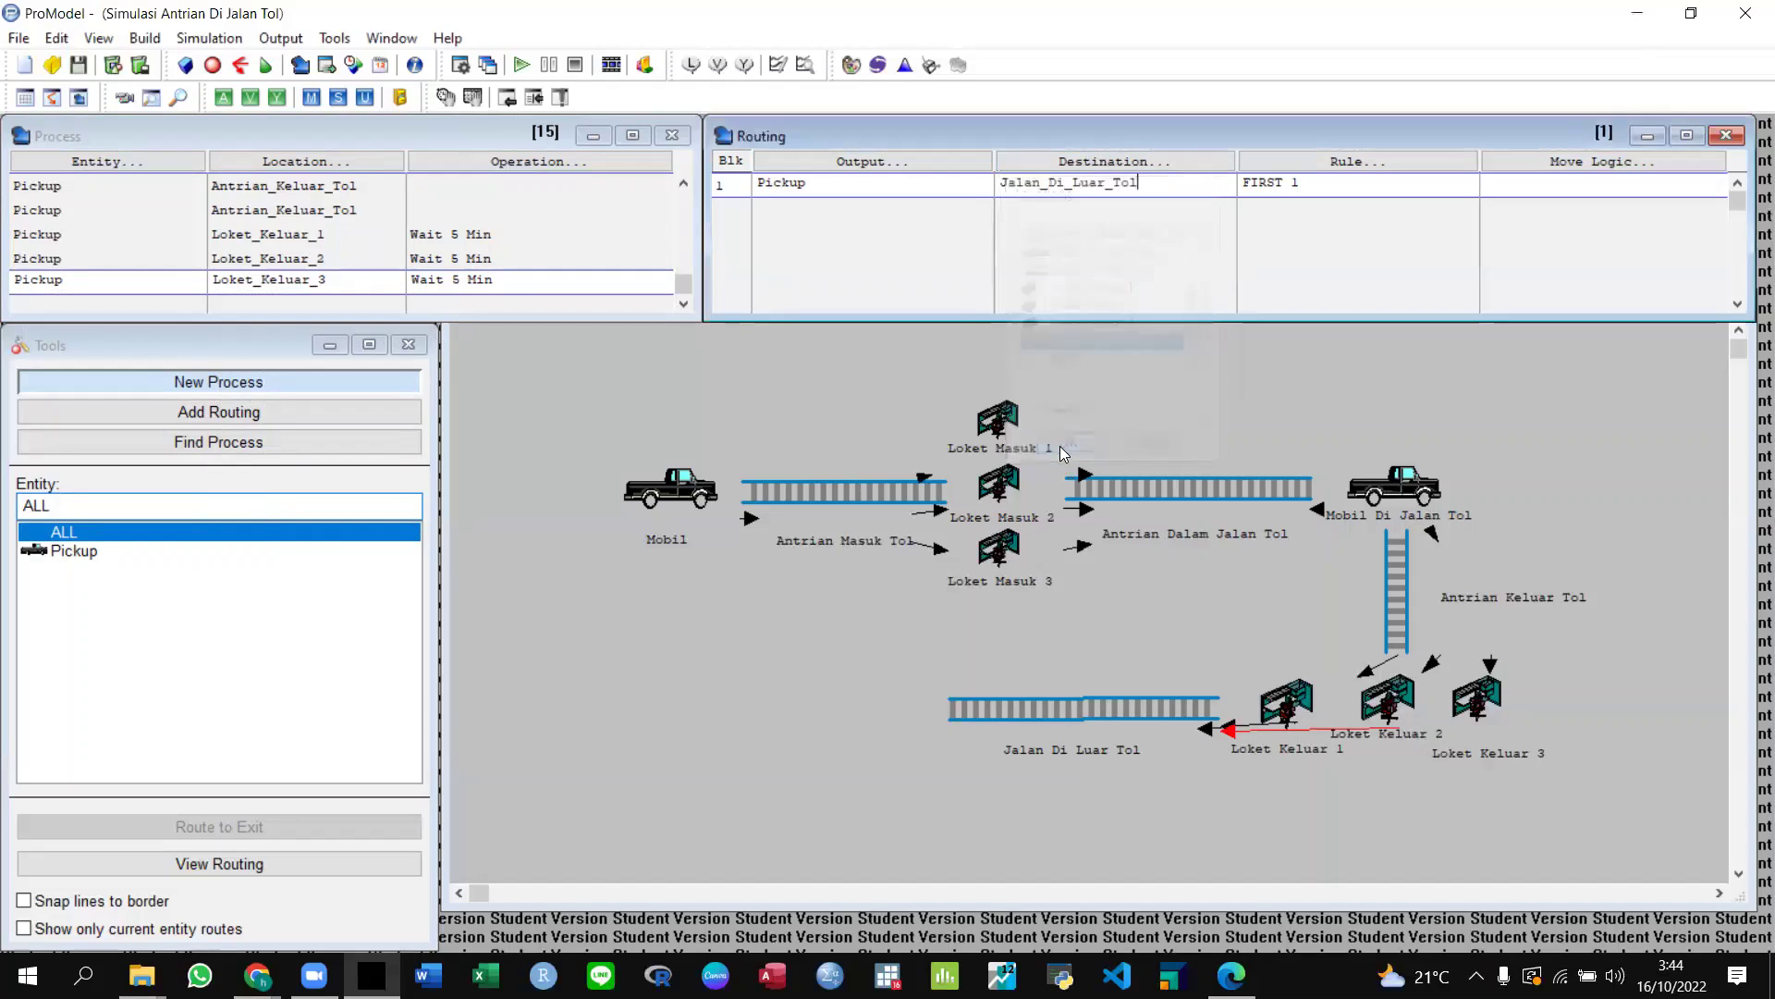
pyautogui.click(1607, 159)
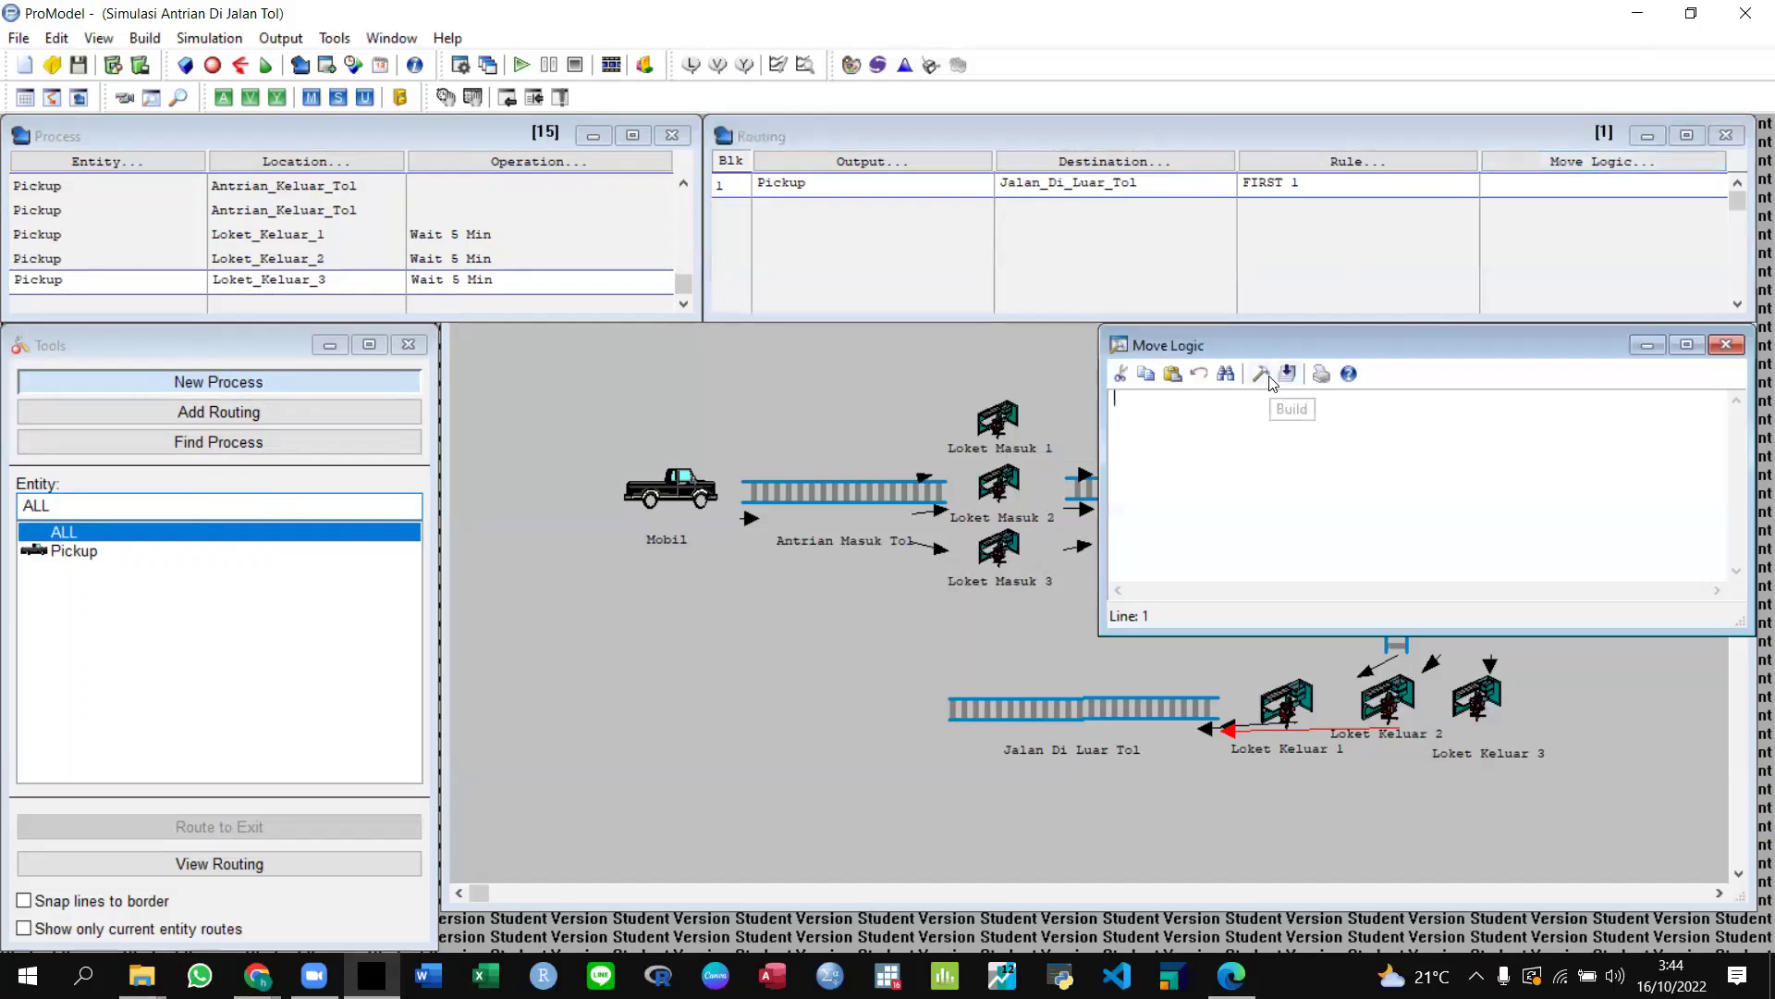
pyautogui.write('Move For 20 sec')
pyautogui.click(1725, 344)
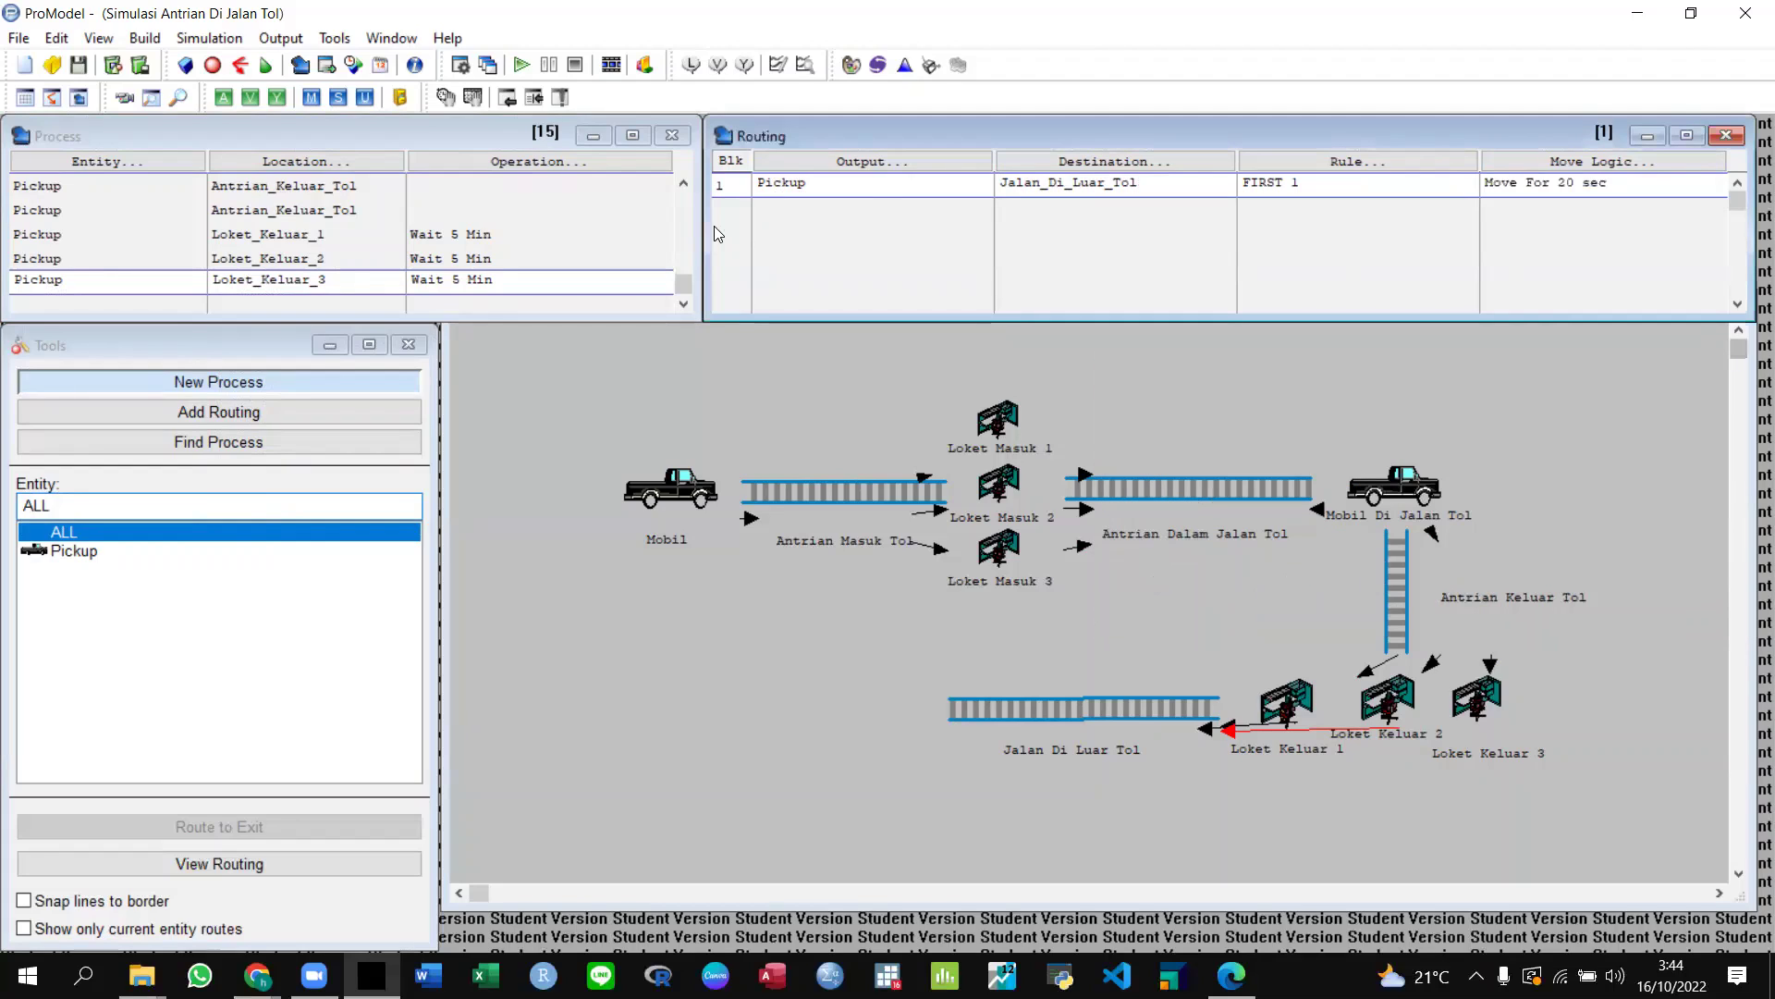
# Add a process record for the Pickup entity at Jalan_Di_Luar_Tol without an operation.
pyautogui.click(81, 283)
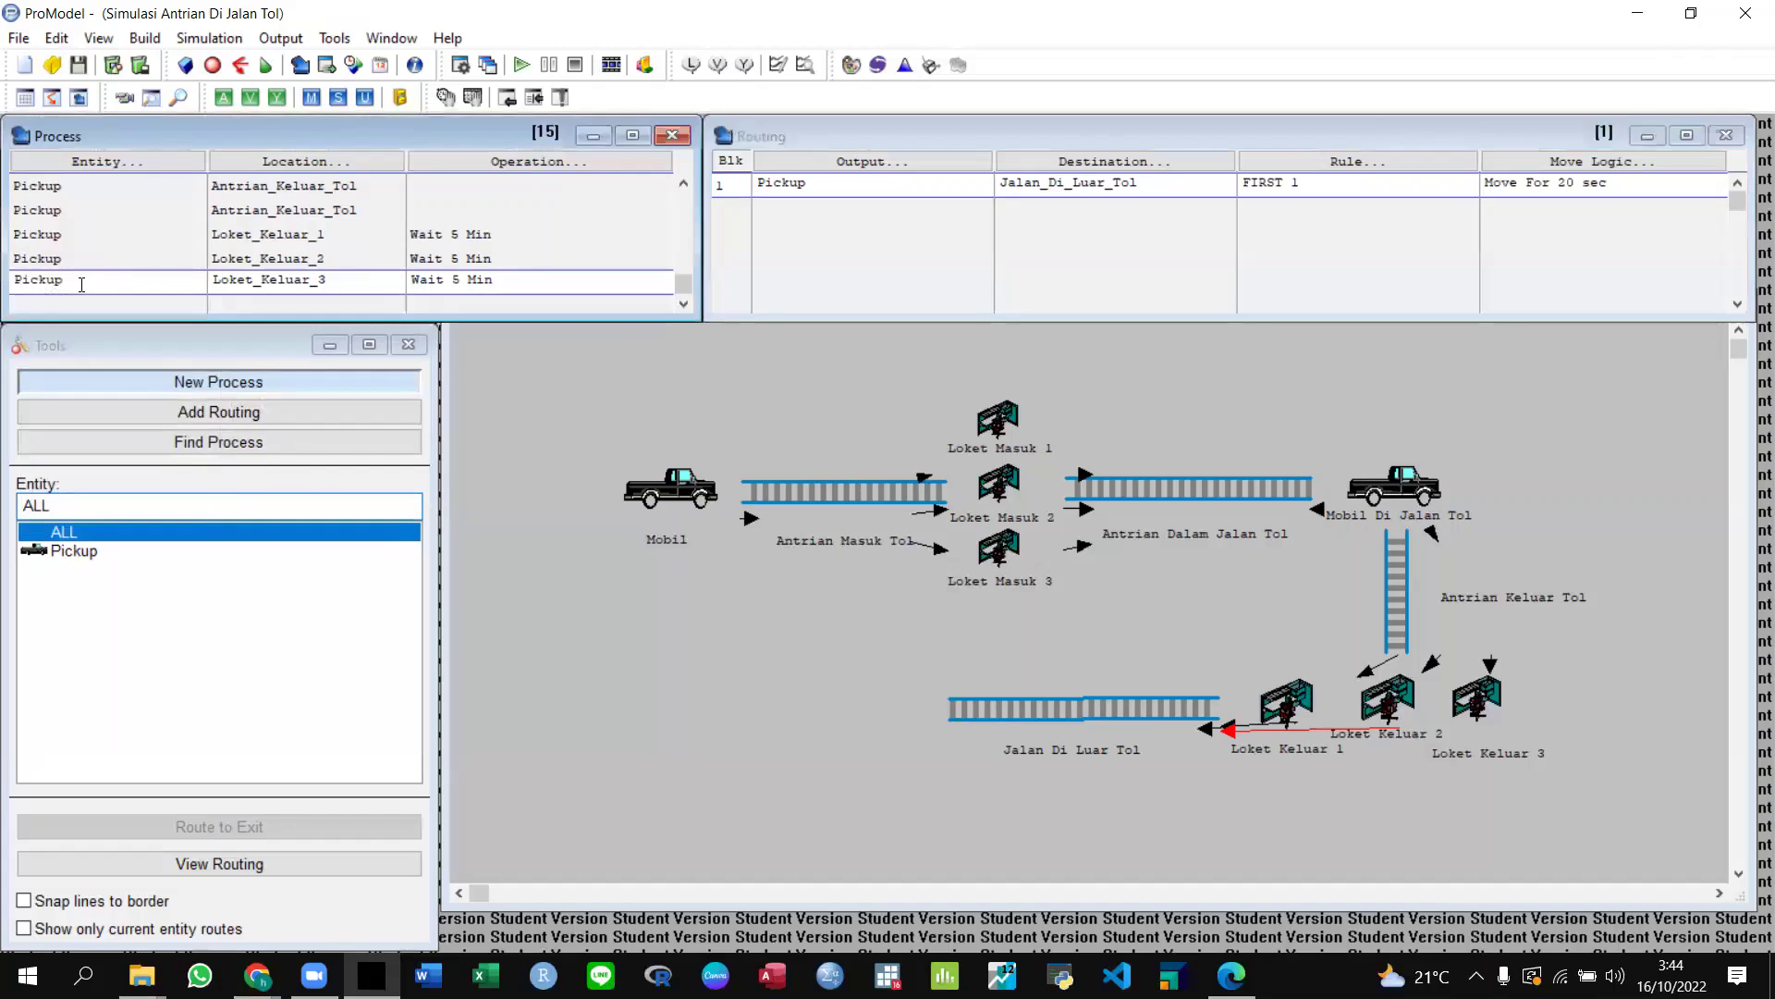
pyautogui.press('Down')
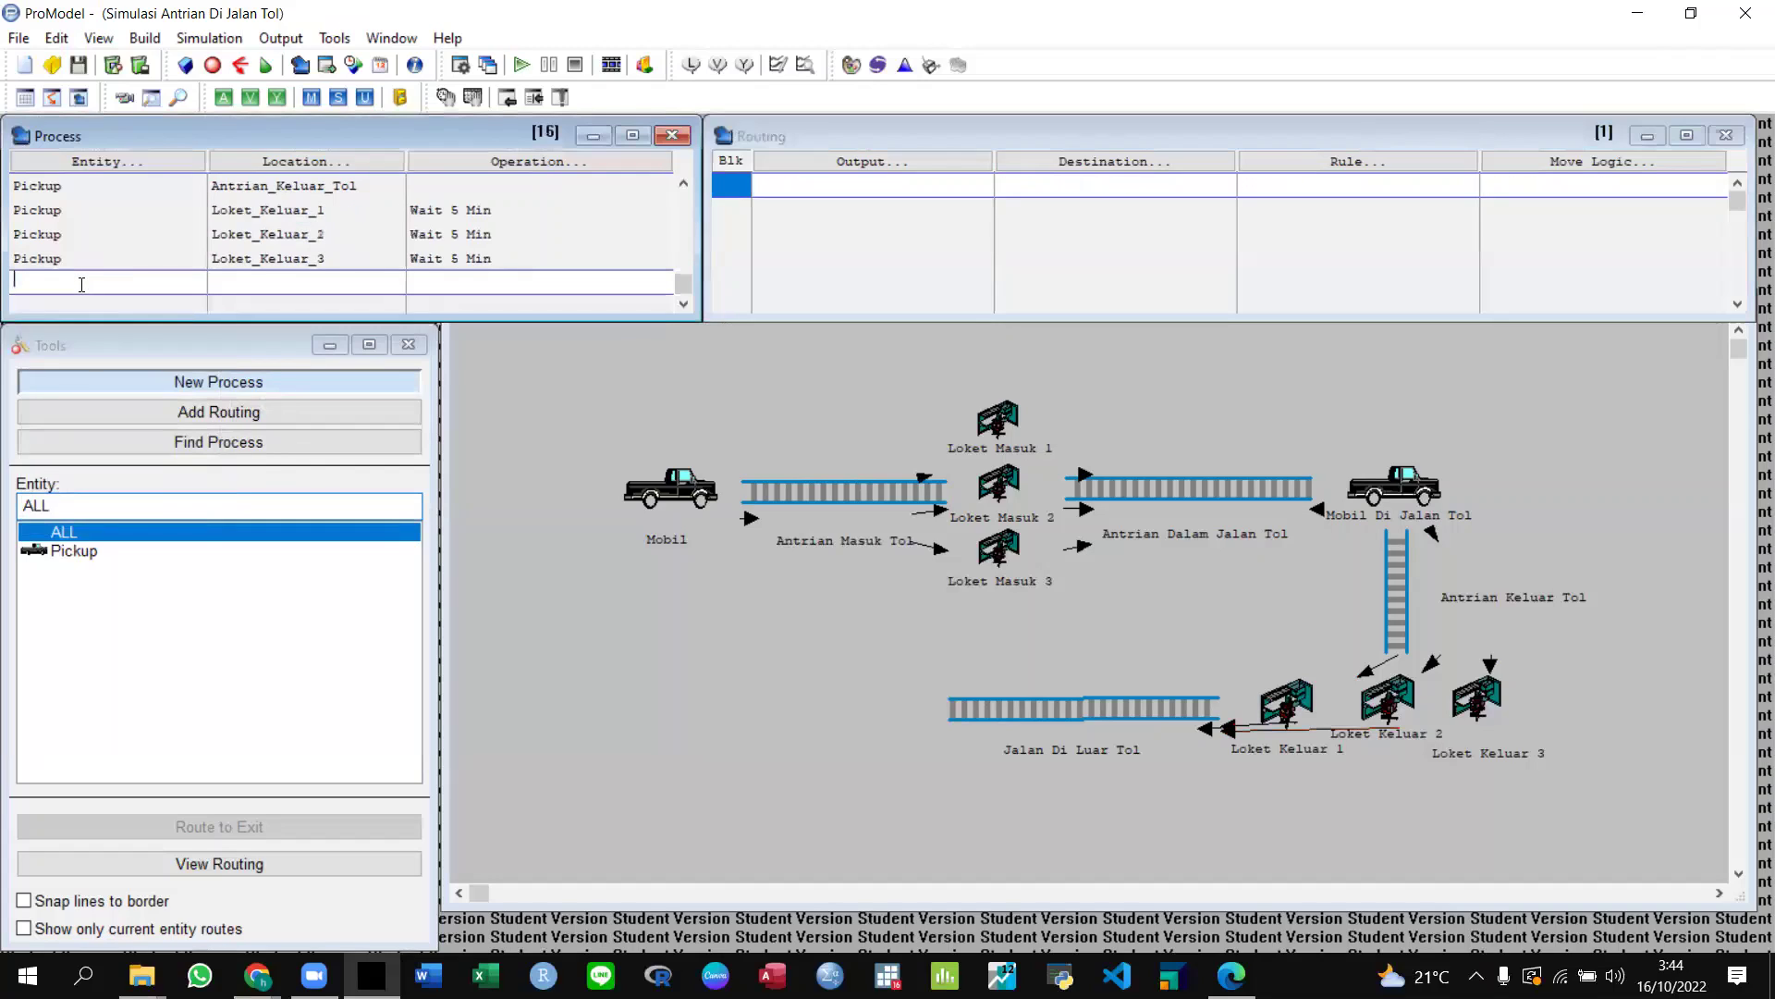
pyautogui.click(72, 163)
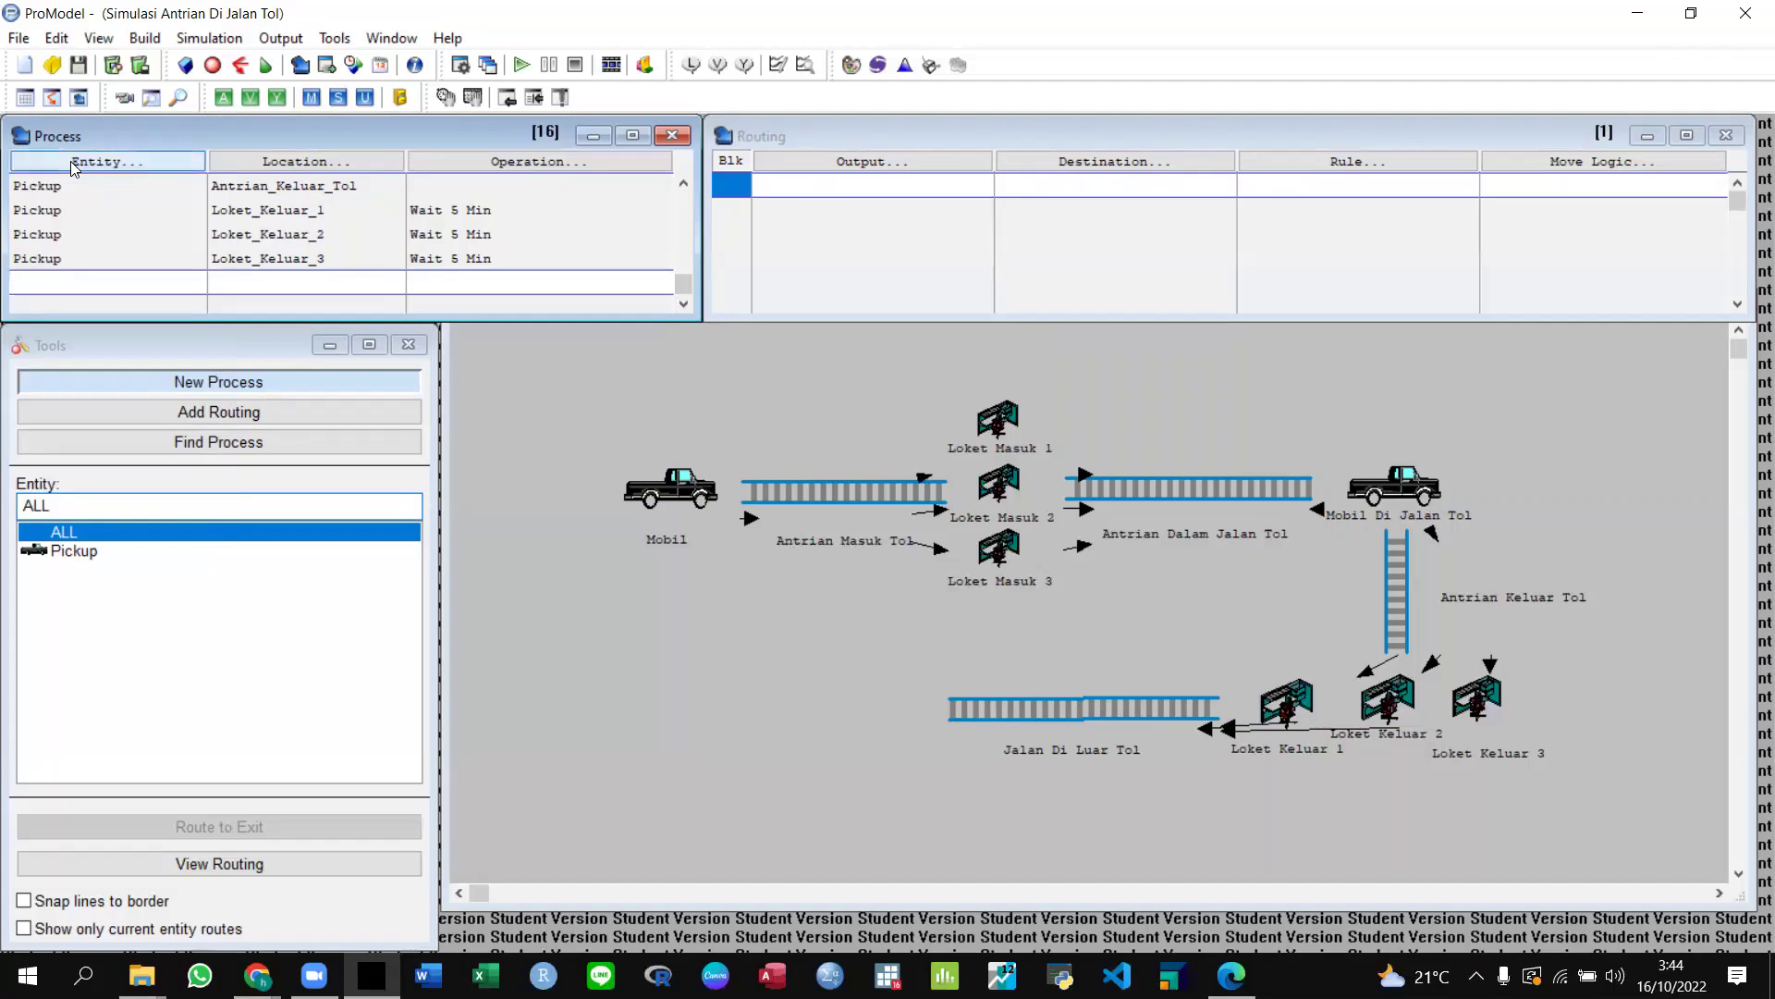
pyautogui.doubleClick(82, 346)
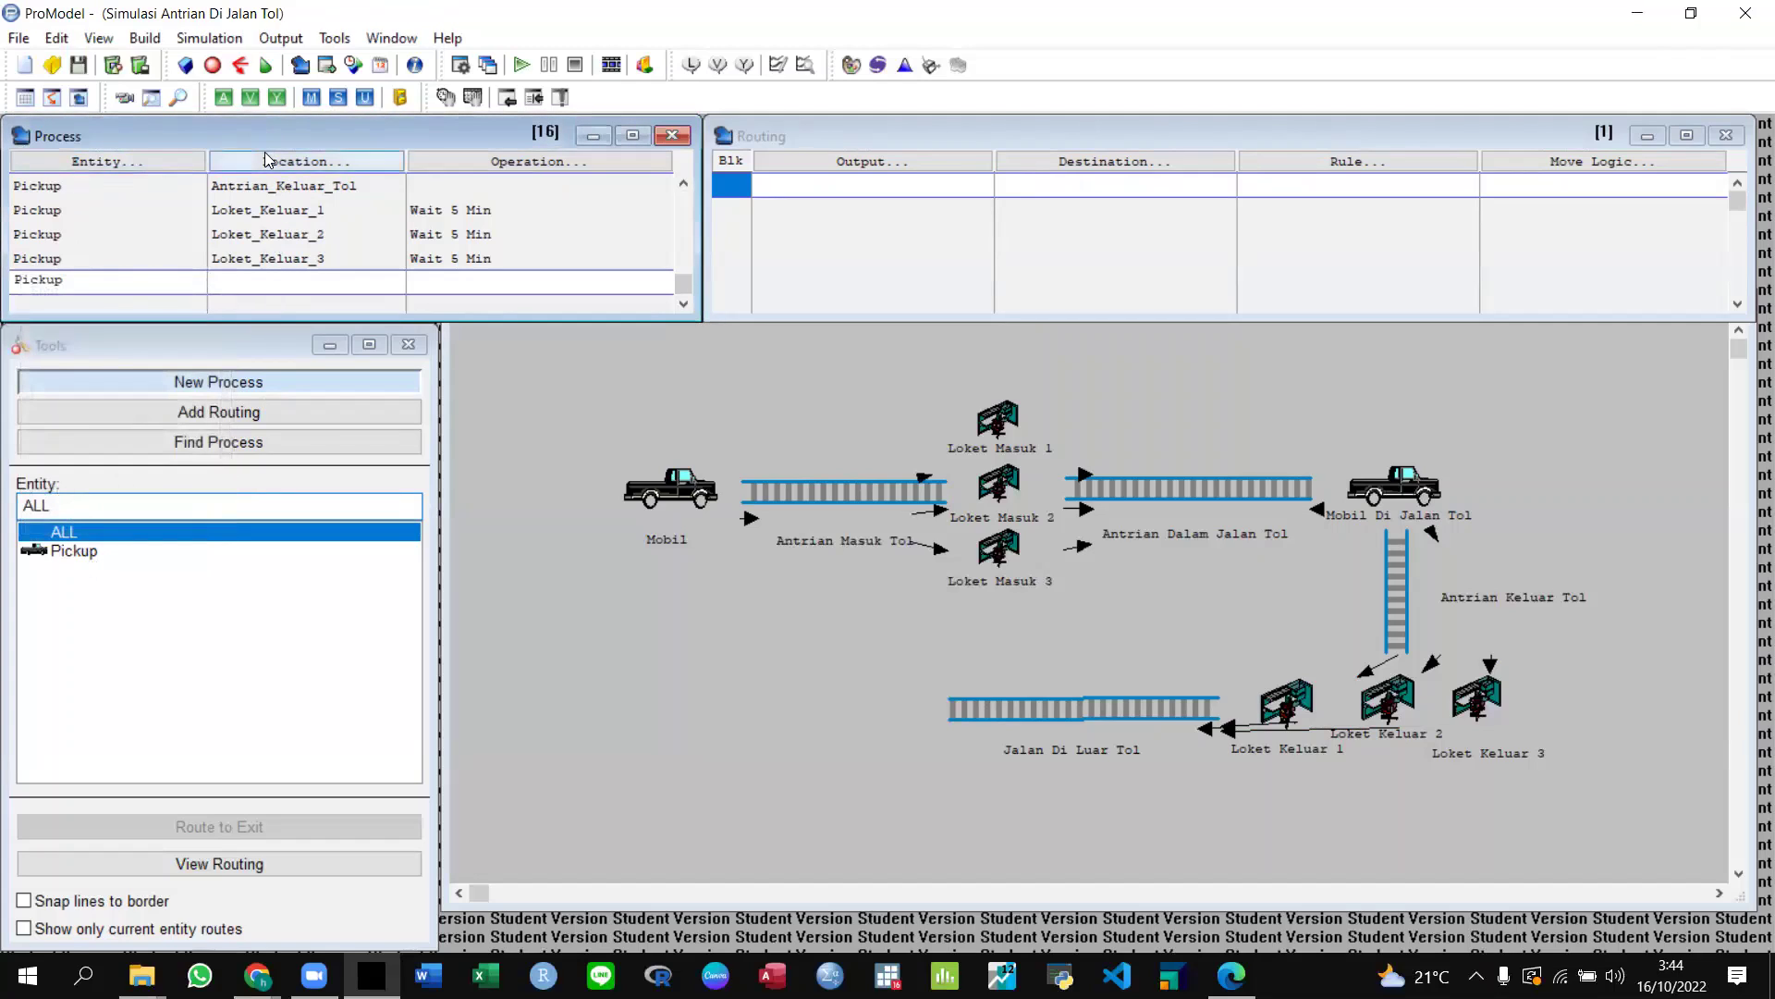
pyautogui.click(305, 161)
pyautogui.click(286, 522)
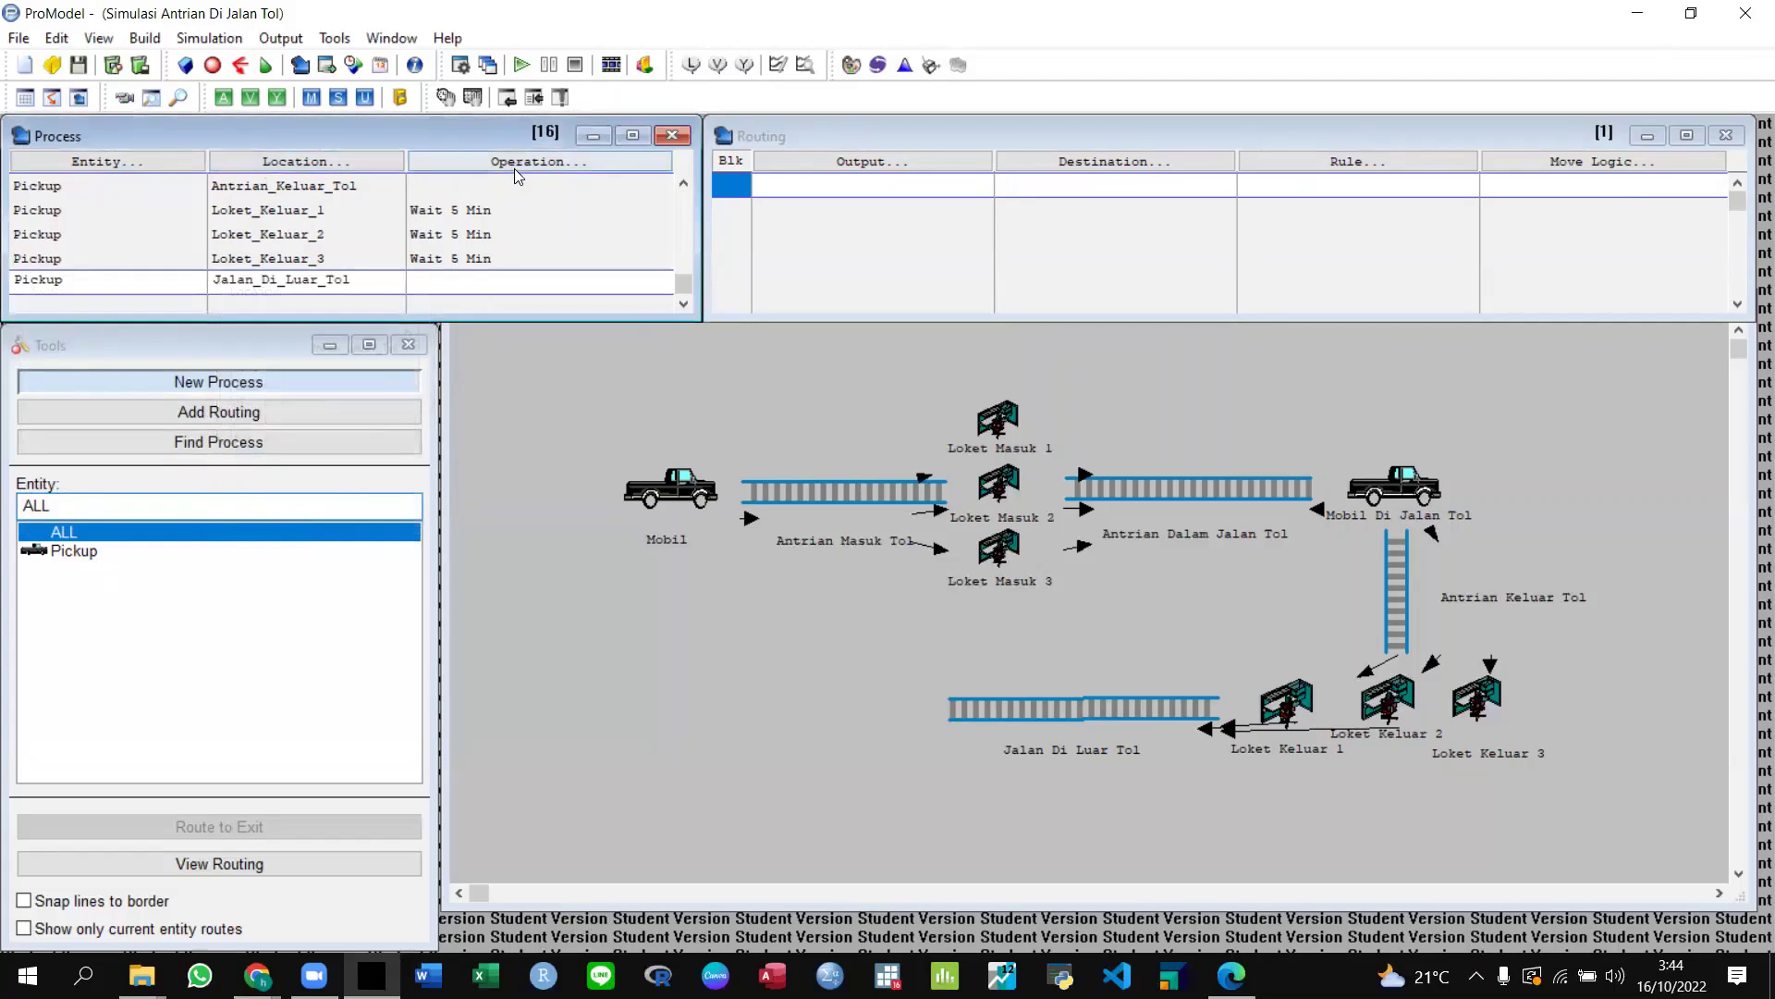
# Route the Jalan_Di_Luar_Tol record's Pickup output to EXIT with the move logic Move For 20 sec.
pyautogui.click(876, 139)
pyautogui.click(868, 154)
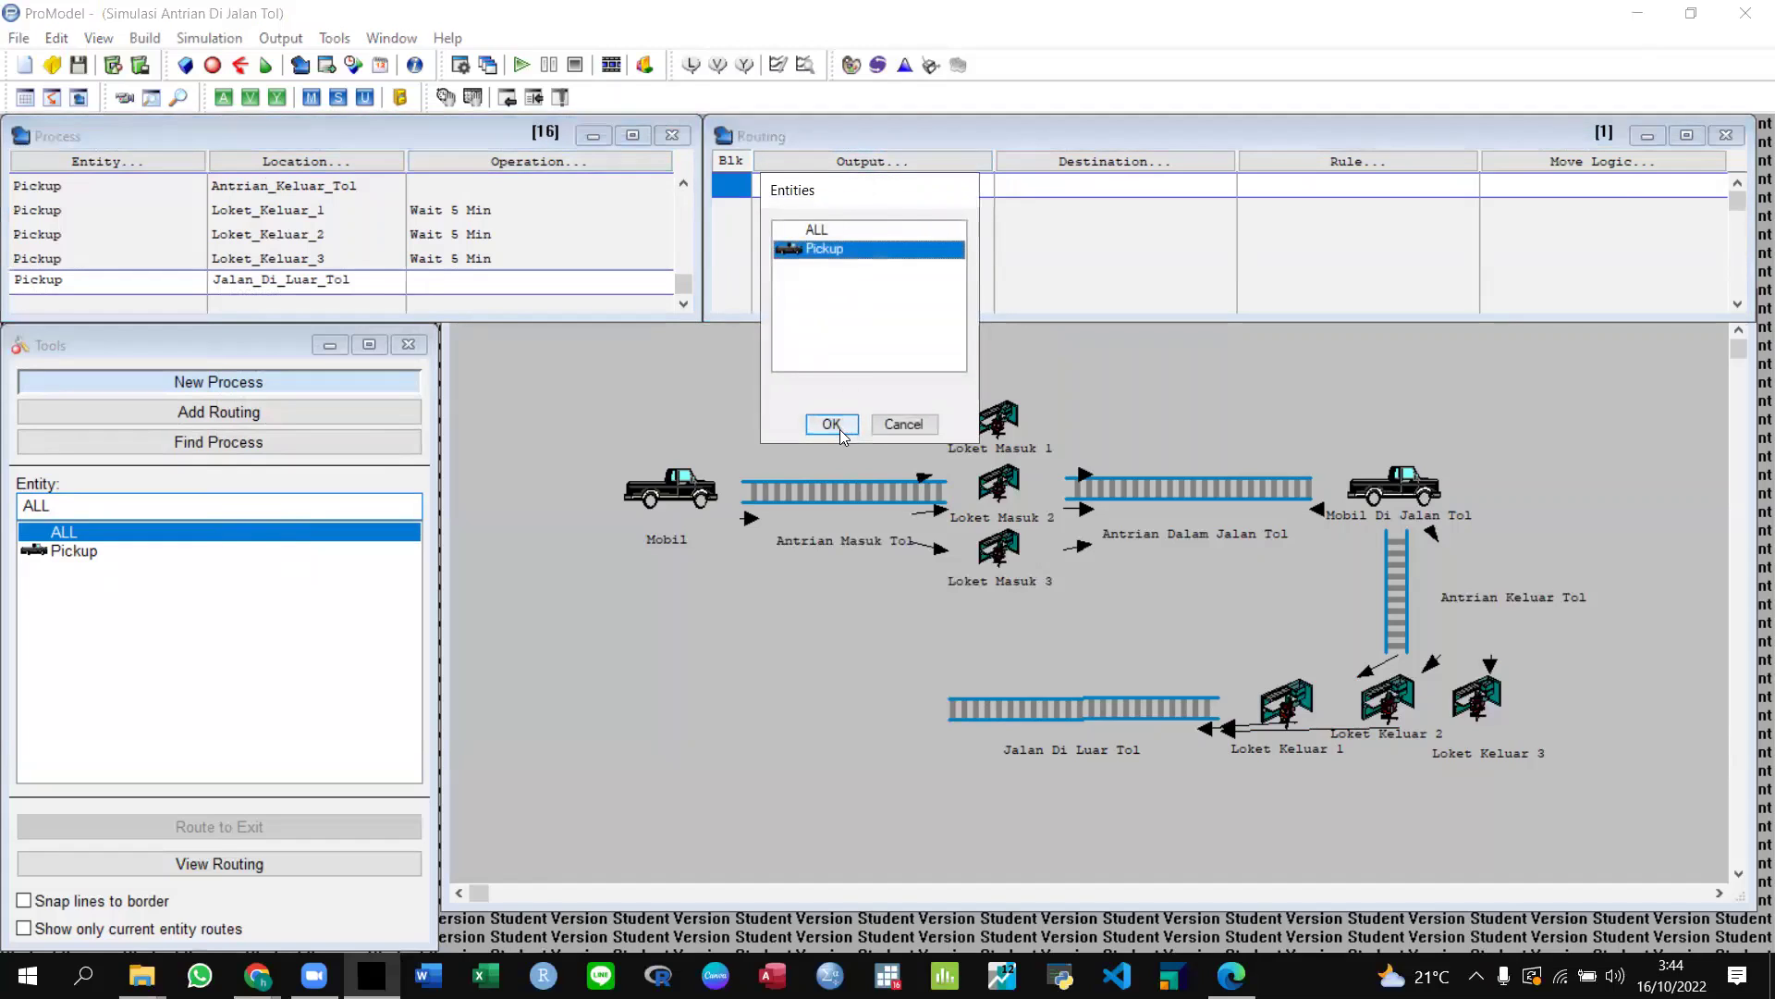
pyautogui.click(838, 423)
pyautogui.click(1063, 163)
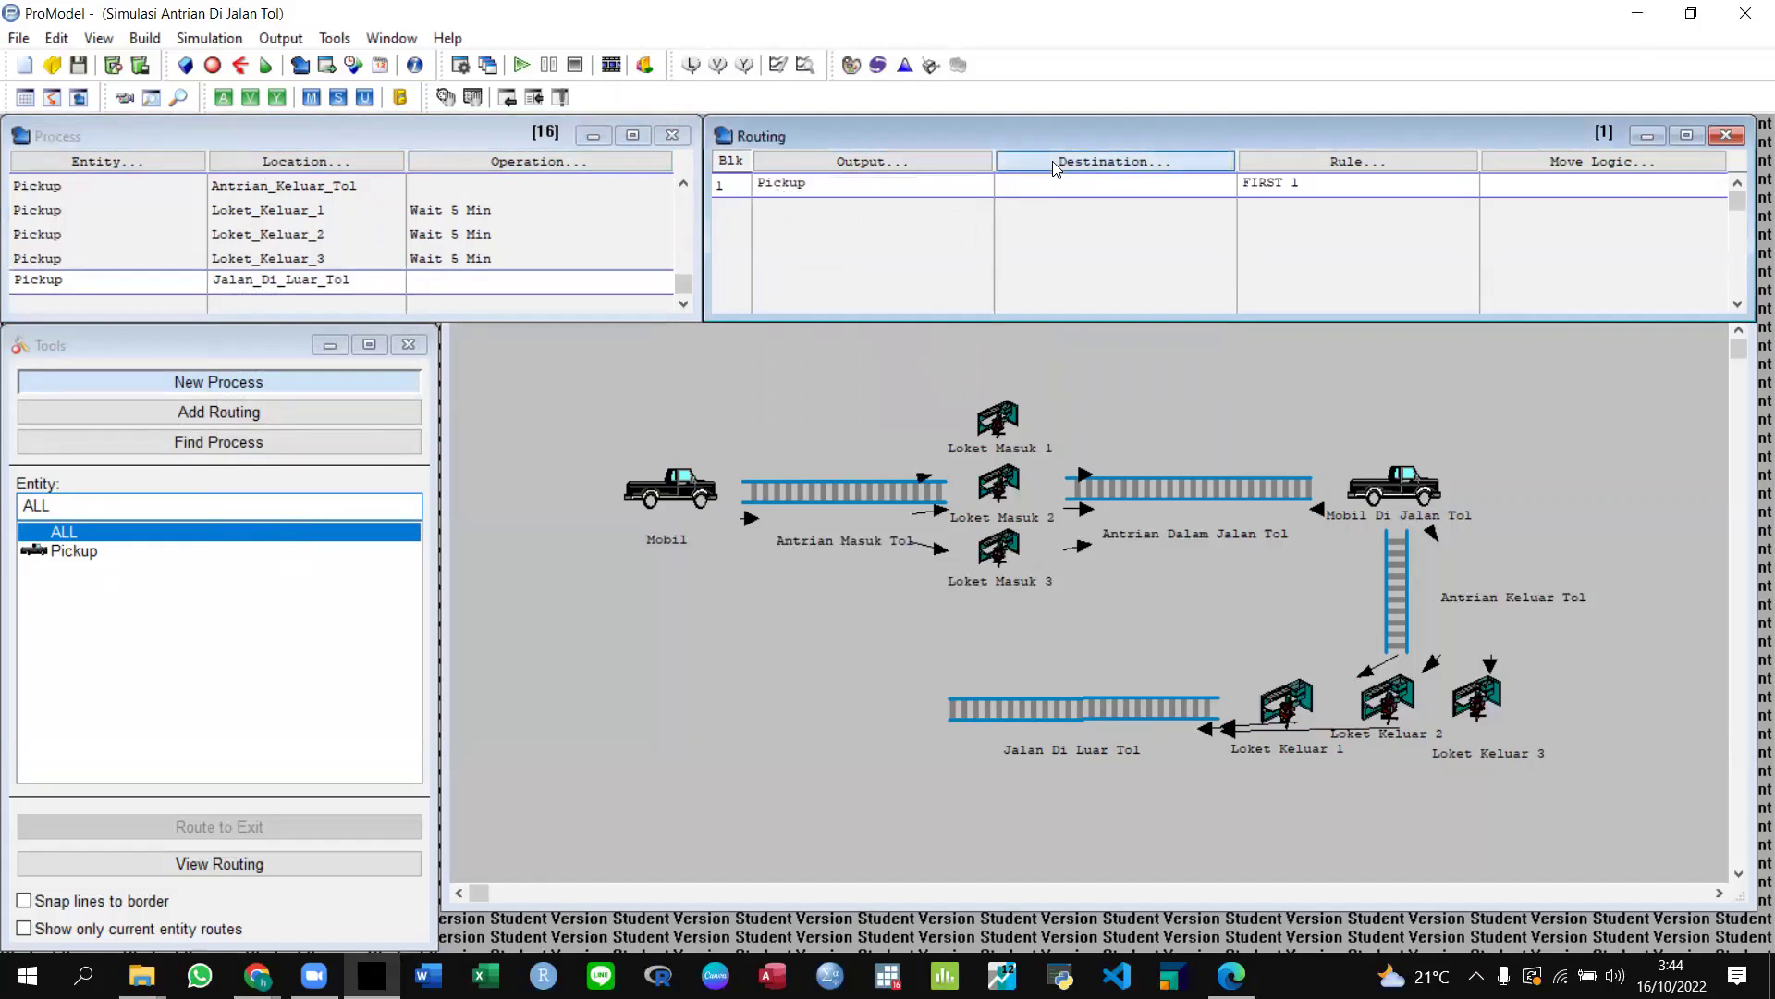
pyautogui.moveTo(1200, 316); pyautogui.dragTo(1196, 354)
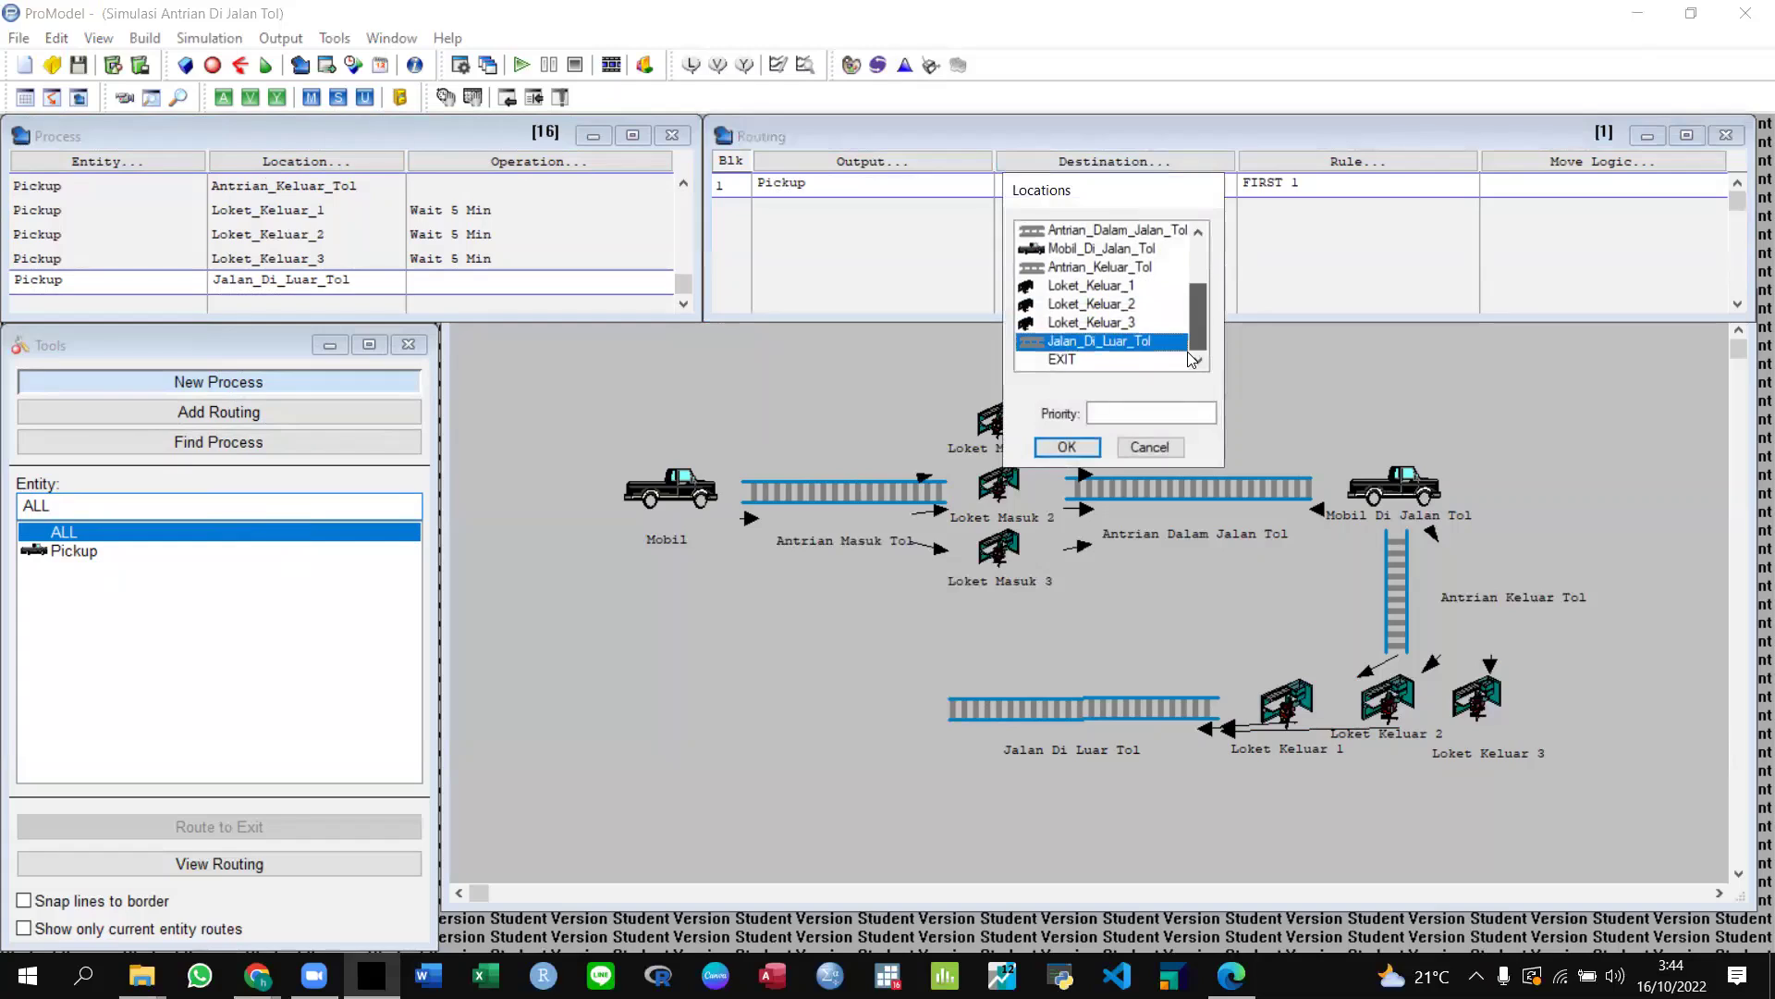
pyautogui.click(1128, 358)
pyautogui.click(1065, 447)
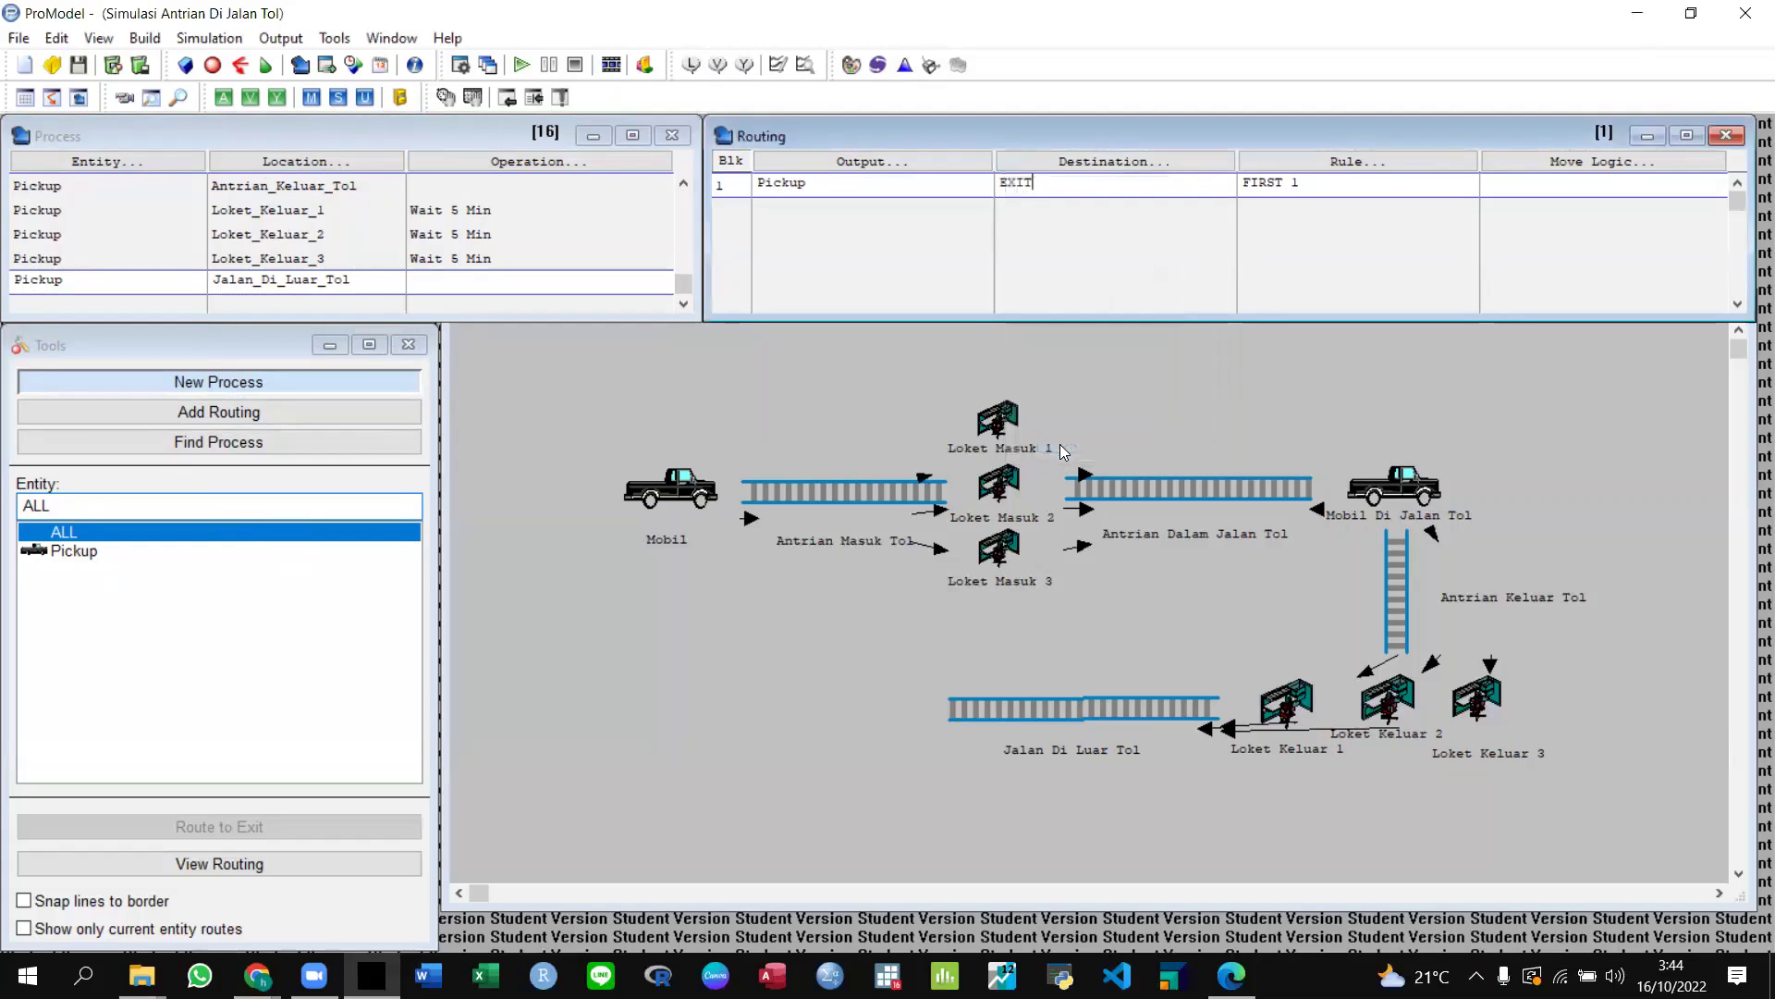
pyautogui.click(1633, 179)
pyautogui.write('Move For ')
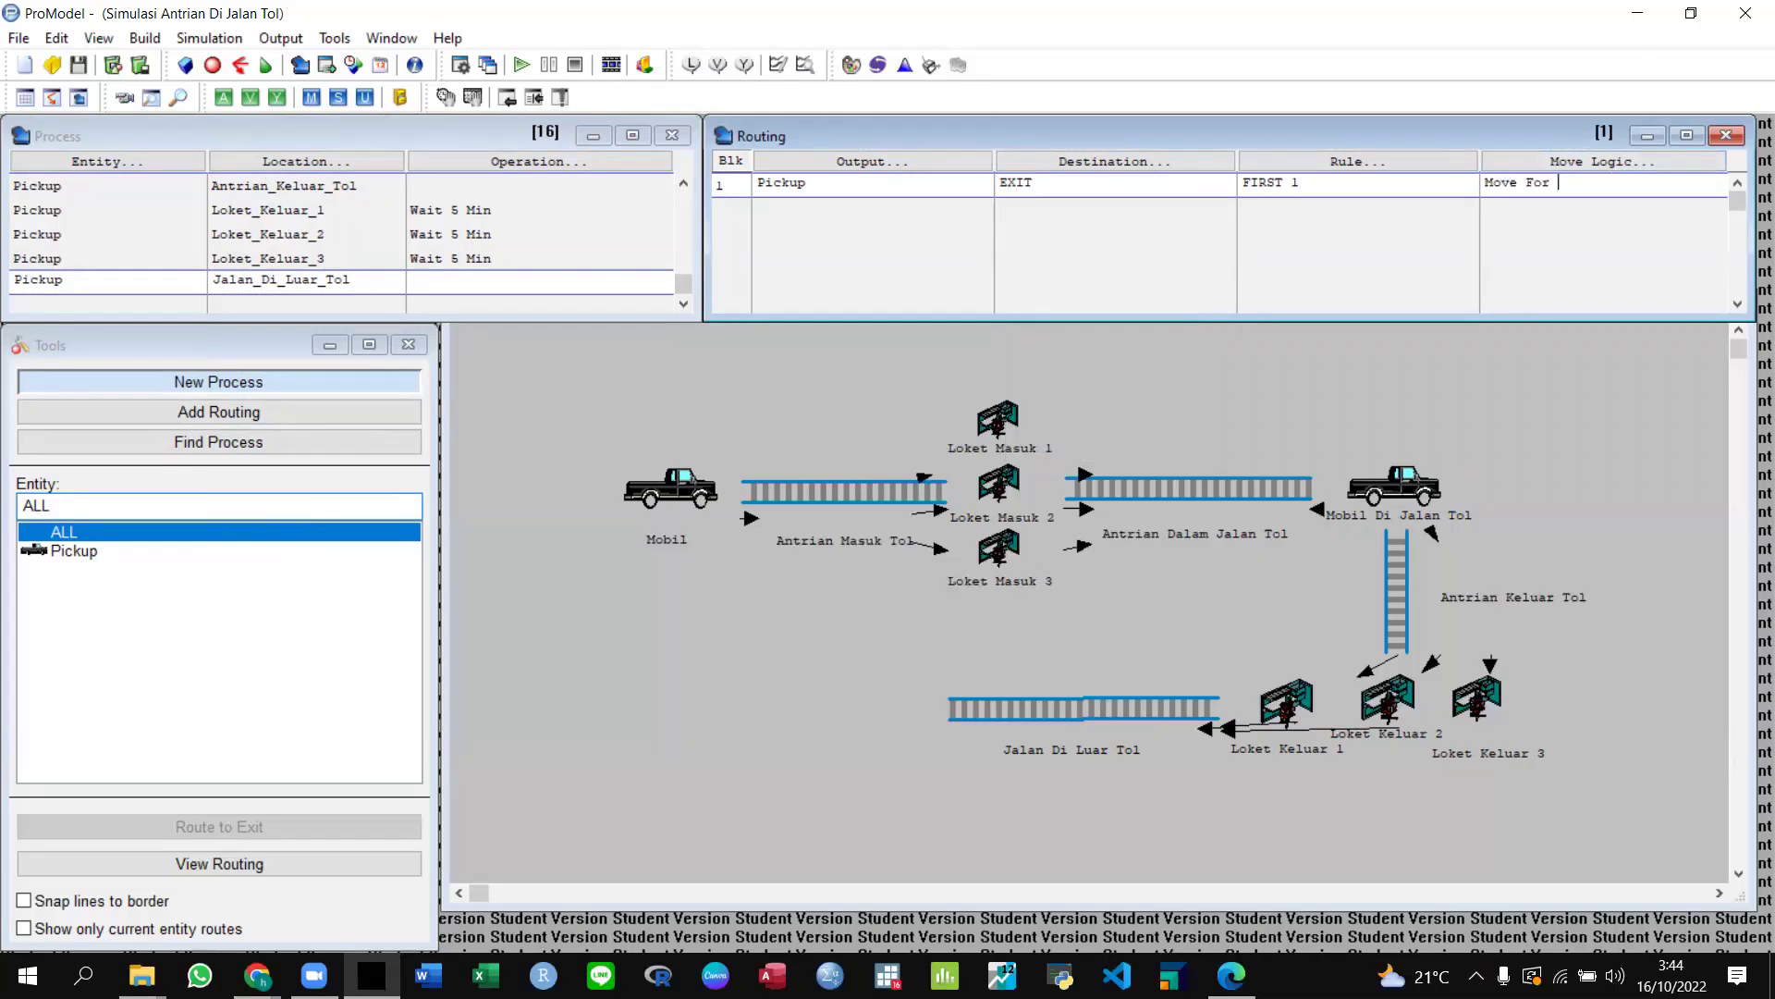
pyautogui.write('20 sec')
# Enlarge the process table and review the Pickup records from Mobil onward together with their routings.
pyautogui.moveTo(613, 319); pyautogui.dragTo(683, 185)
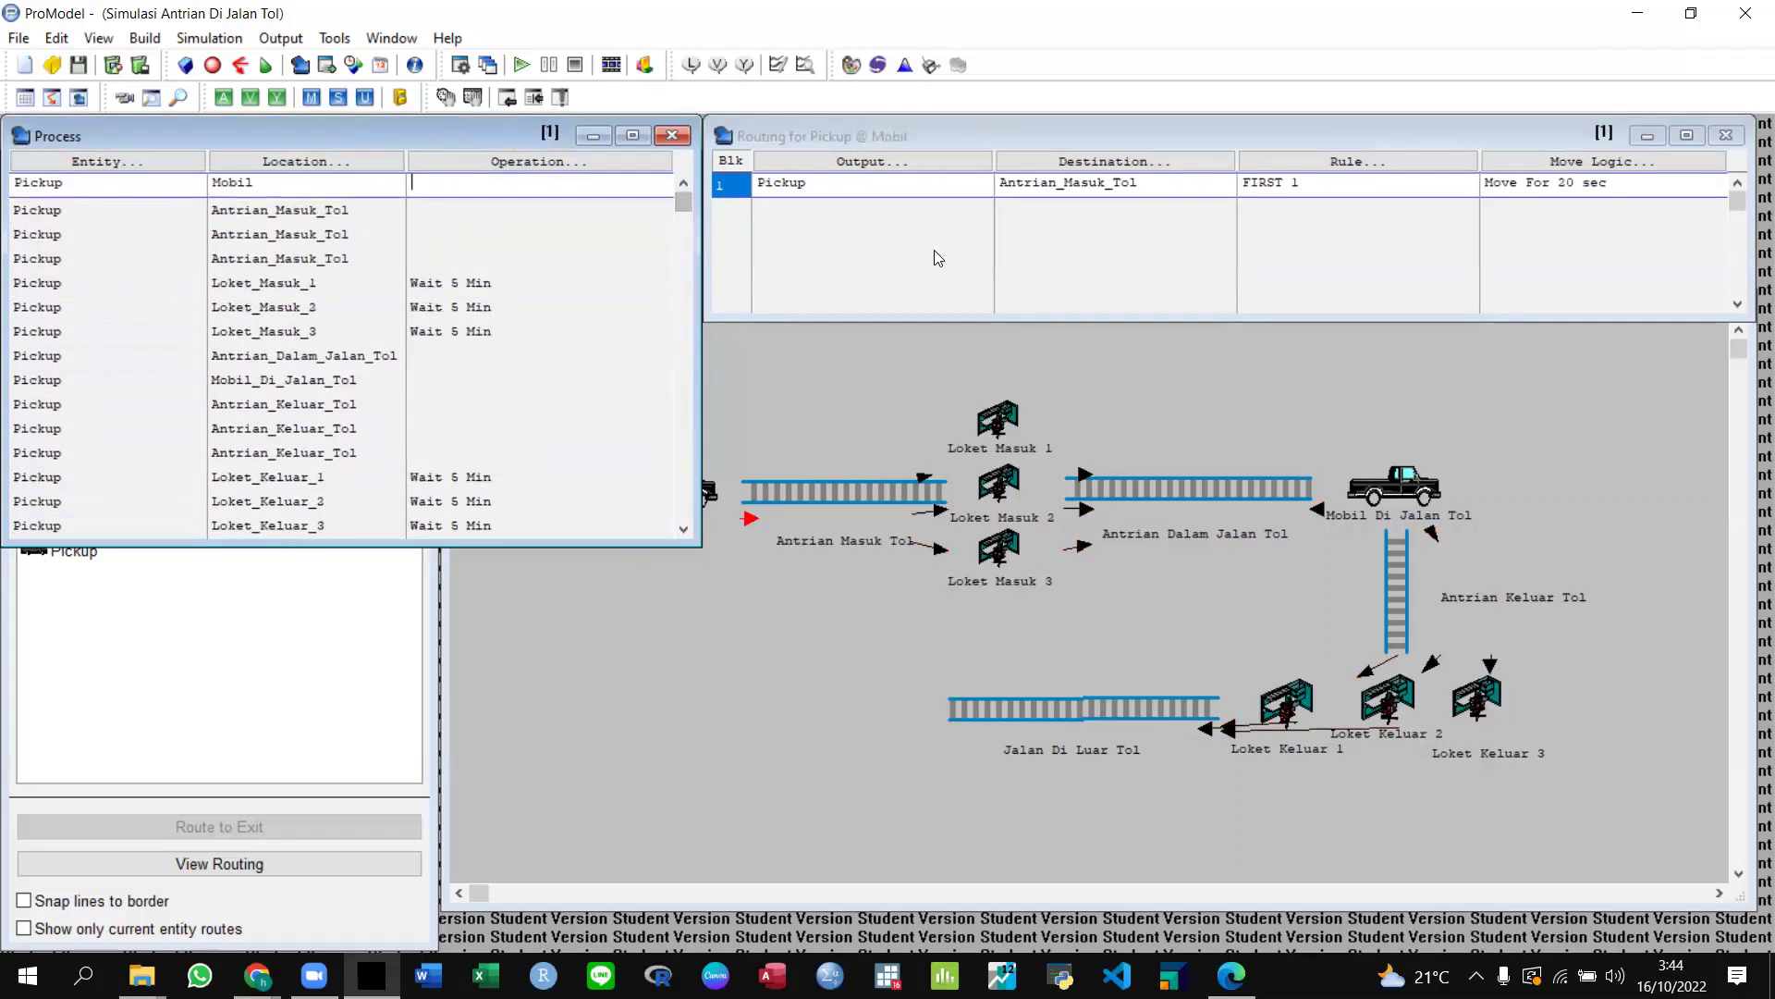
pyautogui.press('Down')
pyautogui.press('Down')
pyautogui.press('Down')
pyautogui.press('Down')
pyautogui.press('Down')
pyautogui.press('Down')
pyautogui.press('Down')
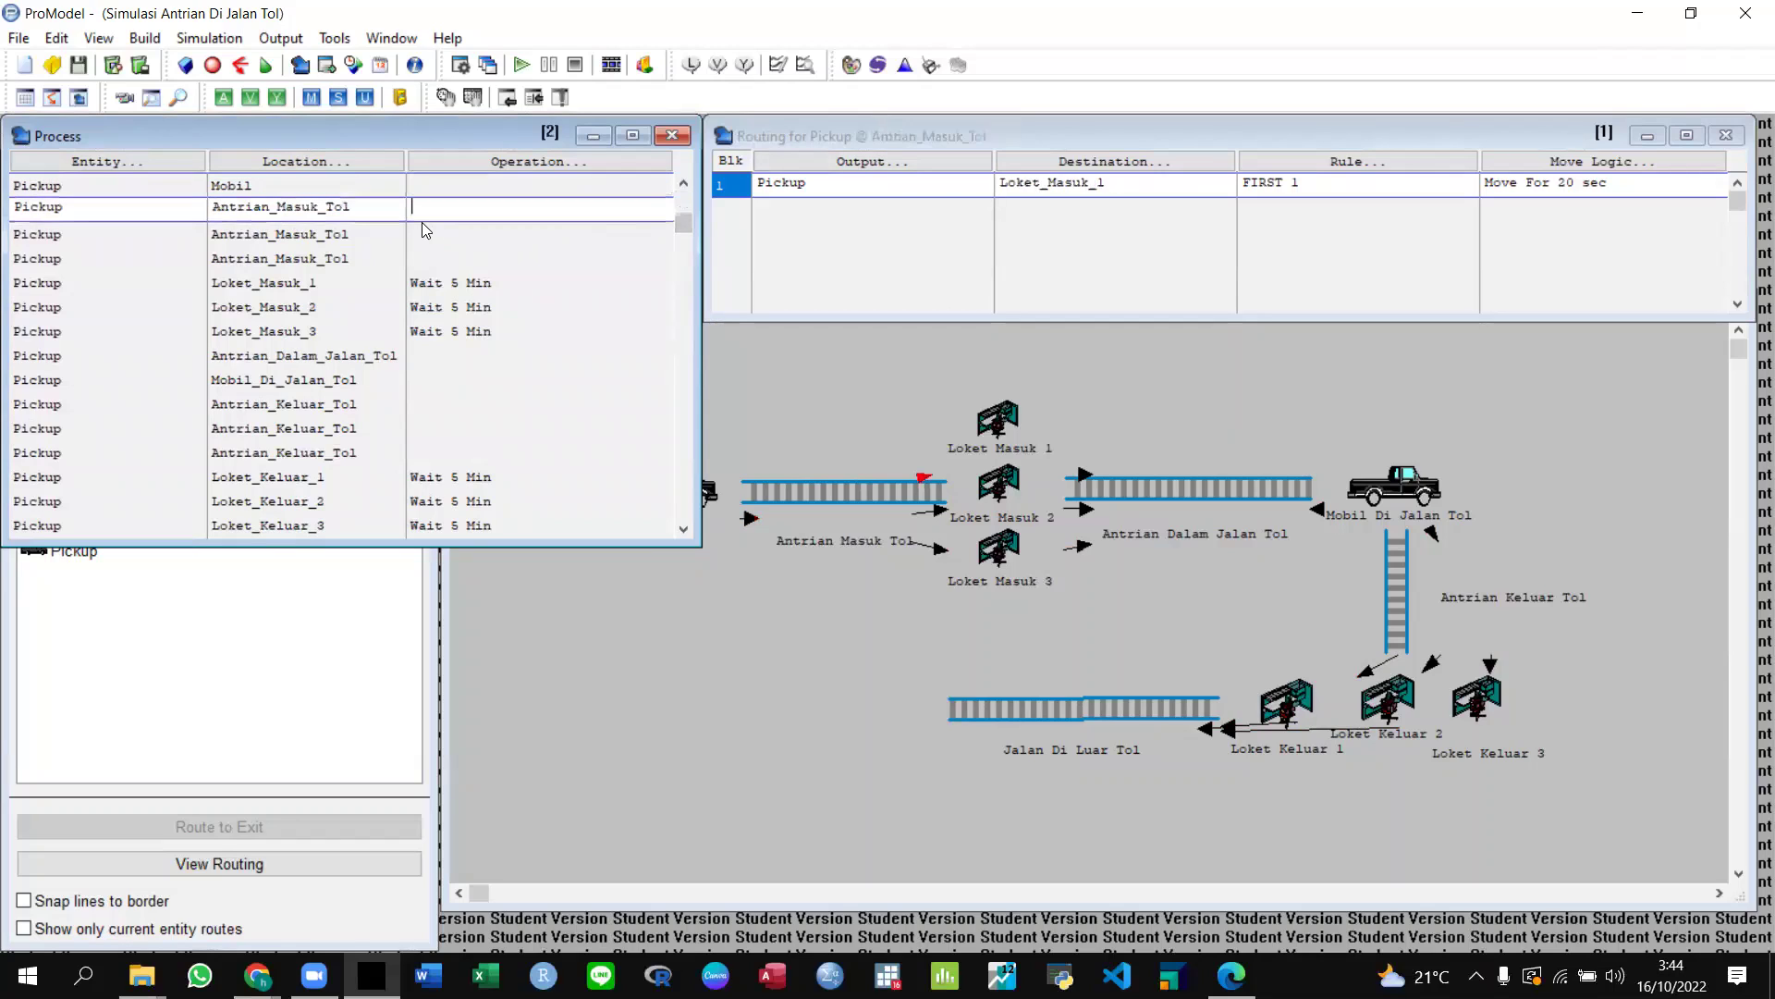
pyautogui.press('Down')
pyautogui.press('Down')
pyautogui.press('Down')
pyautogui.press('Down')
pyautogui.press('Down')
pyautogui.press('Down')
pyautogui.press('Down')
pyautogui.press('Down')
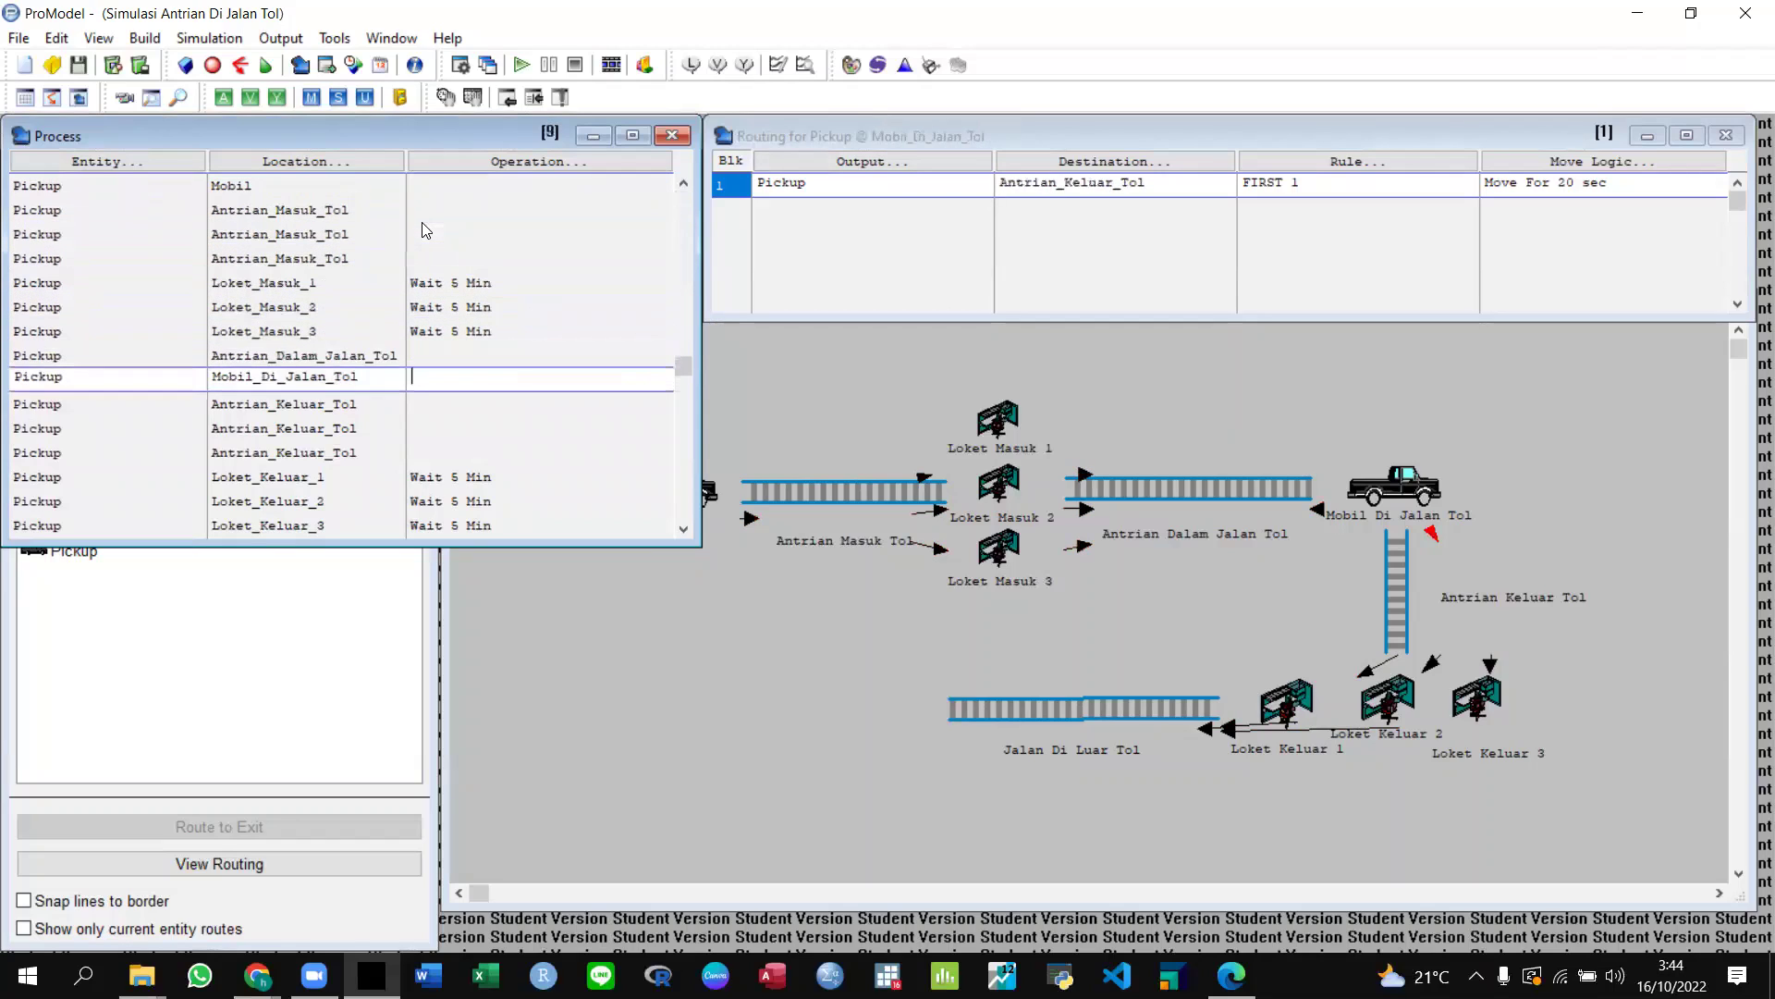
pyautogui.press('Up')
pyautogui.press('Up')
pyautogui.press('Up')
pyautogui.press('Up')
pyautogui.press('Up')
pyautogui.press('Up')
pyautogui.press('Up')
pyautogui.press('Up')
pyautogui.press('Up')
pyautogui.press('Up')
pyautogui.press('Up')
pyautogui.press('Up')
pyautogui.press('Up')
pyautogui.press('Up')
pyautogui.press('Up')
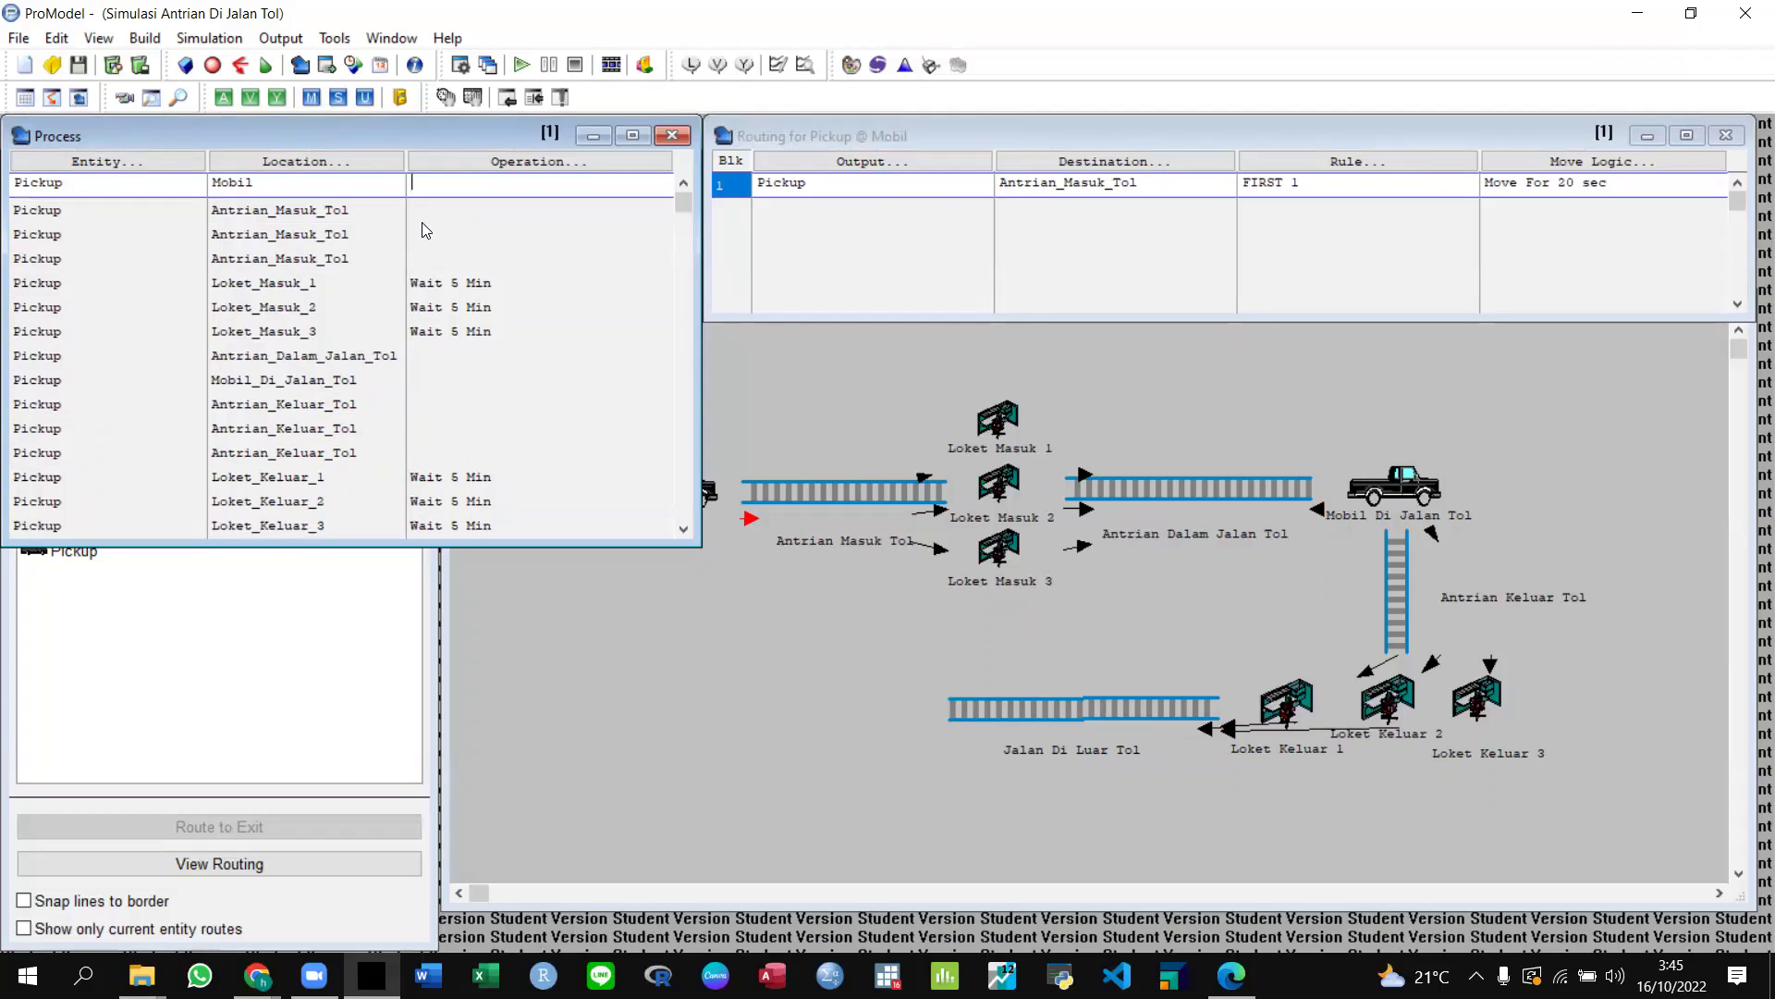
# In the Locations editor, turn off New and add entity spots: two before the Mobil truck and one between it and Antrian Masuk Tol.
pyautogui.click(145, 38)
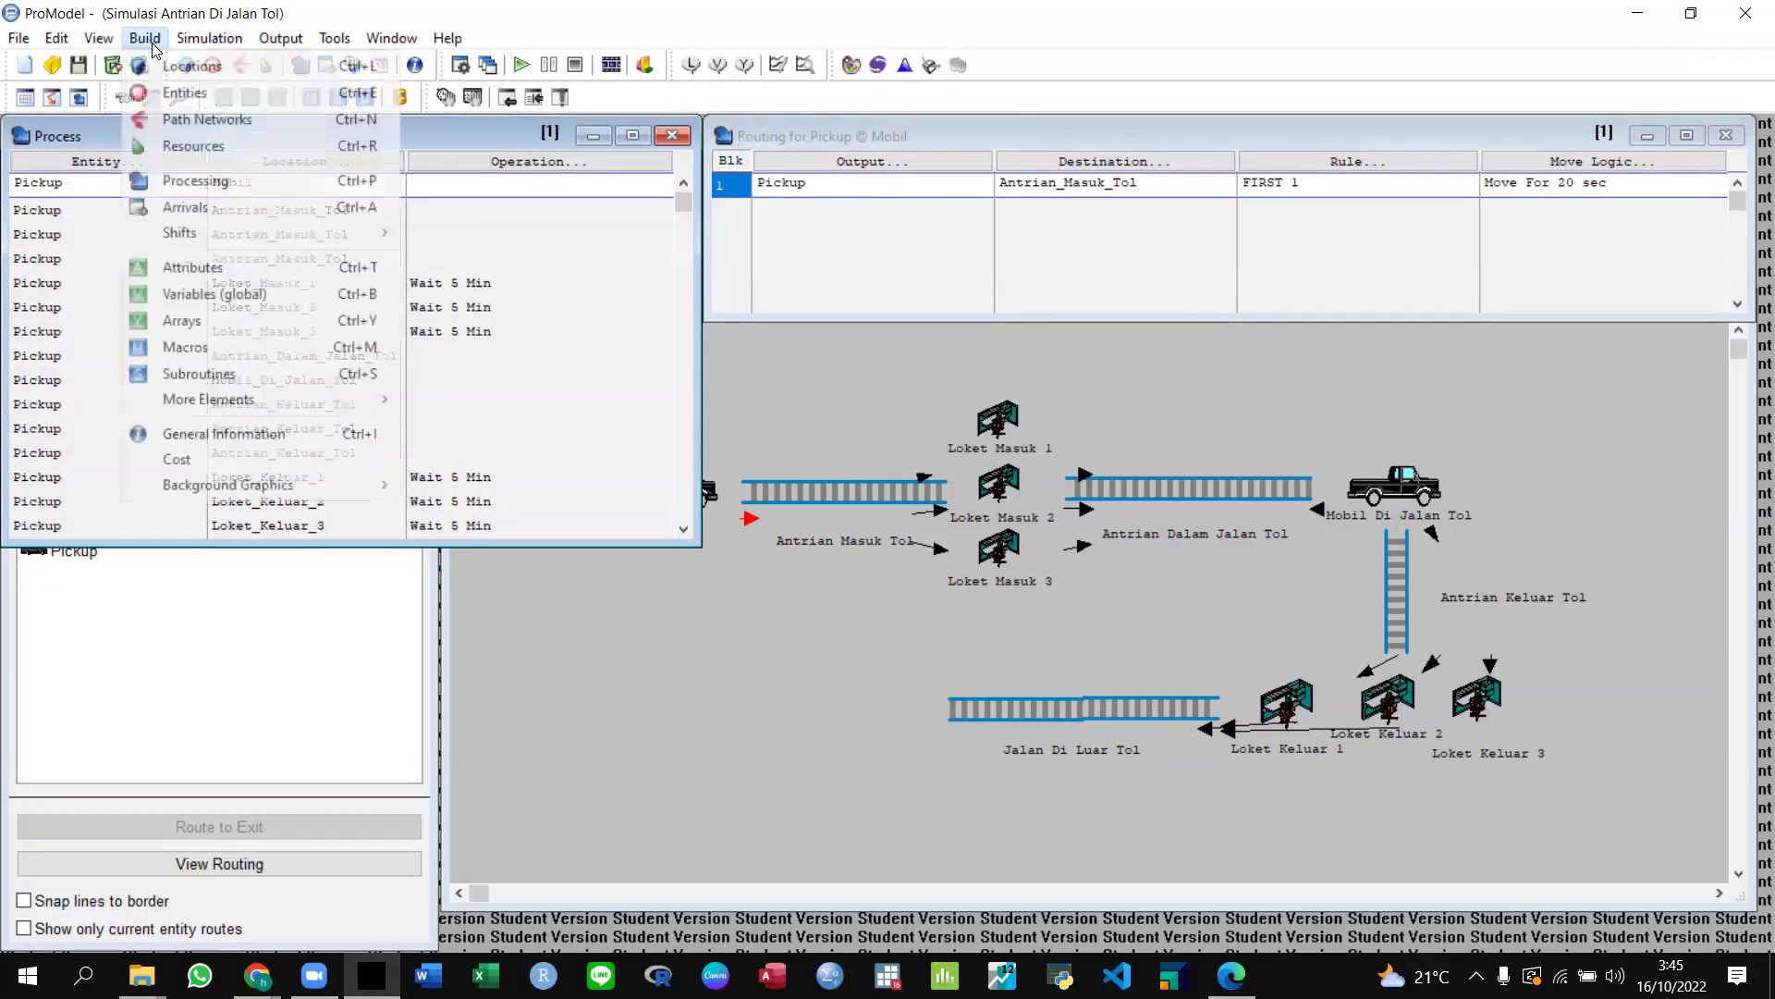
pyautogui.click(157, 67)
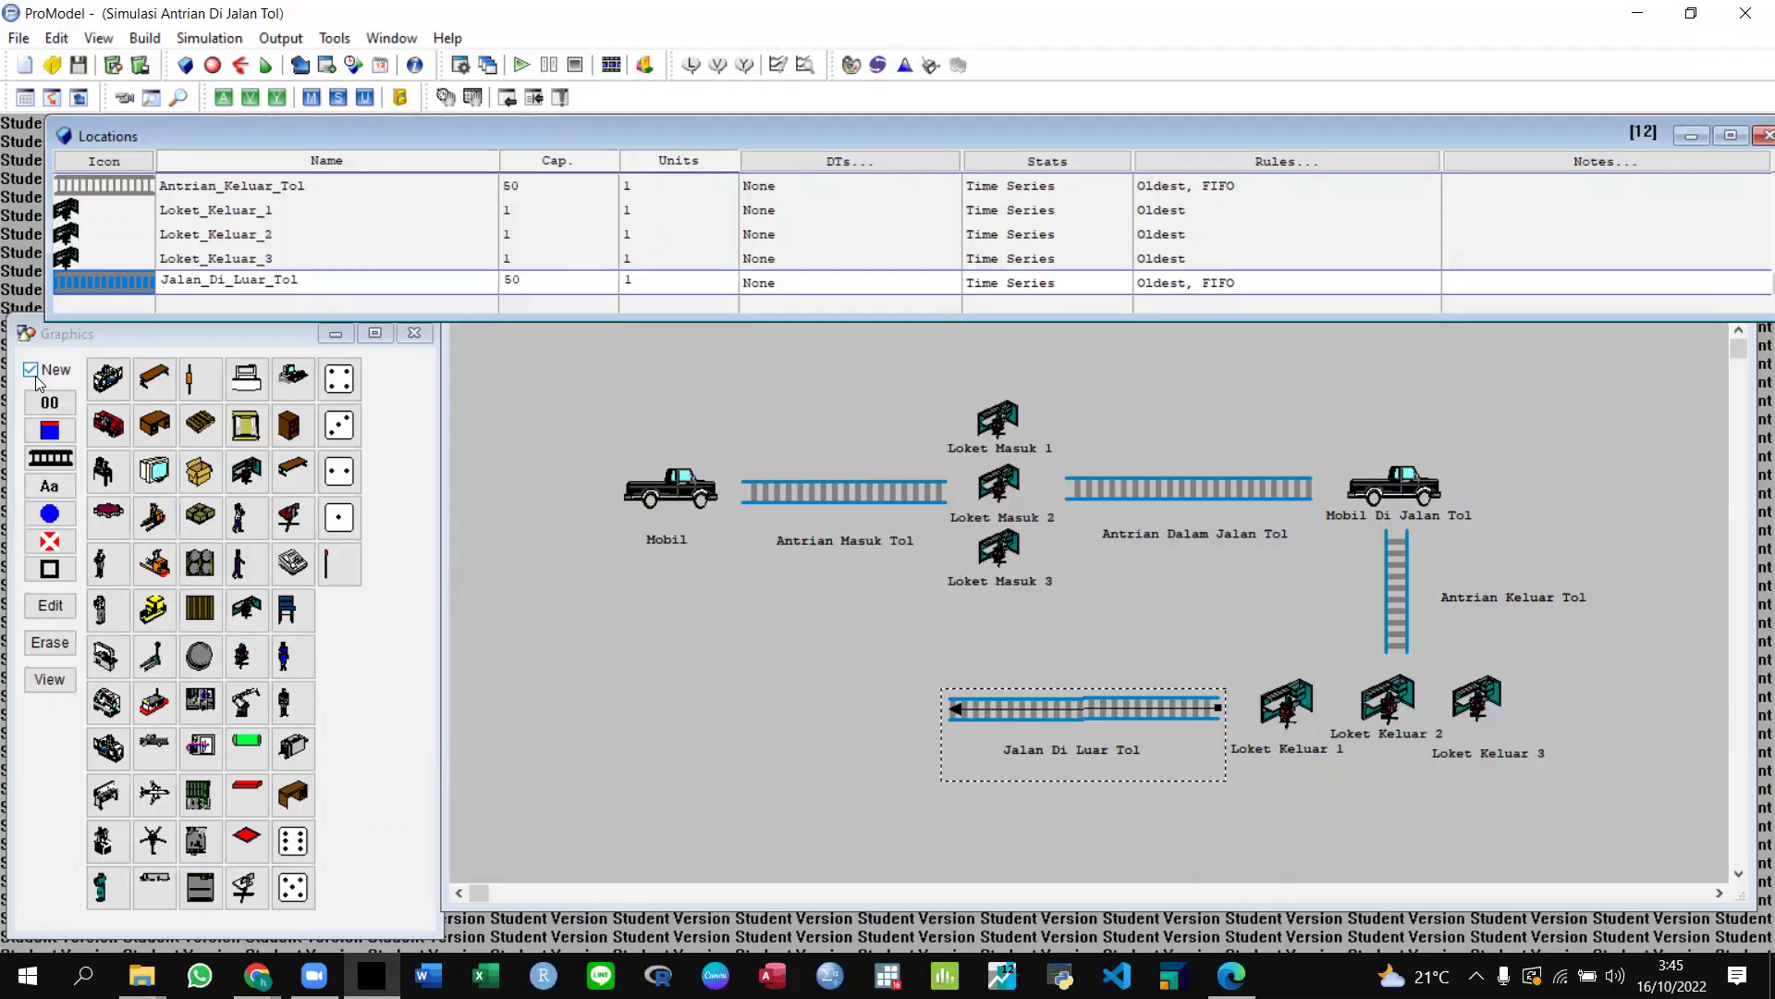
pyautogui.click(35, 376)
pyautogui.click(53, 541)
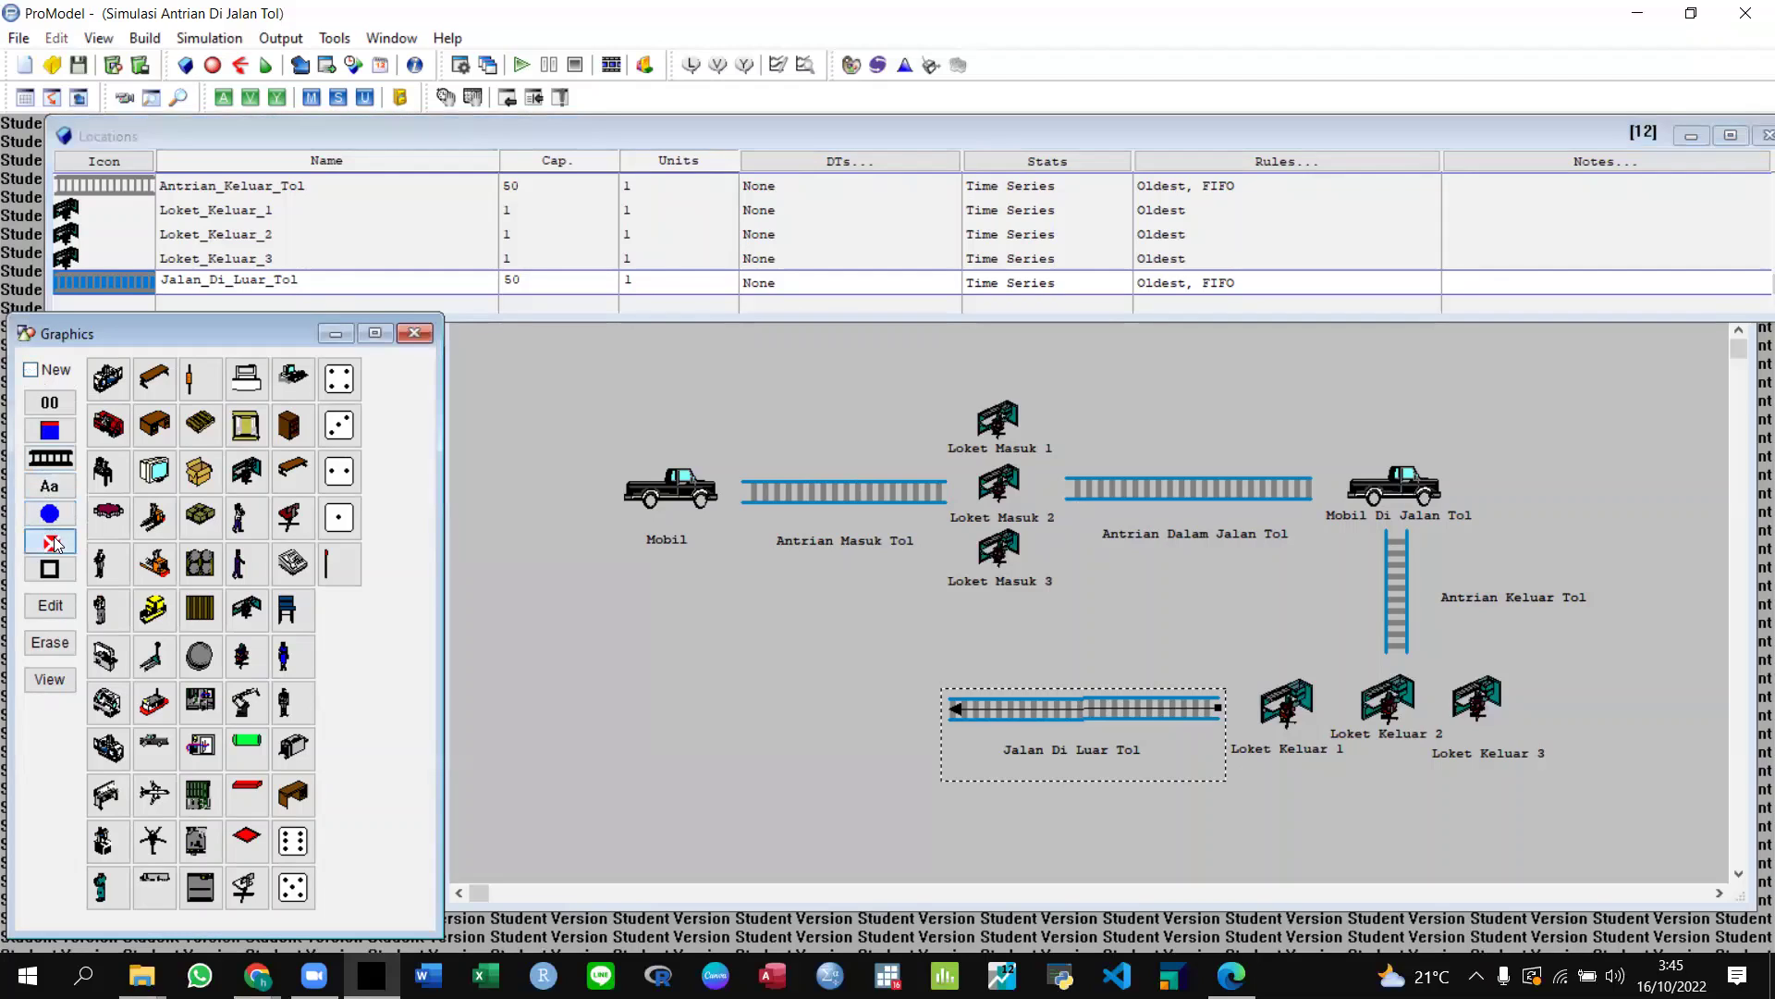
pyautogui.click(560, 486)
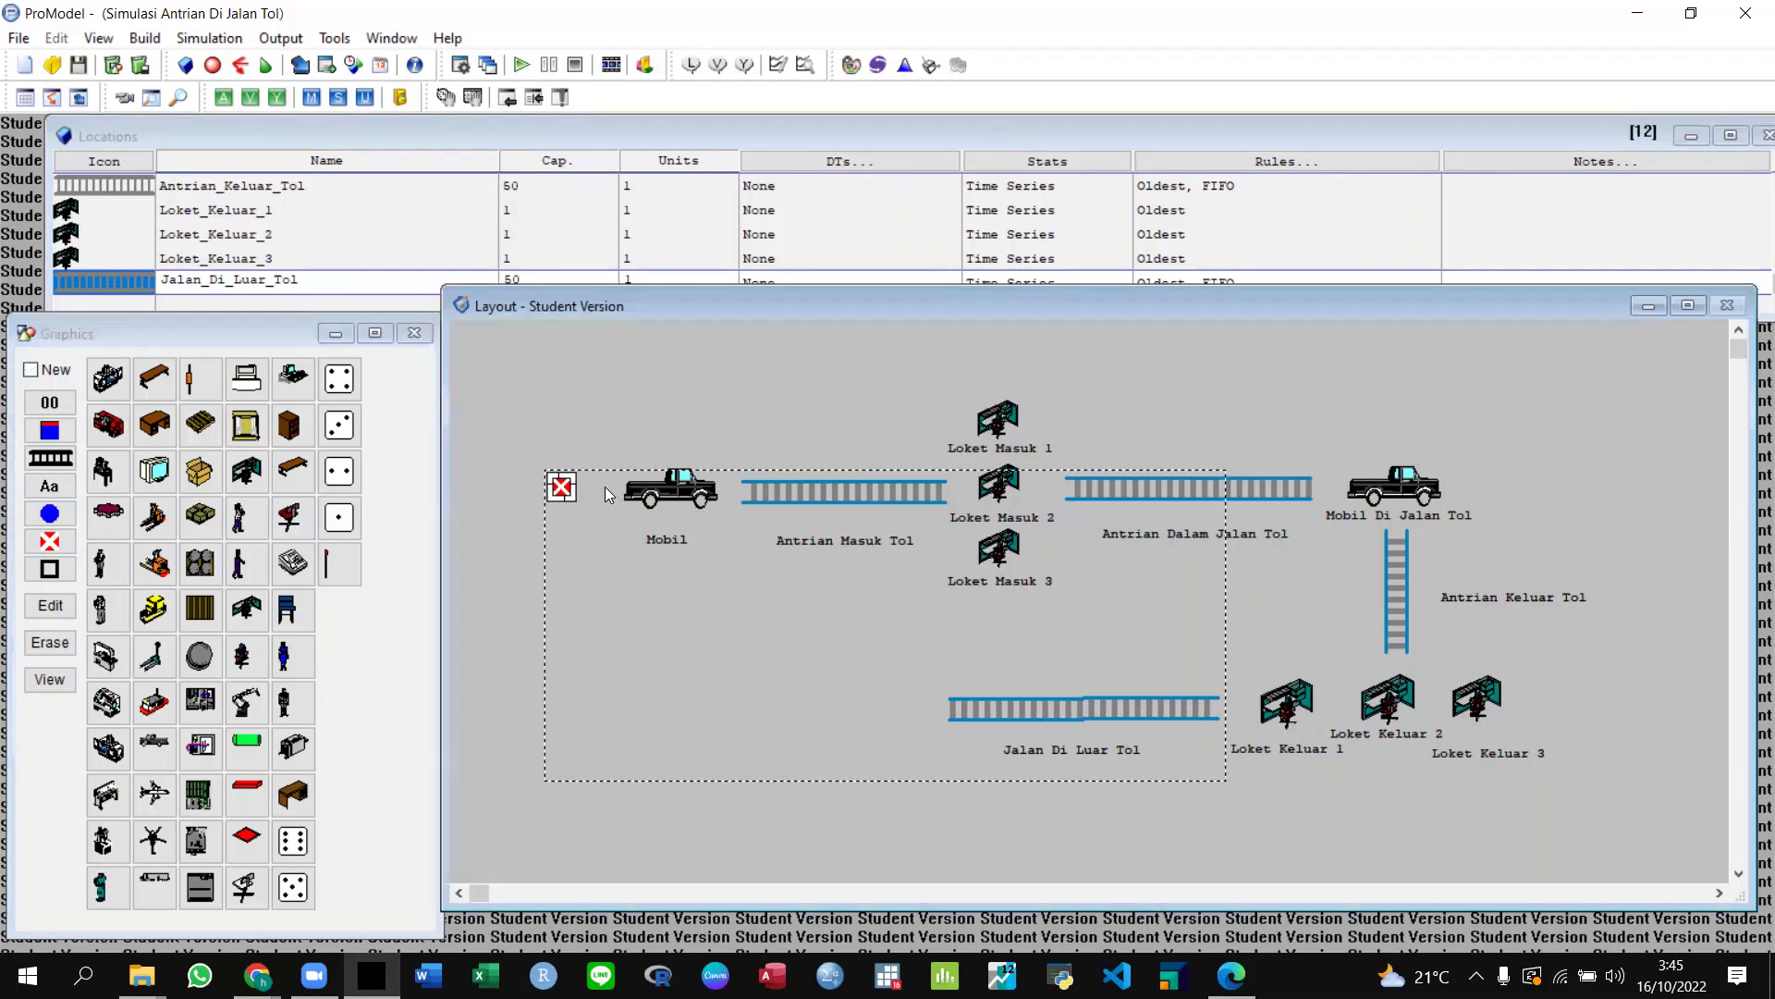
pyautogui.click(40, 546)
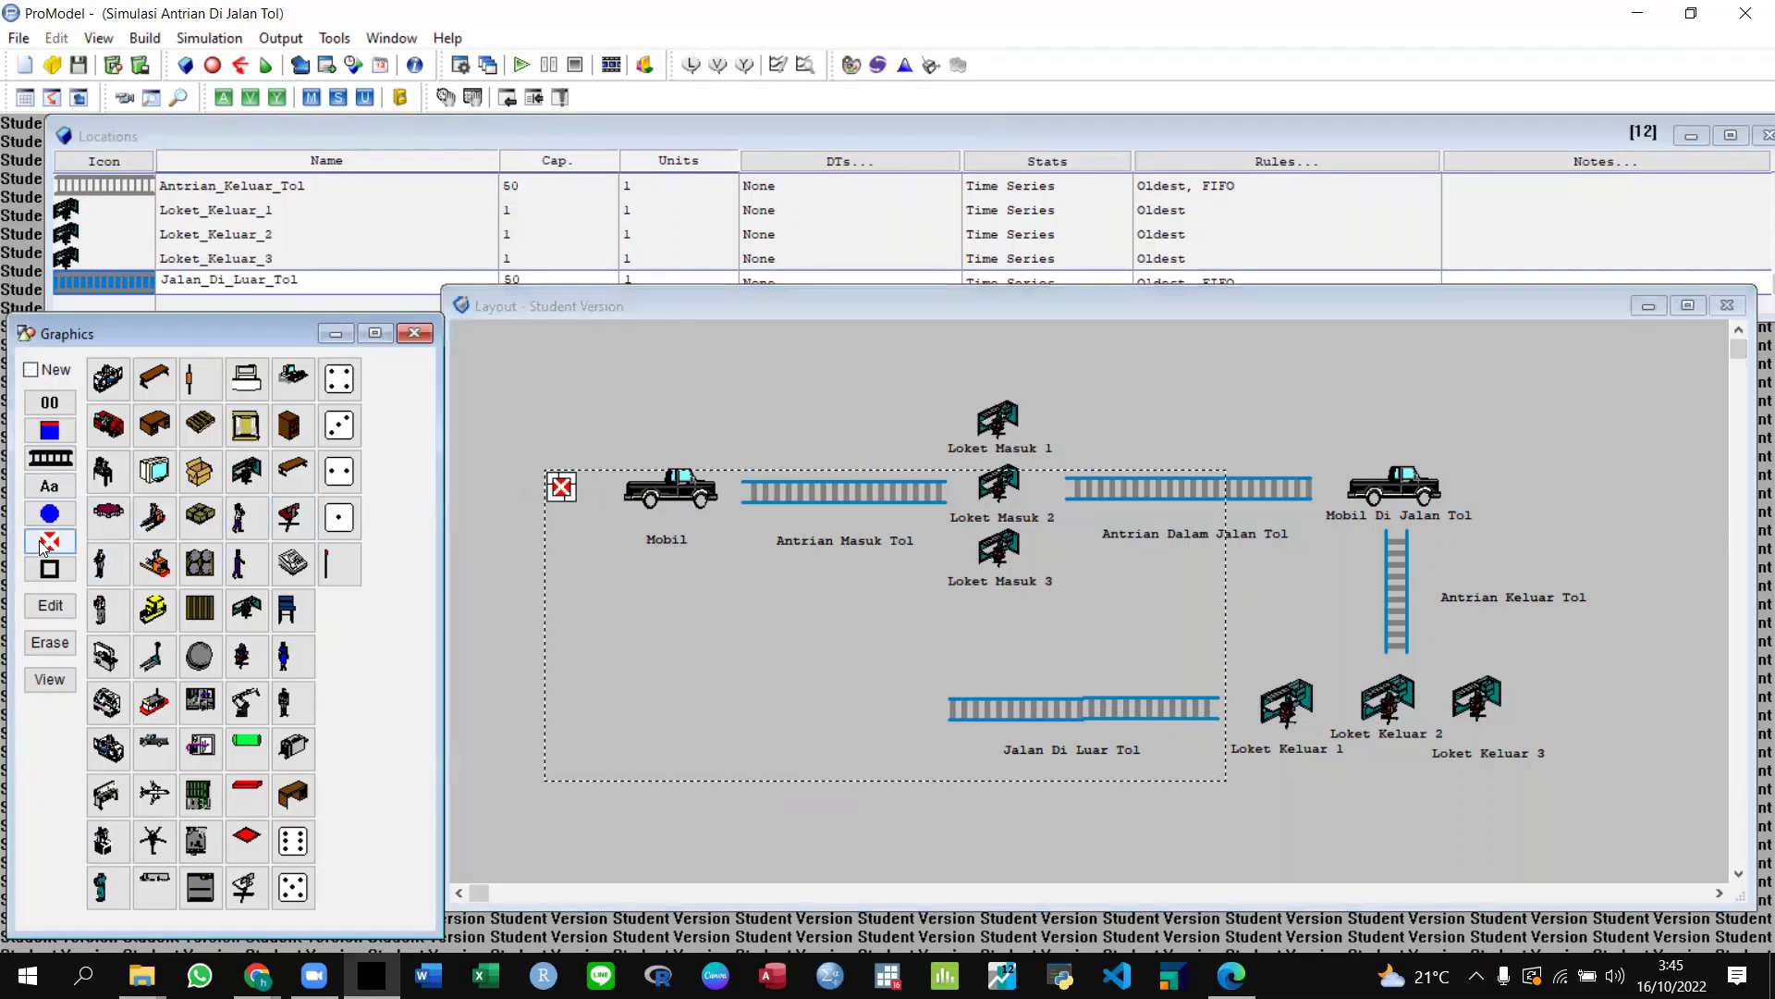
pyautogui.click(597, 485)
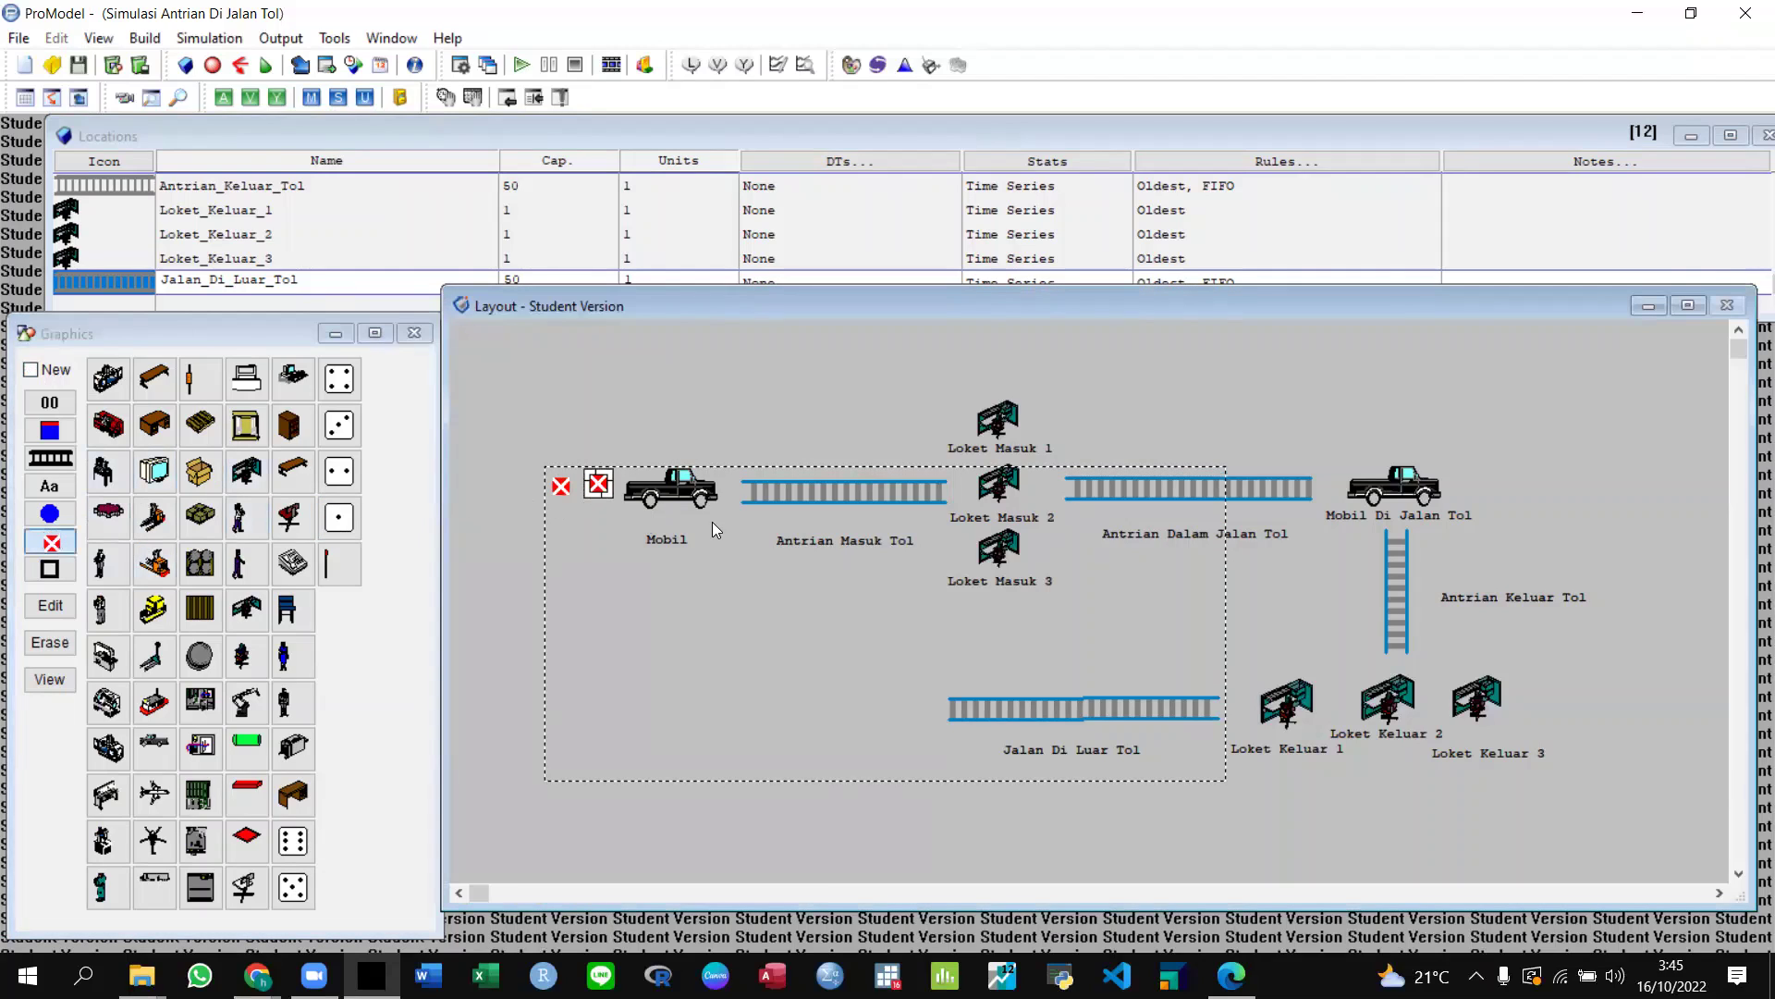
pyautogui.click(730, 488)
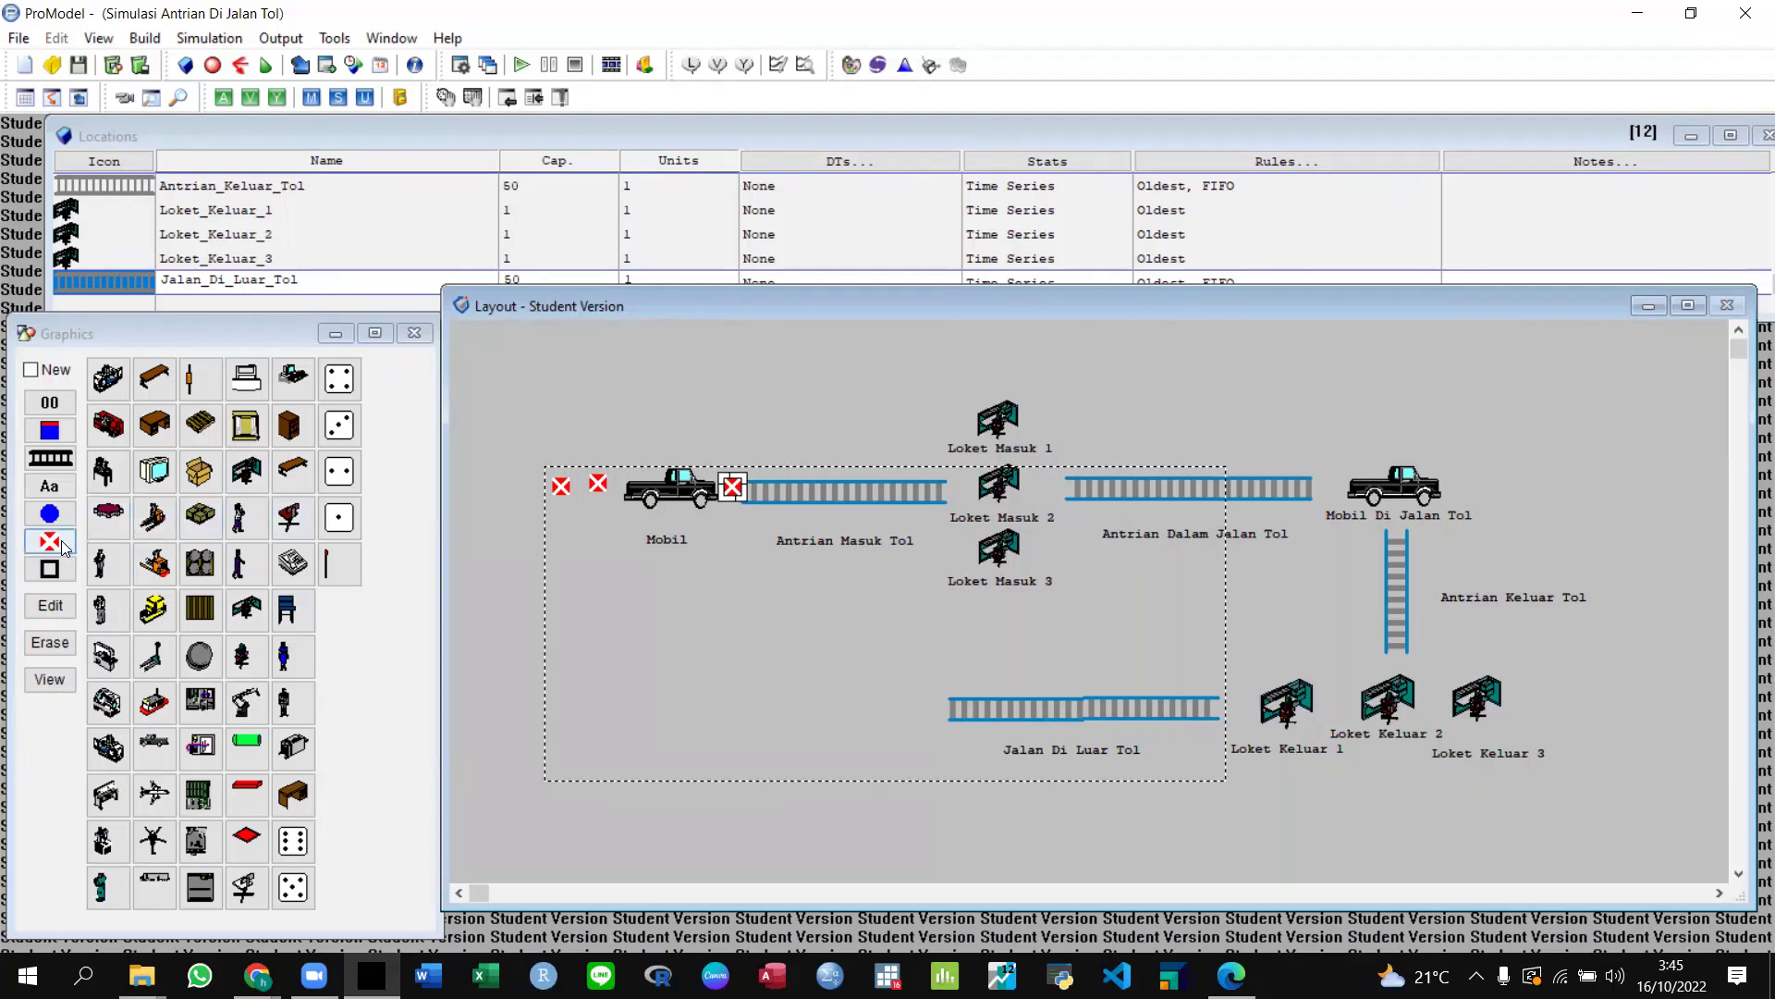
# Add one entity spot just before each of the entry booths Loket Masuk 1, Loket Masuk 2 and Loket Masuk 3.
pyautogui.click(965, 421)
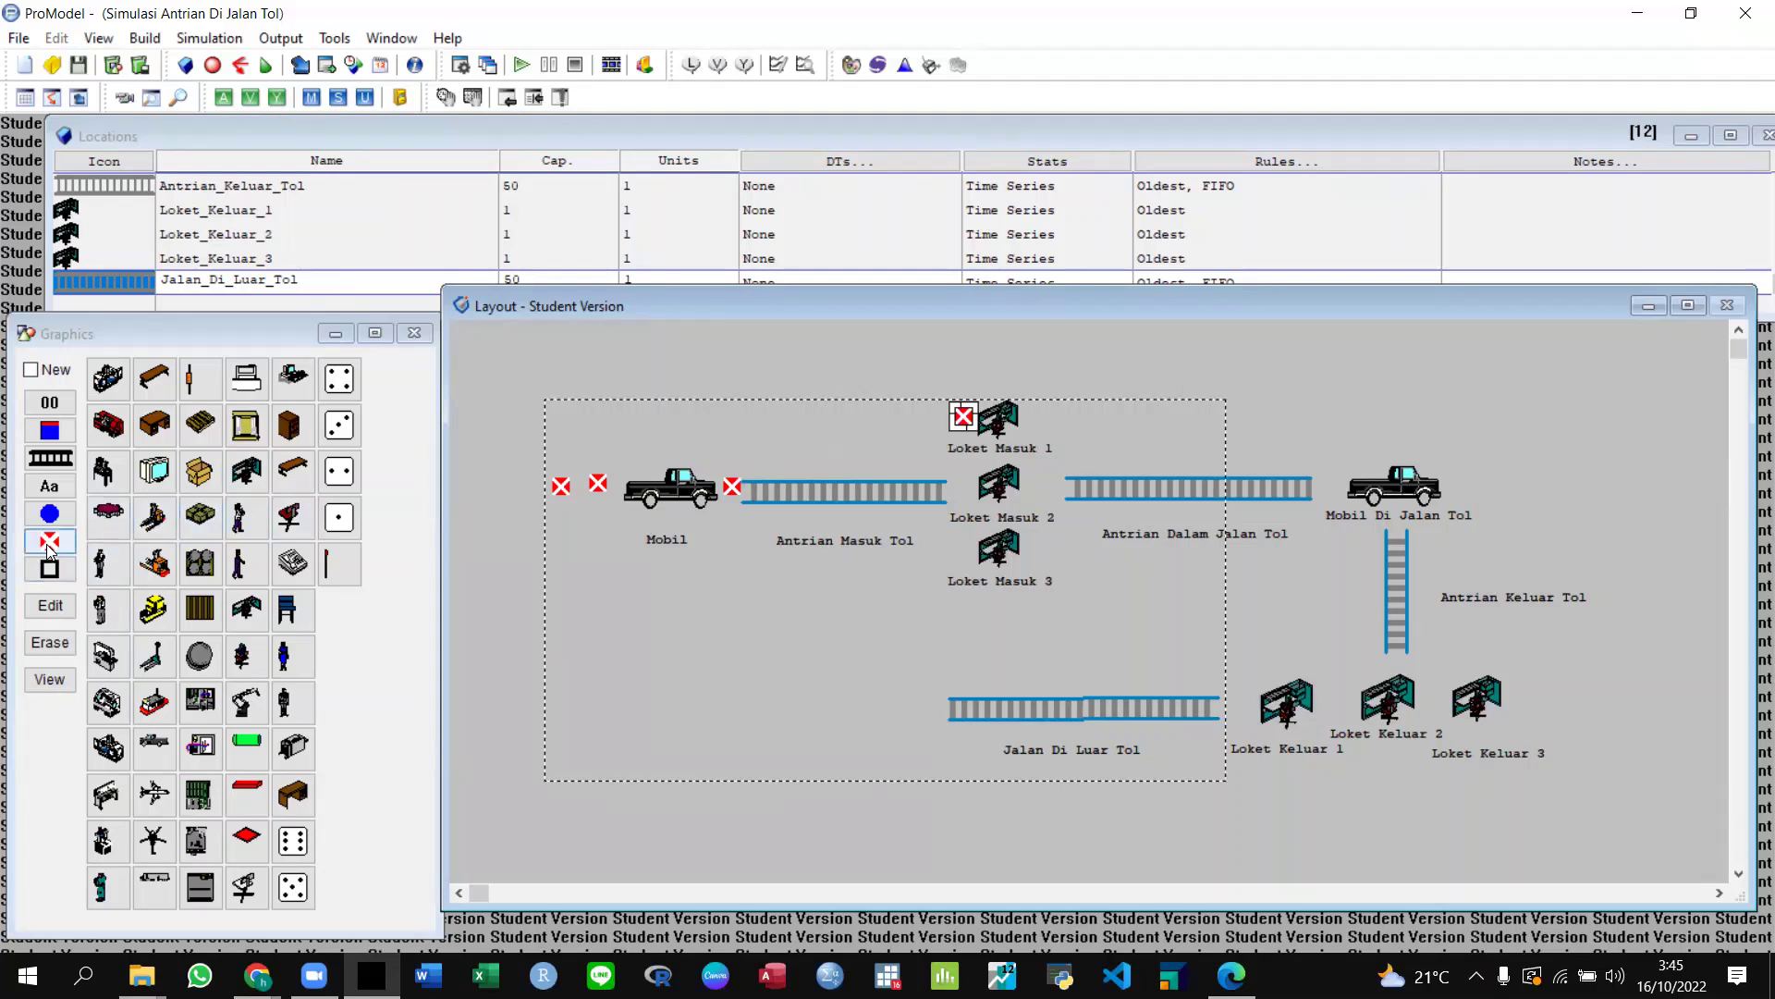
pyautogui.click(961, 491)
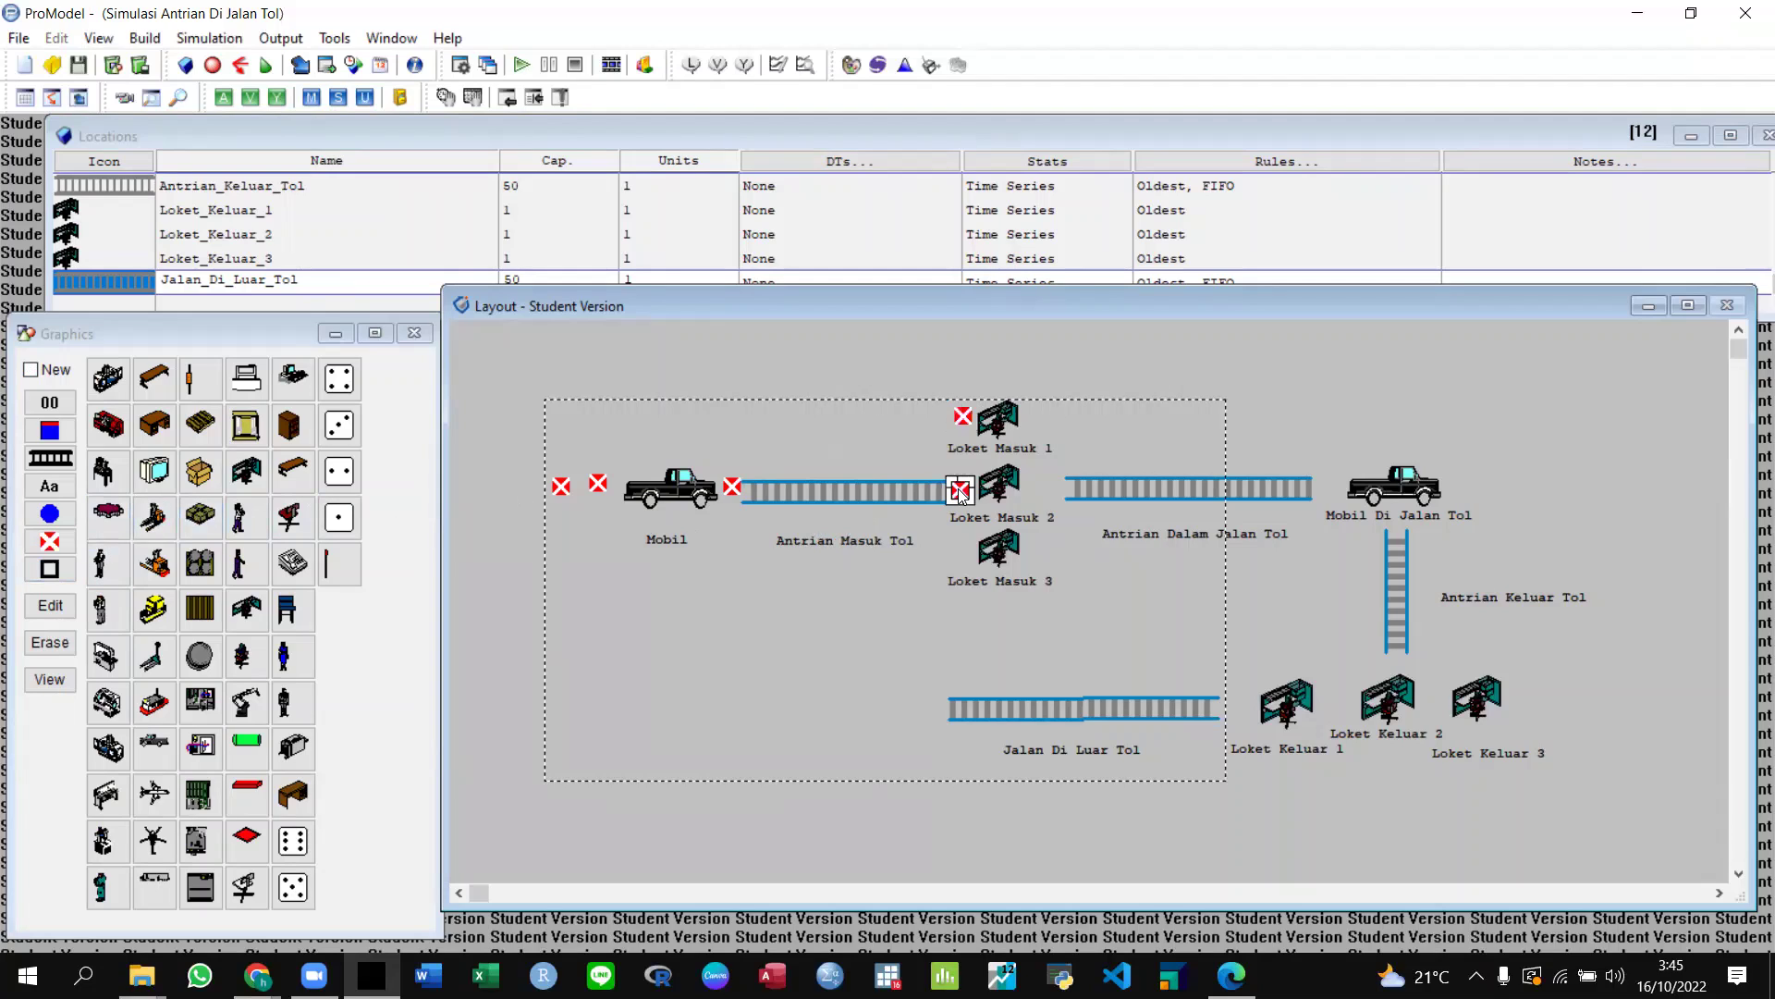
pyautogui.click(58, 547)
pyautogui.click(961, 565)
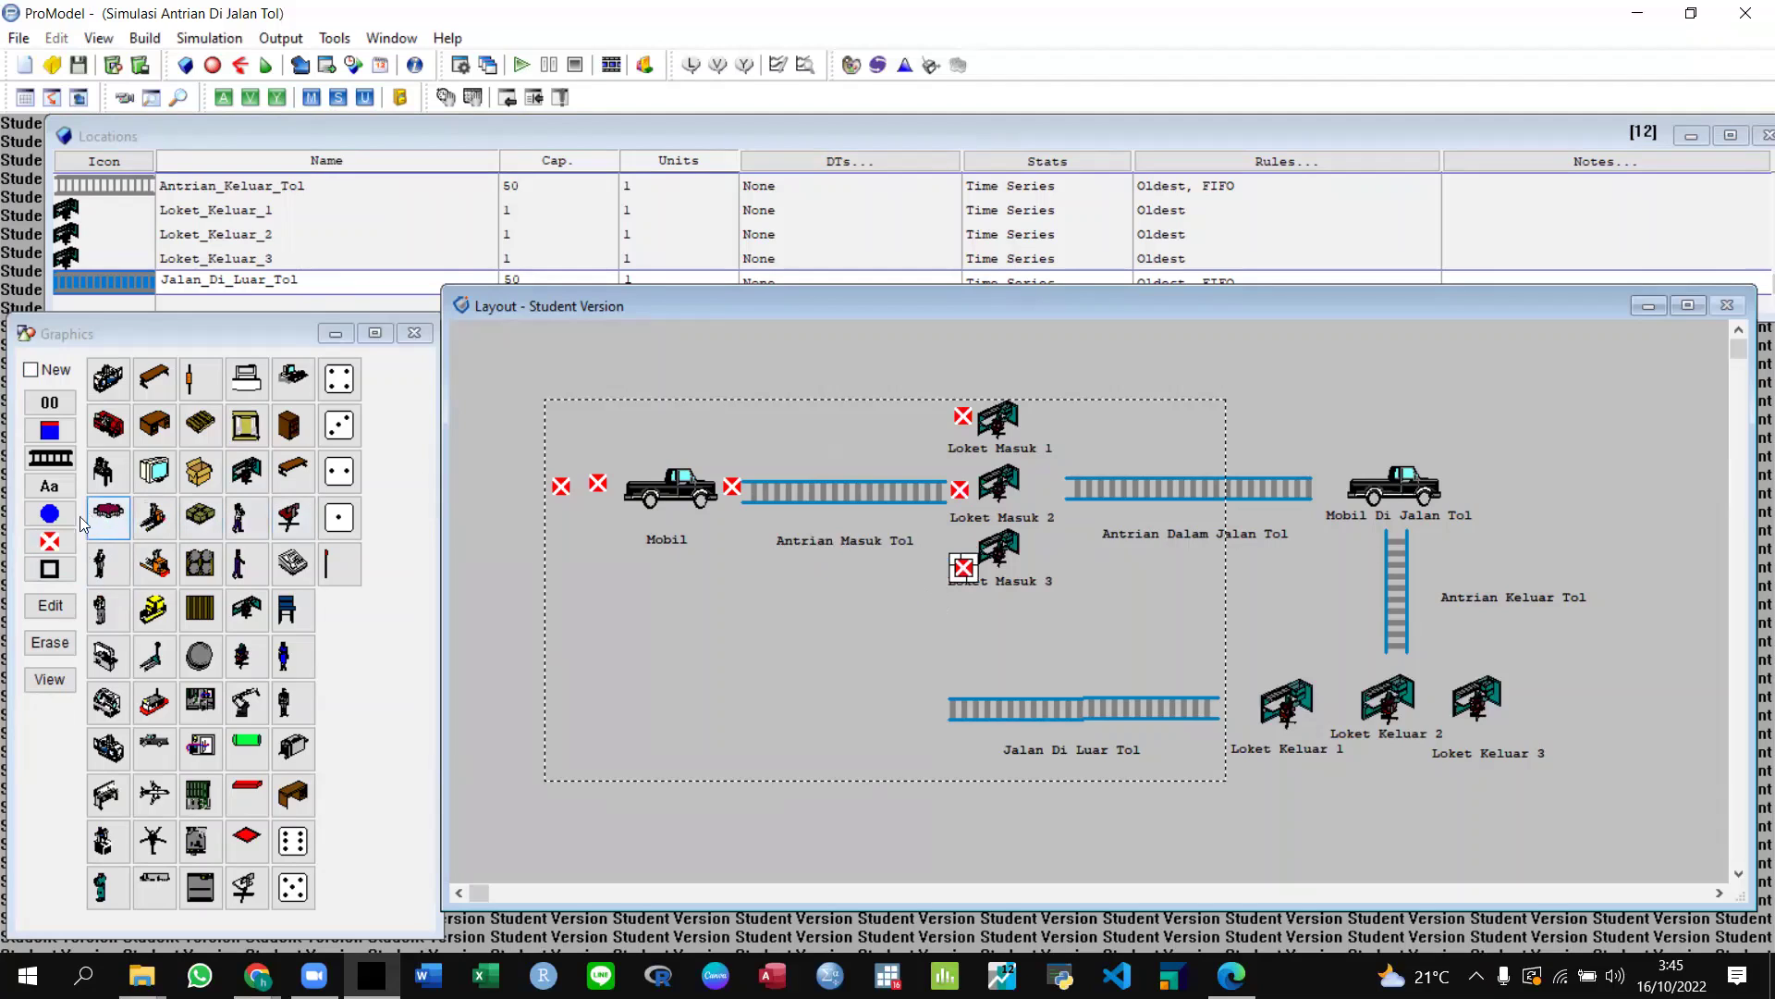
# Add entity spots at the start and the end of the Antrian Dalam Jalan Tol queue.
pyautogui.click(43, 544)
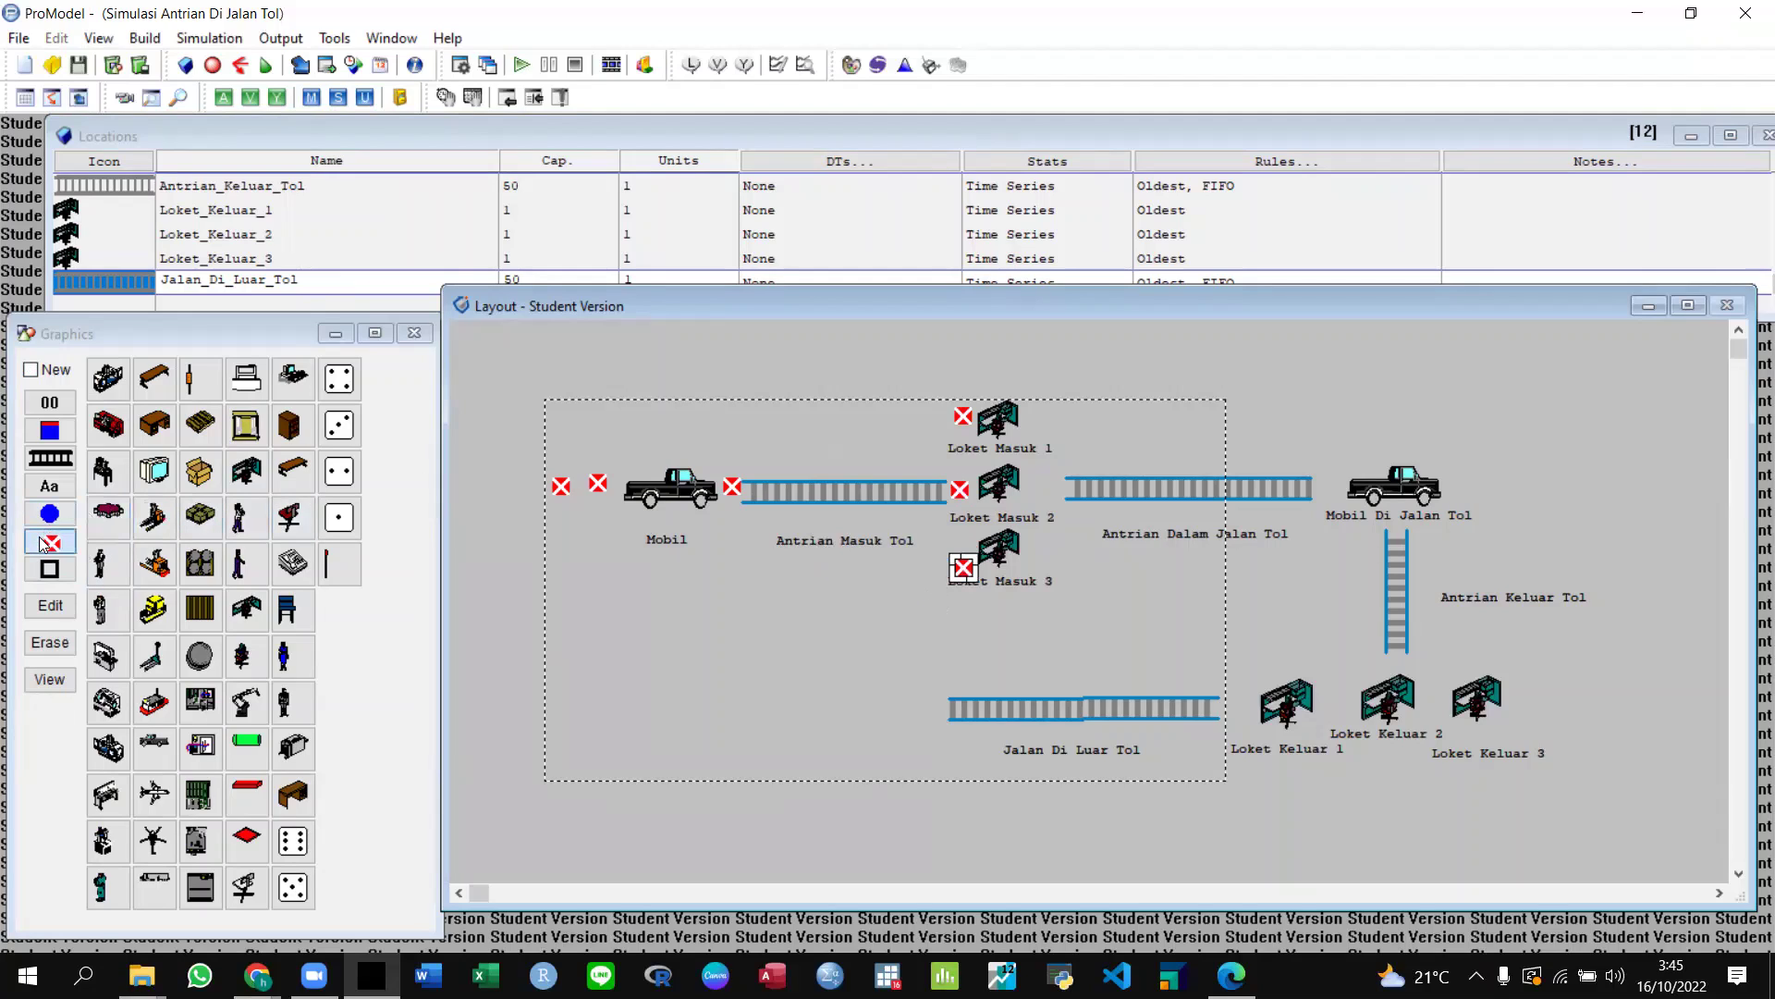
pyautogui.click(1050, 496)
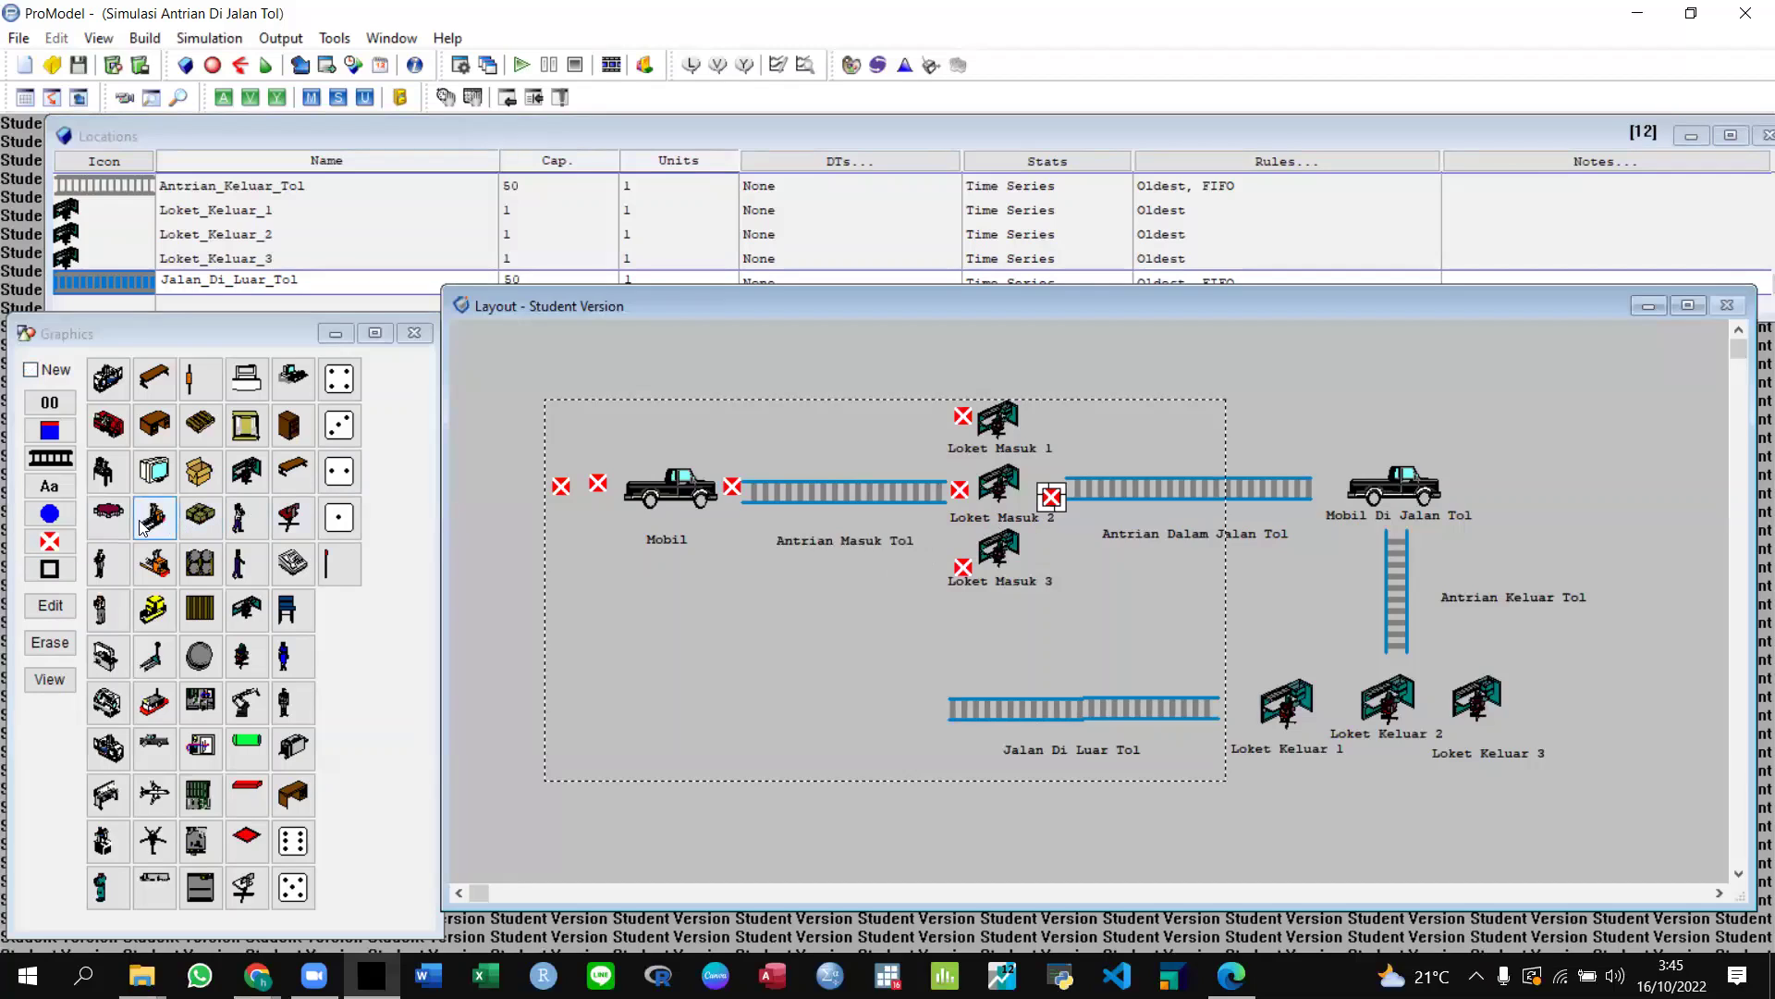
pyautogui.click(62, 538)
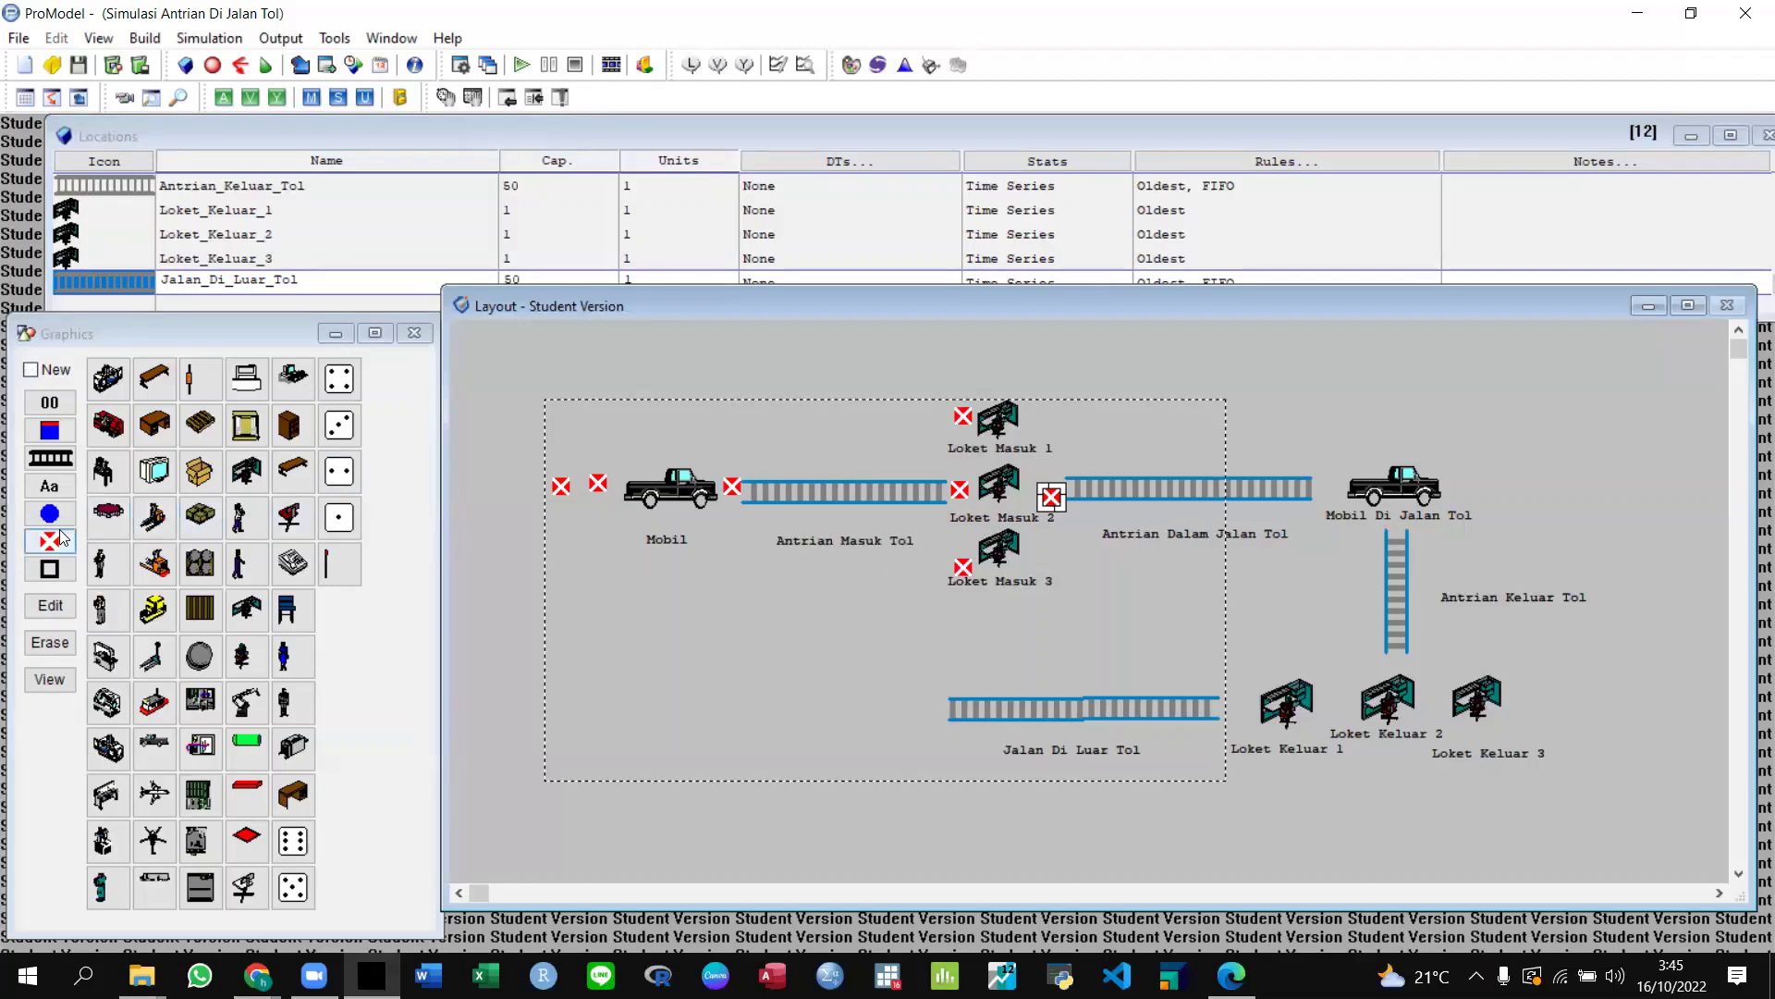
pyautogui.click(1326, 487)
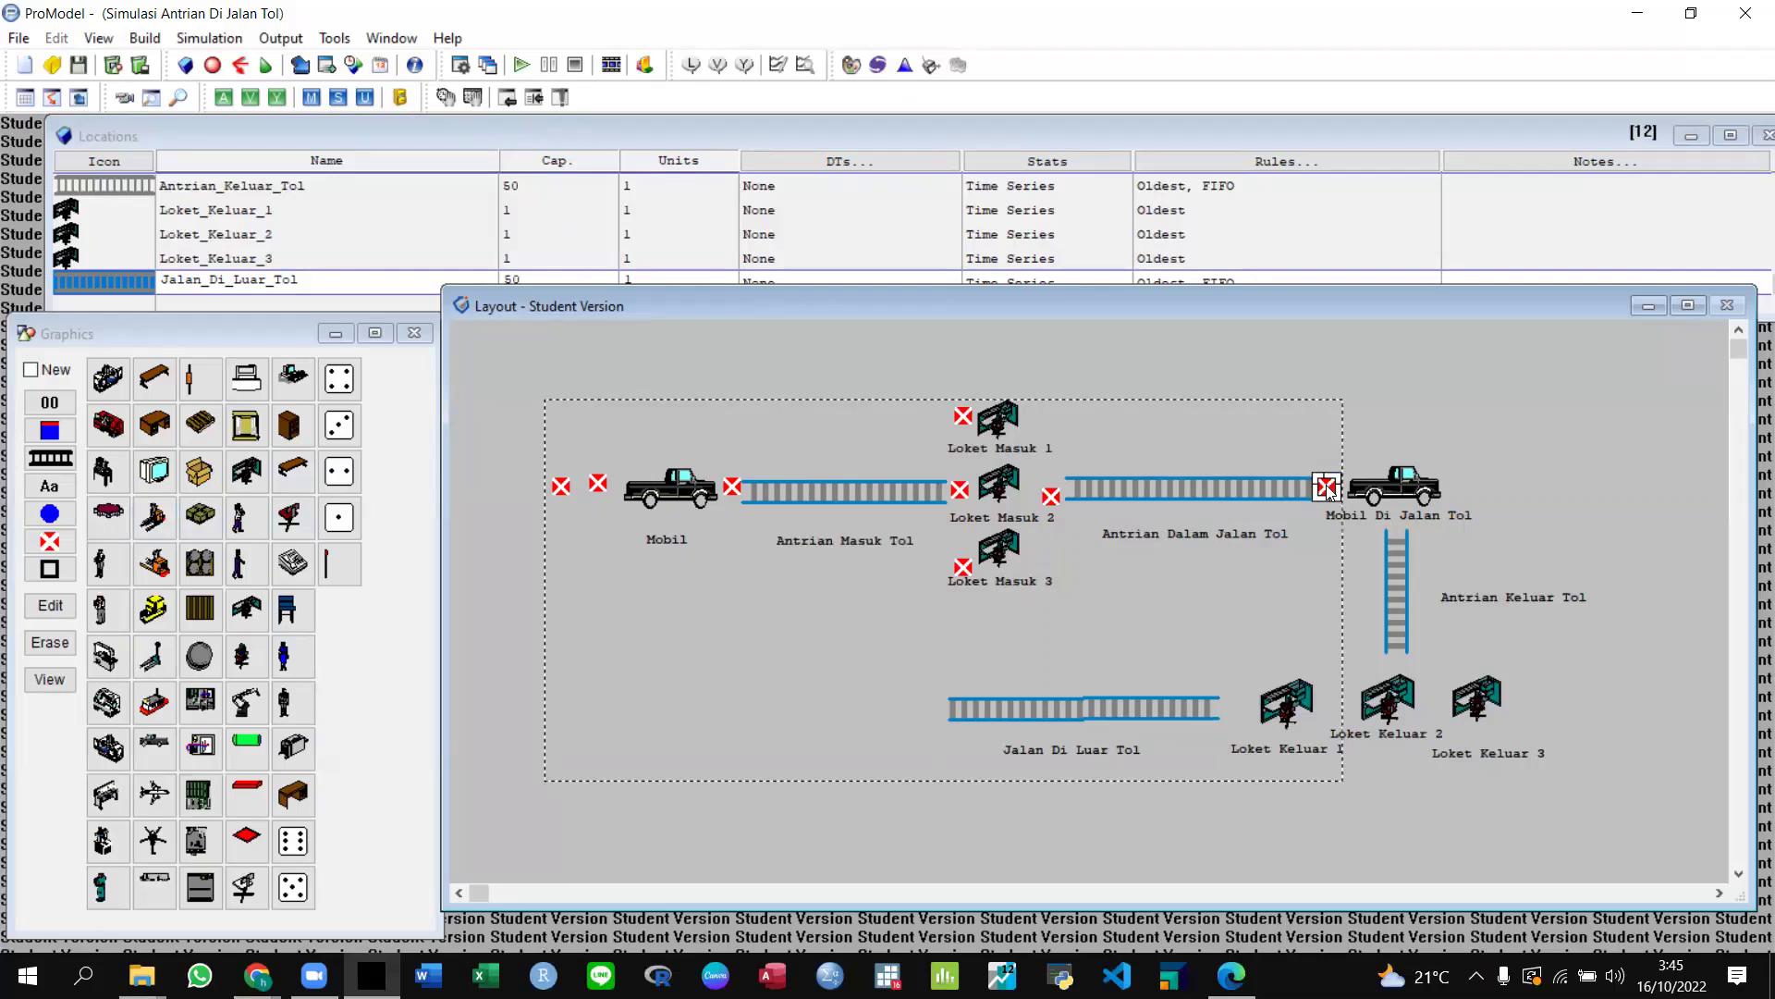
# Add entity spots at the upper and lower ends of the vertical Antrian Keluar Tol queue.
pyautogui.click(38, 551)
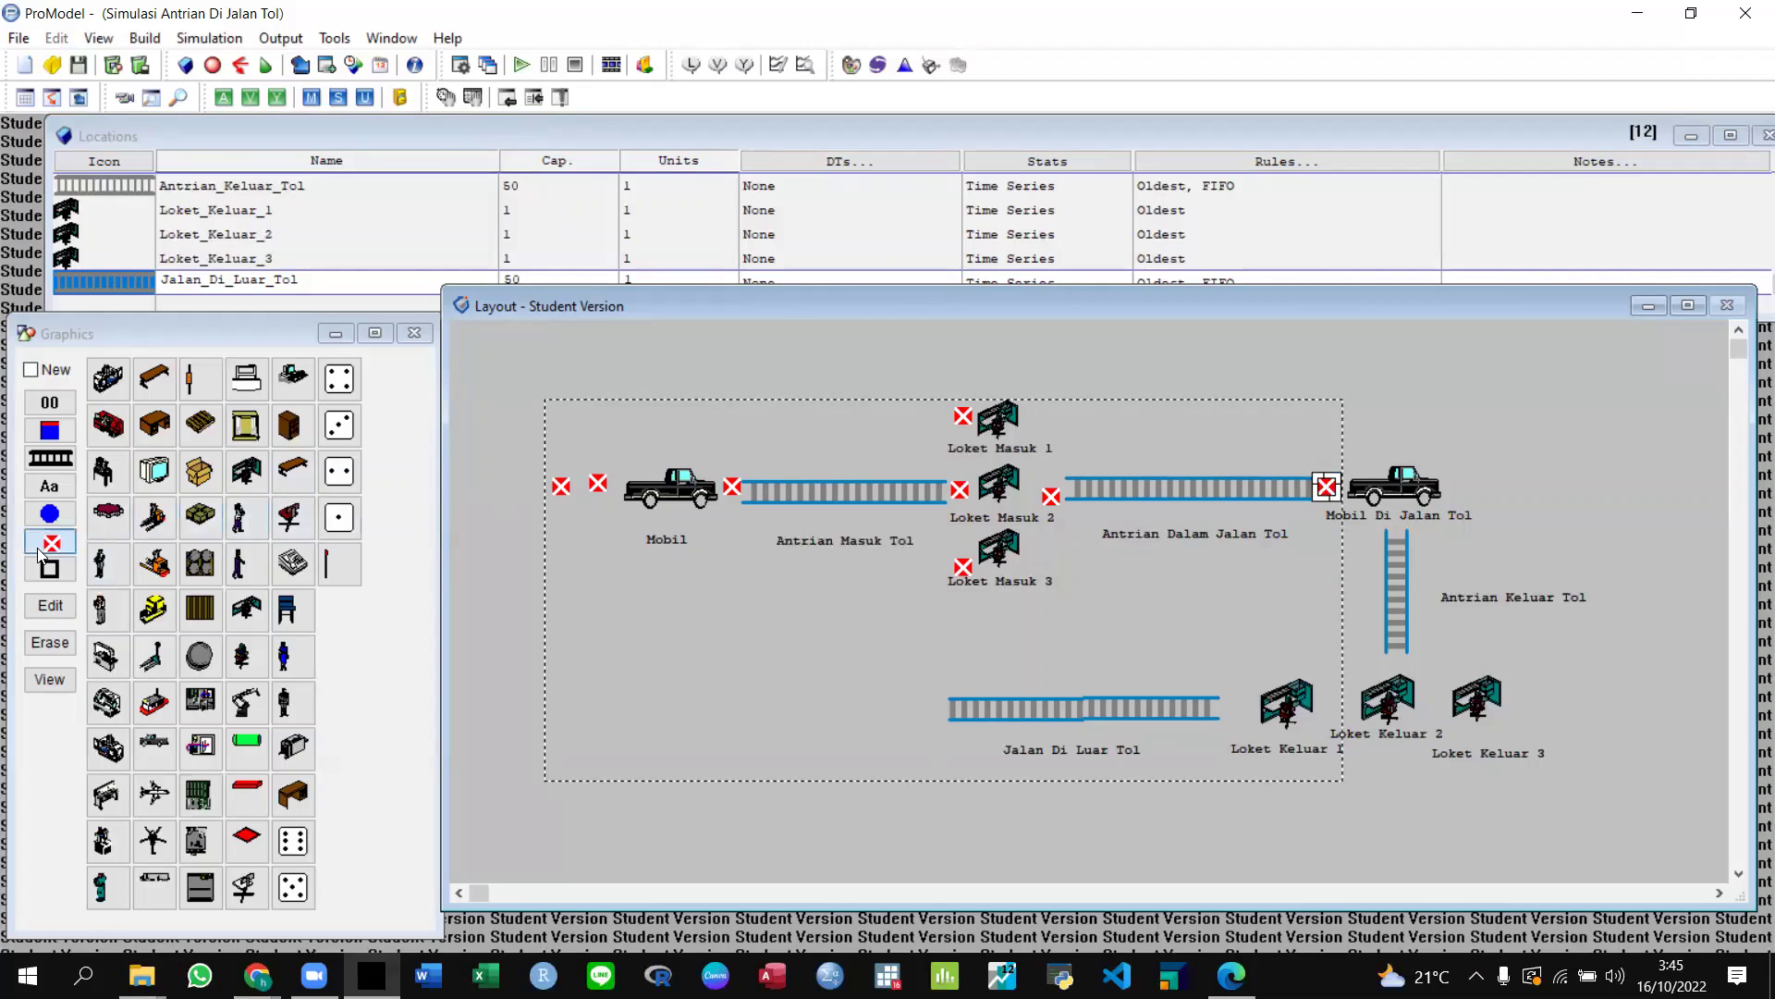
pyautogui.click(1394, 535)
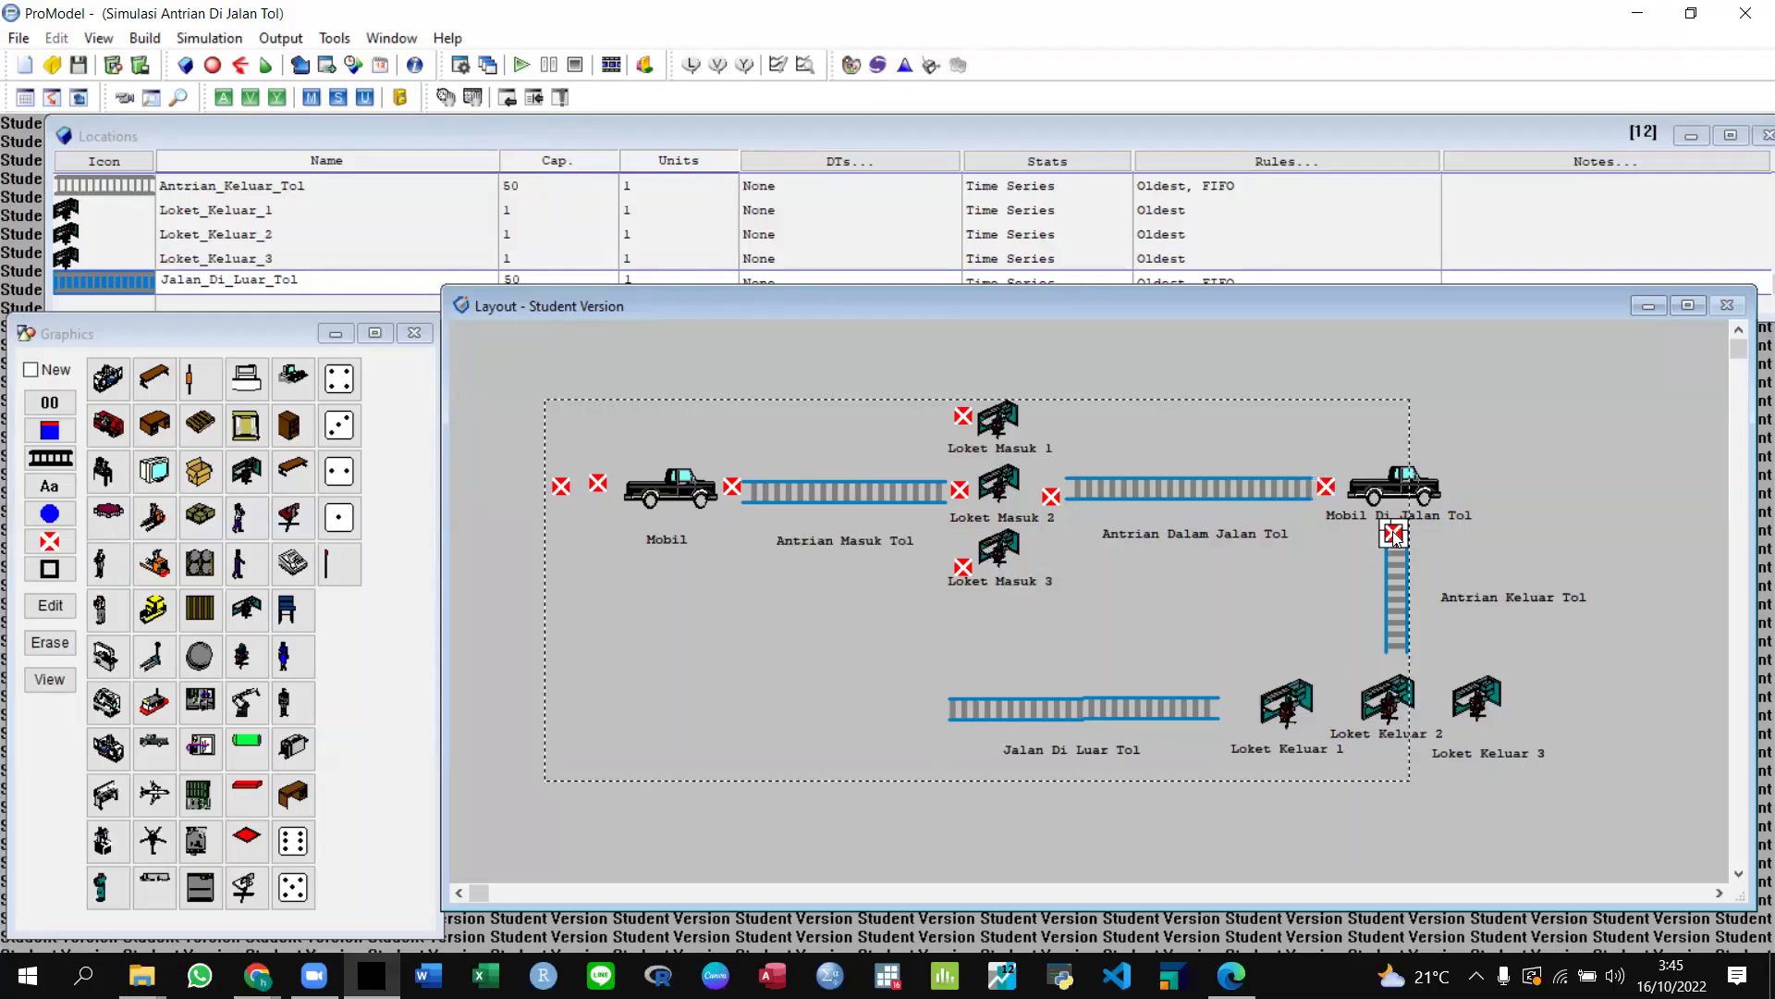
pyautogui.click(41, 553)
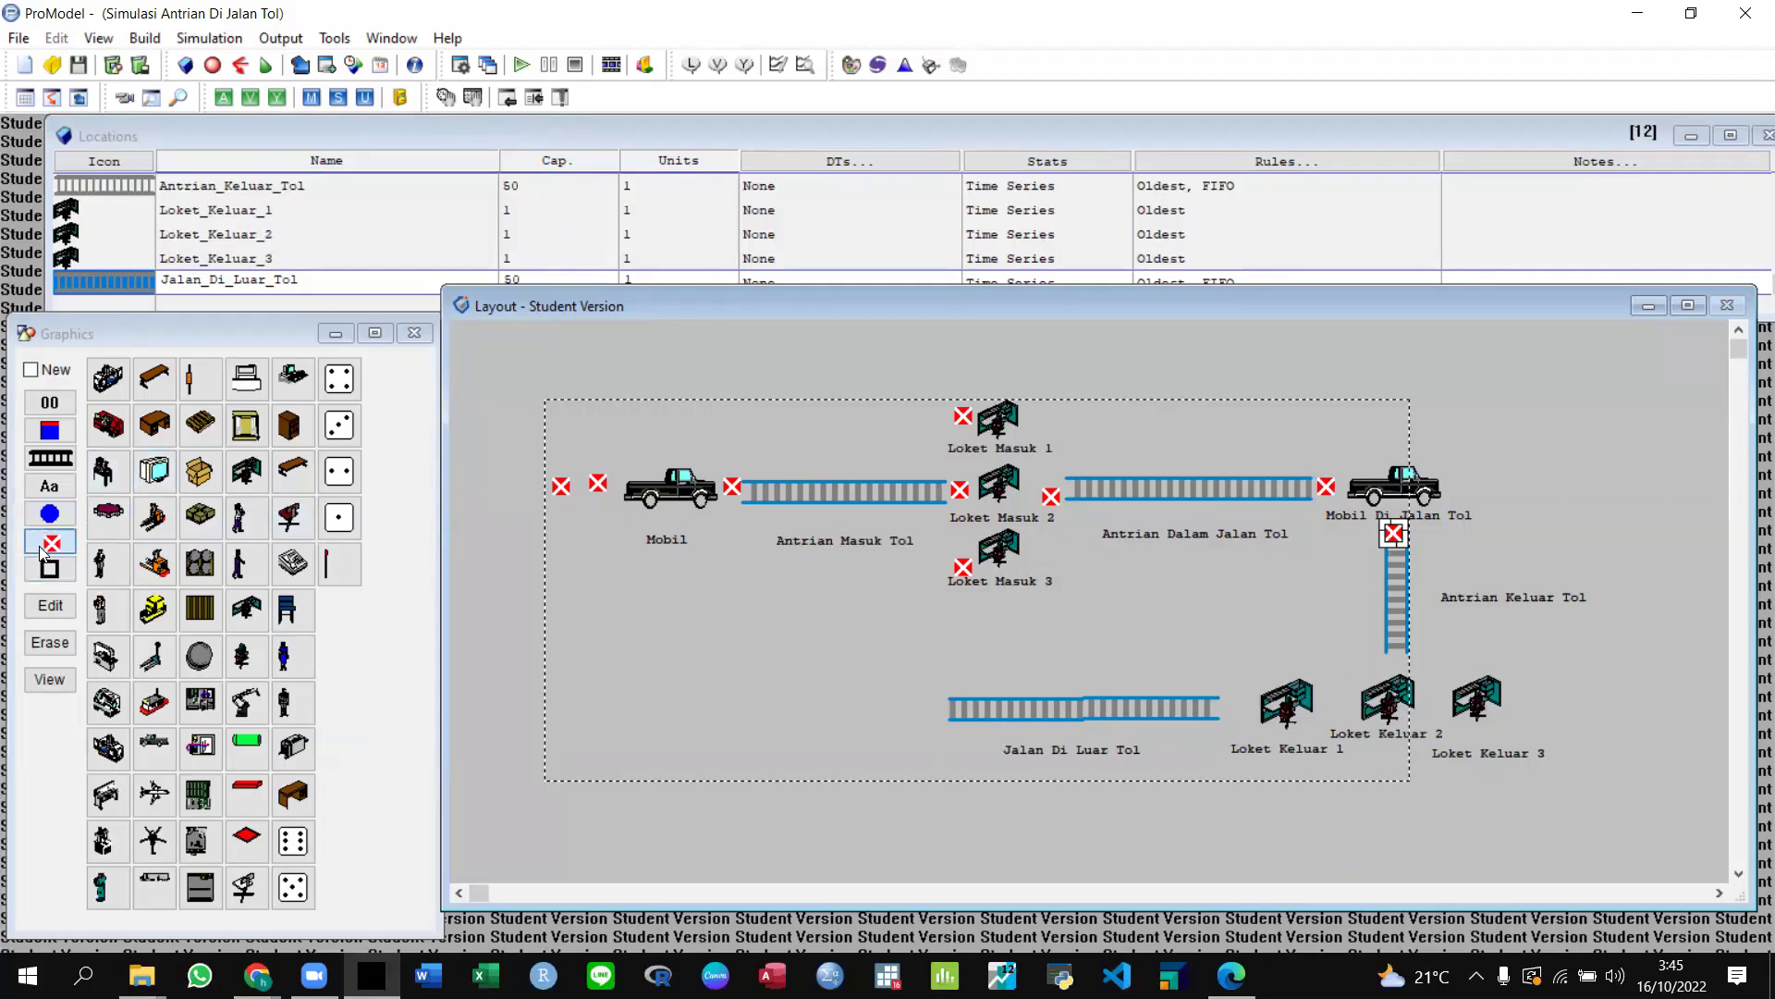
pyautogui.click(1400, 663)
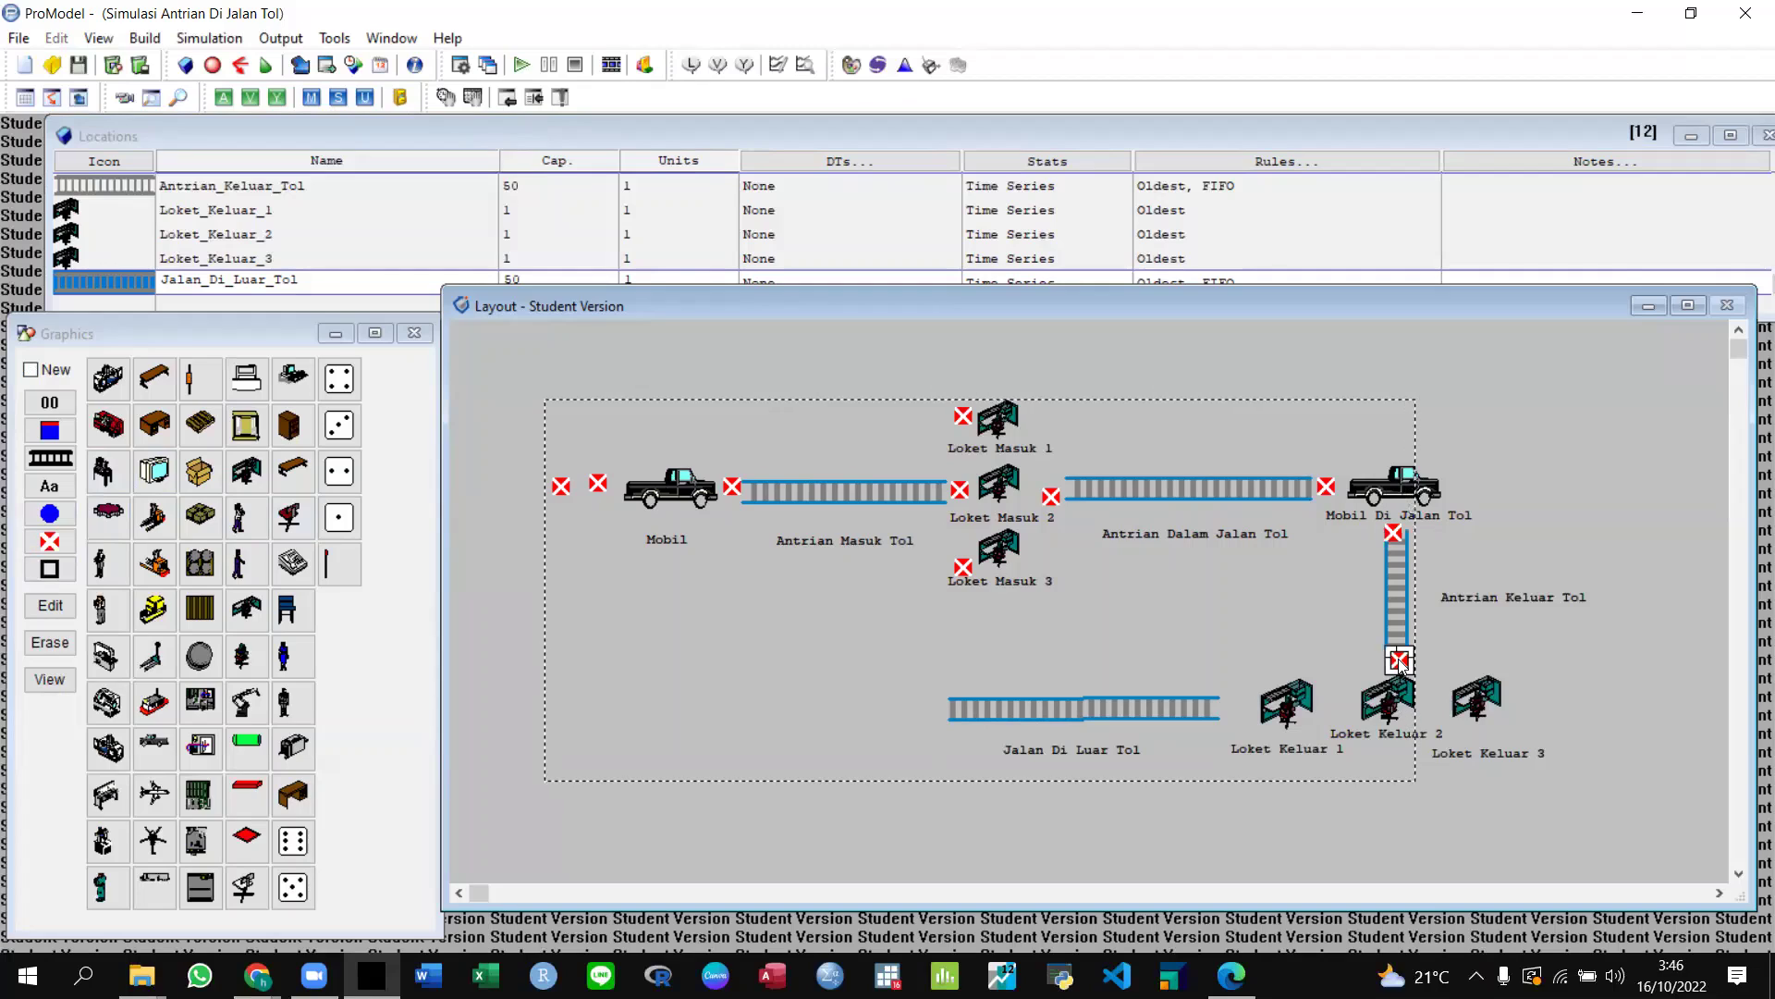
# Add one entity spot above Loket Keluar 1 and one above Loket Keluar 3.
pyautogui.click(41, 553)
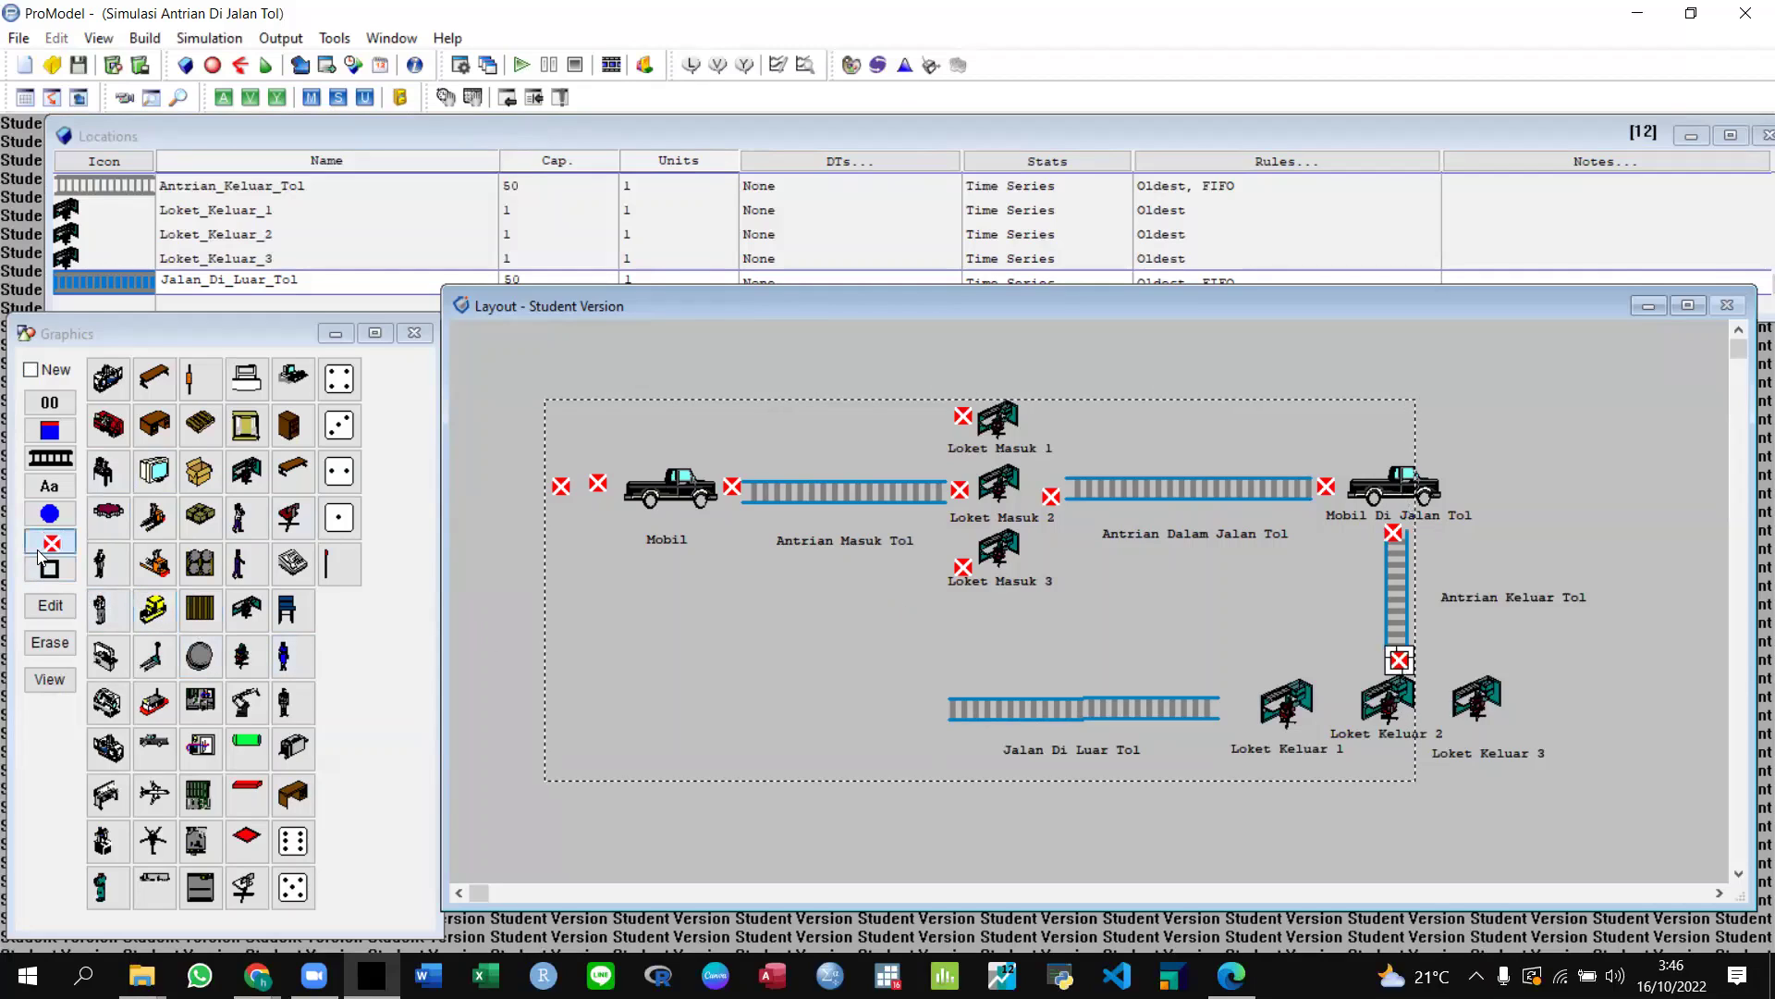
pyautogui.click(1282, 677)
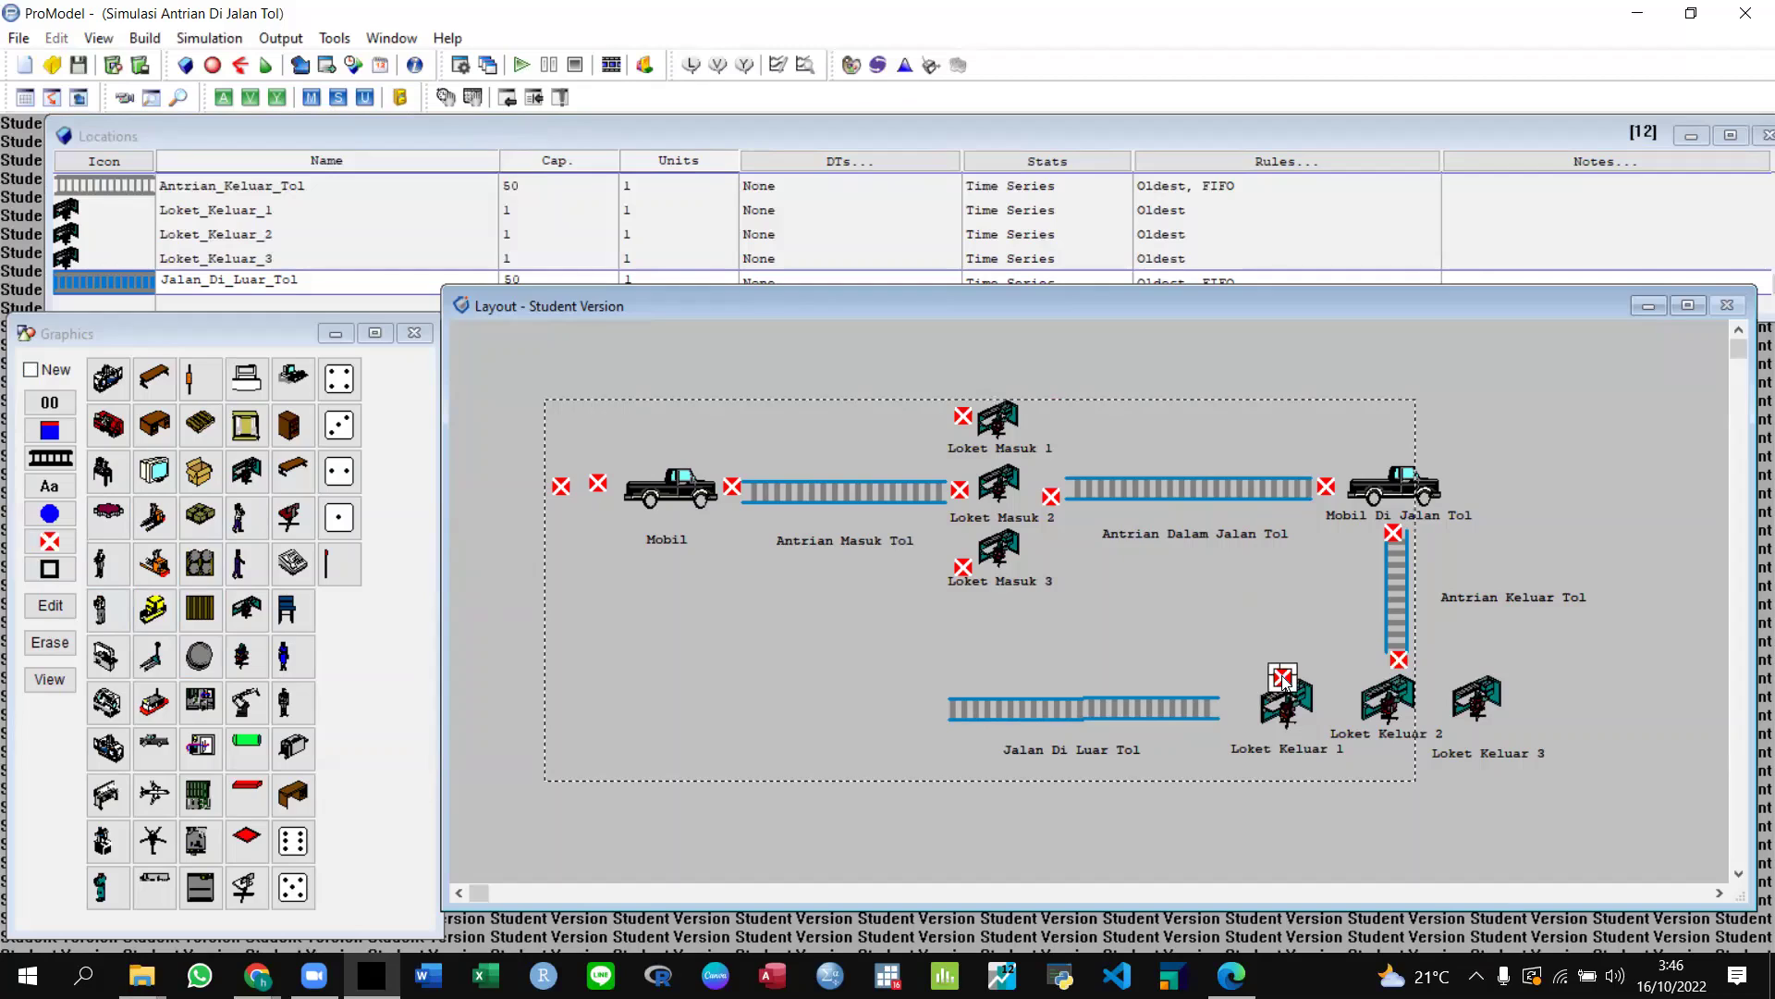
pyautogui.click(46, 542)
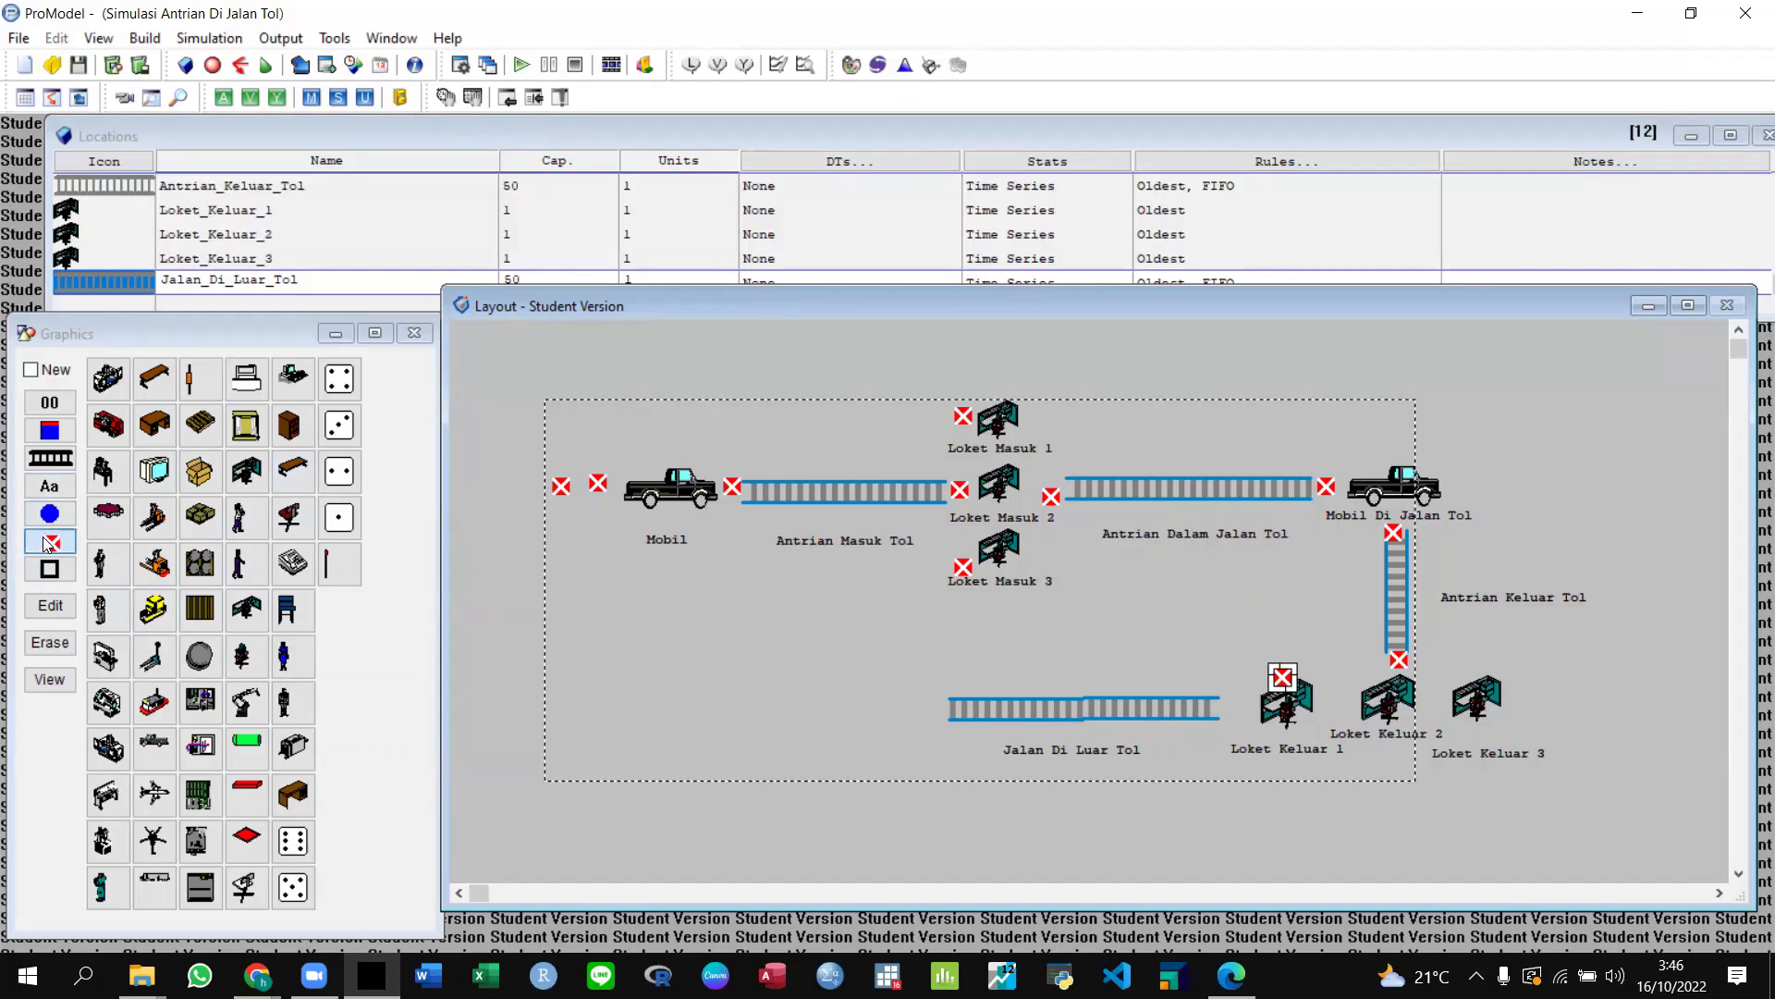
pyautogui.click(1481, 668)
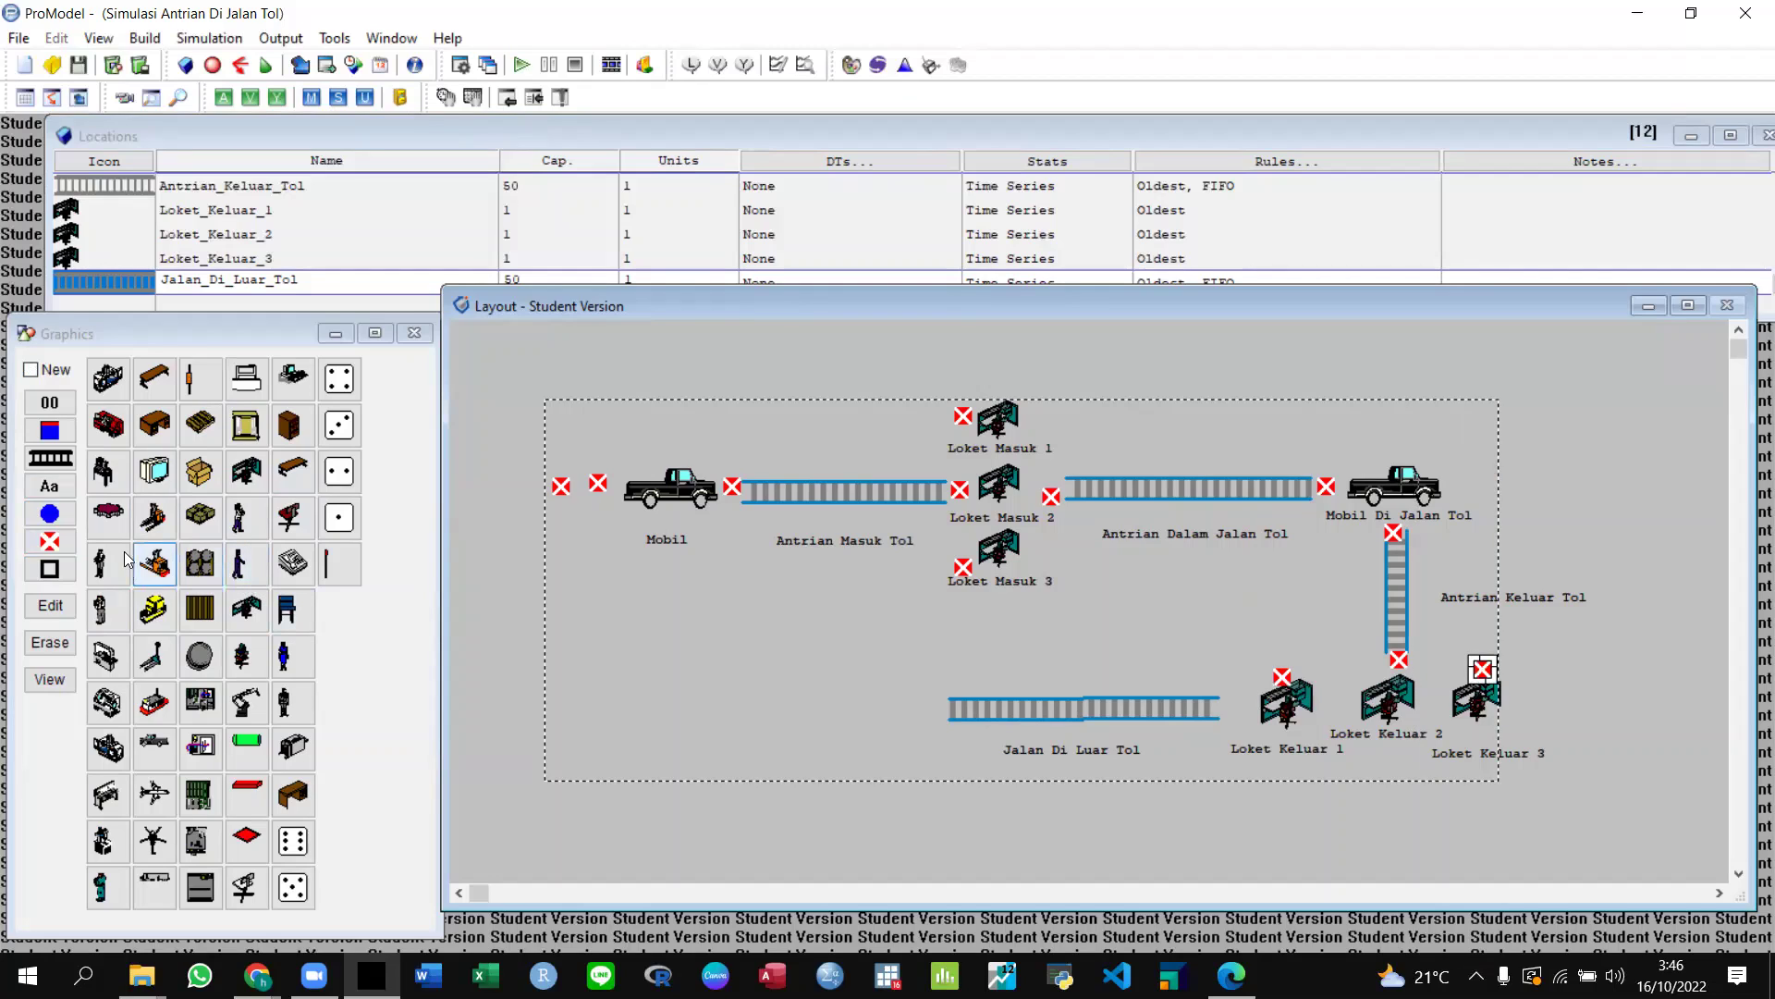
# Add entity spots at both ends of the Jalan Di Luar Tol queue.
pyautogui.click(61, 544)
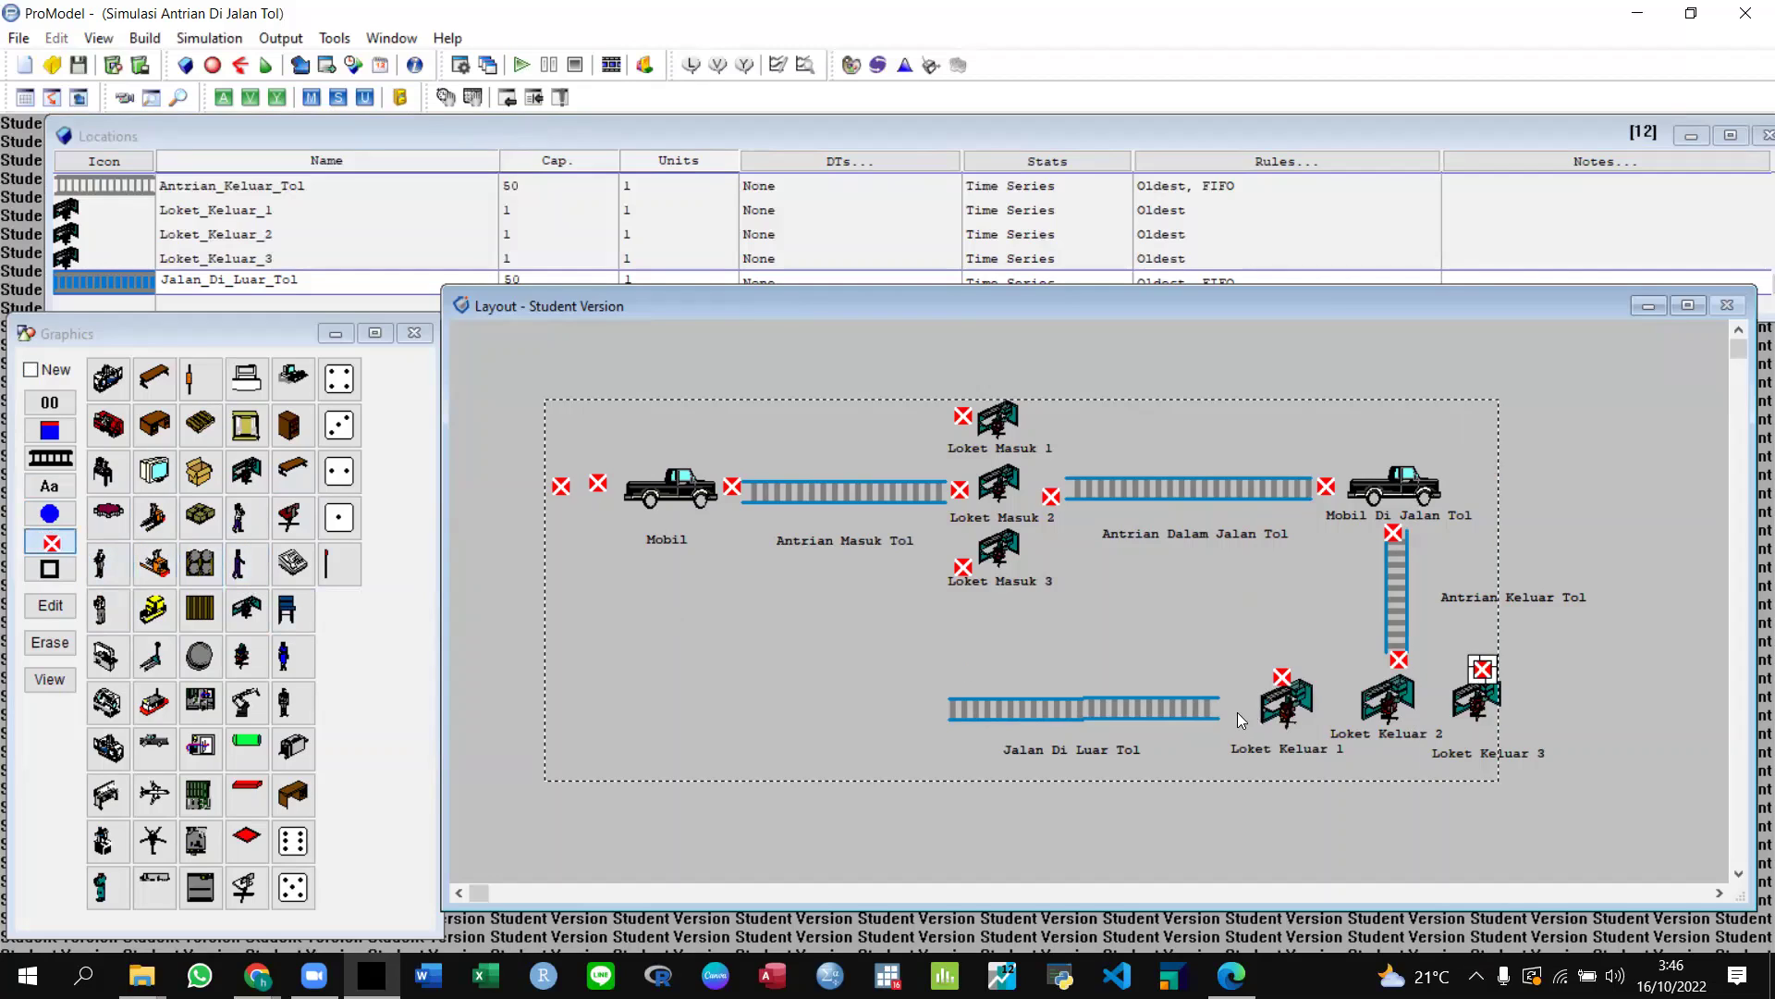
pyautogui.click(1221, 708)
pyautogui.click(46, 543)
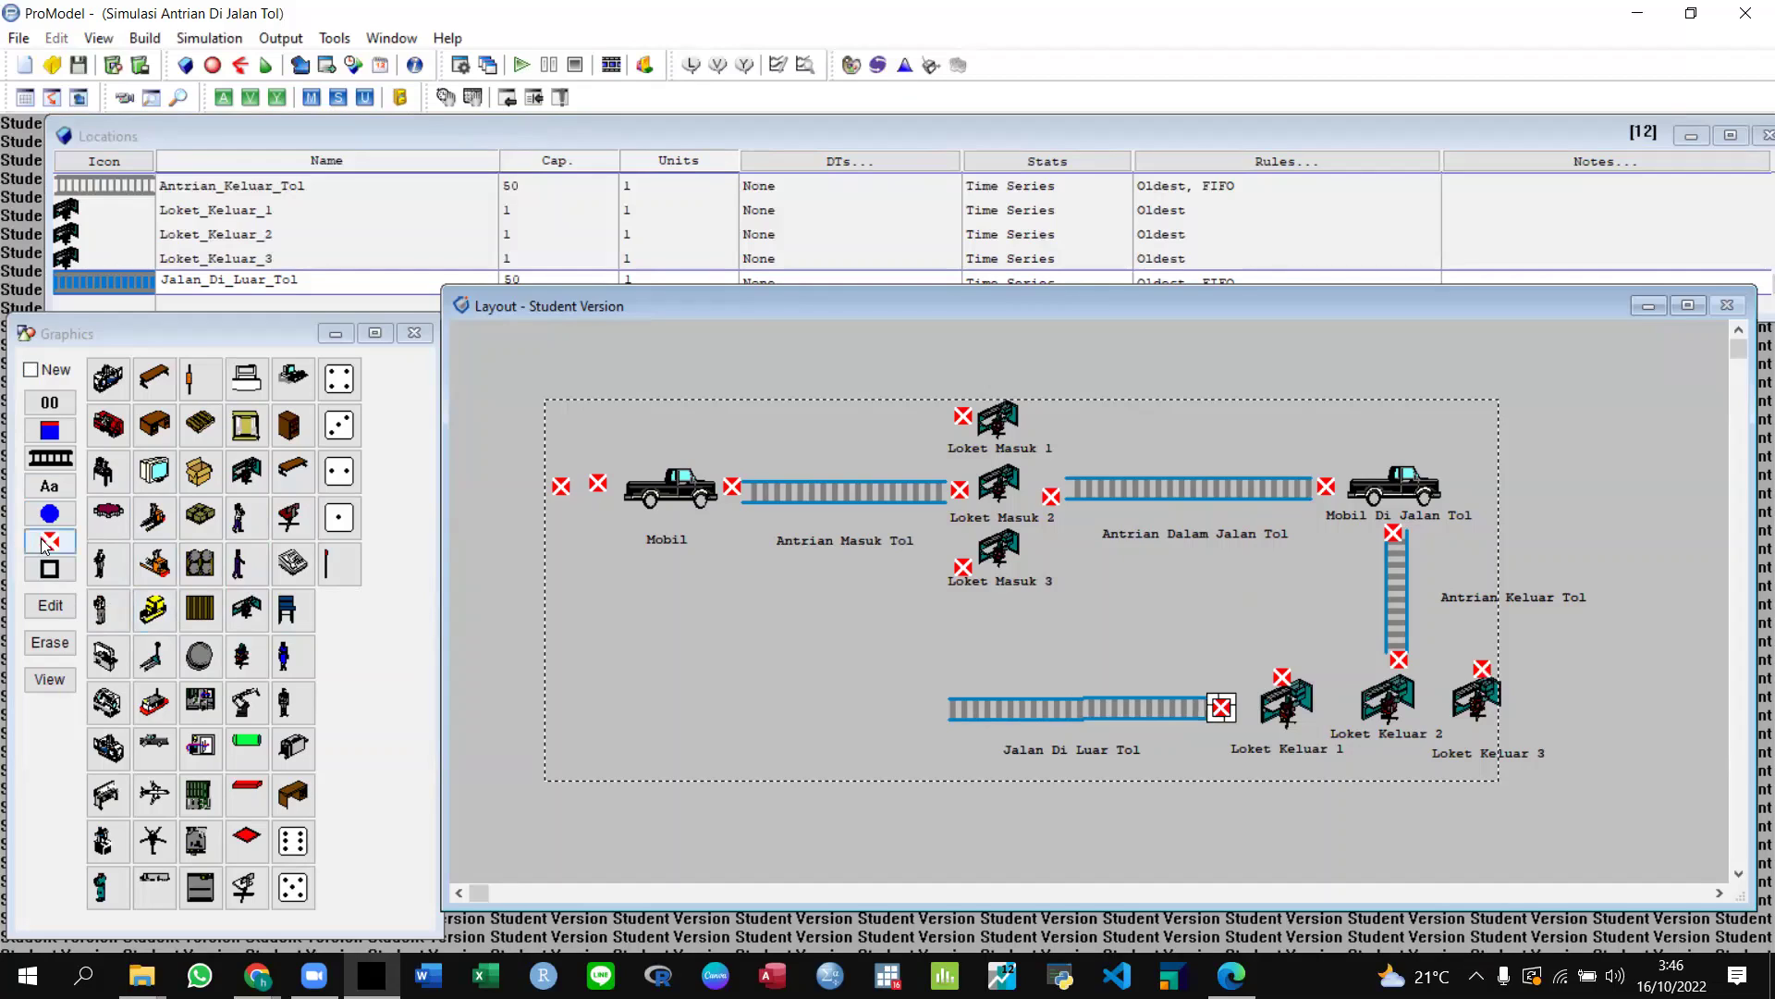
pyautogui.click(937, 710)
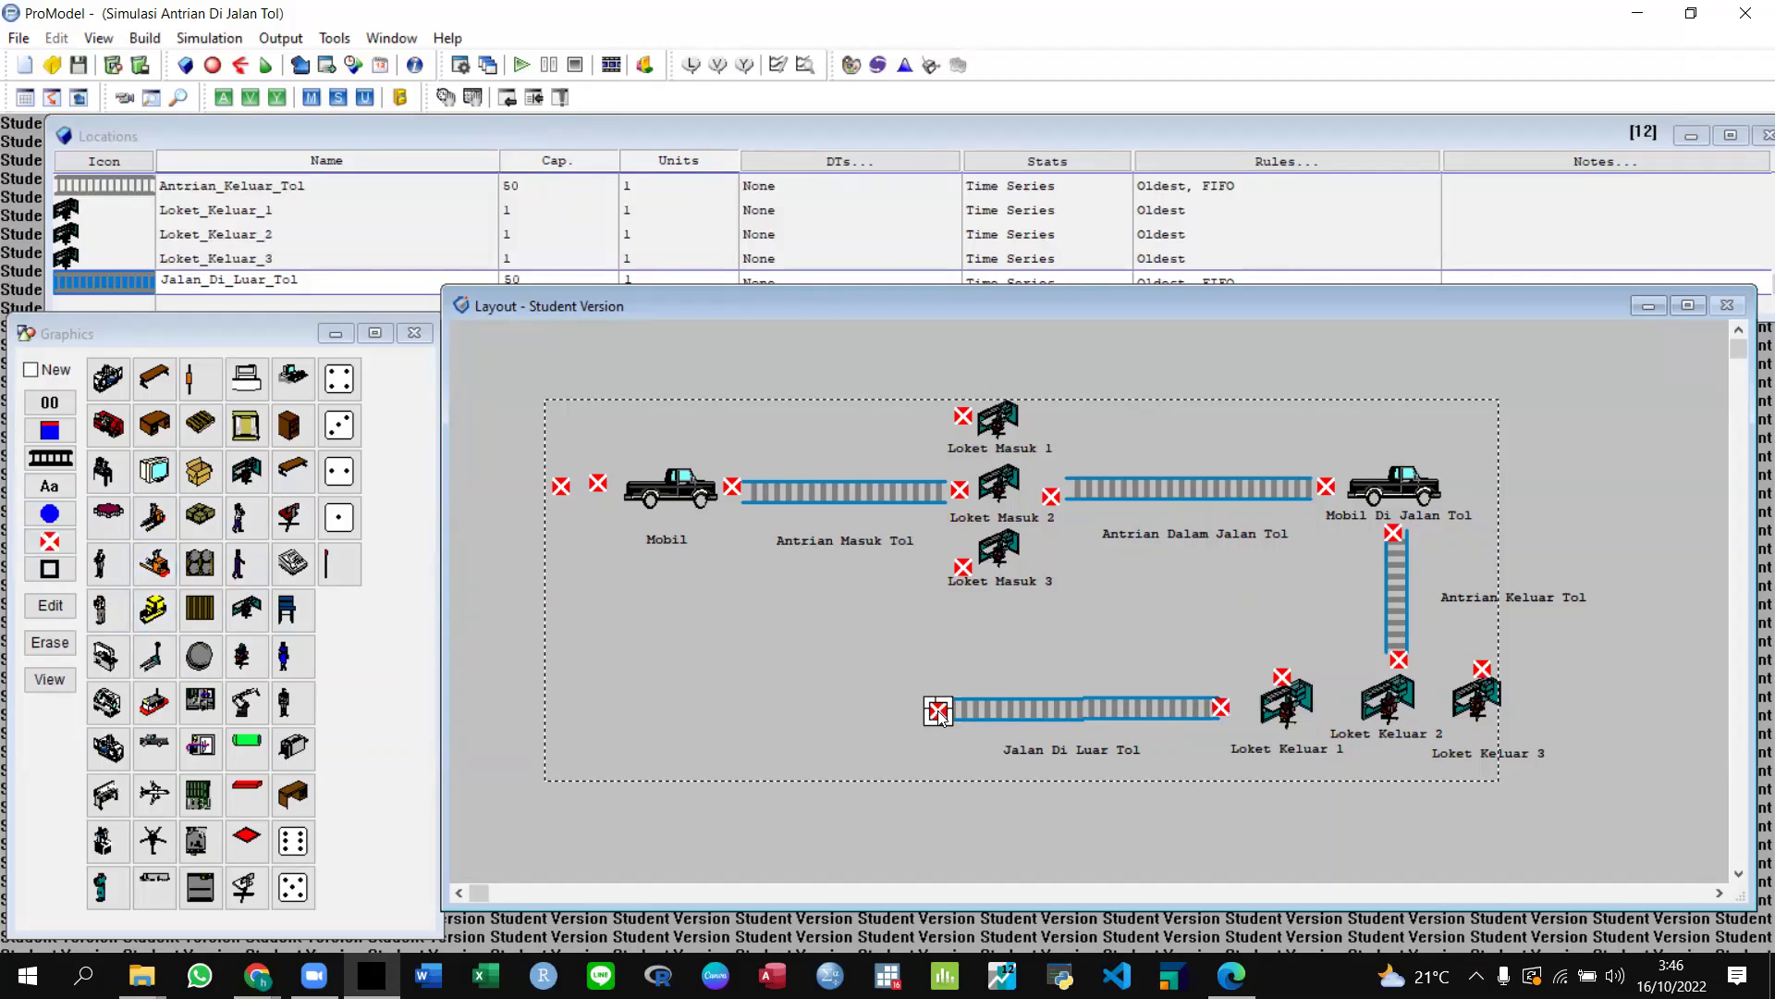
# Nudge the entity spots beside Mobil, before Antrian Dalam Jalan Tol, below Antrian Keluar Tol and above Loket Keluar 1 into better alignment.
pyautogui.click(598, 487)
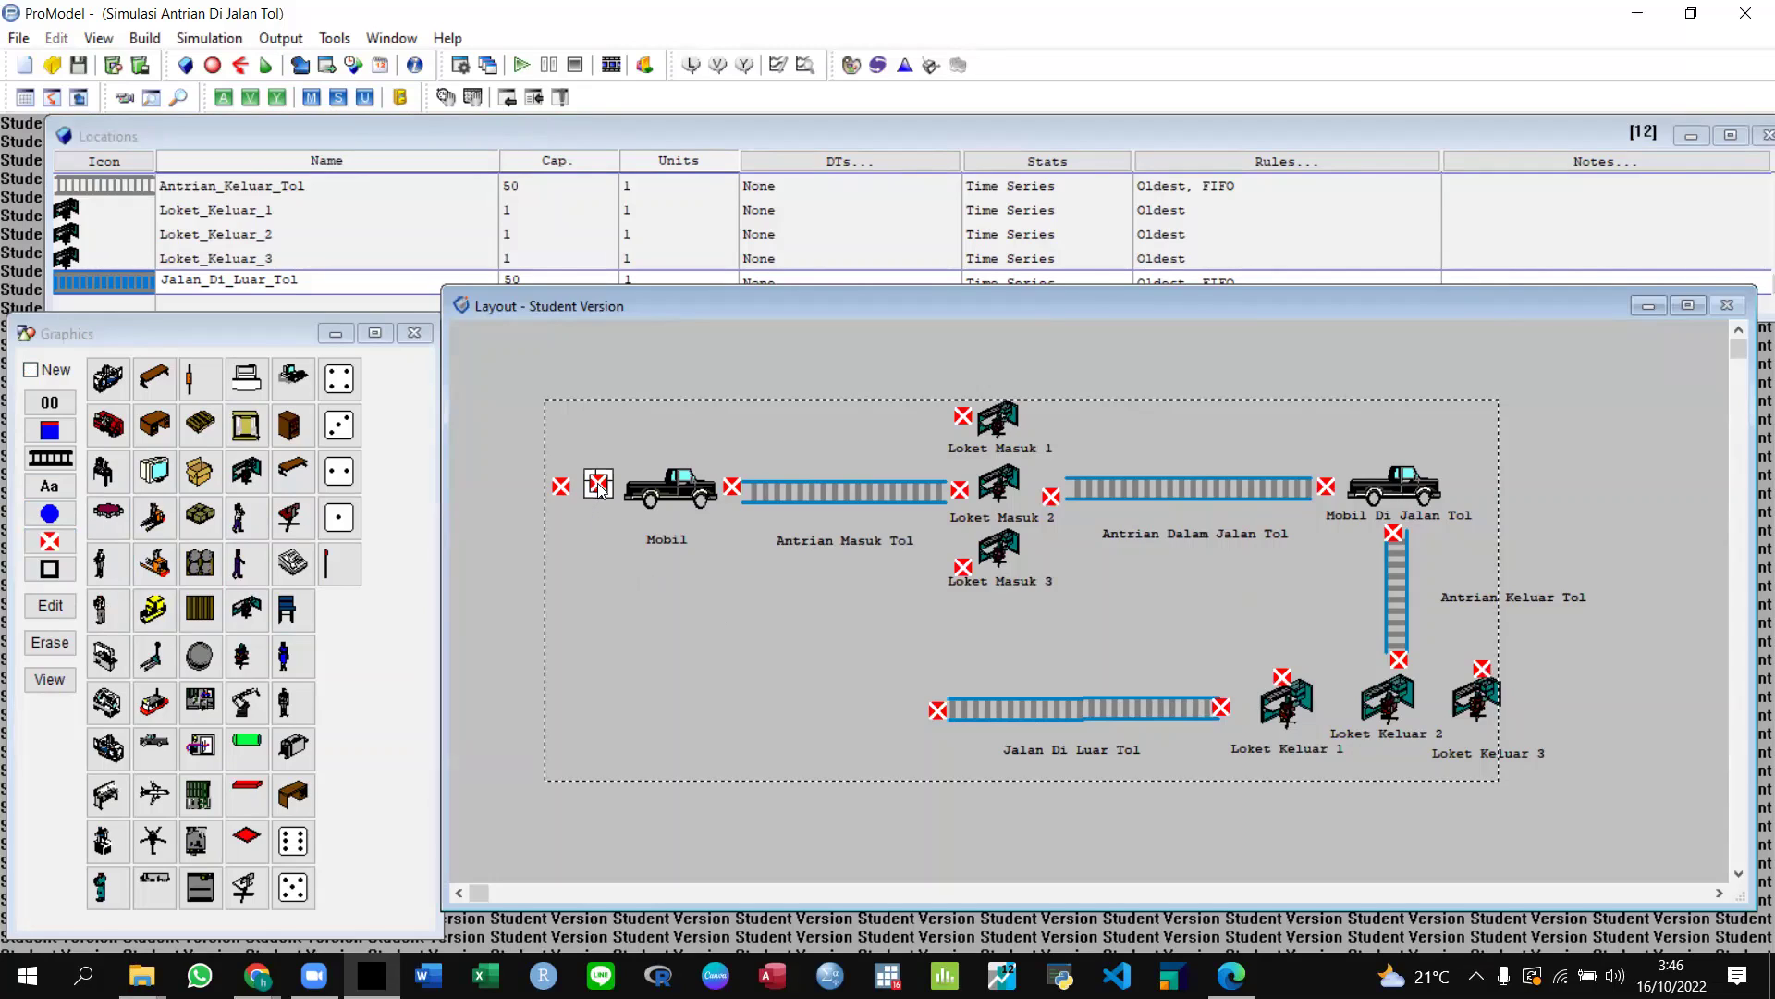
pyautogui.moveTo(600, 490); pyautogui.dragTo(608, 496)
pyautogui.click(1049, 498)
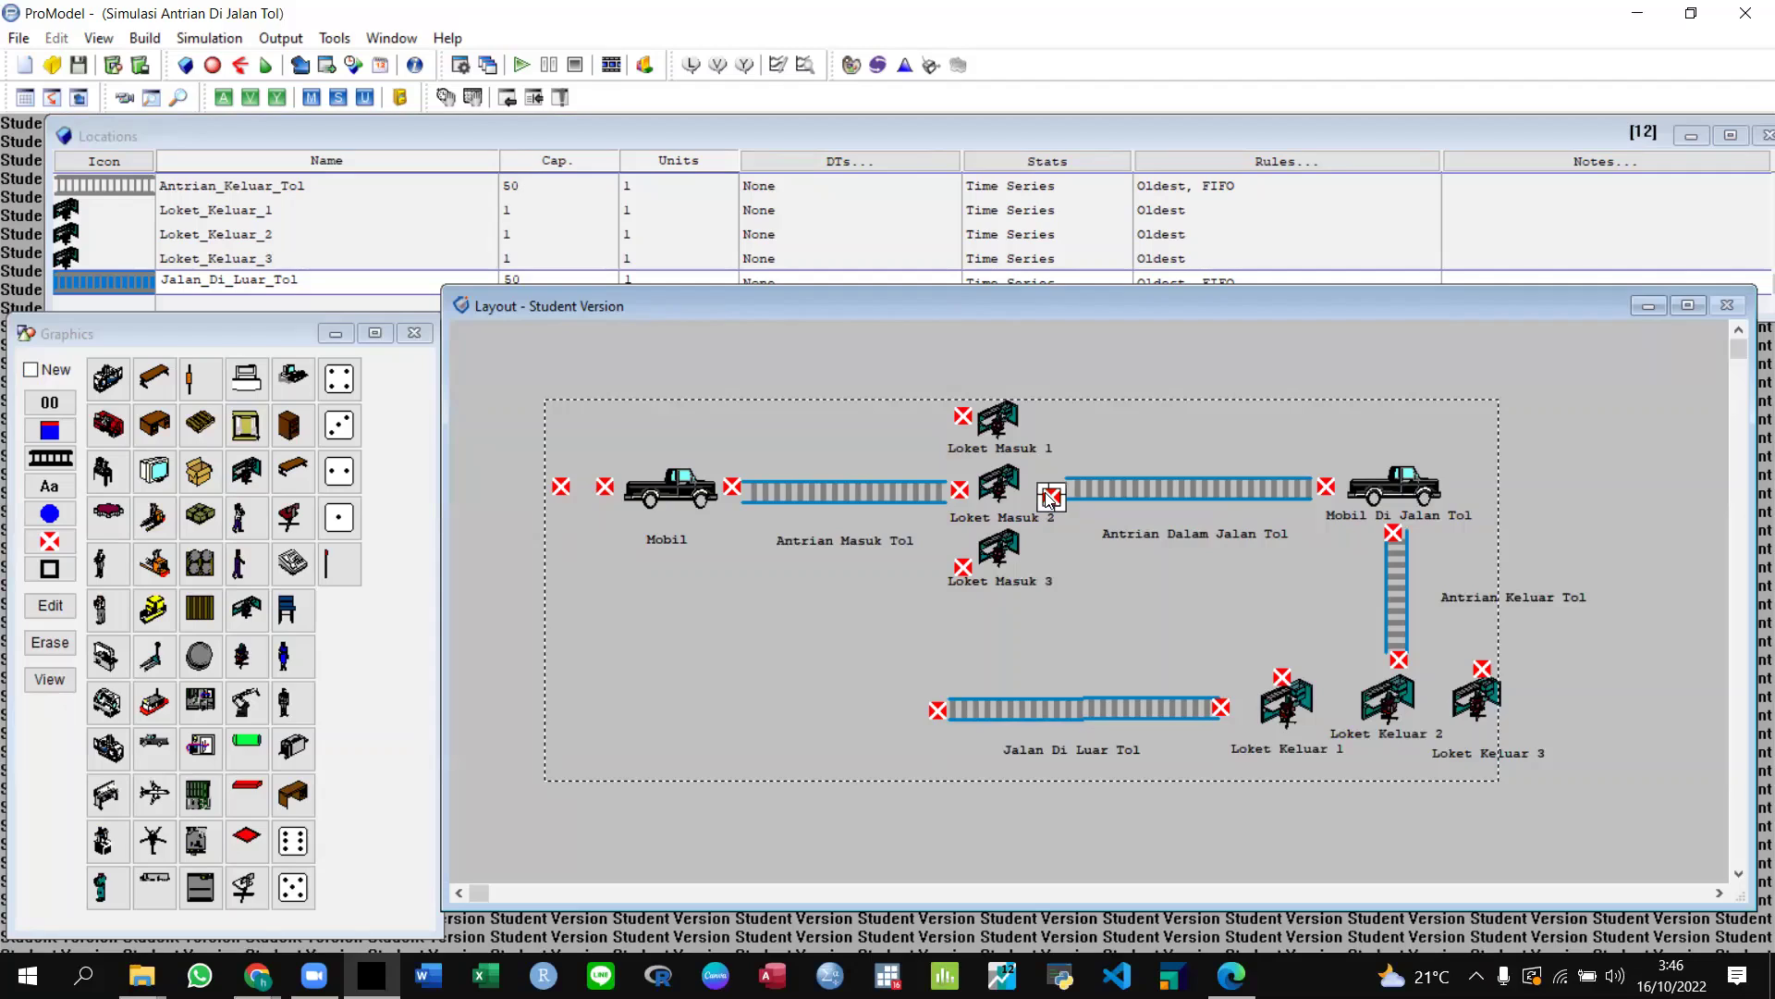
pyautogui.moveTo(1046, 494); pyautogui.dragTo(1047, 488)
pyautogui.click(1396, 661)
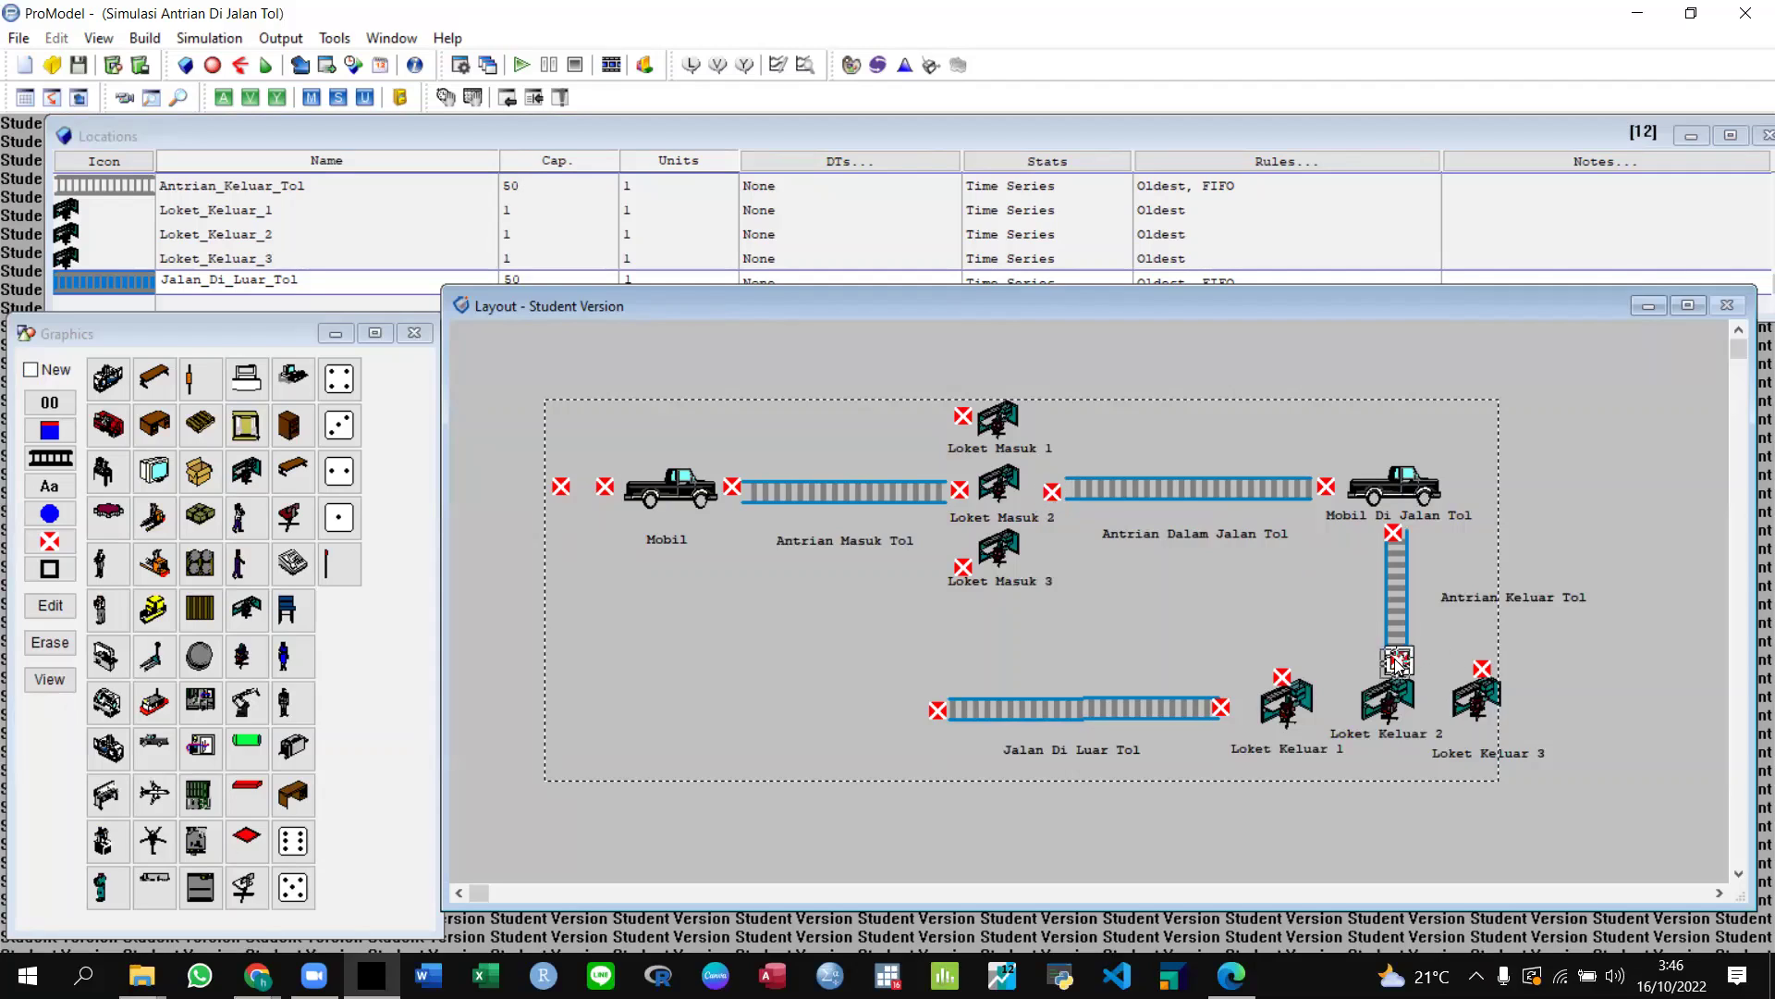
pyautogui.click(1283, 676)
pyautogui.moveTo(1283, 675); pyautogui.dragTo(1288, 670)
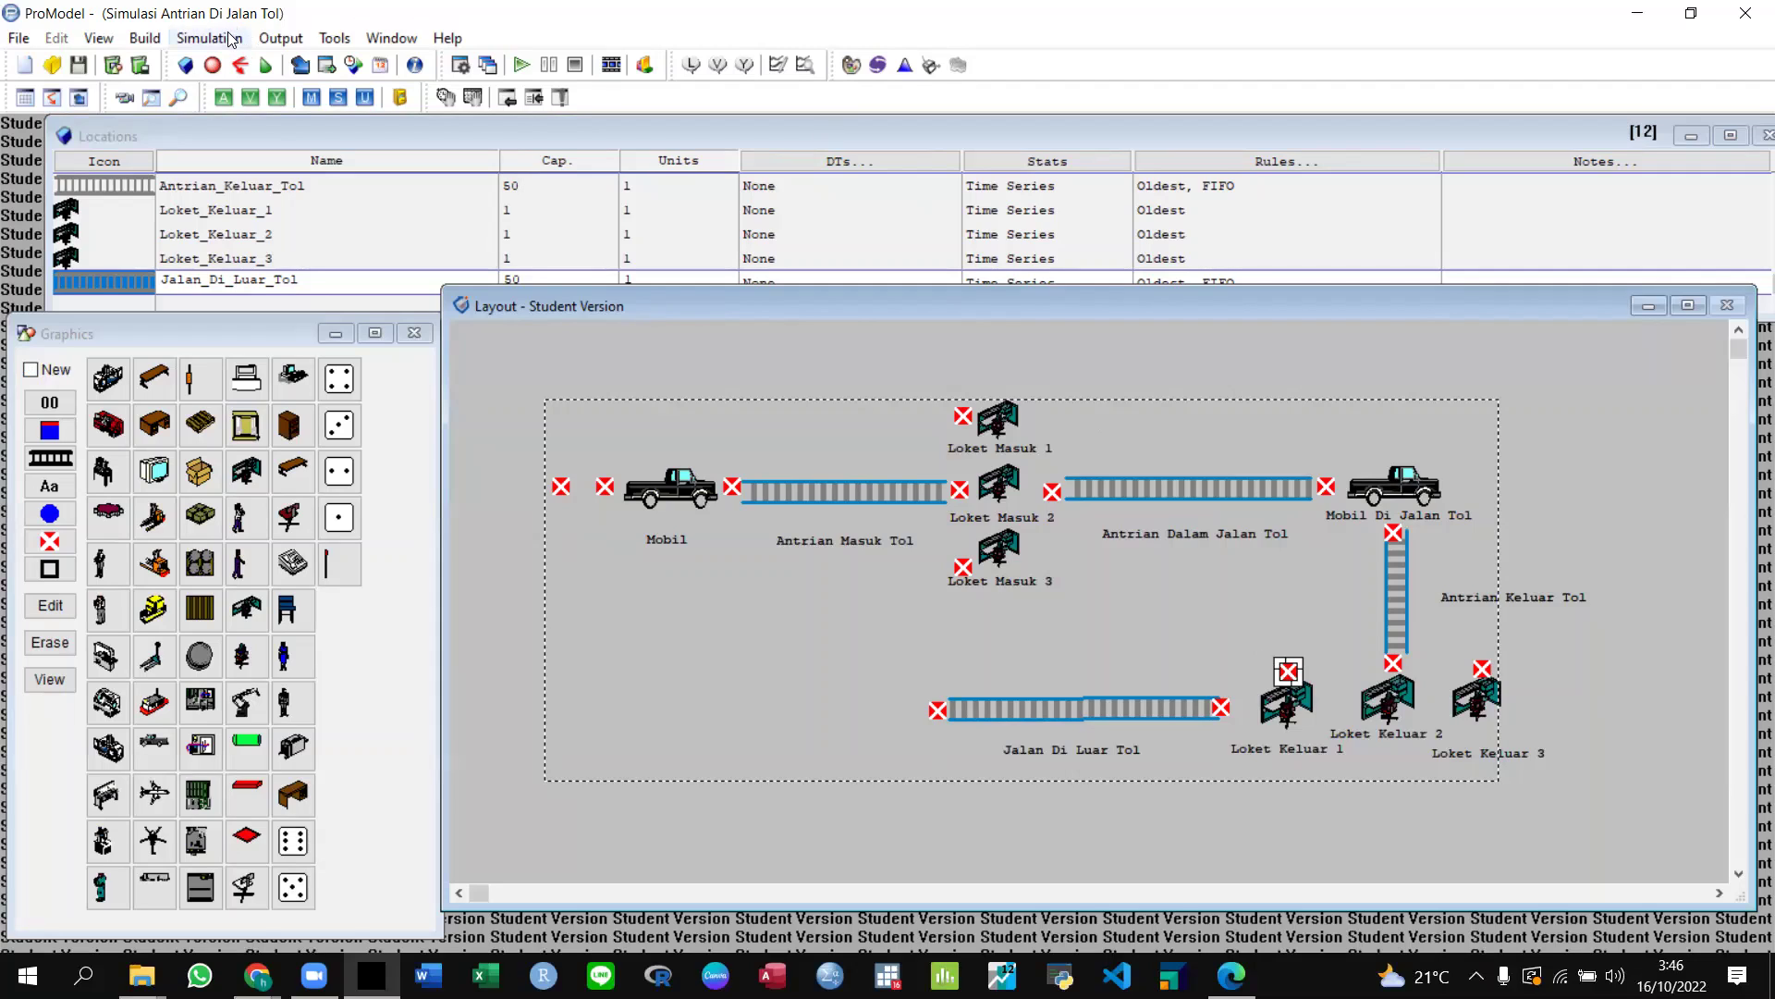
# Configure the simulation options with a run time of 1 hour and a clock precision of 0.00001.
pyautogui.click(231, 39)
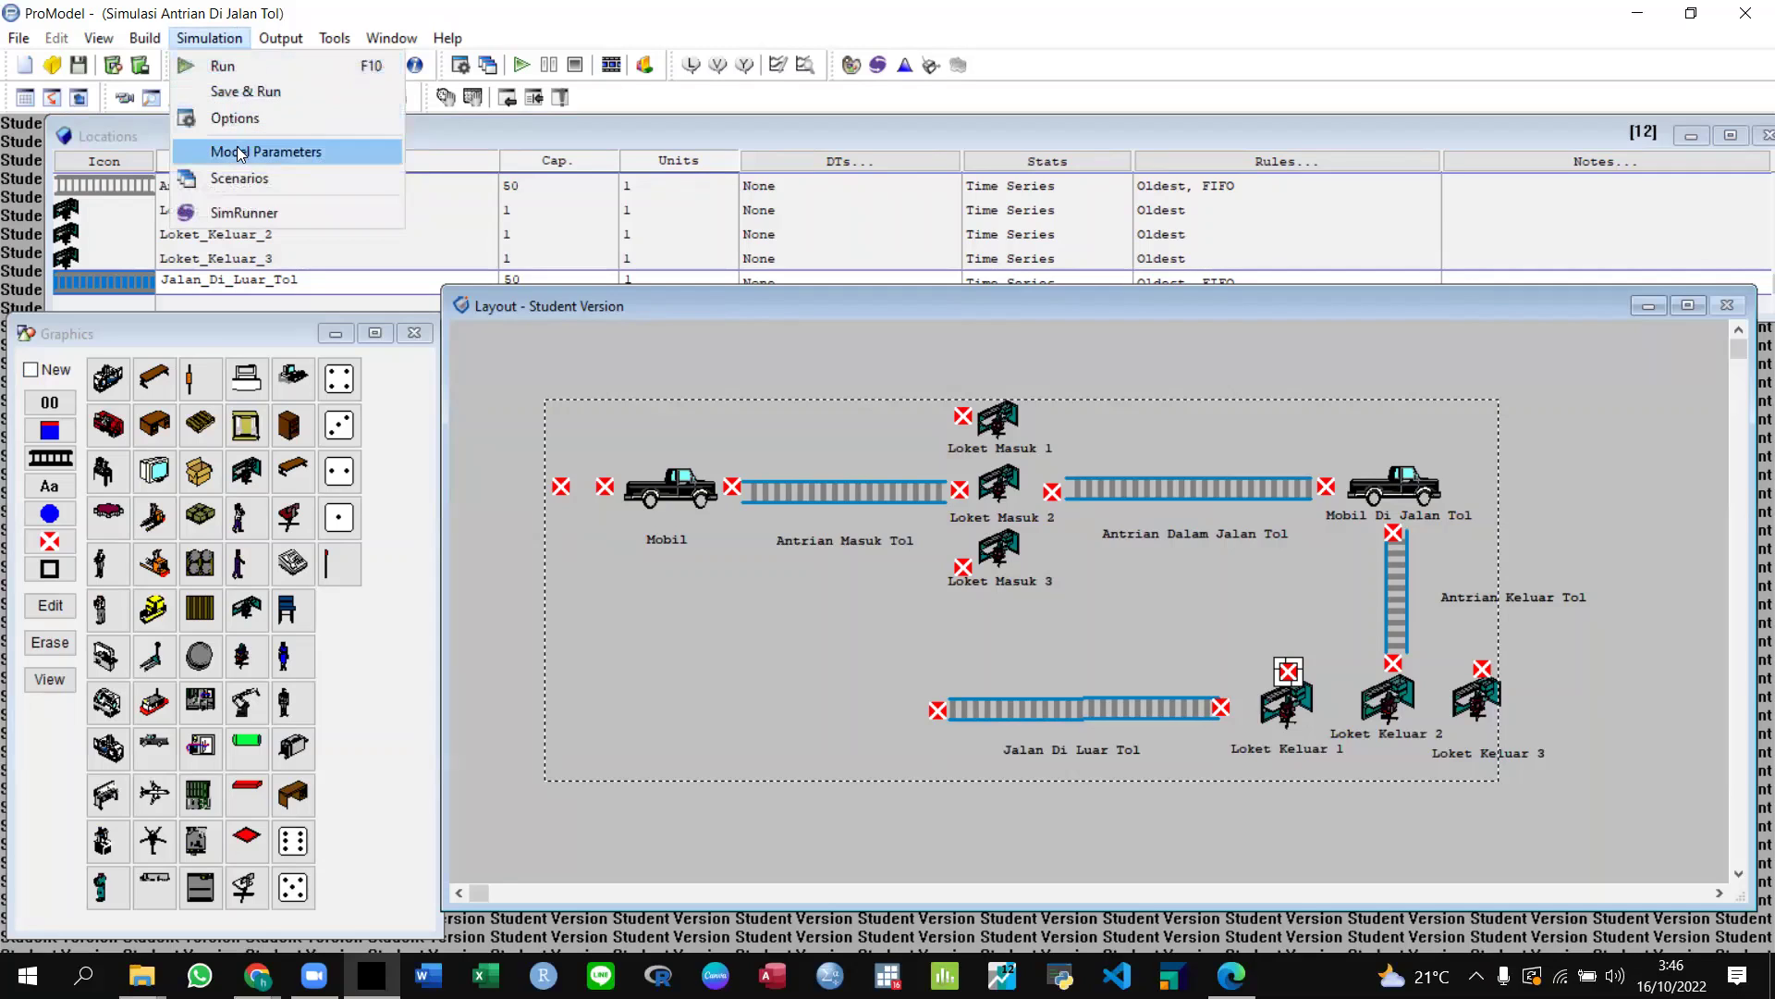
pyautogui.click(233, 122)
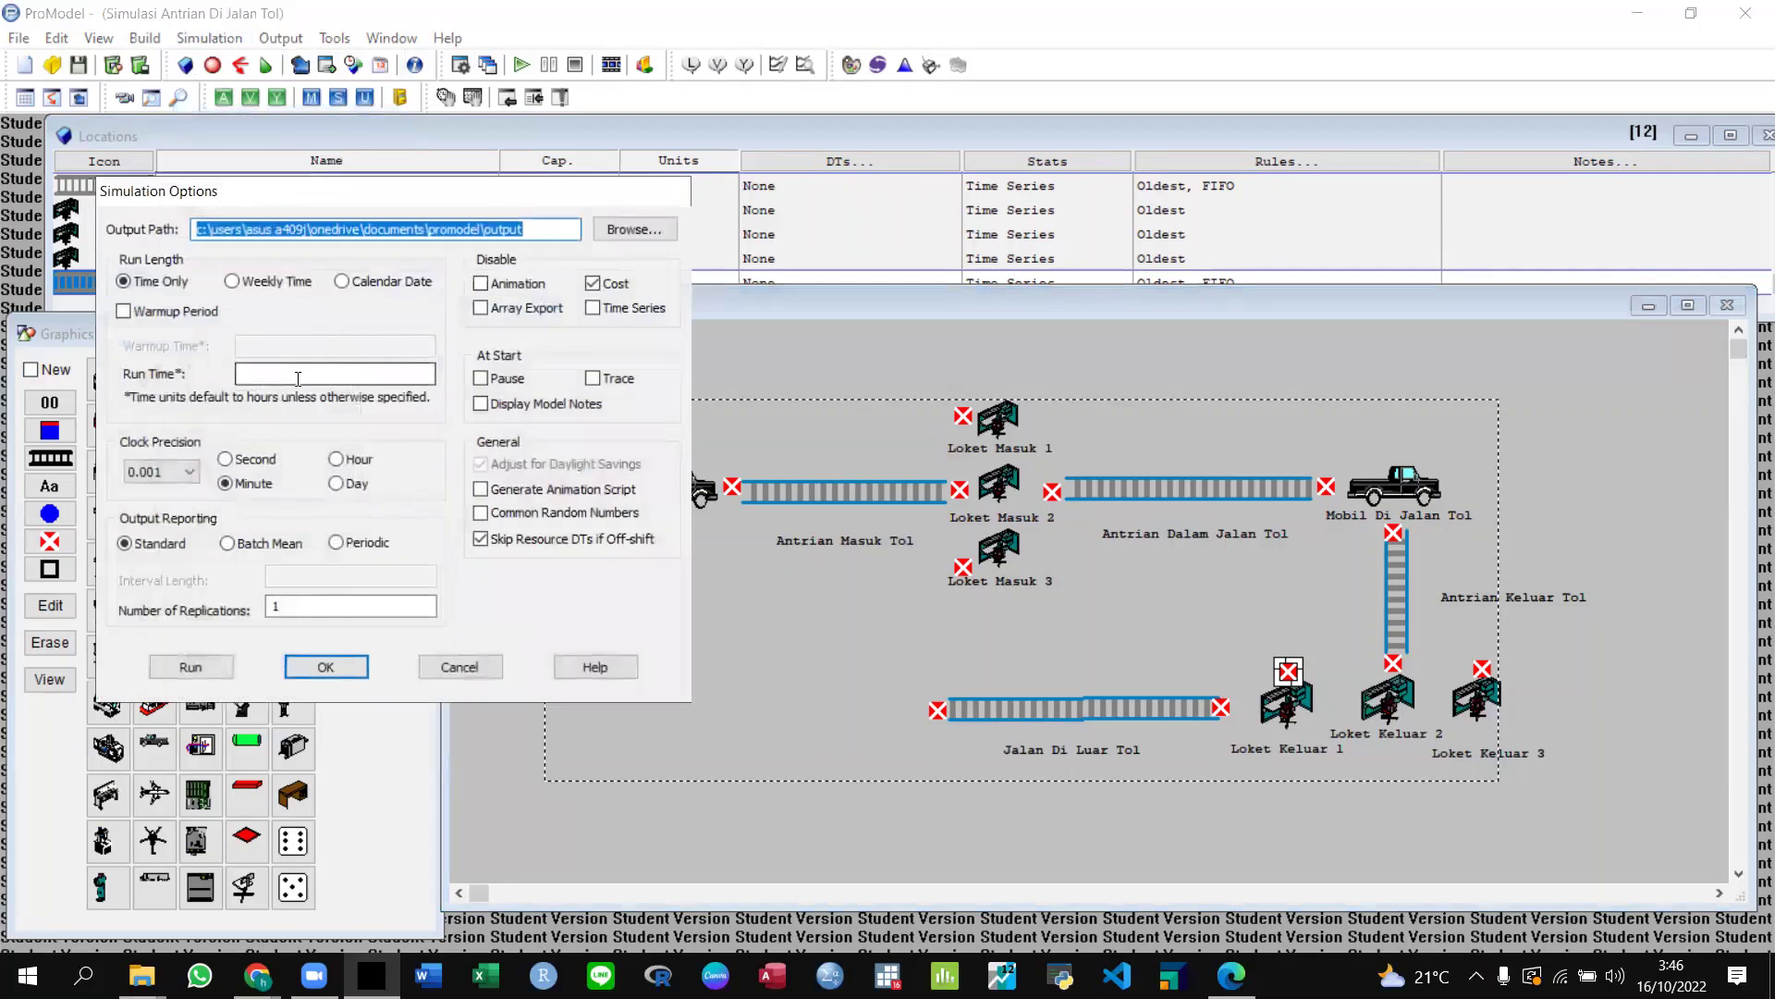
pyautogui.click(296, 375)
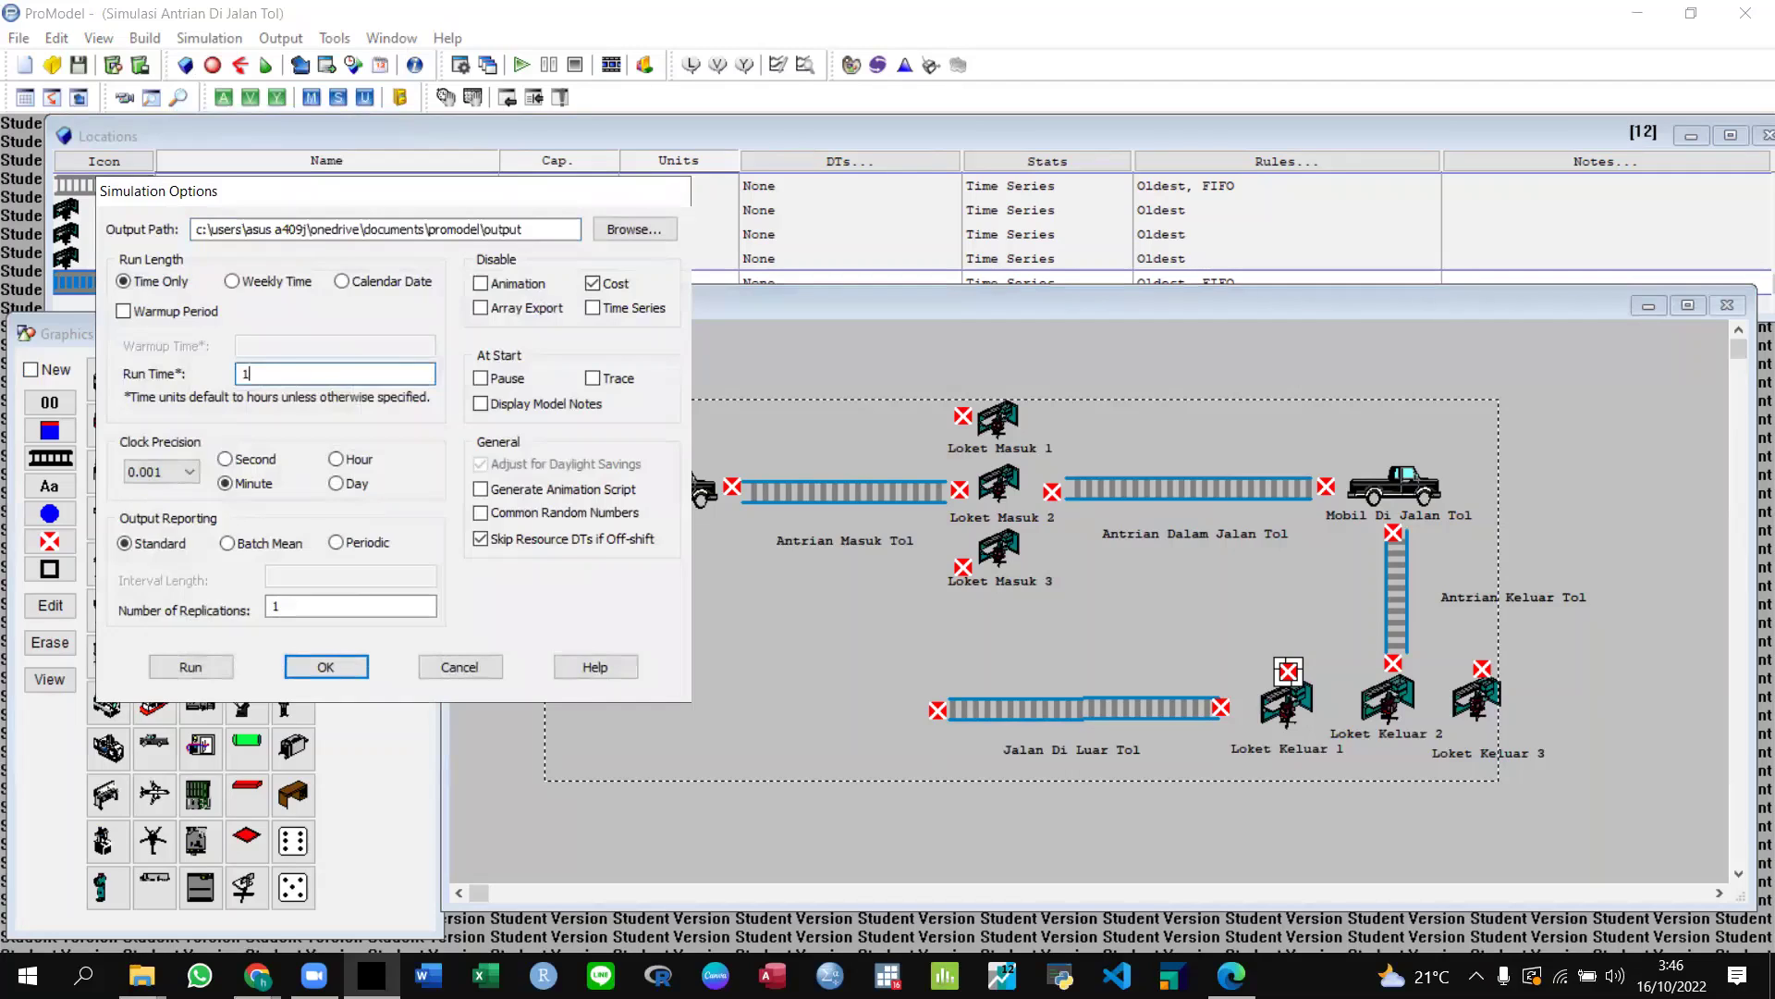
pyautogui.click(169, 474)
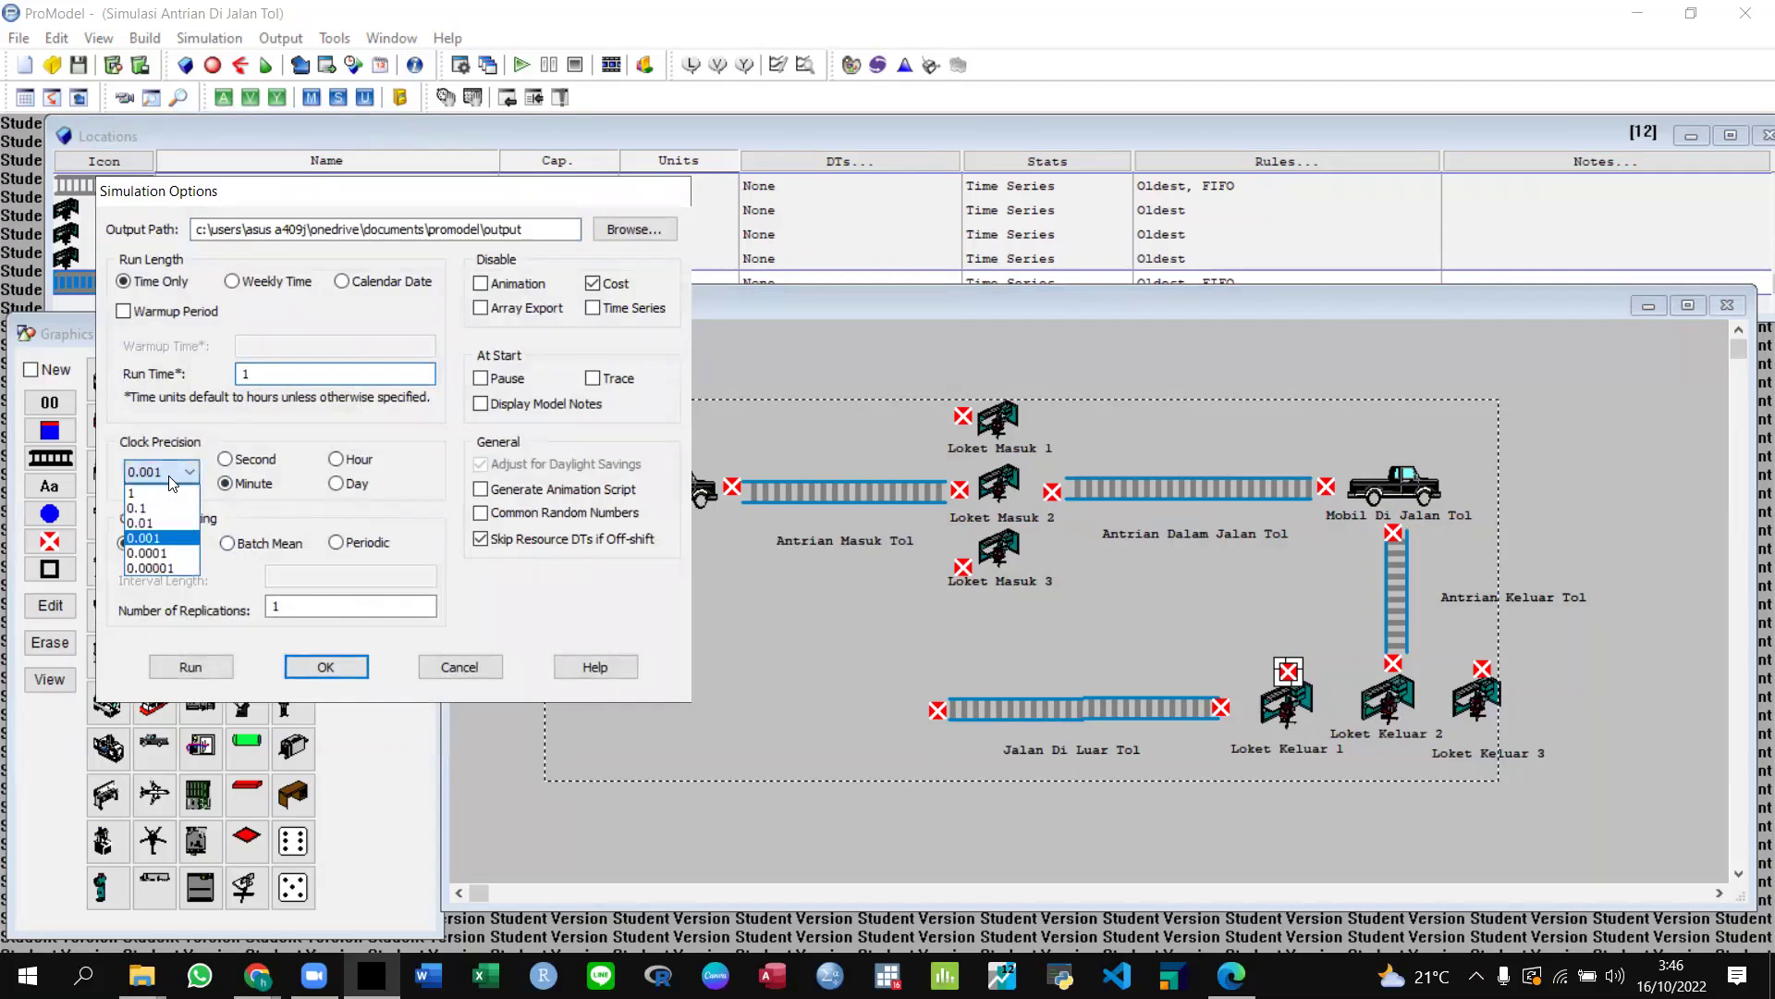
pyautogui.click(166, 569)
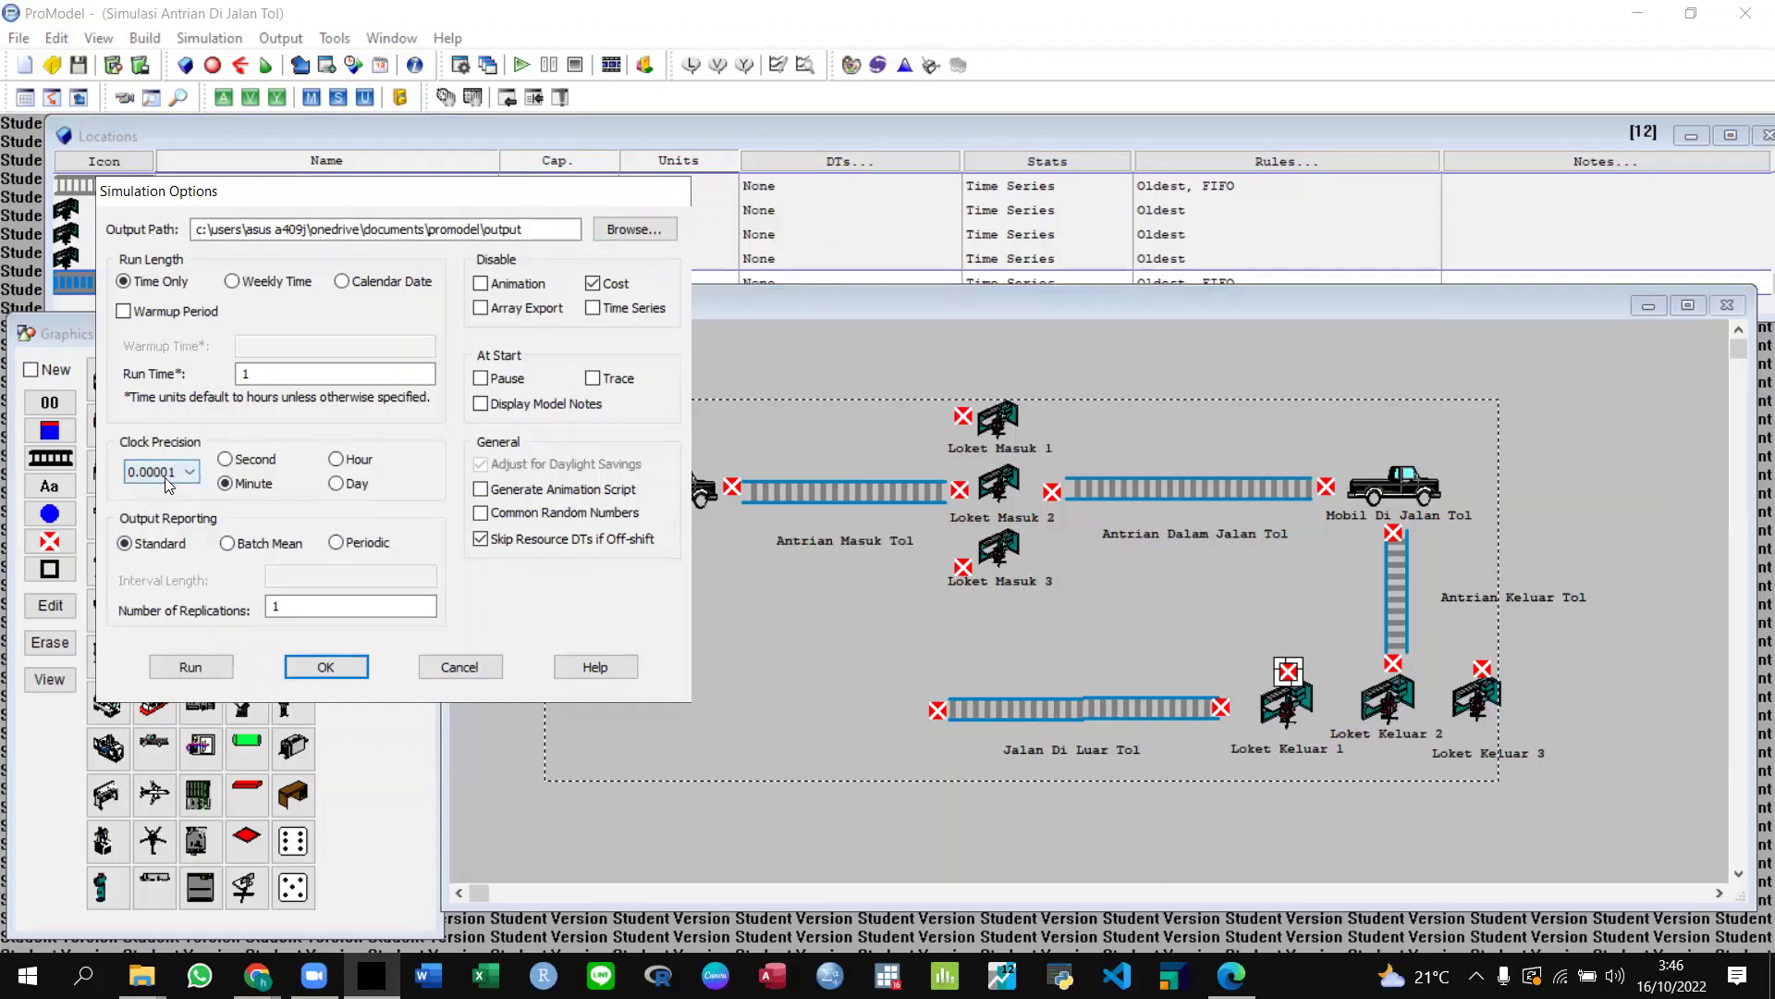
pyautogui.click(324, 664)
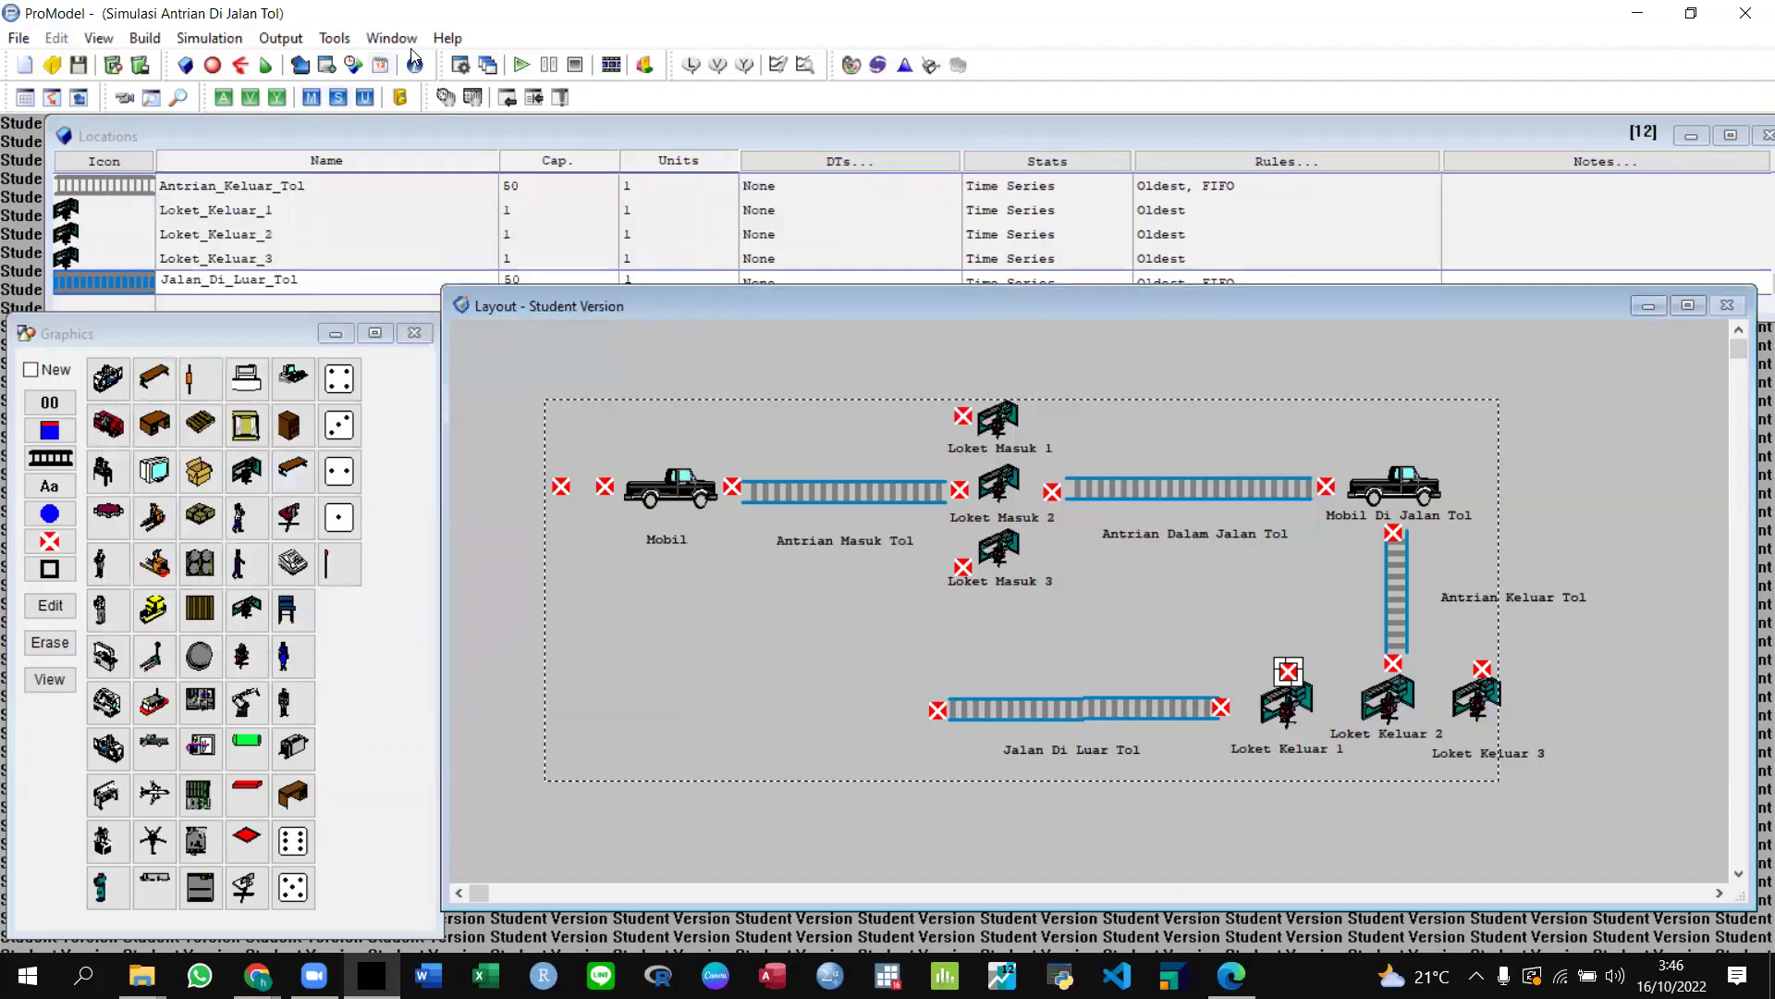
# Save and run the simulation, storing the model on the DATA (D:) drive as Antrian Dalam Jalan Tol.
pyautogui.click(198, 41)
pyautogui.click(231, 91)
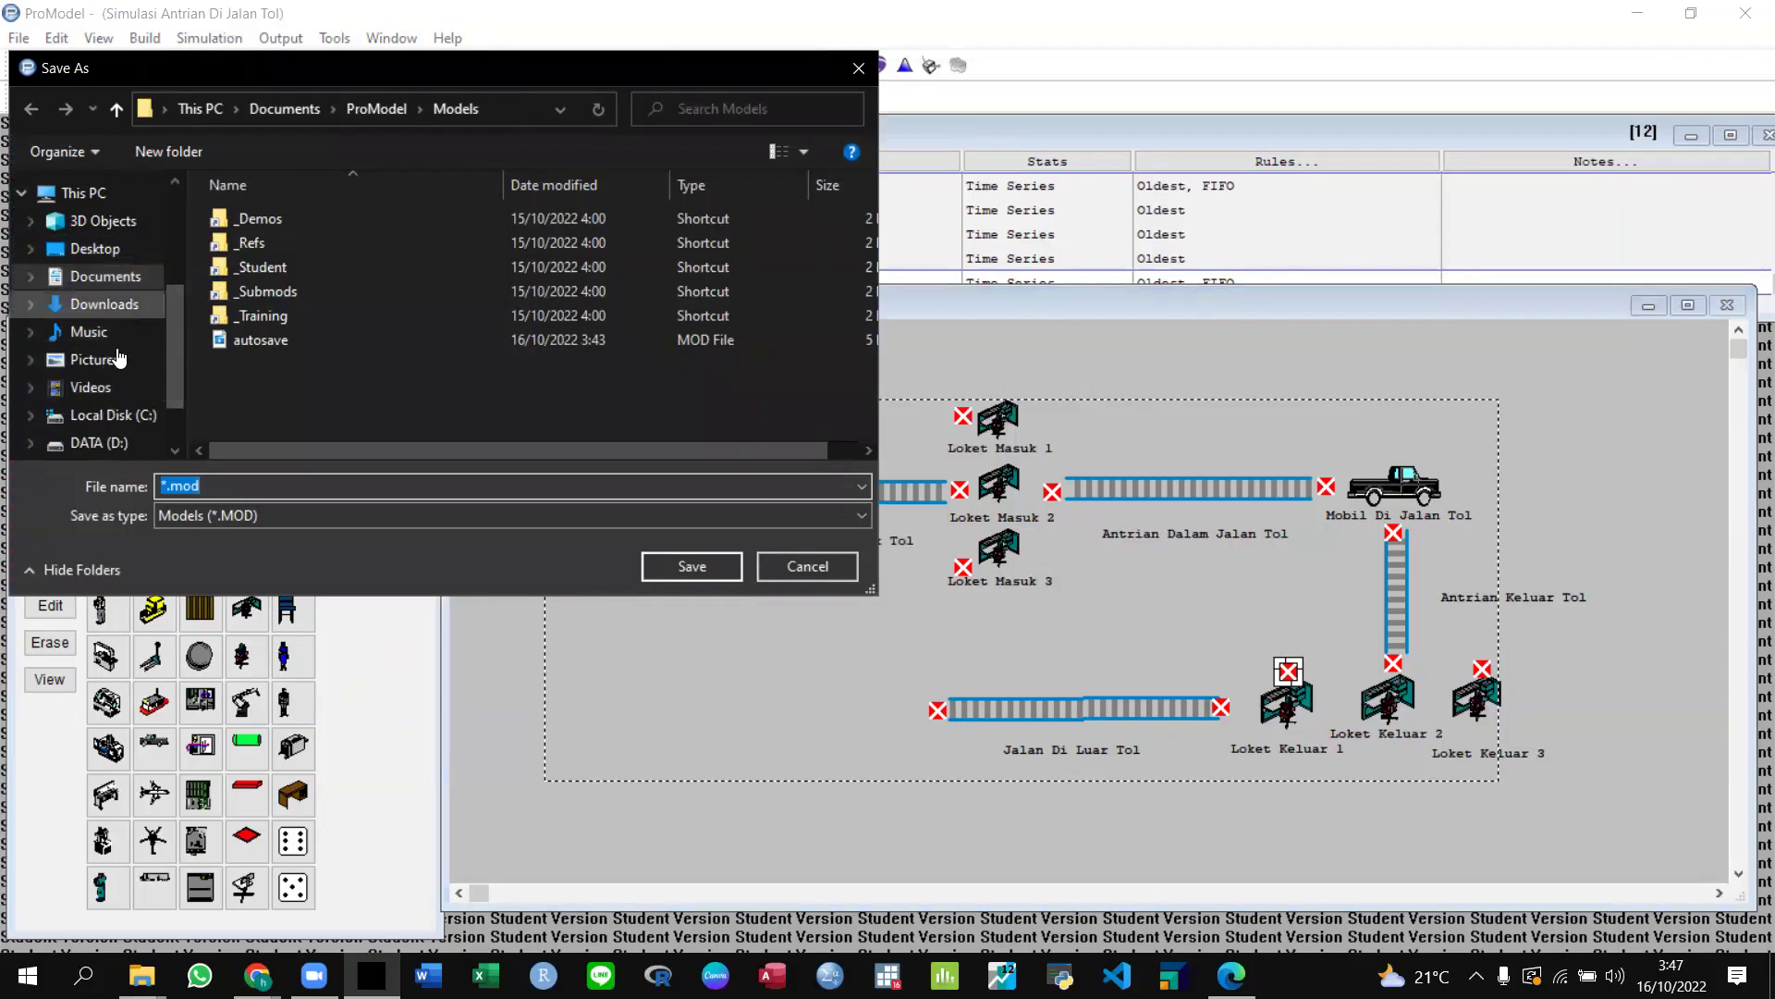
pyautogui.click(119, 442)
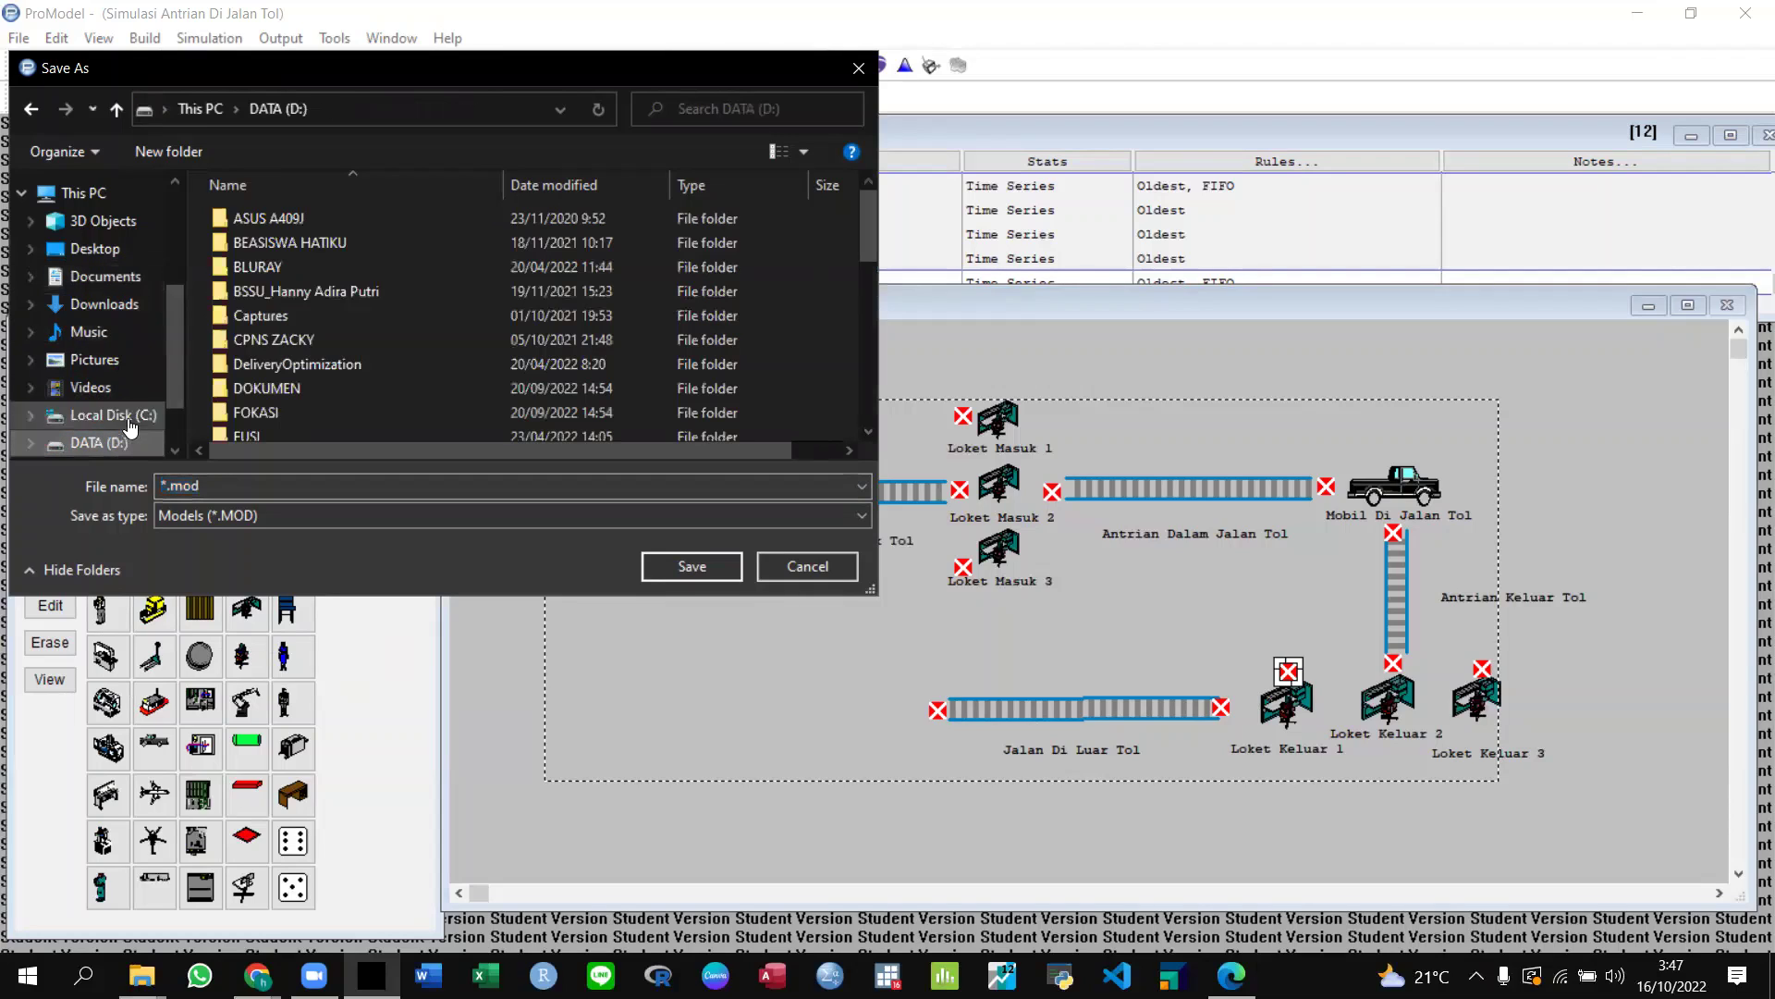
pyautogui.click(231, 485)
pyautogui.write('A')
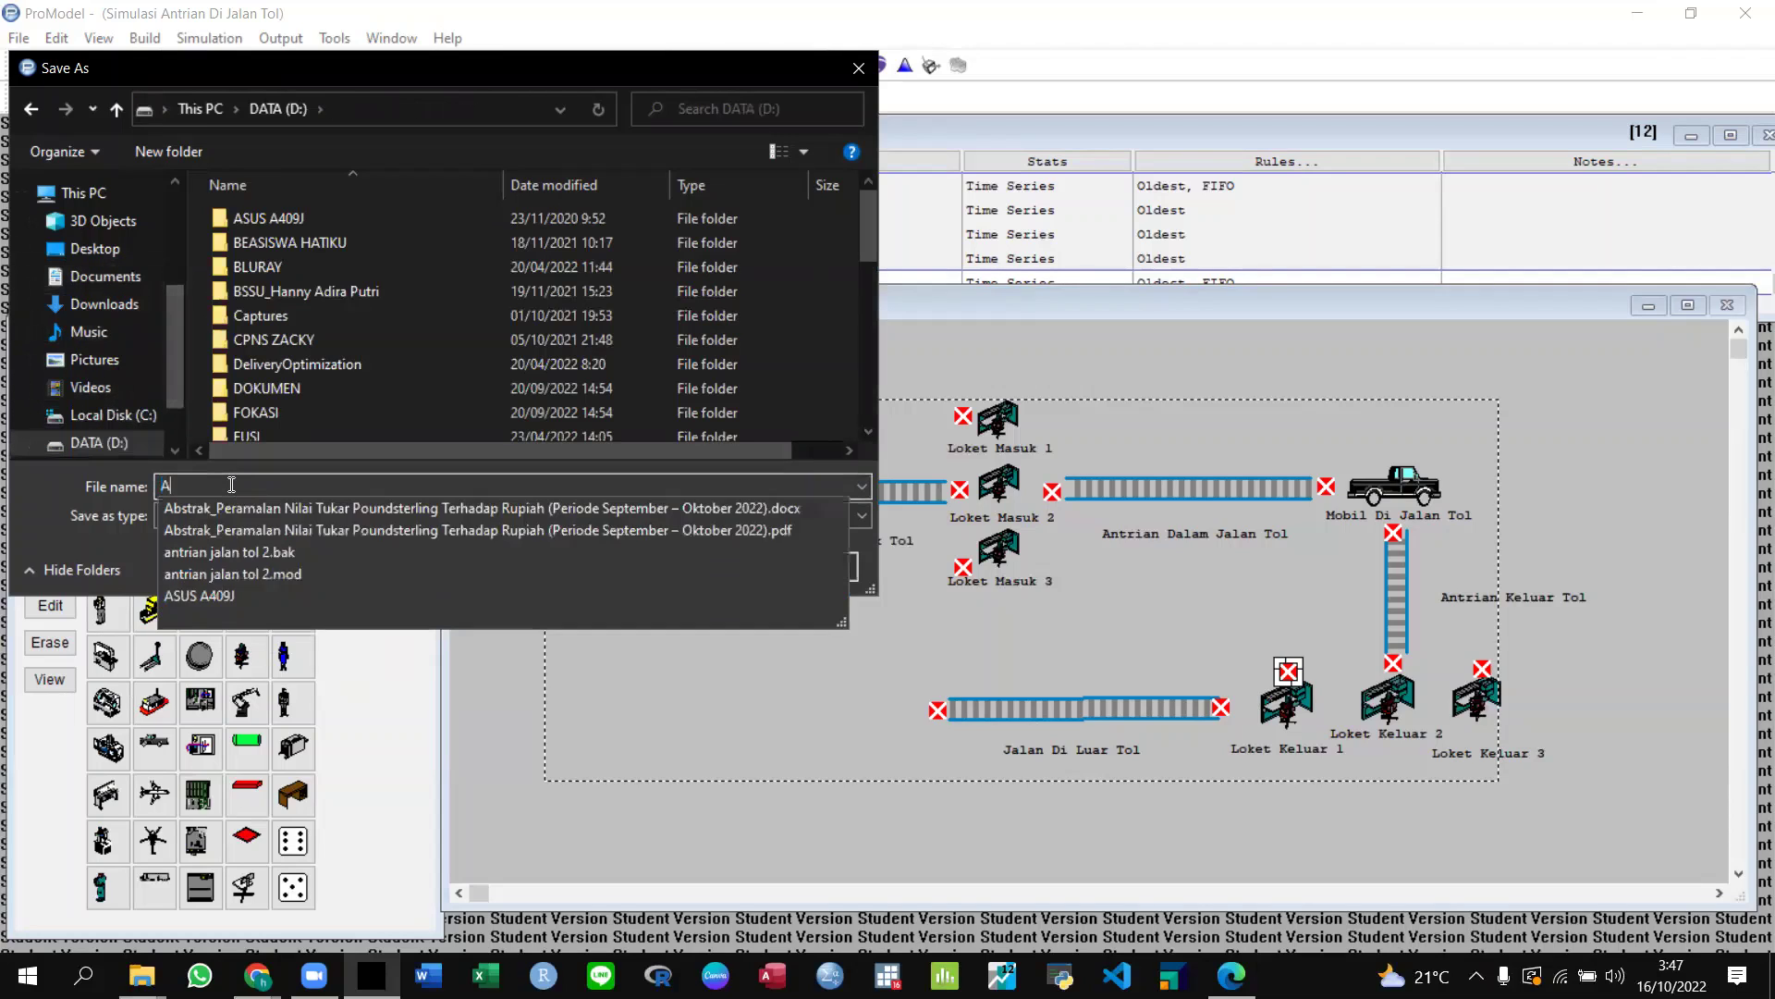
pyautogui.write('ntrian Dalam Jalan Tol')
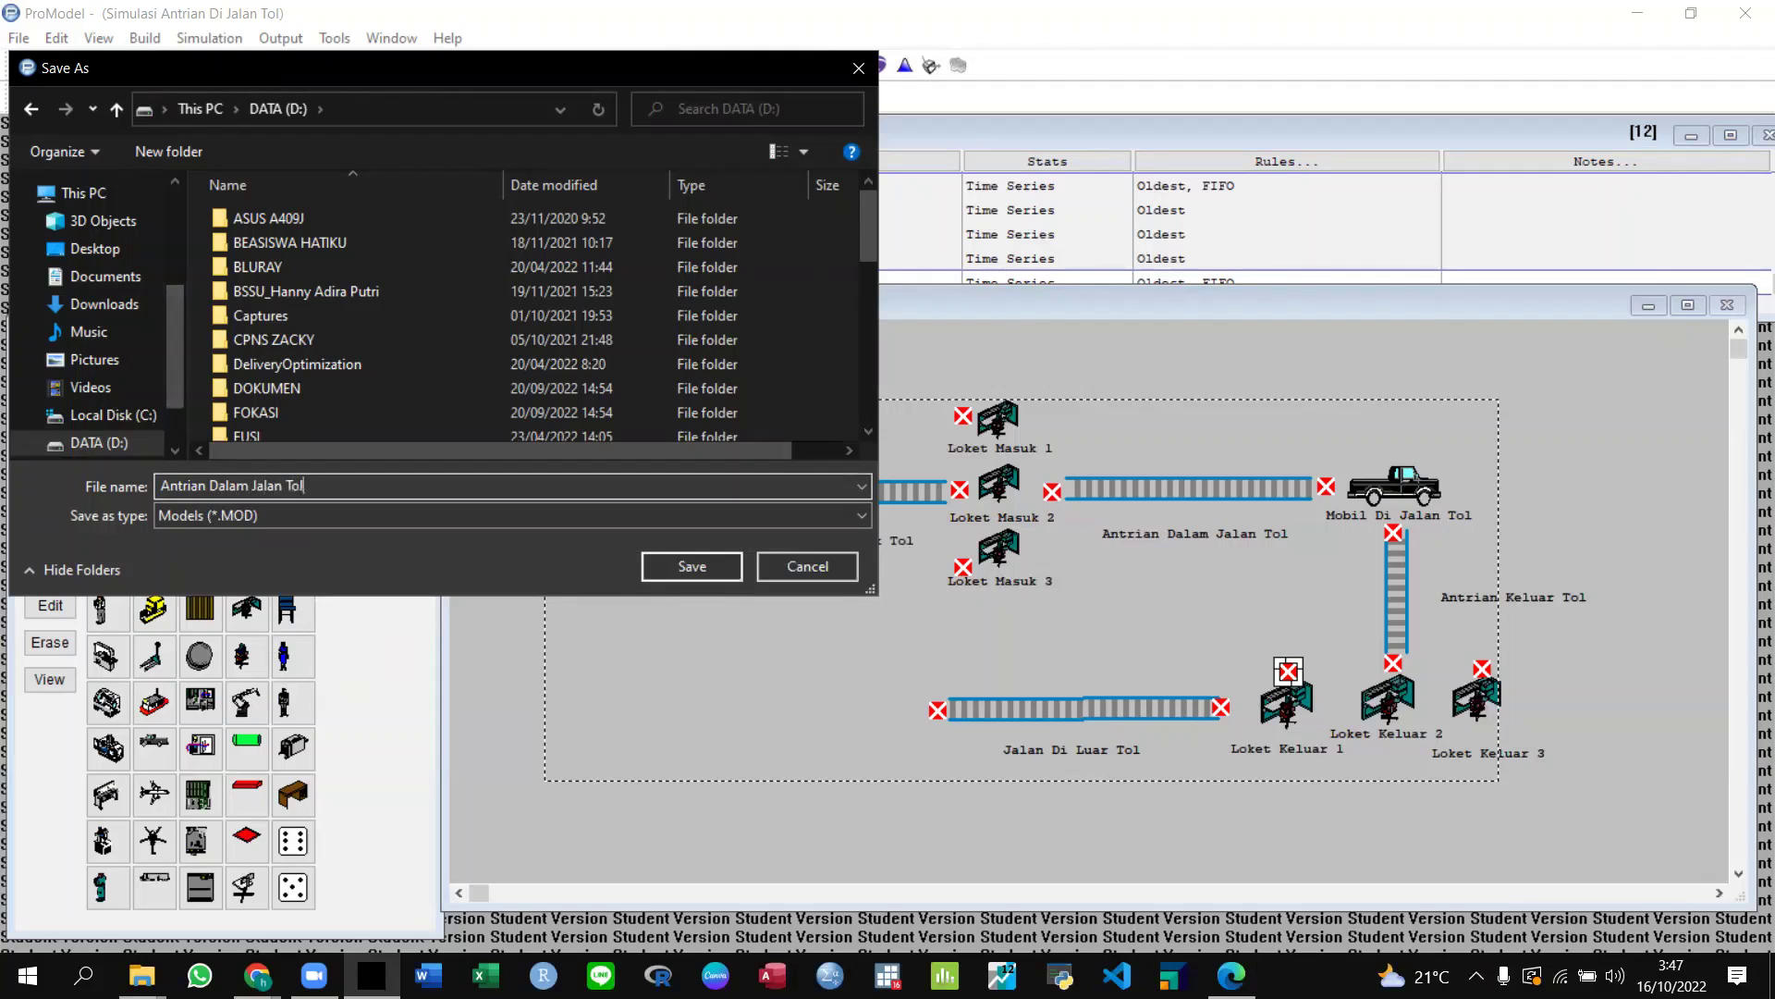
pyautogui.click(678, 560)
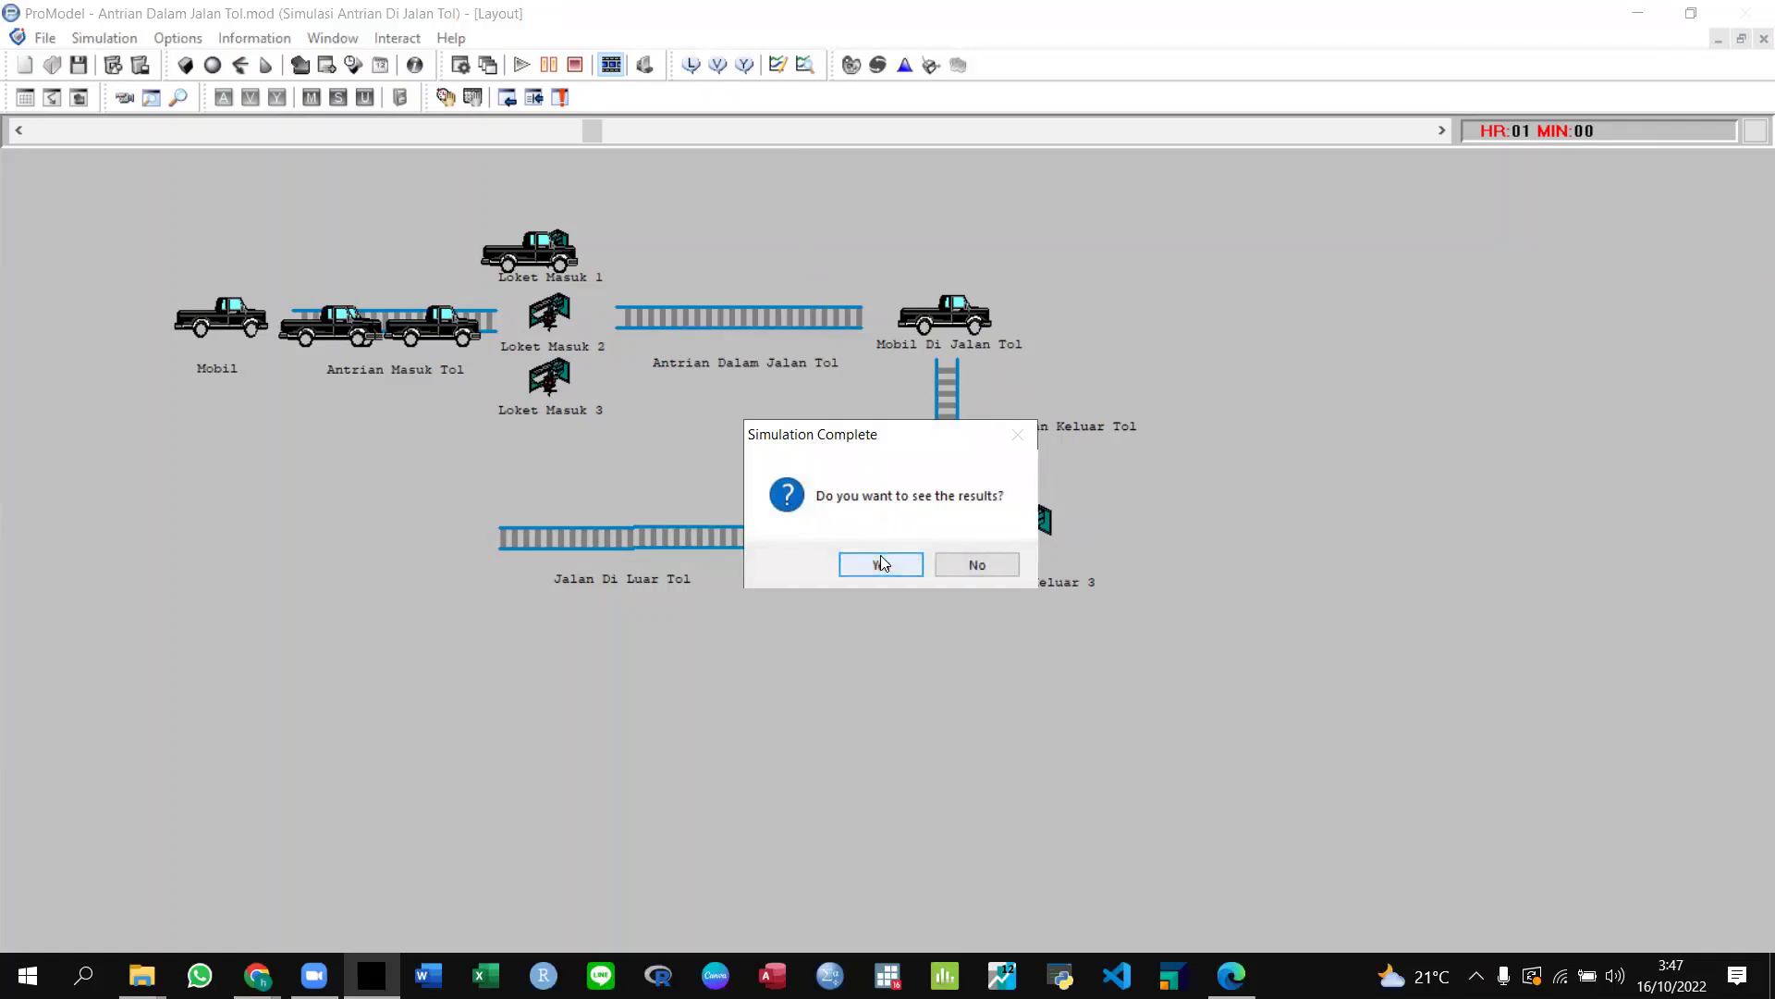
# Open the simulation results in Output Viewer 3DR and examine the general, location, location state, entity activity and entity state reports.
pyautogui.click(881, 563)
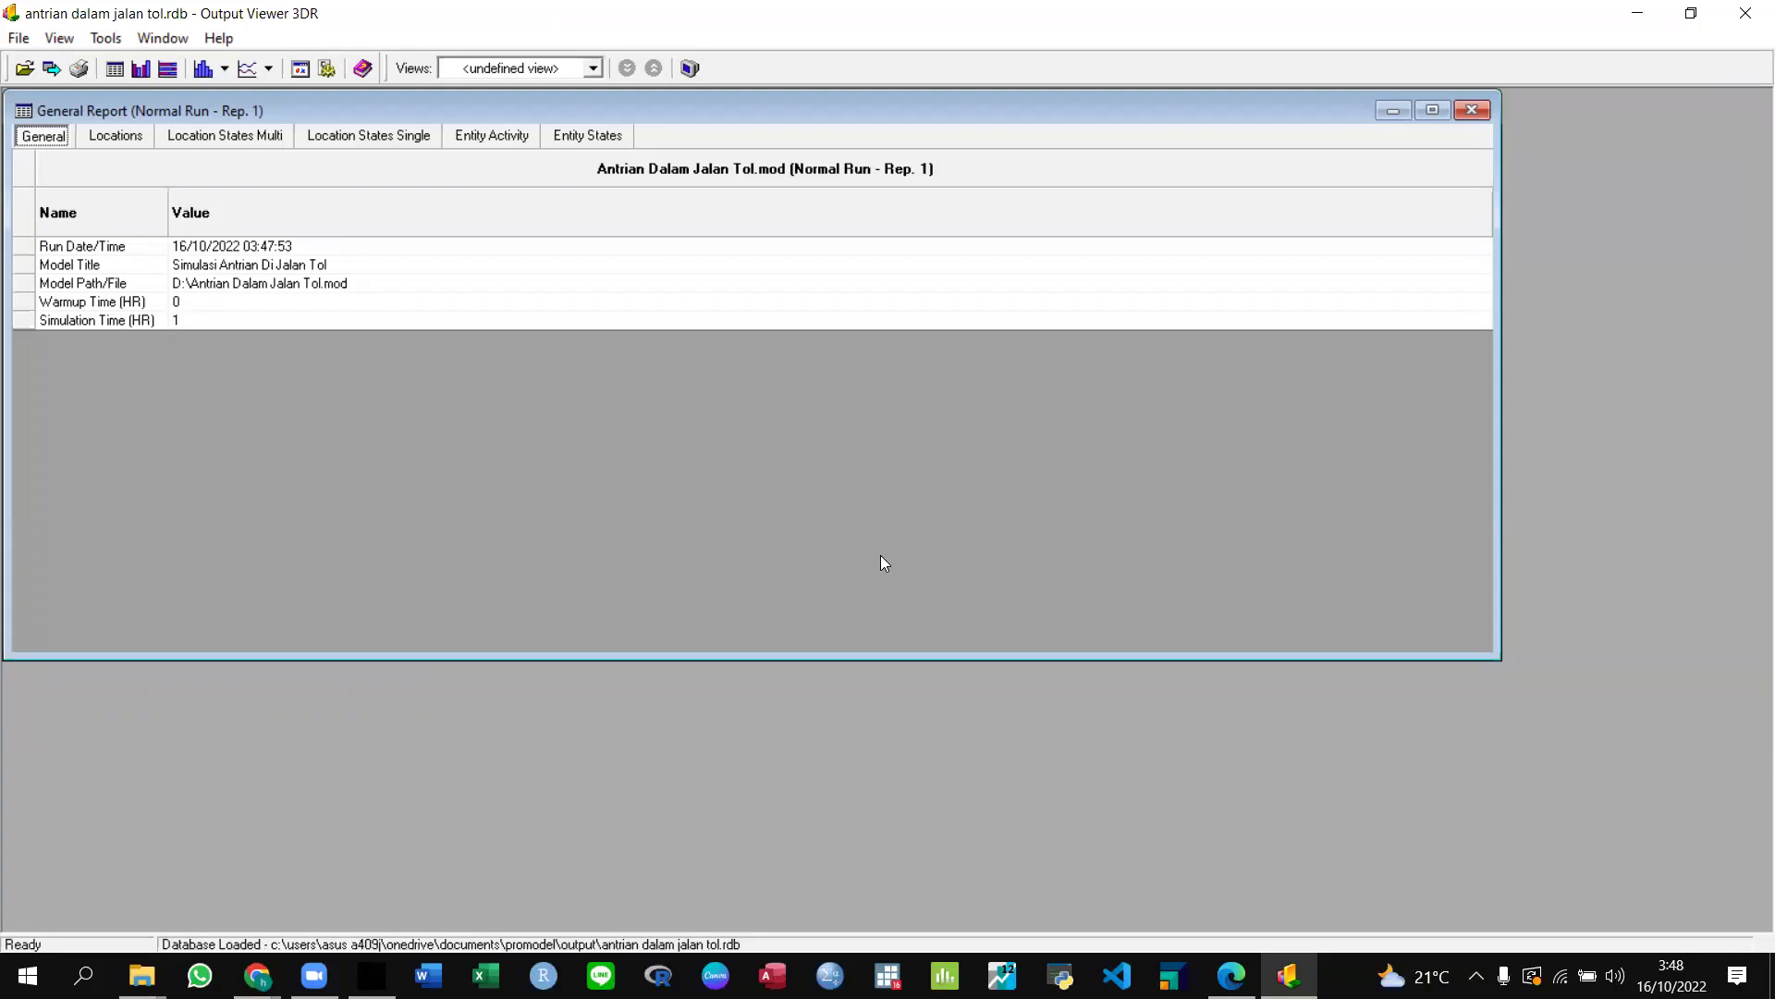
pyautogui.click(120, 137)
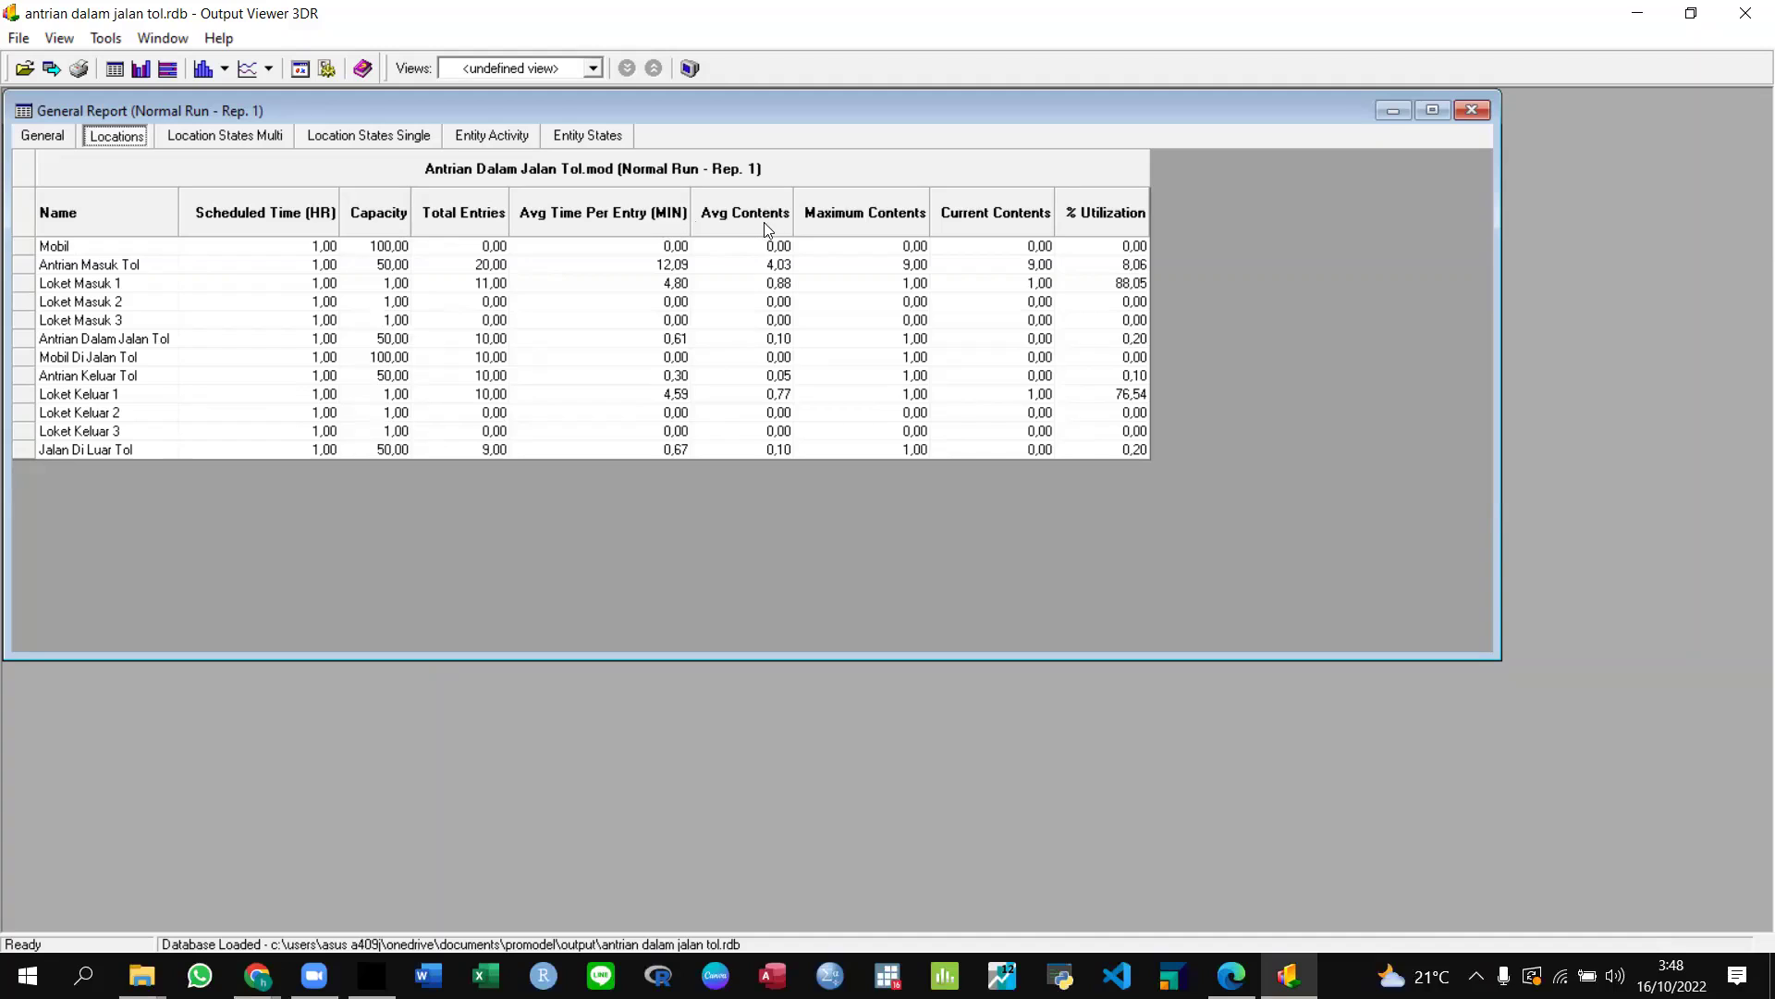
pyautogui.click(273, 143)
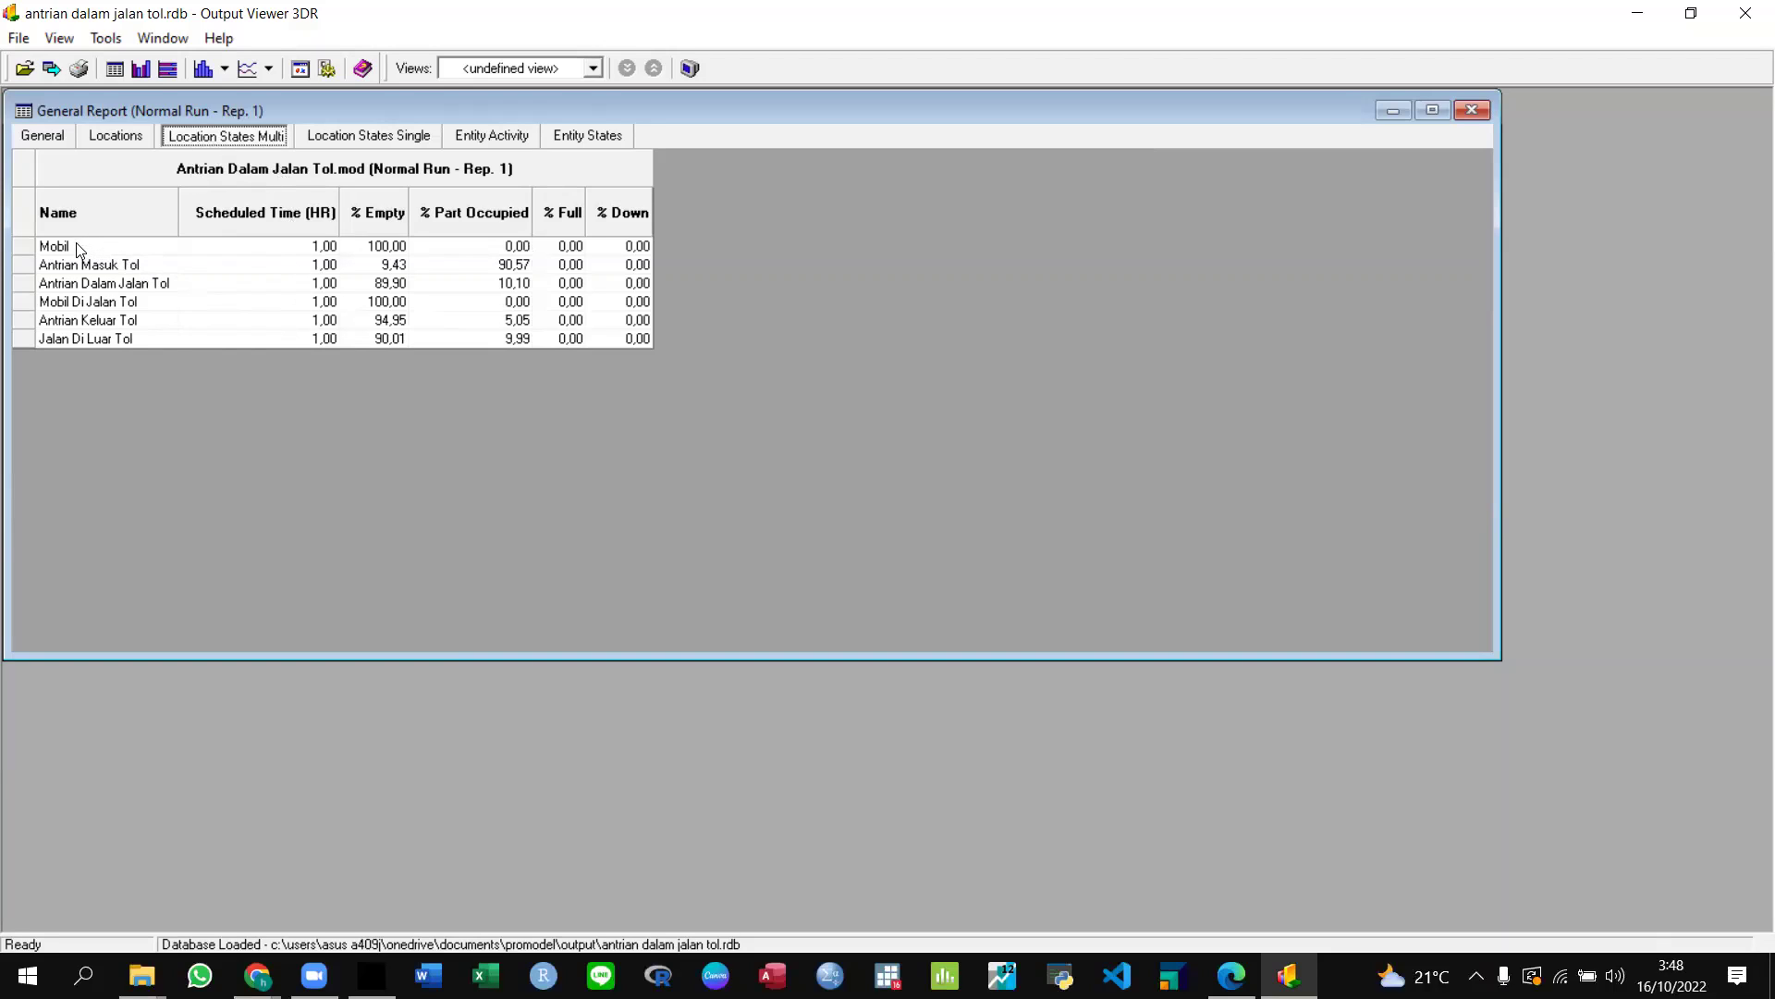
pyautogui.click(339, 142)
pyautogui.click(457, 141)
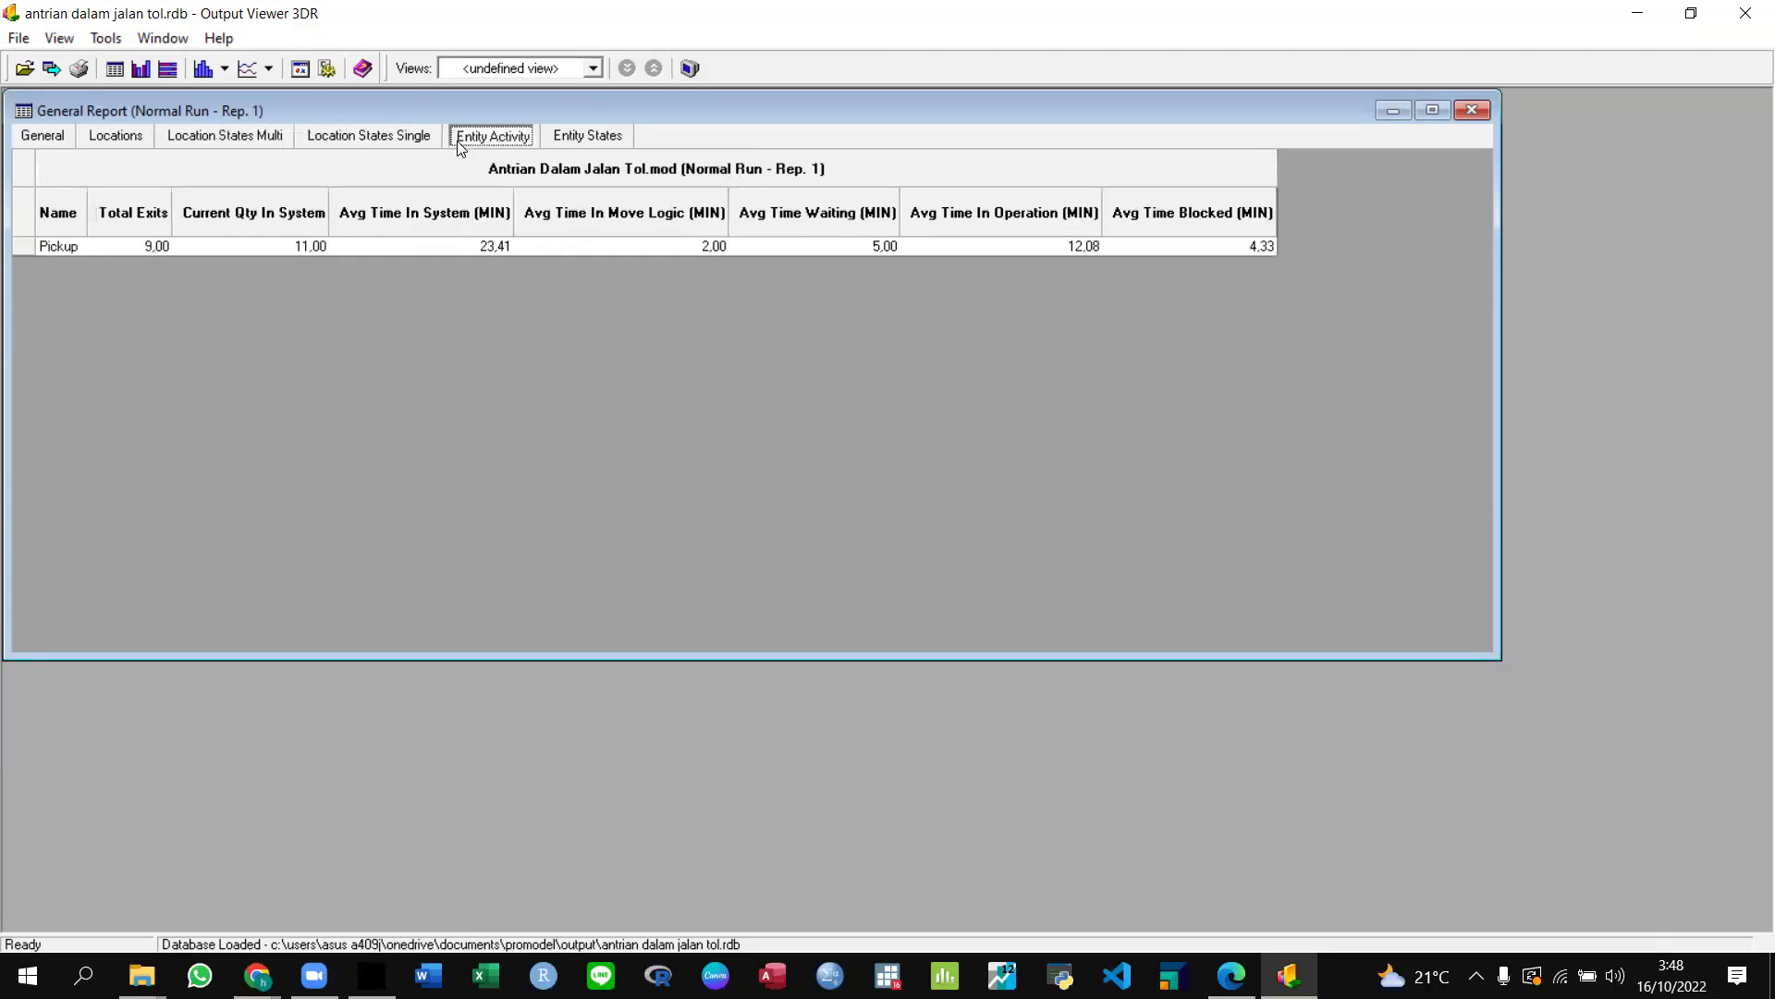
pyautogui.click(575, 139)
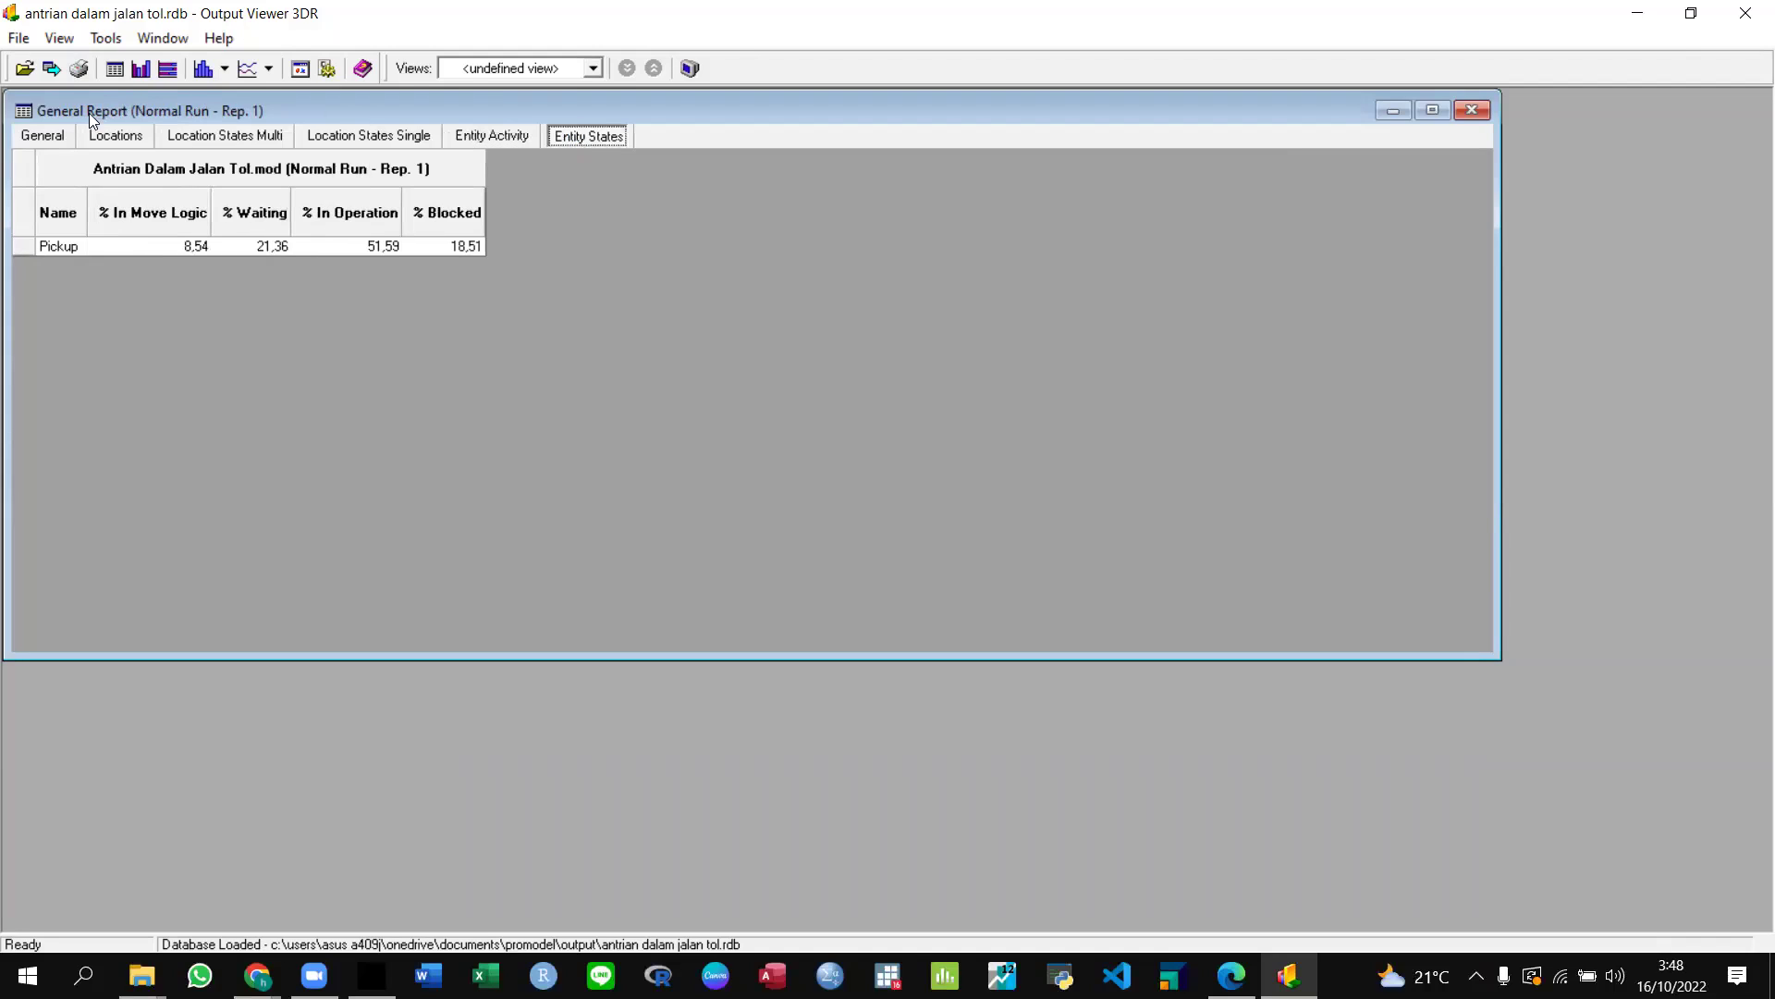
pyautogui.click(51, 136)
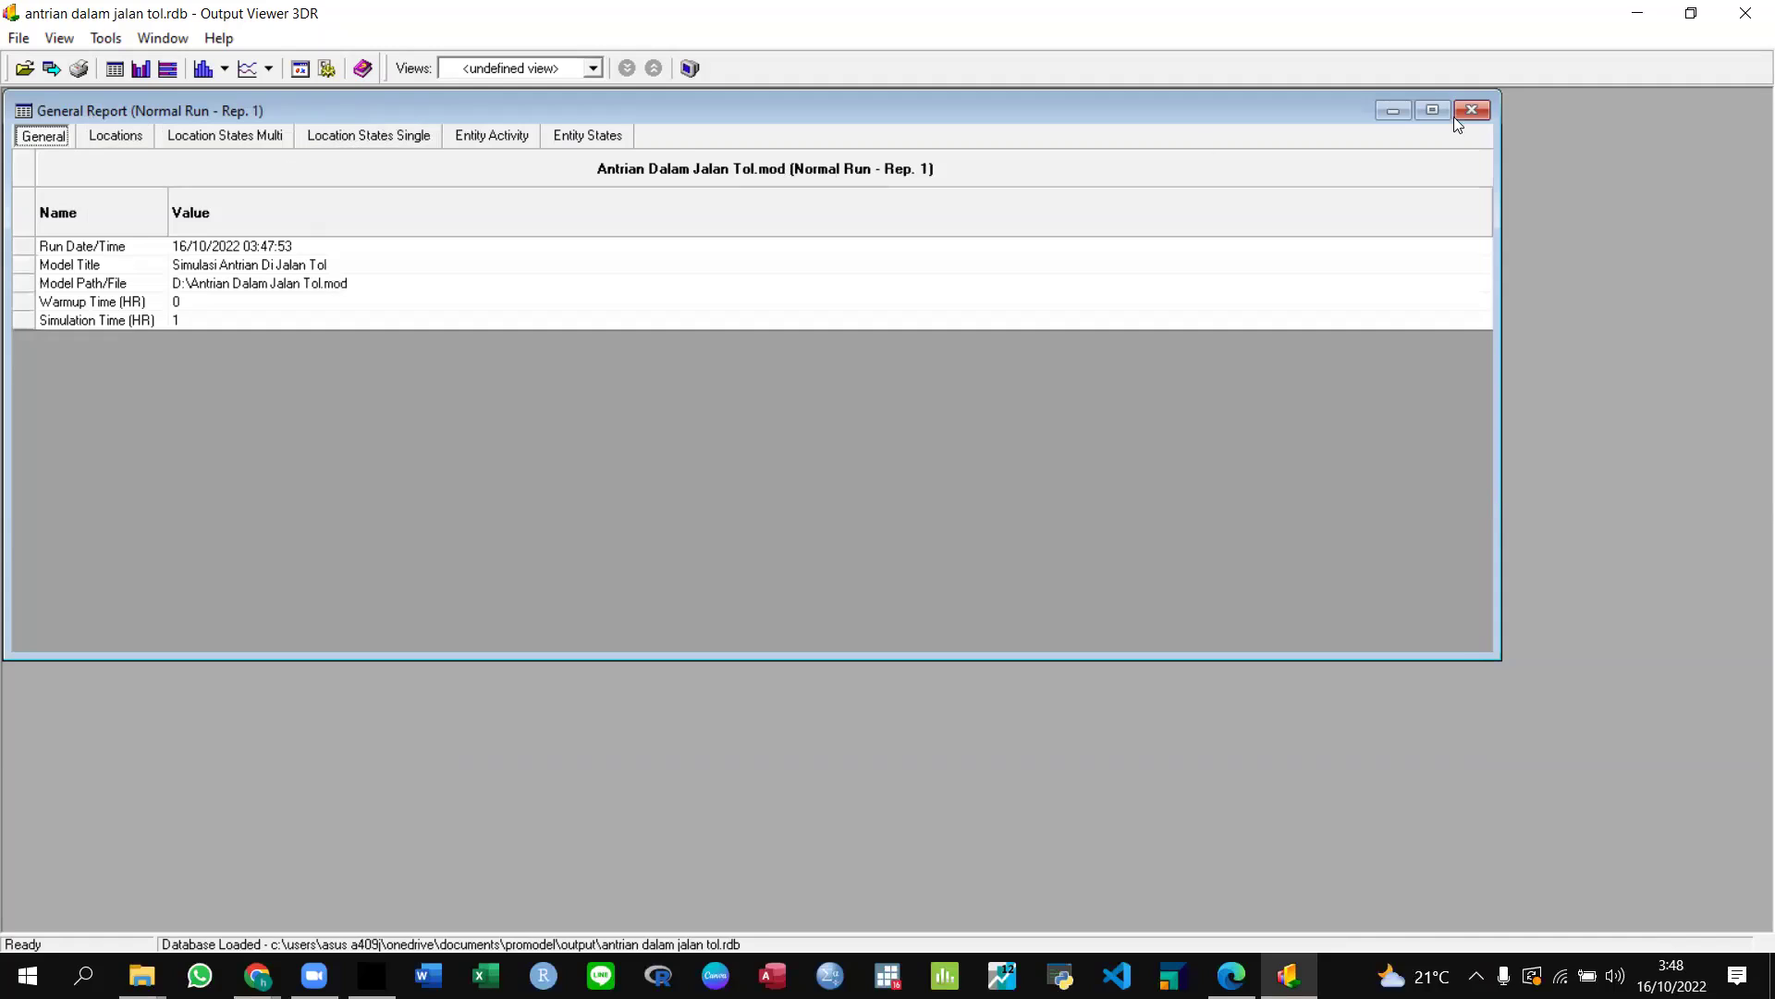
# Close the results viewer and run the toll road simulation again in ProModel.
pyautogui.click(1745, 15)
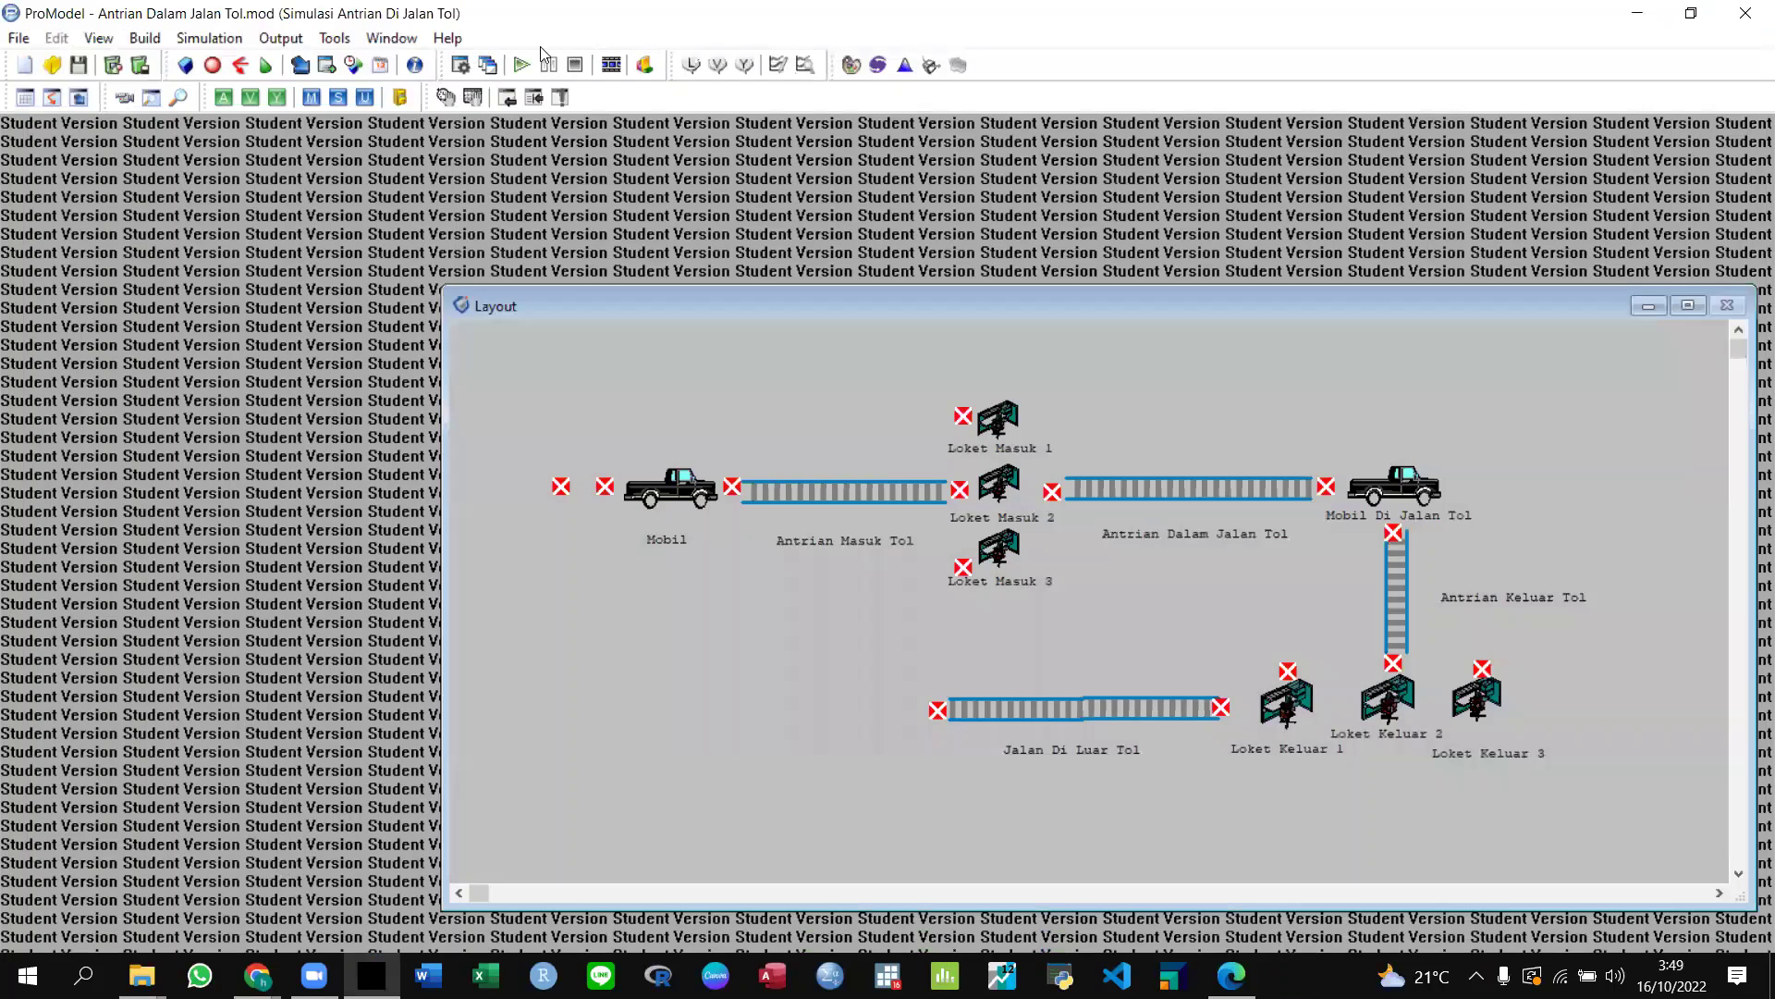
pyautogui.click(522, 65)
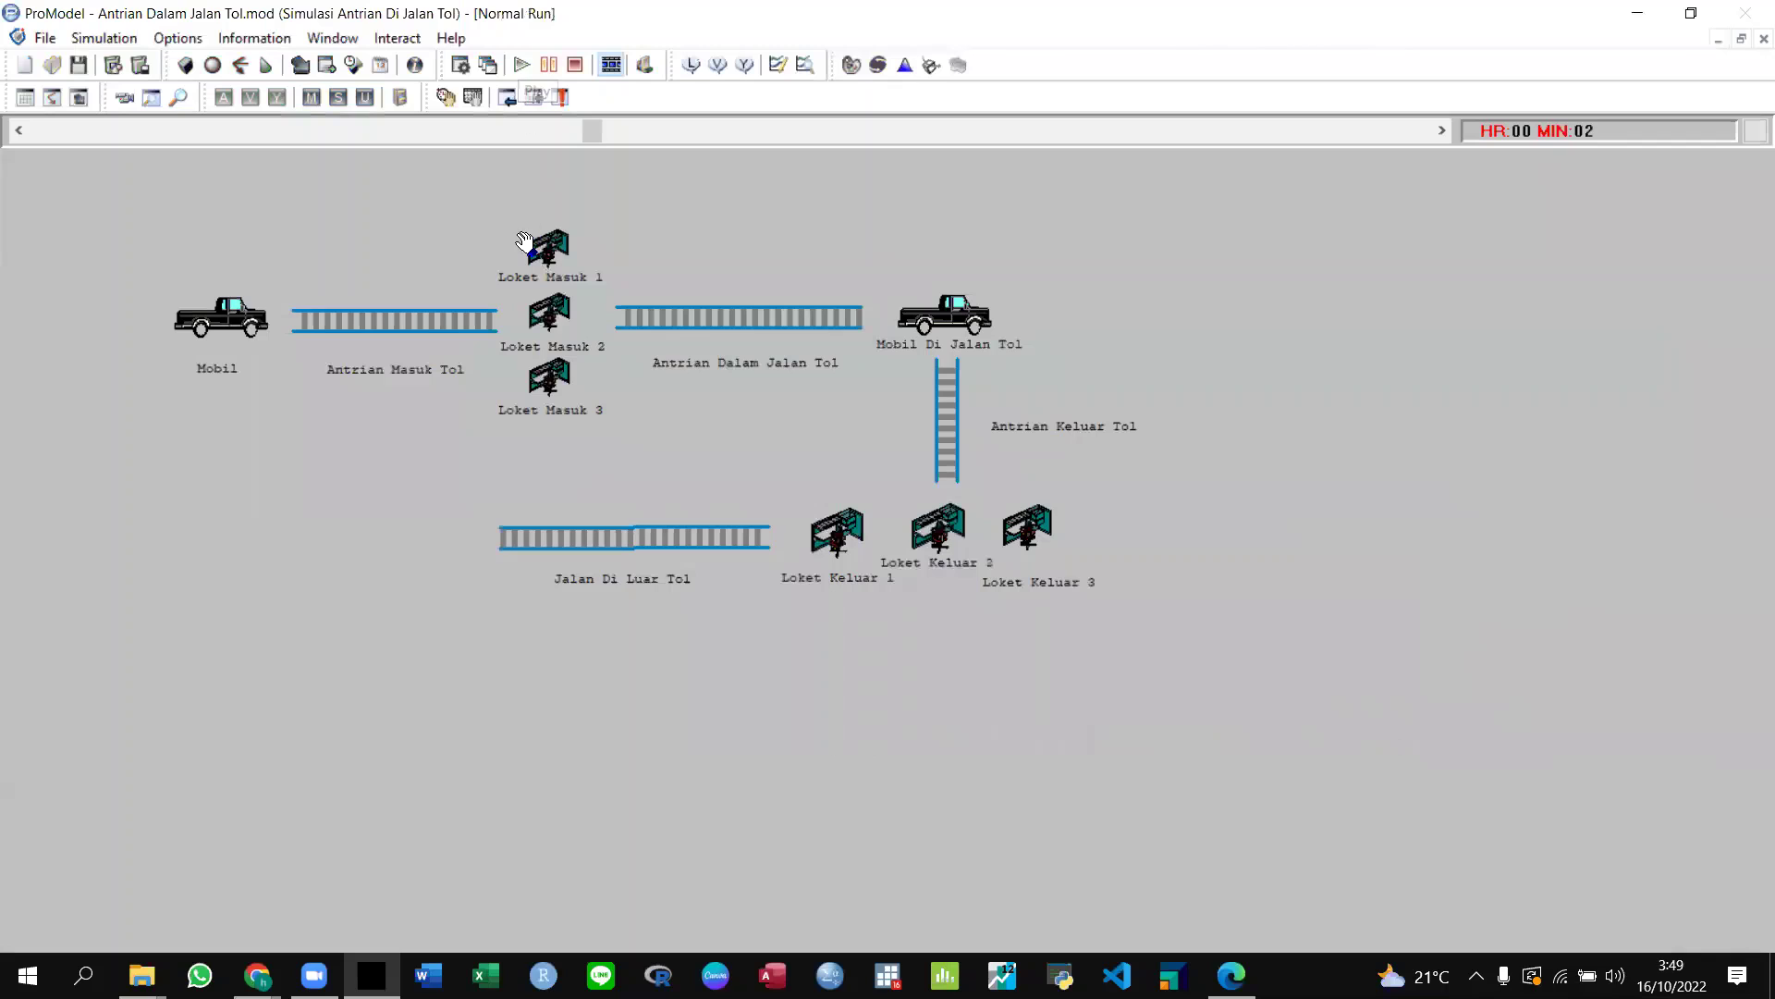